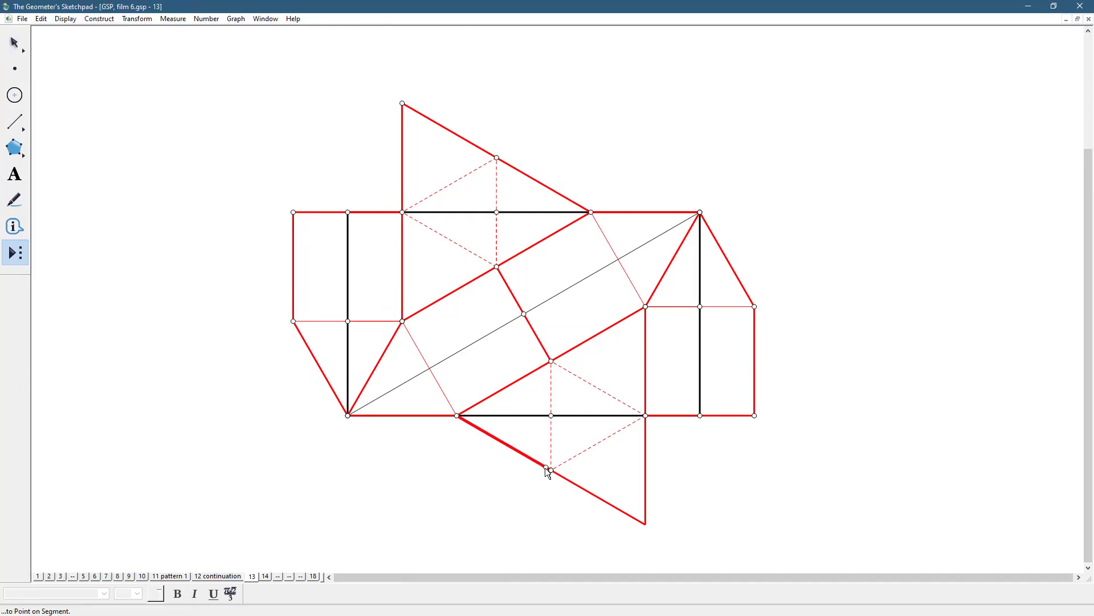
Construct two regular dodecagons with the custom tool, one on the lower dashed vertical segment and one on the short central segment
click(552, 469)
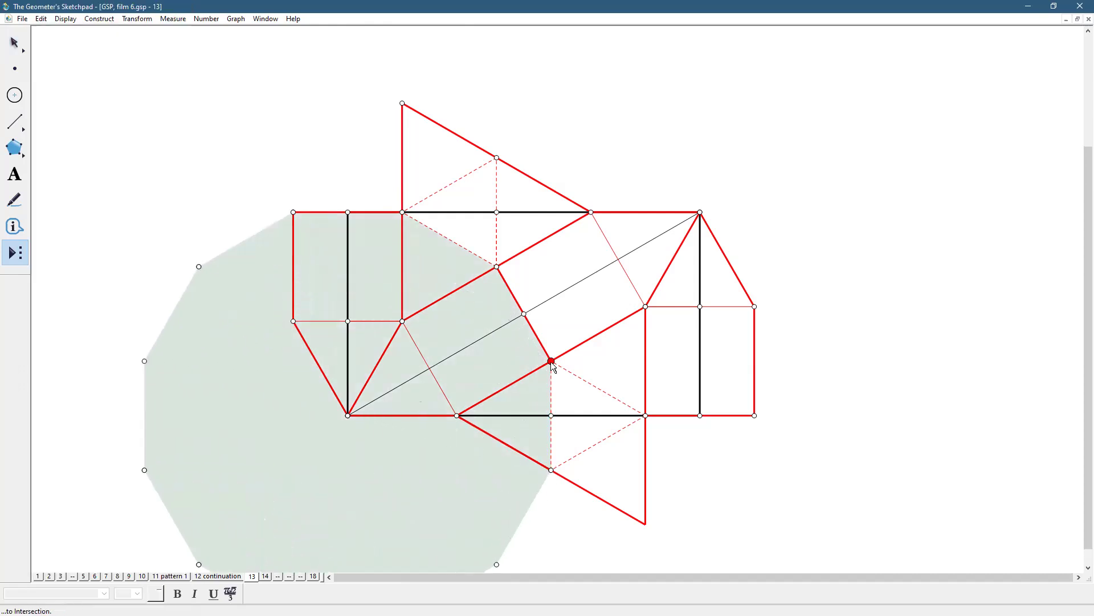
click(551, 361)
click(497, 266)
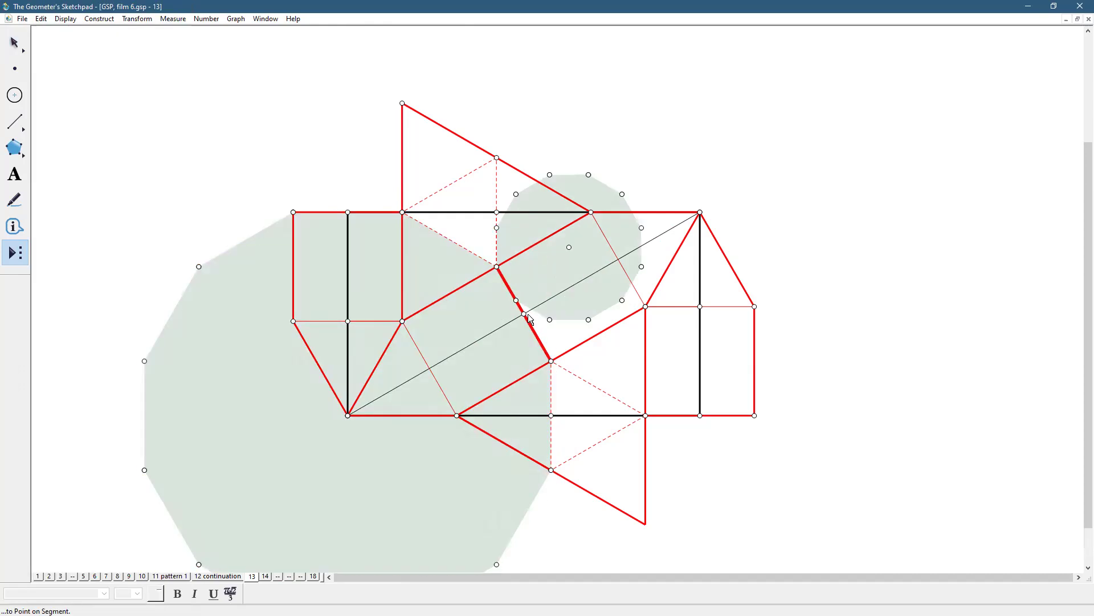
click(551, 361)
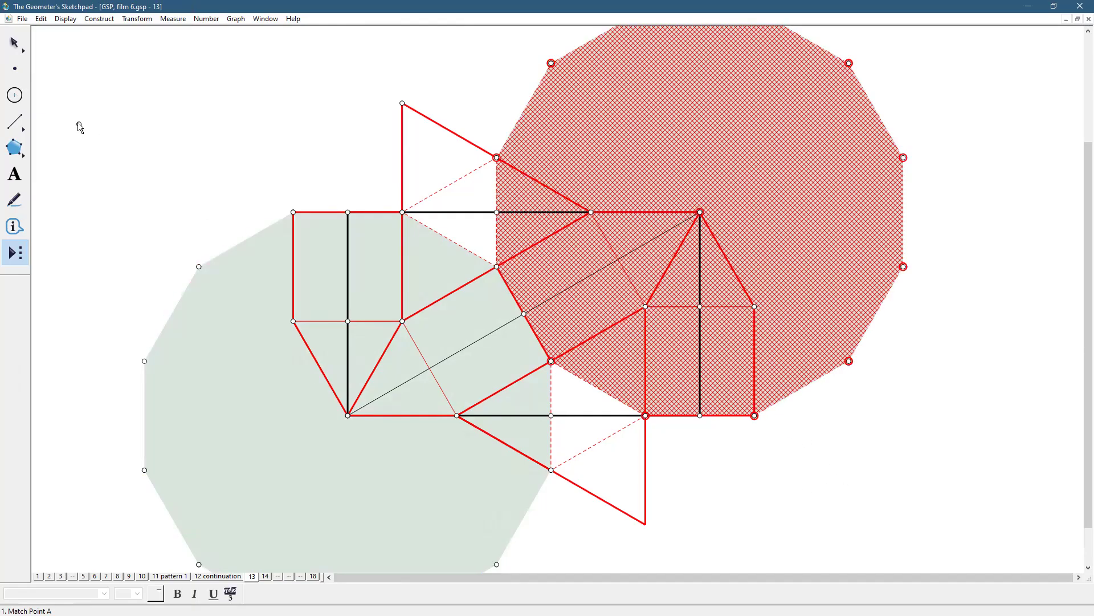
click(15, 41)
click(139, 103)
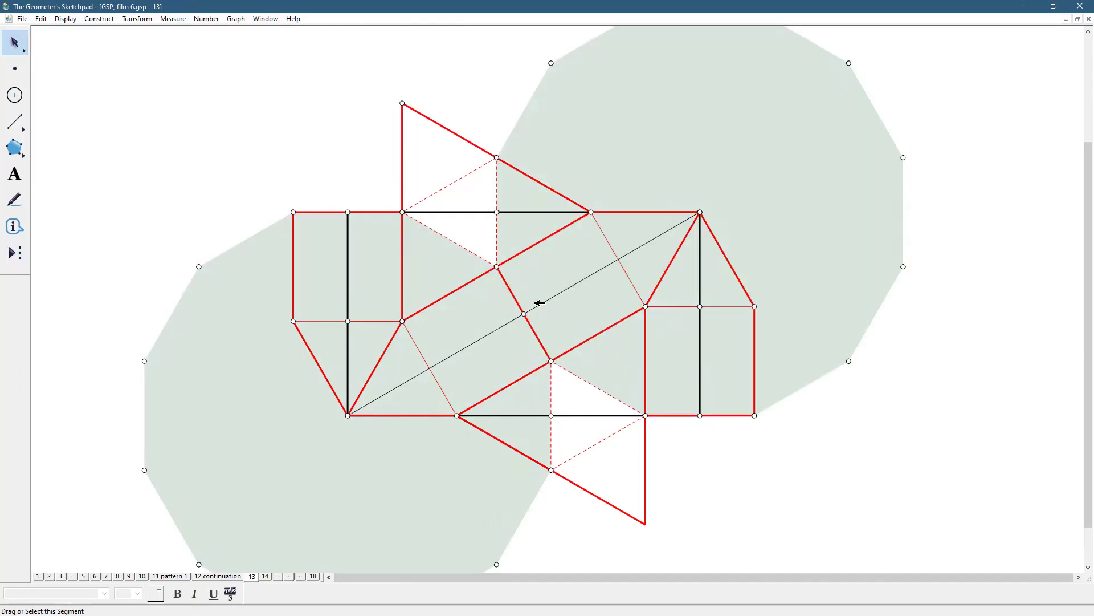
Undo both dodecagons constructed on the figure
click(497, 267)
click(551, 361)
click(867, 478)
key(ctrl+z)
key(ctrl+z)
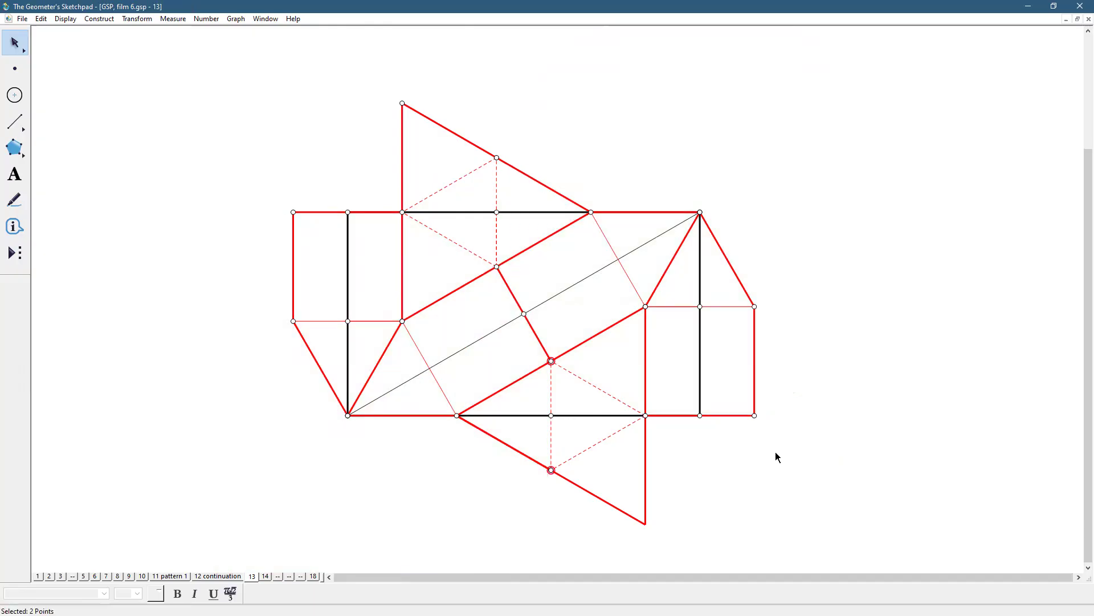
Move the whole construction up and to the left to free space beside its right-hand vertical edge
click(849, 356)
click(512, 212)
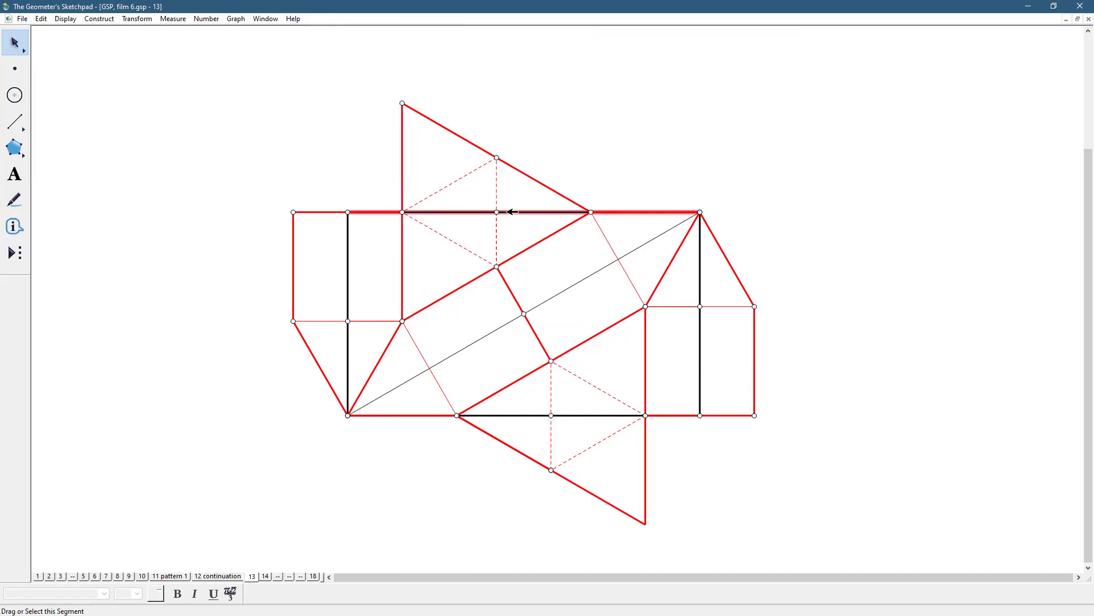
drag(510, 211, 312, 165)
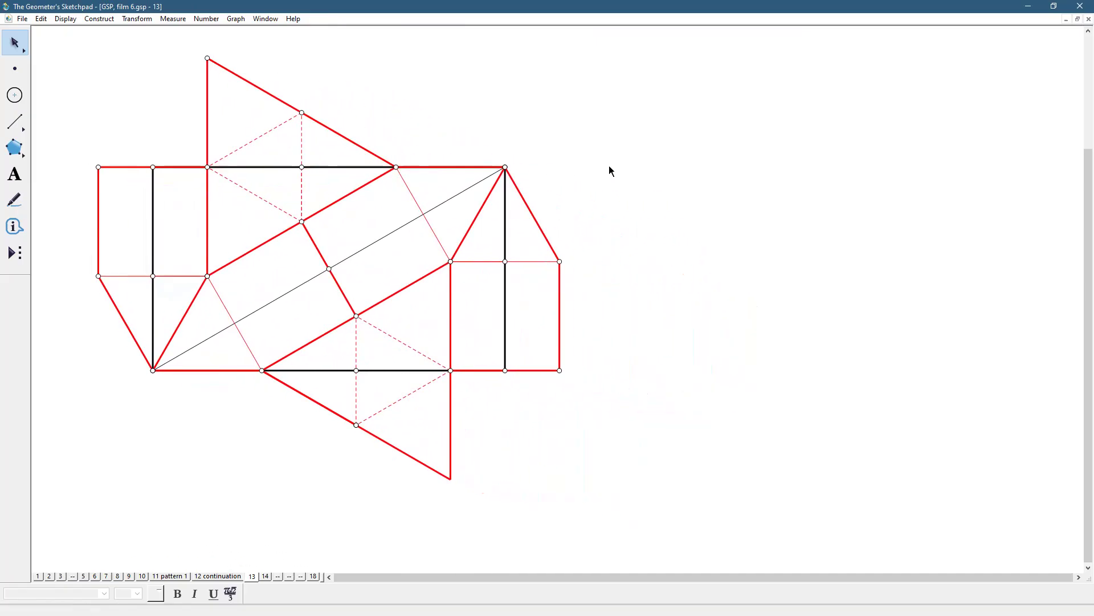
Reflect the figure across its right-hand vertical black segment, leaving out the parts at that edge that would be duplicated
drag(593, 150, 526, 400)
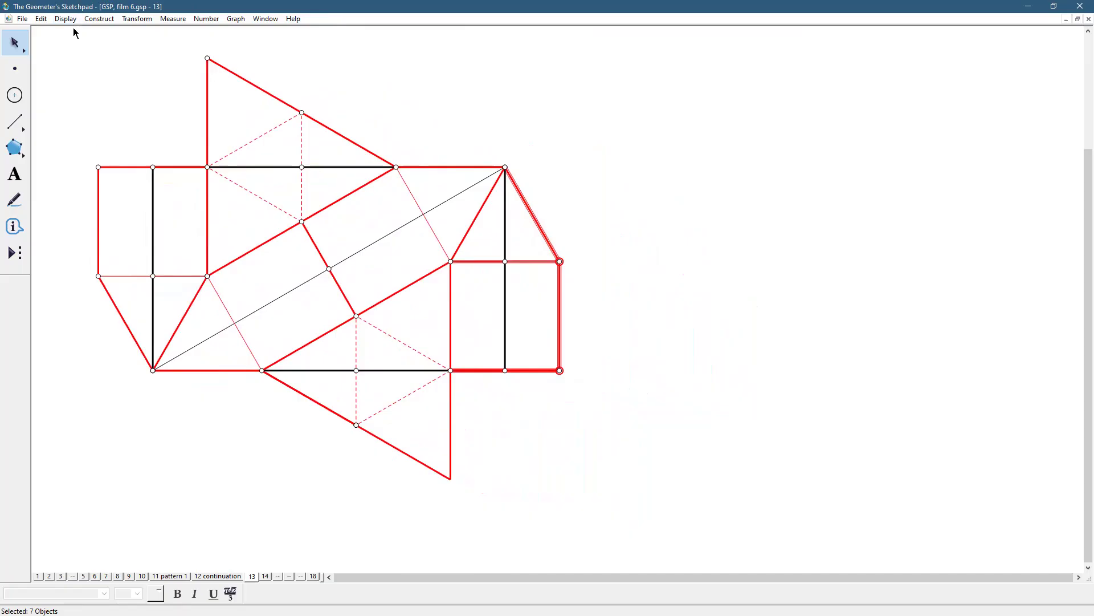
click(67, 71)
drag(57, 50, 492, 487)
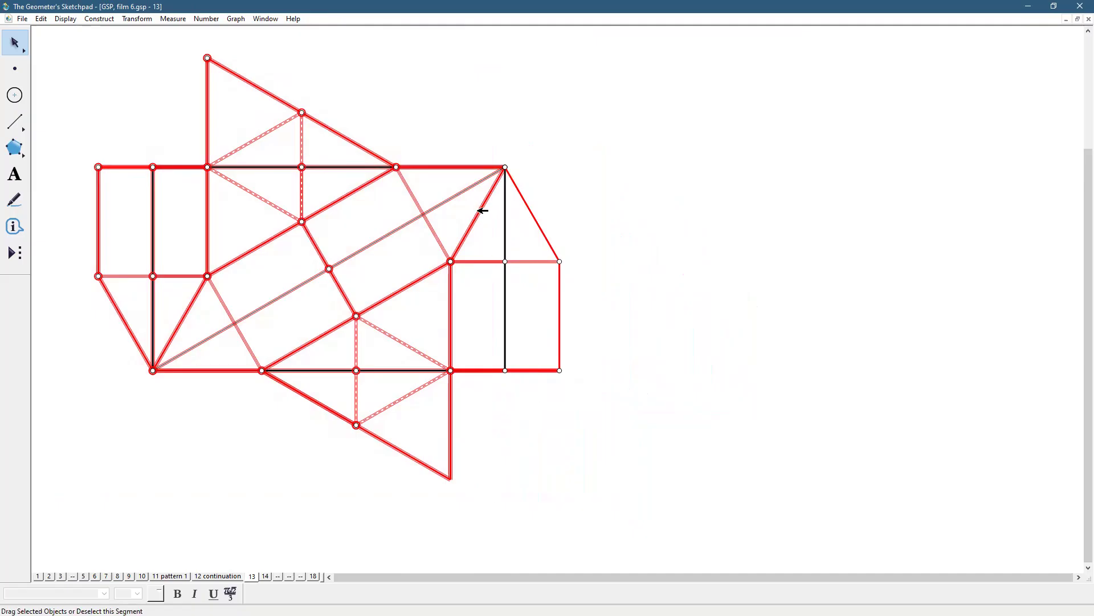
shift+click(473, 261)
shift+click(454, 307)
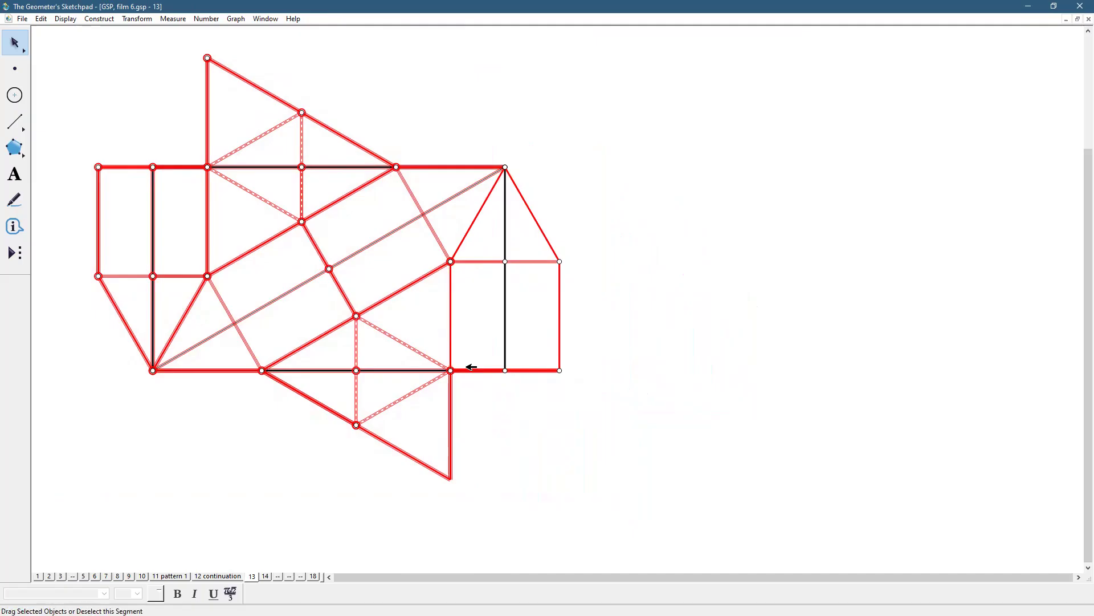
shift+click(469, 369)
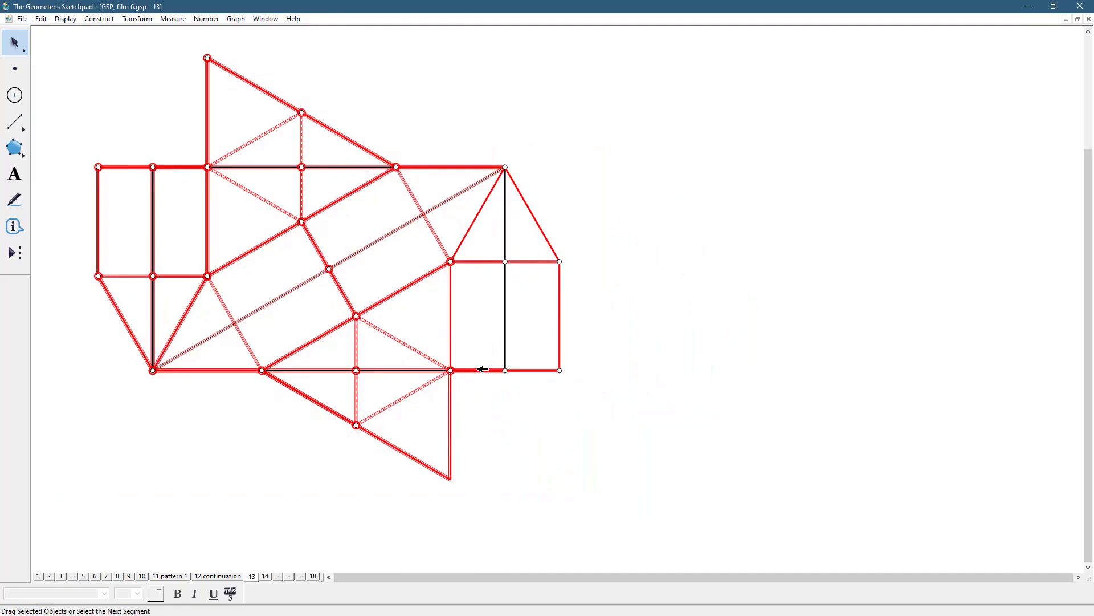
click(482, 369)
click(534, 370)
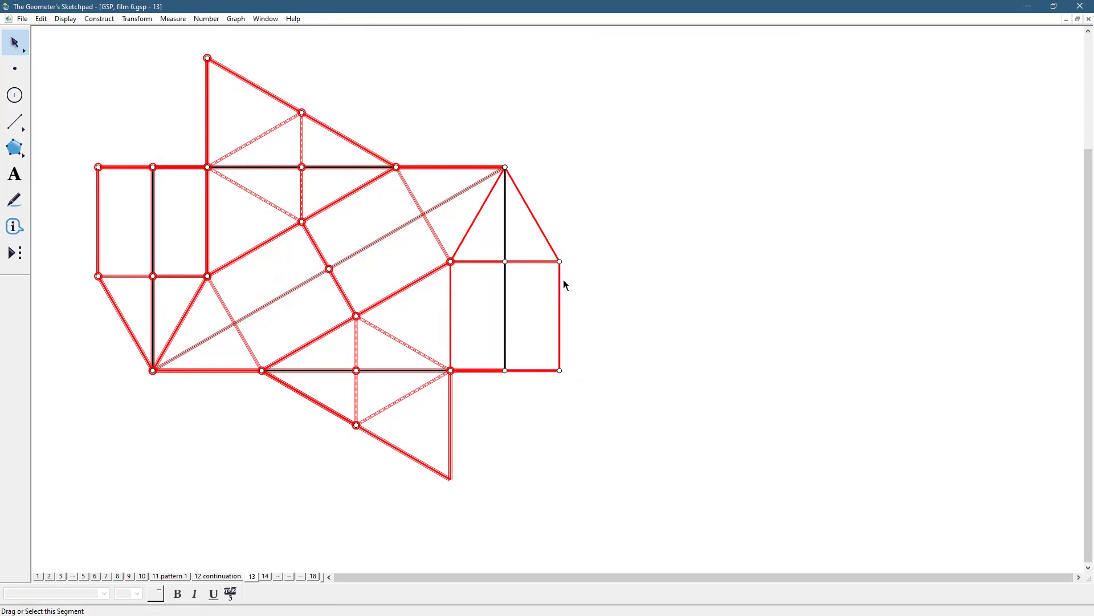
click(506, 218)
click(506, 220)
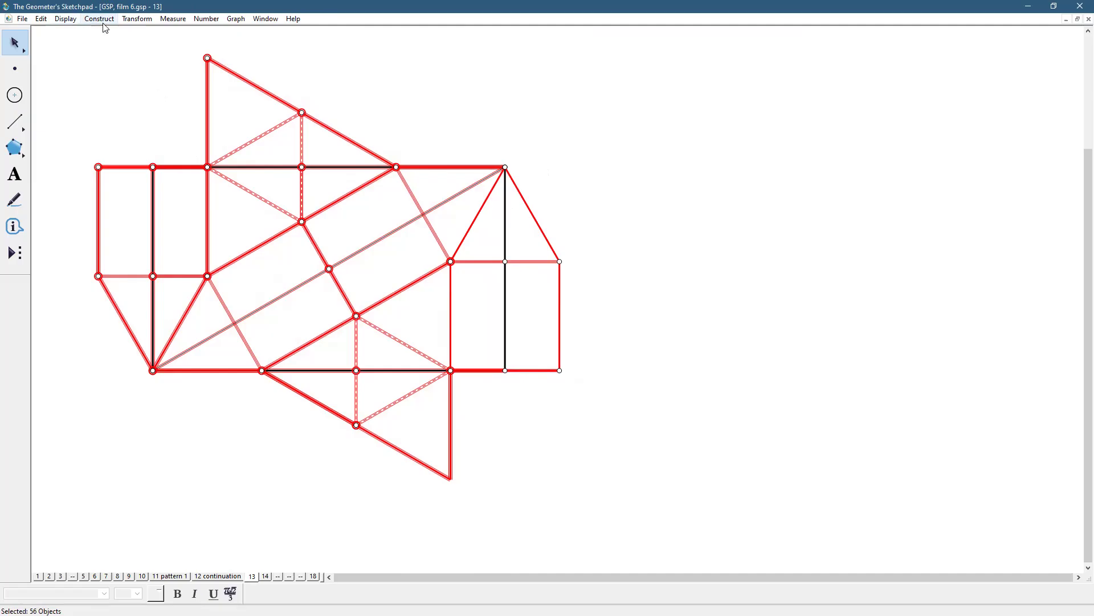
key(alt+t)
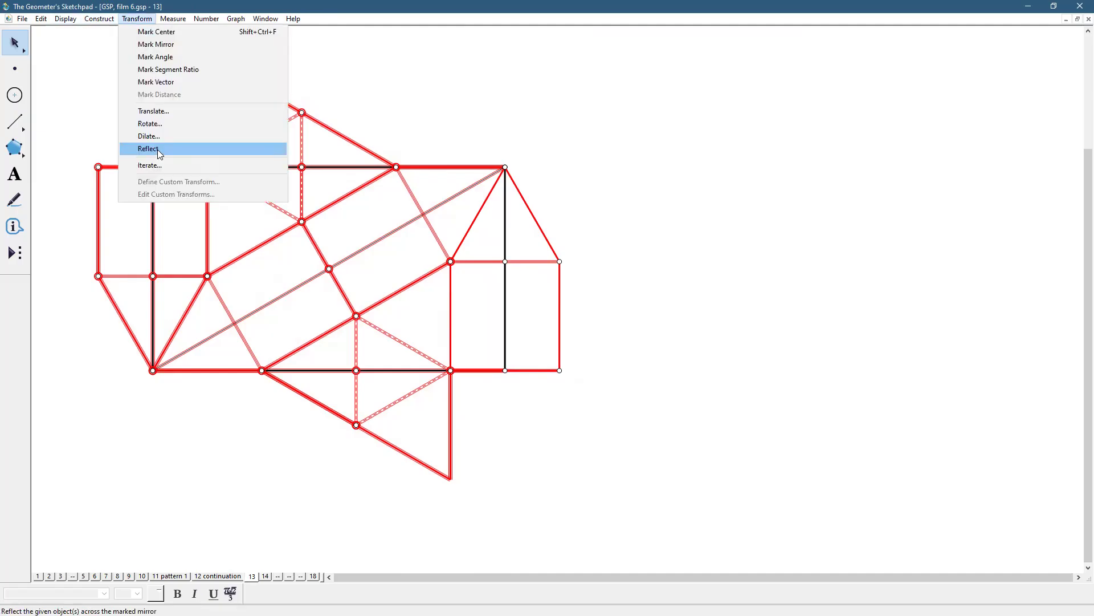
click(158, 150)
click(847, 538)
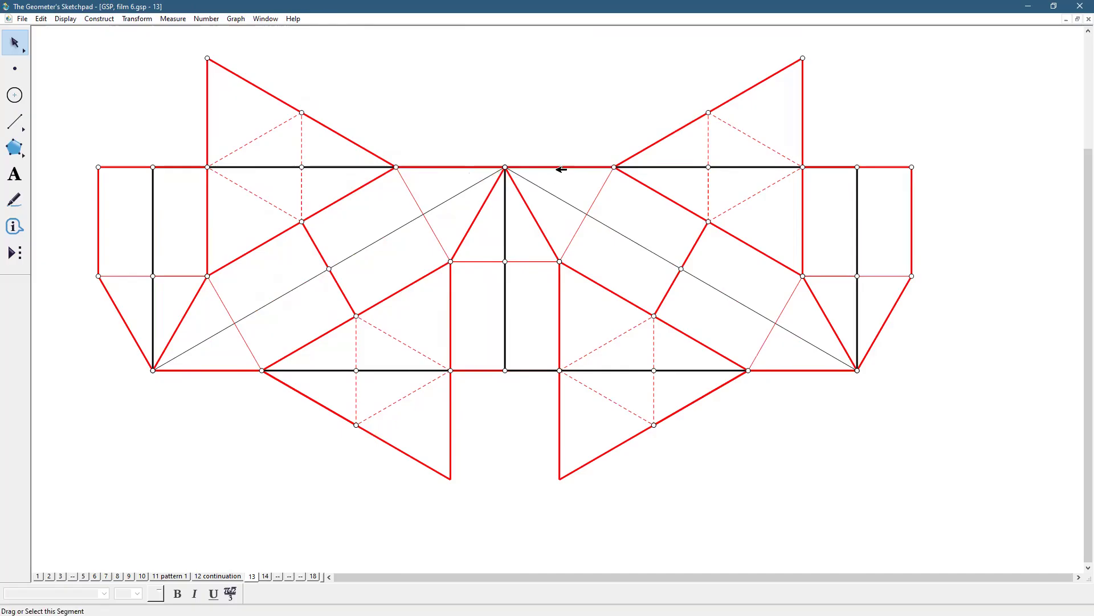
Shift the mirrored figure down and hide the triangles projecting above its upper horizontal line
drag(560, 167, 549, 237)
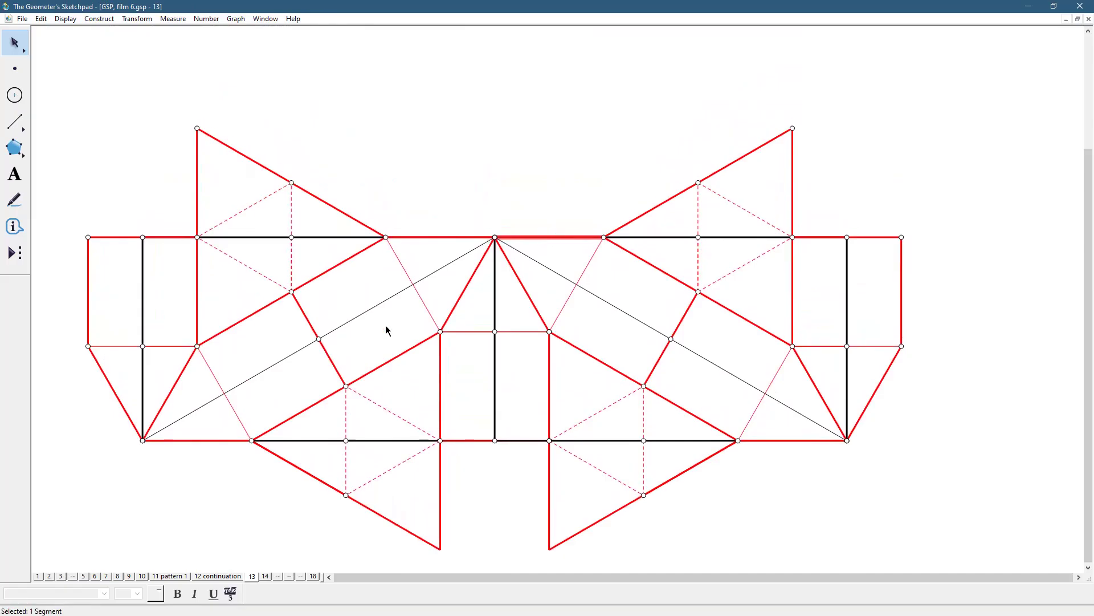
drag(169, 101, 861, 227)
click(67, 22)
click(91, 83)
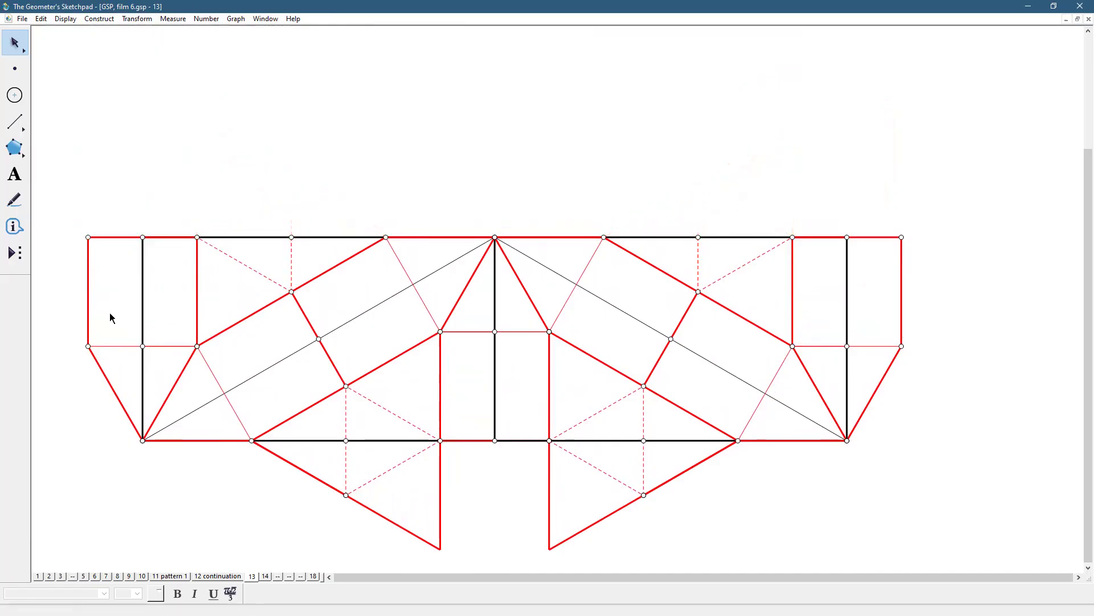
Reflect the figure upward across its upper horizontal line, excluding the segments on that line, and move the result down
drag(59, 230, 949, 567)
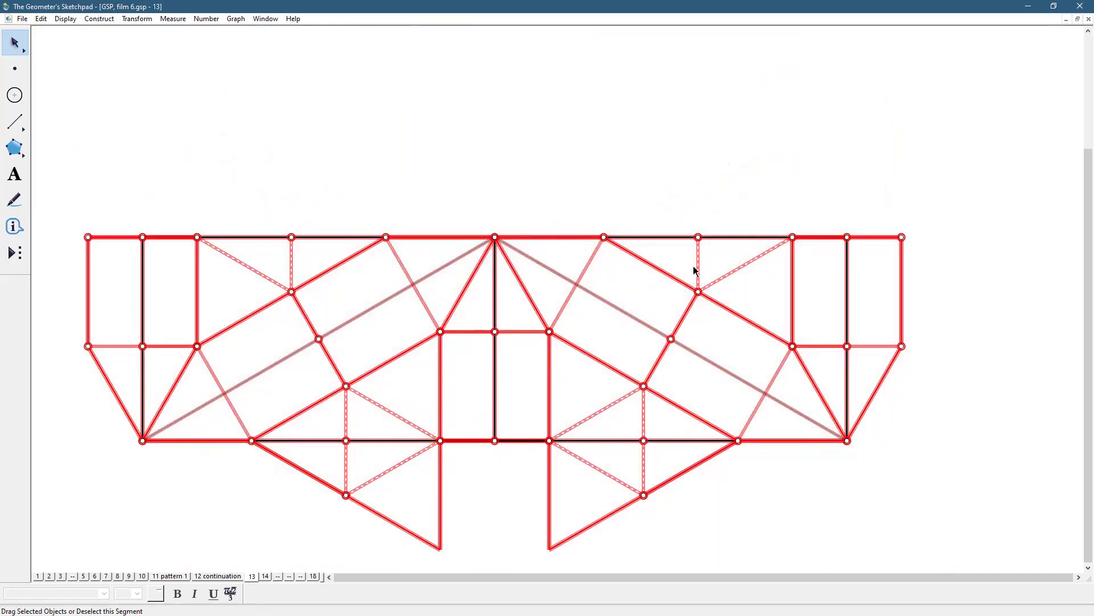
shift+click(655, 238)
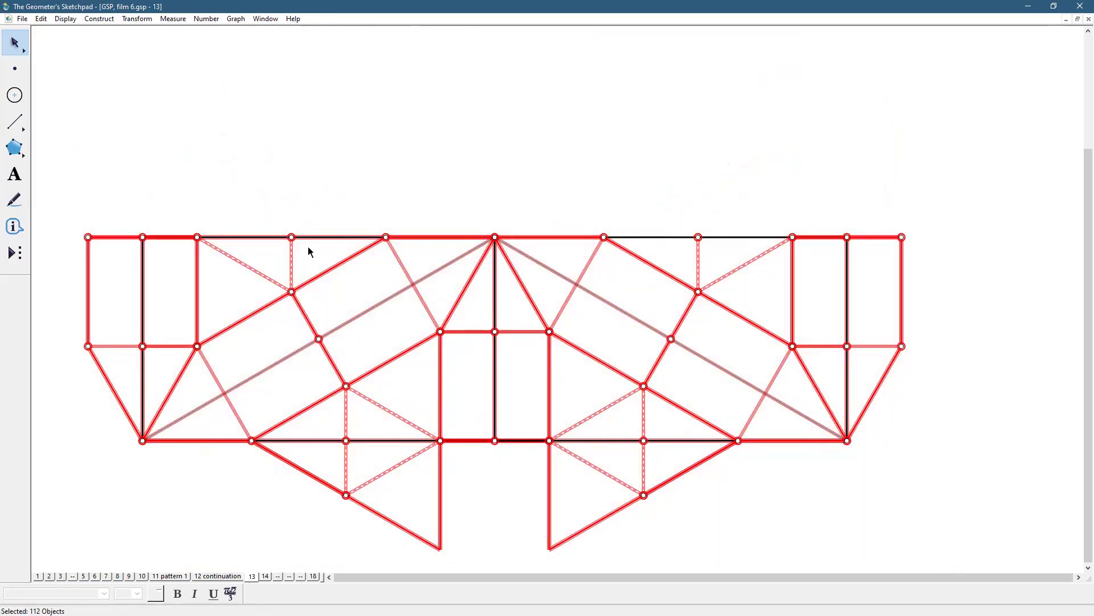
shift+click(435, 237)
shift+click(542, 238)
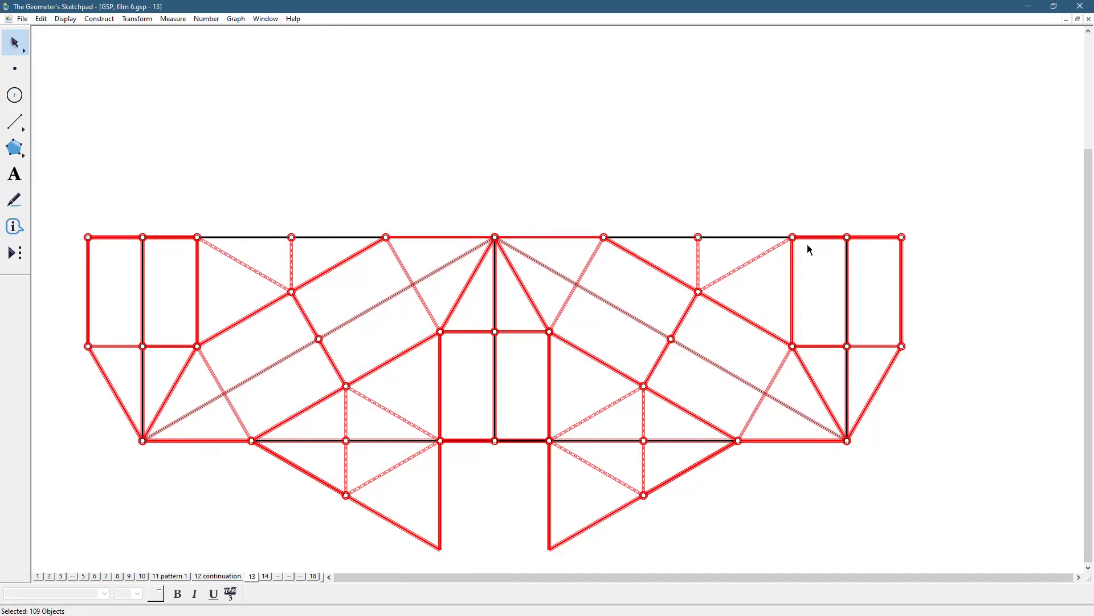
shift+click(833, 237)
shift+click(185, 237)
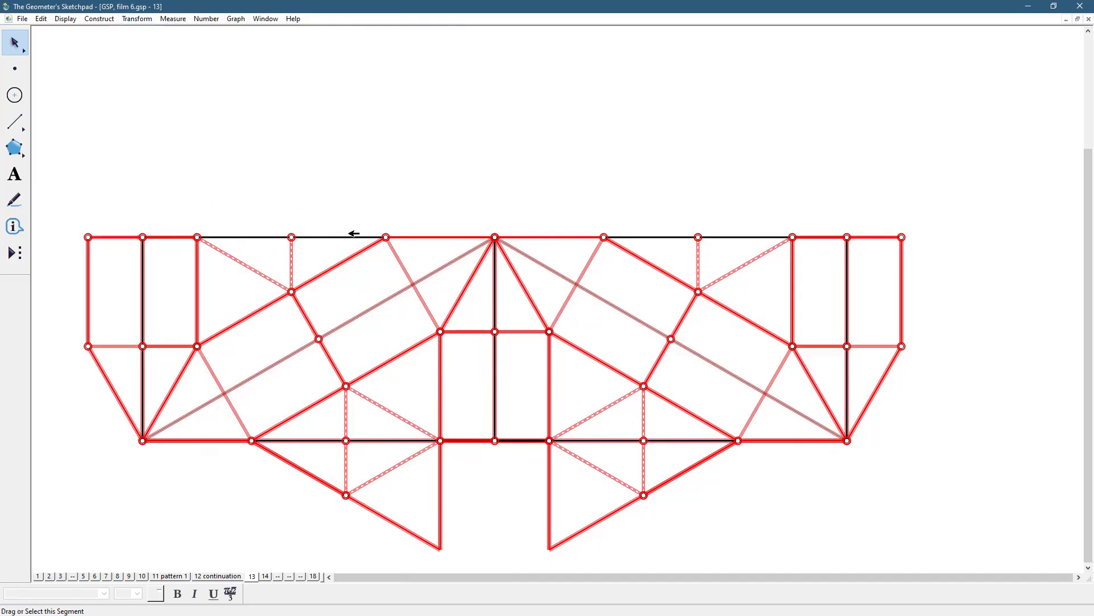
click(130, 19)
click(147, 146)
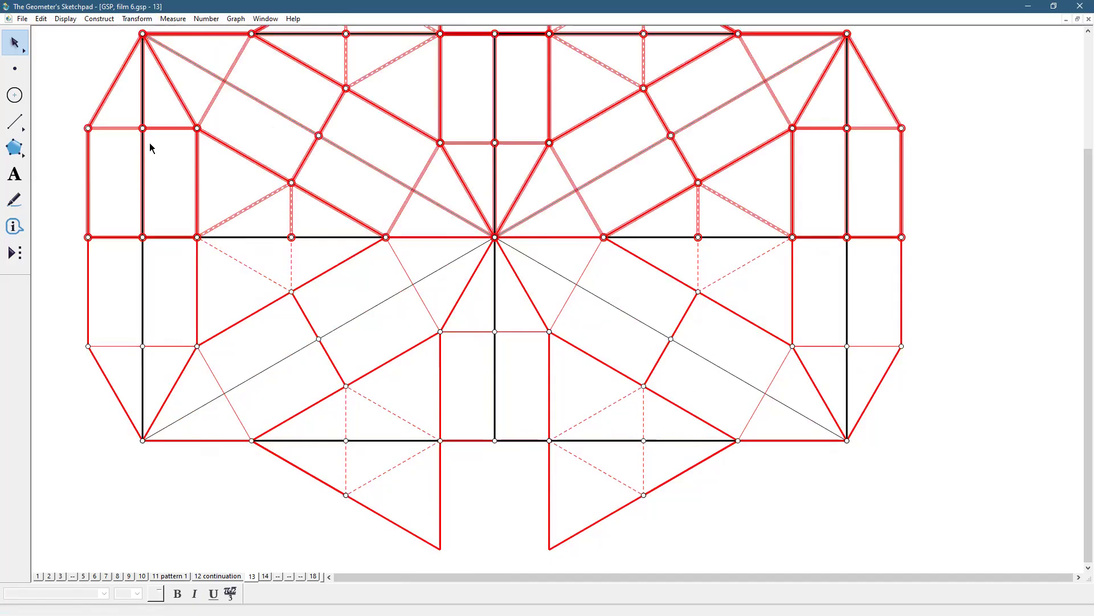
click(959, 363)
drag(572, 237, 564, 334)
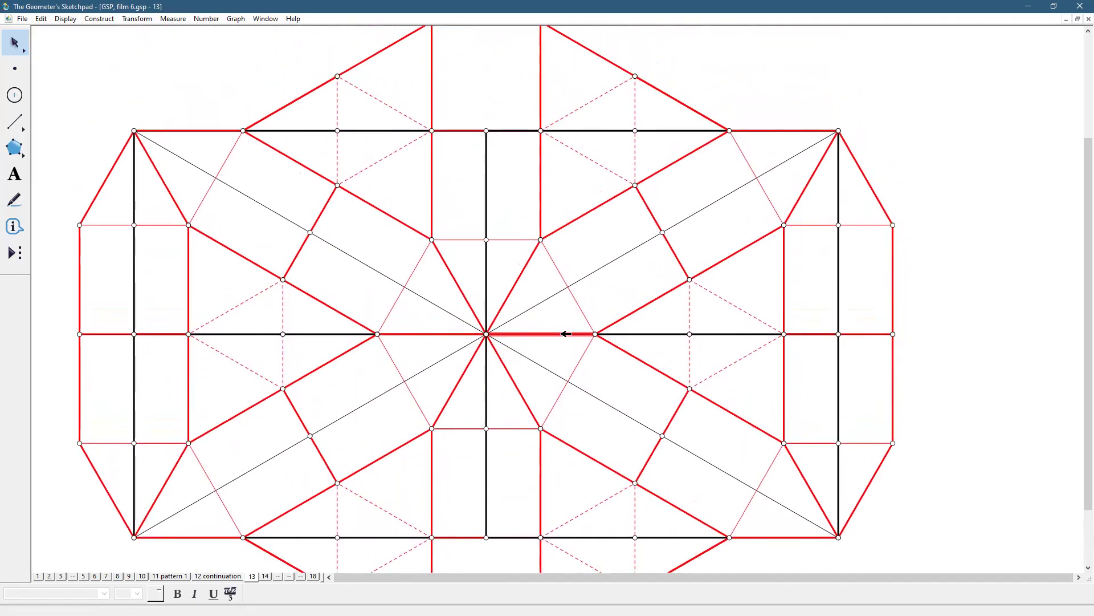
Mark the lower-left corner point as the dilation center and shrink the whole figure toward it
click(134, 536)
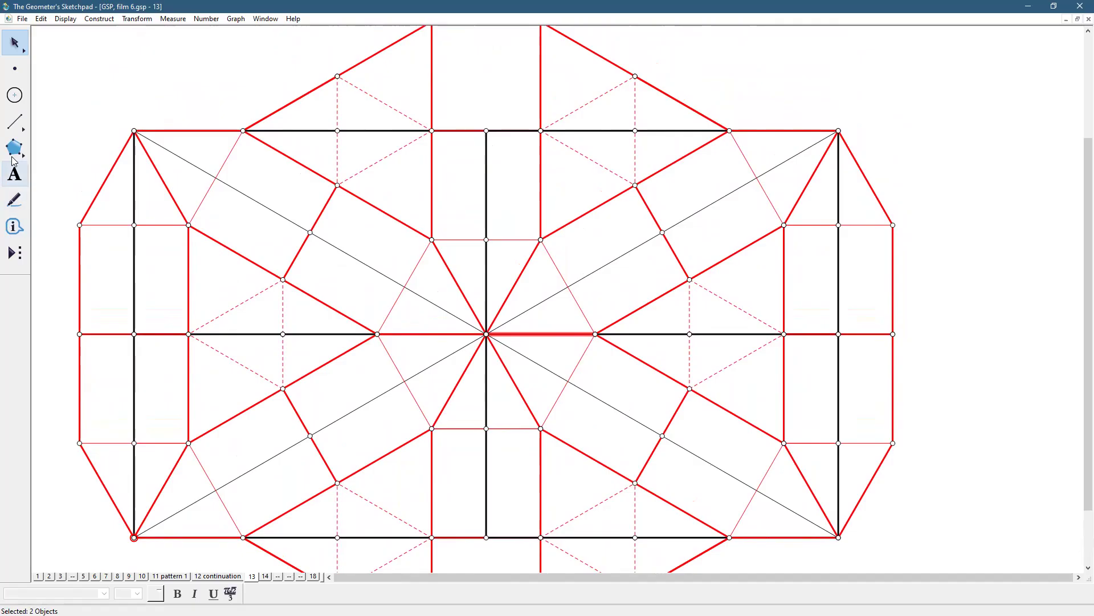
drag(17, 46, 100, 45)
drag(549, 335, 483, 360)
scroll(783, 332, down, 4)
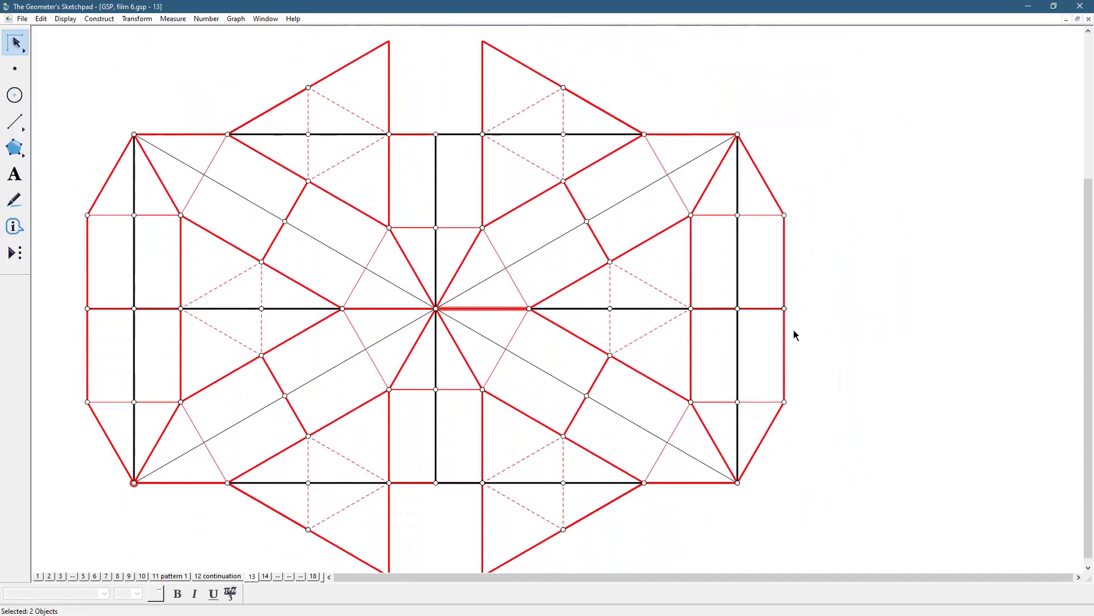
click(991, 373)
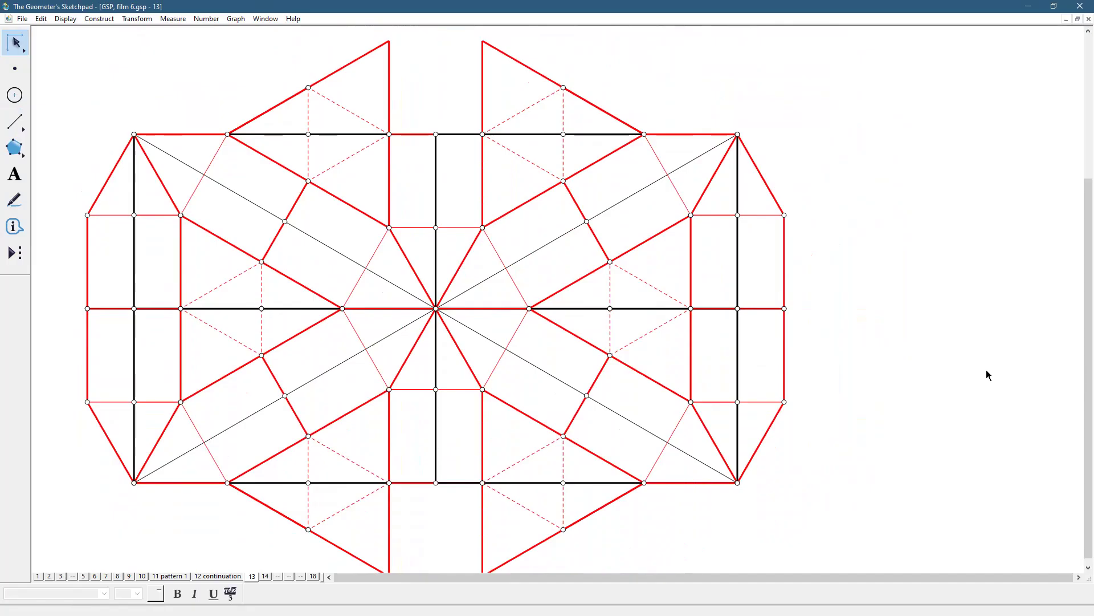
Compare the finished rectangular pattern on page 14 with the construction on page 13
click(265, 576)
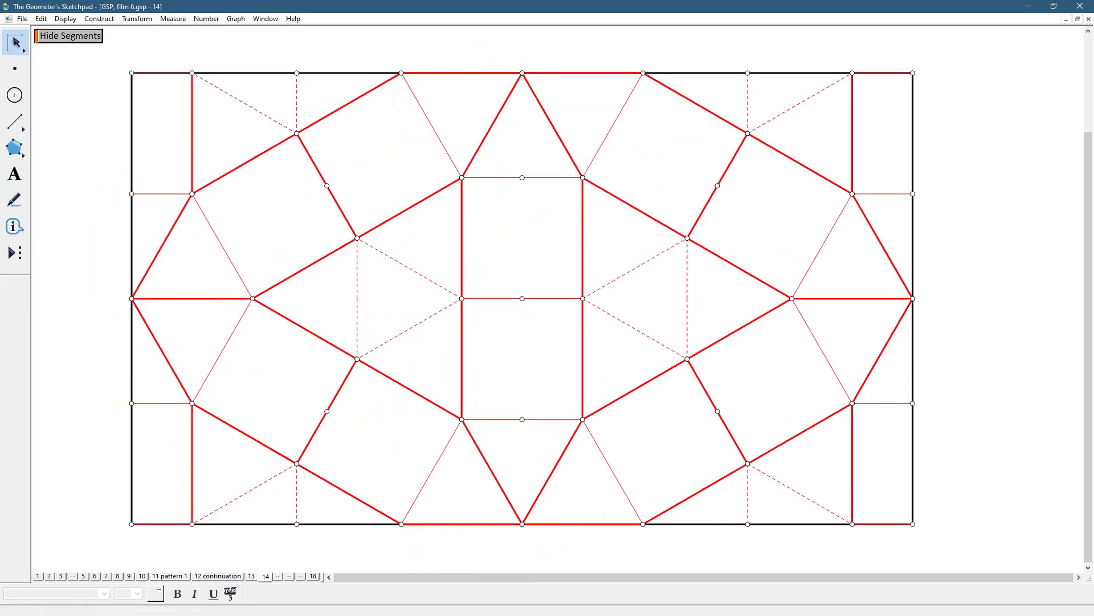
click(251, 576)
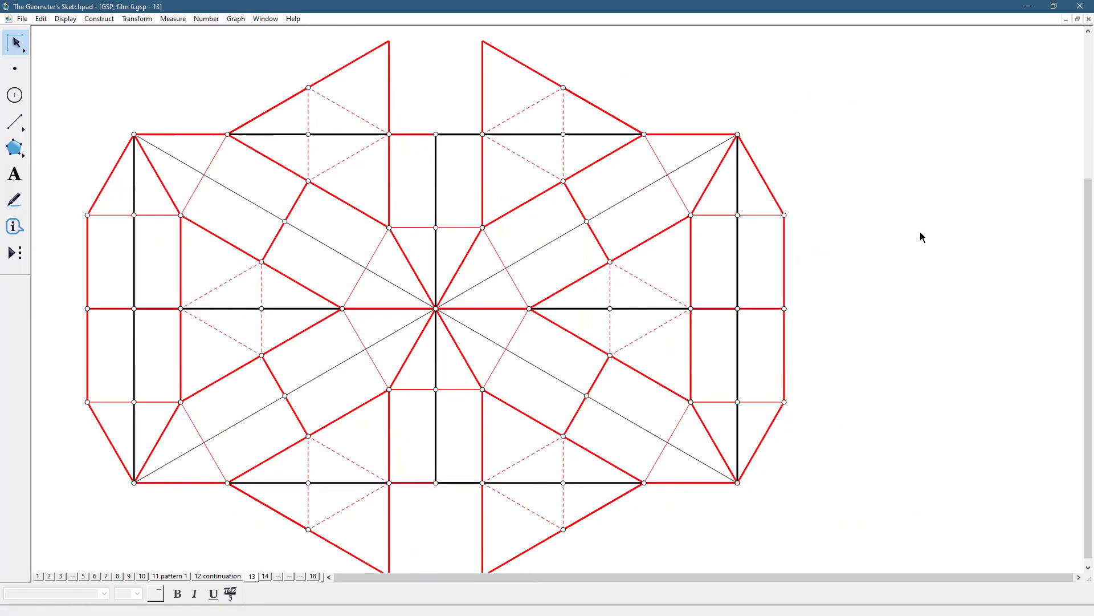
click(265, 576)
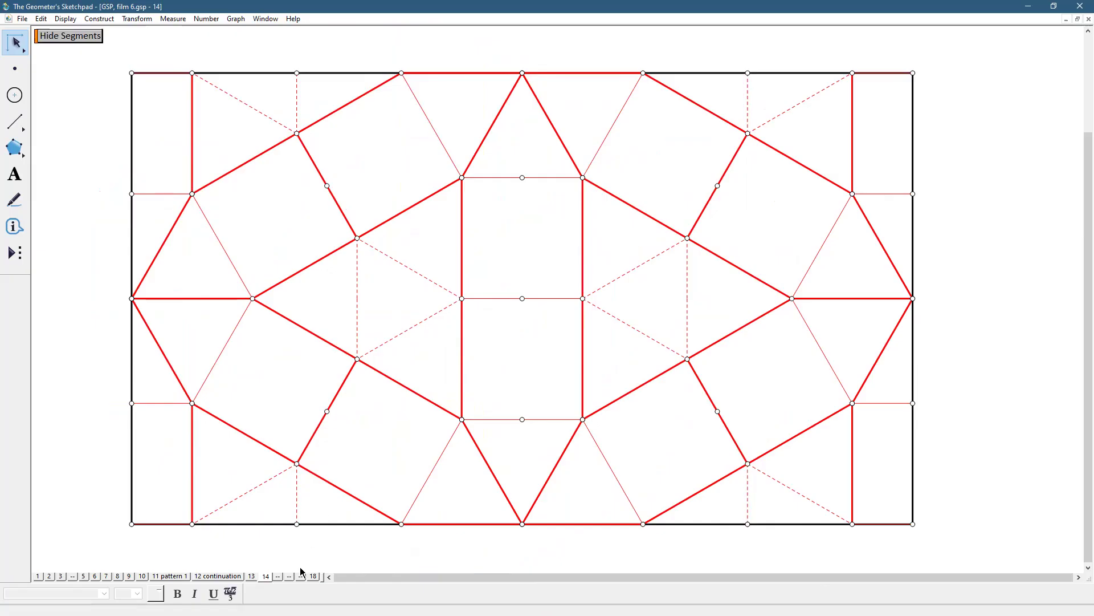
click(251, 577)
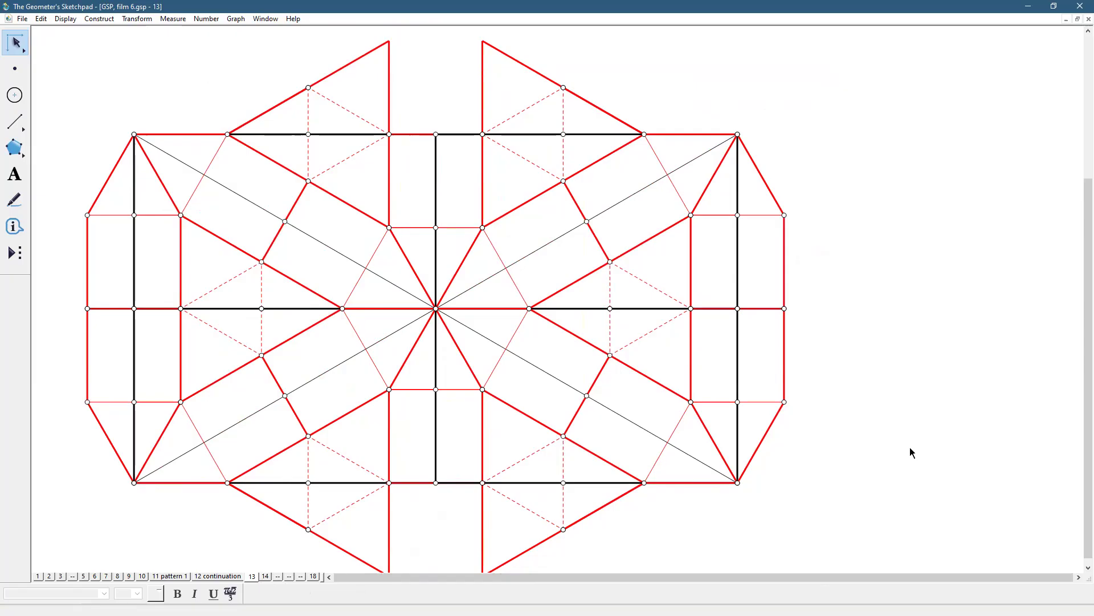
Undo the dilation, the move and the upward reflection of the figure
key(ctrl+z)
key(ctrl+z)
key(ctrl+z)
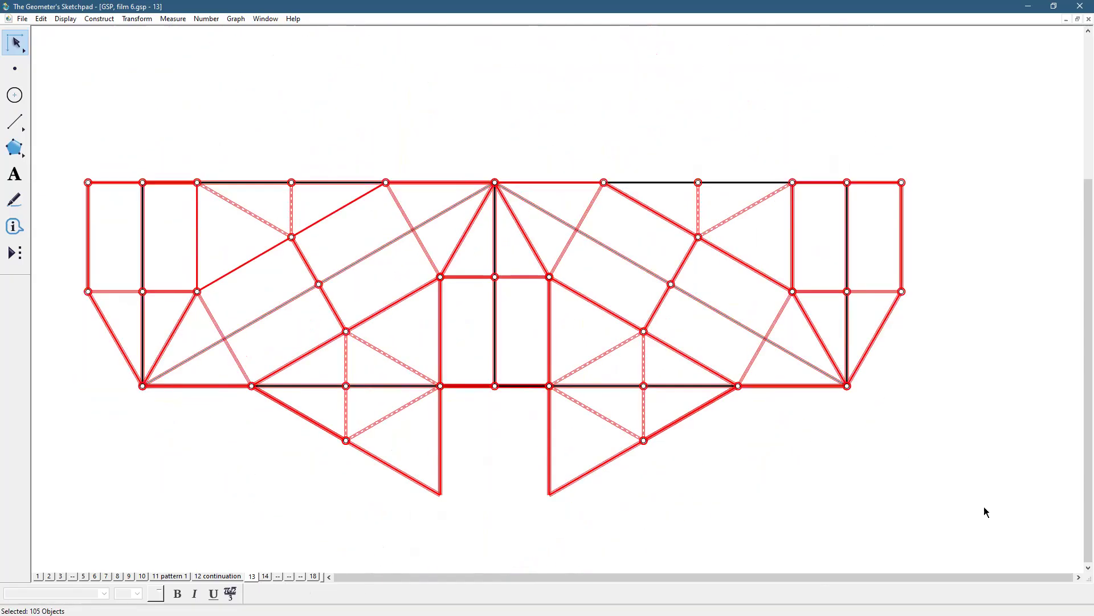
Hide the triangles projecting below the lower horizontal line and shrink the figure slightly toward the marked center
click(608, 535)
drag(239, 397, 741, 529)
click(74, 20)
click(75, 87)
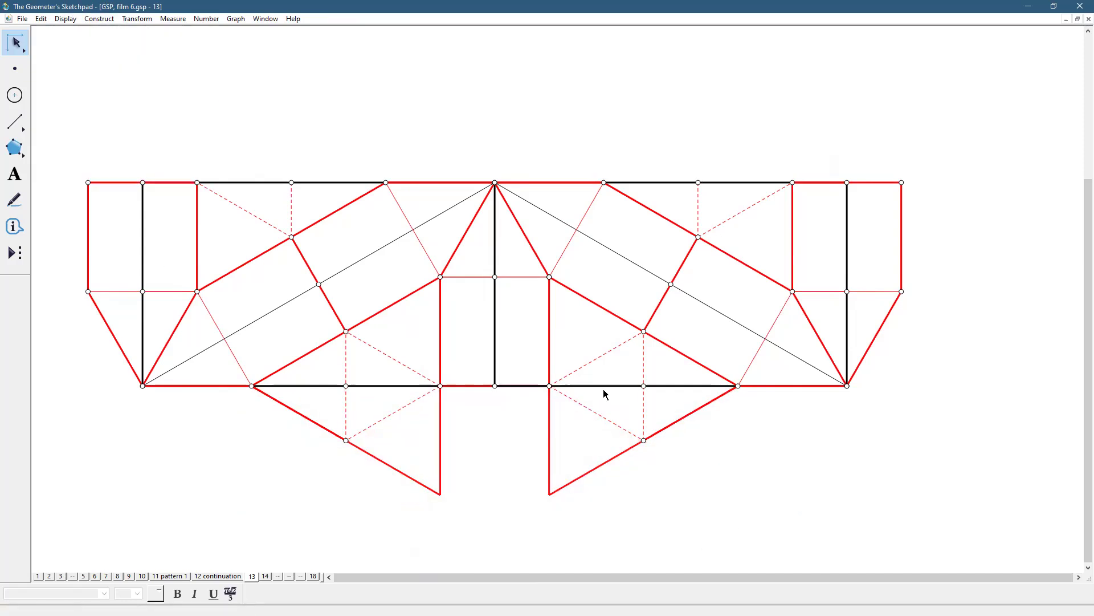
drag(565, 350, 521, 354)
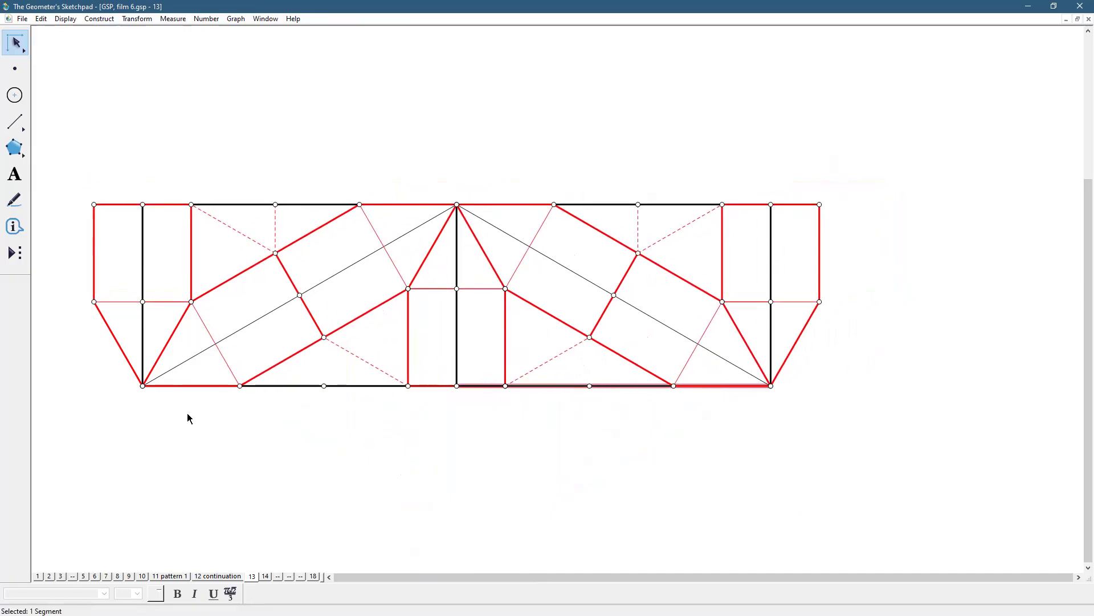
Reflect the whole figure downward across its lower horizontal line, keeping that line as the mirror
double_click(296, 386)
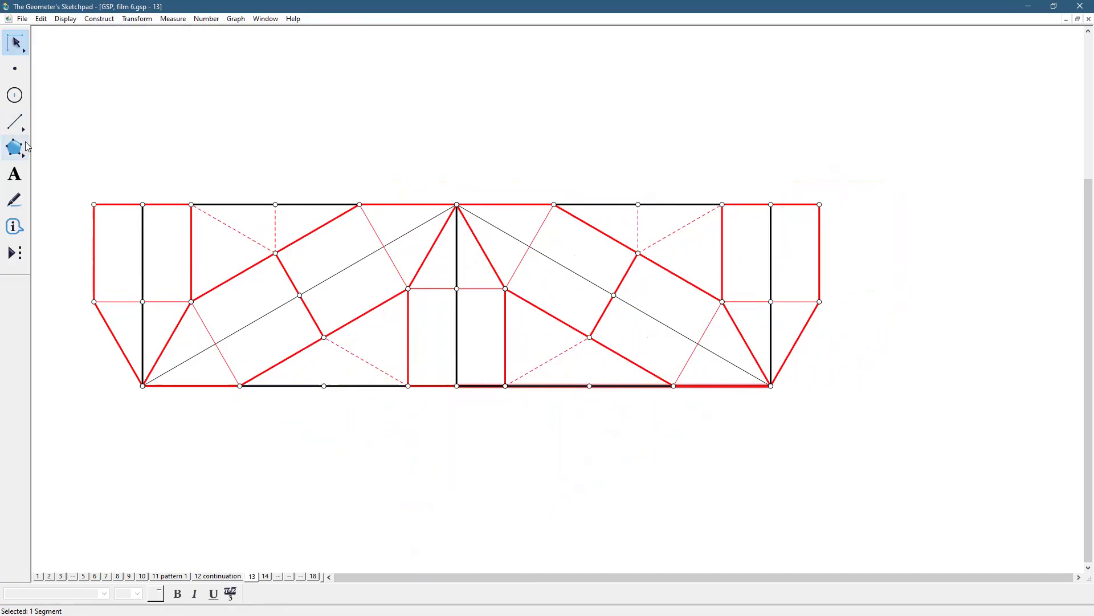
drag(41, 142, 855, 379)
click(138, 19)
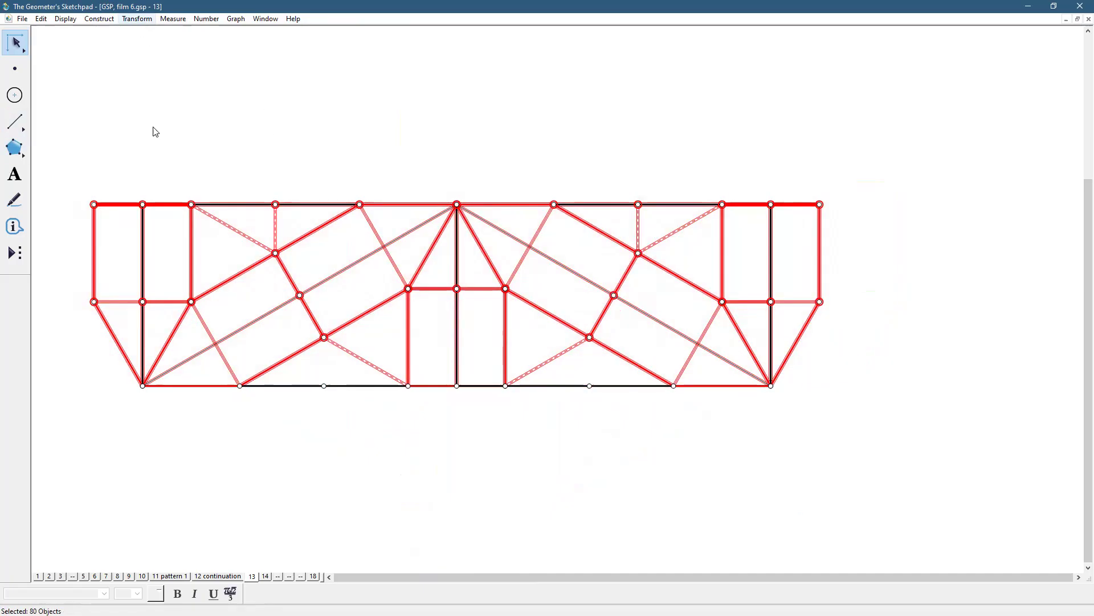
click(151, 149)
scroll(848, 362, down, 3)
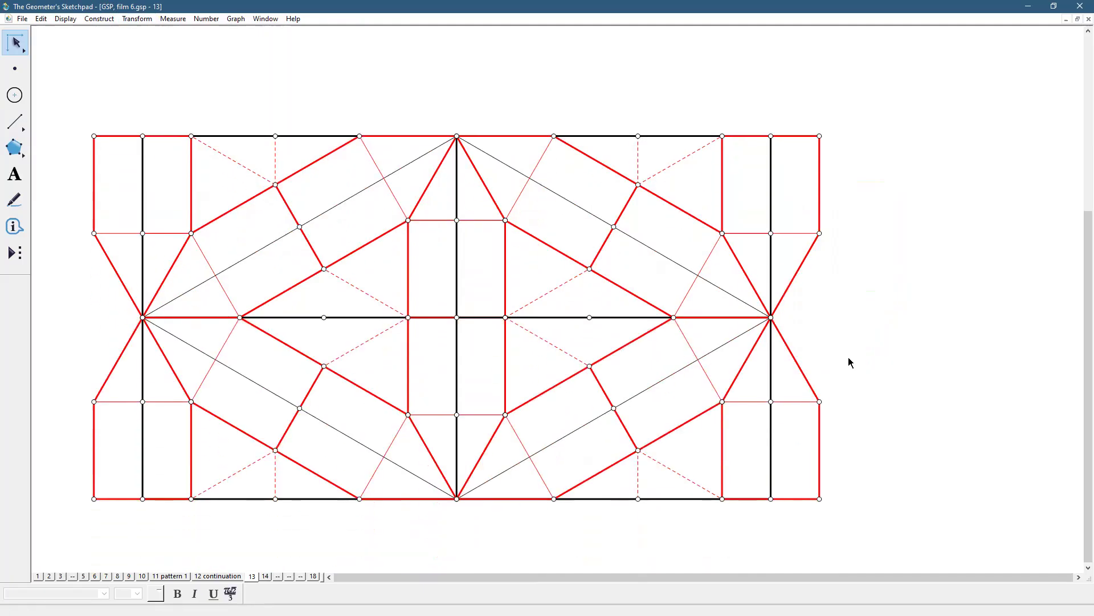
Hide the black horizontal and vertical segments crossing the middle of the doubled figure
click(564, 317)
click(458, 172)
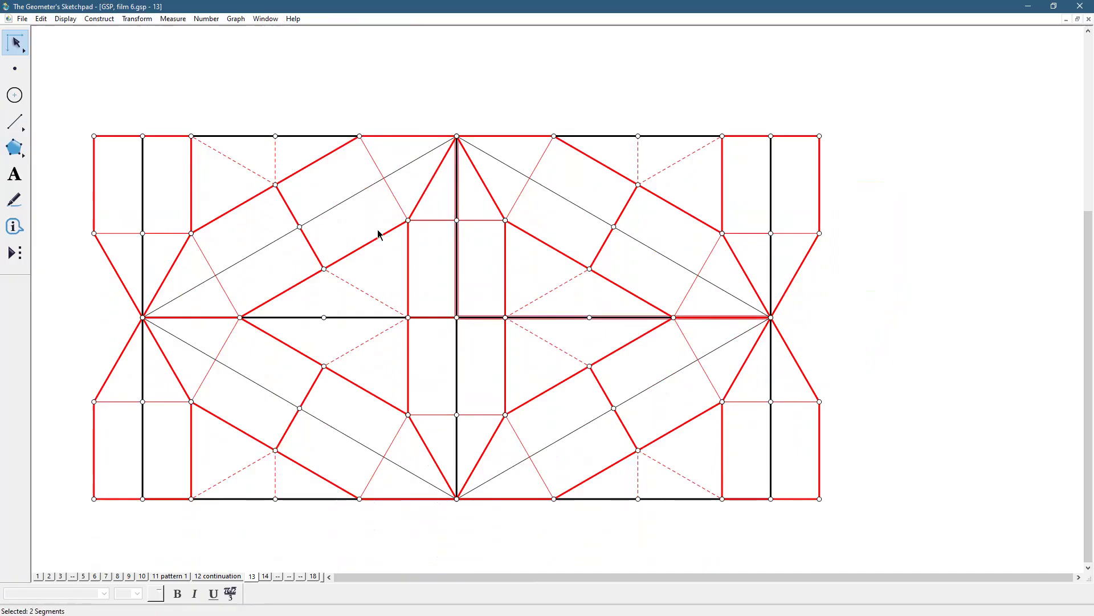
click(268, 317)
click(457, 388)
click(65, 19)
click(80, 85)
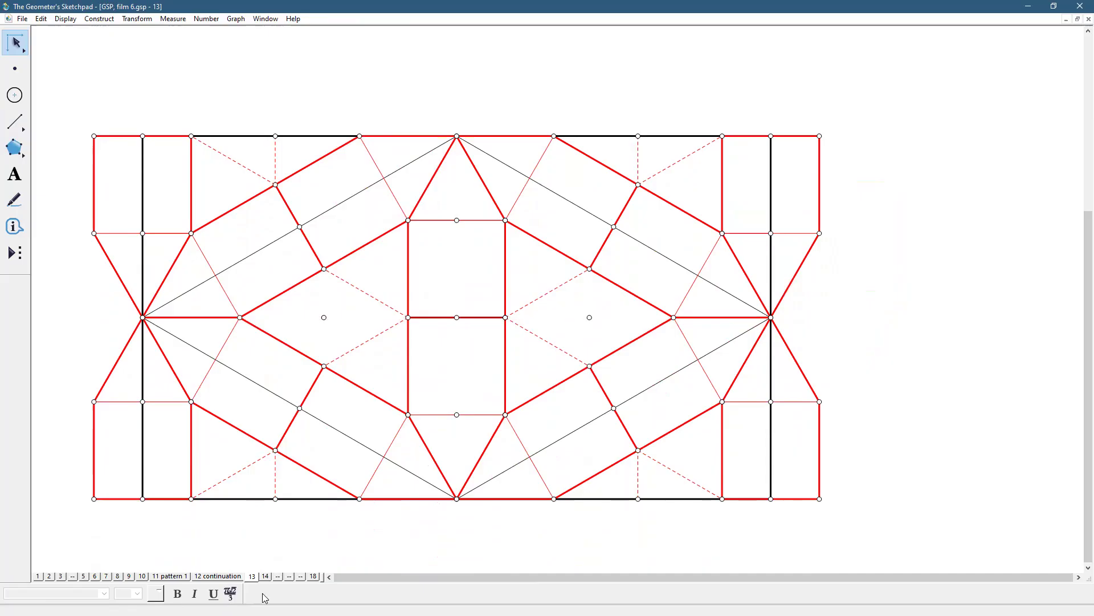
Compare the page 13 construction, including its lower corner points on the outer vertical lines, with the finished pattern on page 14
click(265, 577)
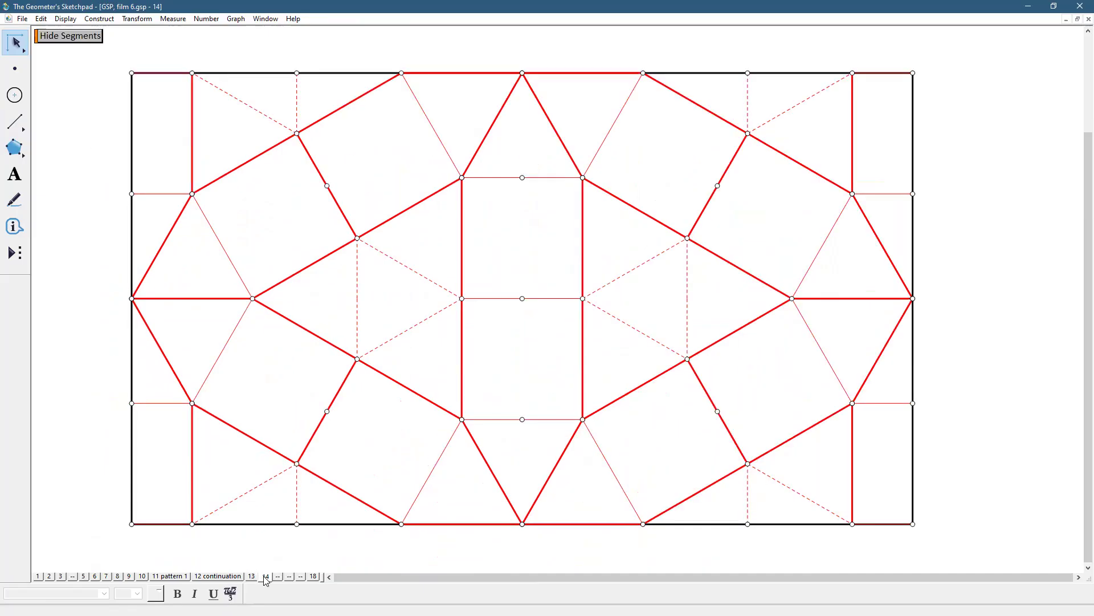
click(251, 576)
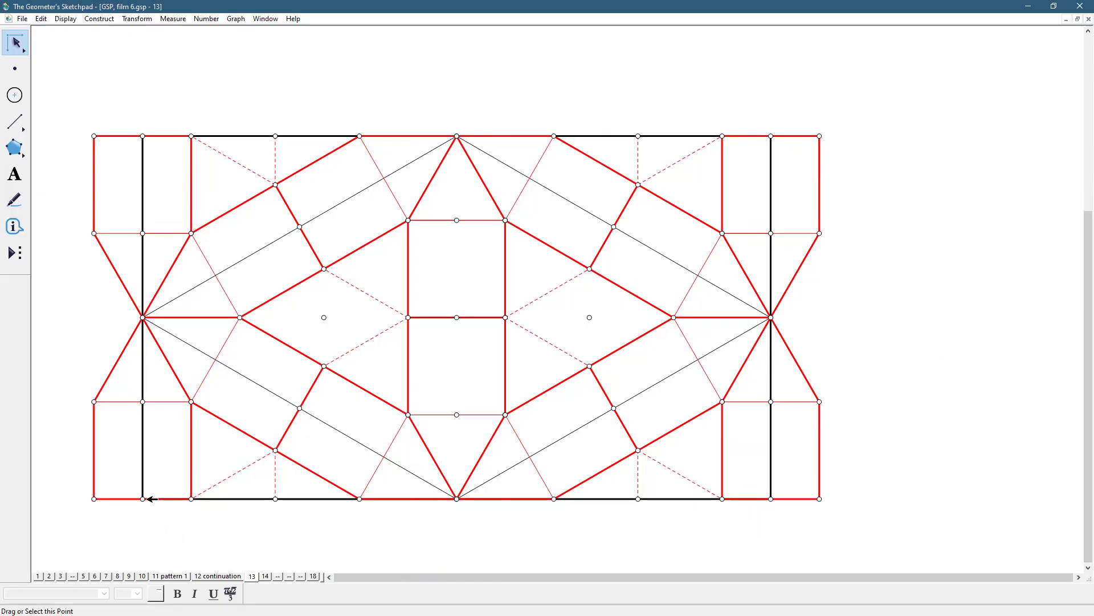
click(144, 499)
click(771, 499)
click(266, 576)
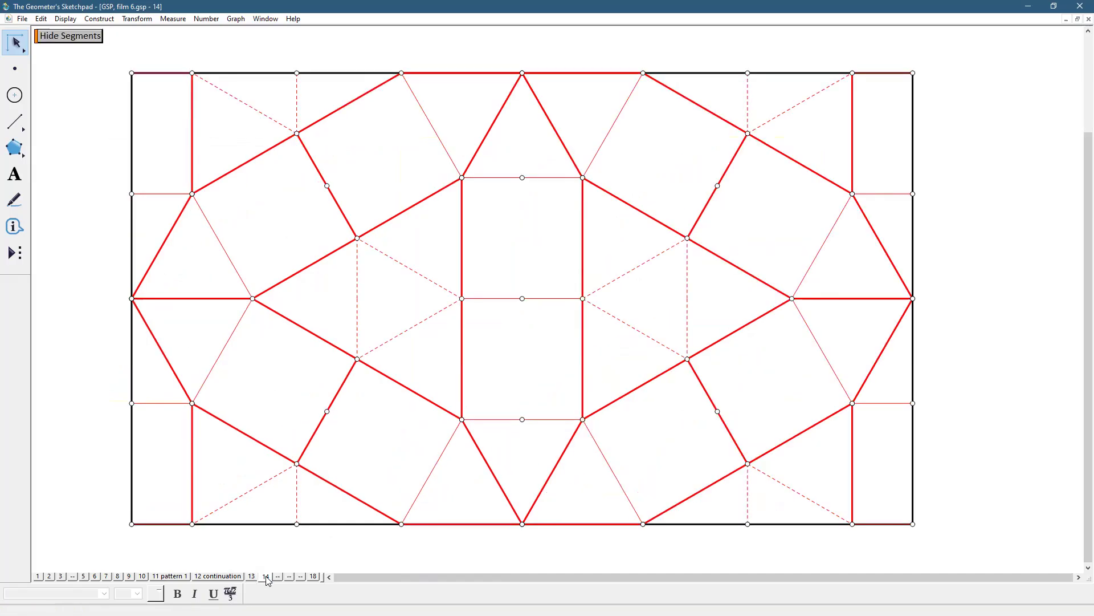
On page 18, move the brown and orange motif into the empty area to the right, below the large triangle
click(314, 577)
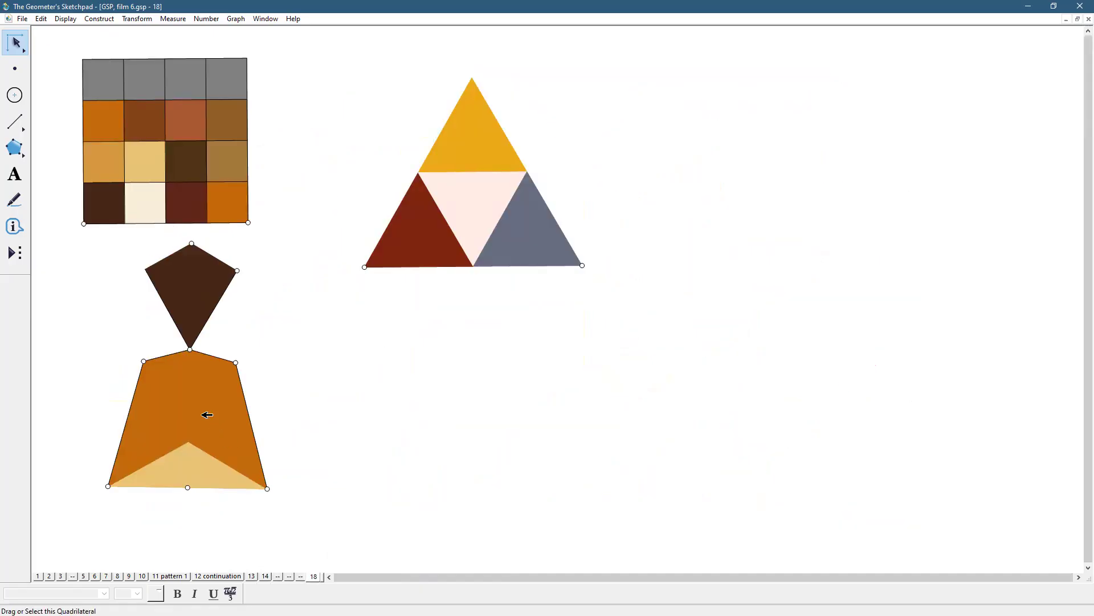
drag(206, 414, 237, 438)
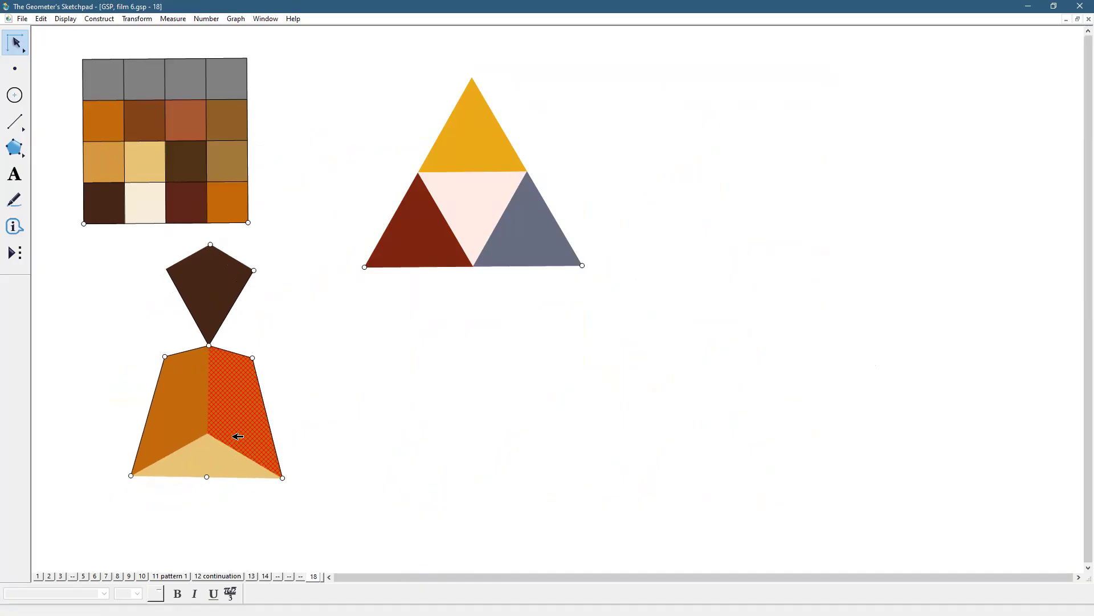
click(334, 432)
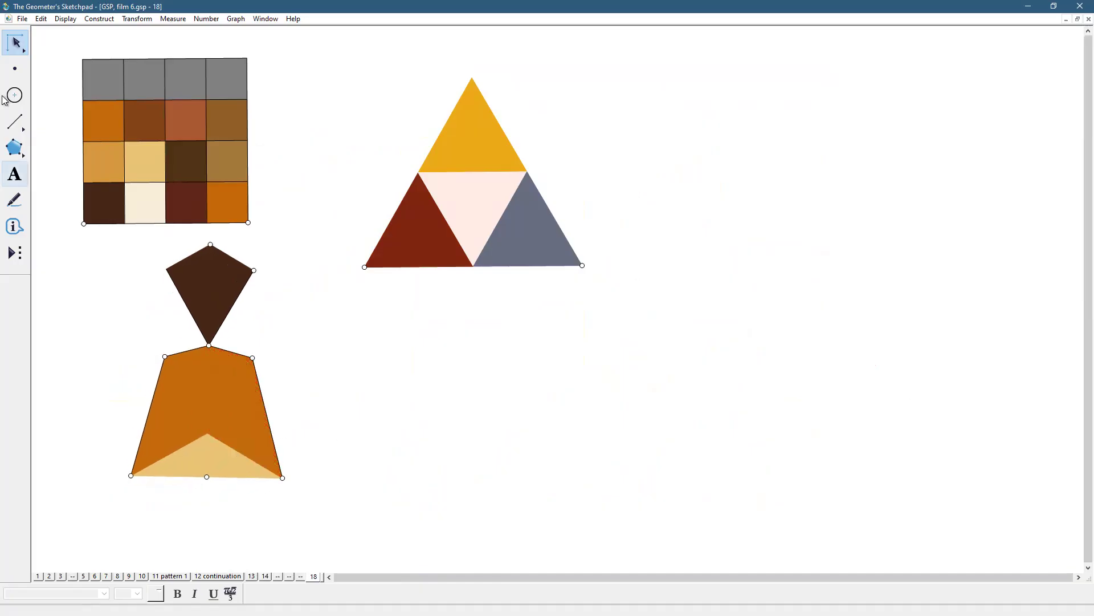
click(22, 43)
drag(22, 44, 44, 44)
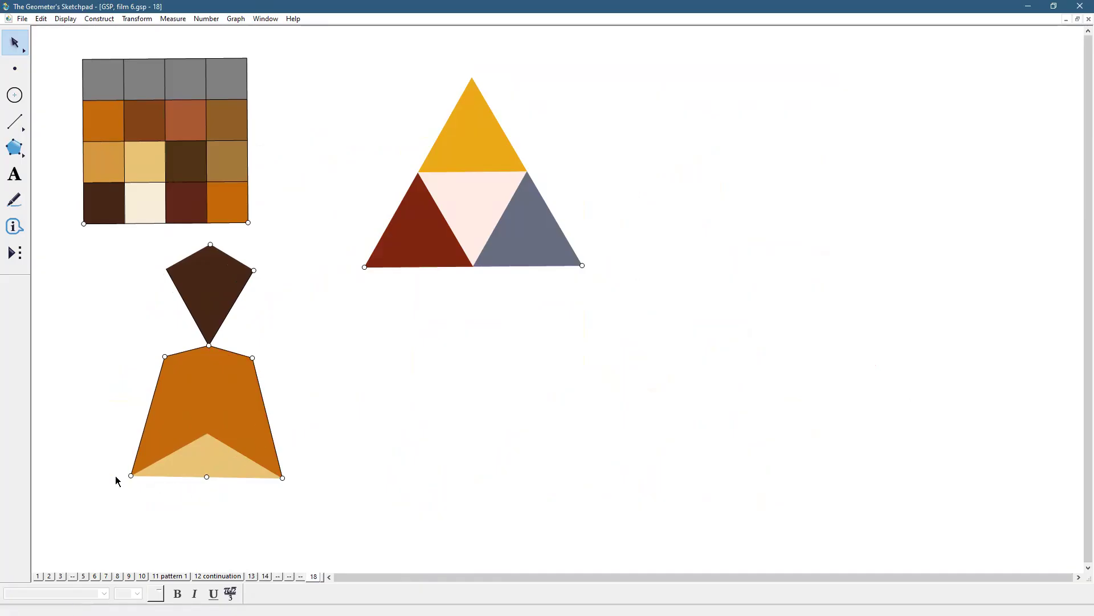
mouse_move(171, 430)
mouse_down()
mouse_move(475, 487)
mouse_move(683, 411)
mouse_up()
click(649, 490)
Create a custom tool named "temp 1" from the brown and orange motif, including its two base corner points
click(635, 474)
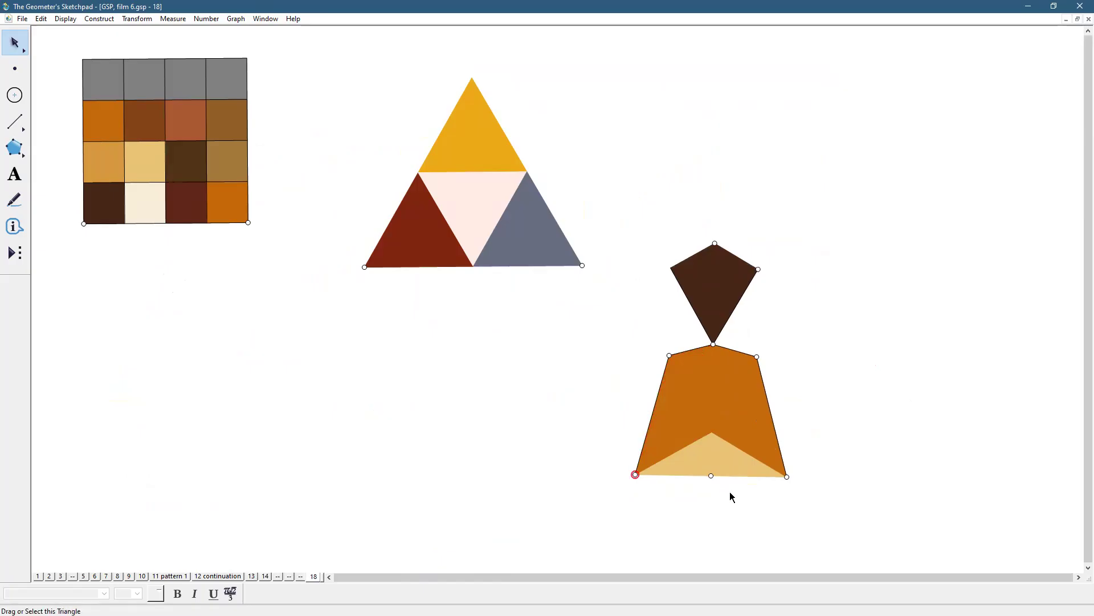
click(787, 476)
drag(703, 533, 837, 535)
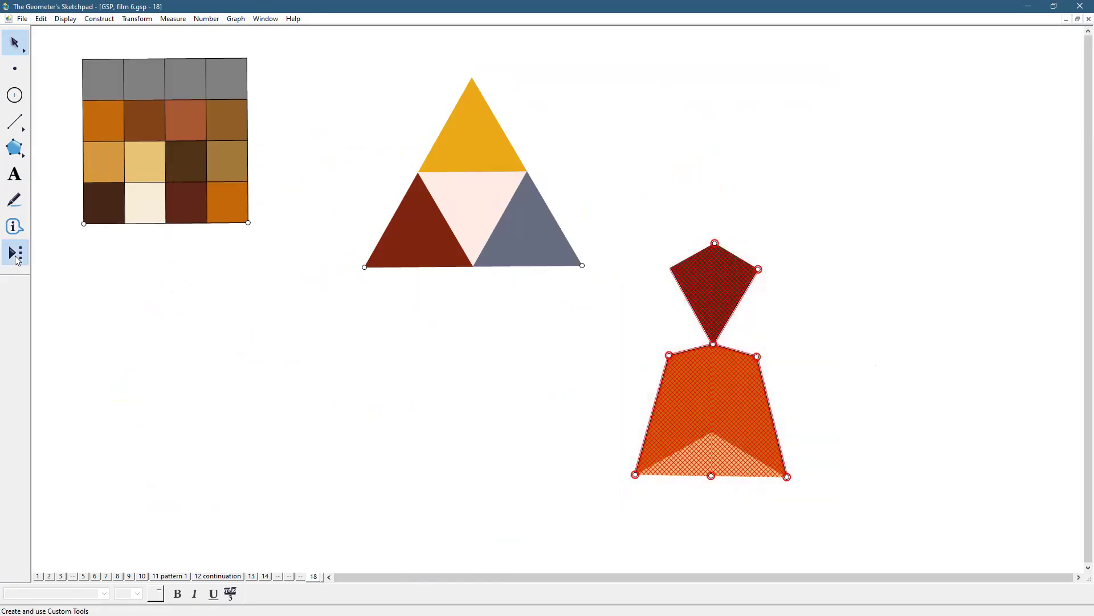
click(16, 256)
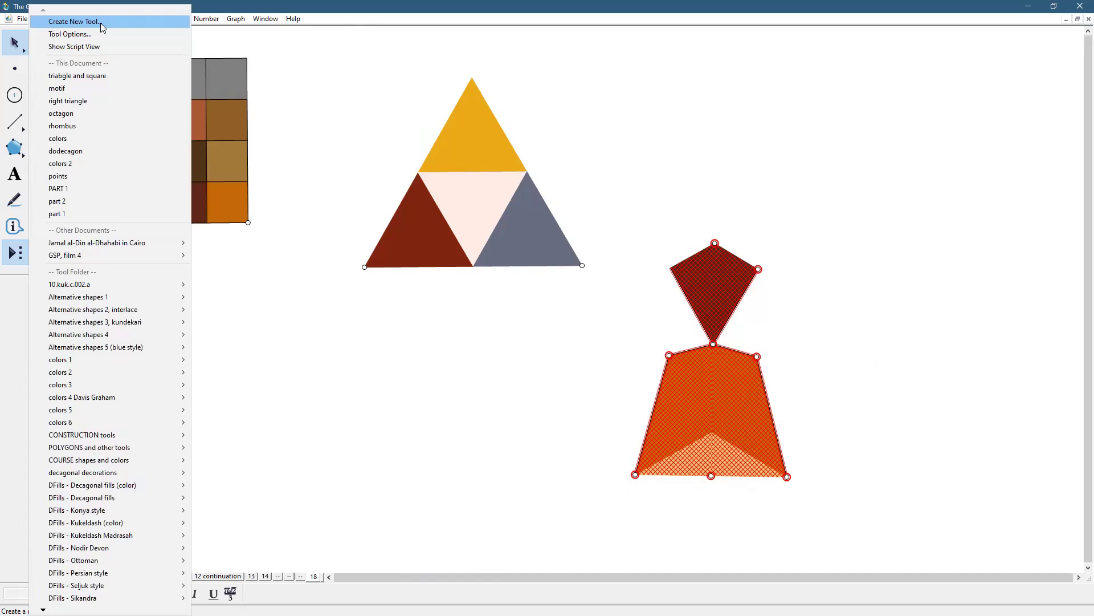
click(100, 22)
text(temp 1)
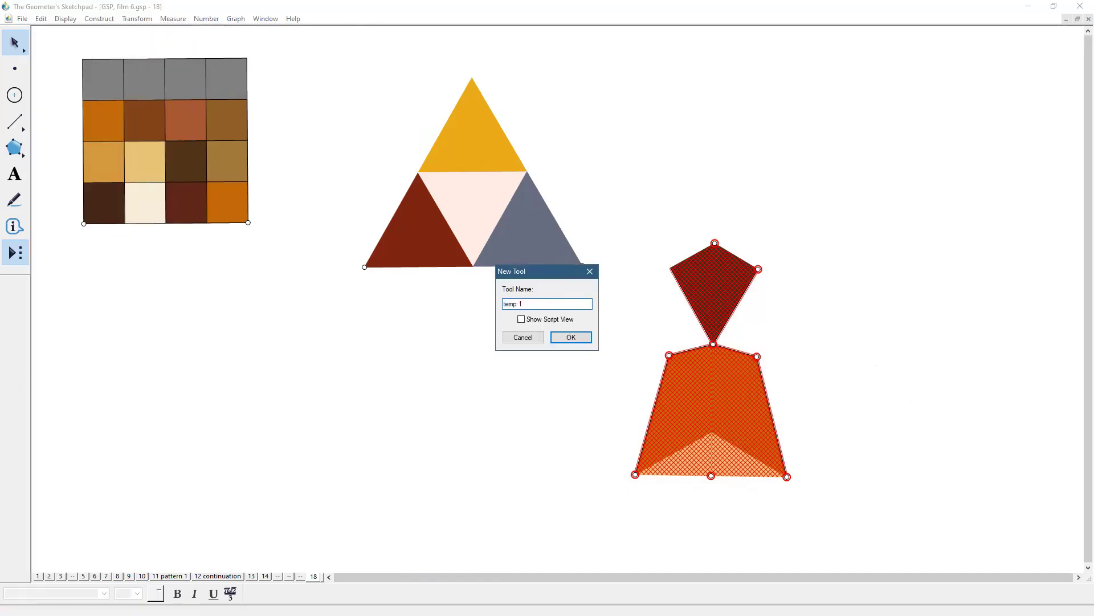
click(569, 339)
On page 13, place the temp 1 motif on both sides of the central horizontal segment
click(253, 577)
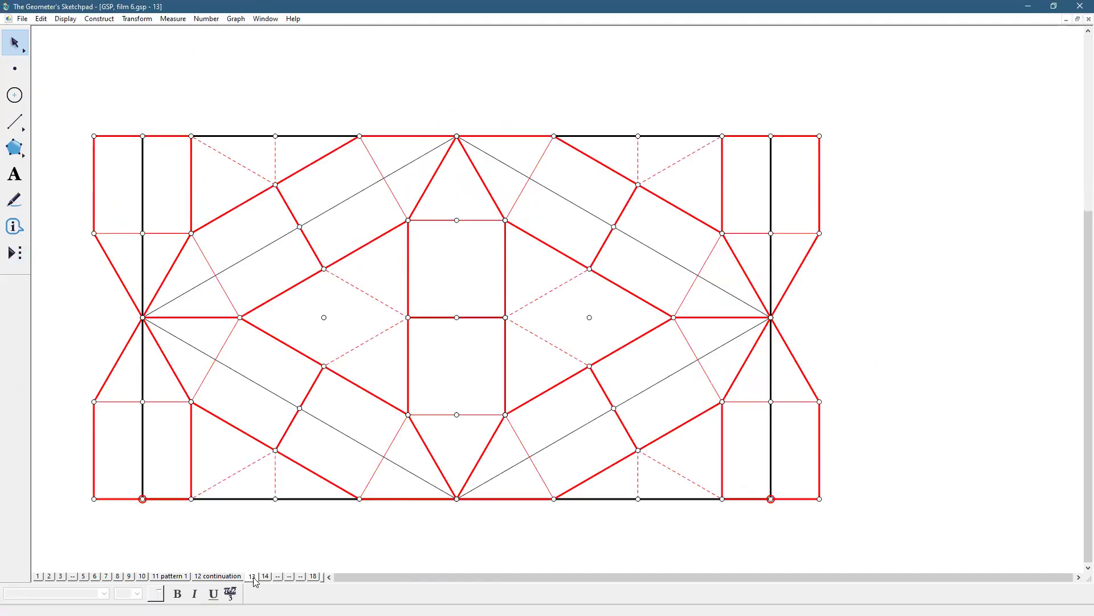
click(16, 255)
click(50, 227)
click(408, 318)
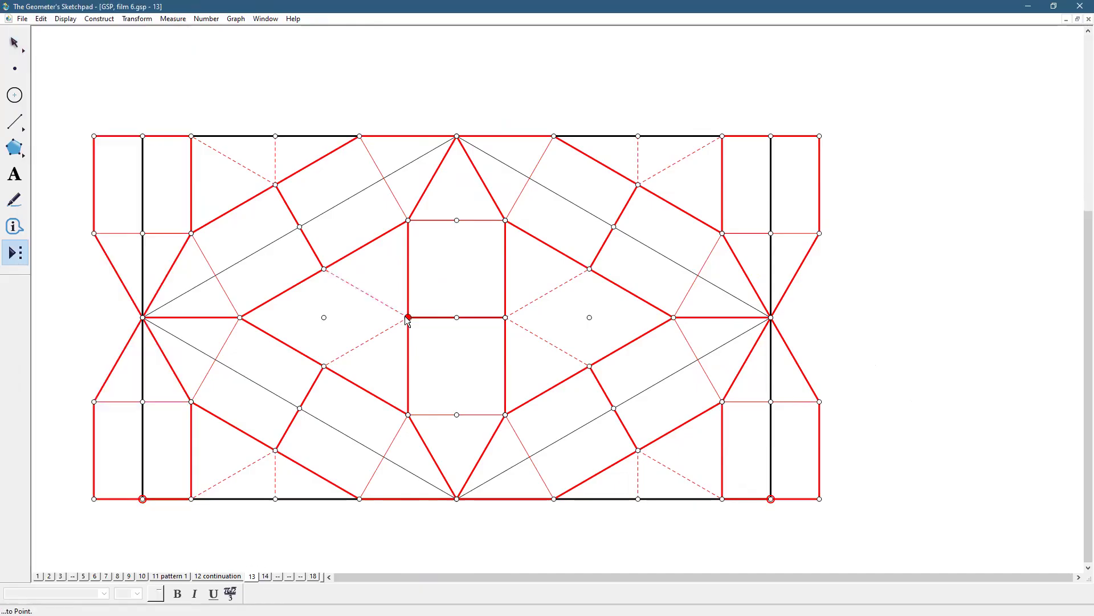
click(505, 318)
click(505, 318)
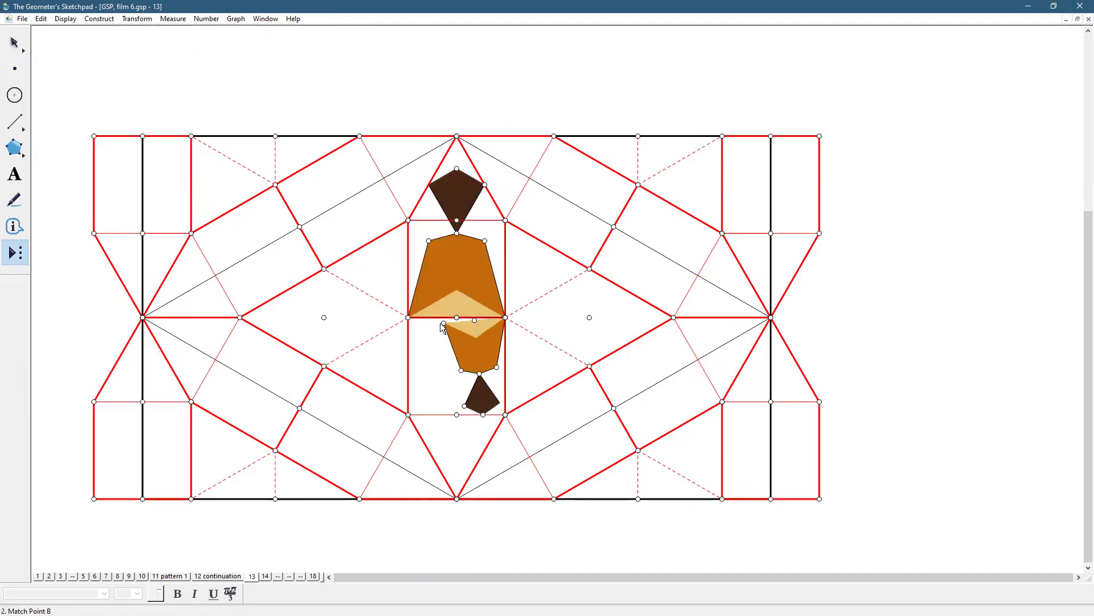
click(408, 318)
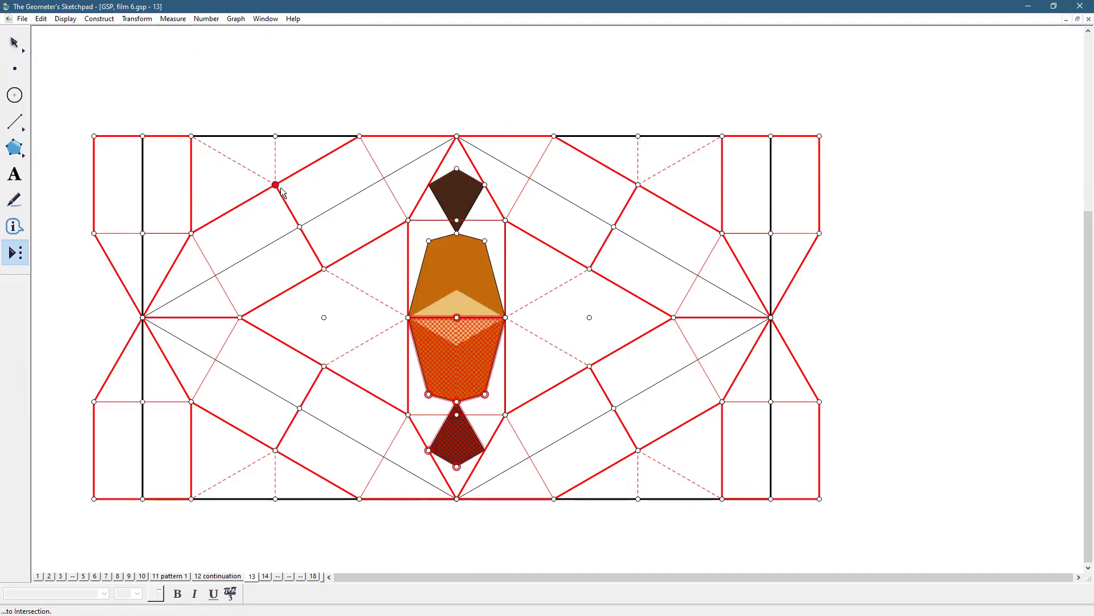
Place the temp 1 motif on both sides of the slanted short segments in the upper-left and lower-left square pairs
click(275, 185)
click(323, 269)
click(323, 268)
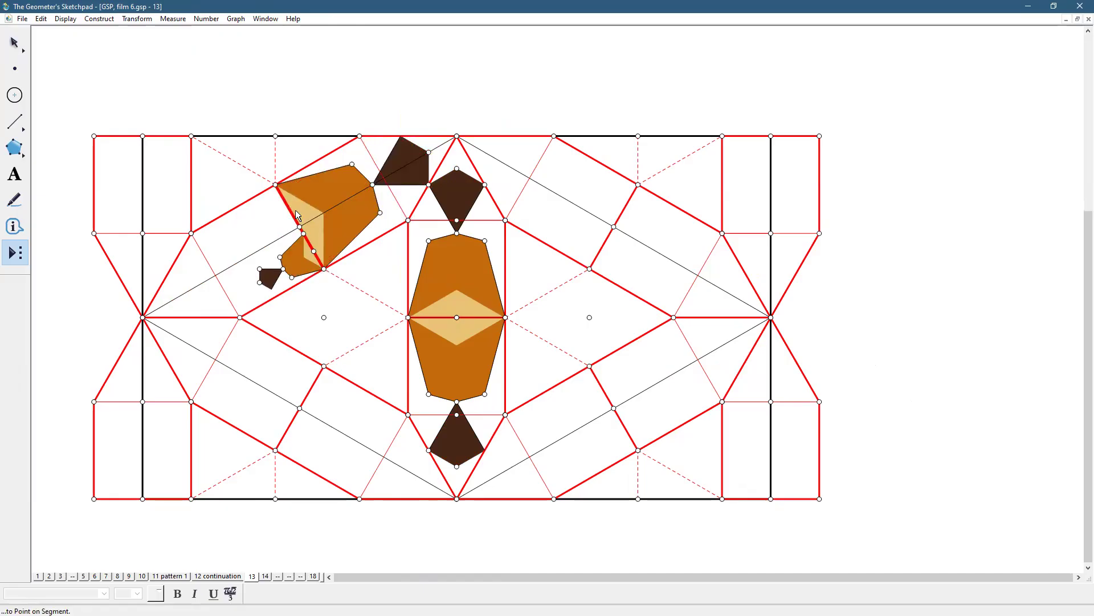
click(276, 185)
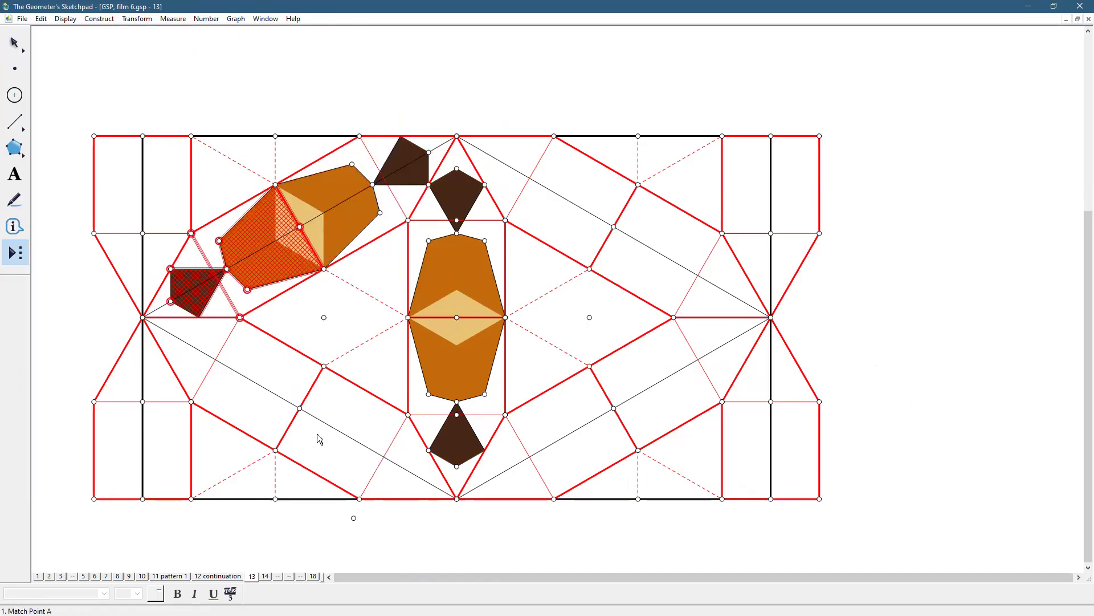
click(324, 366)
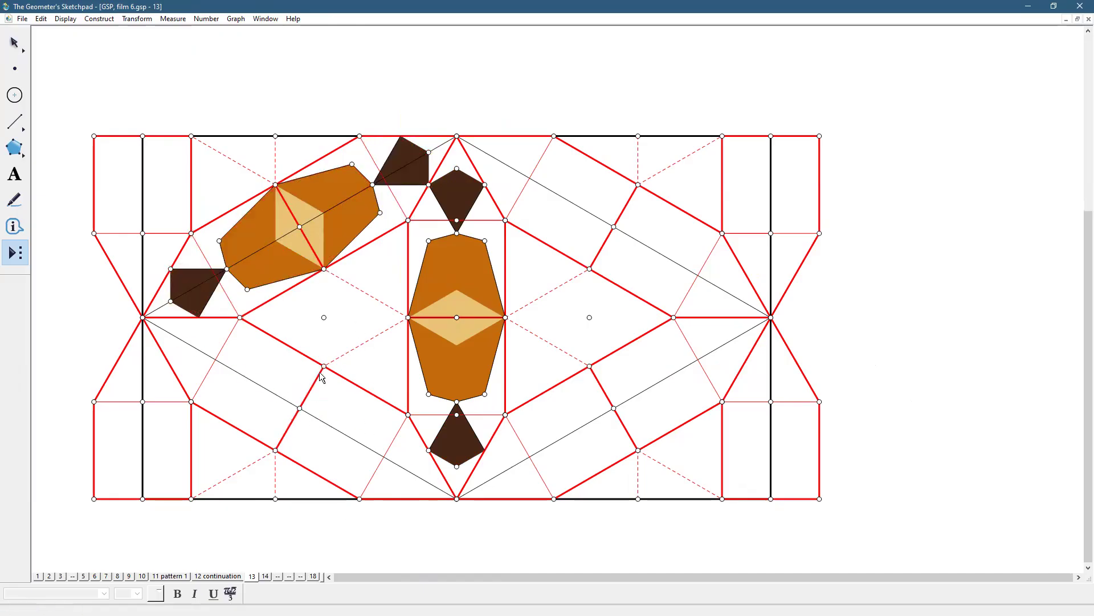
click(275, 450)
click(276, 450)
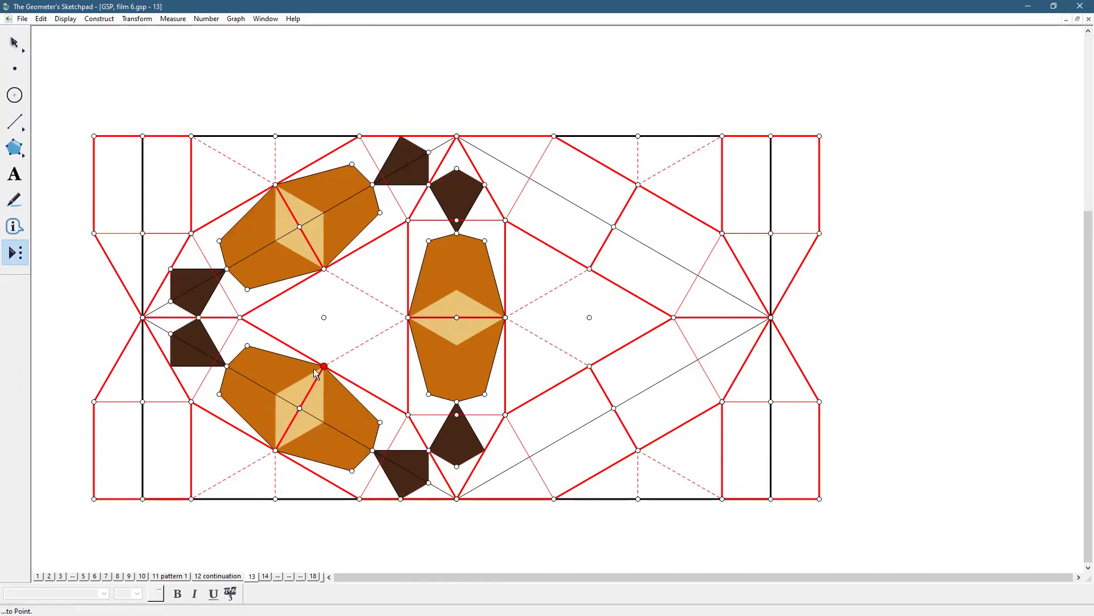
click(315, 369)
click(15, 42)
click(233, 93)
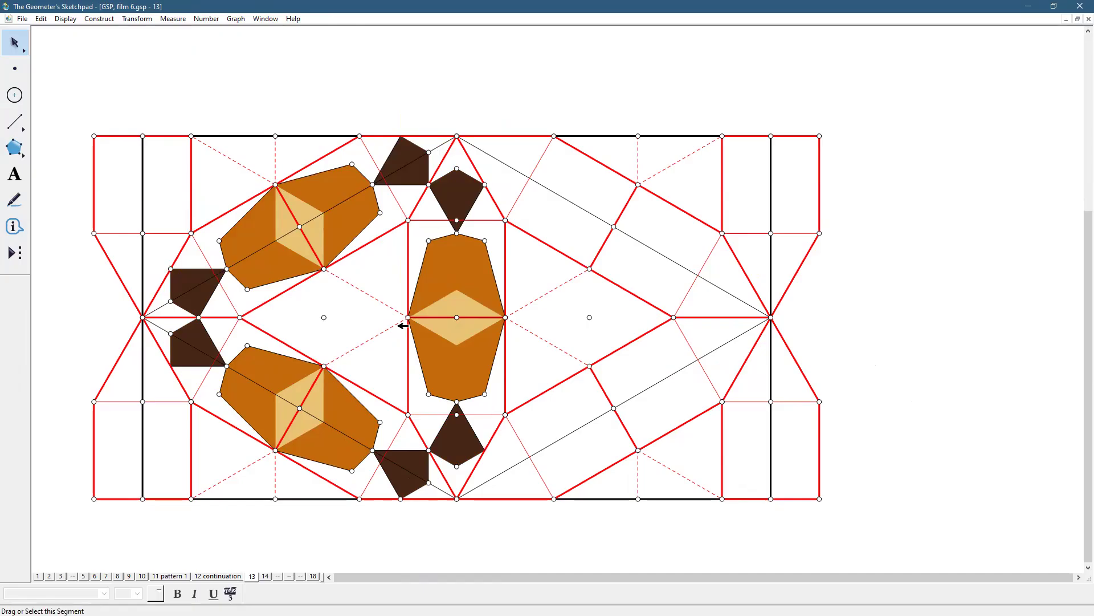
Hide the four dashed segments that meet at the ends of the central horizontal segment
click(371, 339)
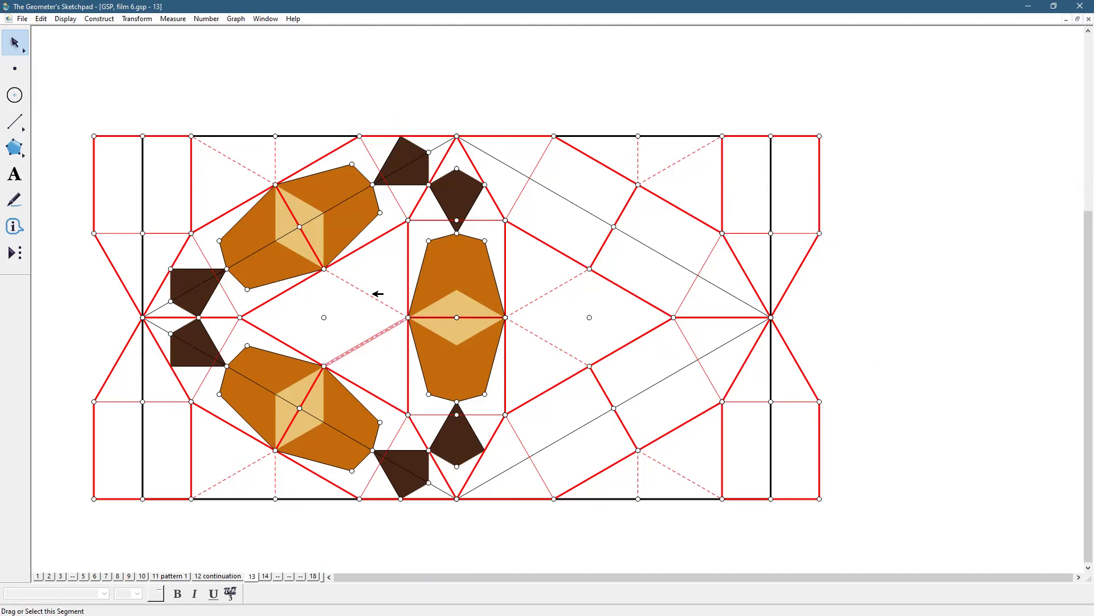
click(376, 294)
click(561, 289)
click(556, 346)
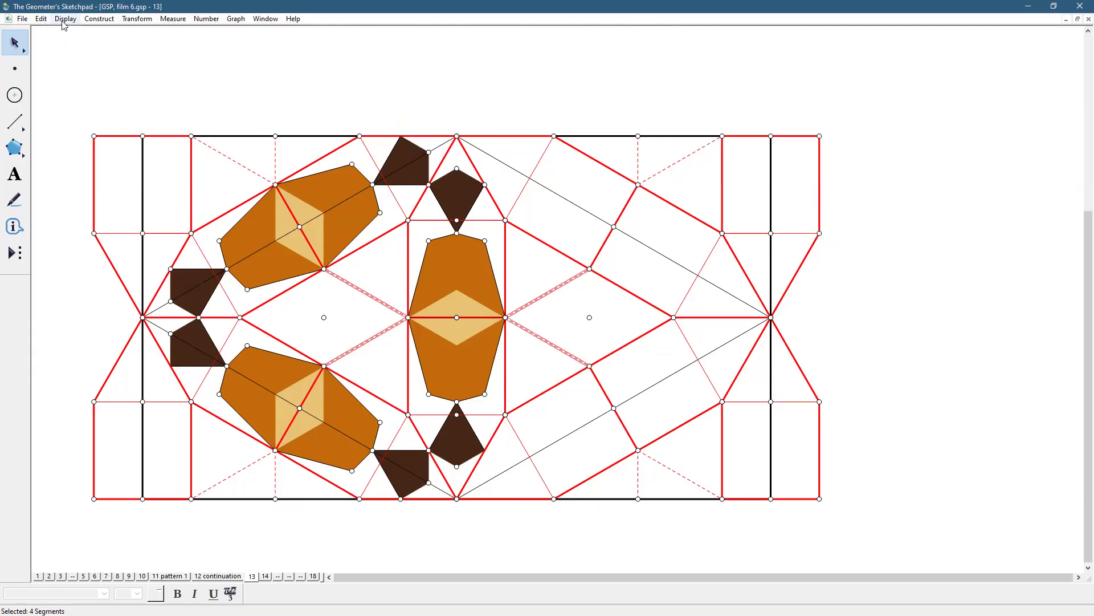
click(64, 21)
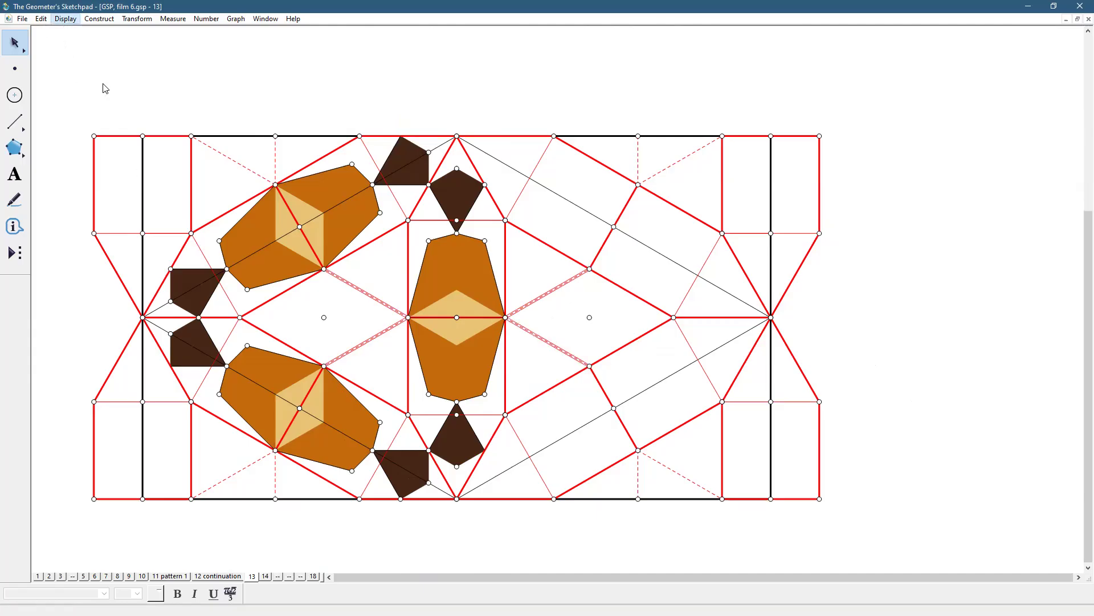
click(324, 318)
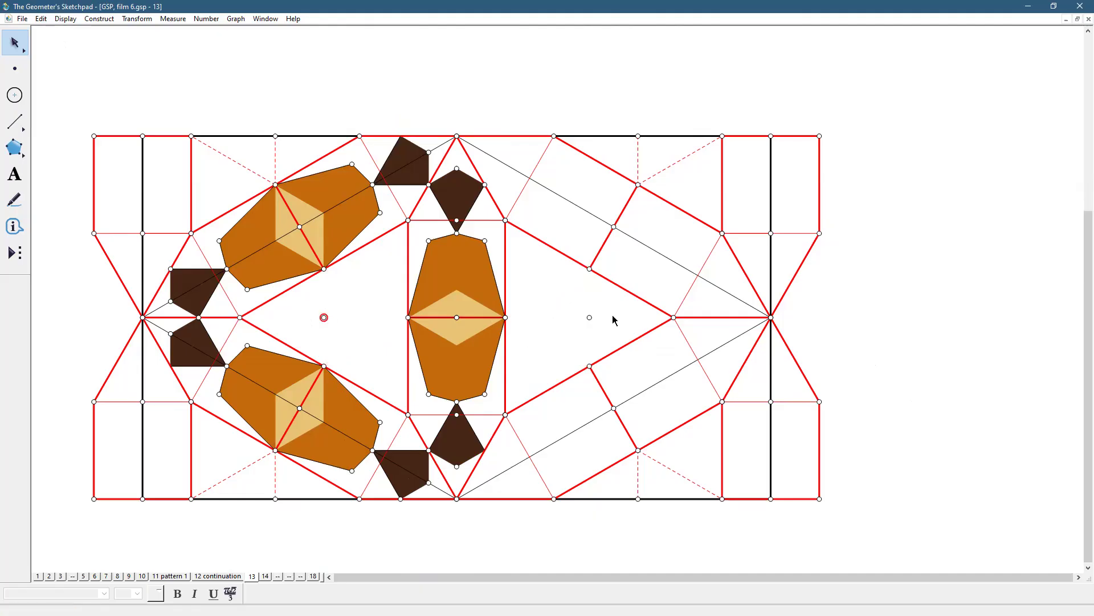
click(897, 466)
Undo the hiding of the dashed segments and the placement of all temp 1 motifs on page 13
key(ctrl+z)
key(ctrl+z)
key(ctrl+z)
key(ctrl+z)
key(ctrl+z)
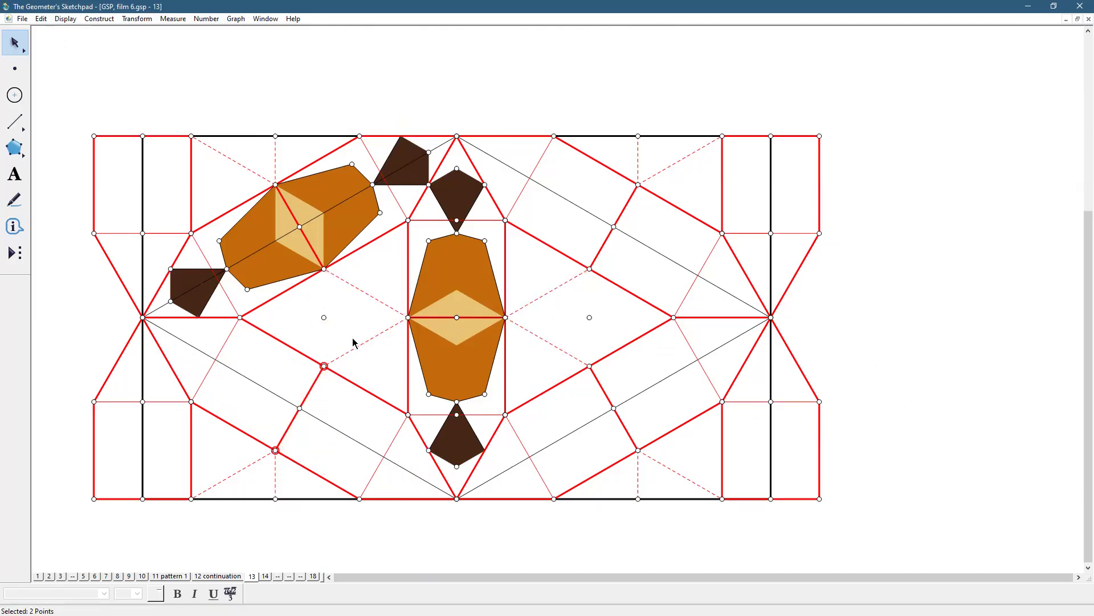
key(ctrl+z)
key(ctrl+z)
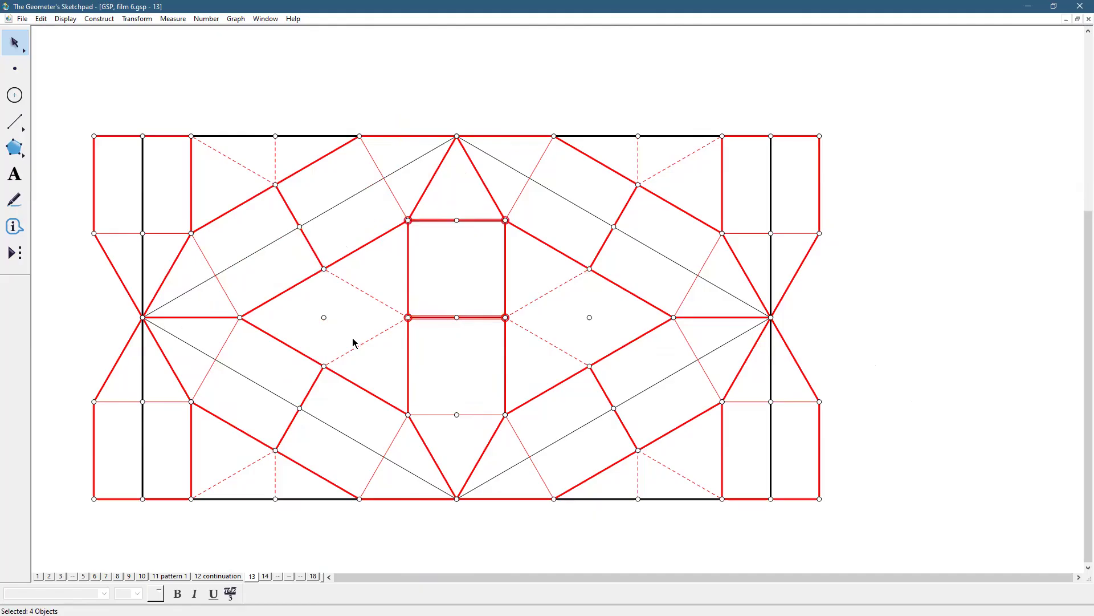
key(ctrl+z)
key(ctrl+z)
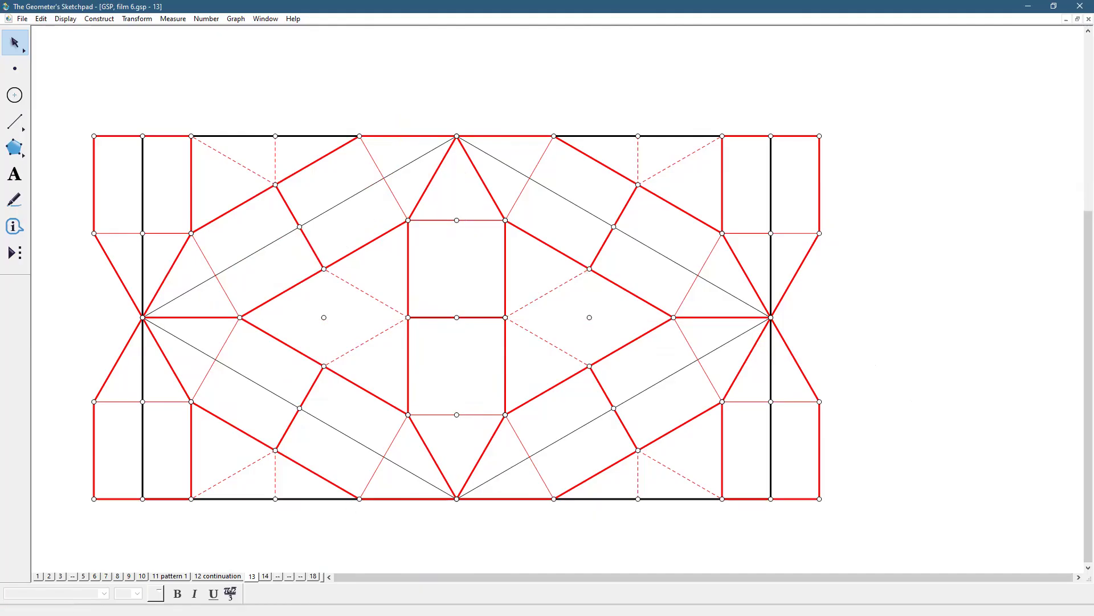
On page 18, move the motif below the color grid and the four-colored triangle to the upper right
click(314, 577)
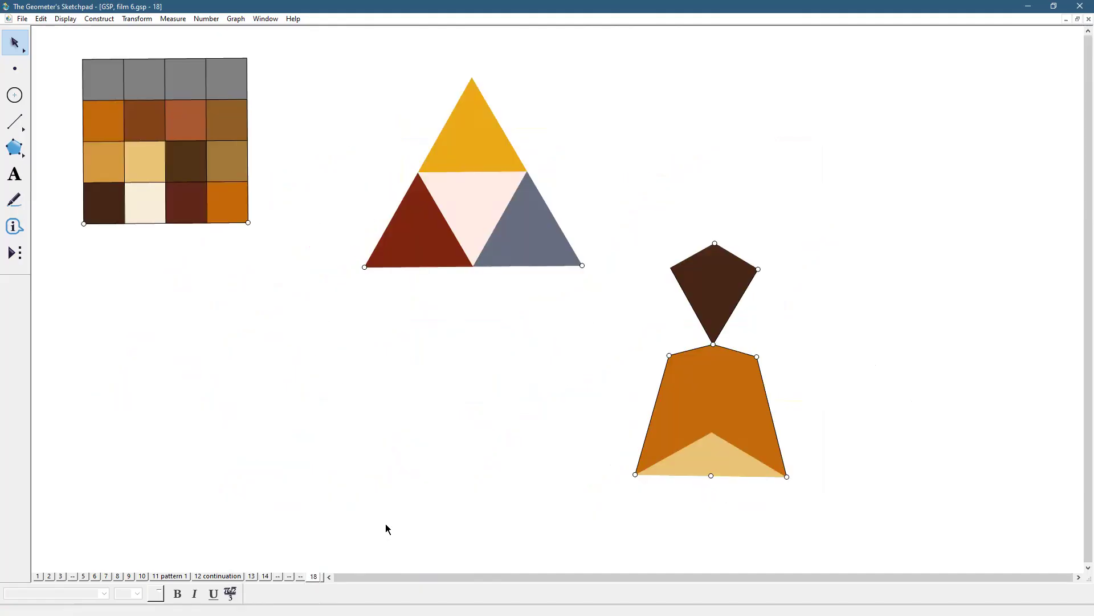
mouse_move(712, 371)
mouse_down()
mouse_move(197, 407)
mouse_move(114, 403)
mouse_up()
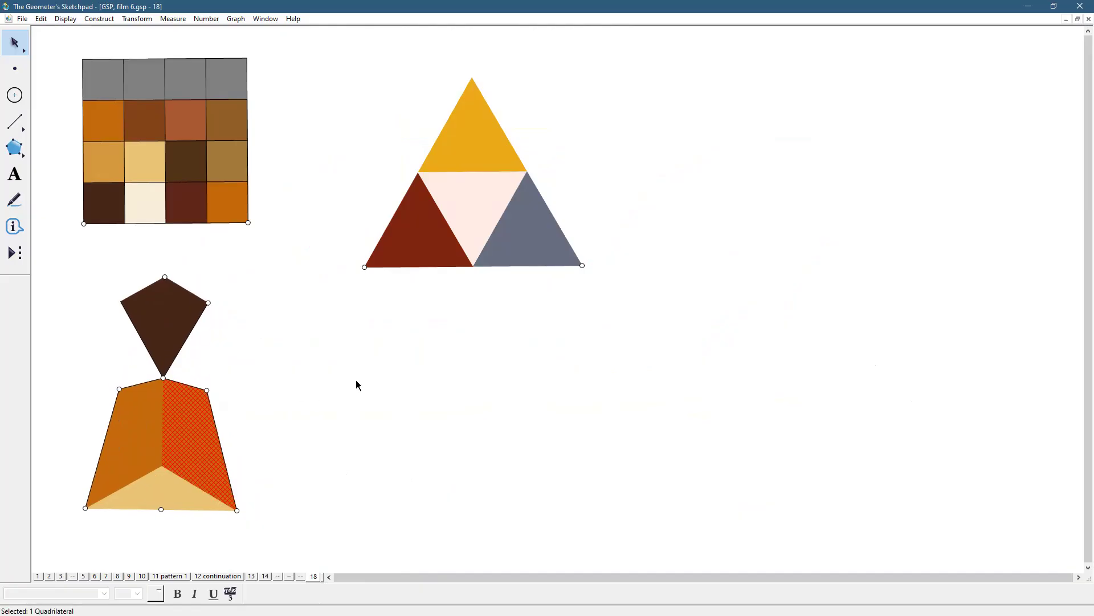
drag(422, 224, 804, 196)
click(789, 253)
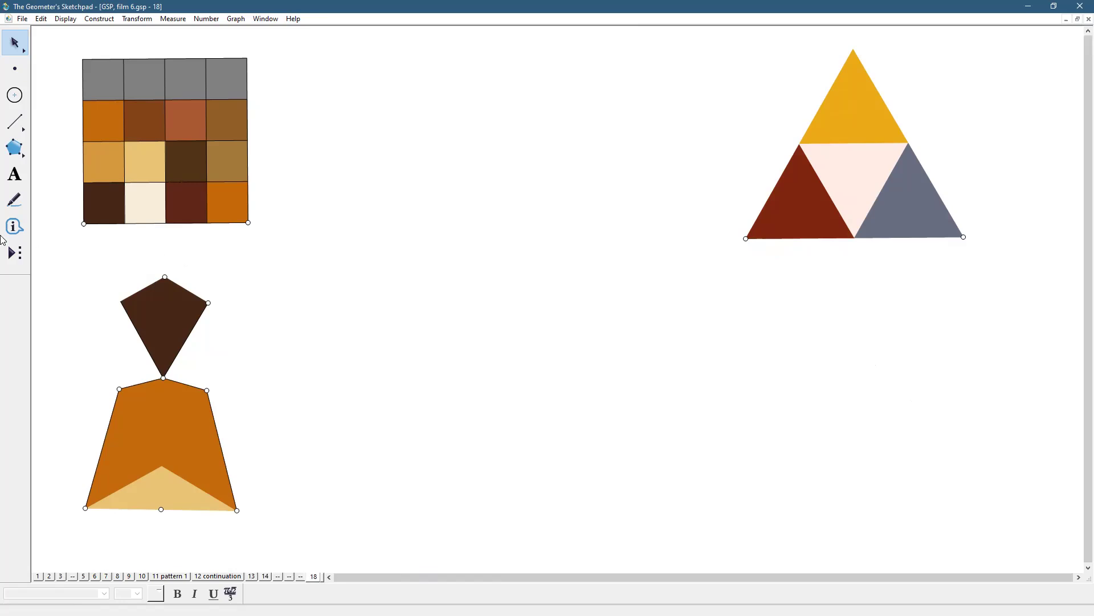
Delete the color grid and move the four-colored triangle into its place above the motif
drag(49, 209, 288, 241)
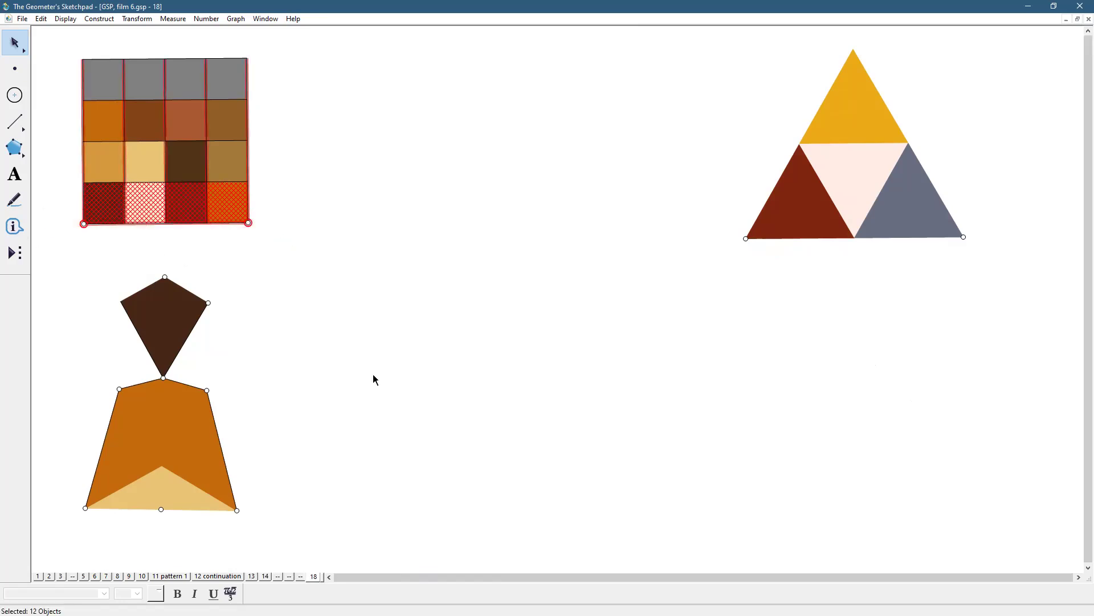
key(Delete)
mouse_move(766, 217)
mouse_down()
mouse_move(134, 258)
mouse_move(86, 216)
mouse_up()
click(295, 278)
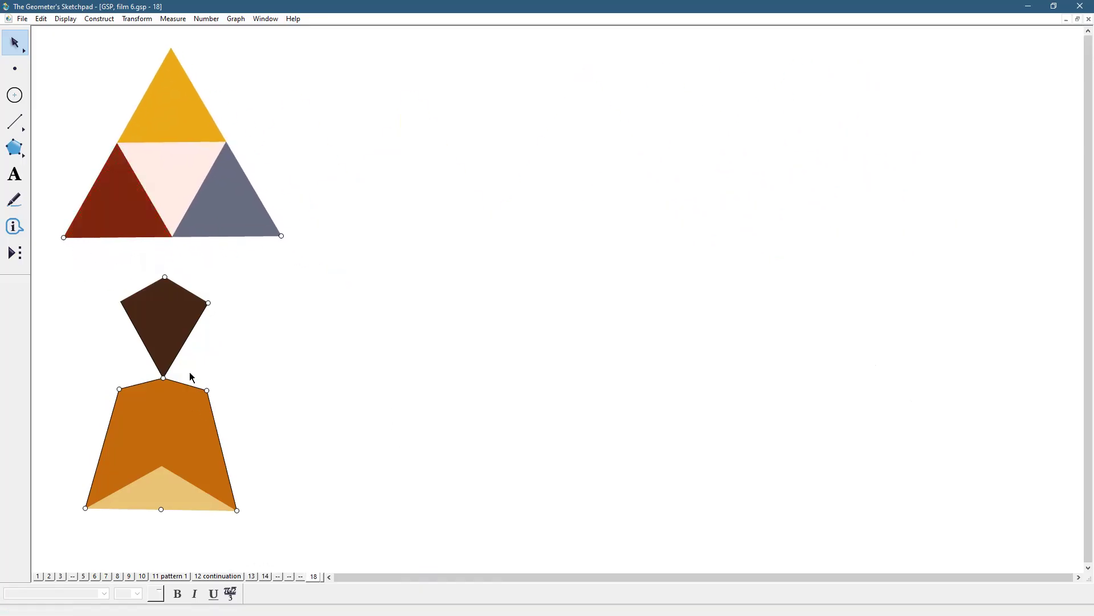
Construct a square with the square (4) custom tool in the empty area beside the motif
click(12, 261)
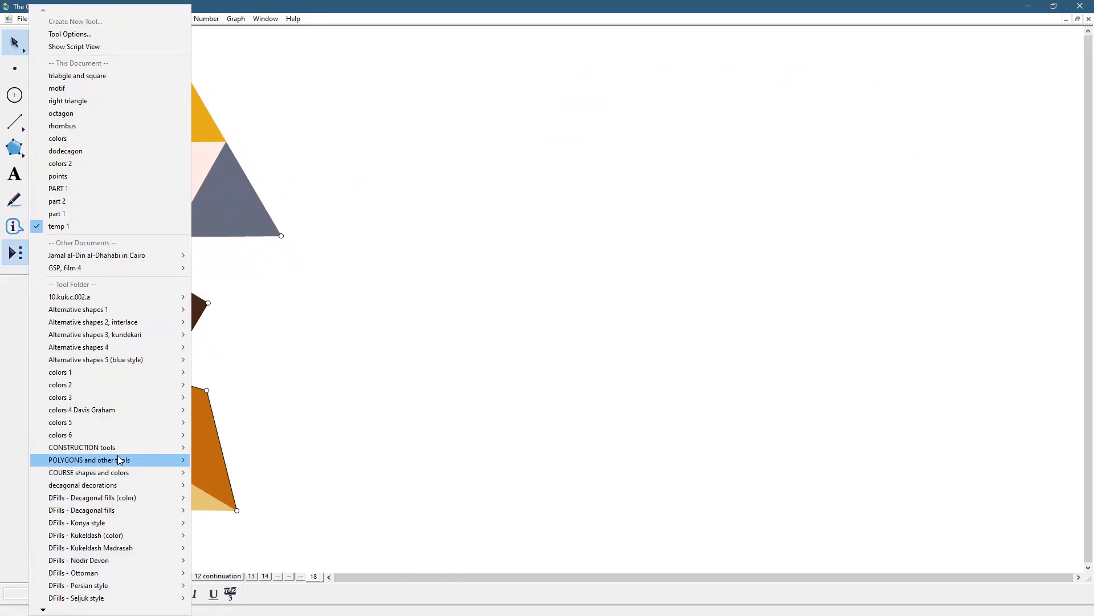
mouse_move(117, 459)
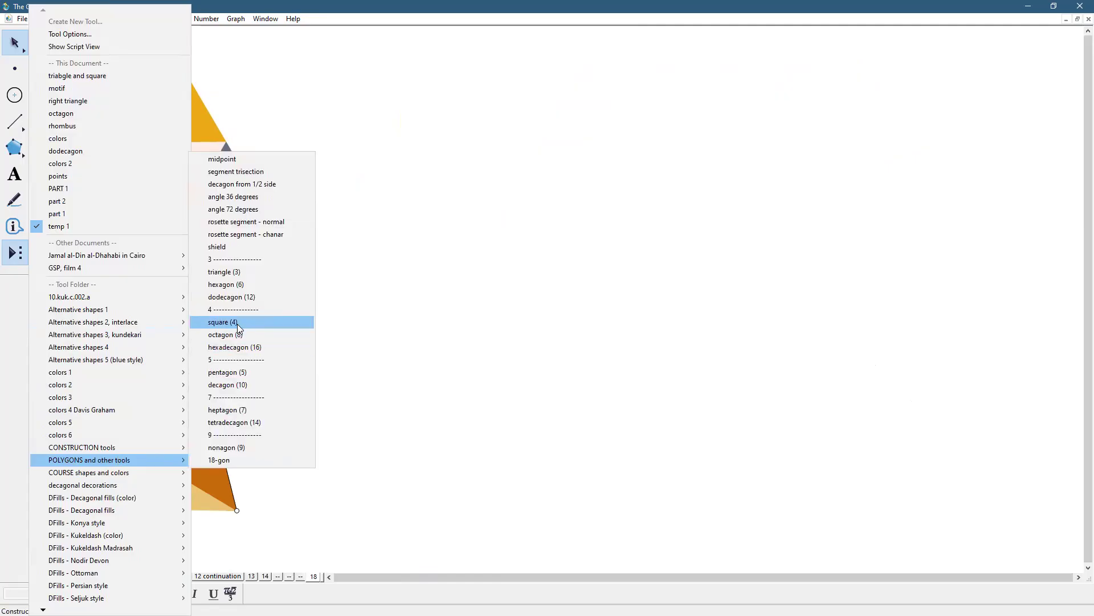
click(237, 323)
click(431, 488)
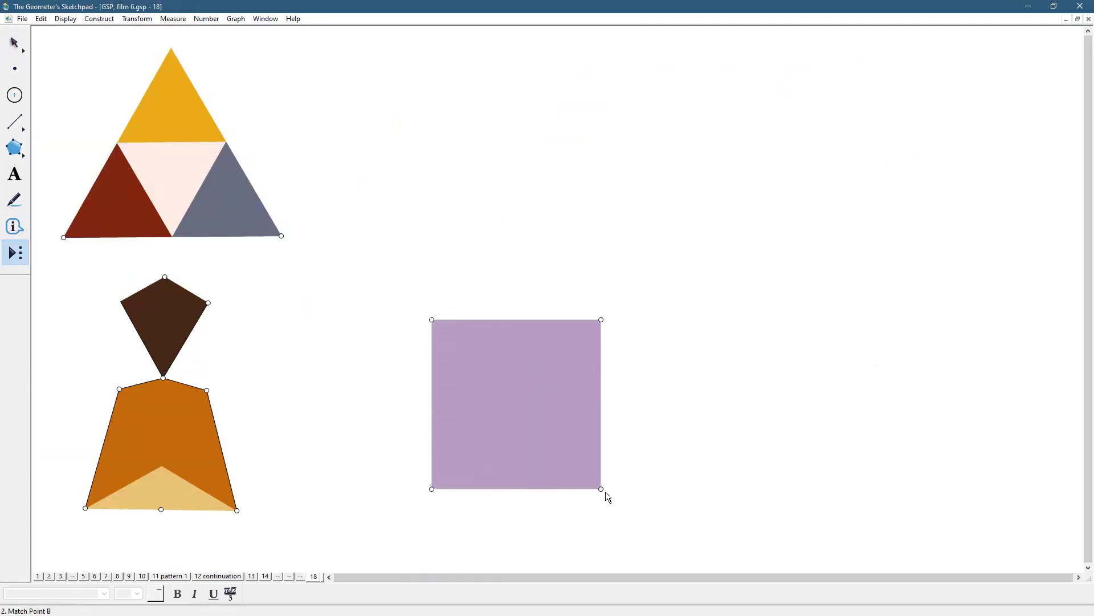
click(645, 489)
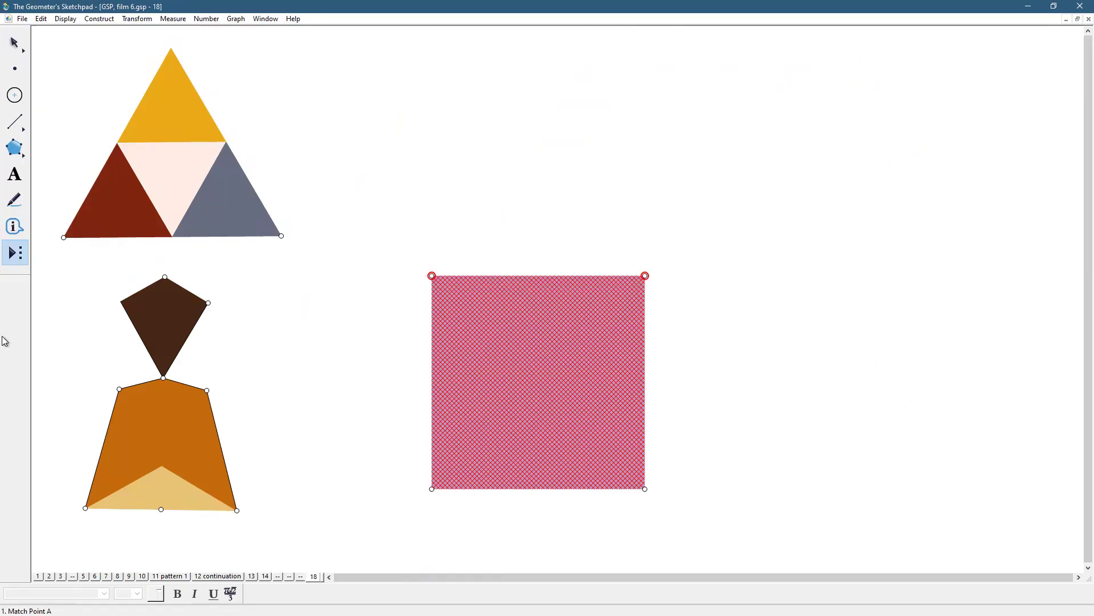
Construct an equilateral triangle on the square's upper side with the triangle (3) custom tool
click(19, 260)
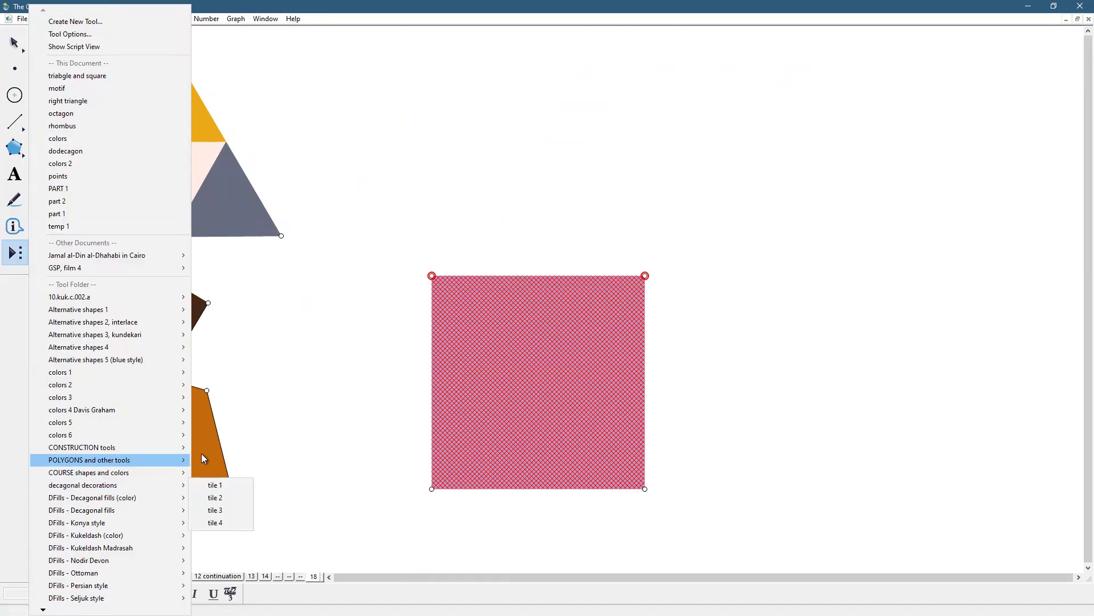
mouse_move(200, 453)
click(231, 270)
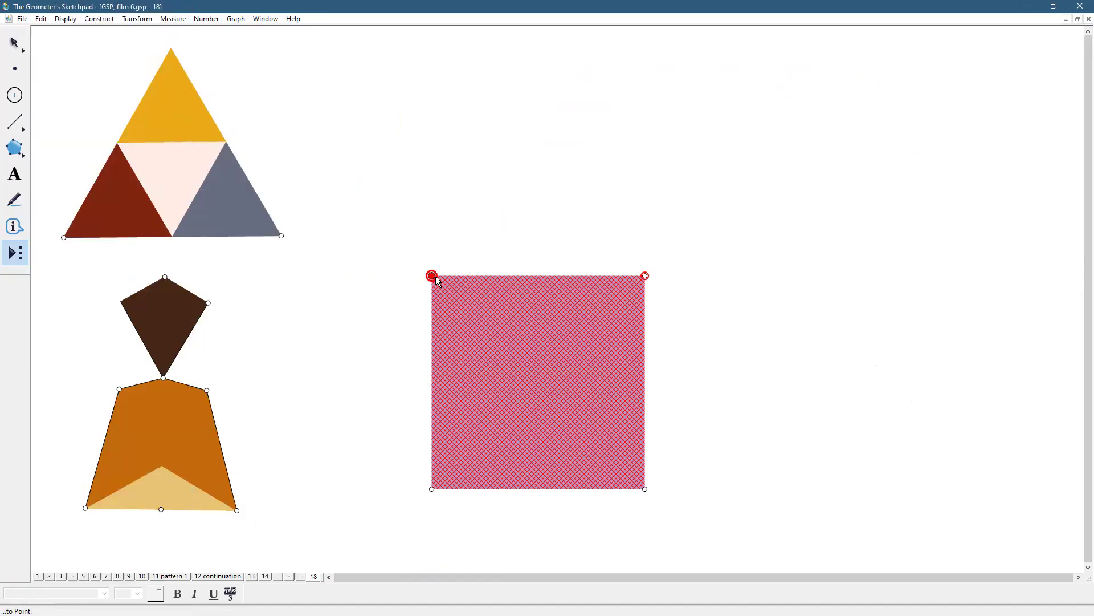
click(432, 276)
click(645, 276)
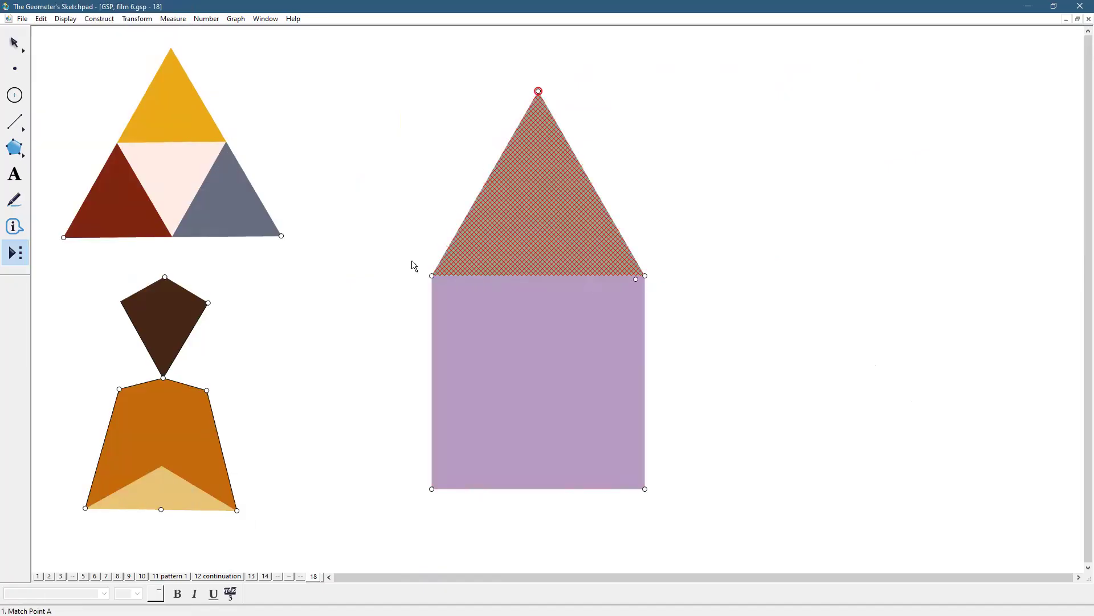
click(15, 43)
click(295, 421)
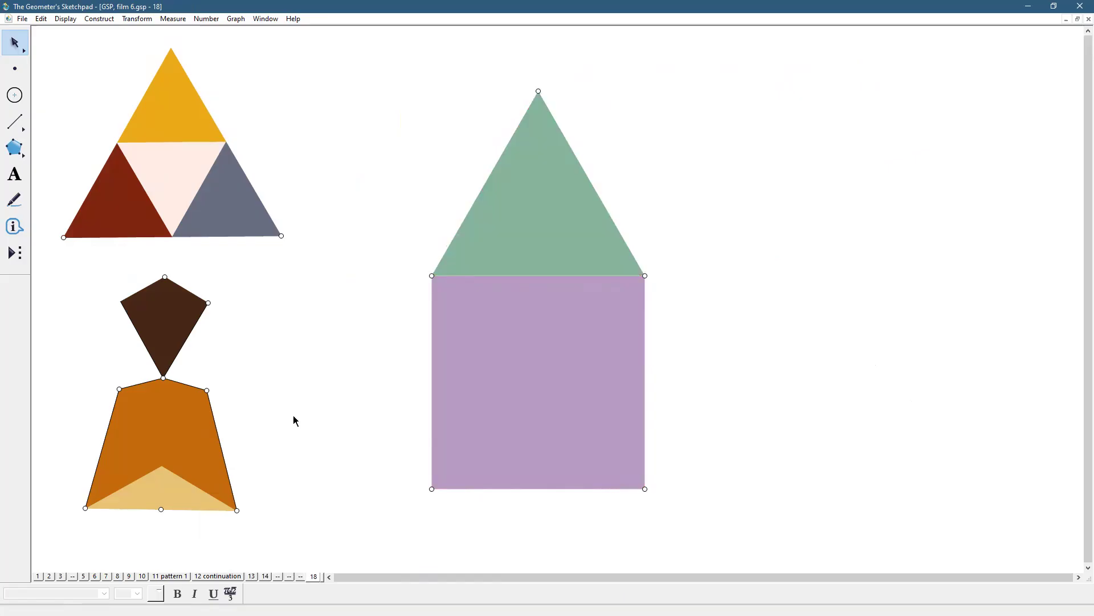
Construct a line along the square's left side through its lower-left and upper-left corners
drag(10, 124, 101, 121)
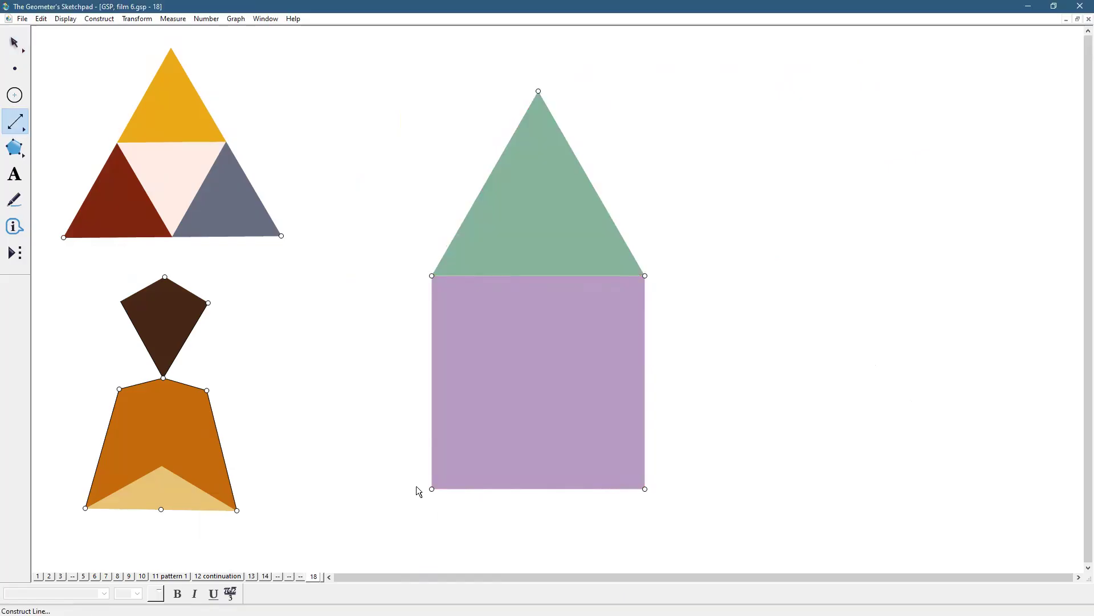
click(431, 489)
click(431, 275)
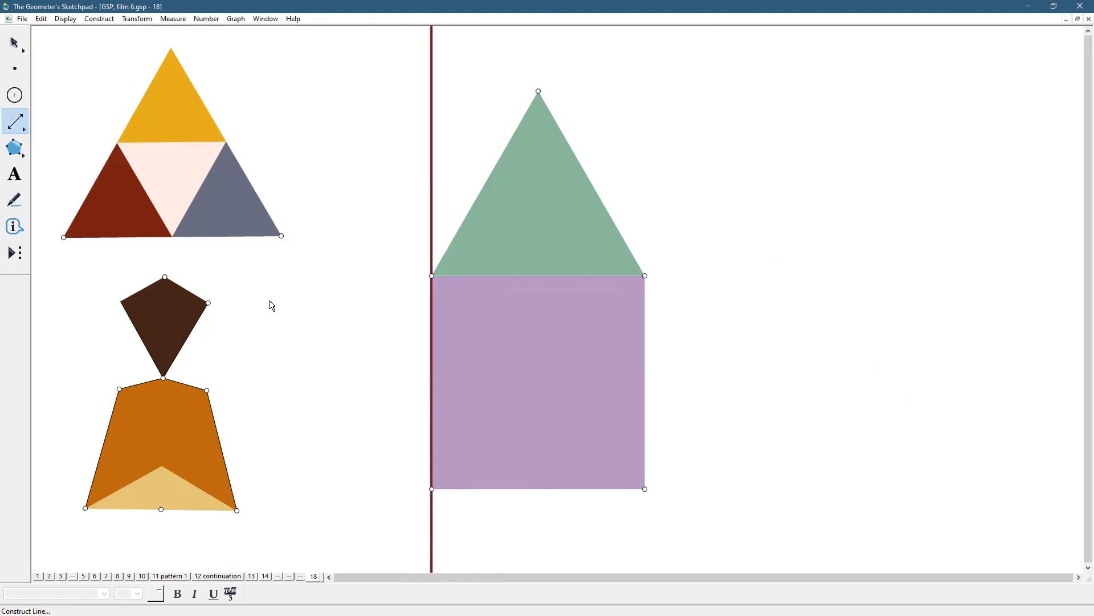
click(15, 44)
click(335, 329)
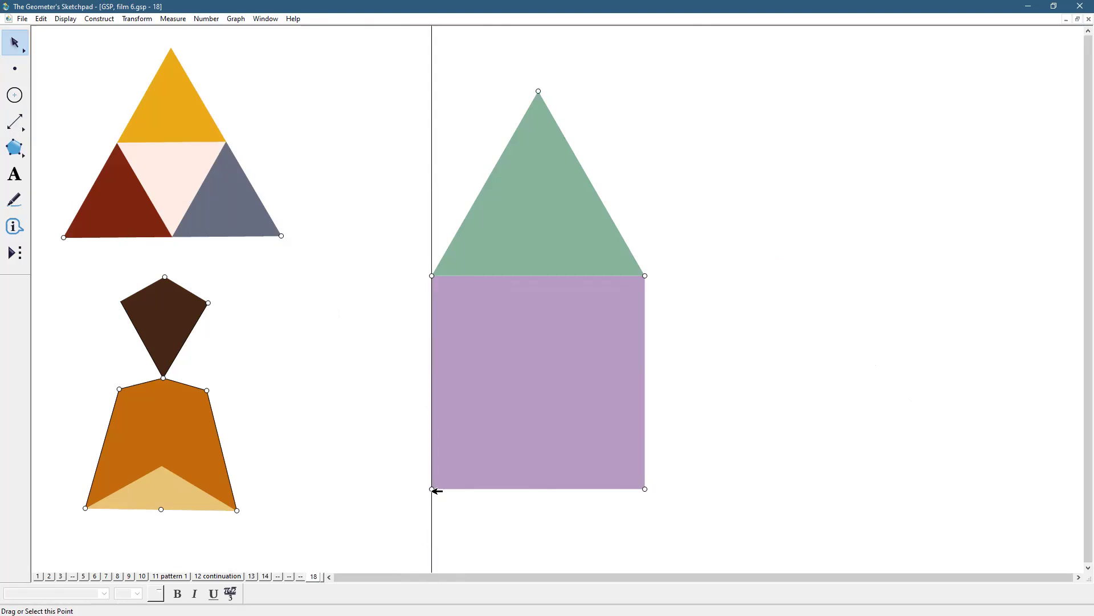
Rotate the vertical line by a fixed angle of -15 degrees about the square's lower-left corner
click(433, 502)
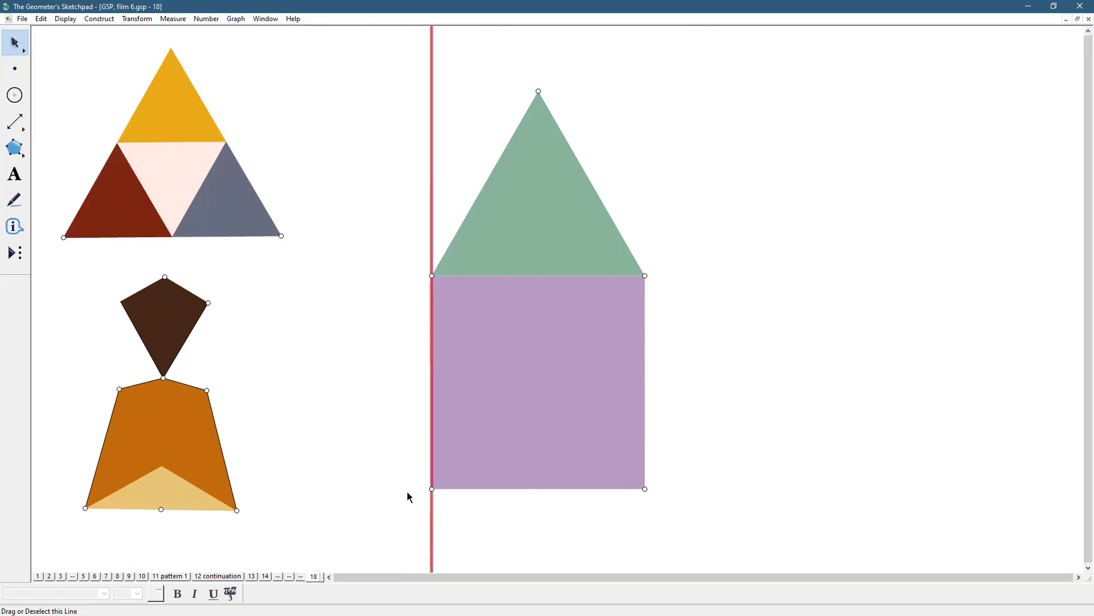
click(143, 22)
click(171, 124)
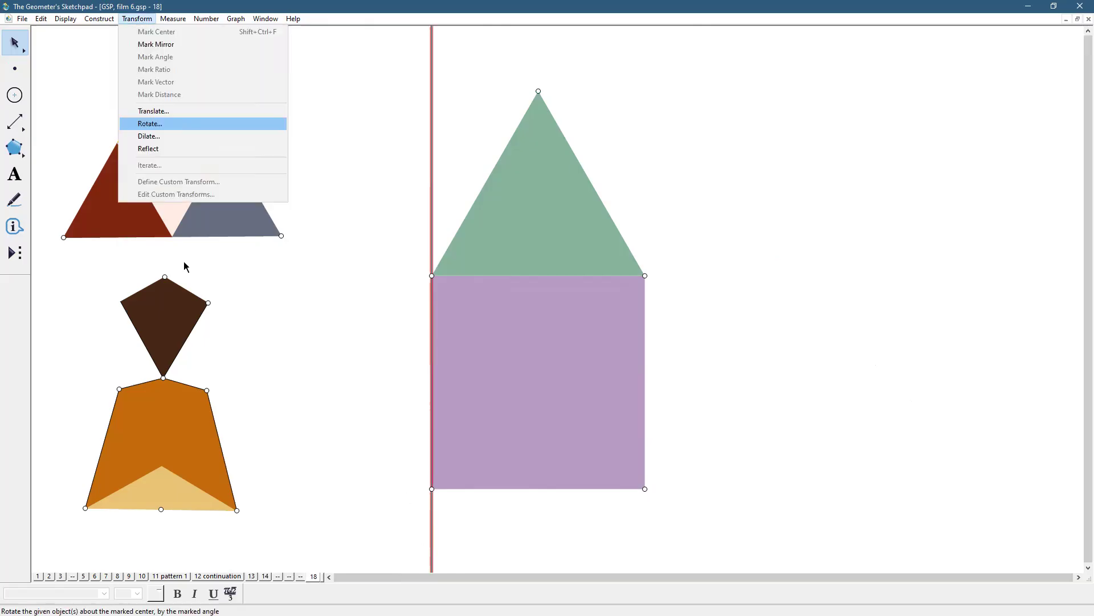
text(1)
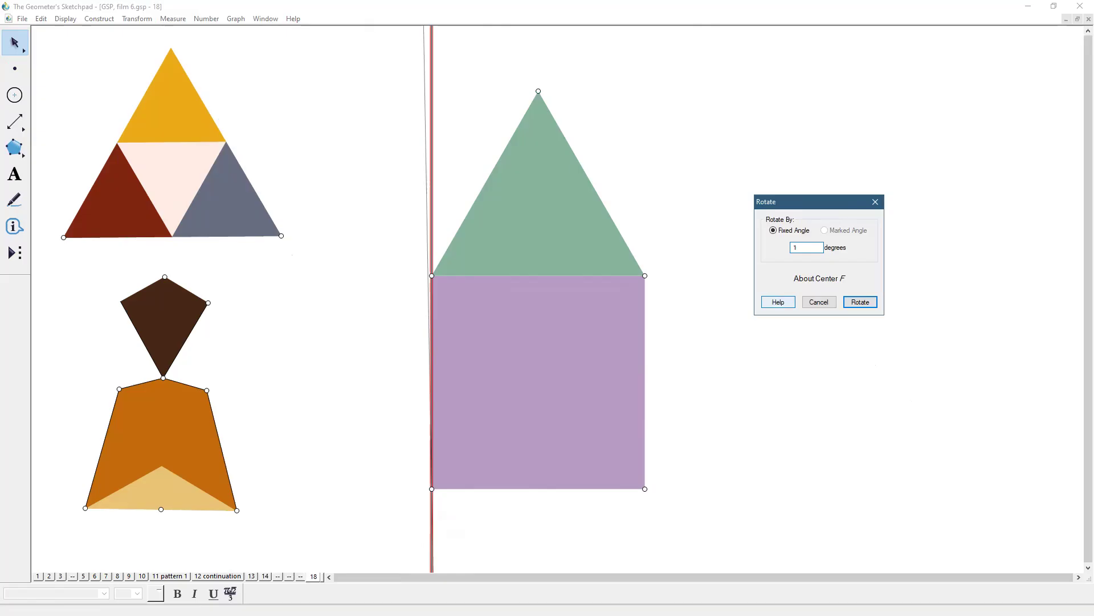
text(5)
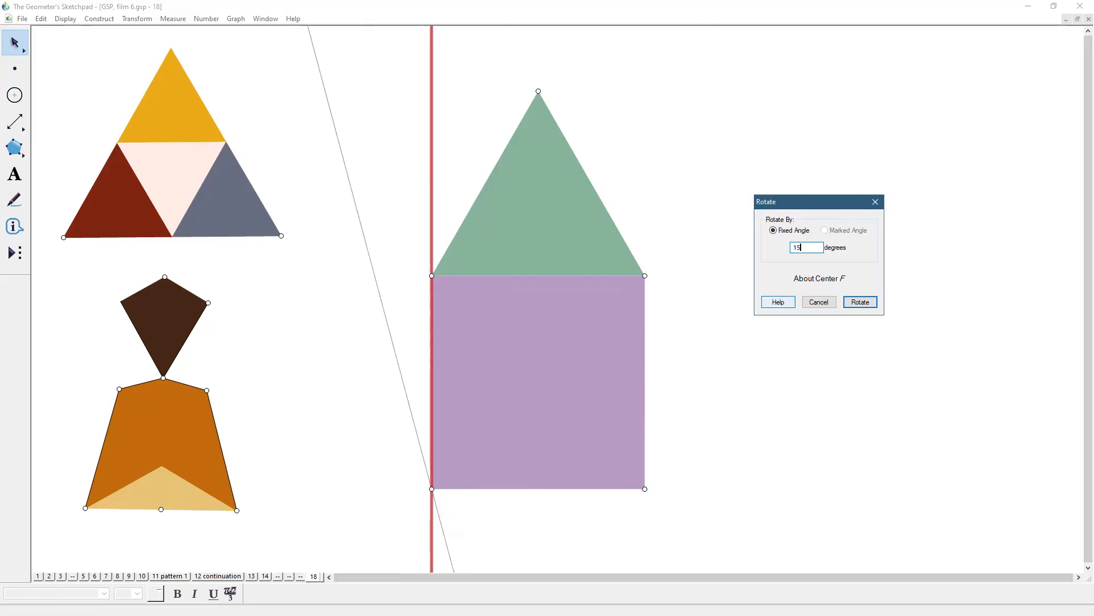
click(793, 246)
text(-)
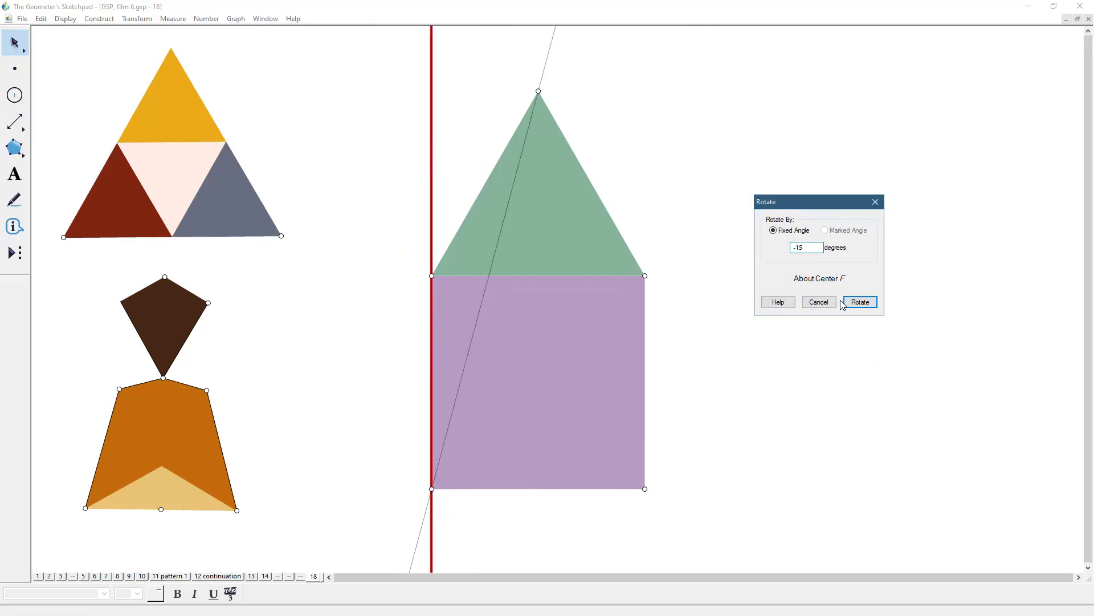
click(866, 307)
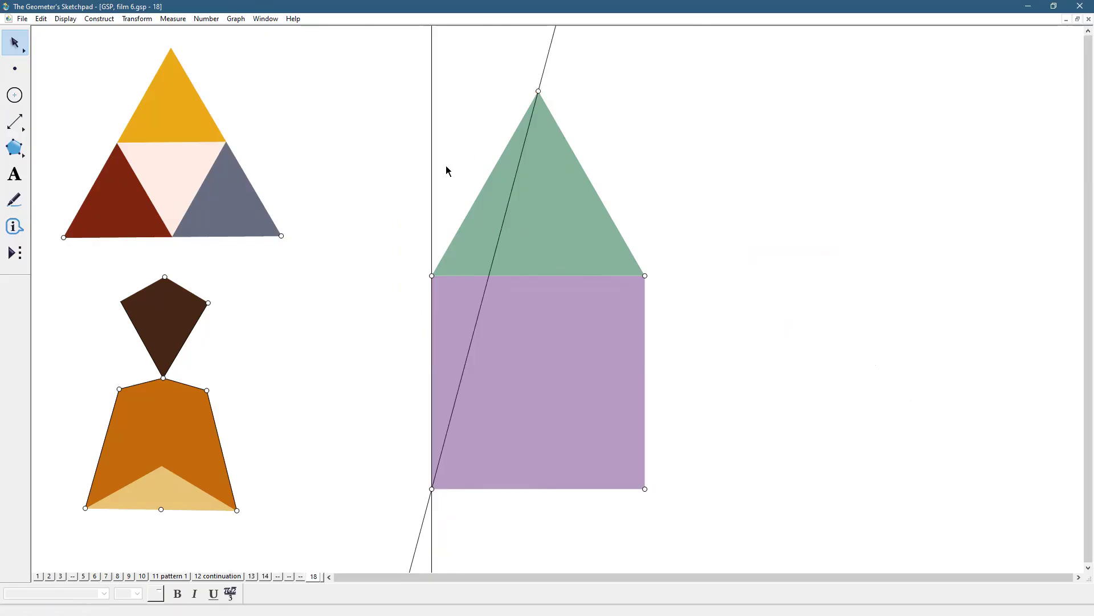
Hide the vertical line along the square's left side
click(432, 182)
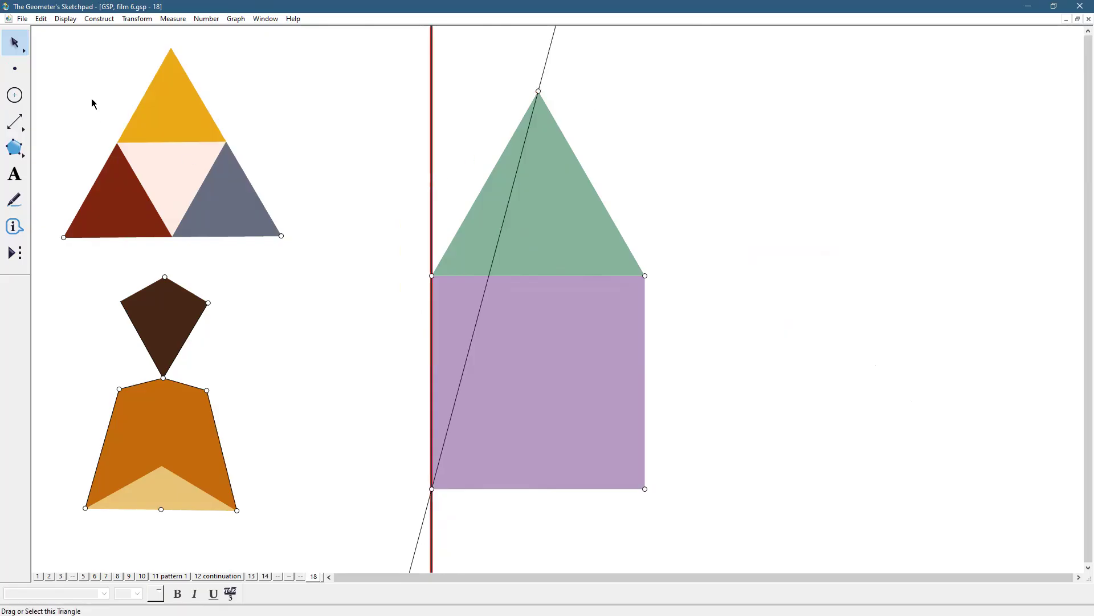
click(64, 21)
click(89, 86)
Construct a line through the triangle's apex and the square's lower-right corner
click(22, 124)
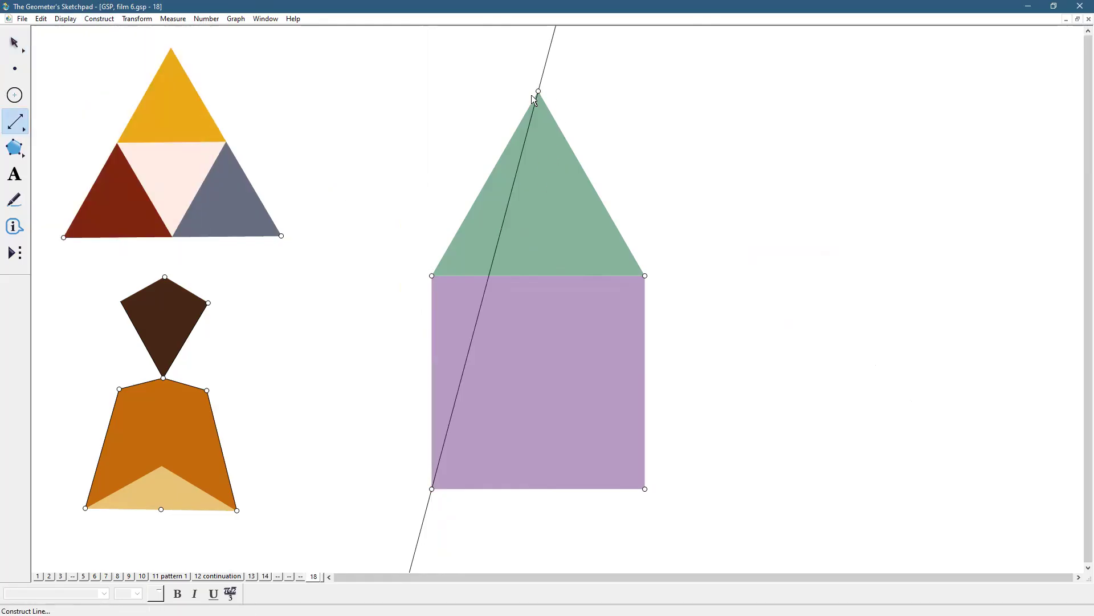
drag(538, 91, 592, 333)
drag(603, 376, 644, 489)
Outline the triangle and the square with segments, including their shared side
drag(10, 121, 43, 122)
drag(538, 91, 432, 276)
drag(431, 276, 431, 489)
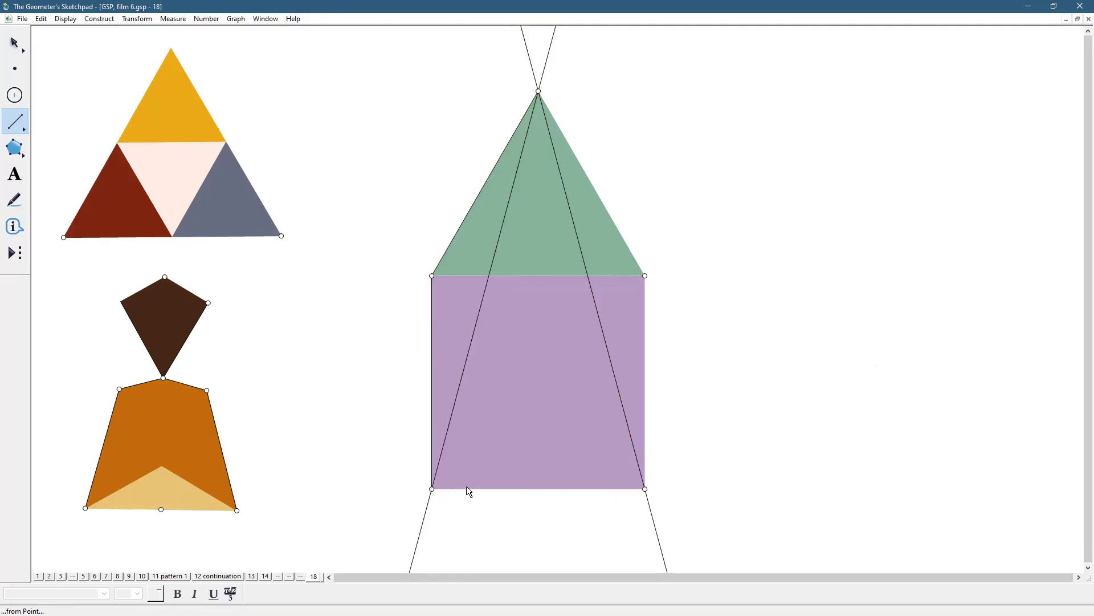
mouse_move(644, 489)
mouse_down()
mouse_move(644, 276)
mouse_move(538, 92)
mouse_up()
drag(432, 274, 646, 277)
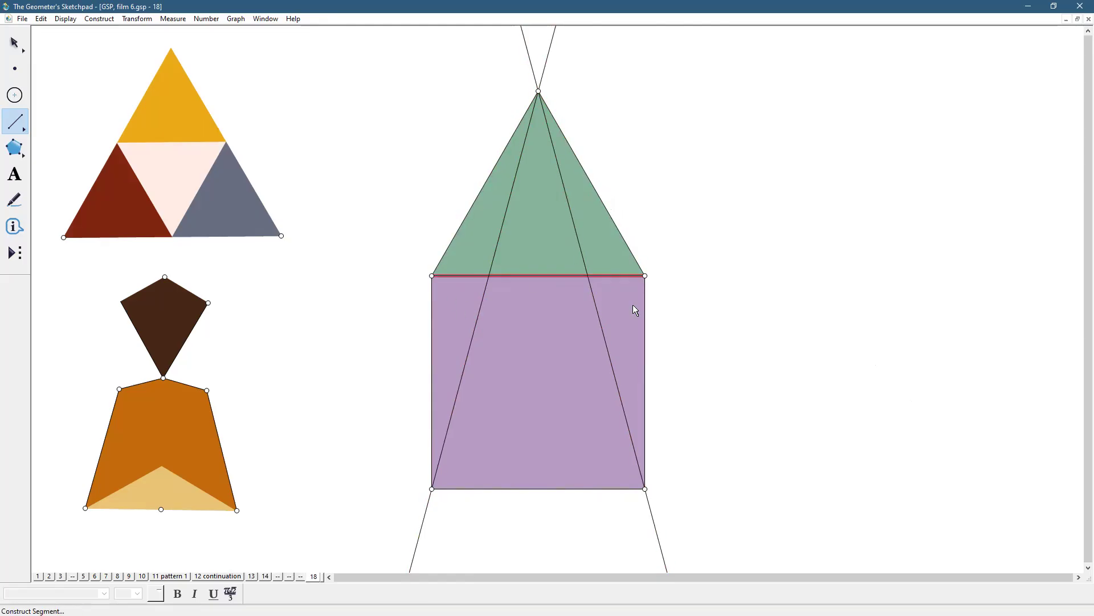
click(15, 43)
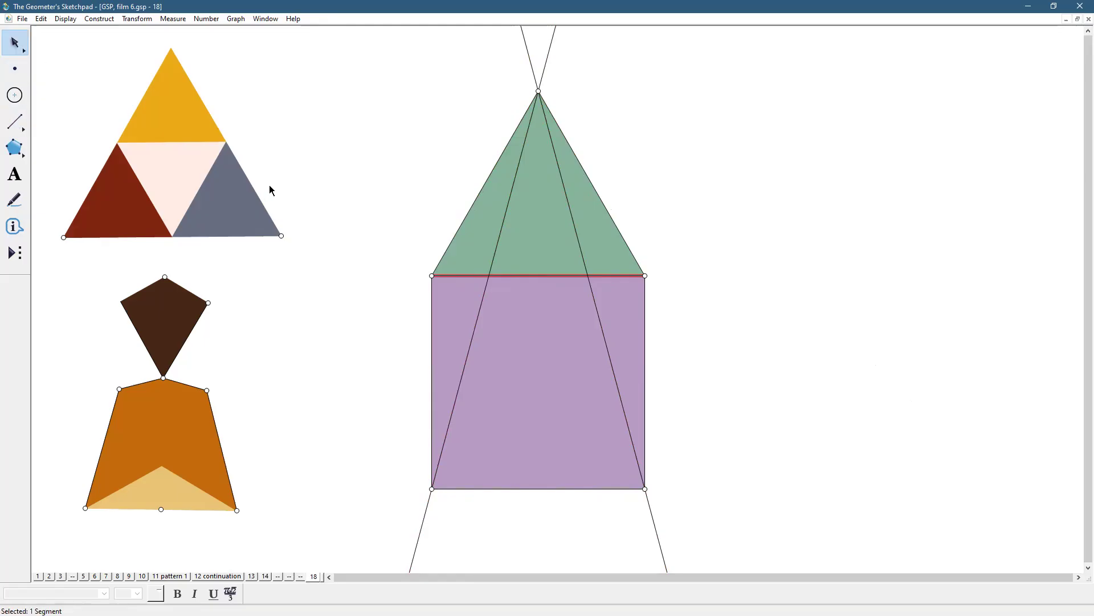
click(269, 186)
Construct a line through the triangle's apex perpendicular to the square's lower side and mark their intersection point
click(550, 488)
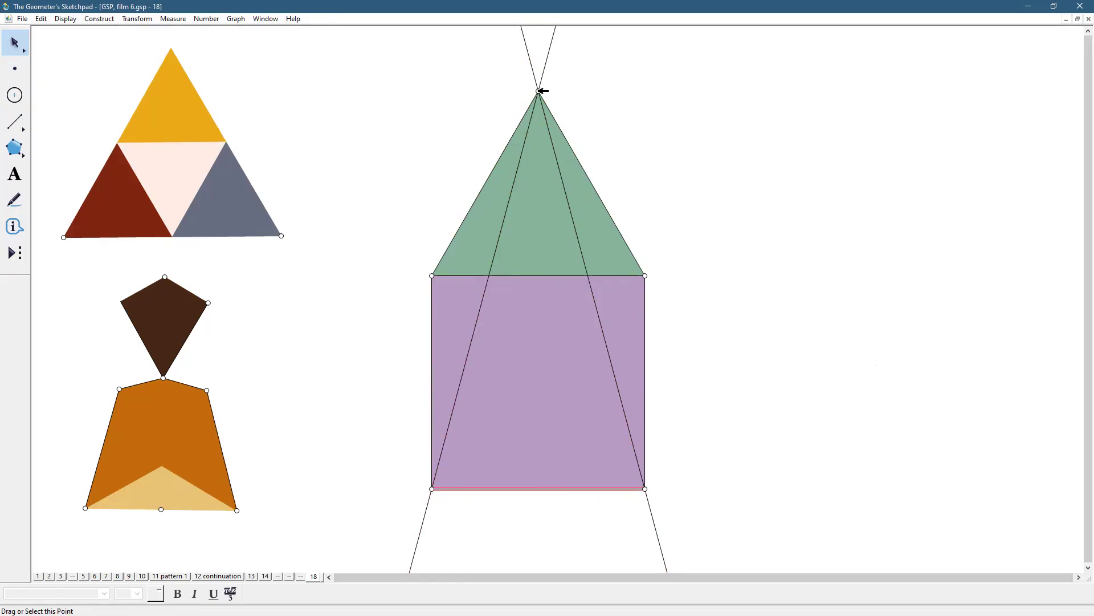
click(539, 91)
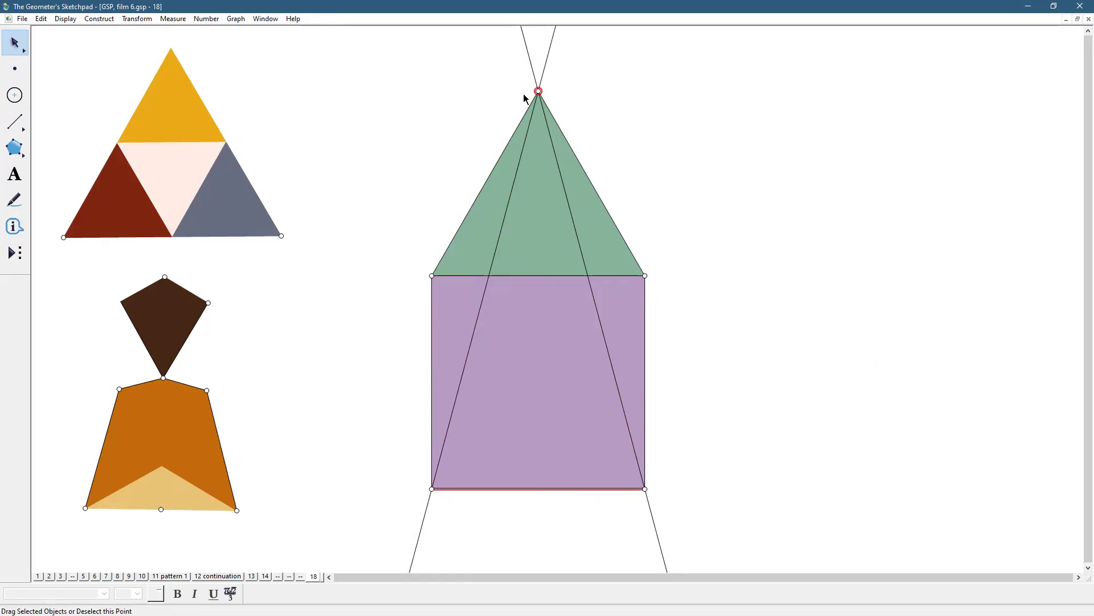
click(98, 20)
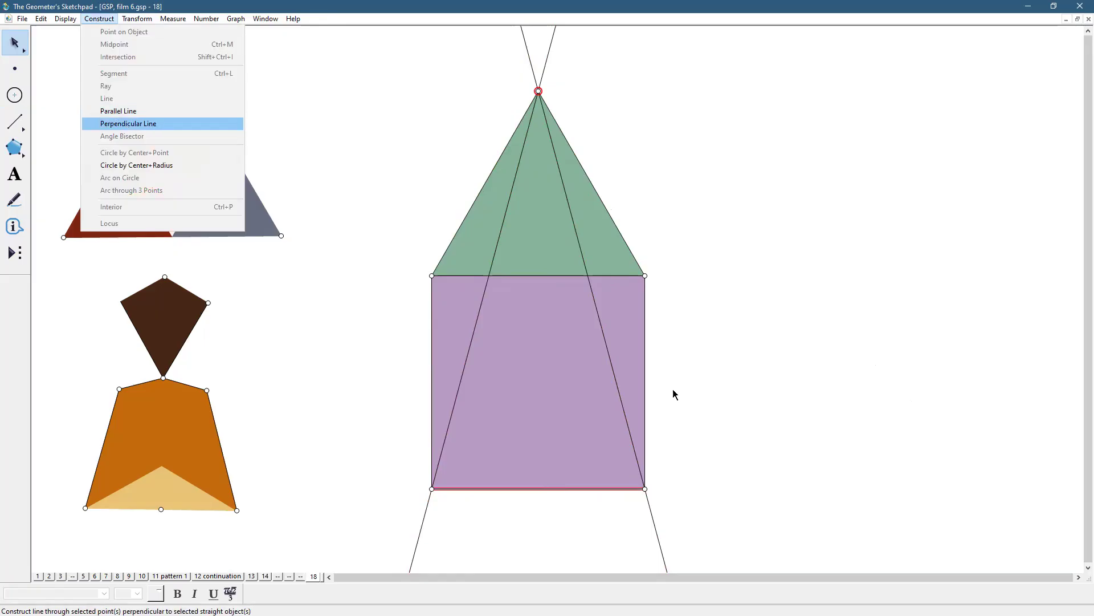
key(Return)
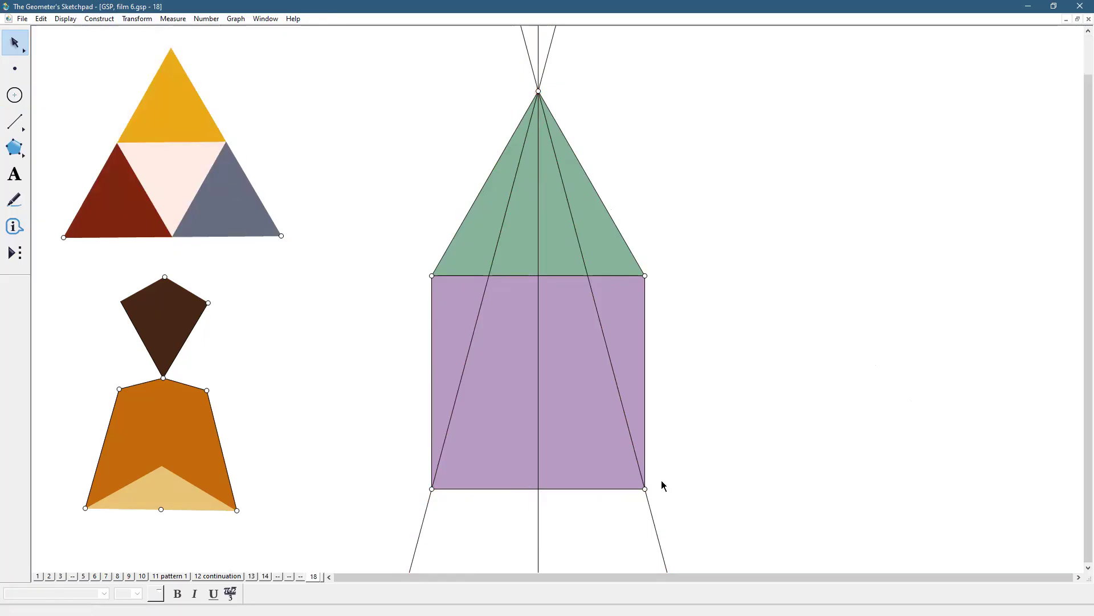
click(539, 489)
click(694, 445)
Construct the angle bisector at the square's upper-left corner
click(645, 276)
click(432, 275)
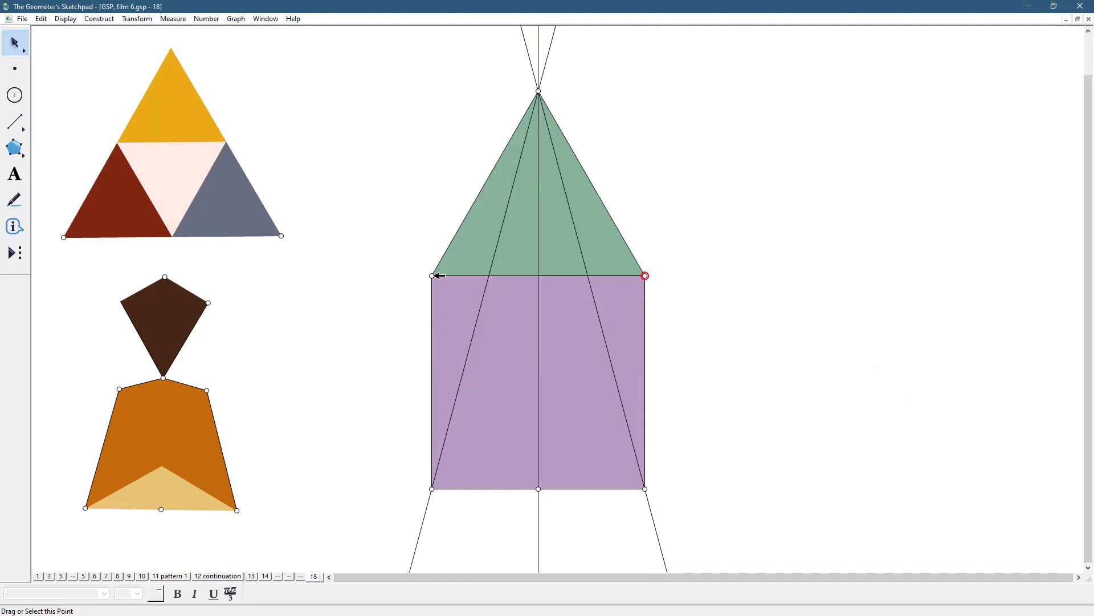
click(433, 489)
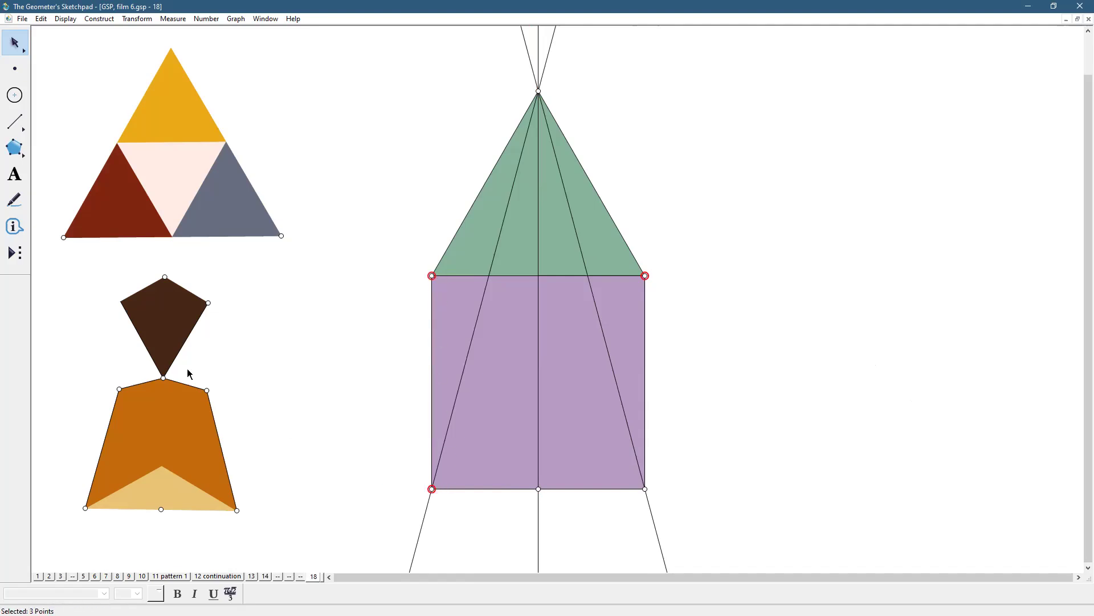
click(101, 19)
click(110, 137)
click(770, 332)
Set the line style of the square's diagonal bisector to Dashed
click(524, 362)
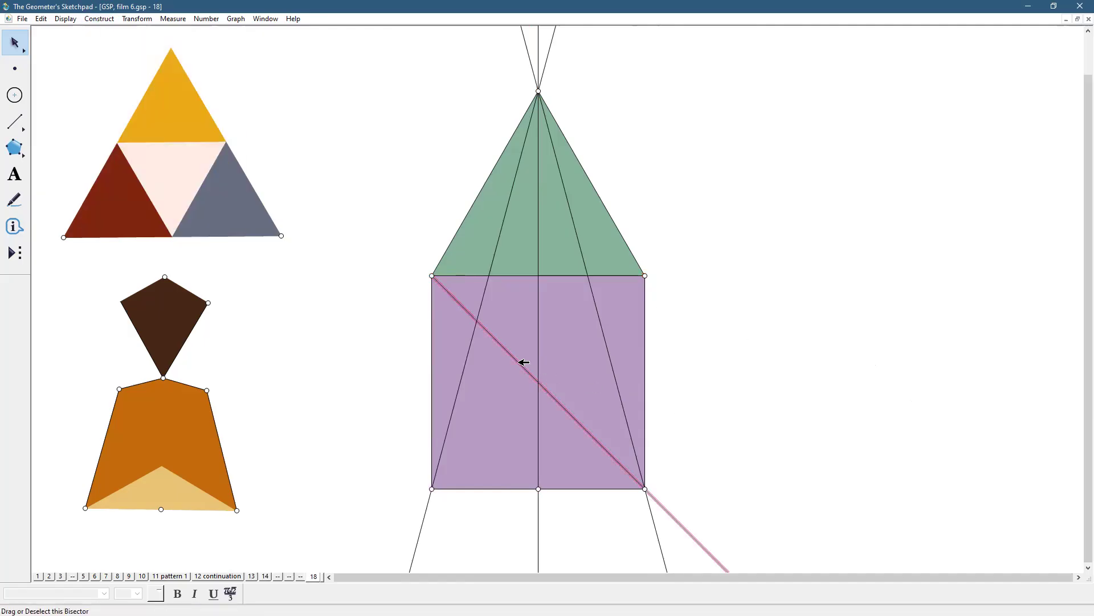
click(72, 22)
mouse_move(76, 52)
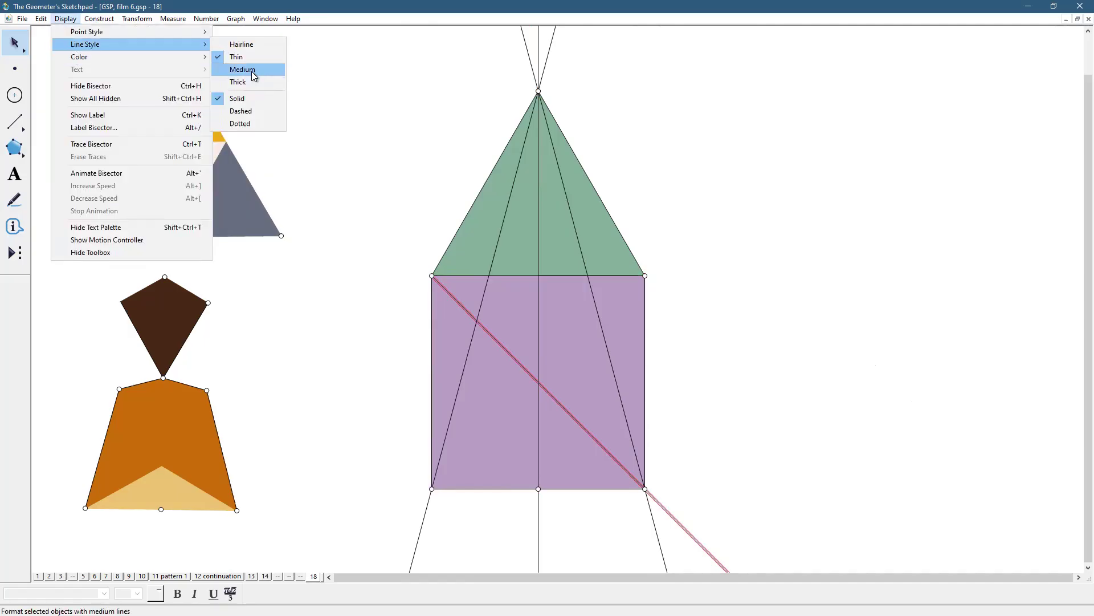
click(240, 111)
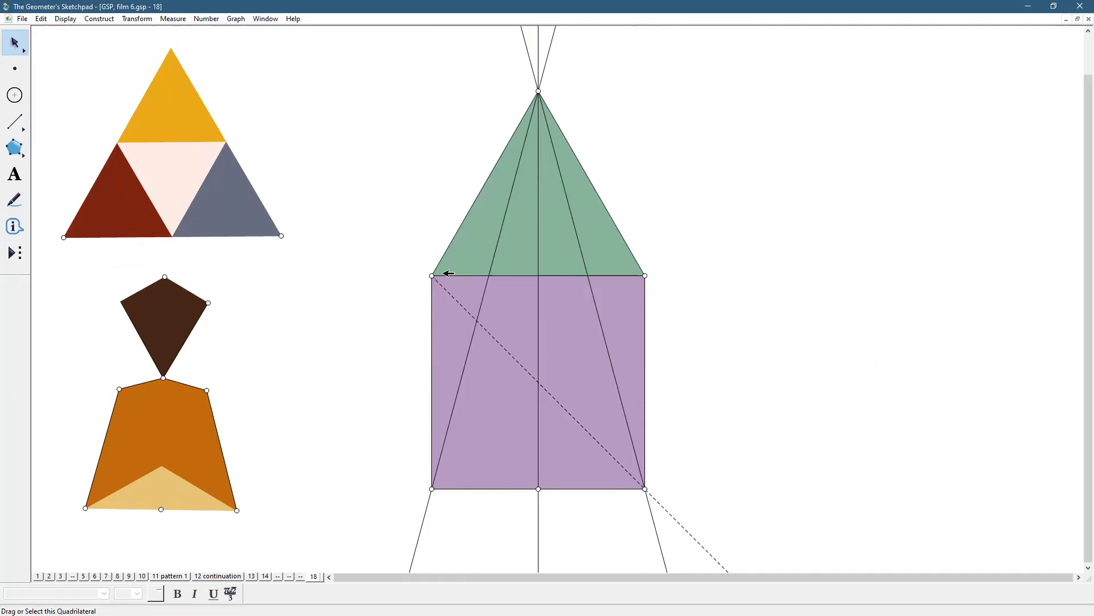
Construct the angle bisector at the square's upper-right corner
click(432, 276)
click(644, 276)
click(645, 488)
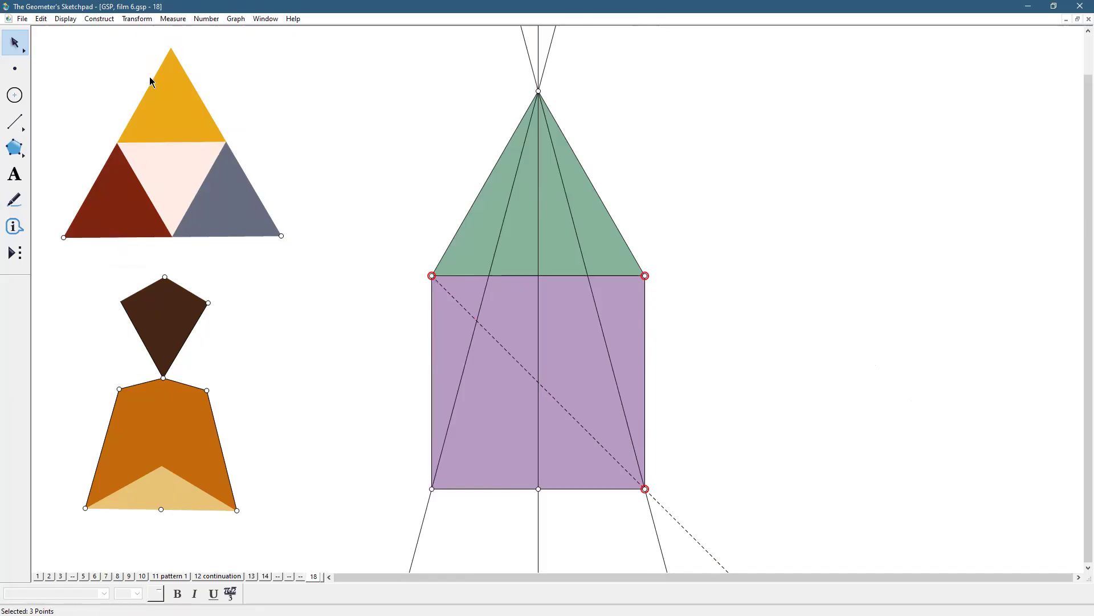
click(96, 20)
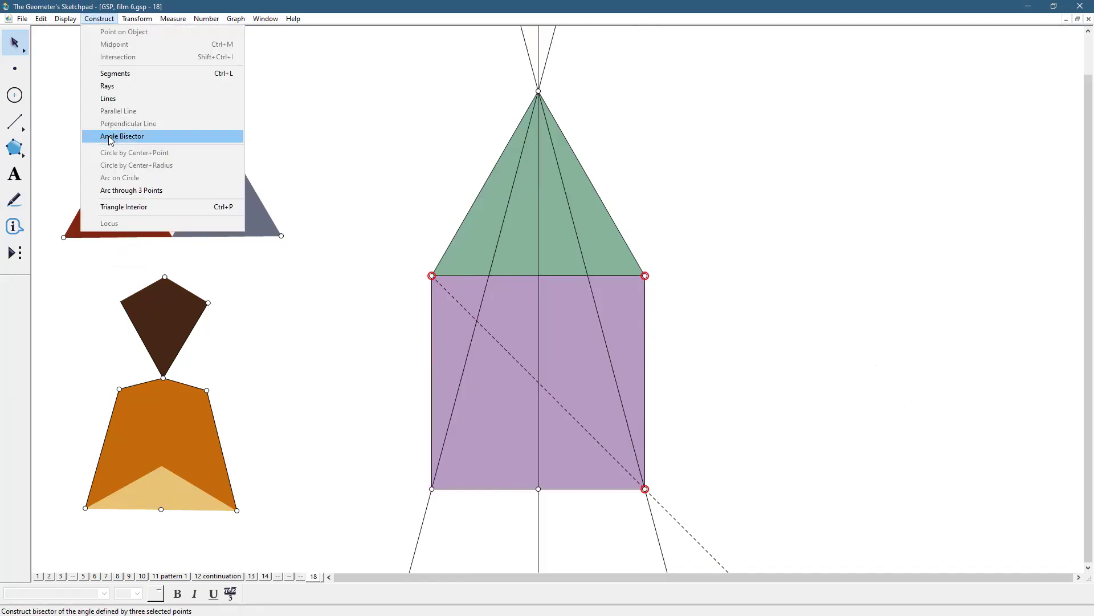
click(111, 139)
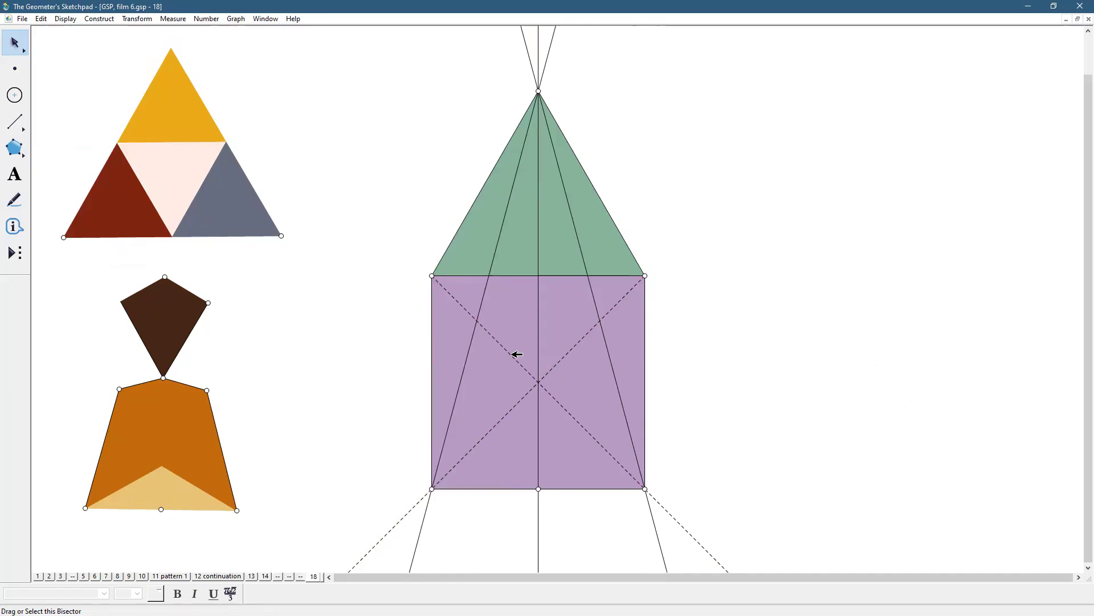
Mark the bisector from the square's upper-left corner as mirror and reflect the line joining the apex to the lower-left corner across it
double_click(517, 354)
double_click(515, 354)
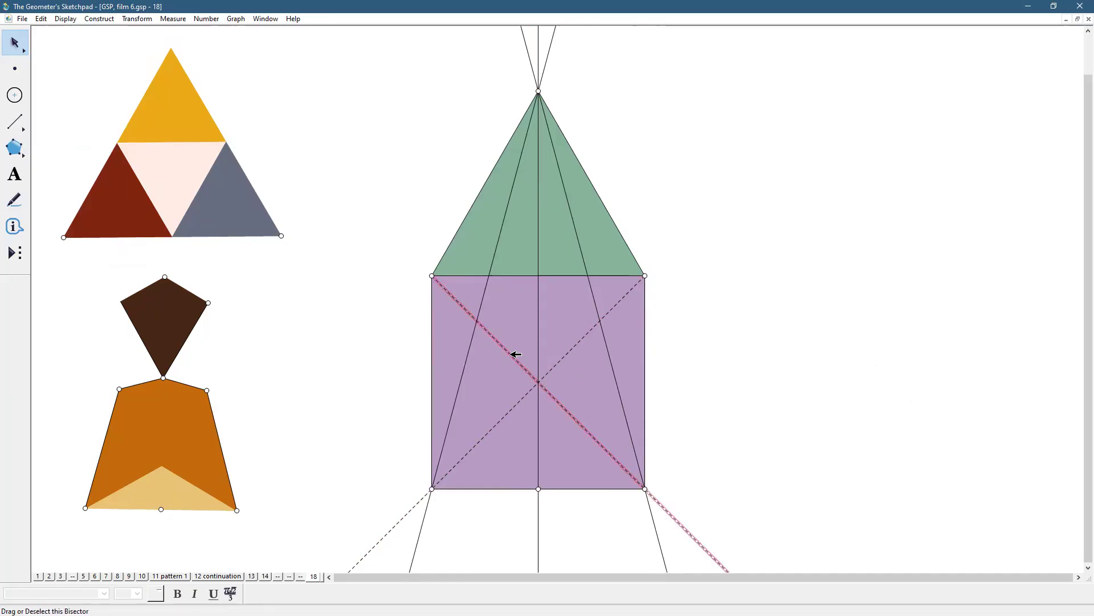
click(468, 358)
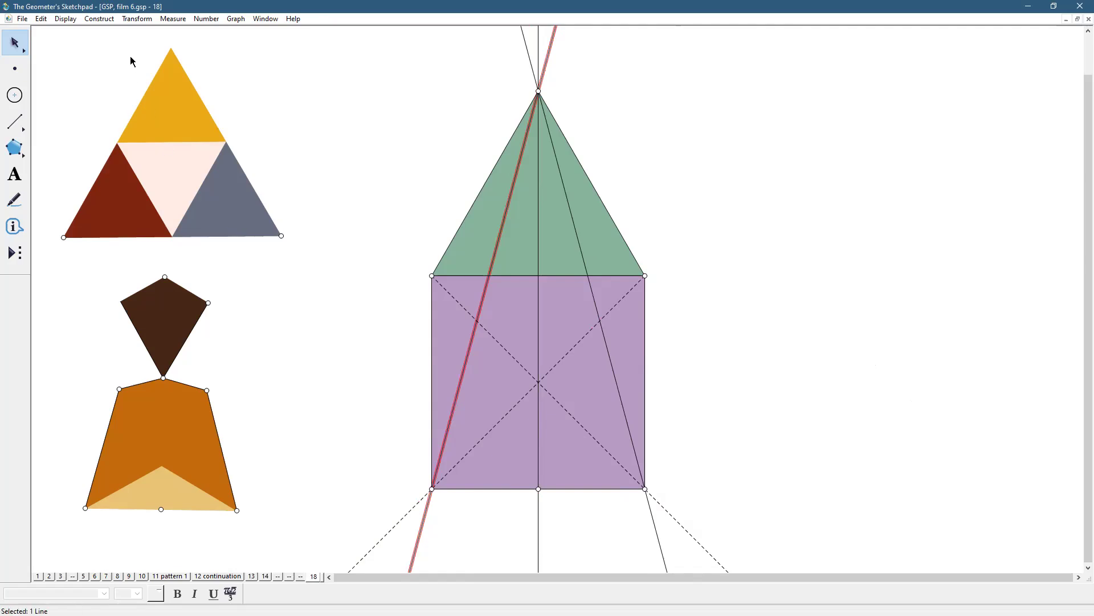
click(136, 19)
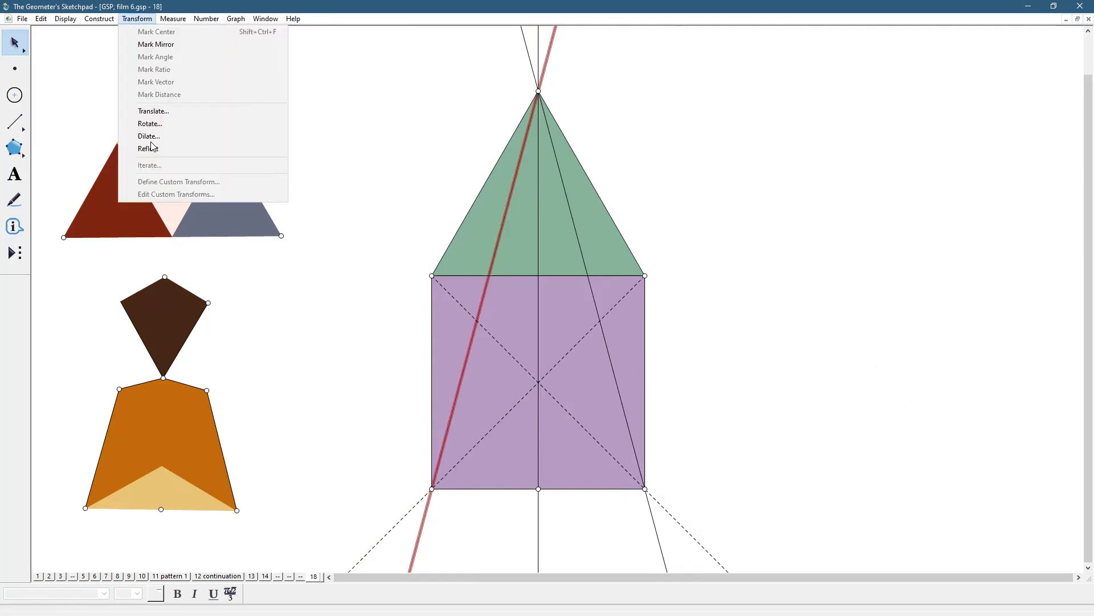
click(153, 152)
click(753, 381)
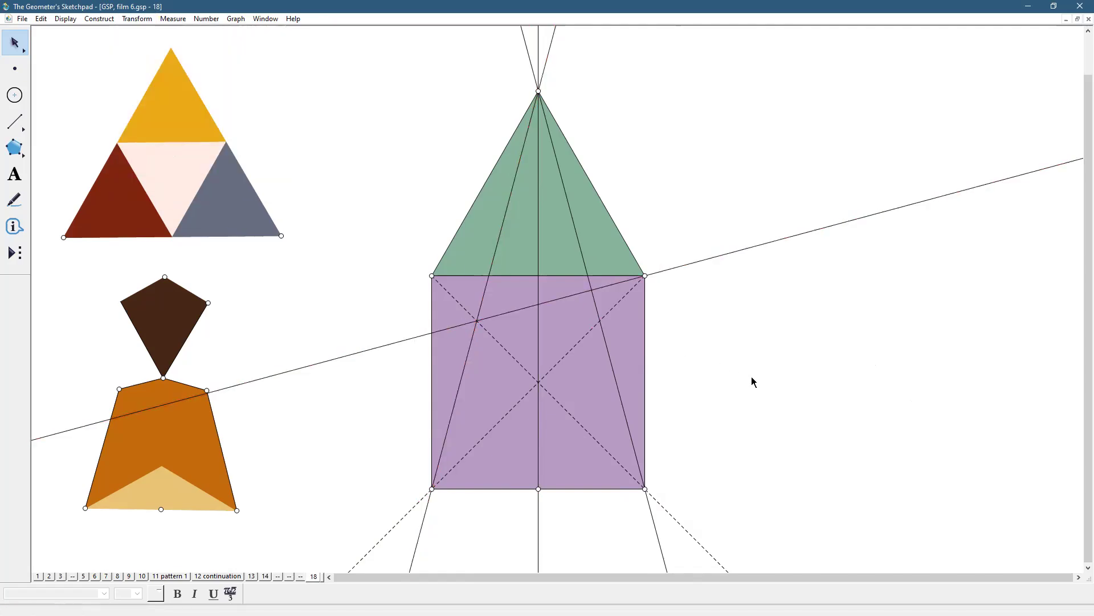
Reflect the line joining the apex to the lower-right corner across the dashed bisector from the square's upper-right corner
click(589, 333)
key(Escape)
click(612, 359)
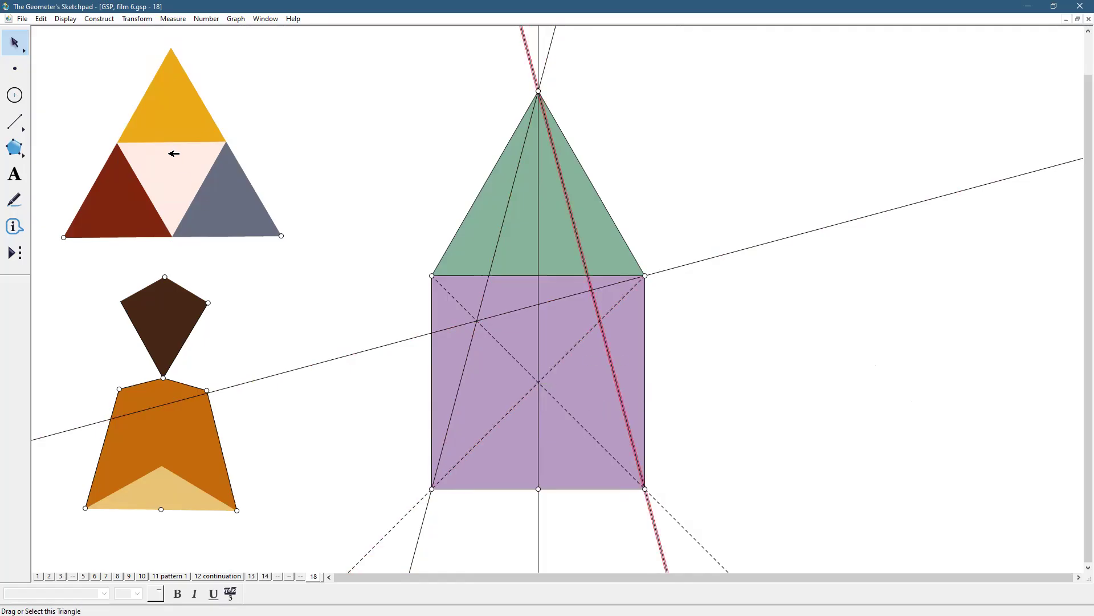
key(alt+t)
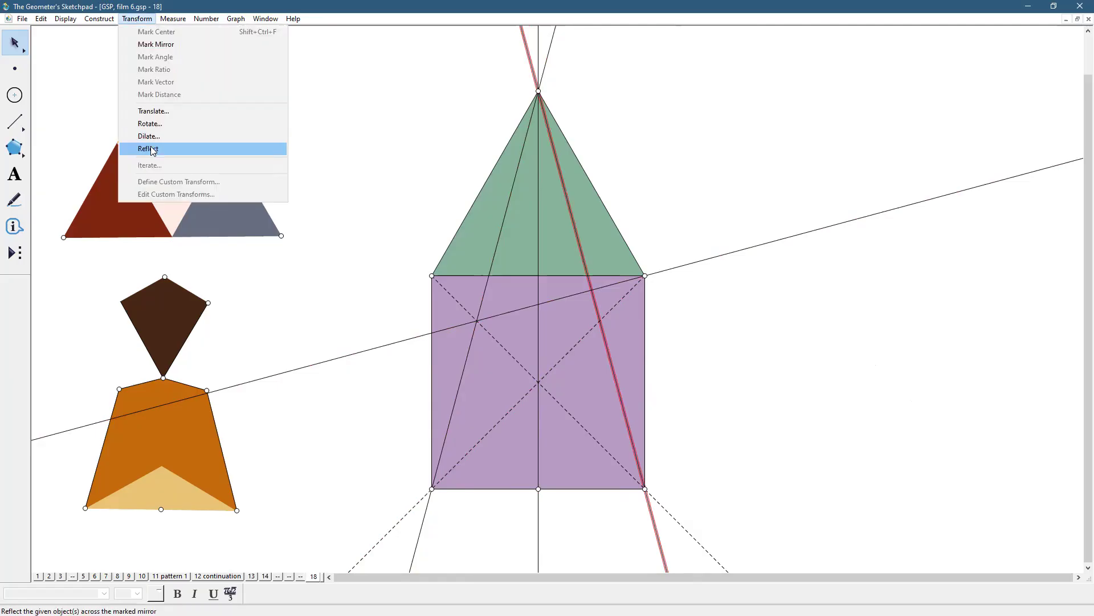
click(150, 146)
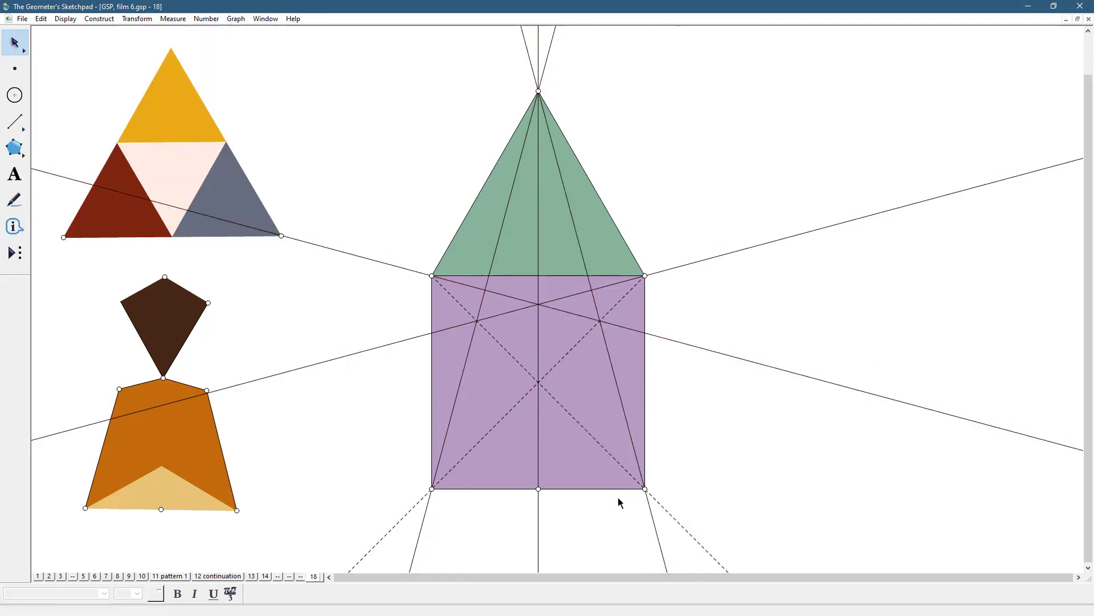
Mark the reflected lines' intersections with the vertical axis and with the two slanted lines from the apex
click(15, 121)
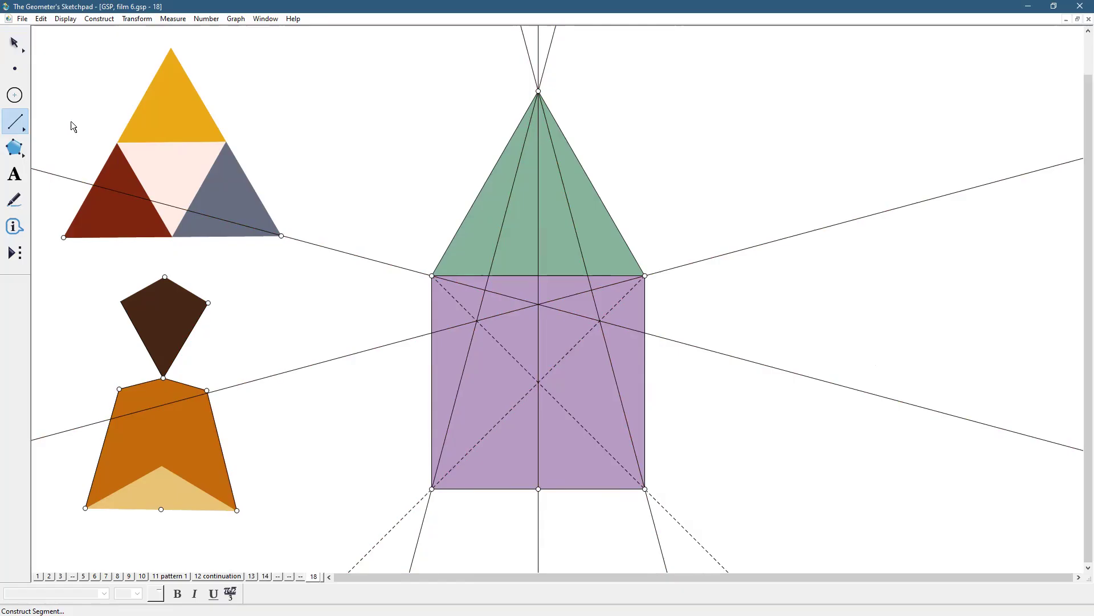
click(13, 40)
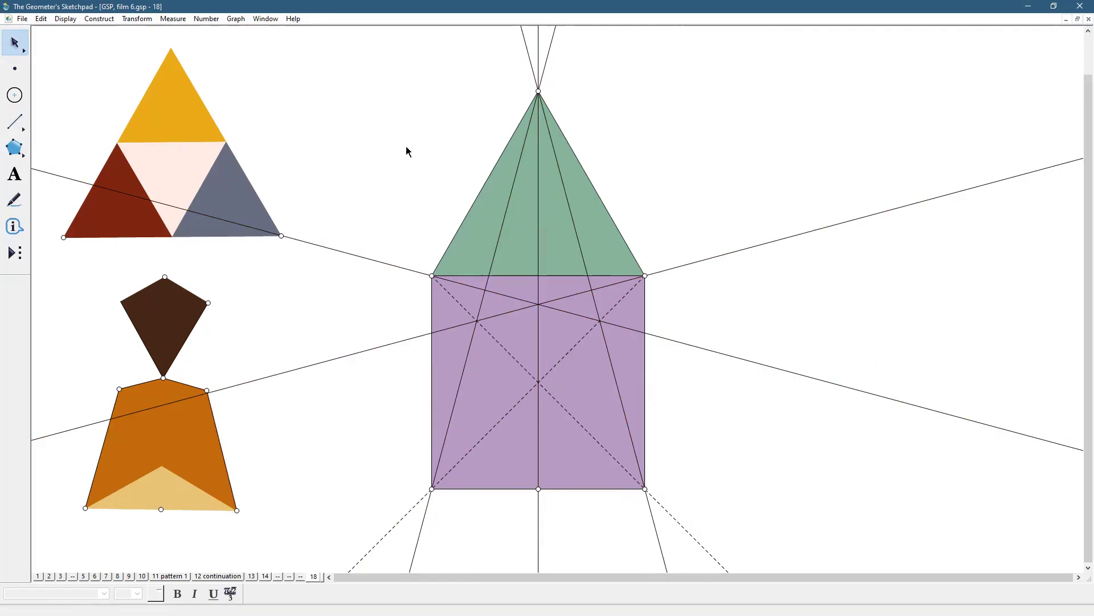
click(538, 304)
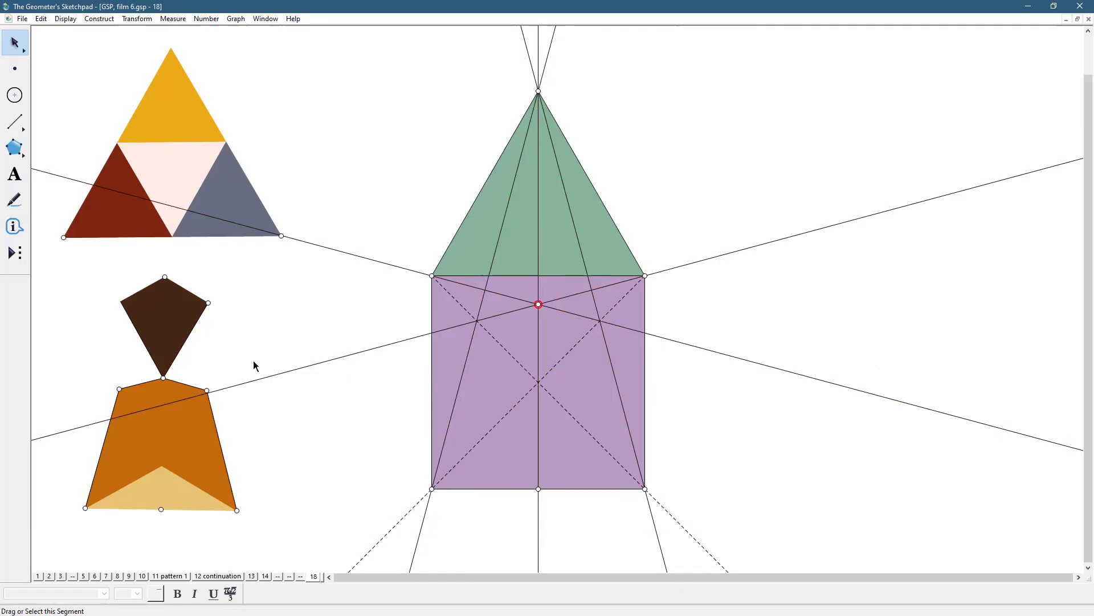
click(476, 321)
click(600, 321)
click(746, 325)
Construct lines parallel to the triangle's two slanted sides through the intersection point on the vertical axis inside the square
click(539, 302)
click(608, 218)
click(472, 206)
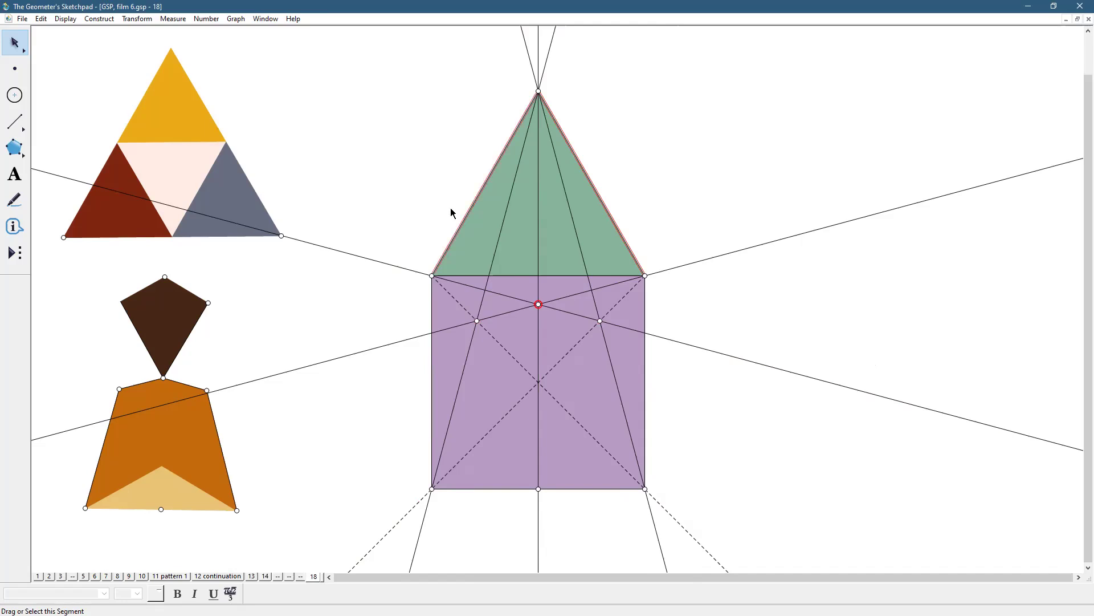
click(100, 19)
click(124, 113)
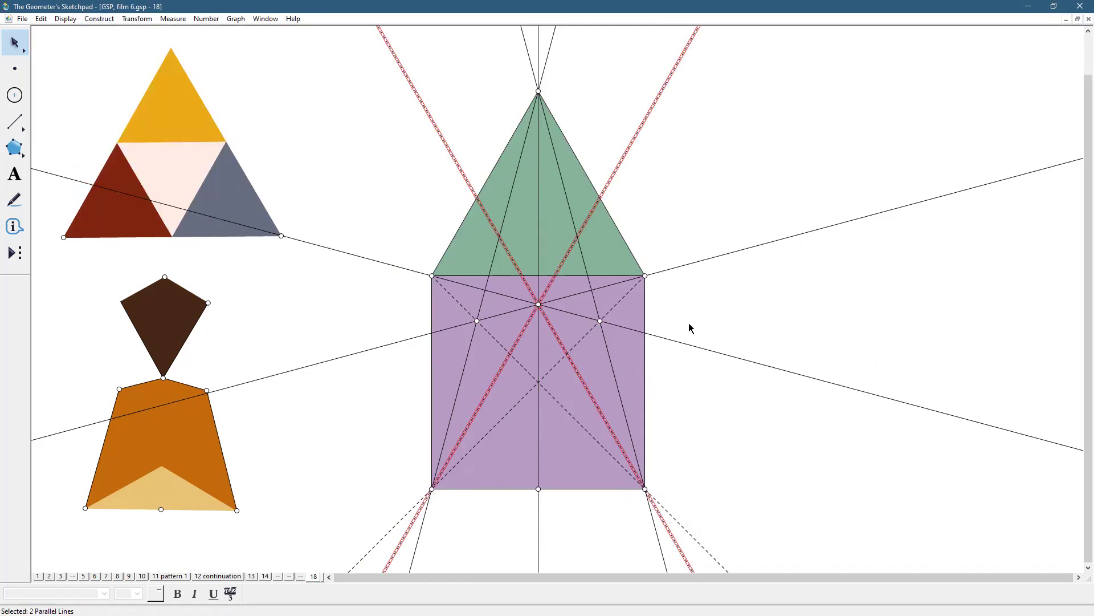
Change the line style of the two new parallel lines from dashed to solid
click(65, 19)
mouse_move(83, 42)
click(252, 97)
click(334, 142)
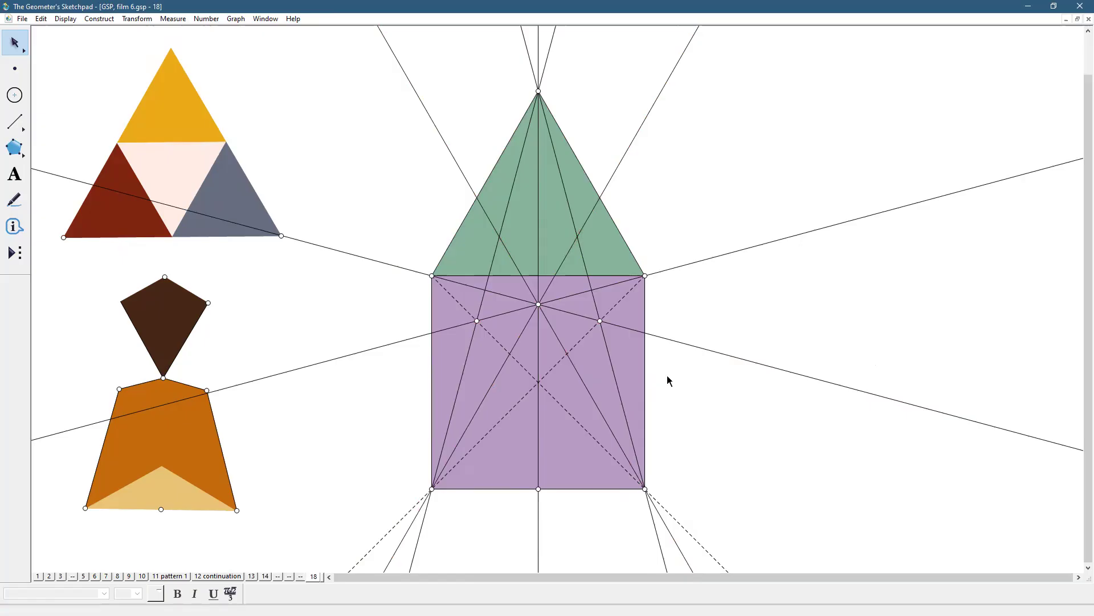
Mark the intersection of the vertical axis with the side shared by the triangle and the square
click(538, 275)
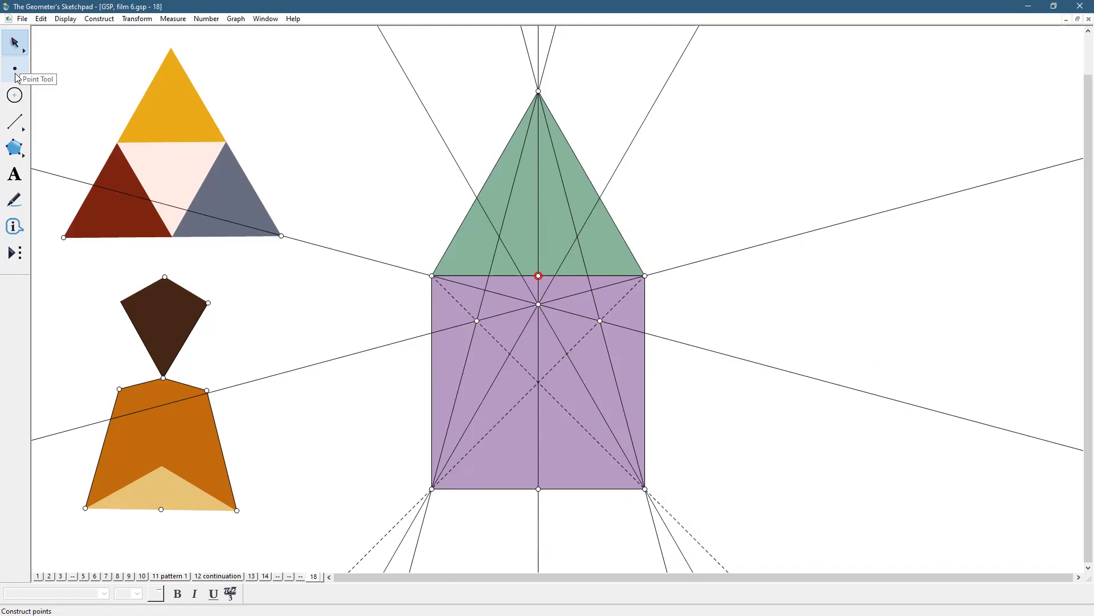
click(20, 69)
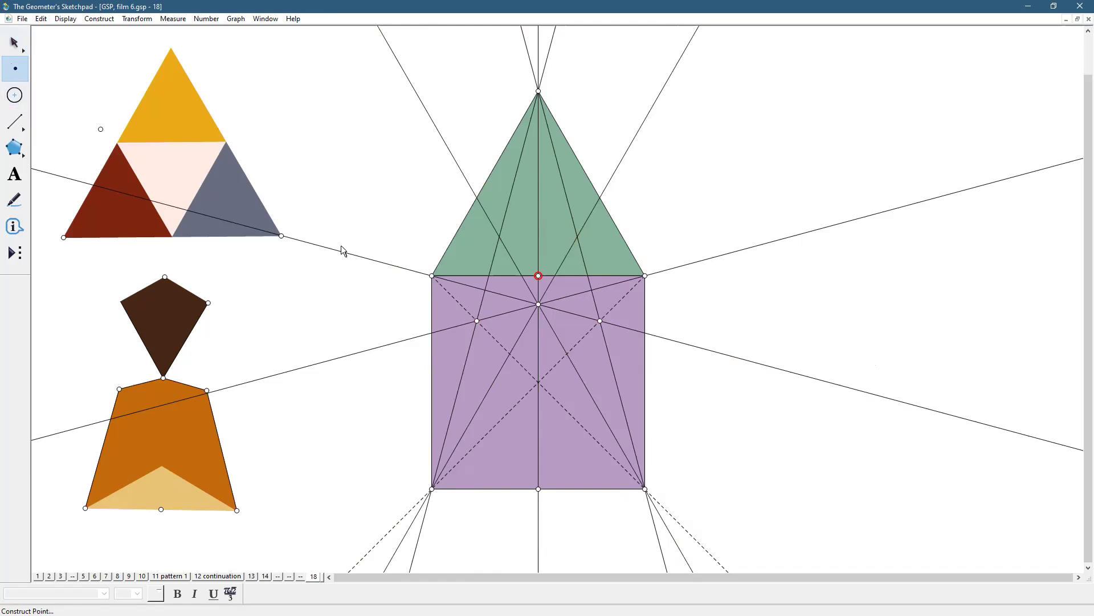
click(537, 330)
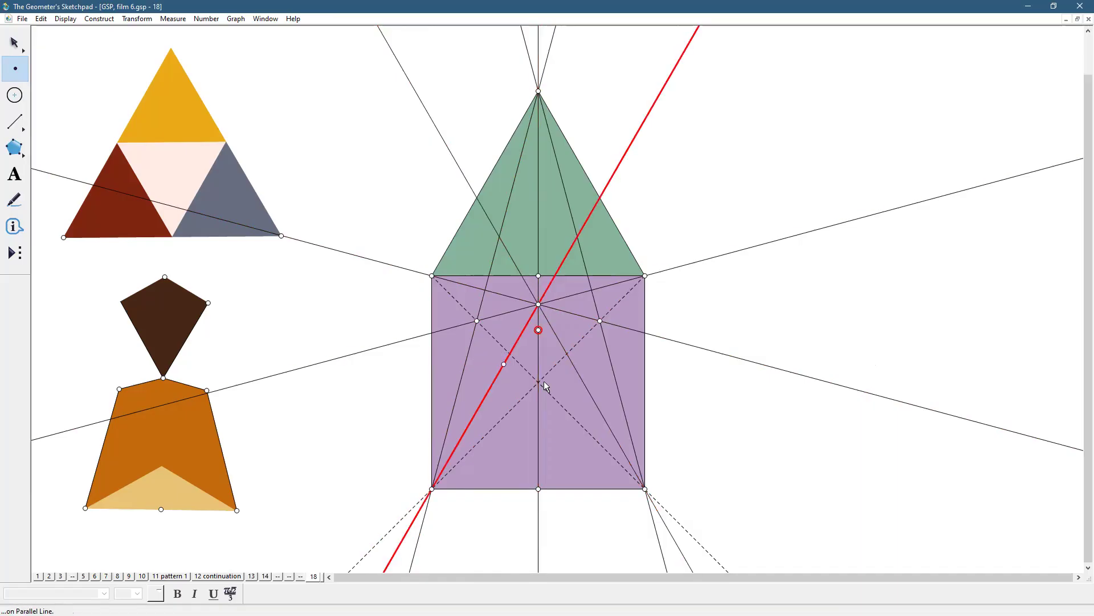
click(14, 42)
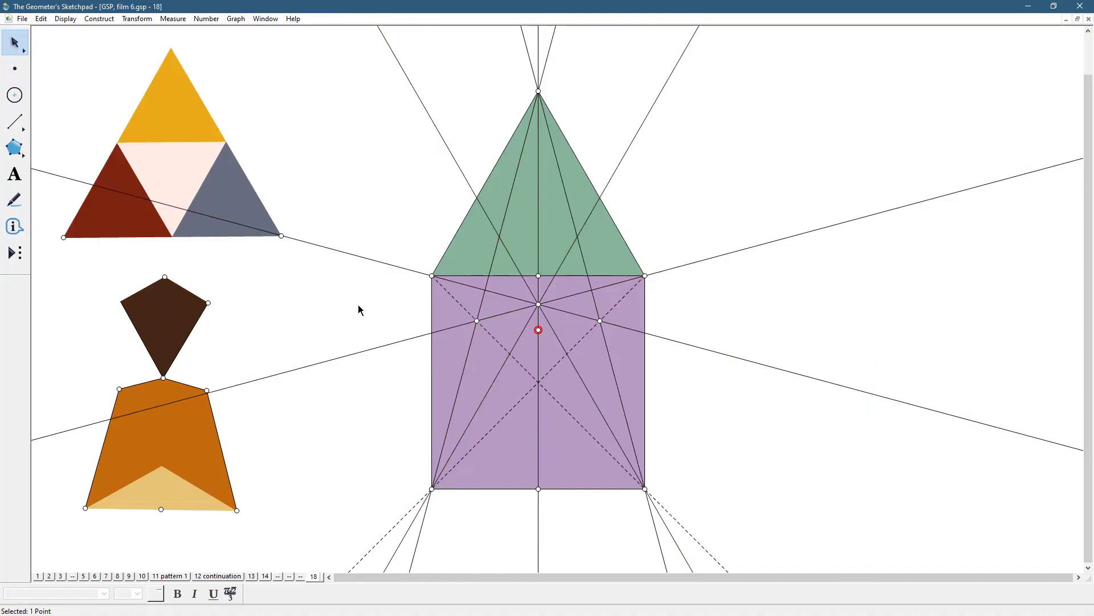
click(373, 383)
key(ctrl+z)
click(682, 459)
Construct lines through the shared side's midpoint parallel to the two existing crossing parallel lines
click(540, 275)
click(569, 261)
click(517, 268)
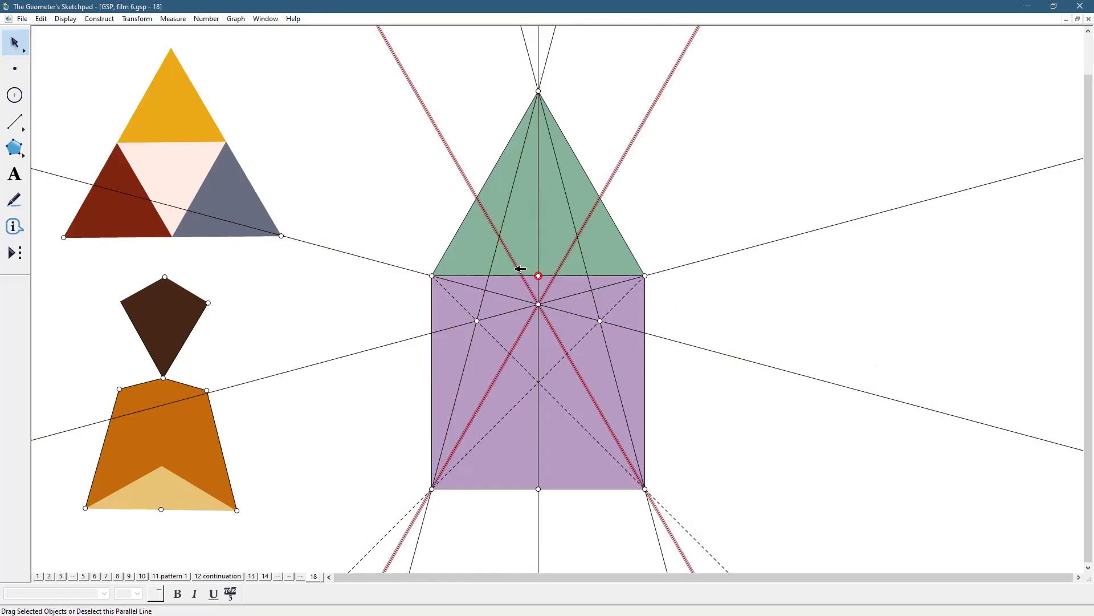
click(108, 19)
click(115, 111)
click(717, 290)
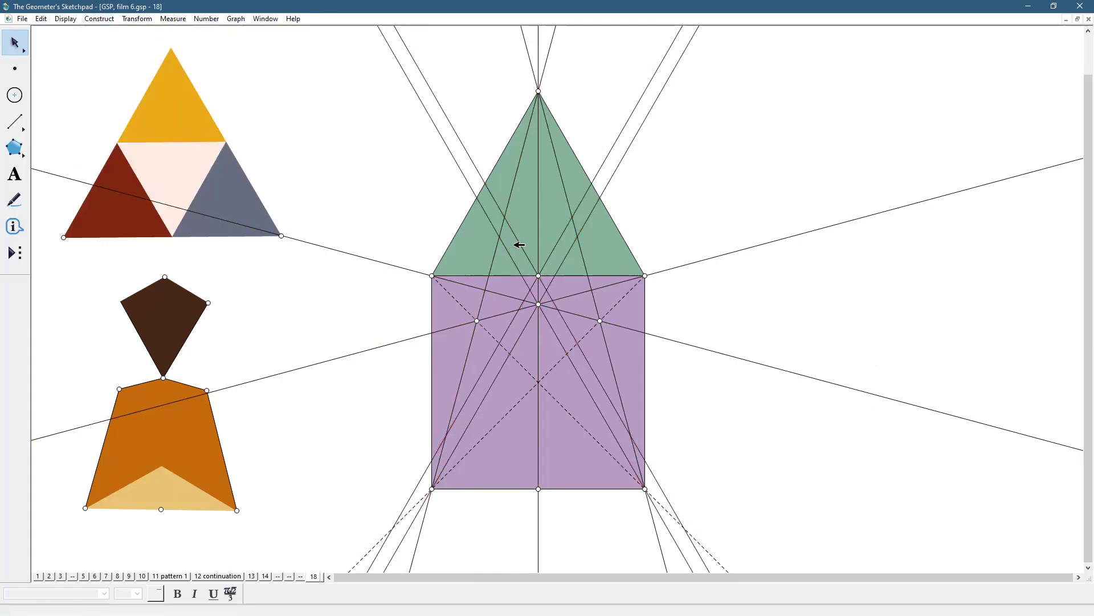
click(522, 265)
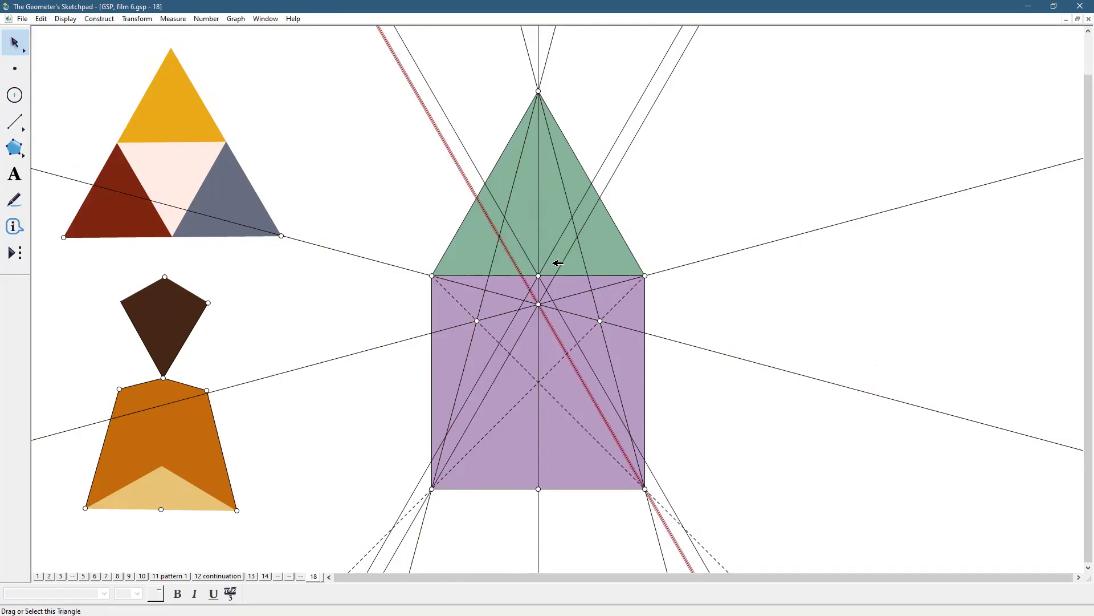
click(566, 258)
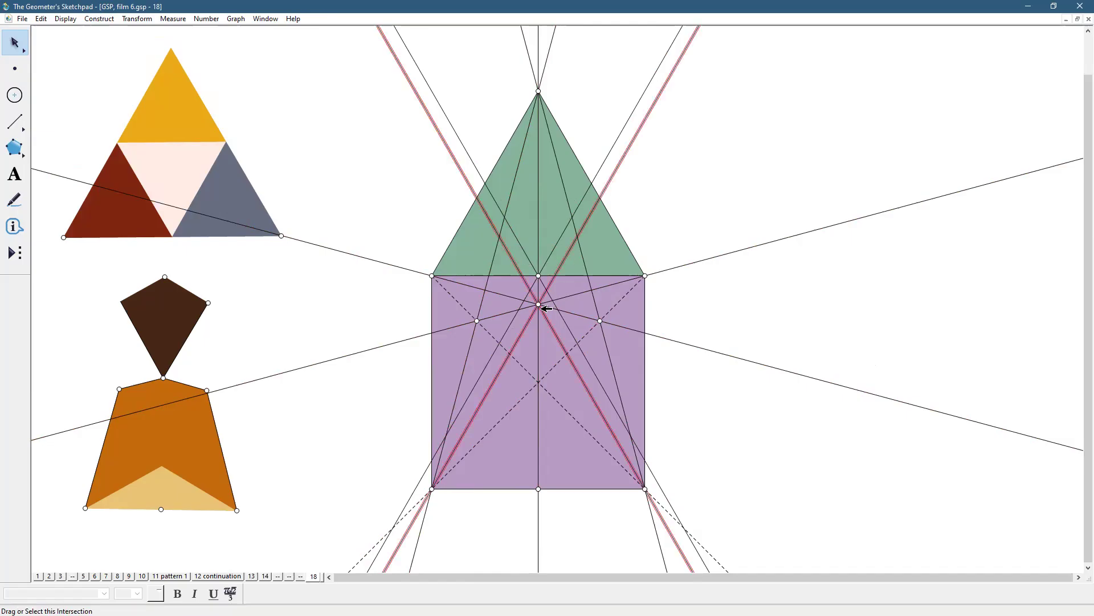
click(687, 284)
Color the two parallel lines through the shared side's midpoint blue (Red 53, Green 136, Blue 227)
click(526, 249)
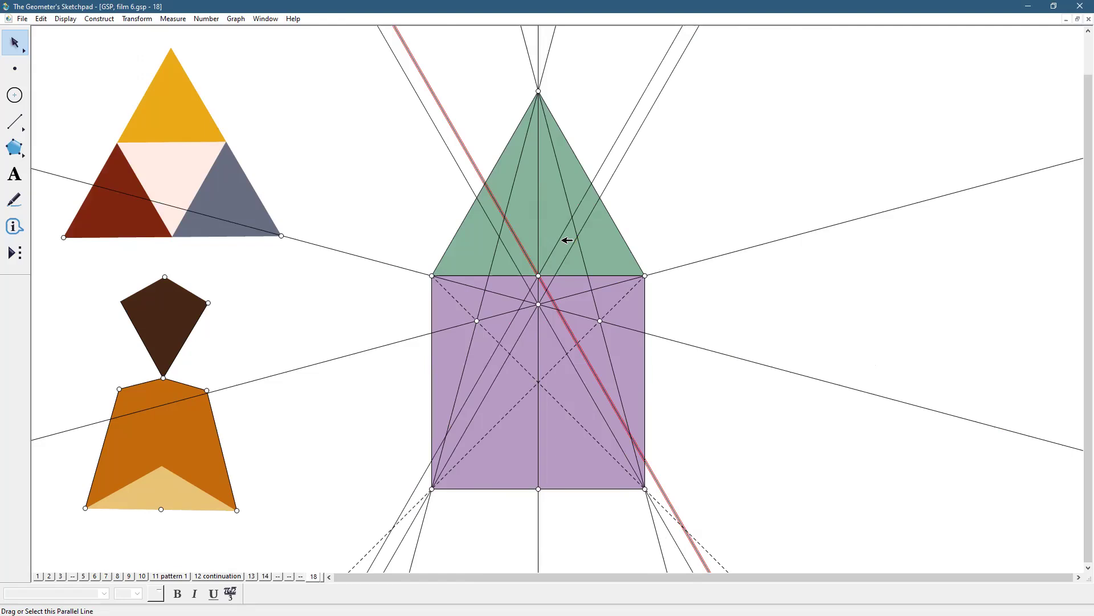
click(559, 239)
click(68, 19)
mouse_move(85, 57)
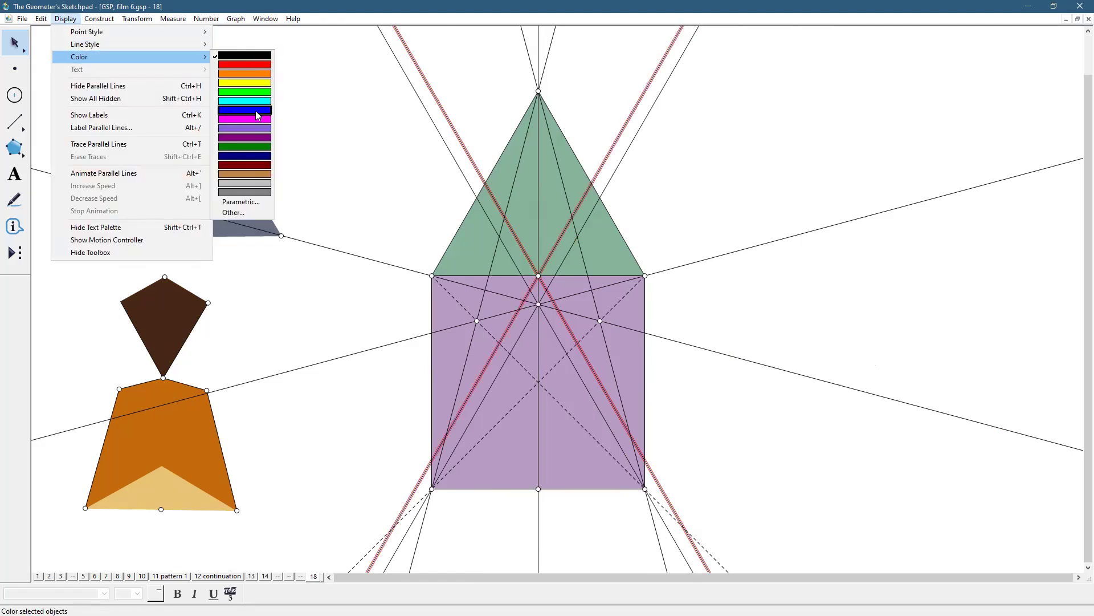
click(242, 212)
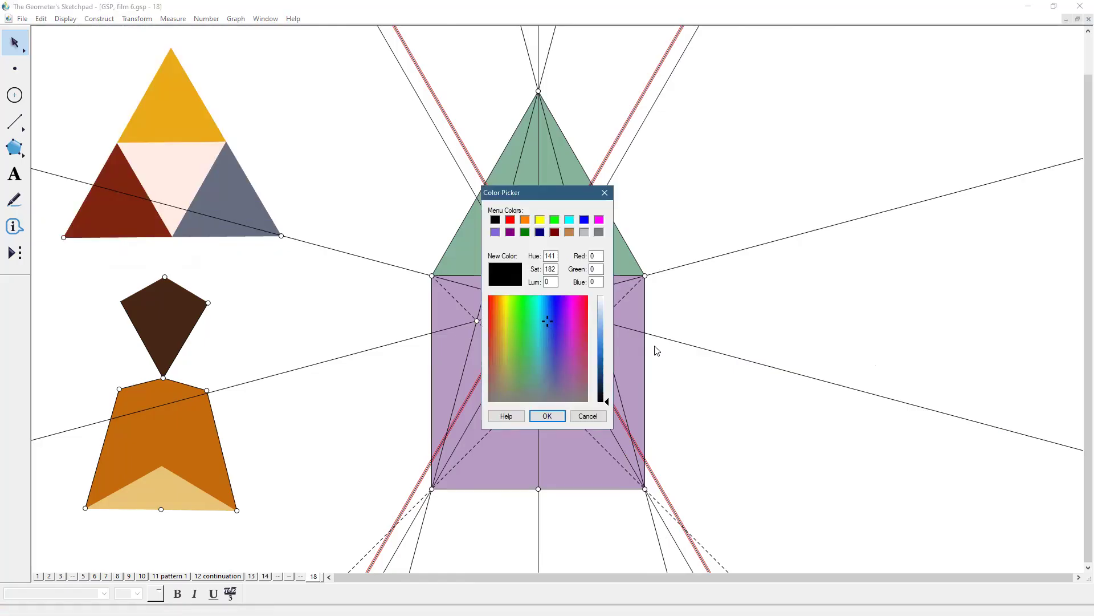
click(604, 345)
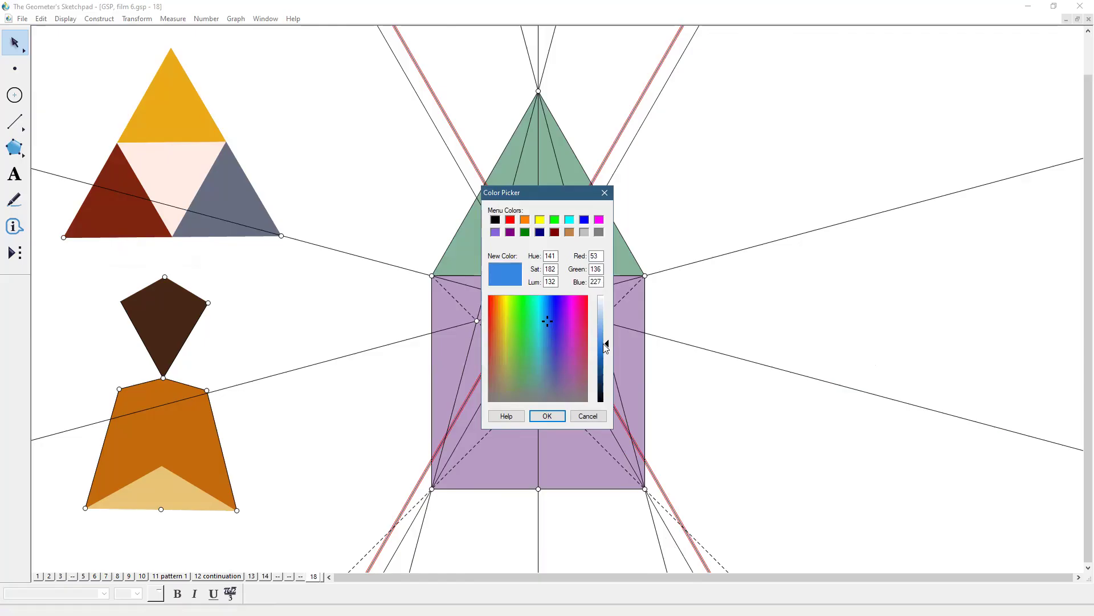
click(543, 416)
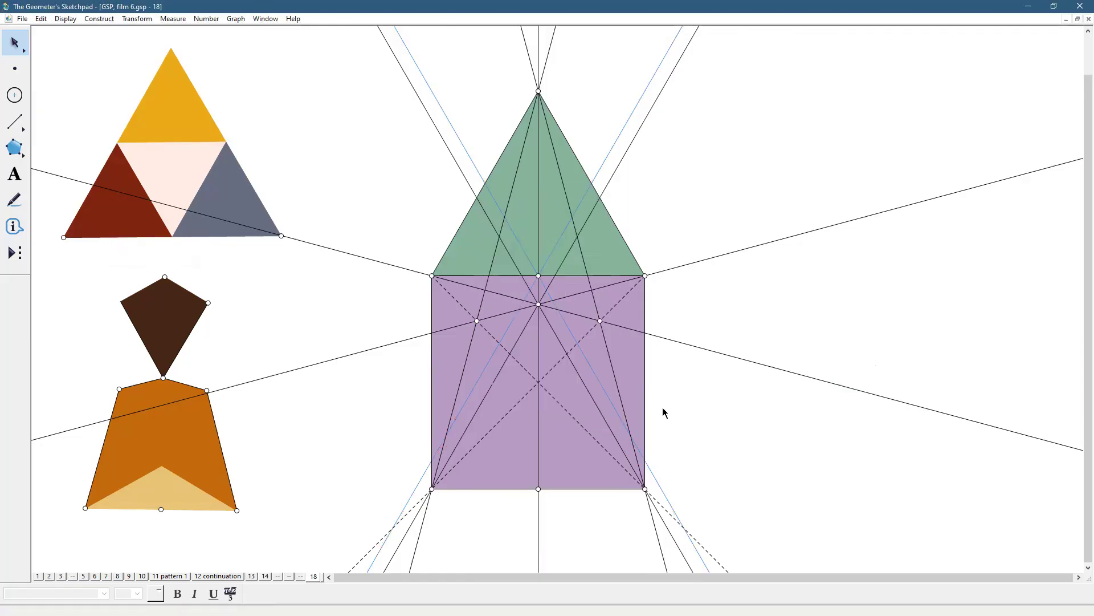
Delete the colored interiors of the triangle and the square, keeping their outlines
click(586, 248)
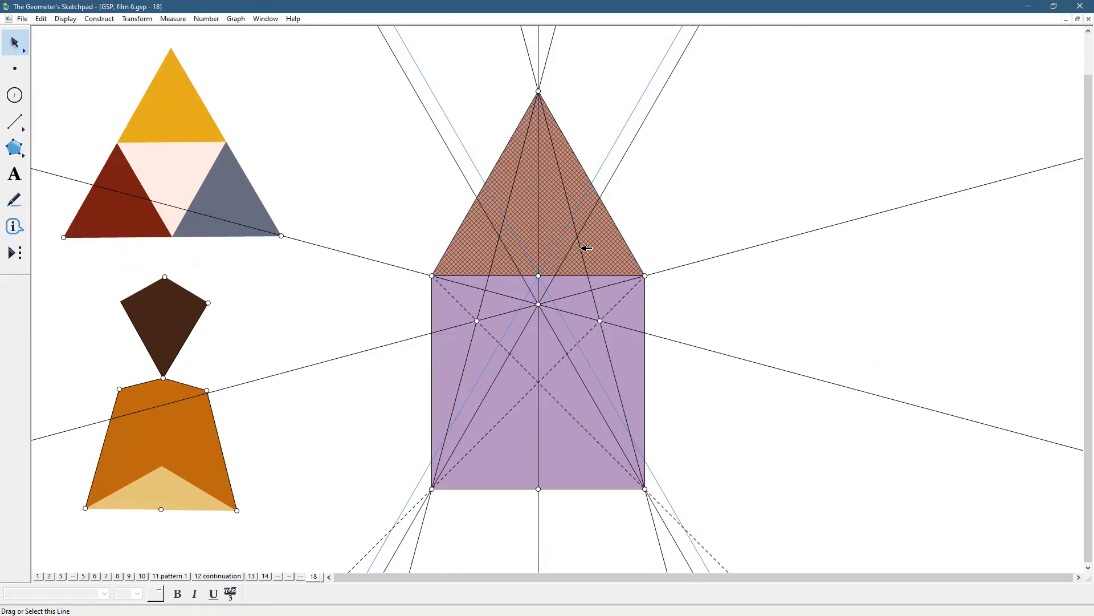
key(Delete)
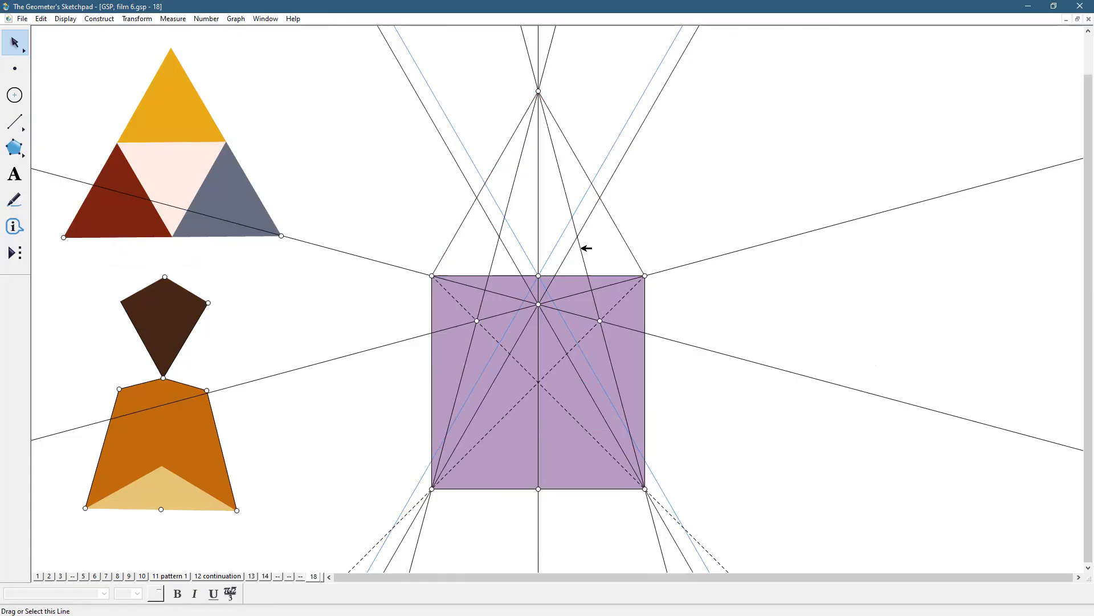
click(638, 357)
key(Delete)
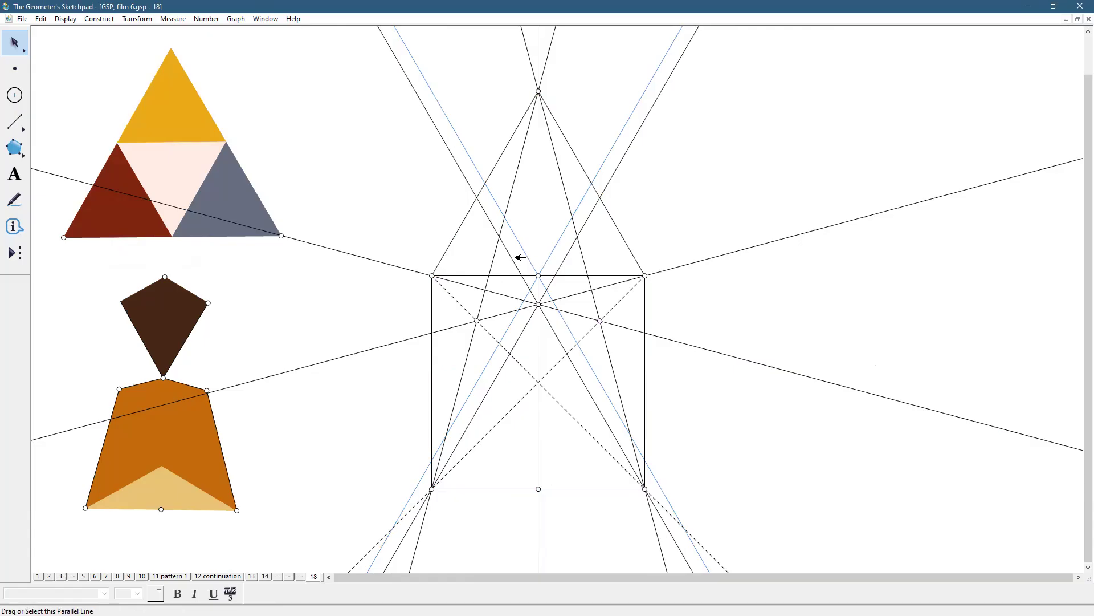
Reflect the blue line sloping down to the right across its neighbouring black parallel line through the crossing point
click(519, 235)
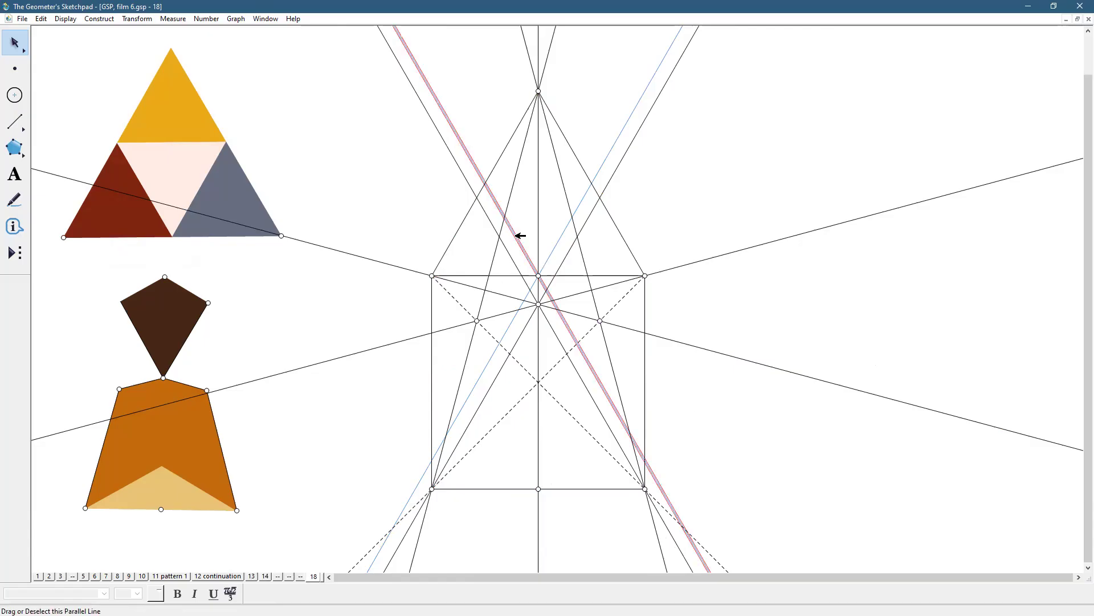
click(532, 206)
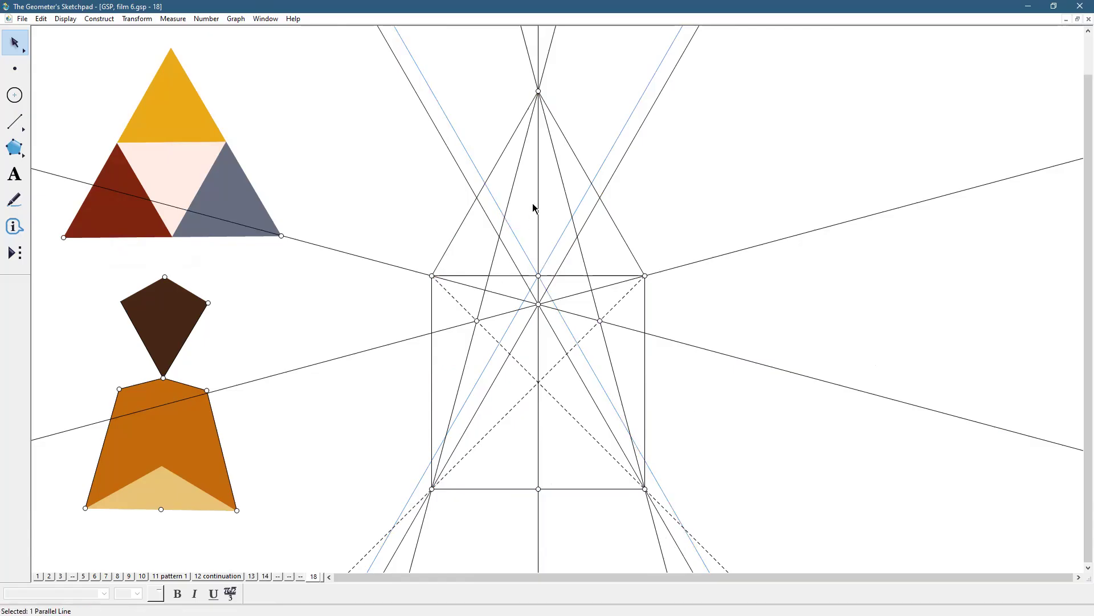
click(512, 259)
click(517, 254)
click(518, 245)
click(129, 19)
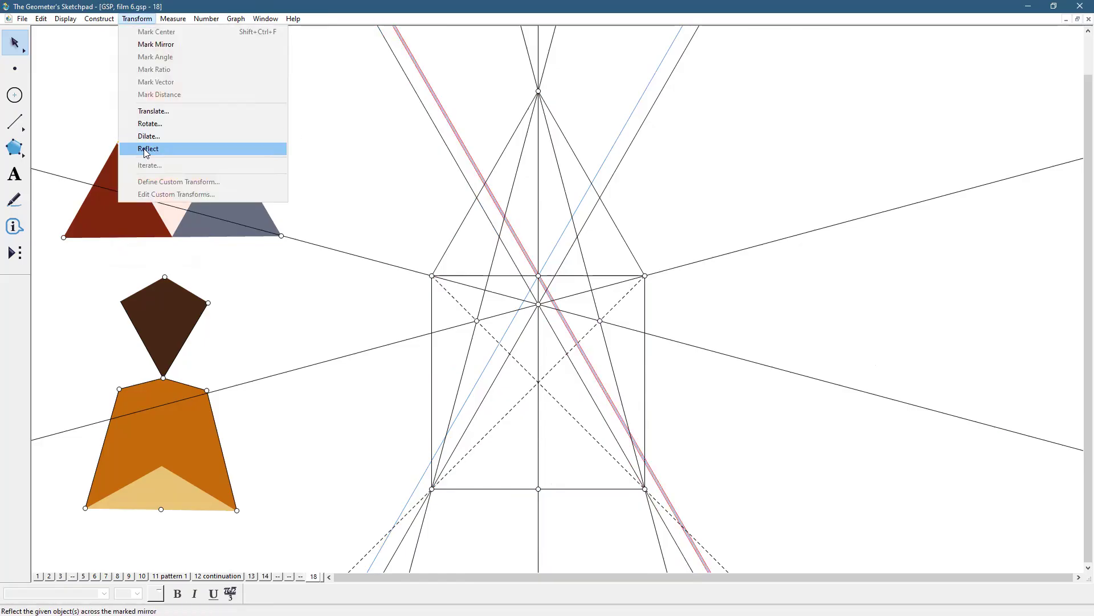
click(146, 150)
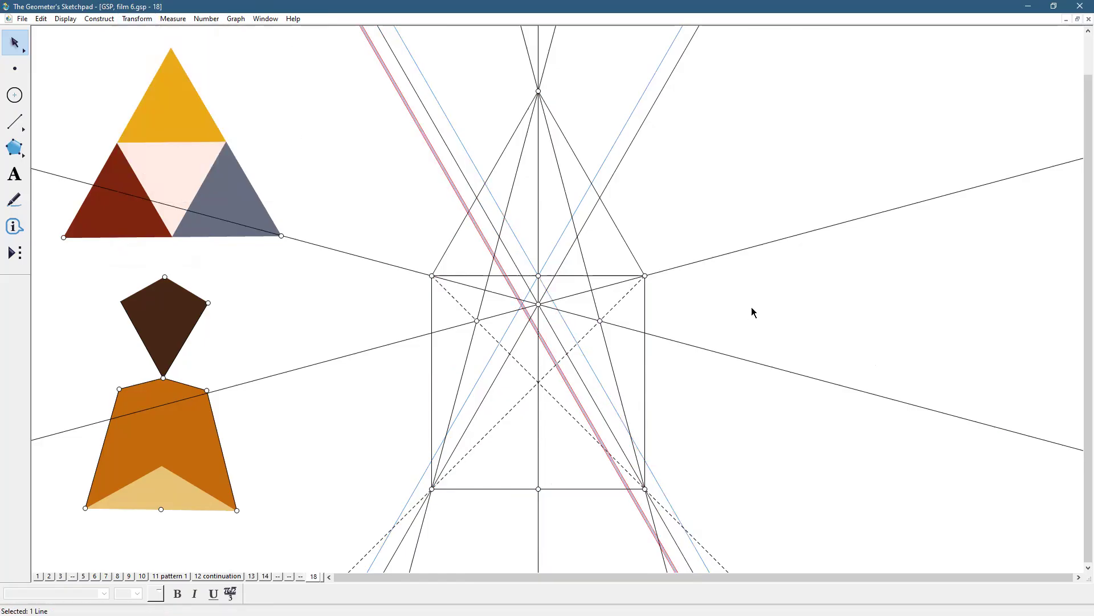
Reflect the blue line sloping up to the right across its neighbouring black parallel line
click(590, 219)
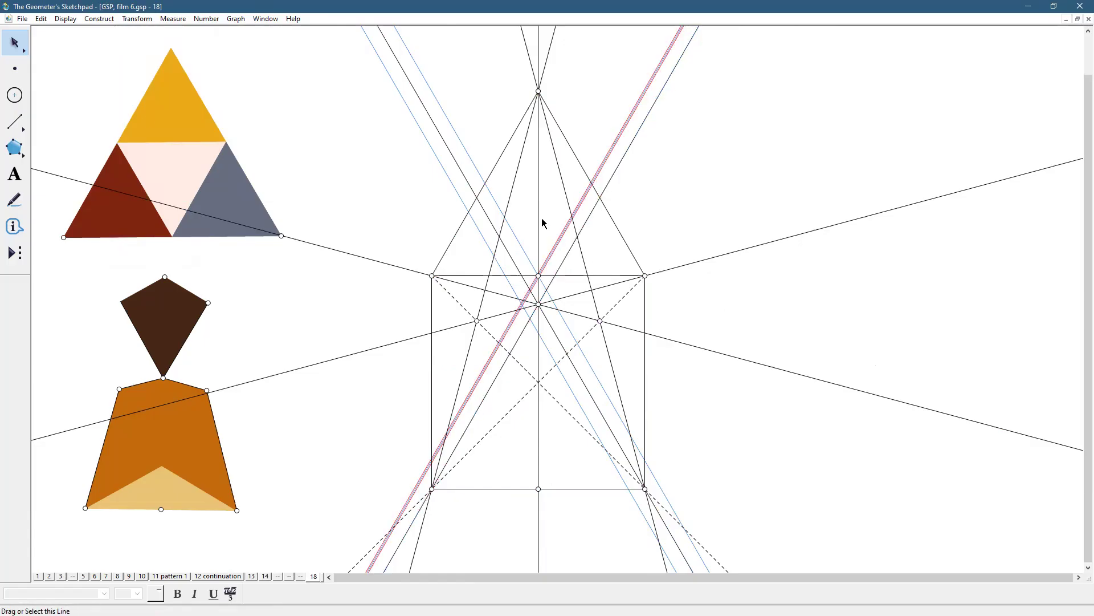
click(130, 20)
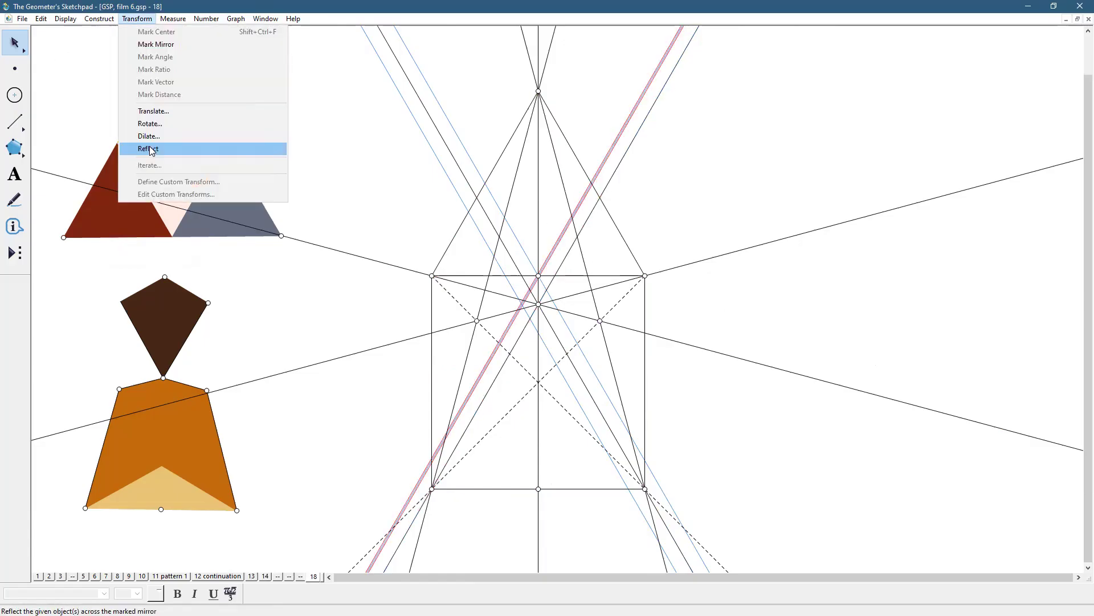
key(Return)
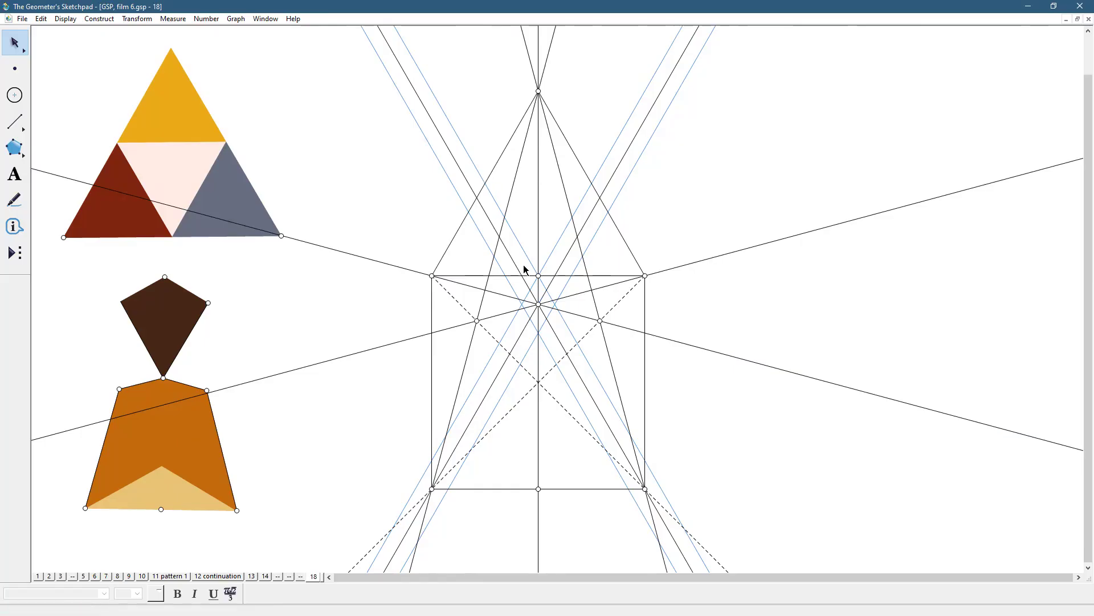
Rotate the two blue lines sloping down to the right by 45 degrees about the crossing point below the shared side's midpoint
click(539, 303)
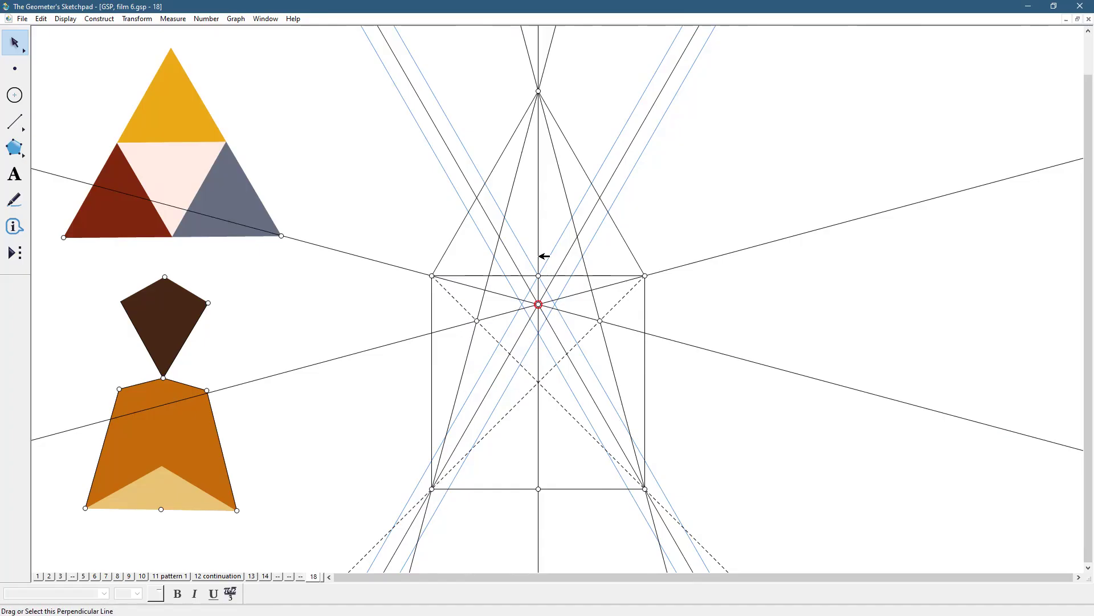
click(524, 249)
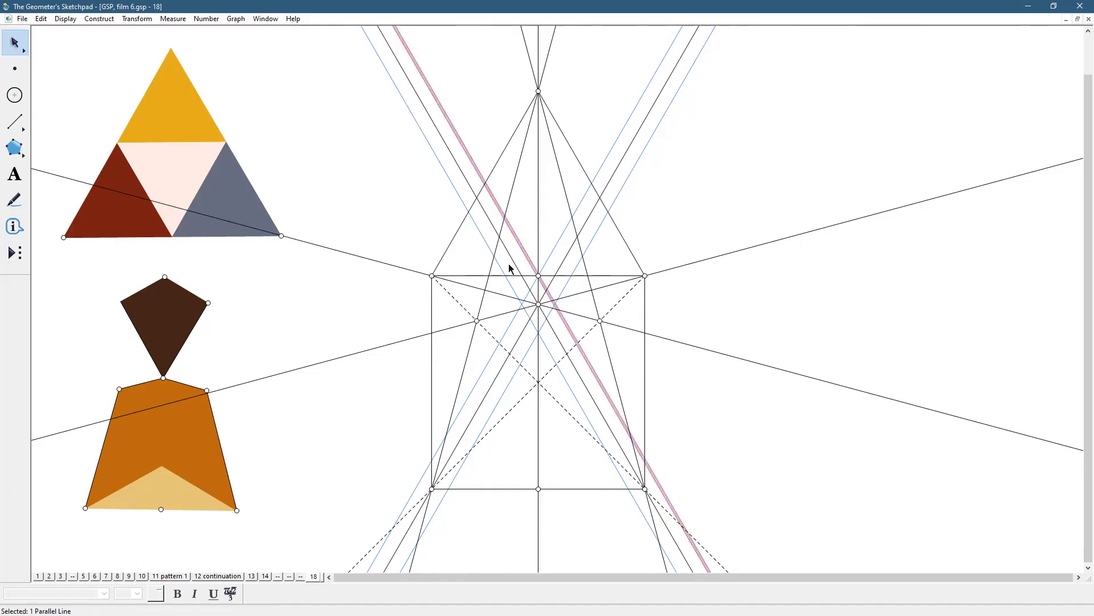
click(502, 268)
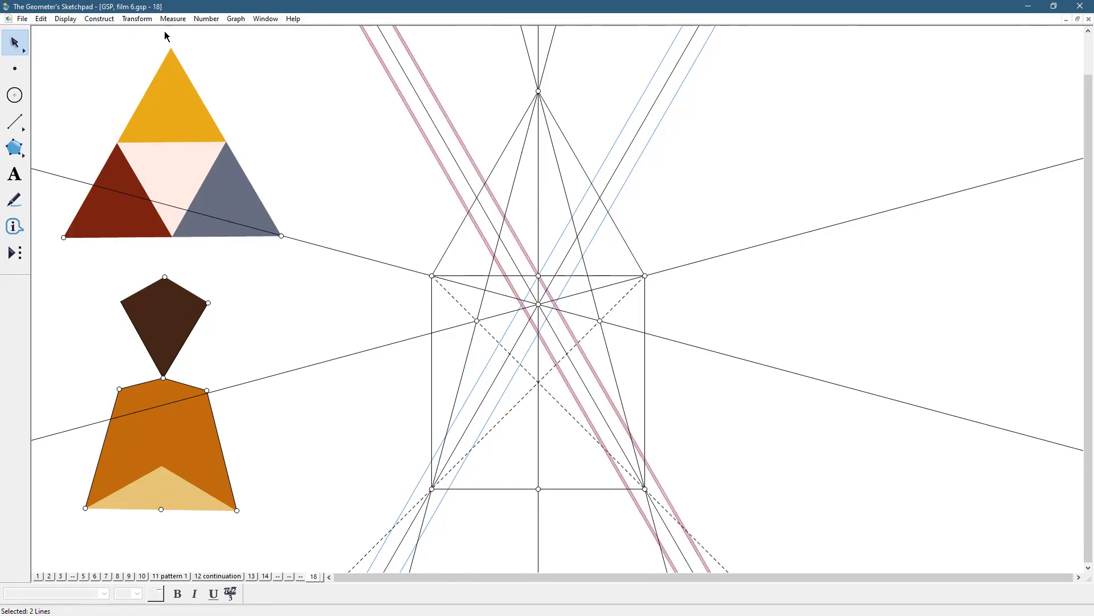
click(137, 18)
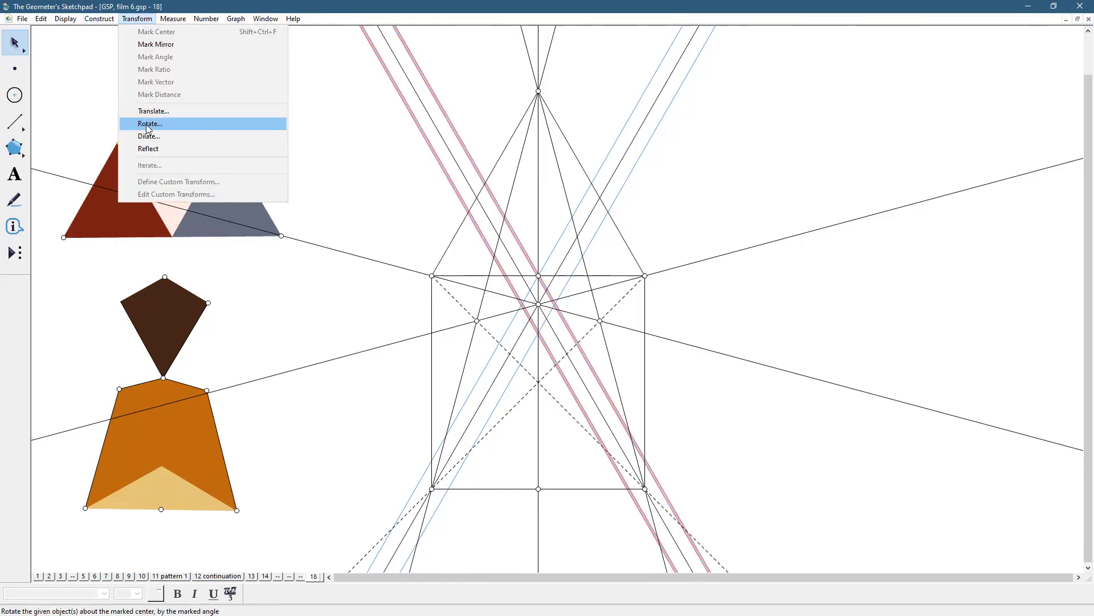
click(146, 124)
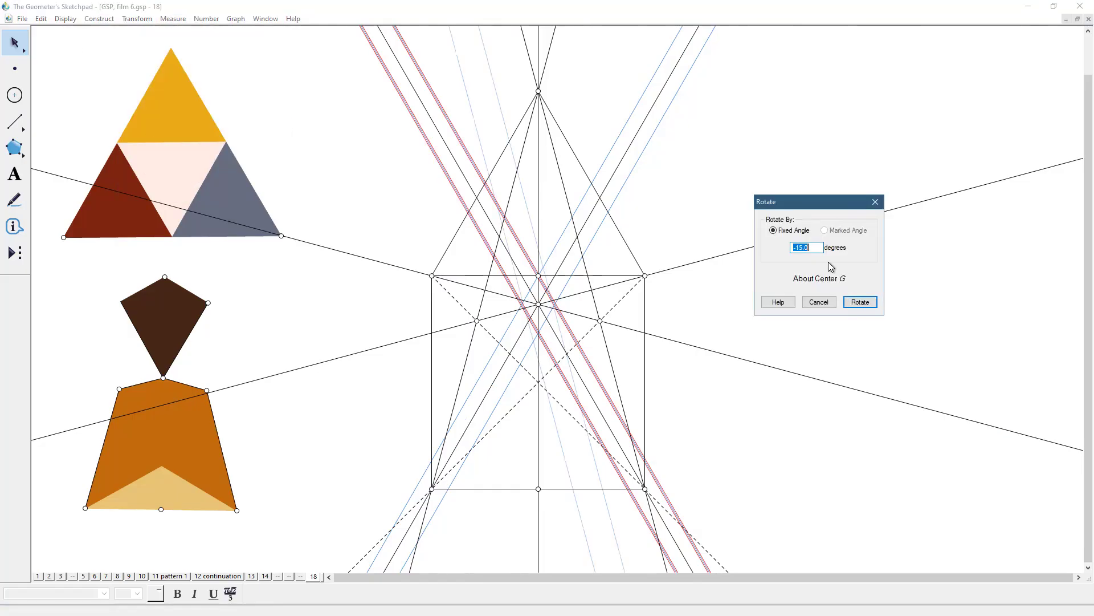
text(45)
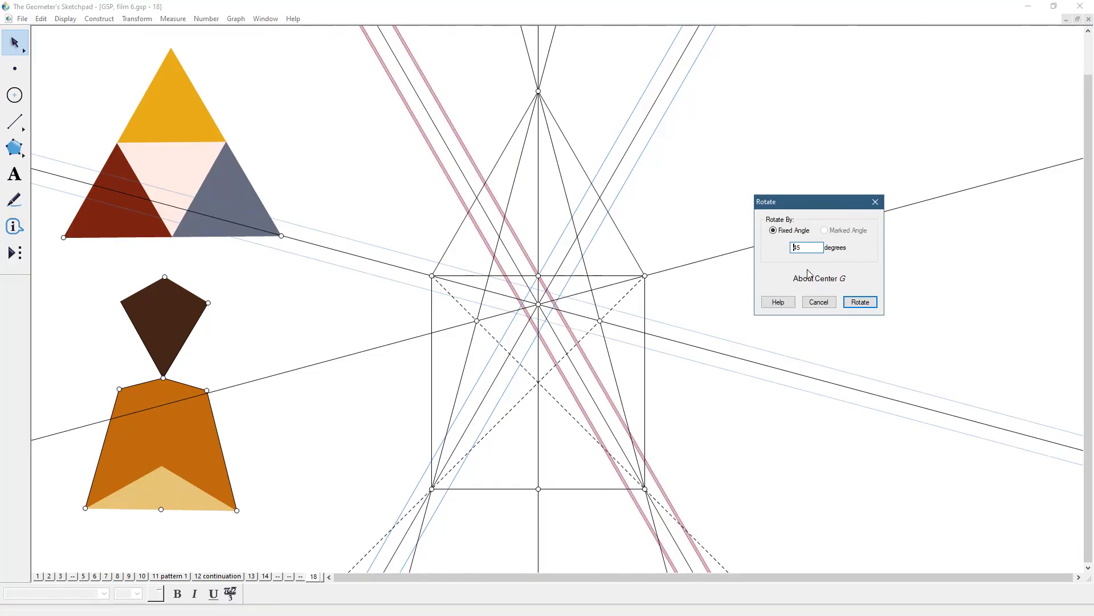
text(-)
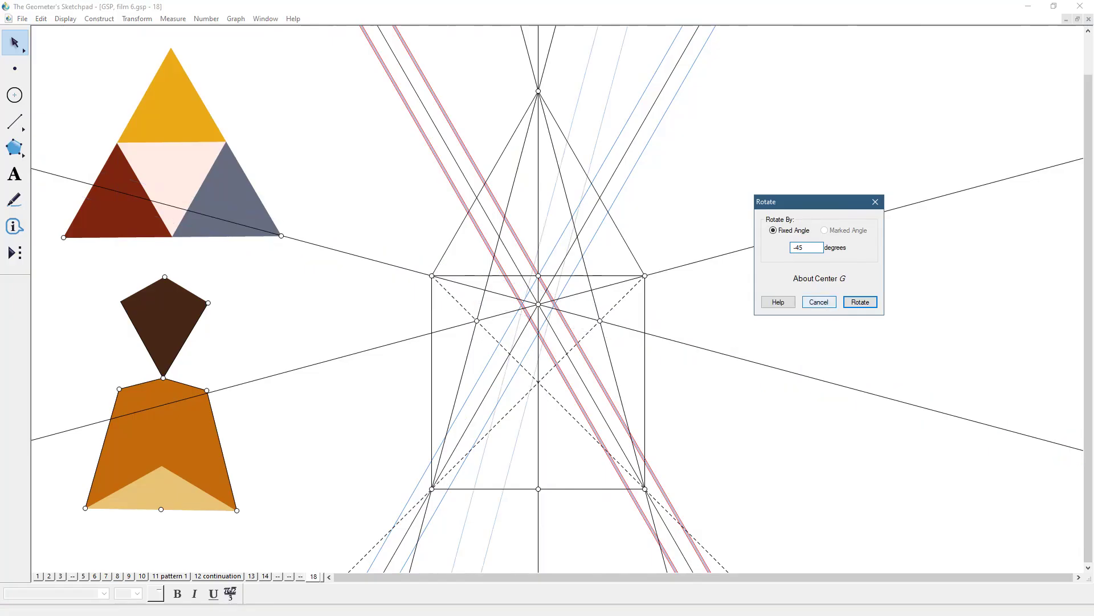
drag(814, 248, 749, 248)
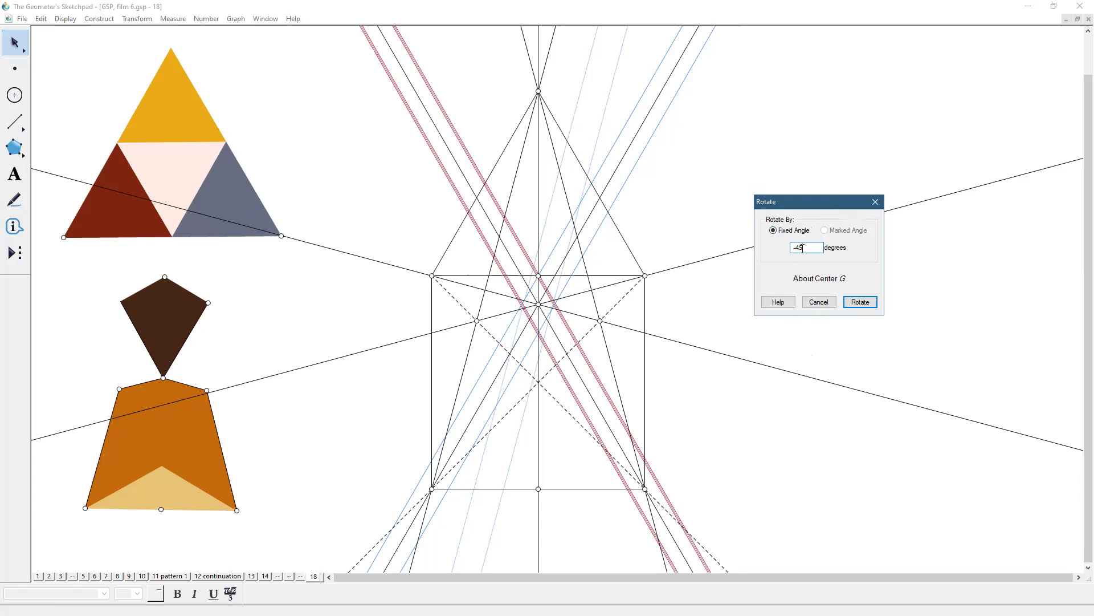
text(4)
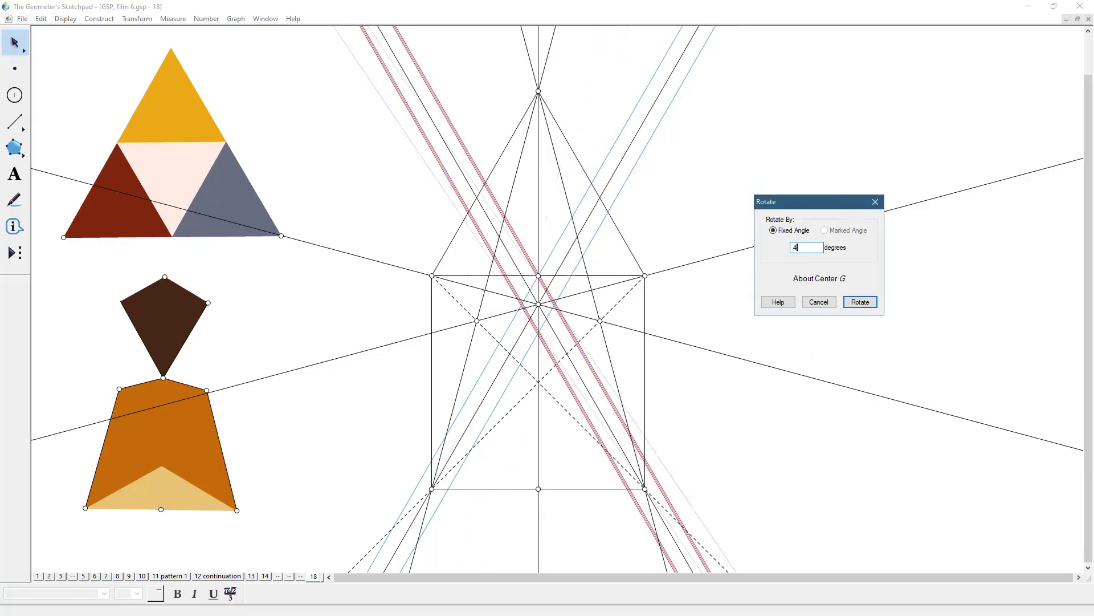
text(5)
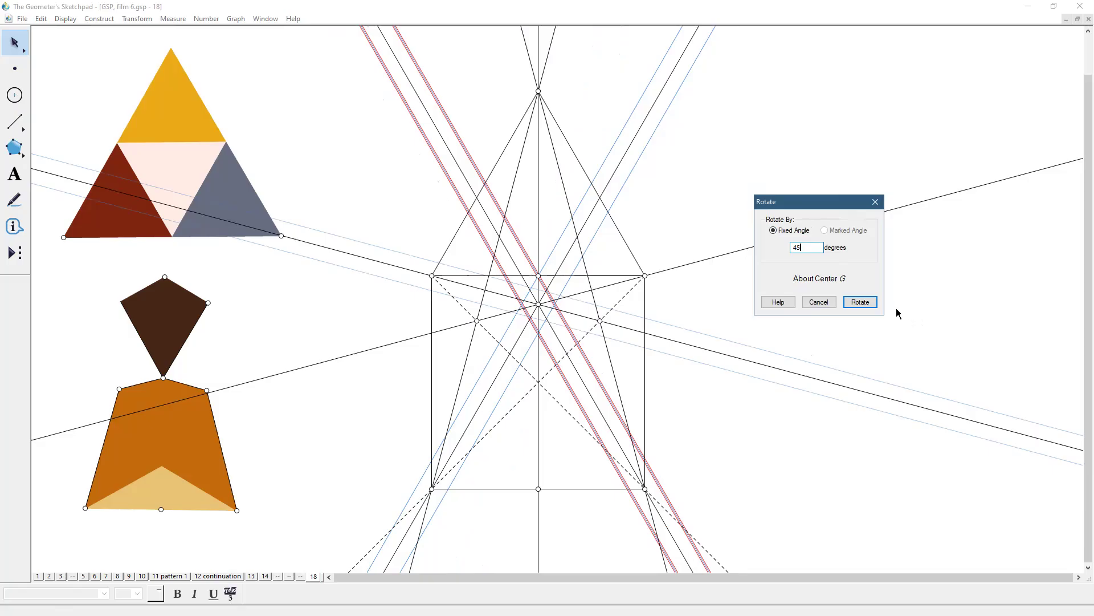
click(860, 302)
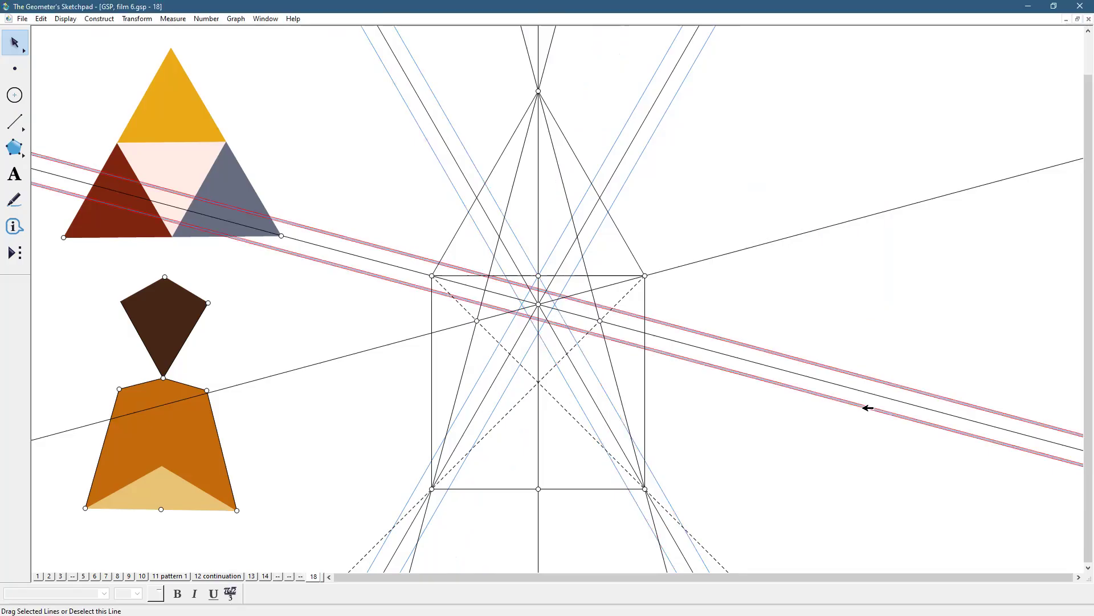
Reflect the rotated pair of blue lines across the square's dashed diagonal from its lower-left to its upper-right corner
click(743, 318)
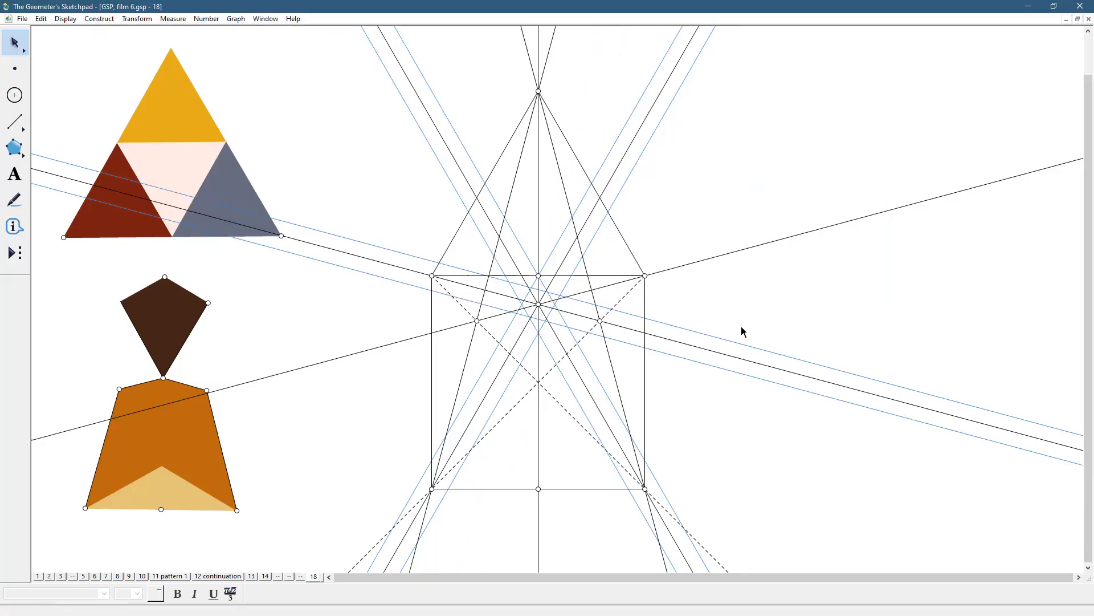
click(738, 340)
click(729, 368)
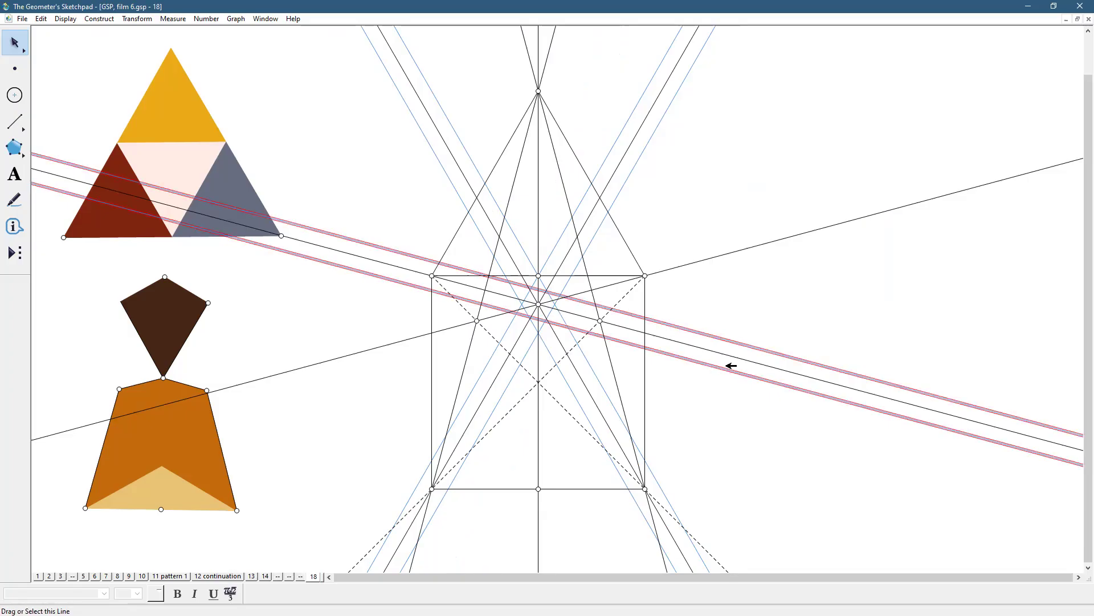
click(651, 299)
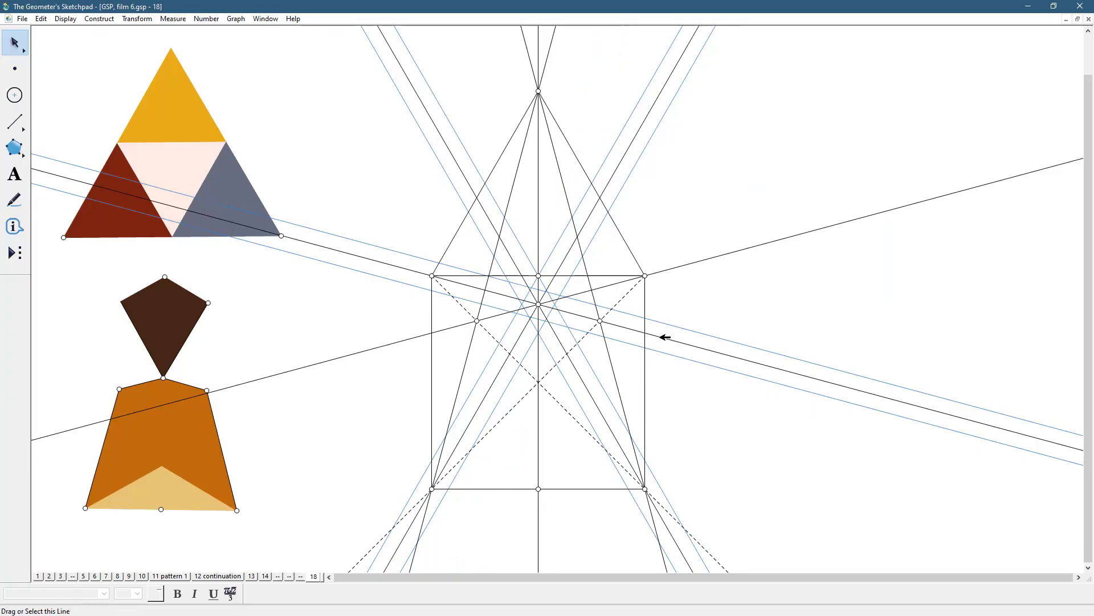
click(660, 337)
click(694, 299)
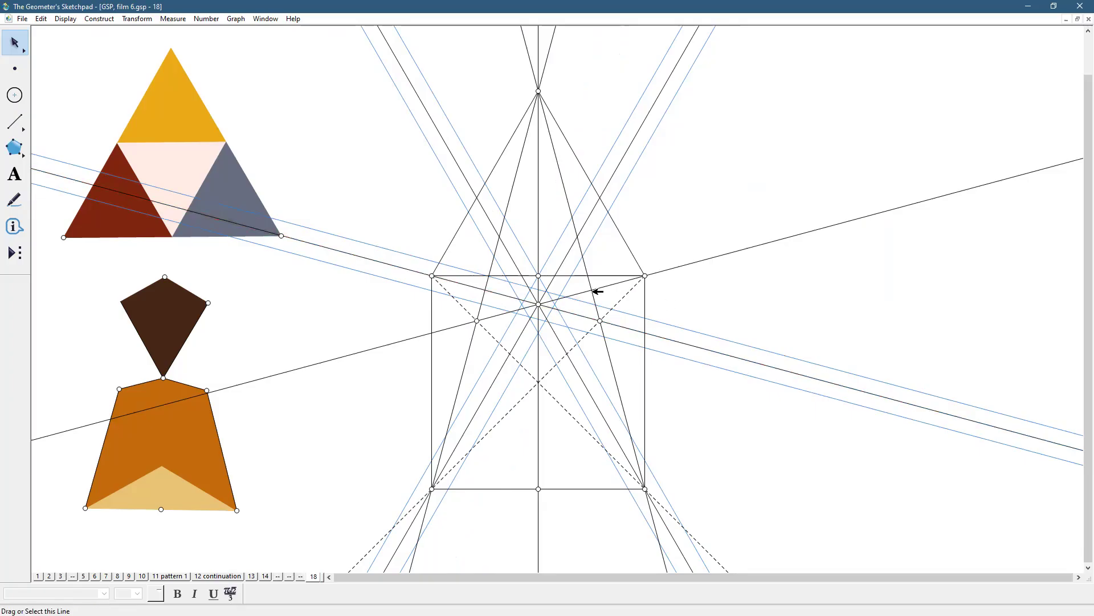
click(626, 295)
click(647, 308)
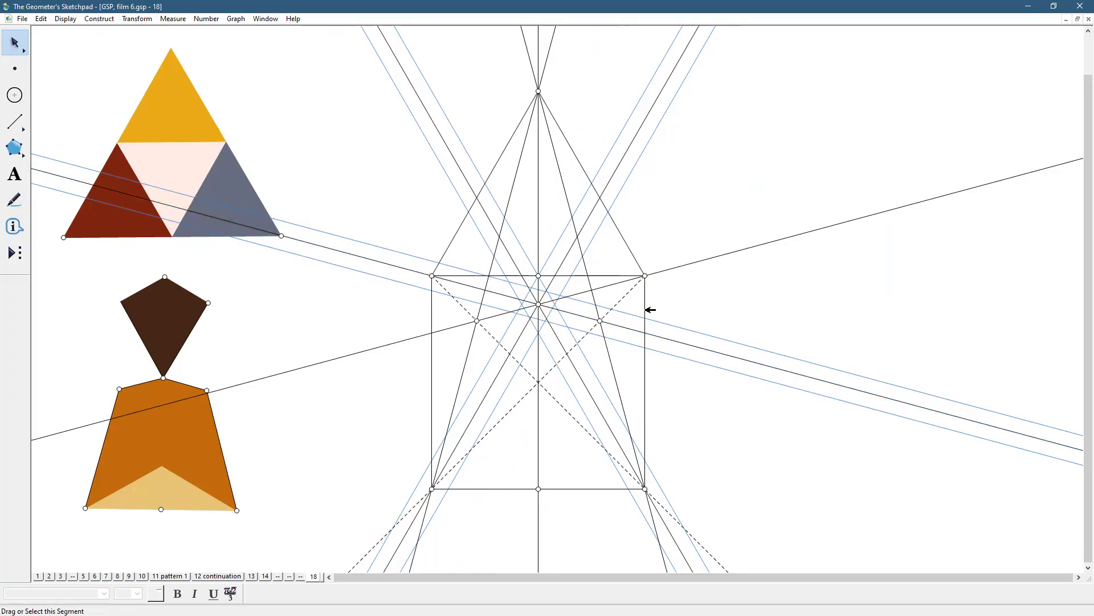
click(671, 324)
click(670, 353)
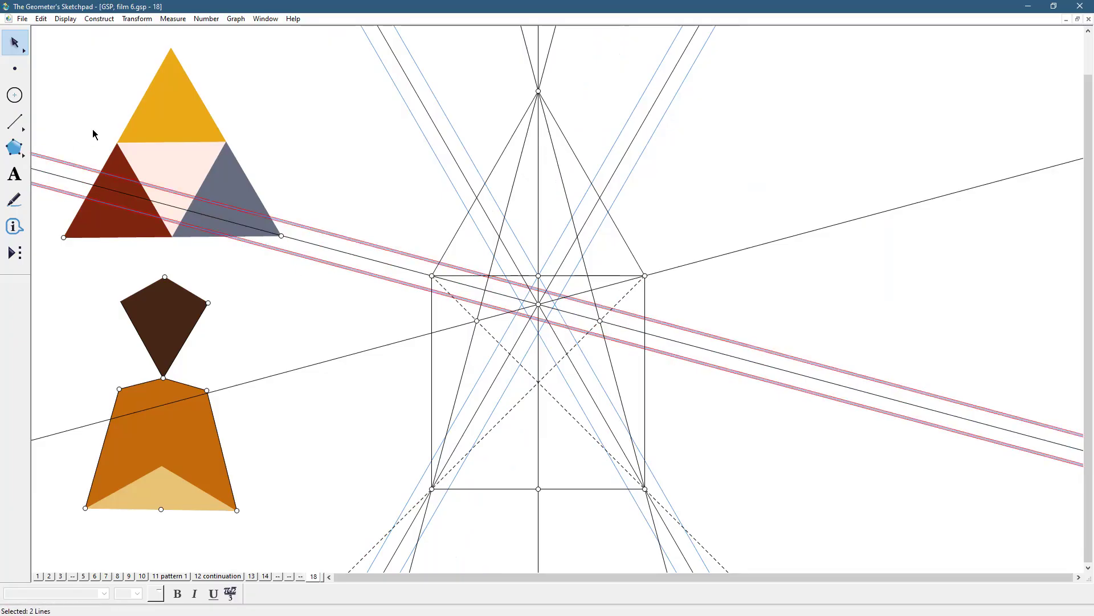
click(134, 20)
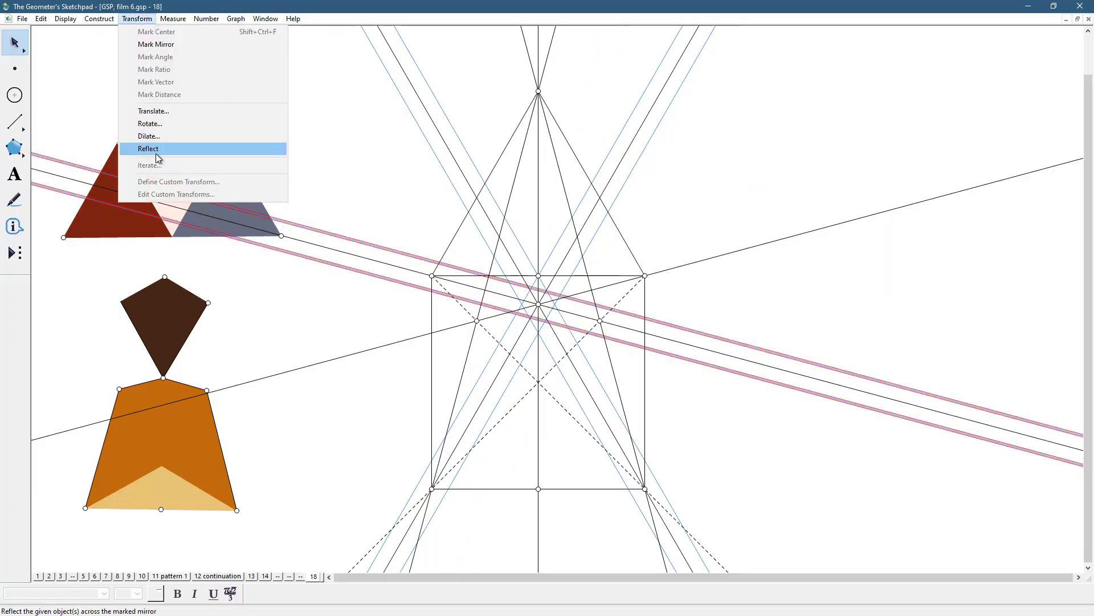
click(155, 149)
click(672, 434)
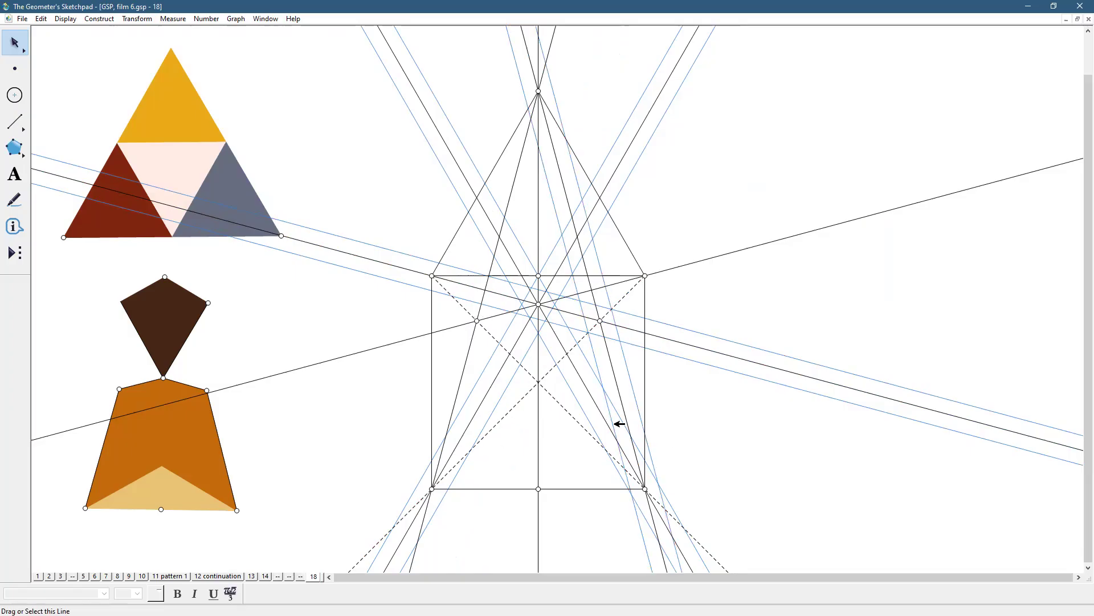
Move the whole square-and-triangle construction to the right, farther from the colored sample shapes
click(538, 438)
drag(540, 438, 632, 436)
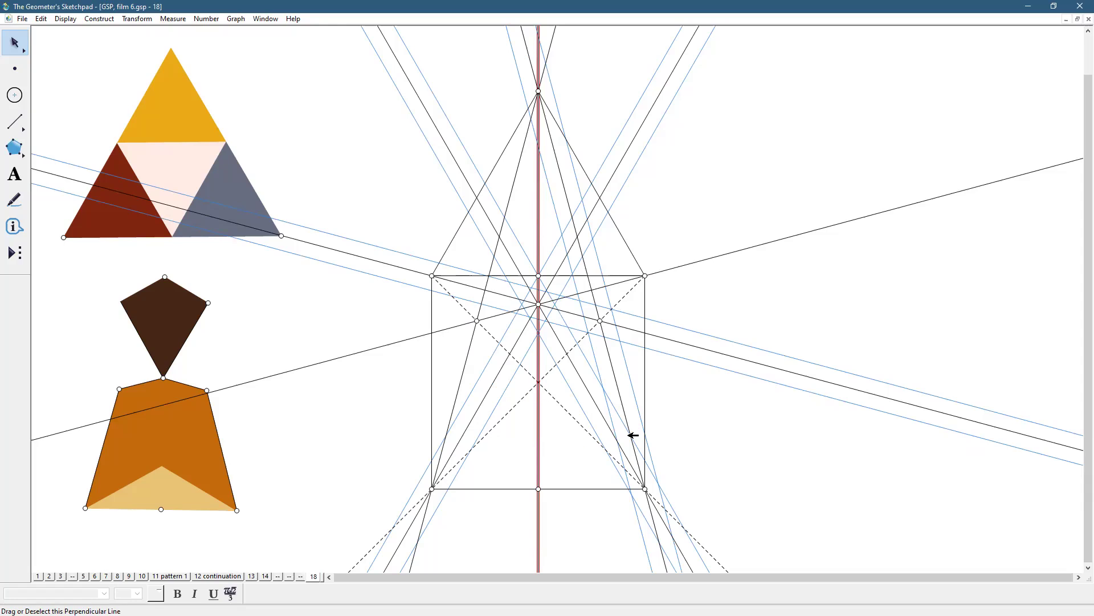
click(787, 428)
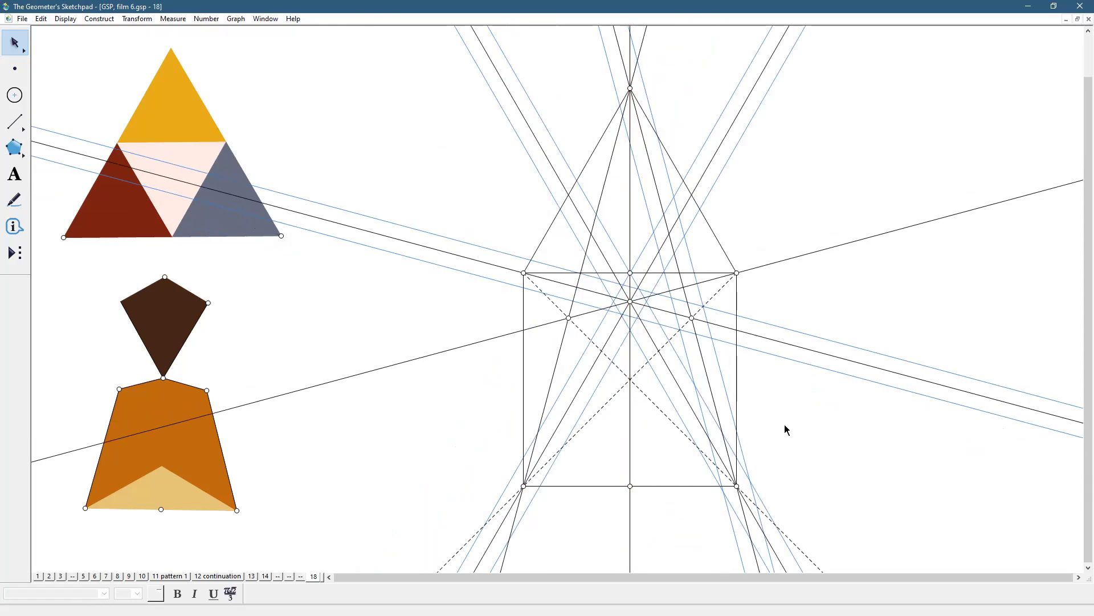
Reflect the pair of shallow blue lines sloping down to the right across the construction's vertical axis
click(782, 327)
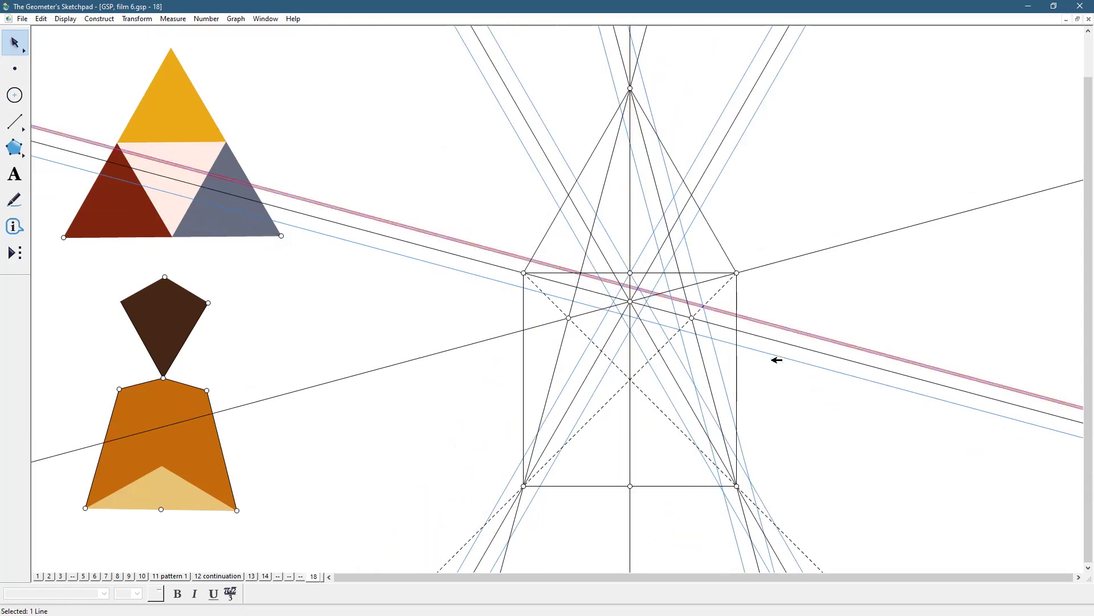
click(772, 354)
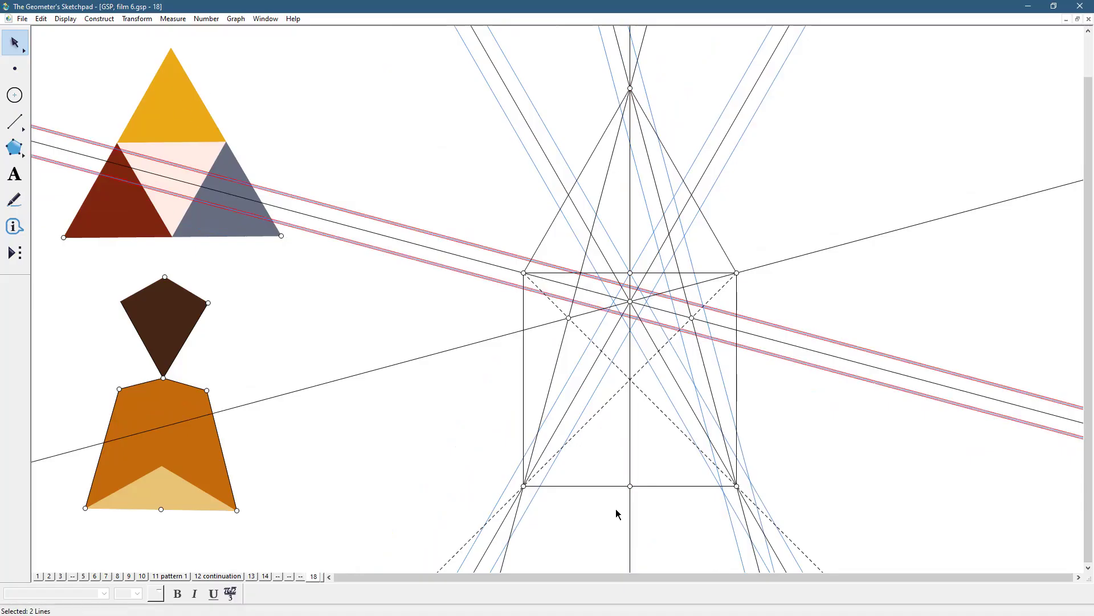
click(632, 459)
click(632, 458)
click(137, 19)
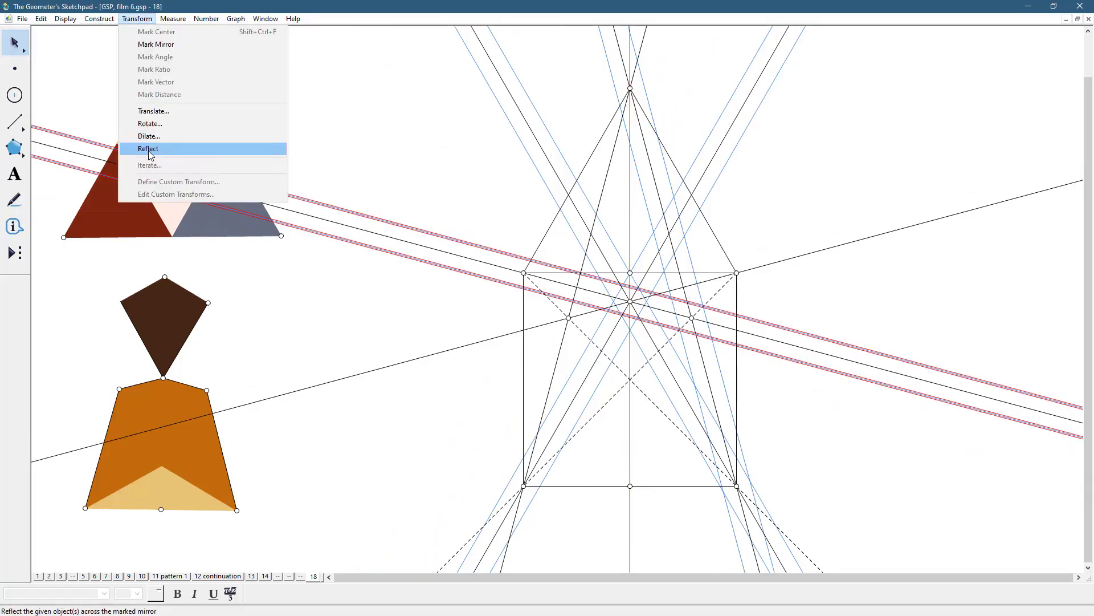
click(148, 148)
click(749, 394)
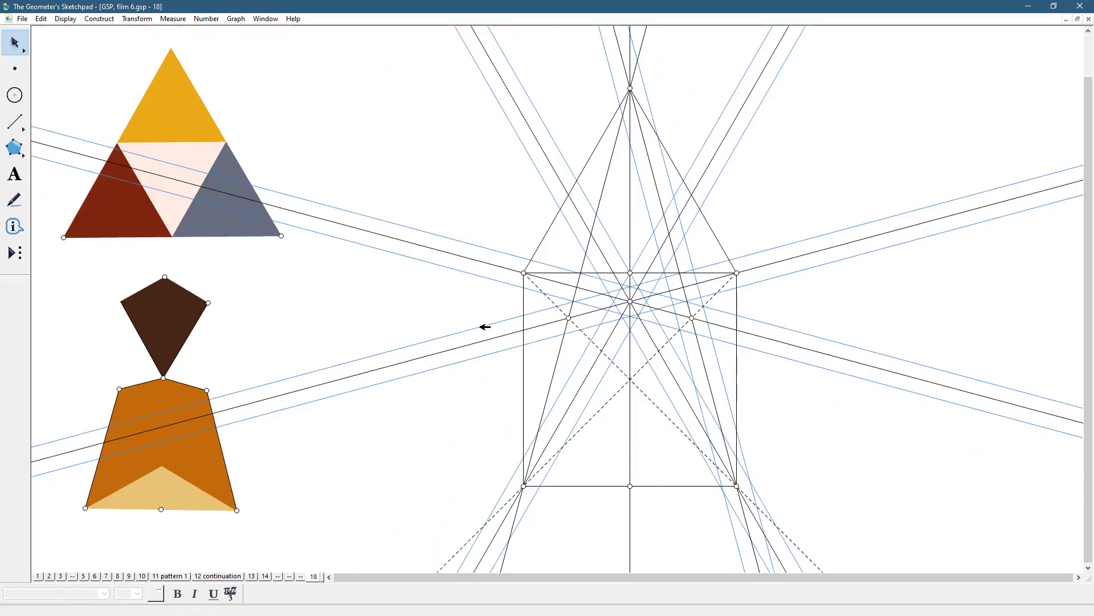
Reflect the pair of shallow blue lines sloping up to the right across the square's dashed diagonal from its upper-left to its lower-right corner
click(495, 352)
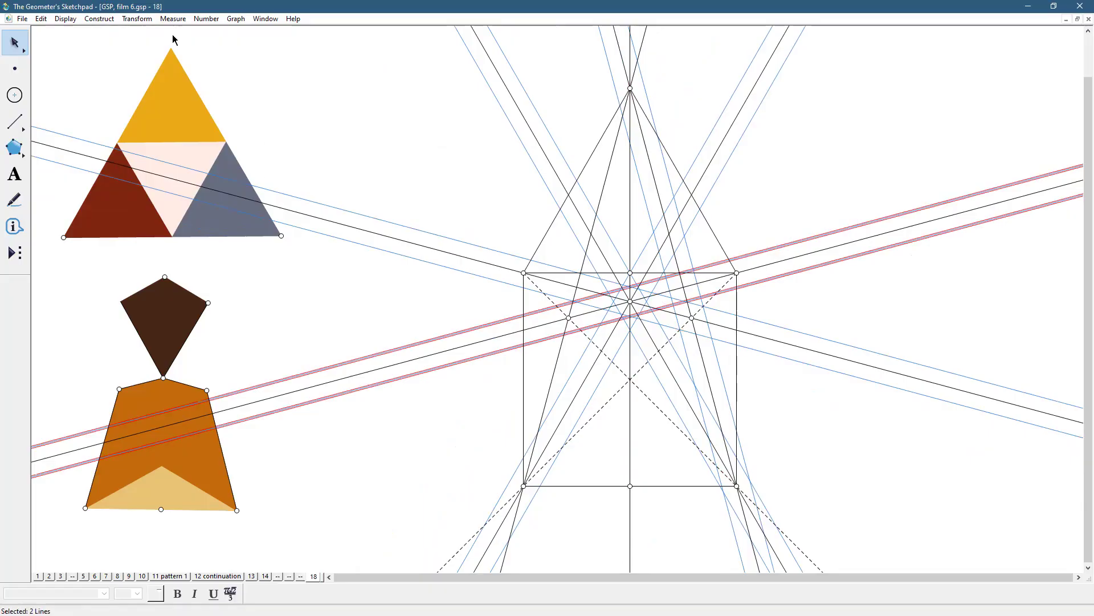
click(147, 21)
click(156, 149)
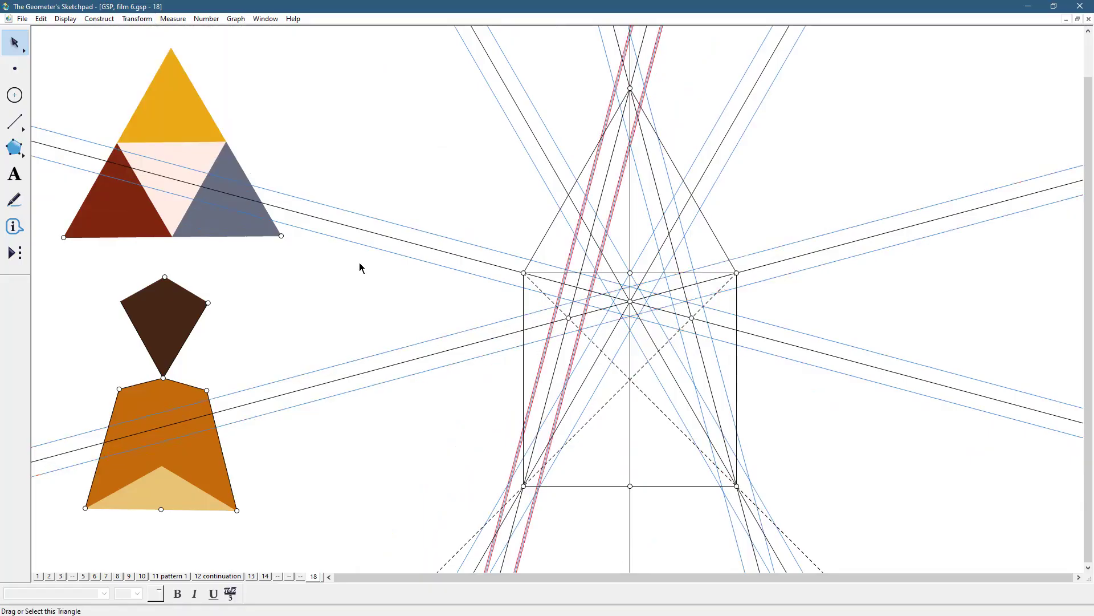
click(816, 426)
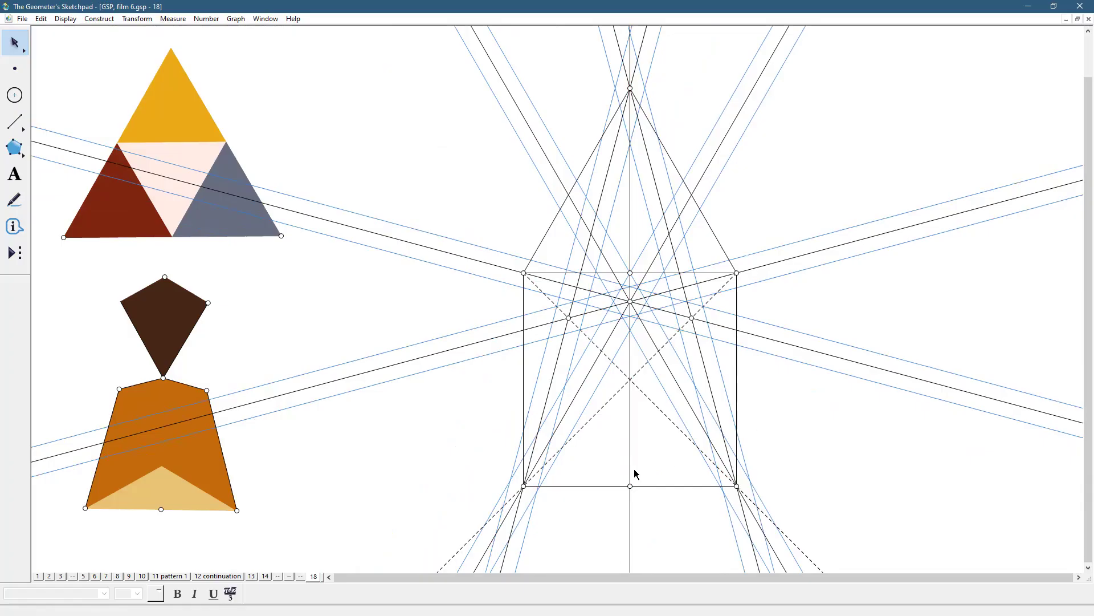
Move the construction slightly left, closer to the colored shapes, and add a duplicate of page 18 to the document
drag(642, 486, 588, 493)
click(726, 465)
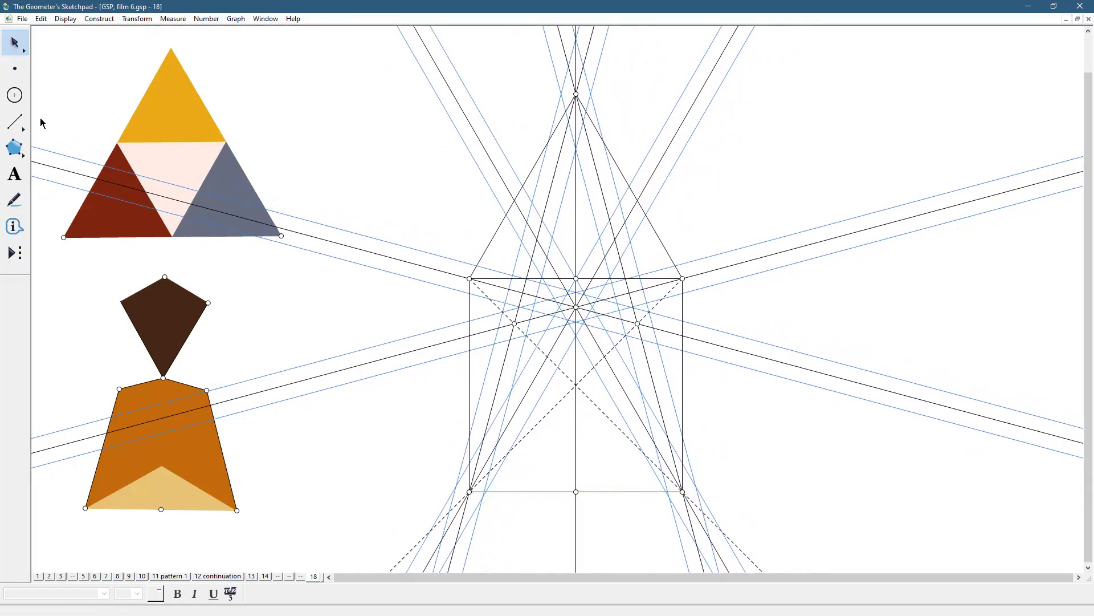
click(21, 19)
click(70, 133)
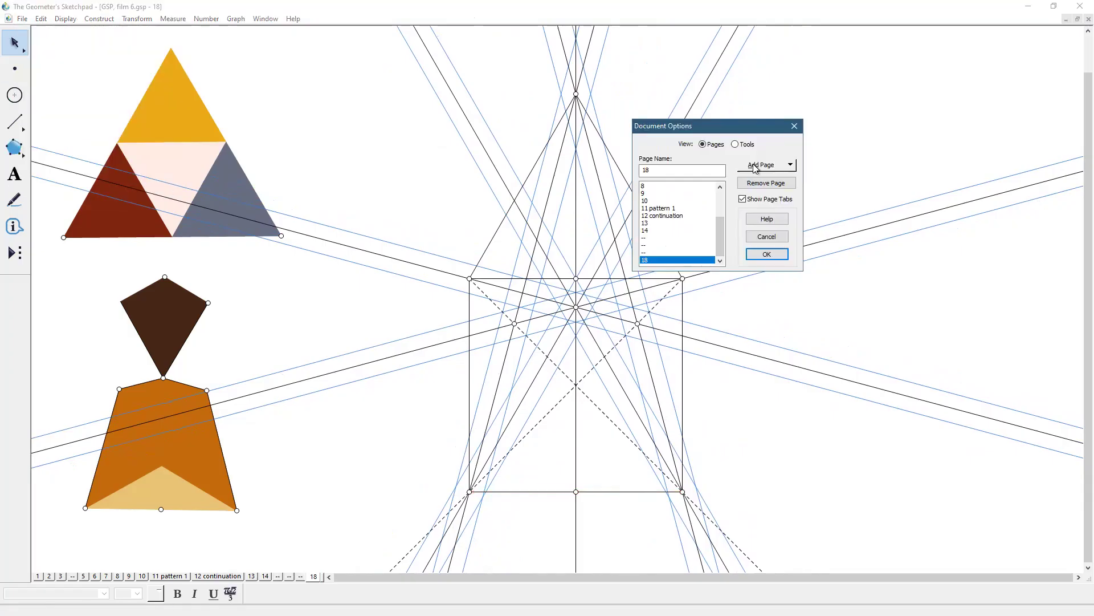
click(753, 165)
mouse_move(782, 200)
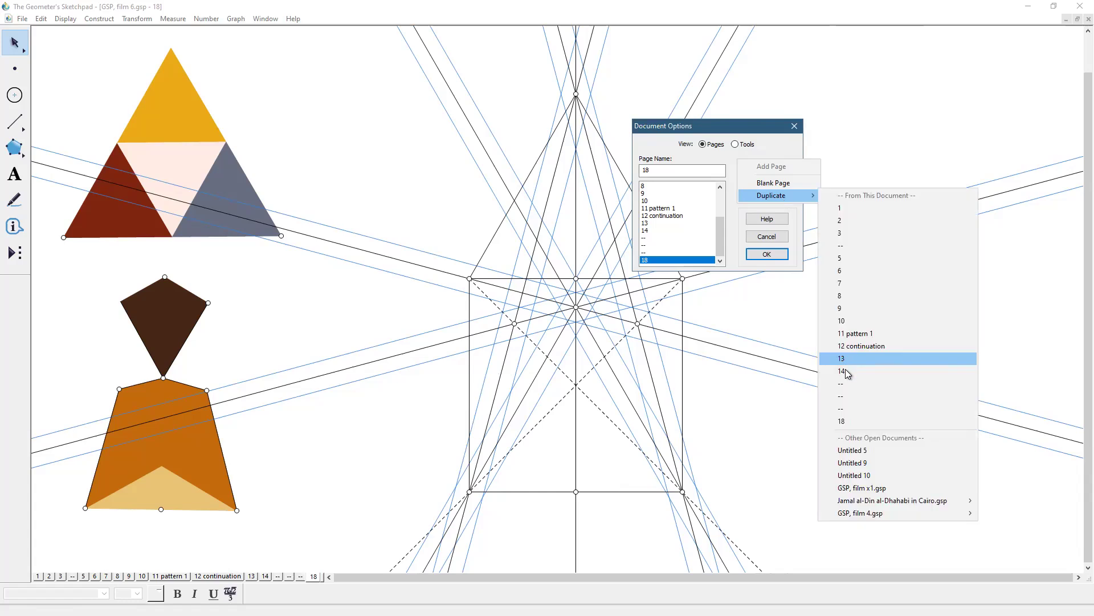
click(843, 422)
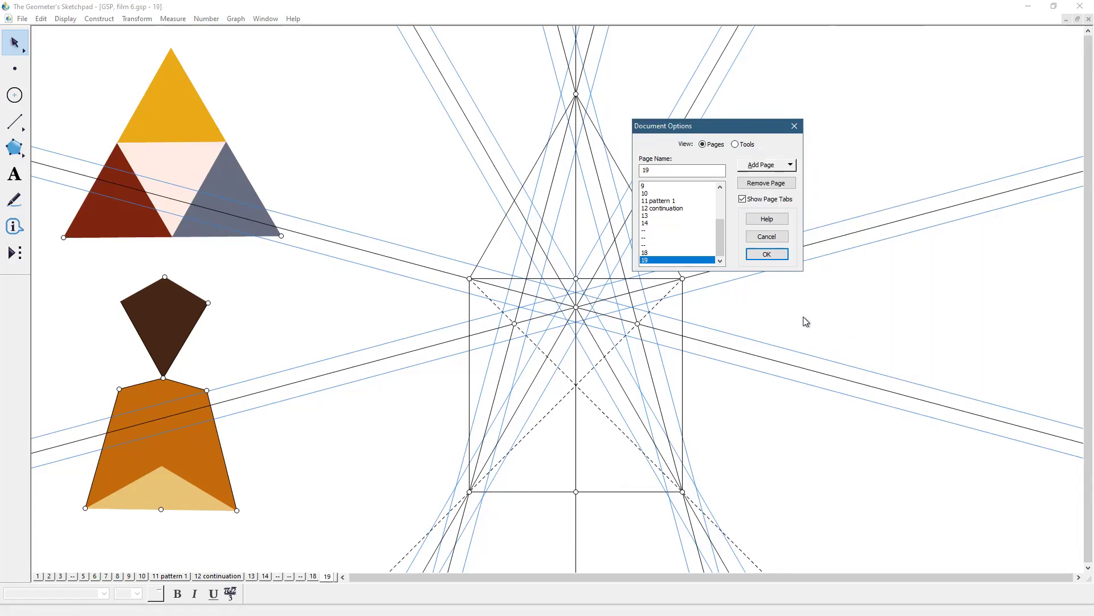
click(768, 254)
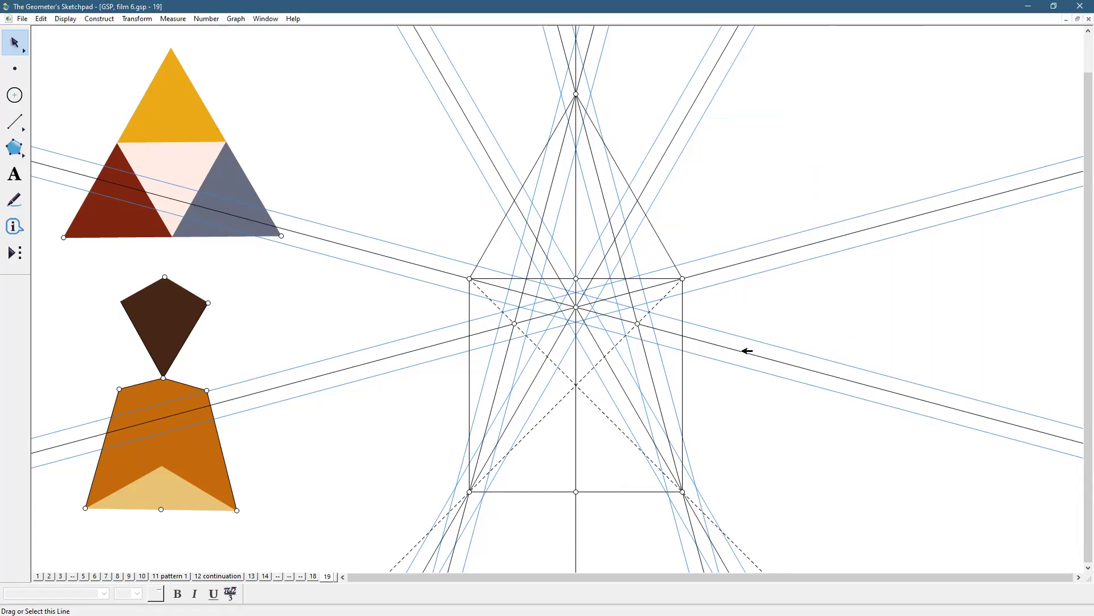
Hide the six black lines running midway between the paired blue guide lines
click(747, 351)
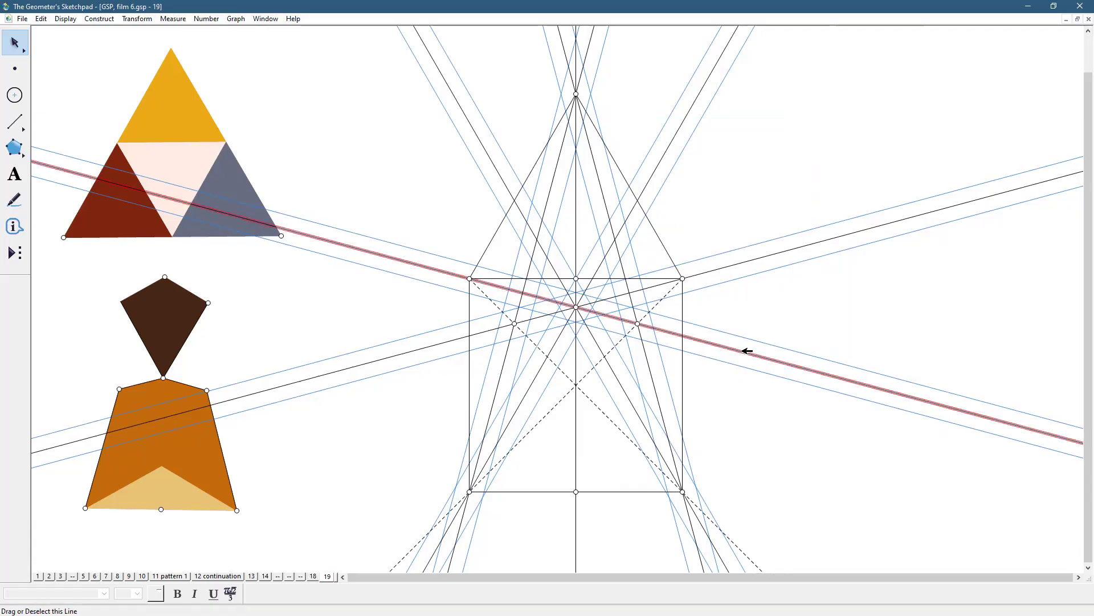
click(745, 263)
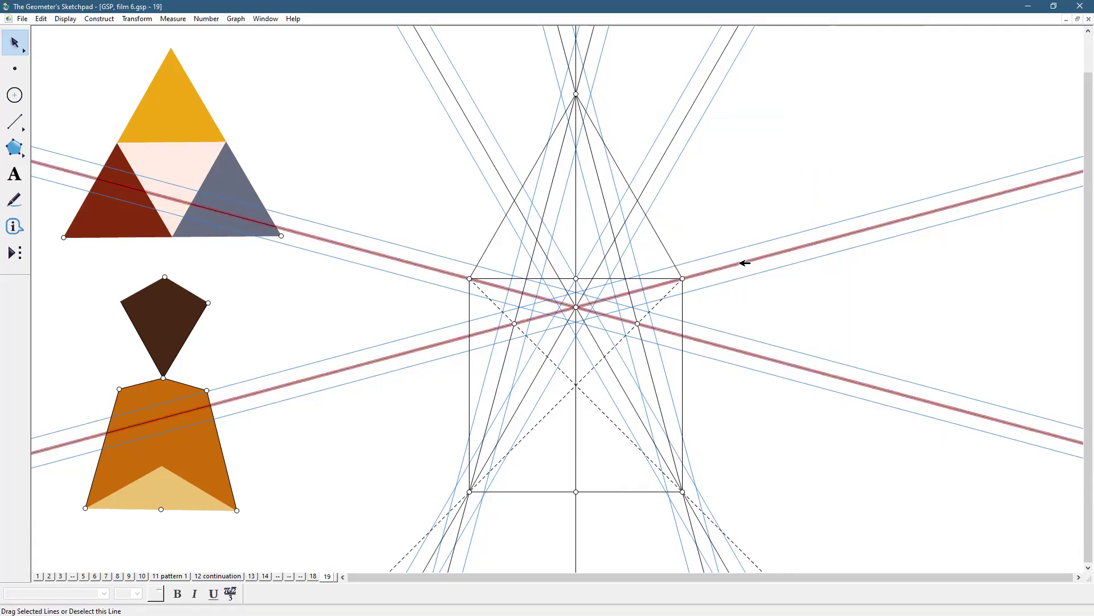
click(506, 178)
click(557, 199)
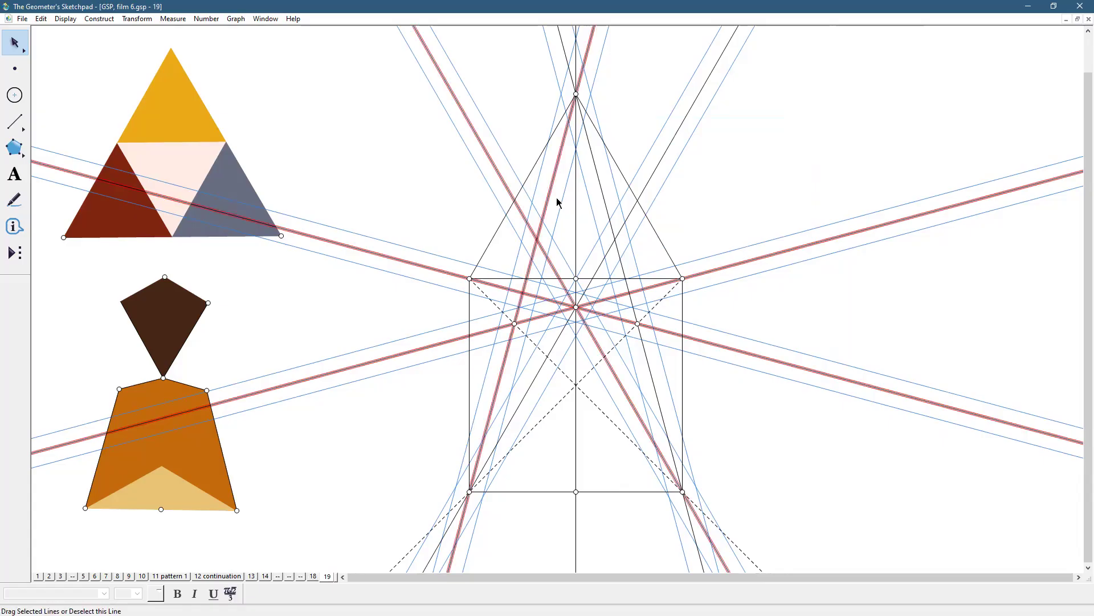
click(637, 209)
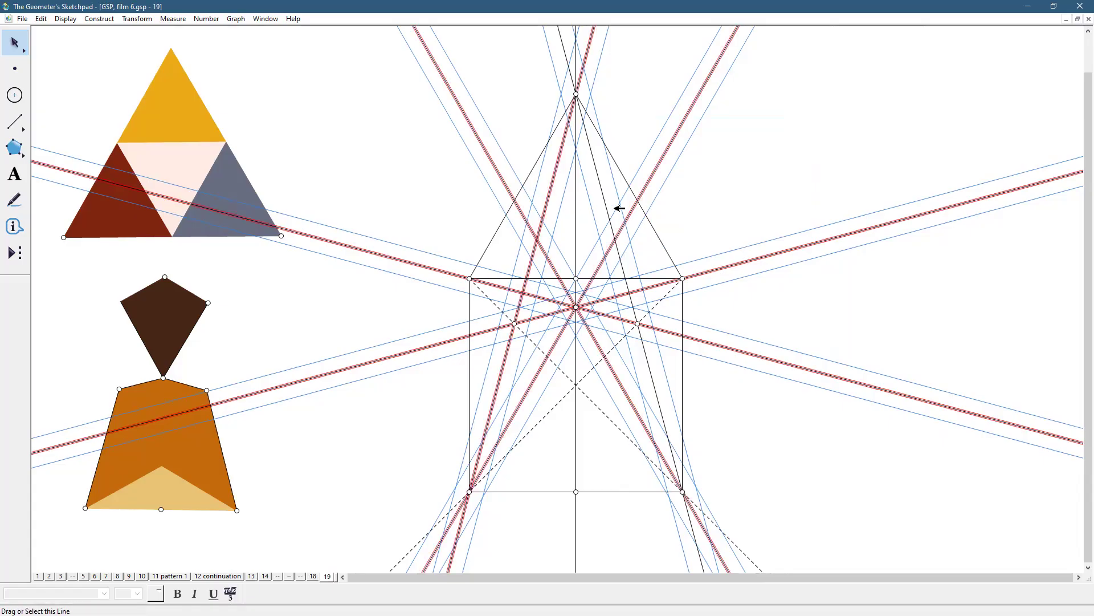
click(610, 204)
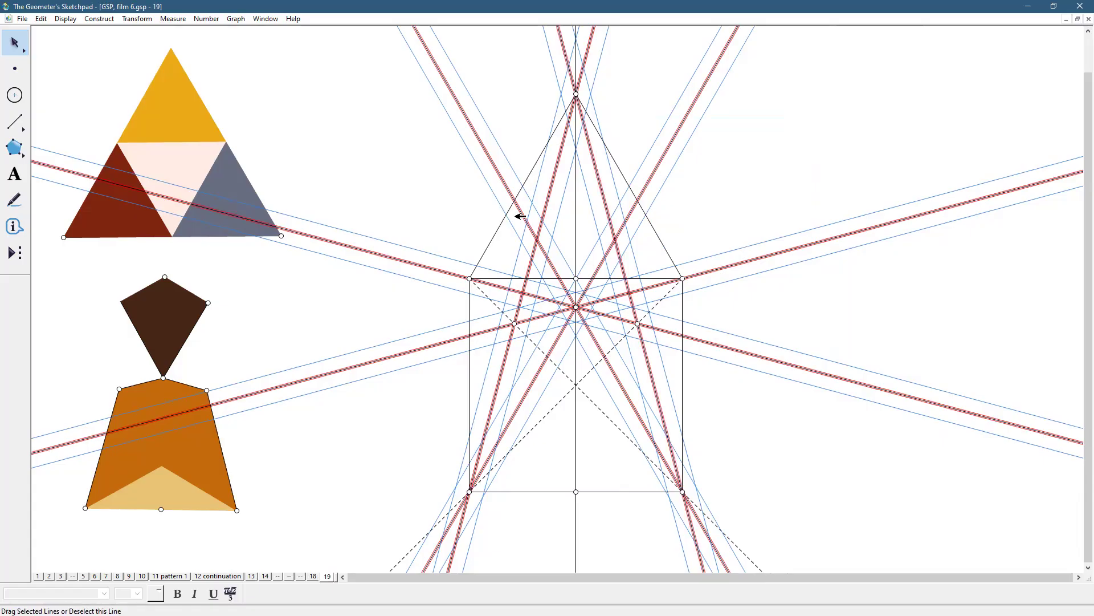
click(66, 19)
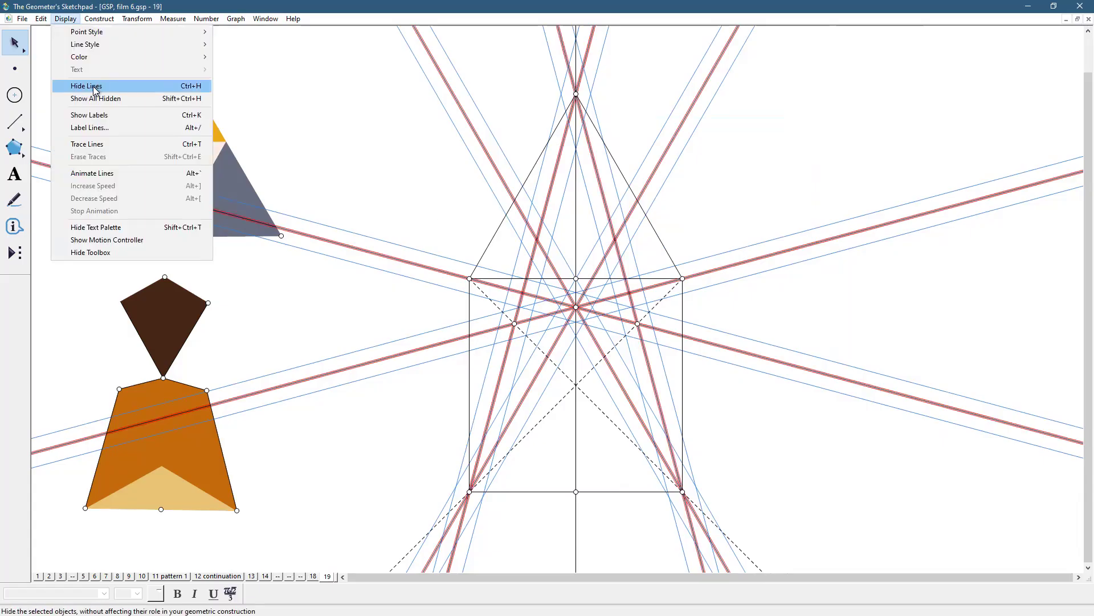
click(94, 86)
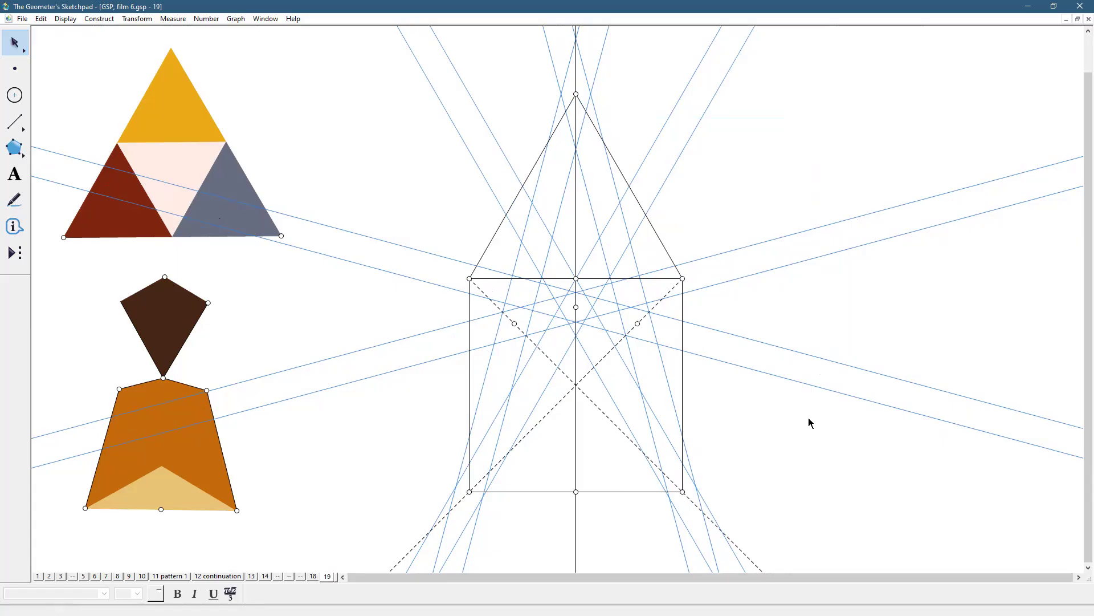
Draw a medium-thickness segment from the guide line's crossing on the triangle's left side to the midpoint of the square's top edge
click(15, 121)
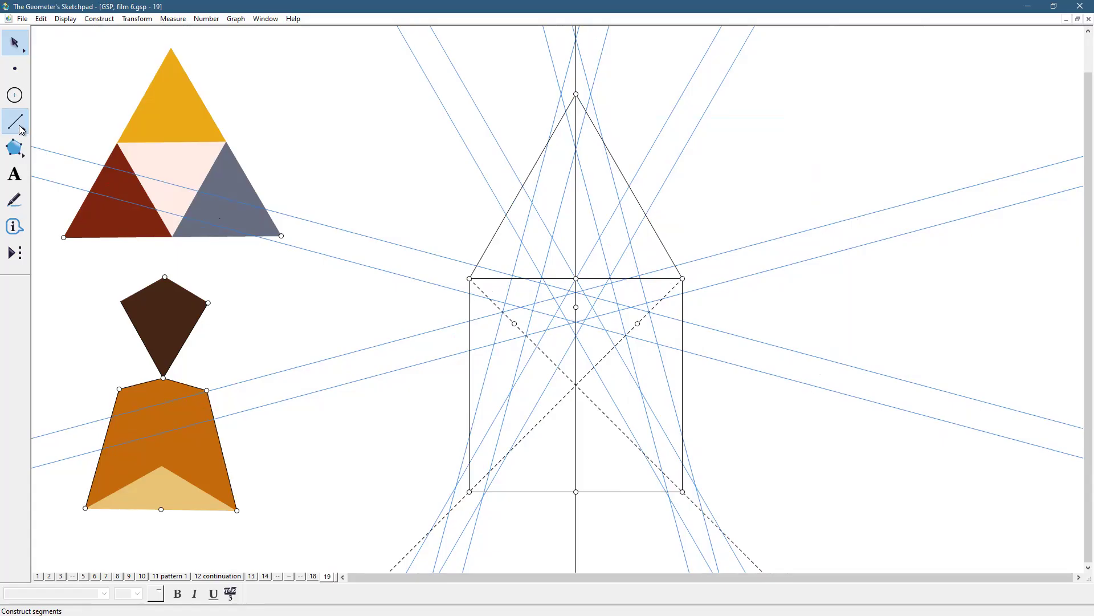
click(530, 208)
click(522, 188)
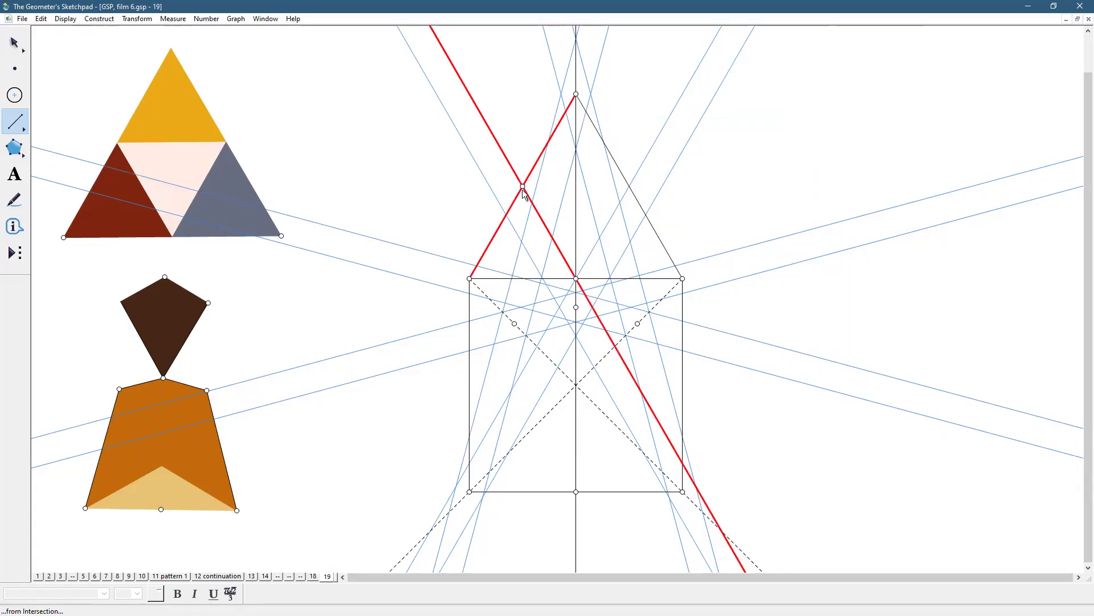
click(576, 279)
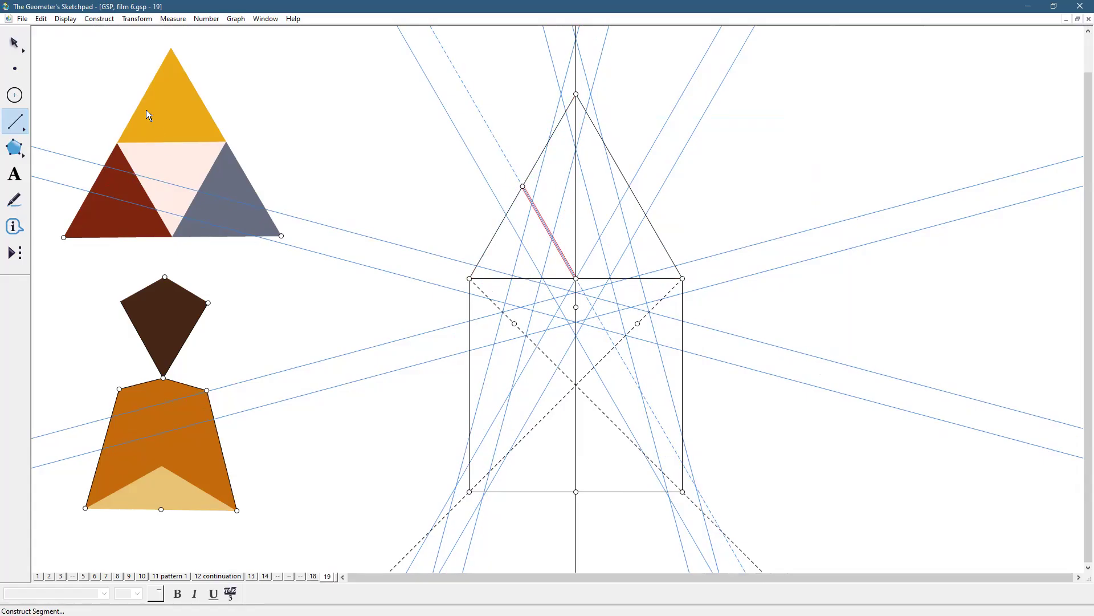
click(65, 19)
mouse_move(91, 43)
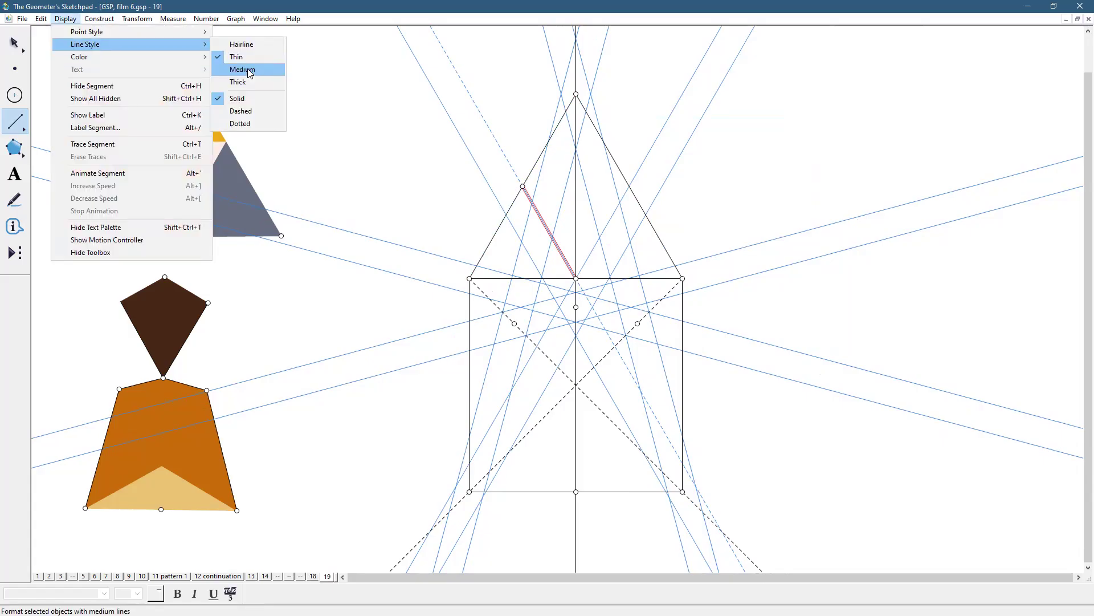
click(247, 68)
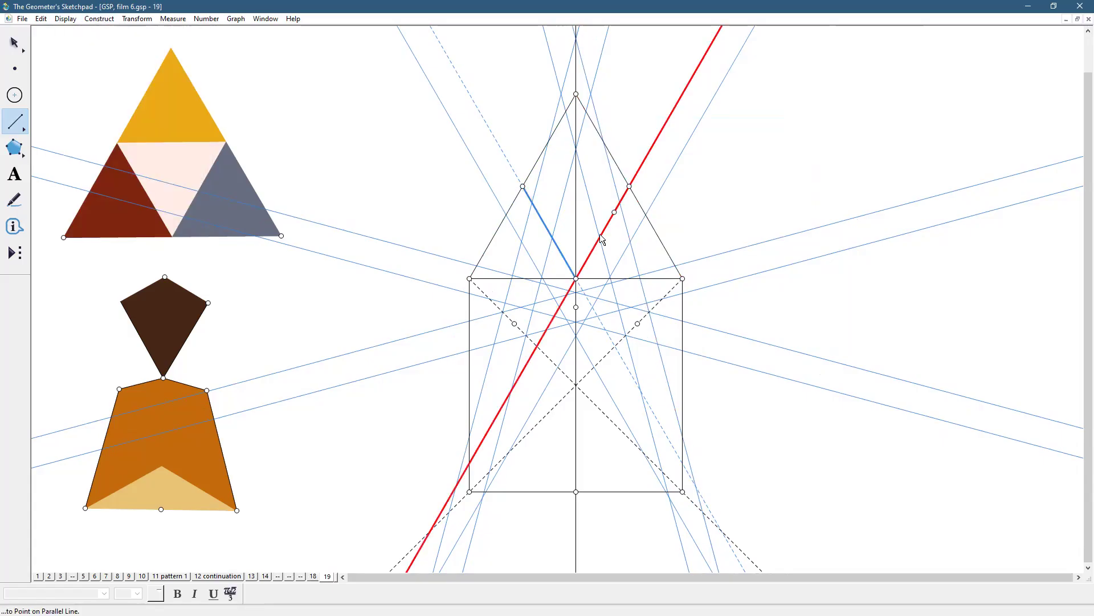
Draw the mirrored inner segment in the triangle, plus the left outer chain from the triangle's left side through the diagonal to the square's left side
mouse_move(630, 187)
mouse_down()
mouse_move(575, 279)
mouse_move(523, 187)
mouse_up()
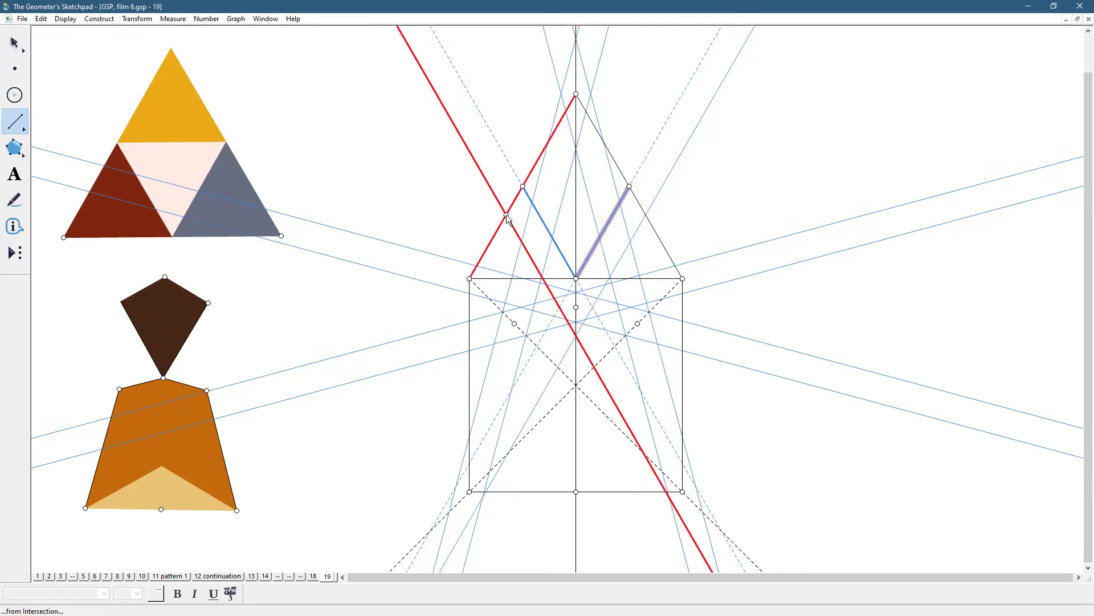
mouse_move(508, 217)
mouse_down()
mouse_move(554, 298)
mouse_move(503, 311)
mouse_up()
drag(474, 420, 469, 437)
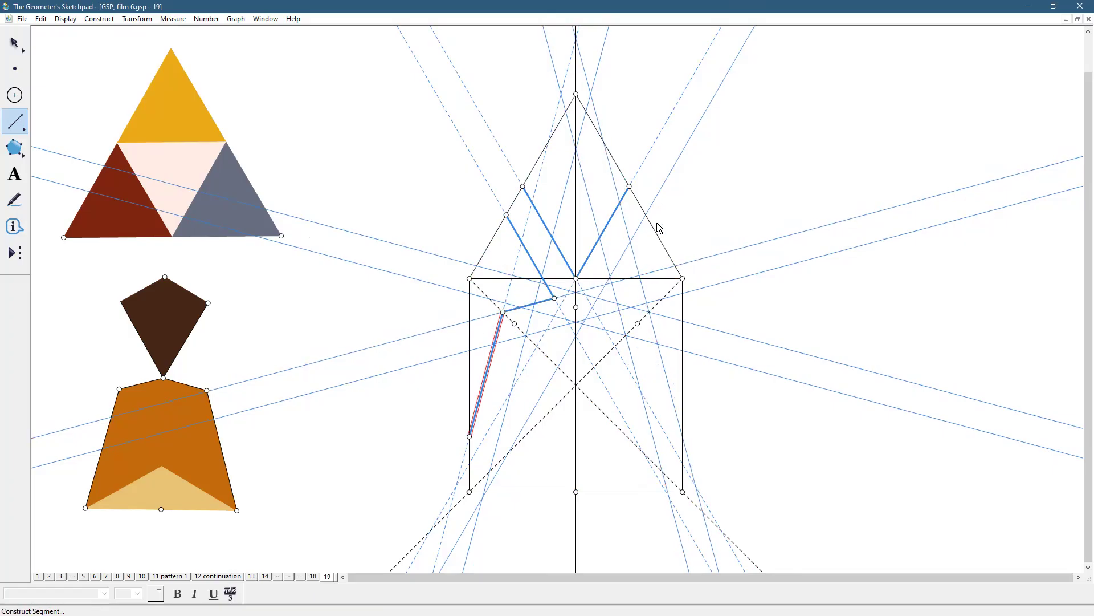
Draw the matching right outer chain from the triangle's right side, bending through the dashed diagonal, to the square's right side
drag(645, 216, 610, 279)
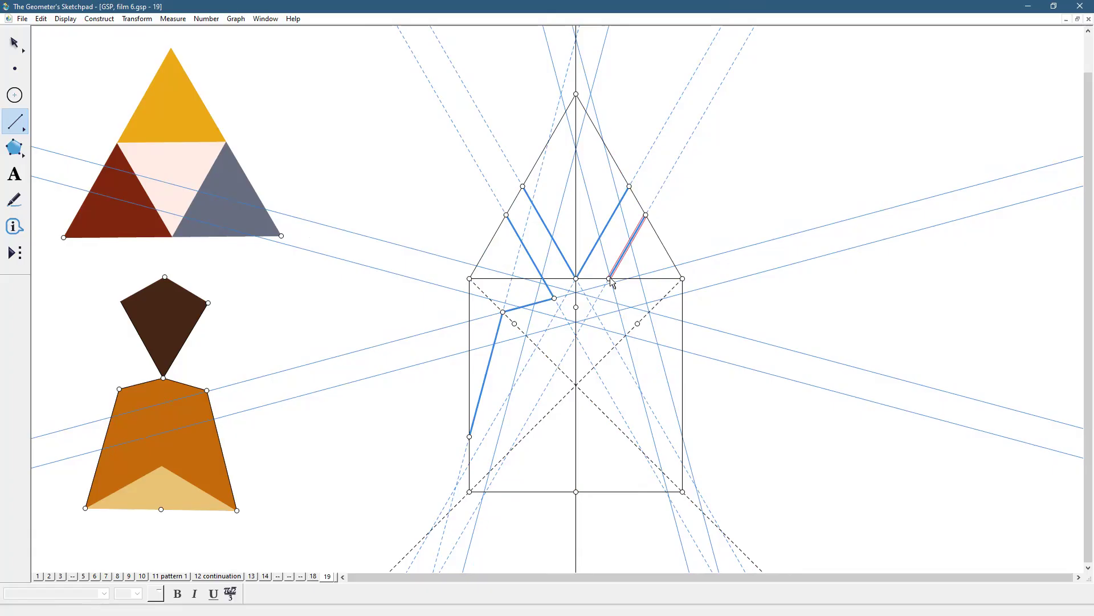
key(ctrl+z)
mouse_move(645, 215)
mouse_down()
mouse_move(596, 296)
mouse_move(649, 311)
mouse_move(683, 436)
mouse_up()
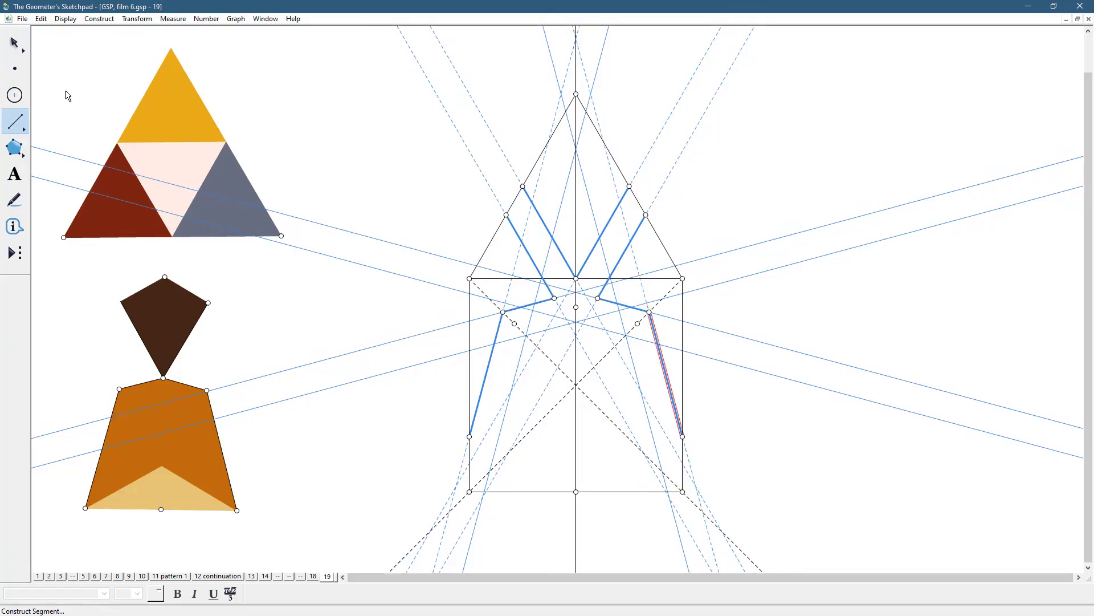
Hide the two dashed guide lines that carry the outer chains' segments inside the triangle
click(14, 42)
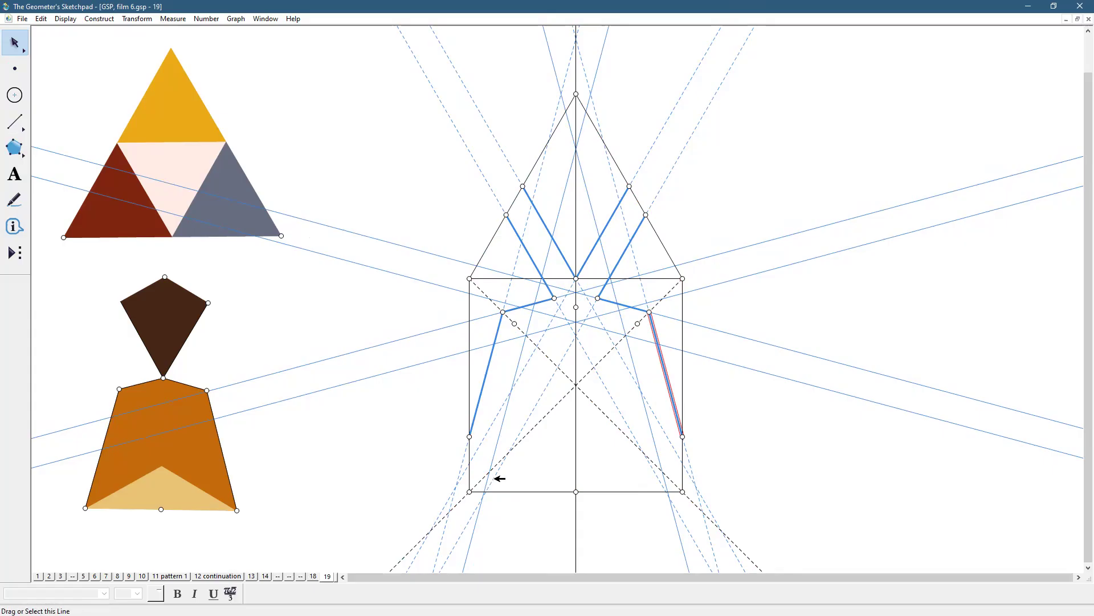
click(498, 475)
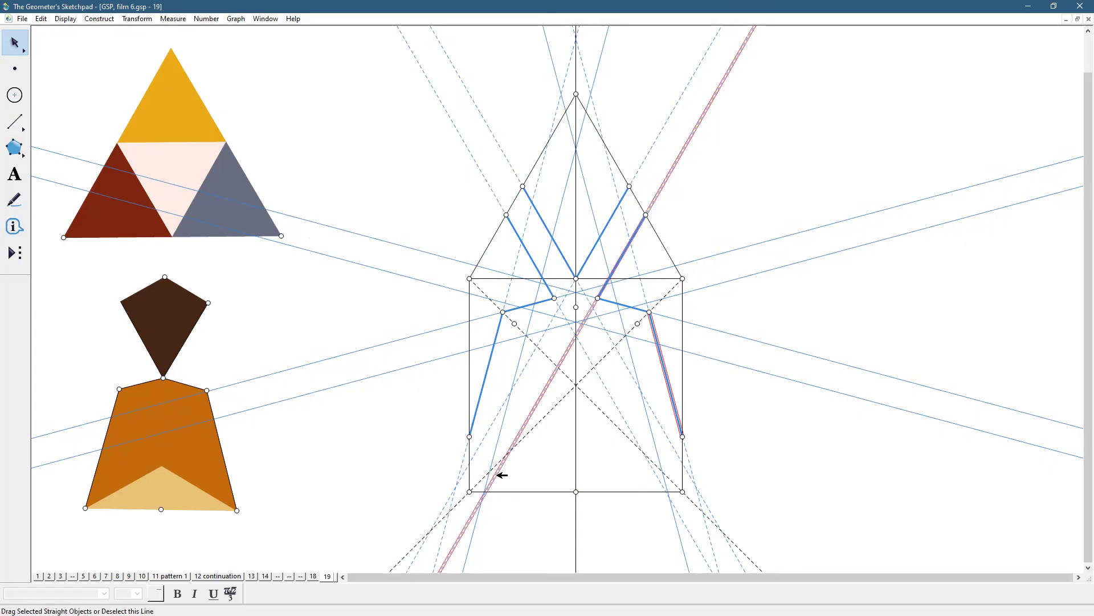
click(630, 426)
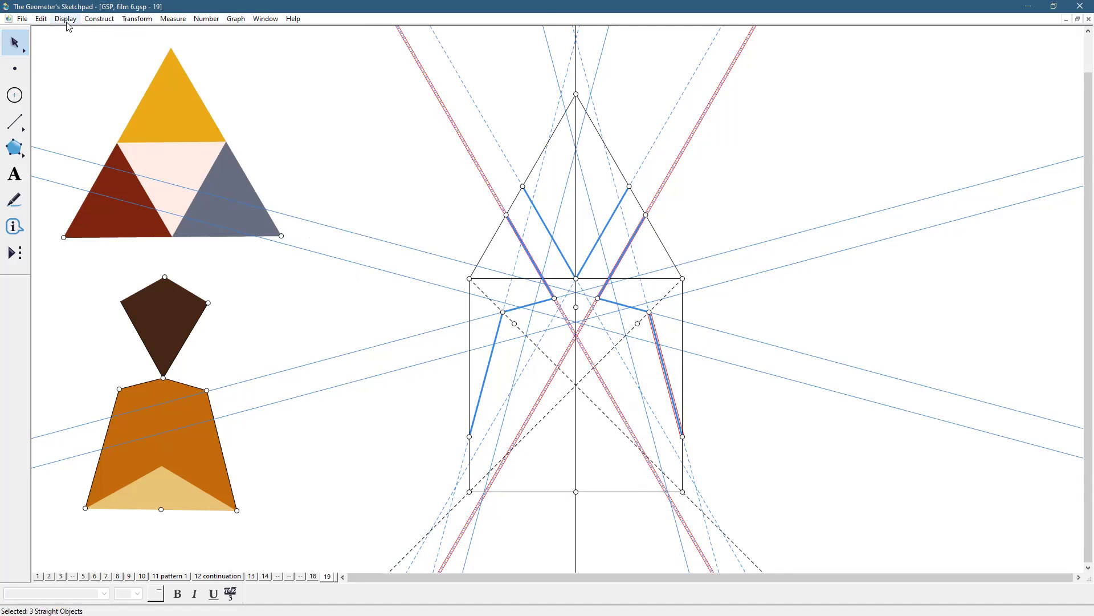
click(96, 83)
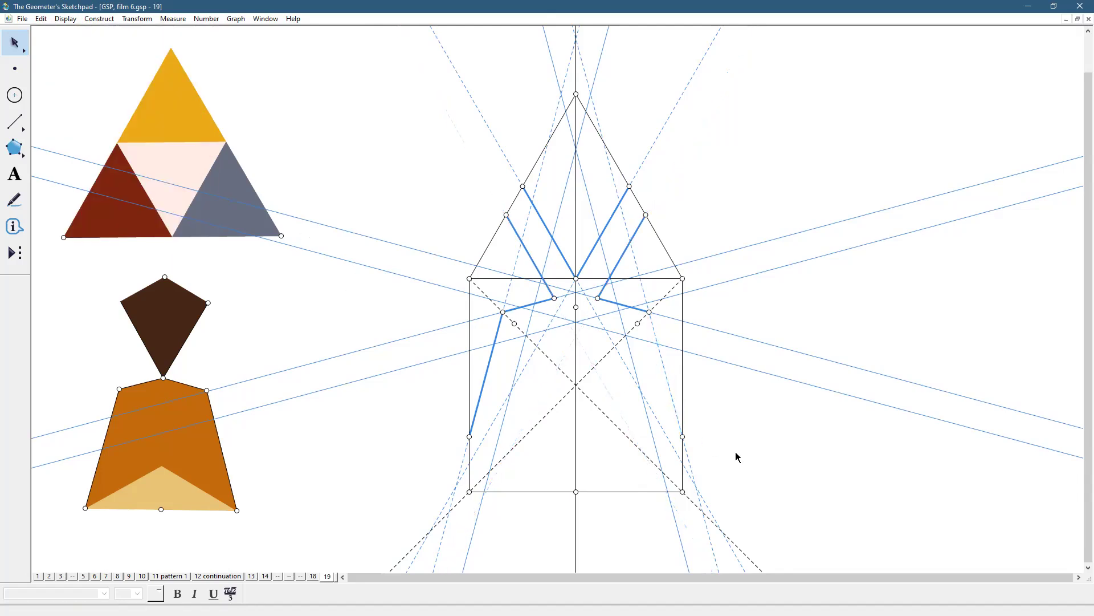
Draw the inner outline from the vertical axis, bending at each dashed diagonal, down to the square's bottom edge on both sides
click(7, 122)
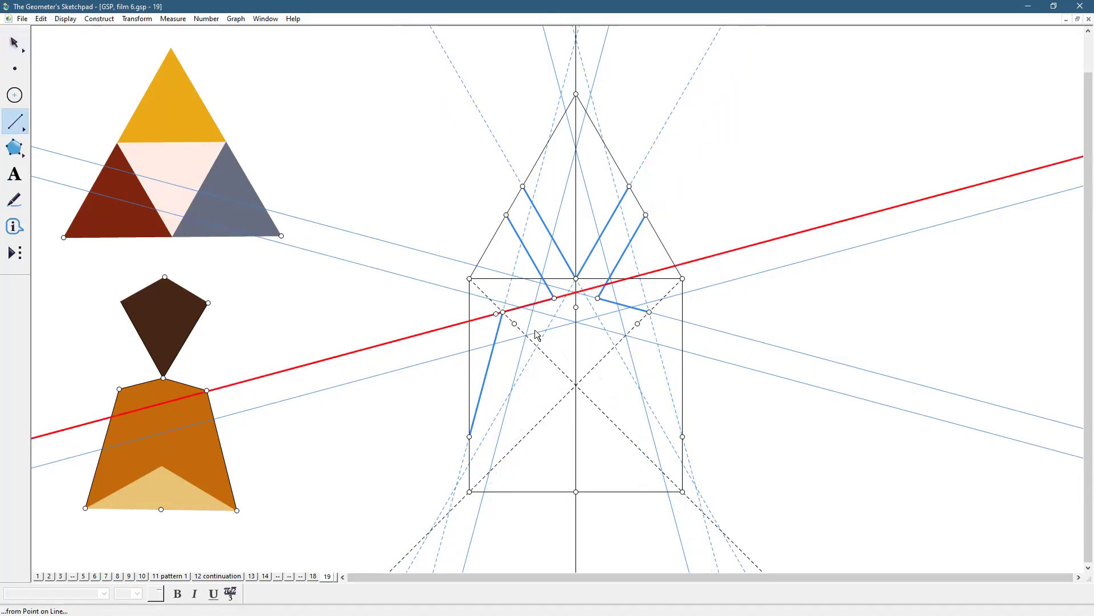
drag(576, 323, 526, 335)
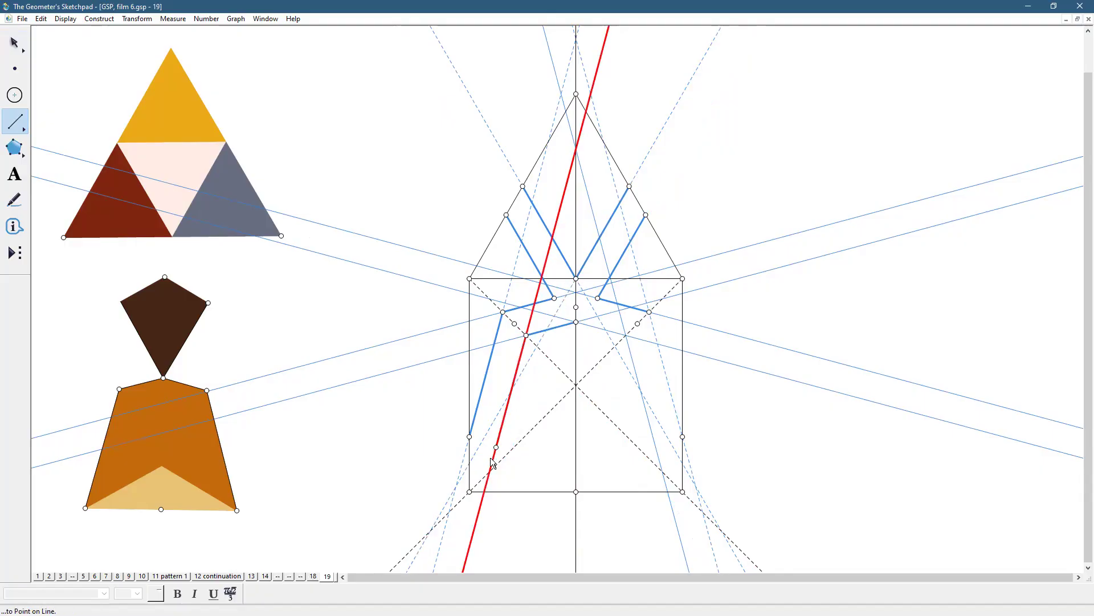
mouse_move(483, 491)
mouse_down()
mouse_move(526, 335)
mouse_move(587, 324)
mouse_move(626, 337)
mouse_up()
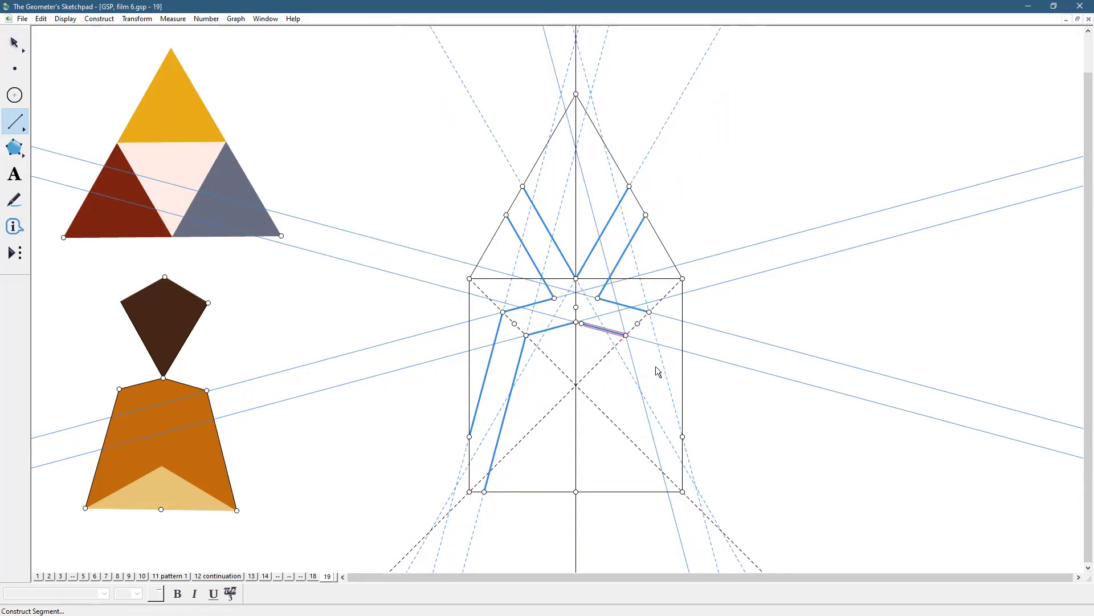
key(ctrl+z)
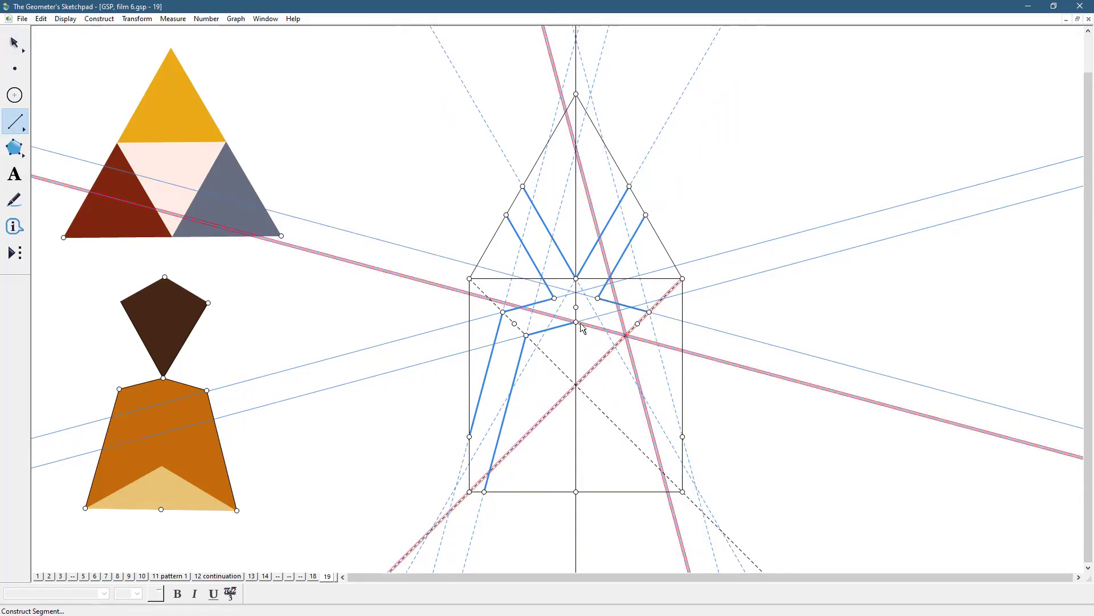
drag(576, 322, 670, 492)
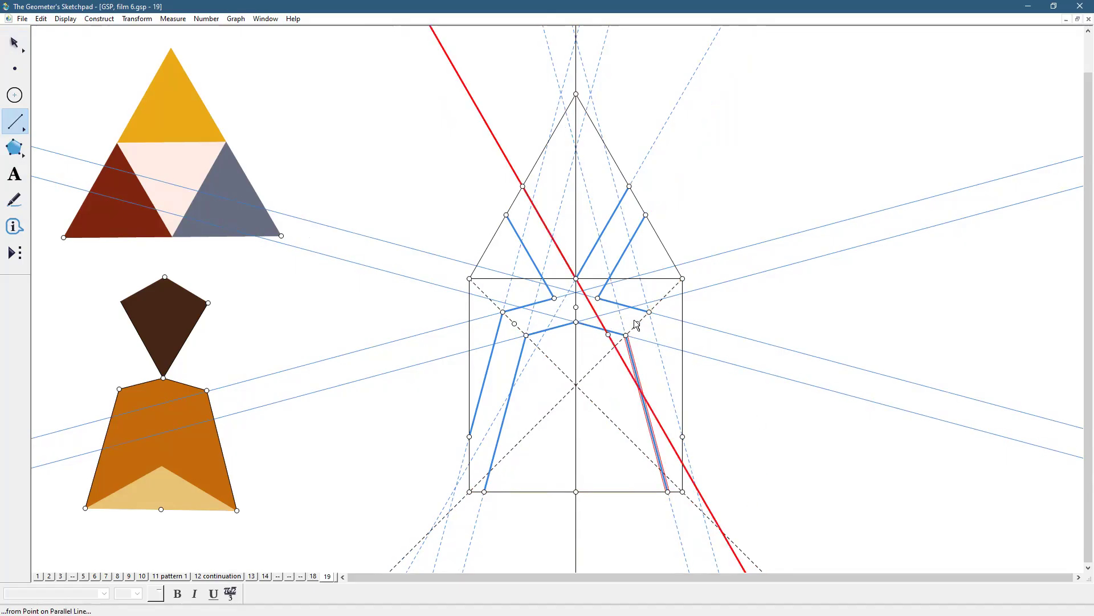
Redraw the missing outer segment from the right bend on the dashed diagonal to the square's right side, leaving nothing selected
drag(650, 313, 682, 436)
click(14, 42)
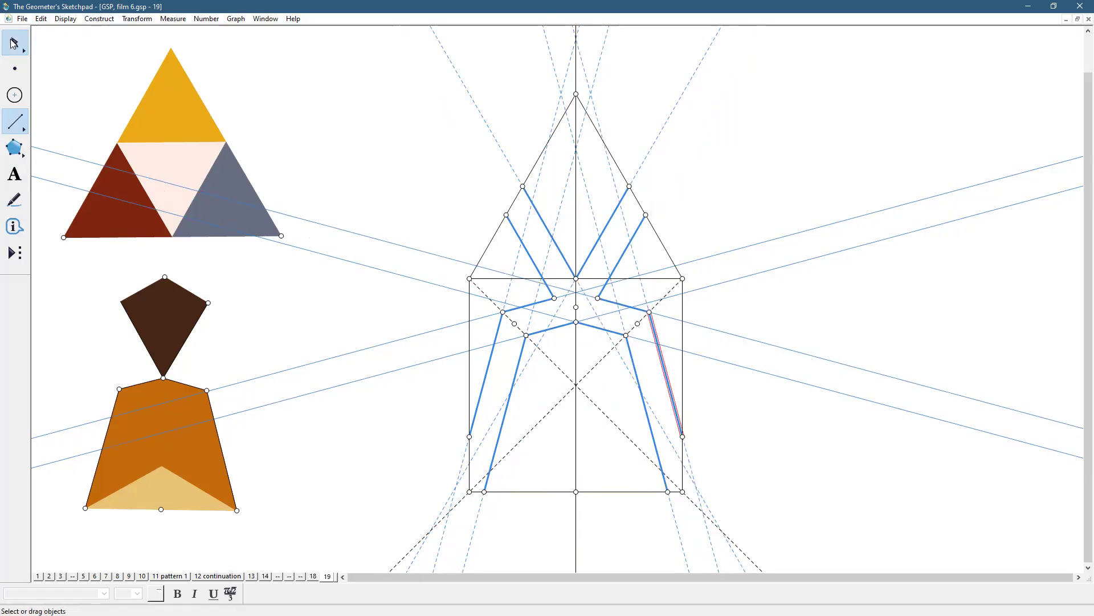
click(804, 281)
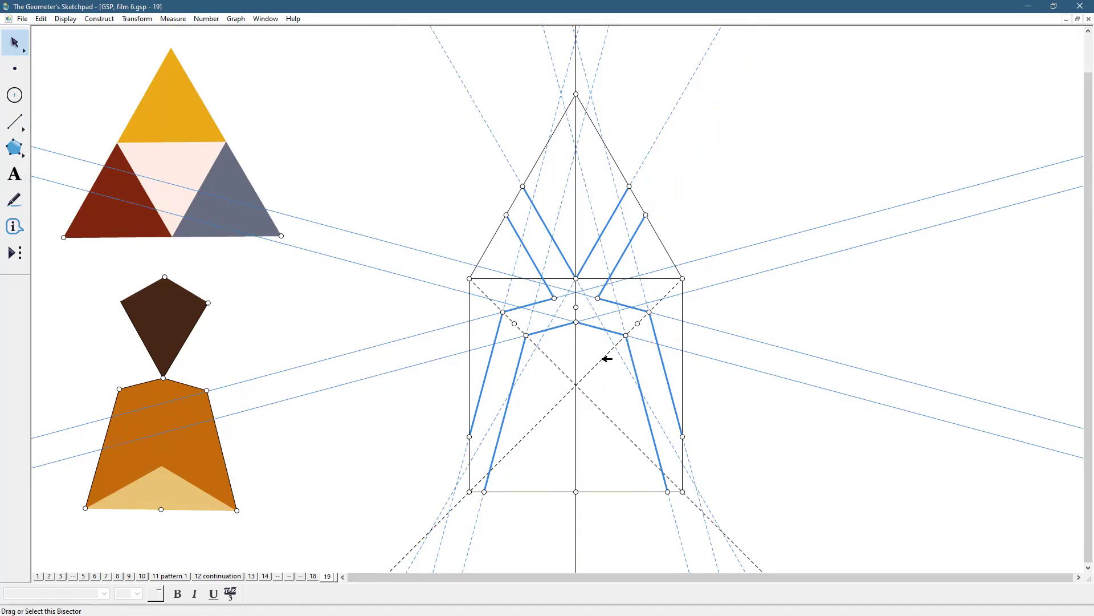
Hide the square's two dashed diagonal bisectors
click(605, 358)
shift+click(554, 361)
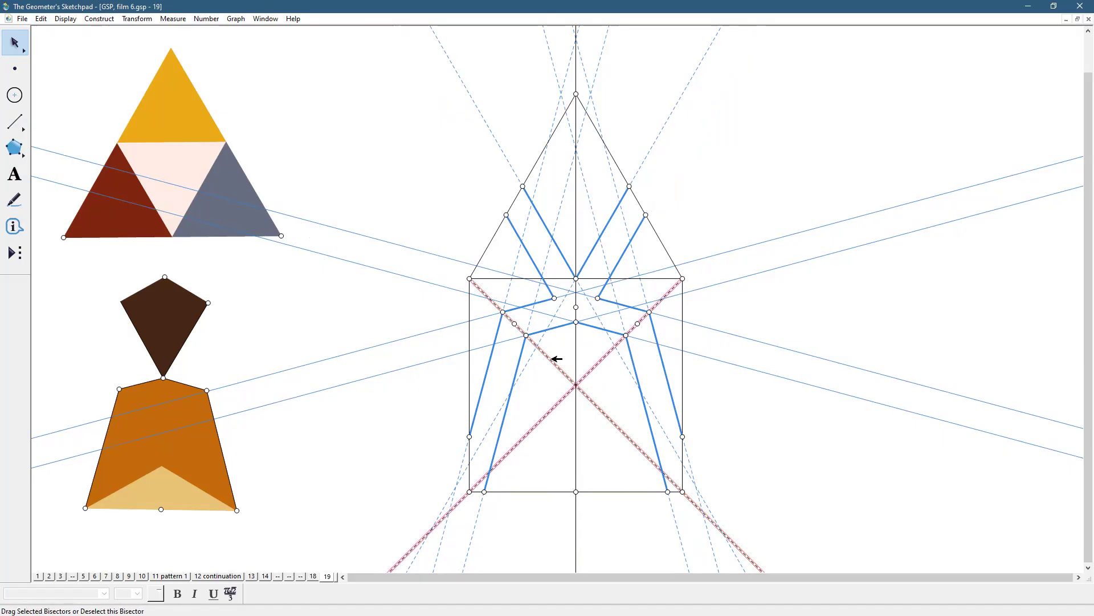
click(65, 21)
click(80, 86)
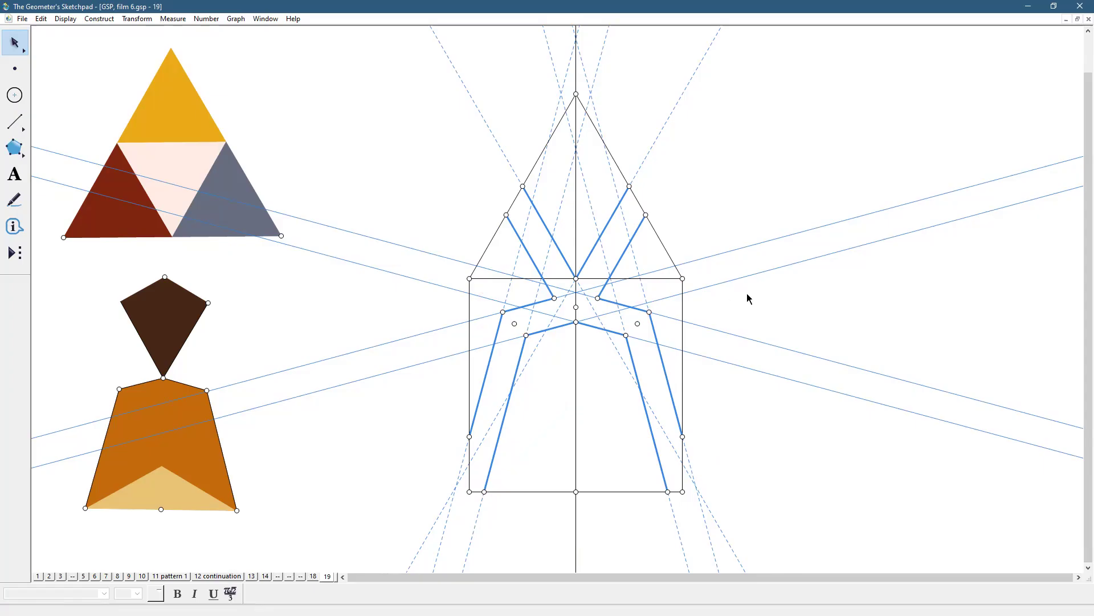
click(514, 230)
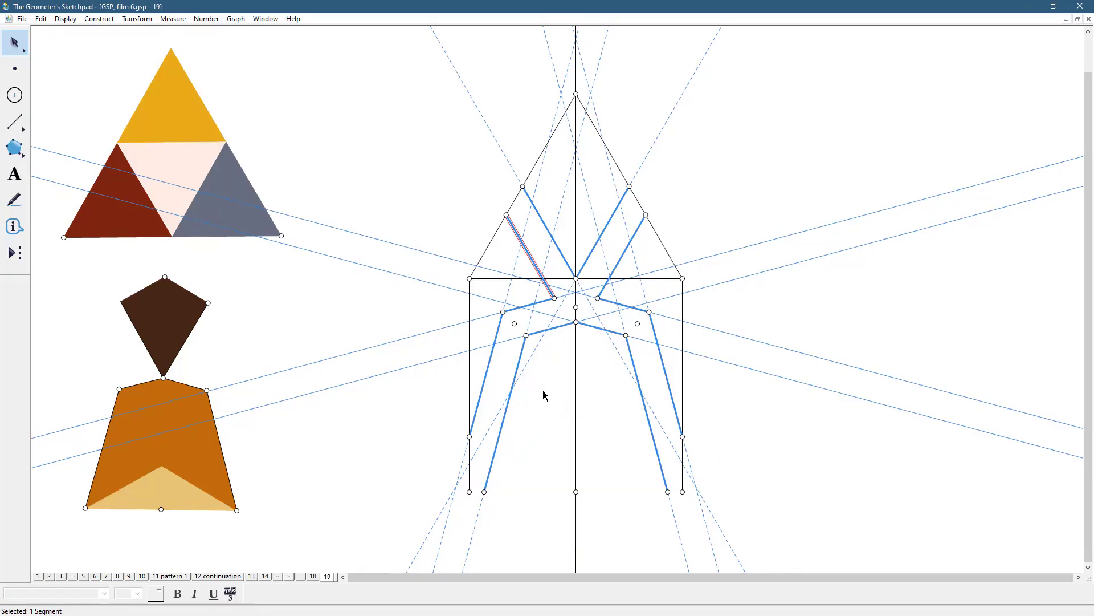
key(ctrl+z)
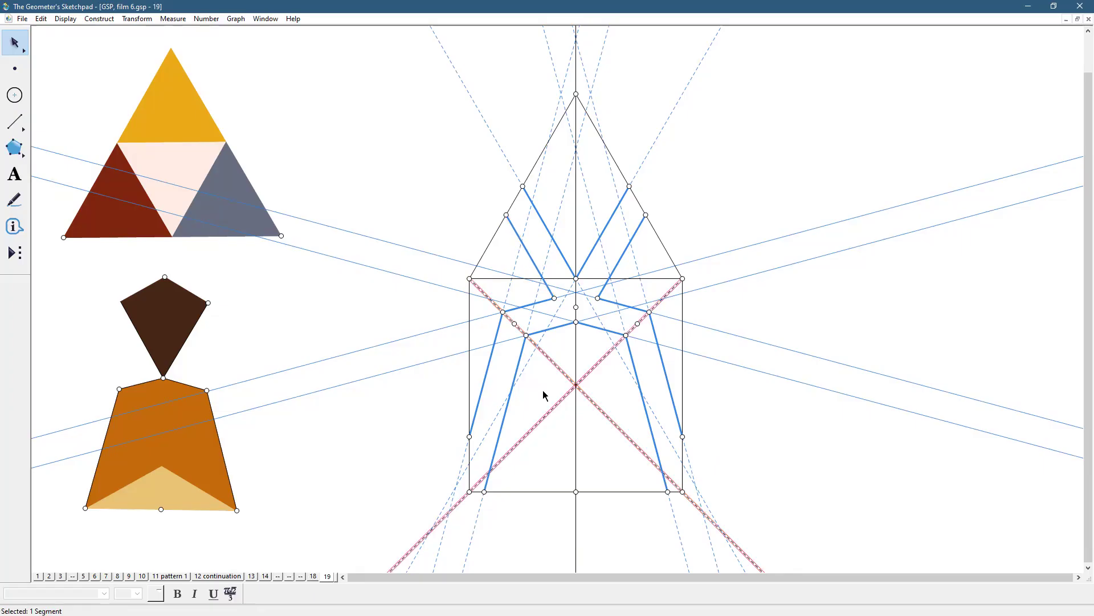
key(ctrl+h)
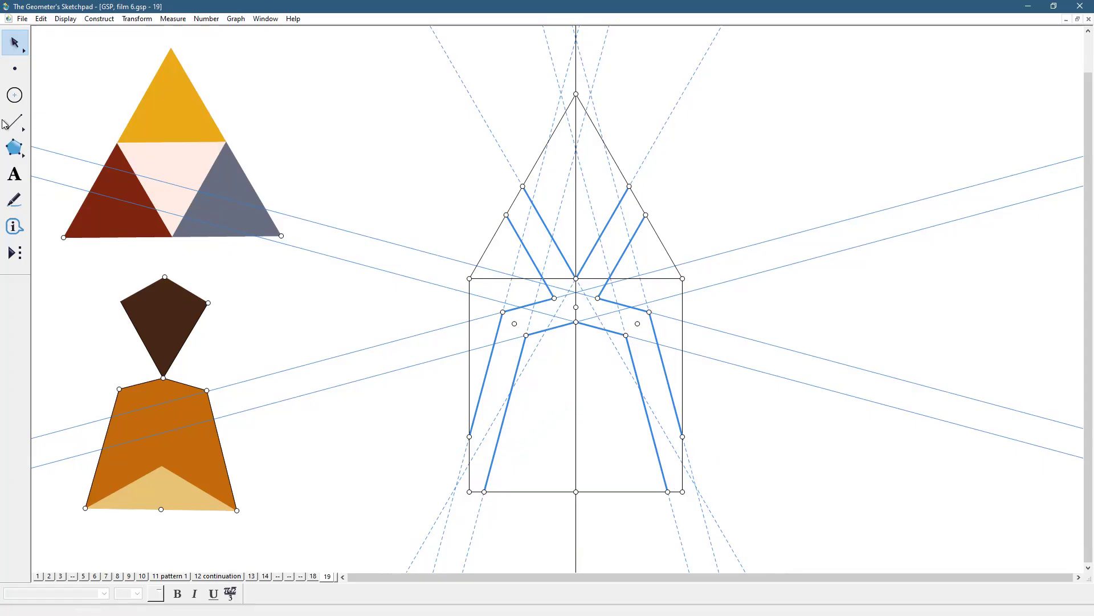
Construct a thin line through both endpoints of the left outer blue segment that enters the square from the triangle
drag(13, 124, 97, 132)
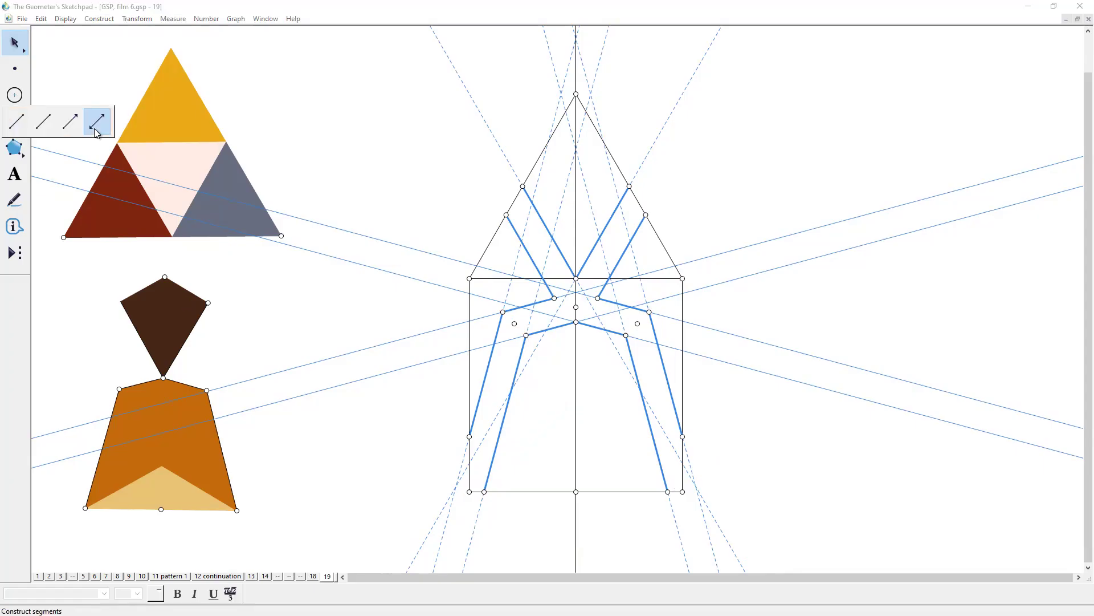
drag(506, 215, 554, 300)
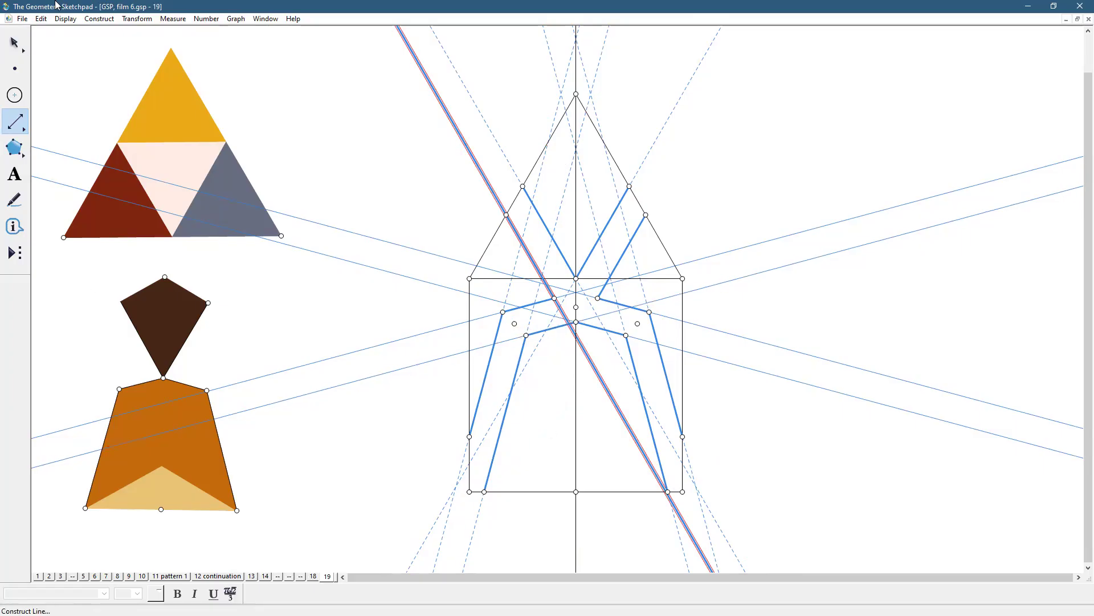
click(66, 19)
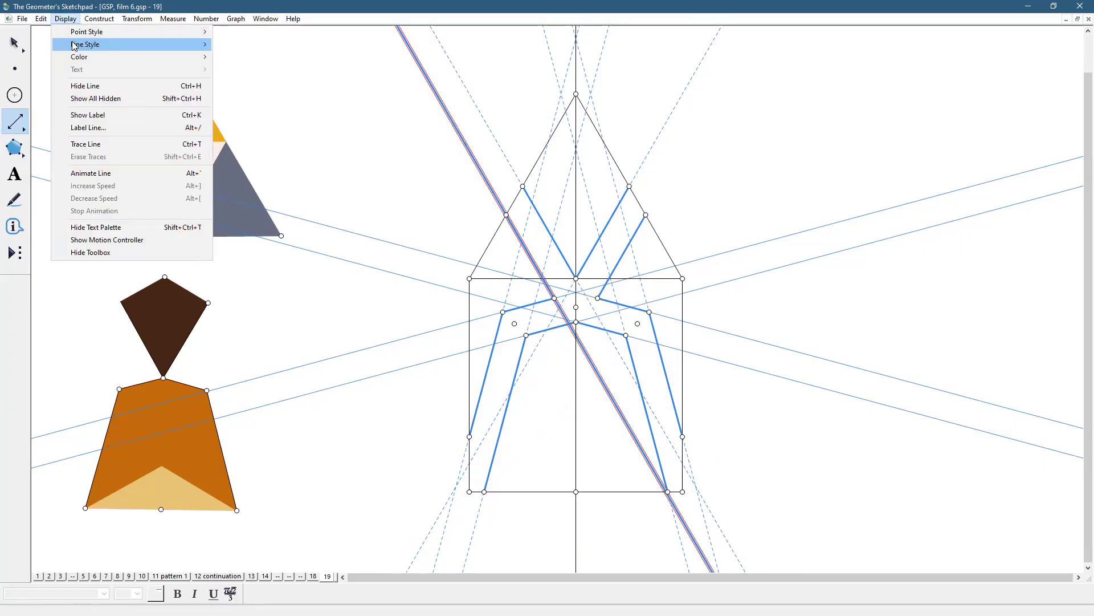
mouse_move(74, 45)
click(236, 57)
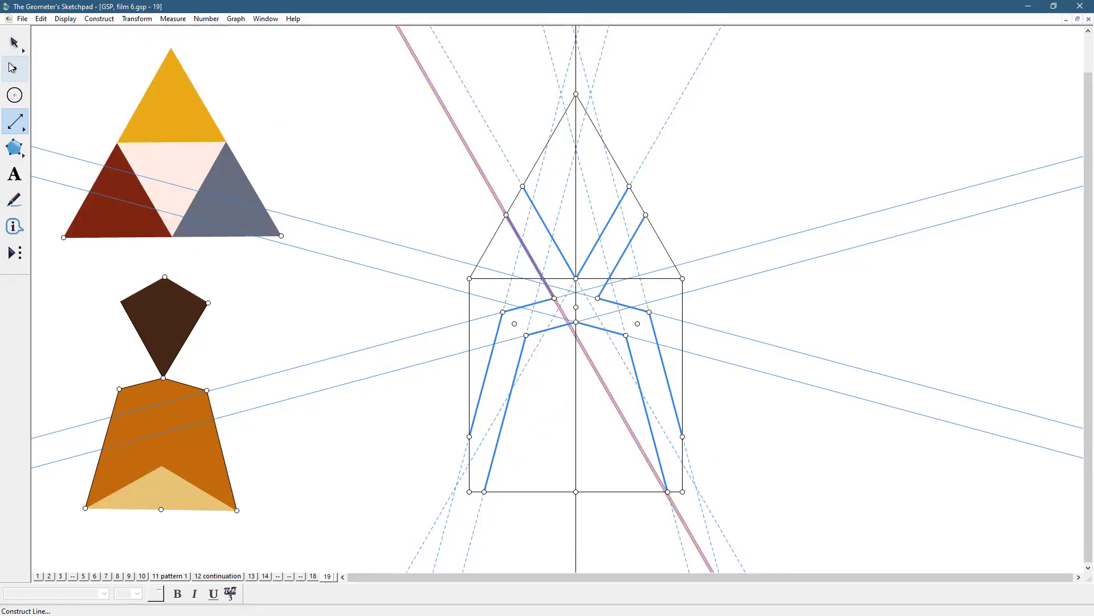
key(Escape)
click(213, 120)
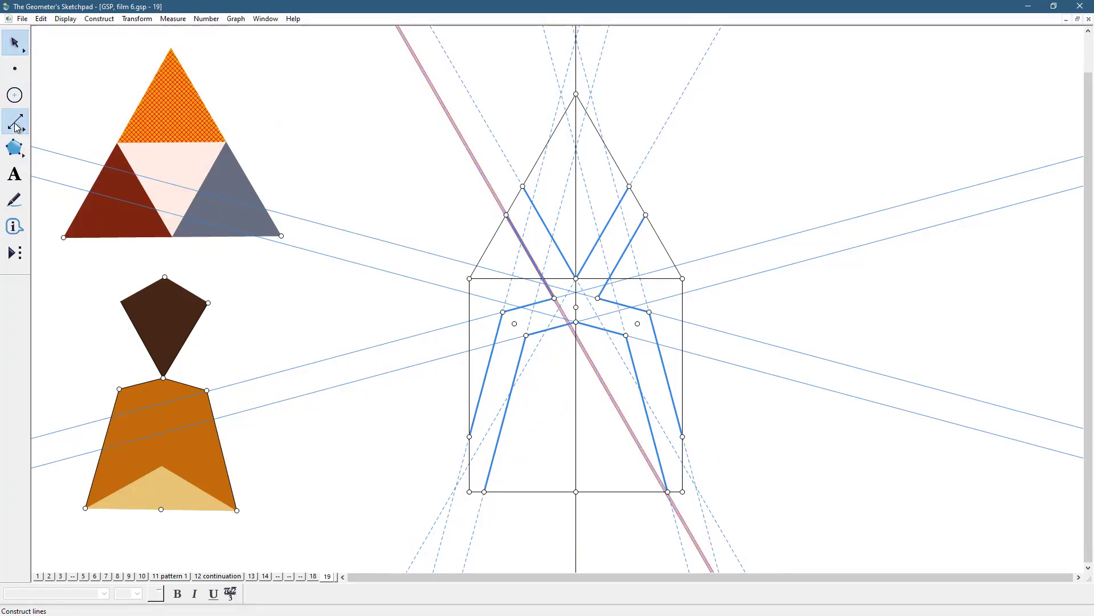
Extend the left outer segment at medium thickness to the guide line crossing it, and join that intersection to the inner outline's peak on the axis
drag(14, 127, 98, 122)
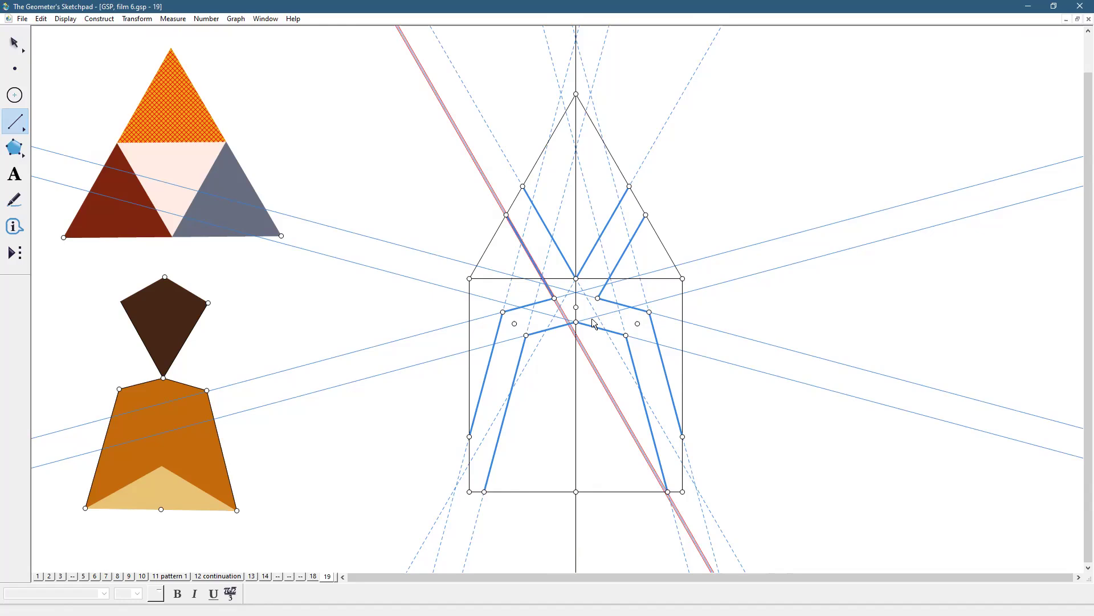
click(554, 298)
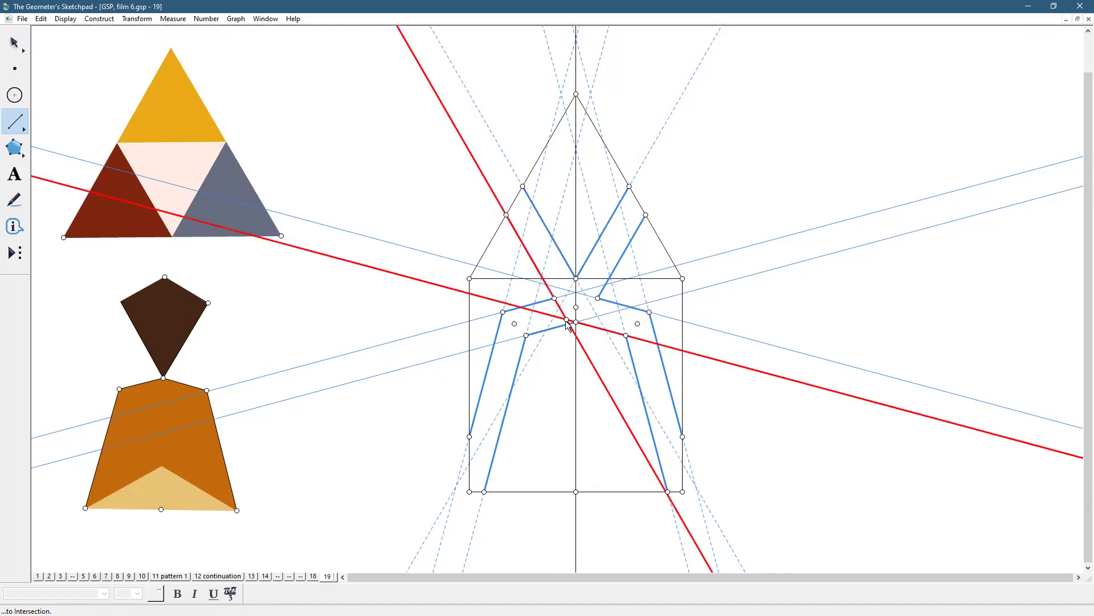
click(567, 320)
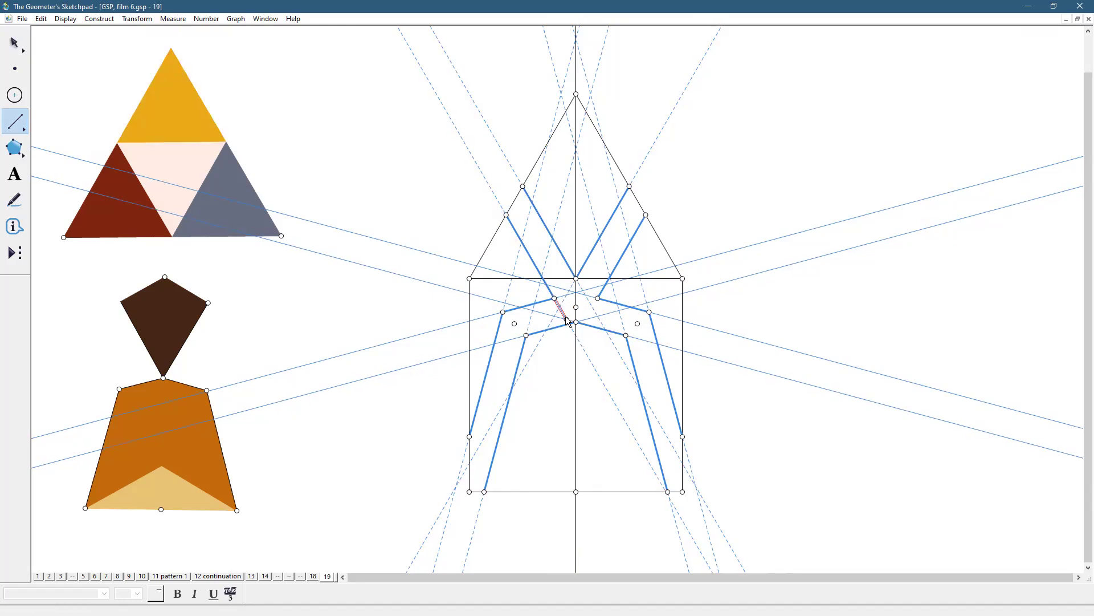
click(65, 20)
mouse_move(114, 45)
click(242, 68)
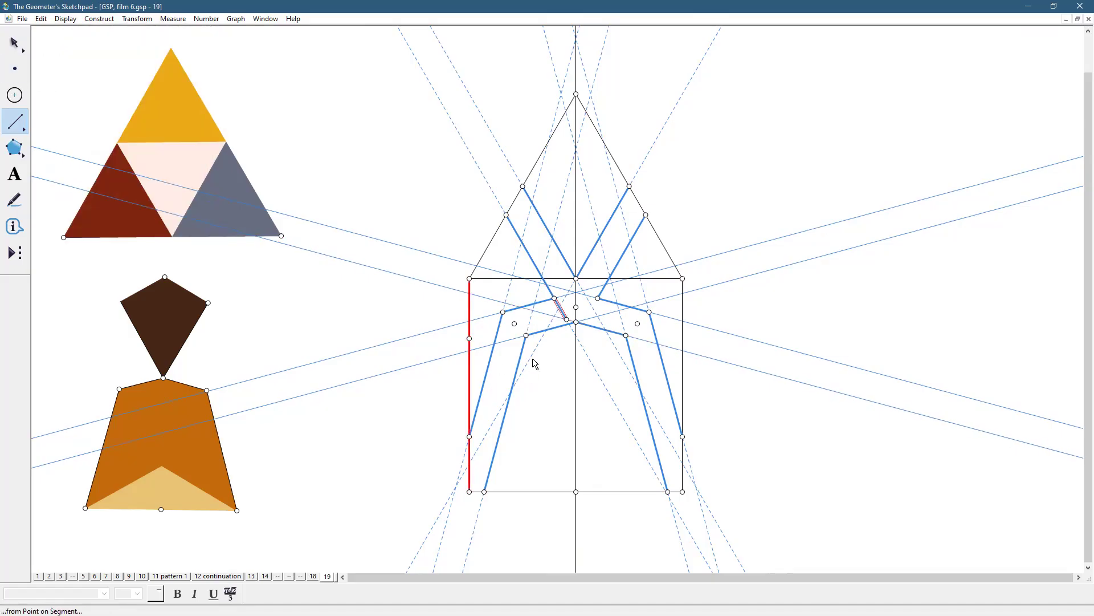
click(567, 319)
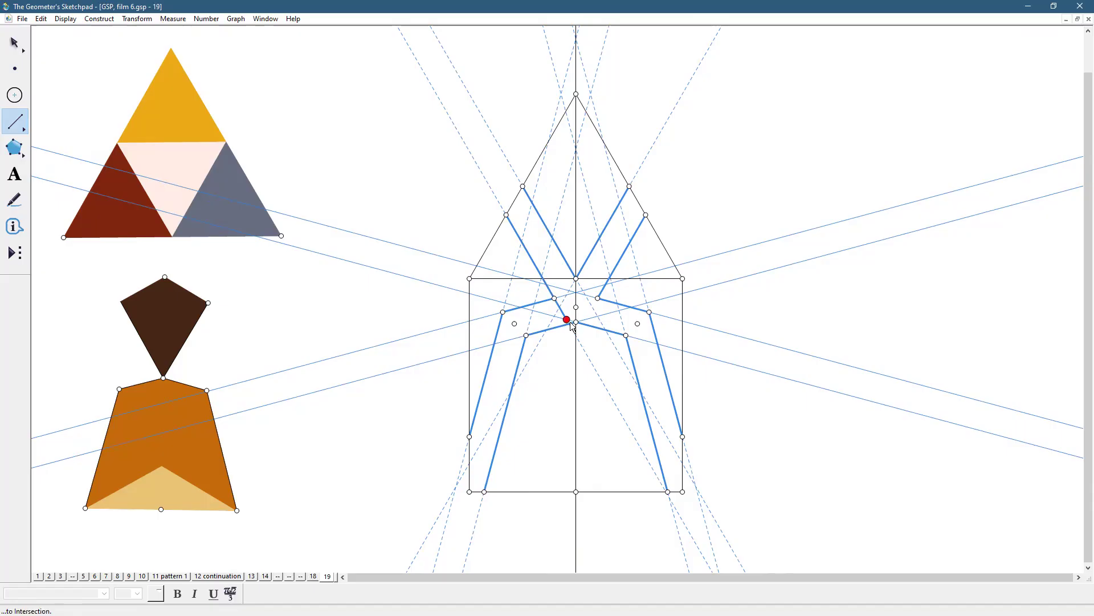
click(575, 322)
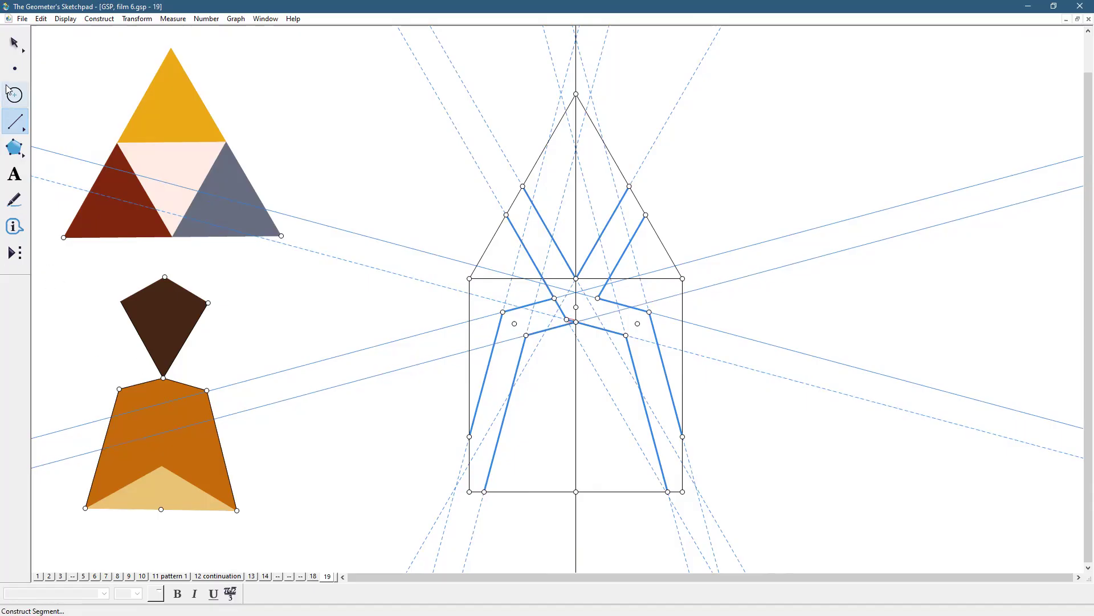
Enlarge the motif about 3.5 times by dilating it about the free point on the vertical axis, leaving nothing selected
click(14, 43)
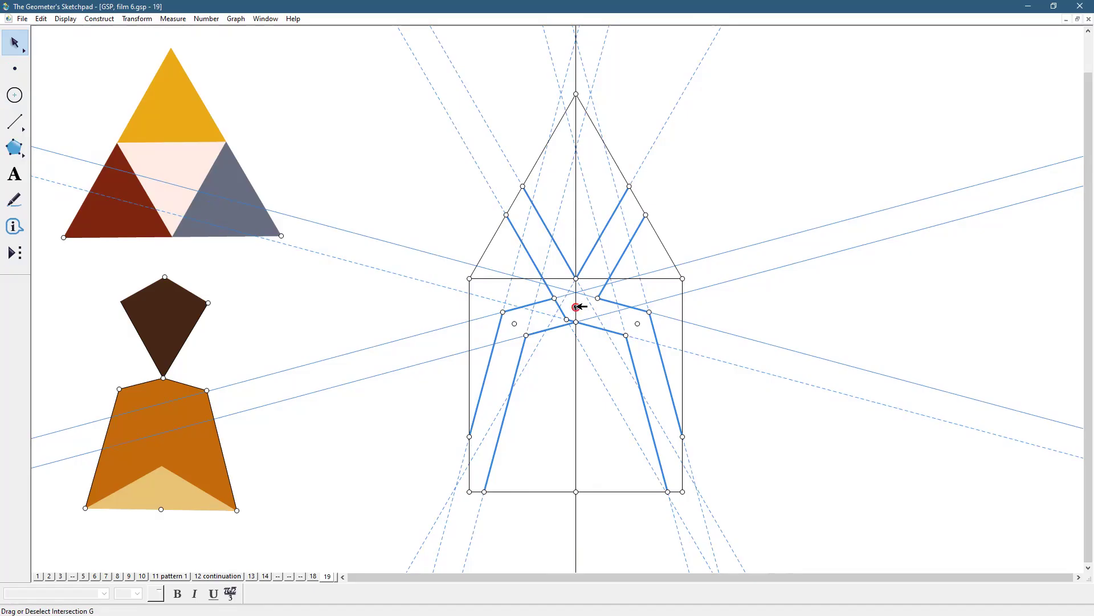
drag(21, 45, 97, 42)
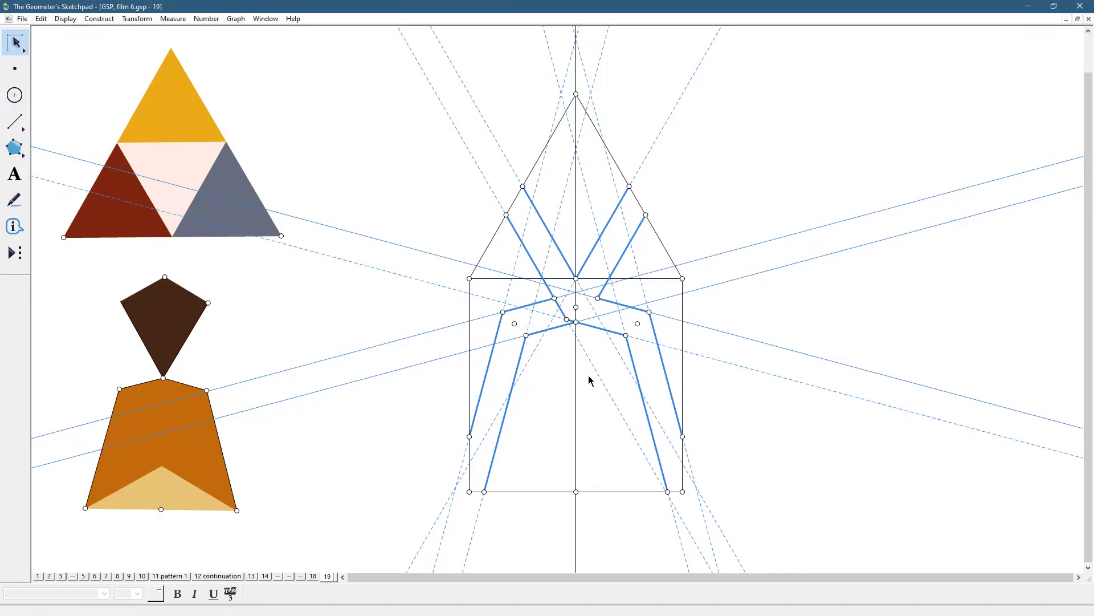
drag(615, 334, 613, 403)
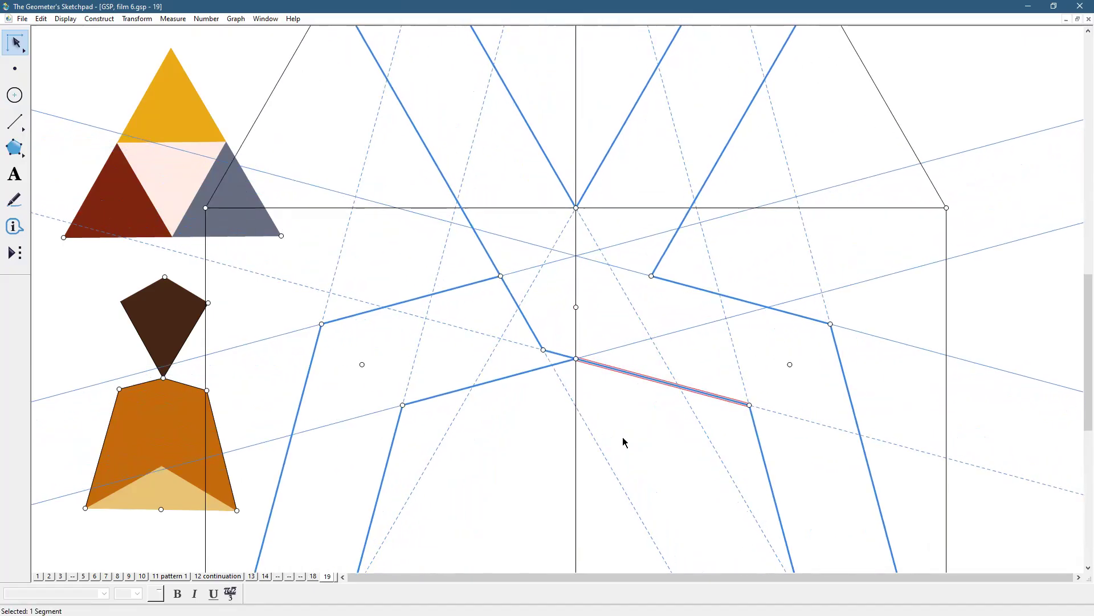
click(636, 424)
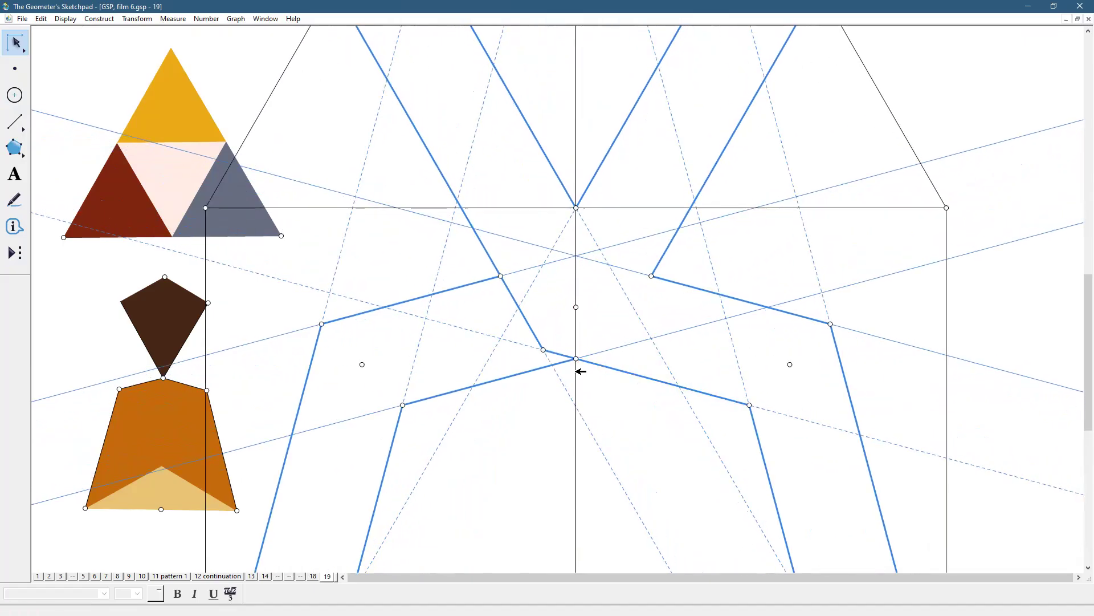
Delete the intersection left of the axis with its two segments, and redraw them from the left bend through the intersection to the inner outline's peak
click(545, 350)
key(Delete)
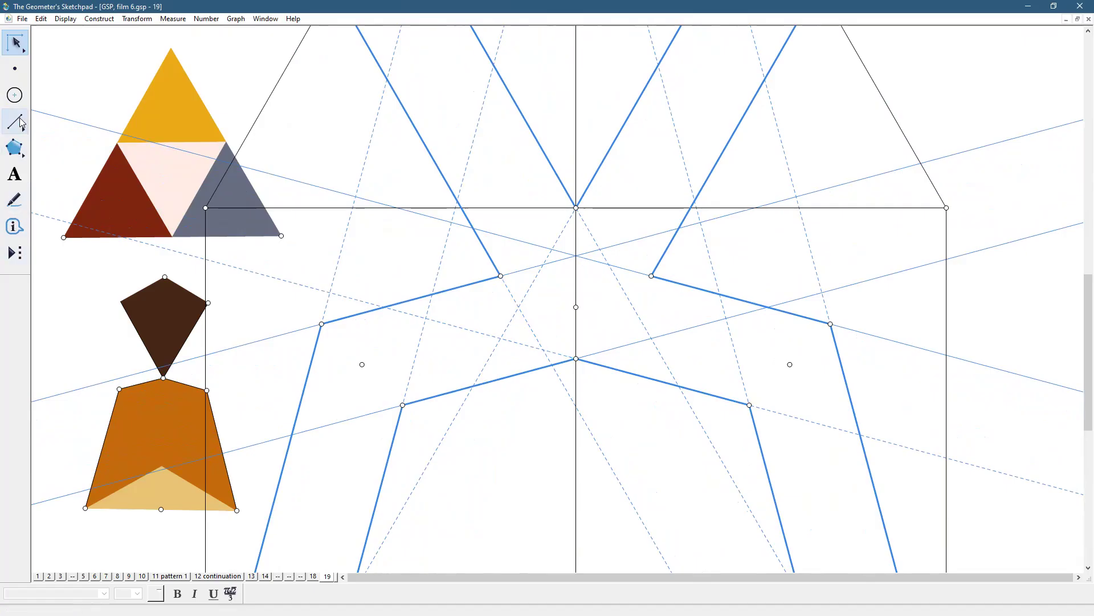
click(17, 123)
click(501, 276)
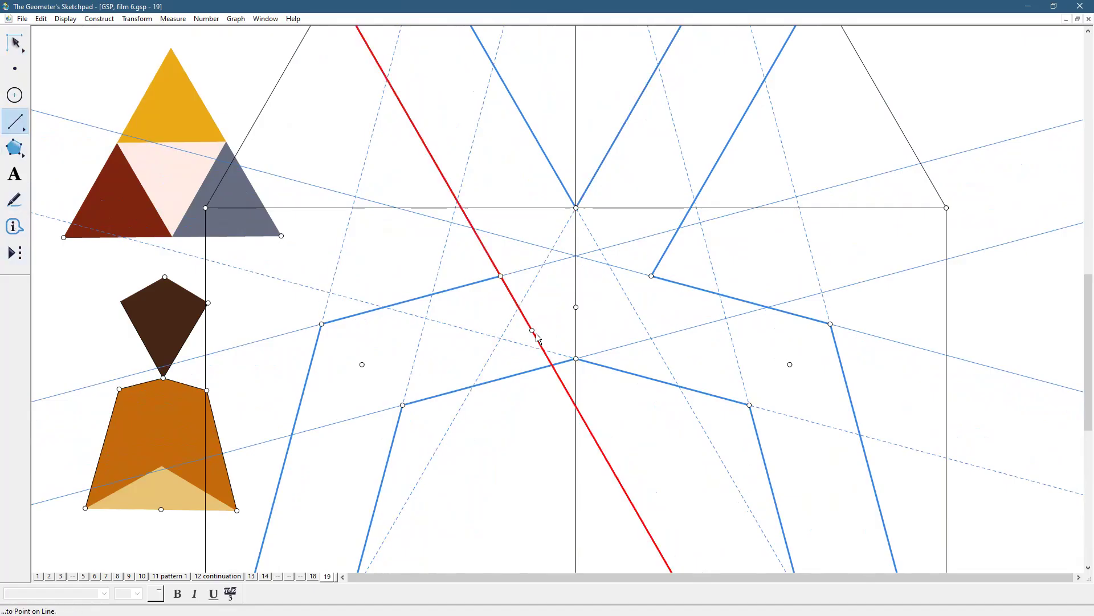
click(544, 350)
click(543, 349)
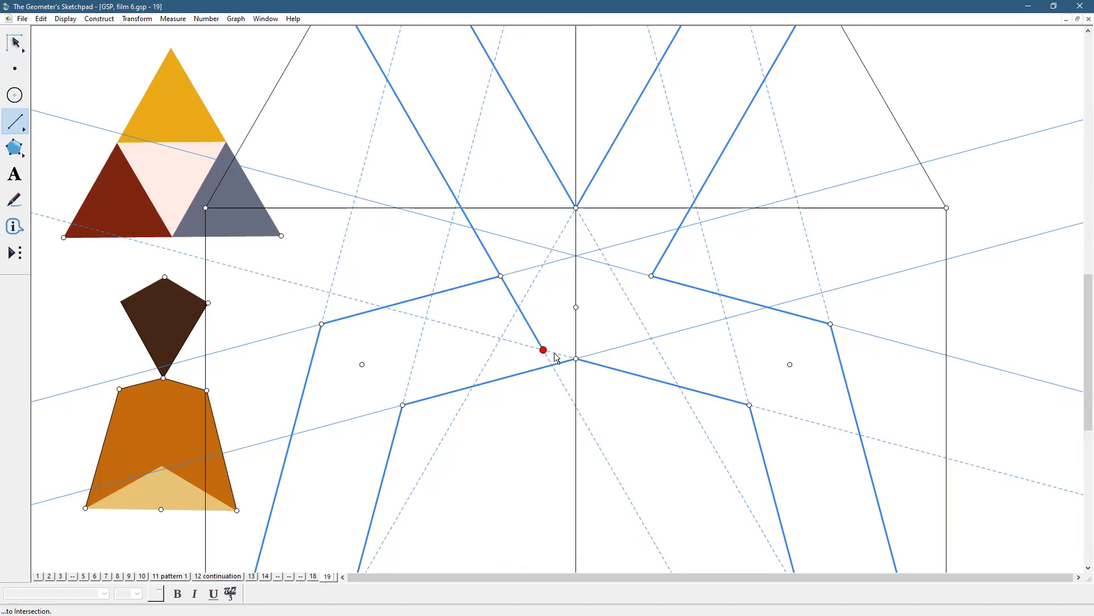
click(576, 358)
Draw segments from the midpoint of the square's top edge to the crossing guide lines' intersection and on to the right bend
click(575, 208)
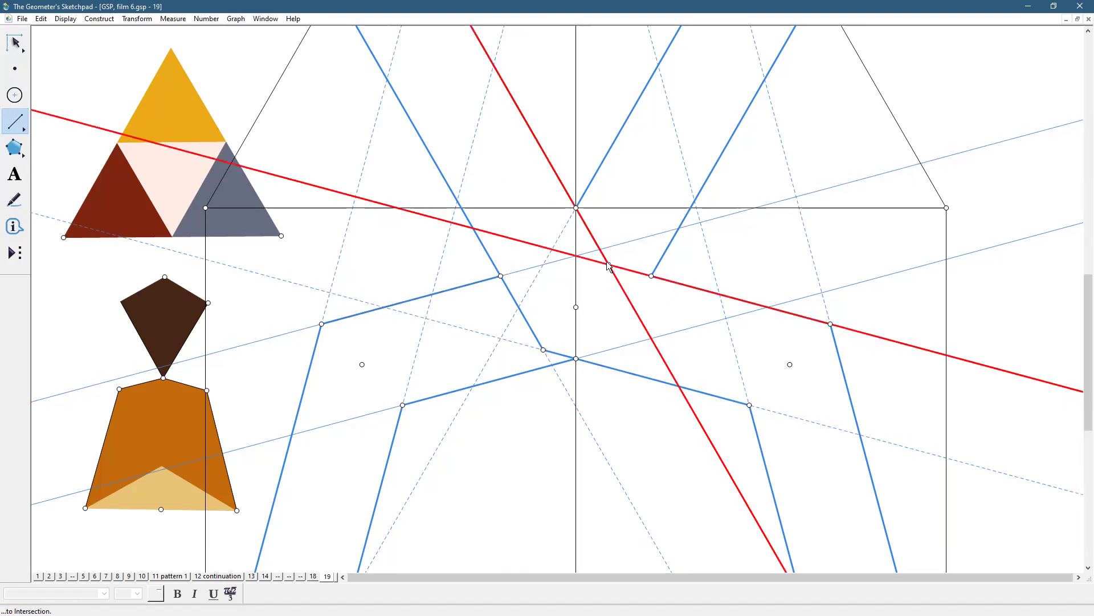
click(609, 264)
click(609, 264)
click(652, 276)
key(Escape)
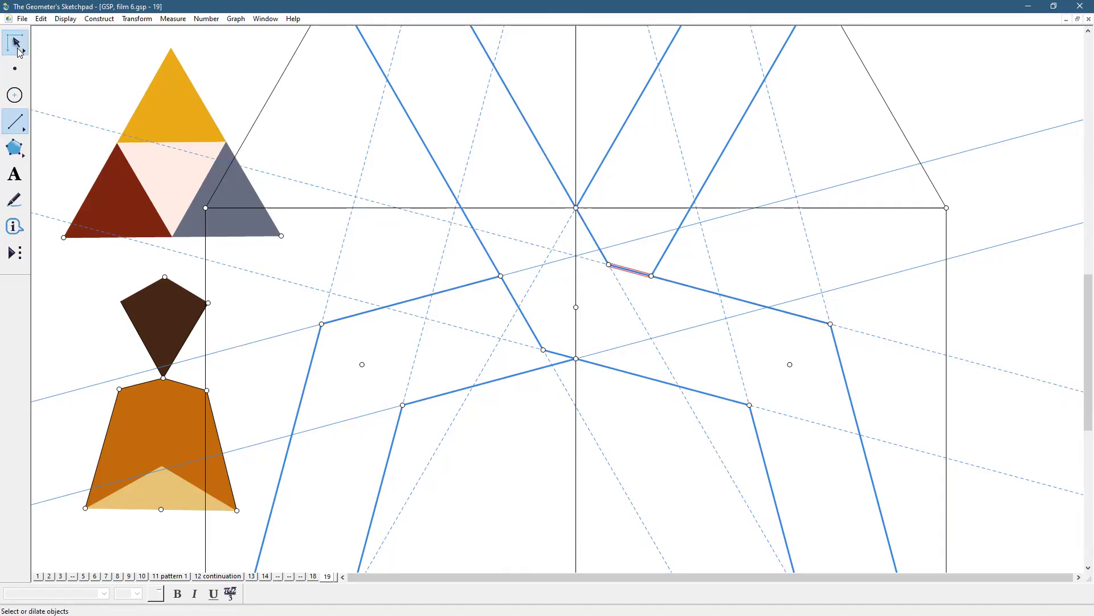
key(Escape)
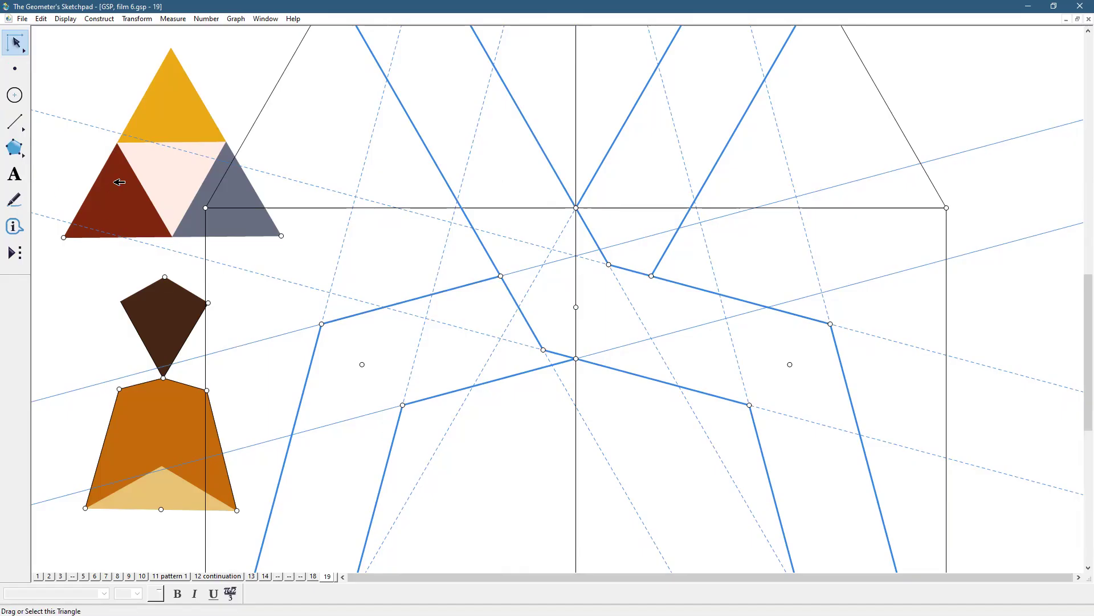
Connect the outer and inner outline bends on both sides of the square, and join the two new intersections across the vertical axis
click(15, 122)
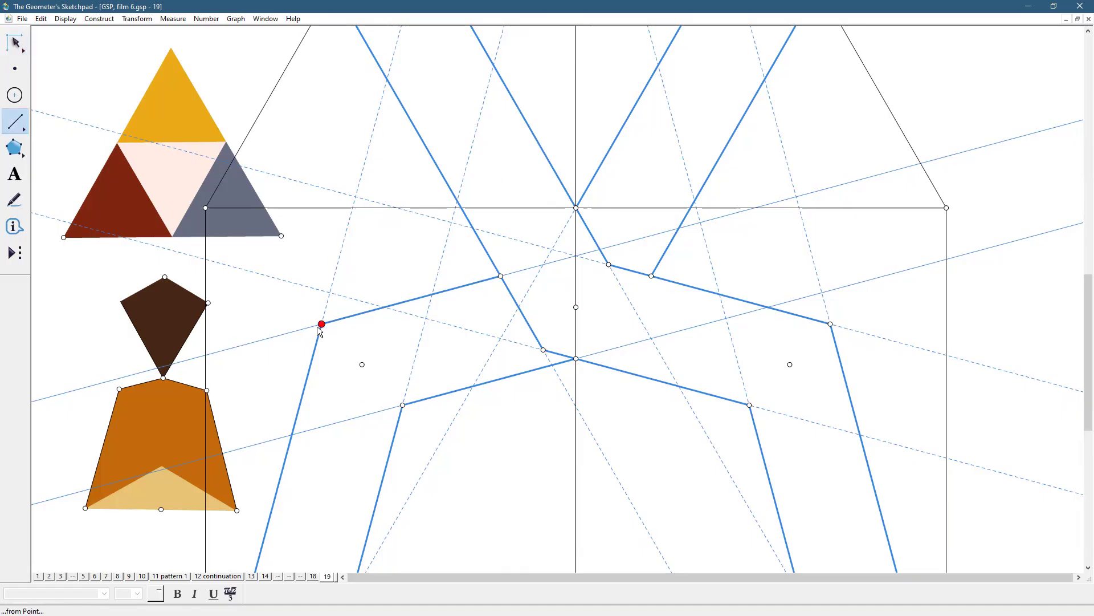
drag(322, 324, 347, 363)
drag(409, 415, 403, 405)
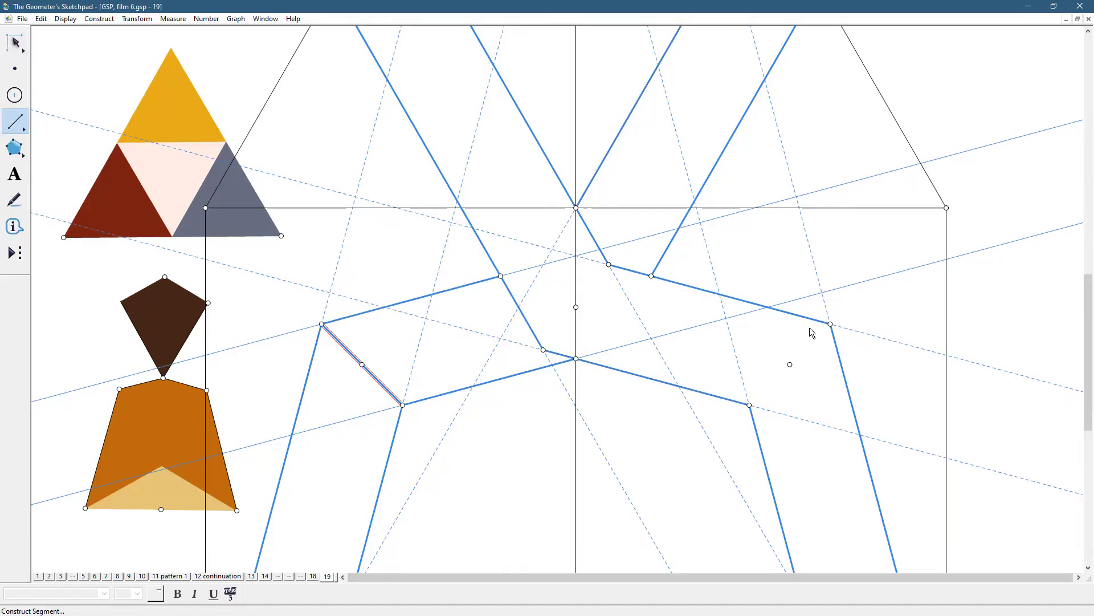
drag(830, 324, 749, 405)
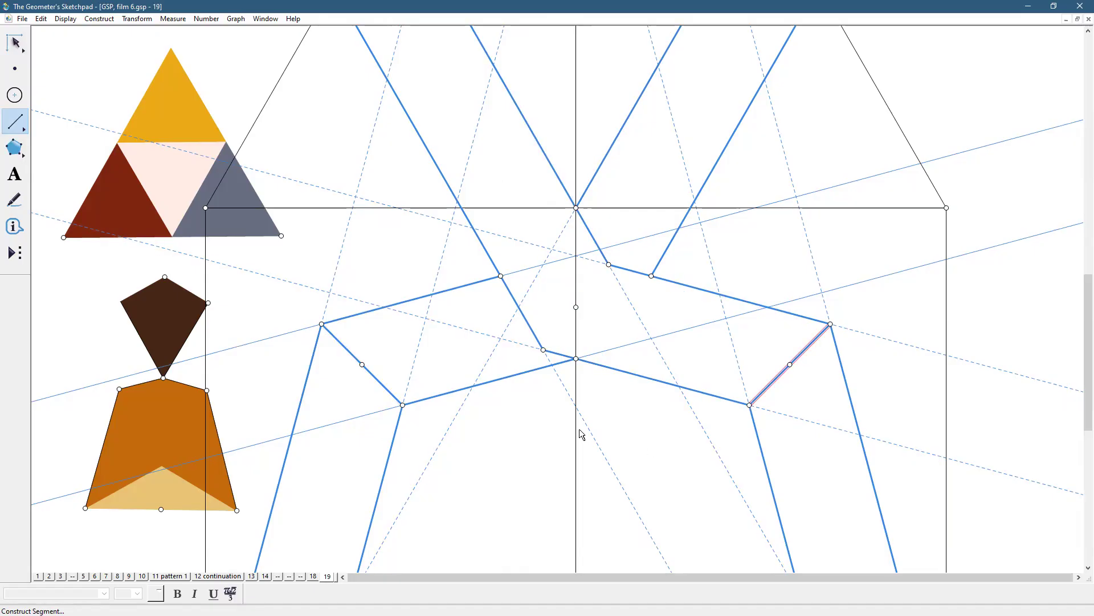
drag(609, 265, 544, 350)
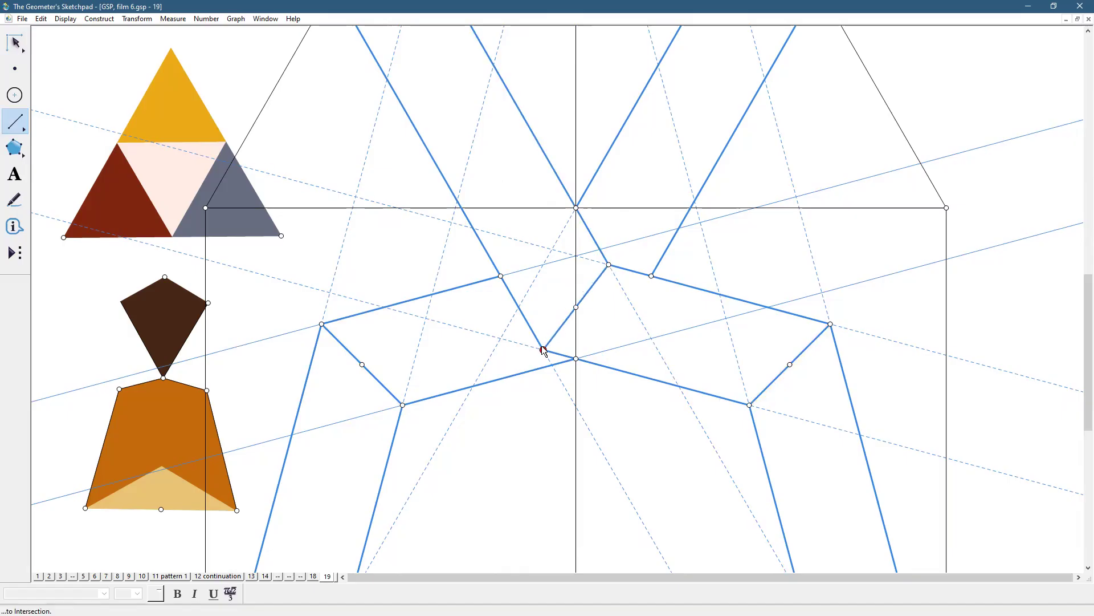
Redraw the join between the two central intersections as two half segments meeting at the vertical axis, and hide the original full-length segment
click(15, 43)
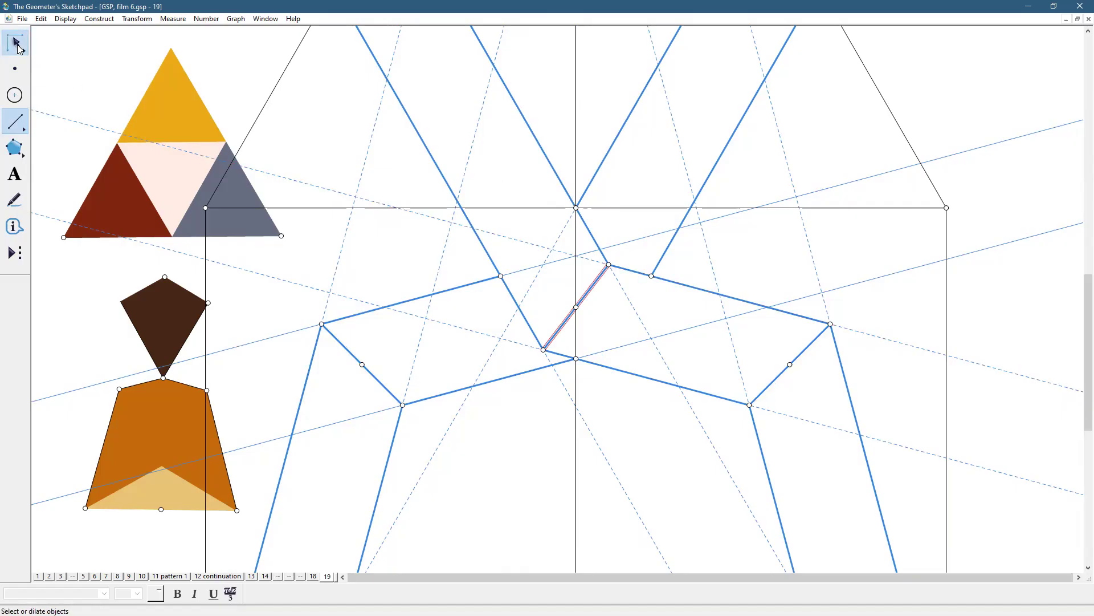
click(472, 296)
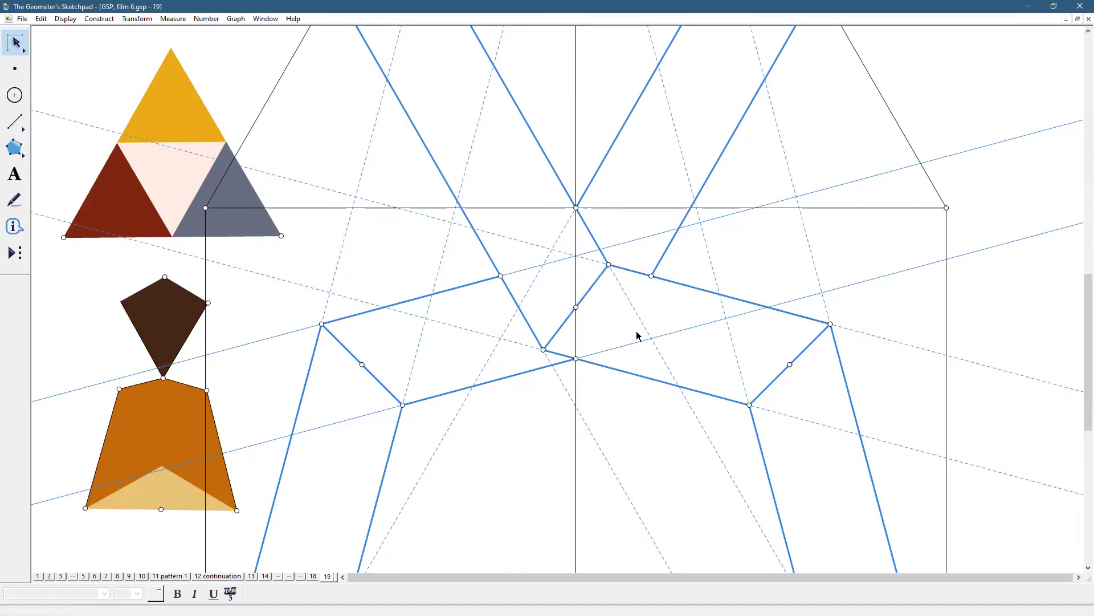
click(592, 287)
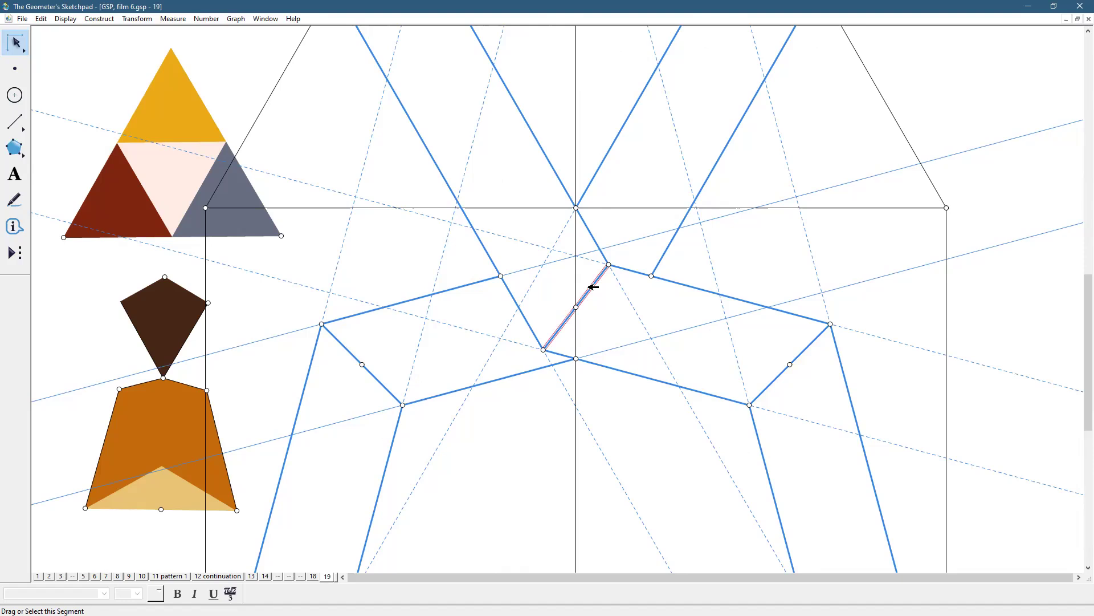
click(15, 120)
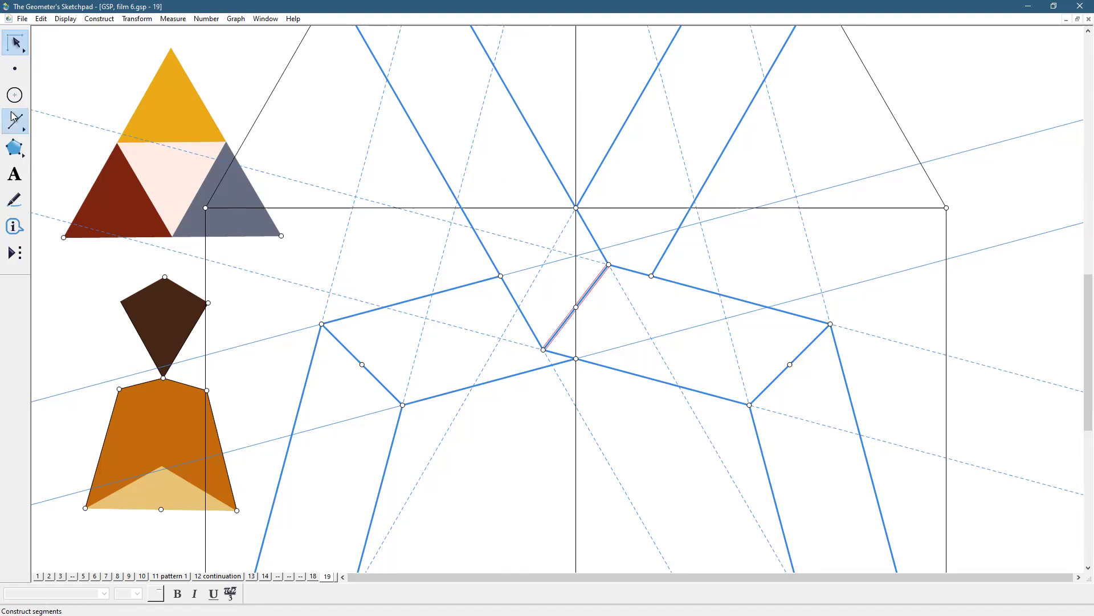
drag(606, 268, 543, 349)
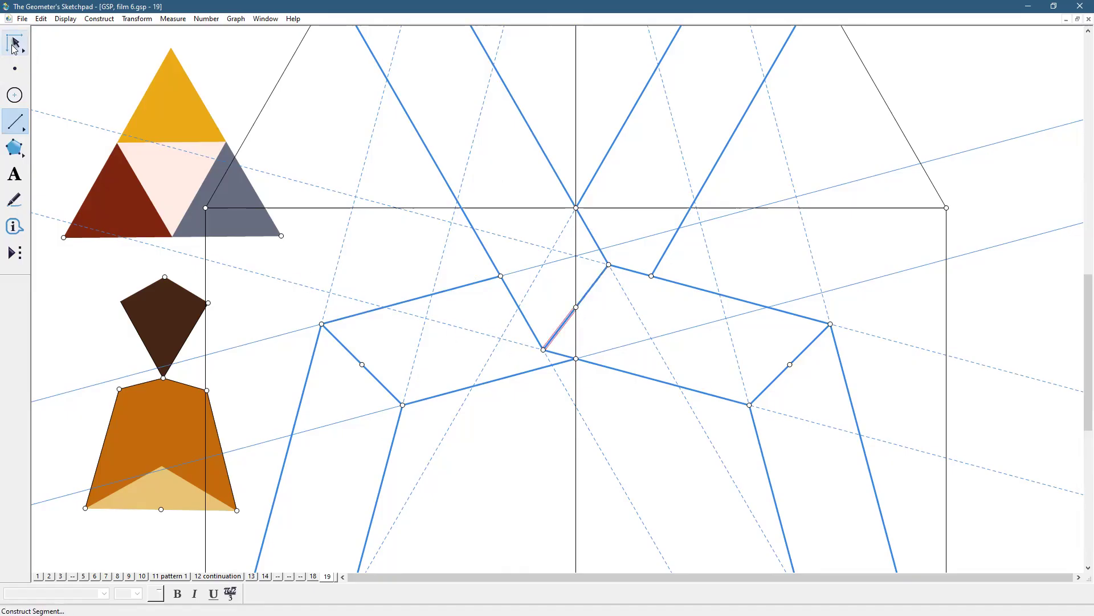
click(14, 42)
click(584, 322)
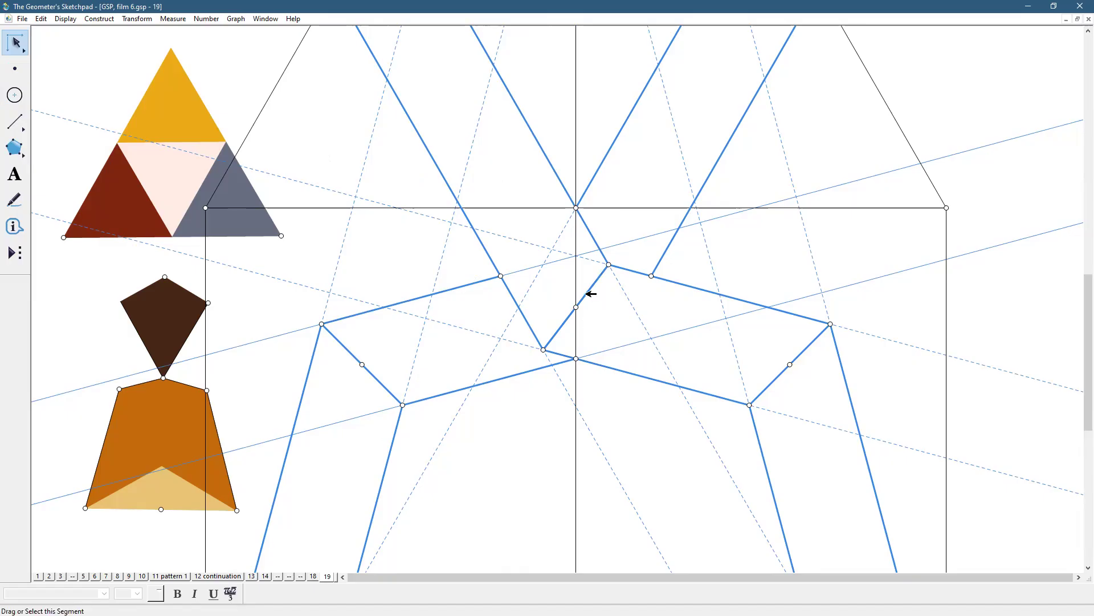
click(591, 289)
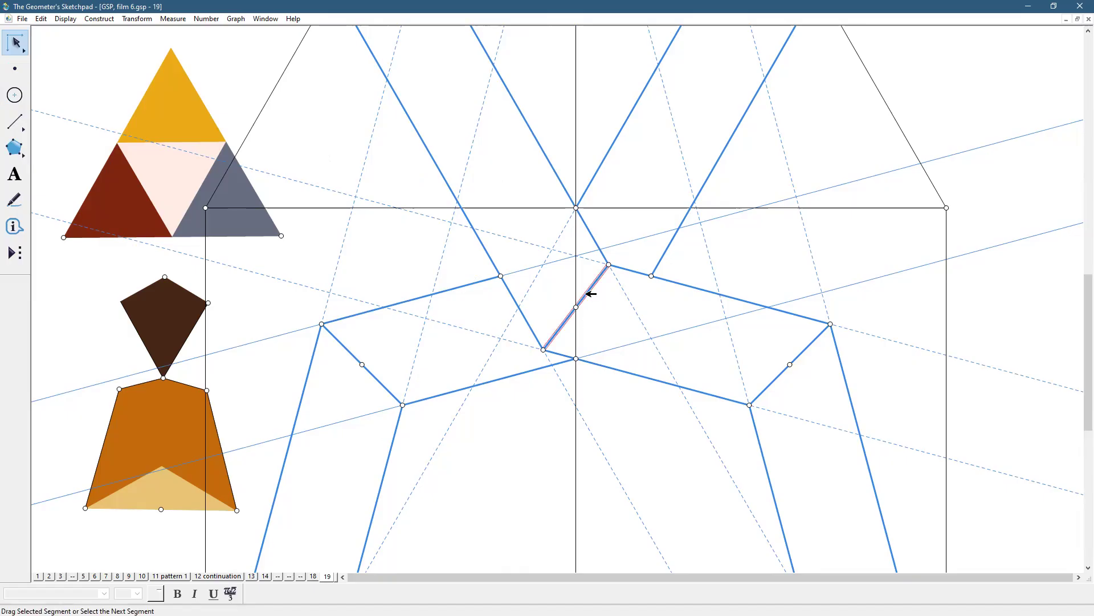
click(65, 19)
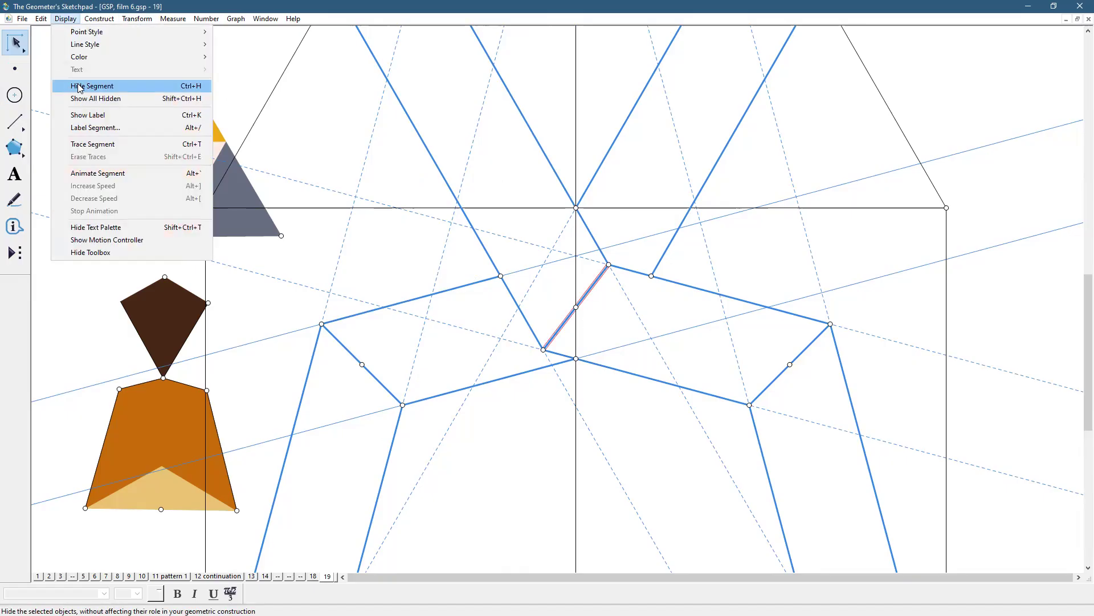
click(78, 87)
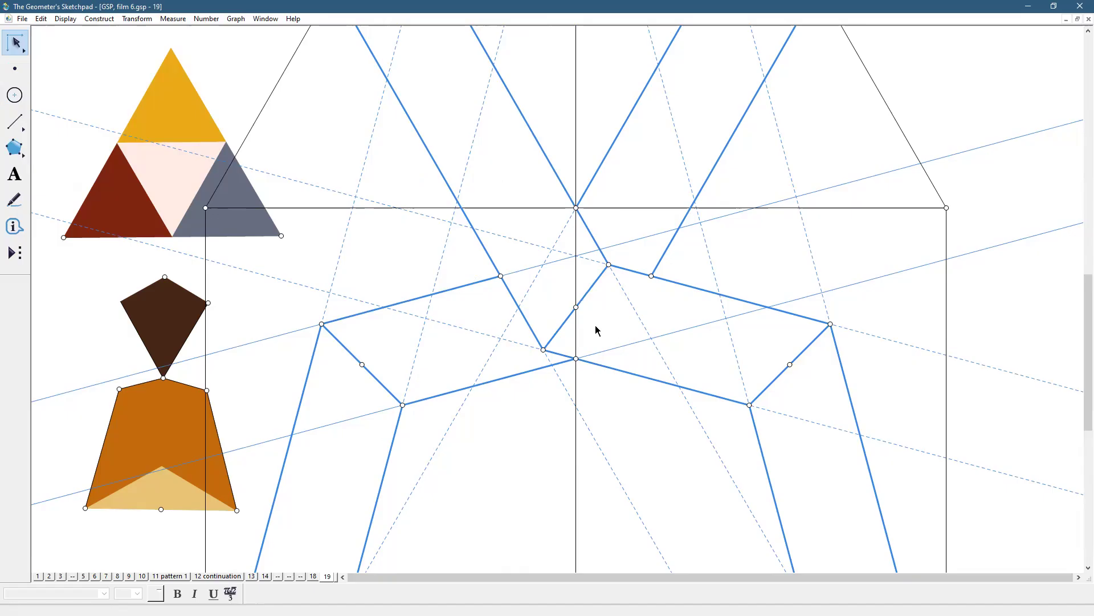
Shrink the whole motif to about one third of its current size, leaving nothing selected
drag(578, 428, 587, 344)
click(839, 479)
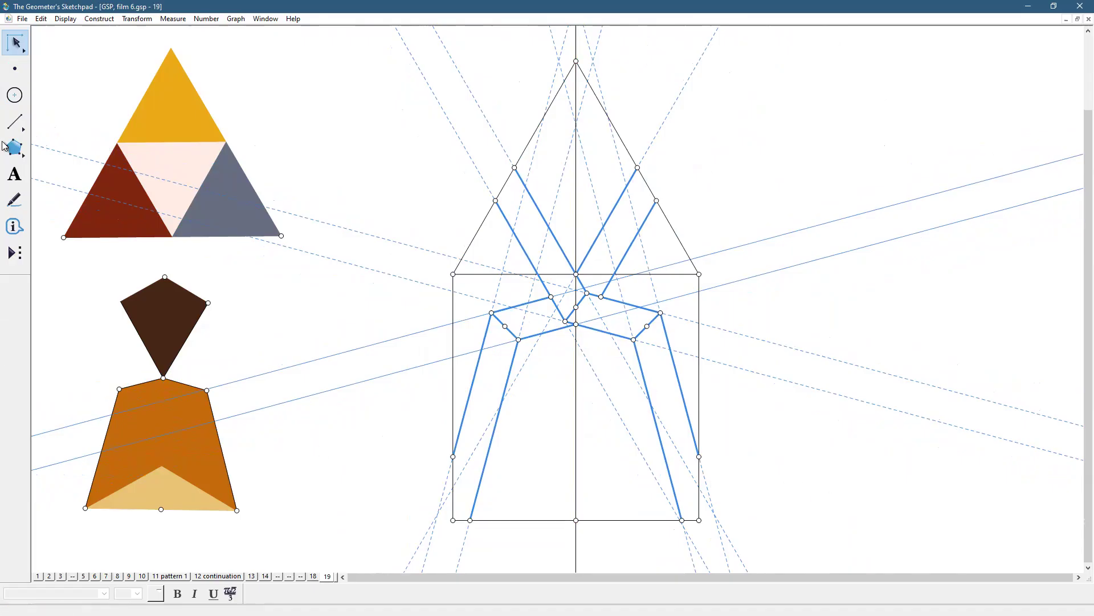
click(15, 121)
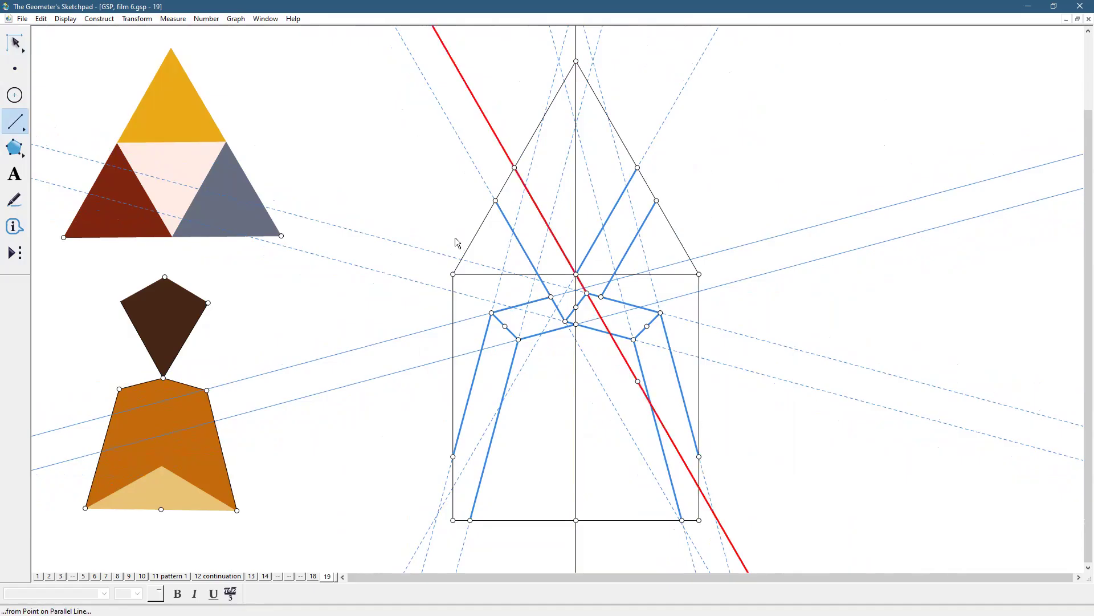
click(16, 42)
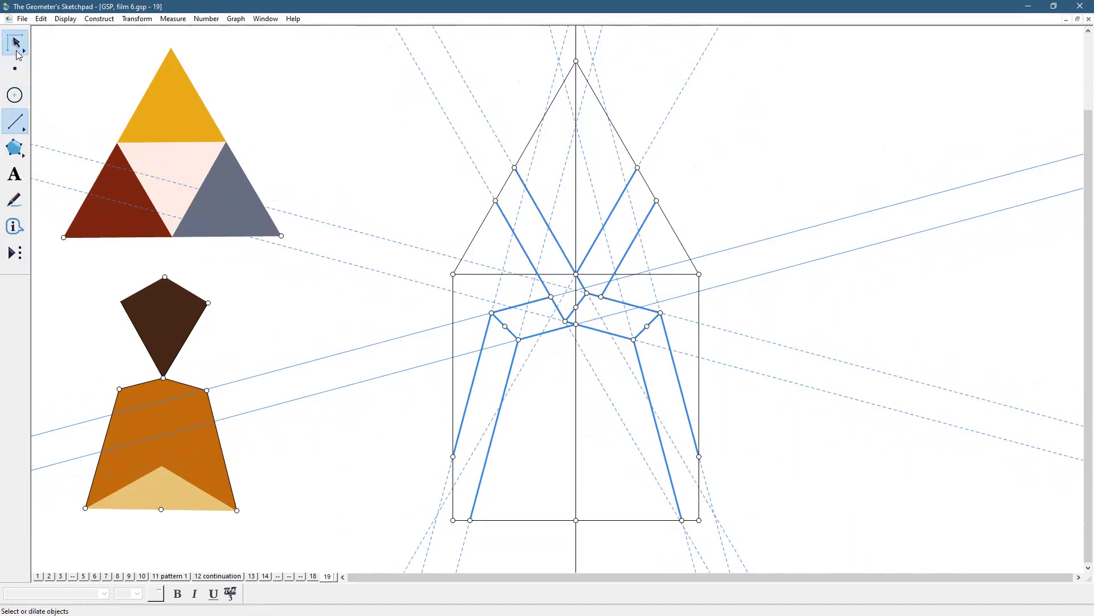
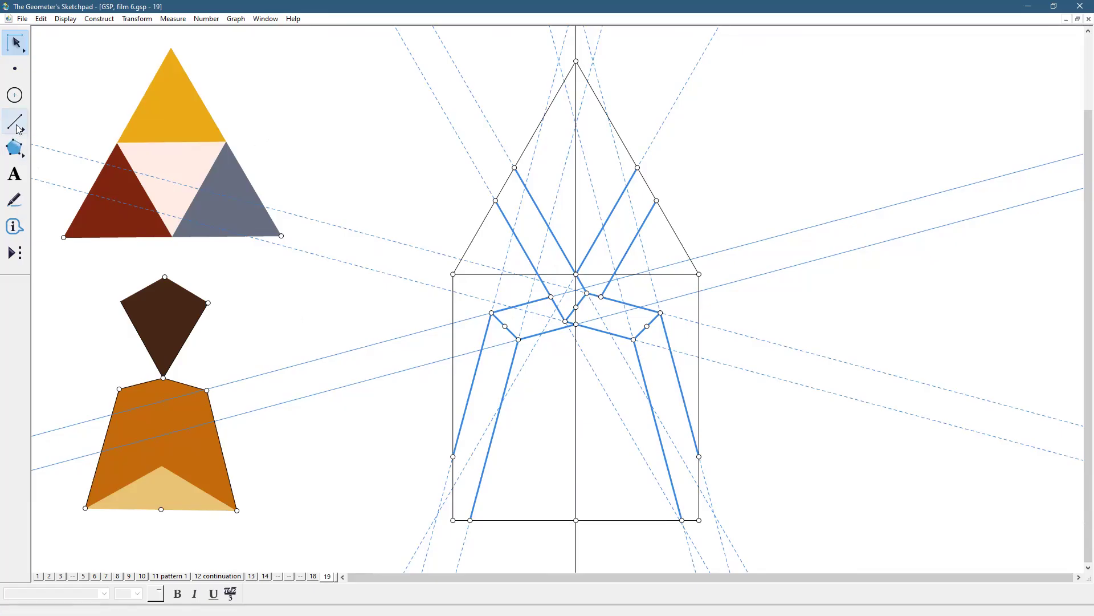
Draw a segment across the square's lower right corner, from the outline's end on the side to its end on the base
click(15, 121)
drag(699, 456, 679, 521)
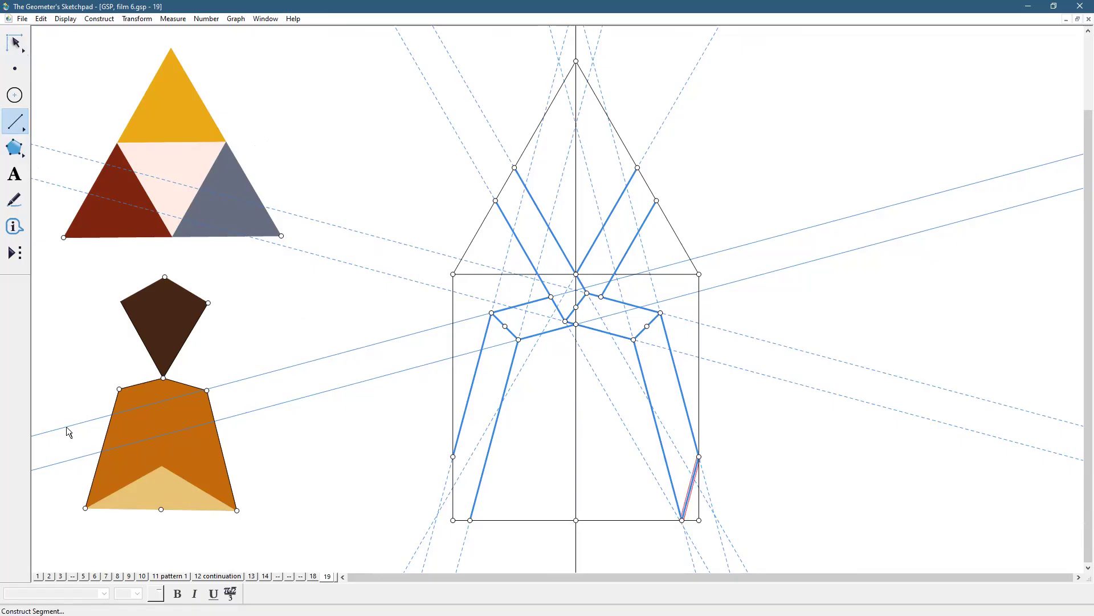
click(15, 43)
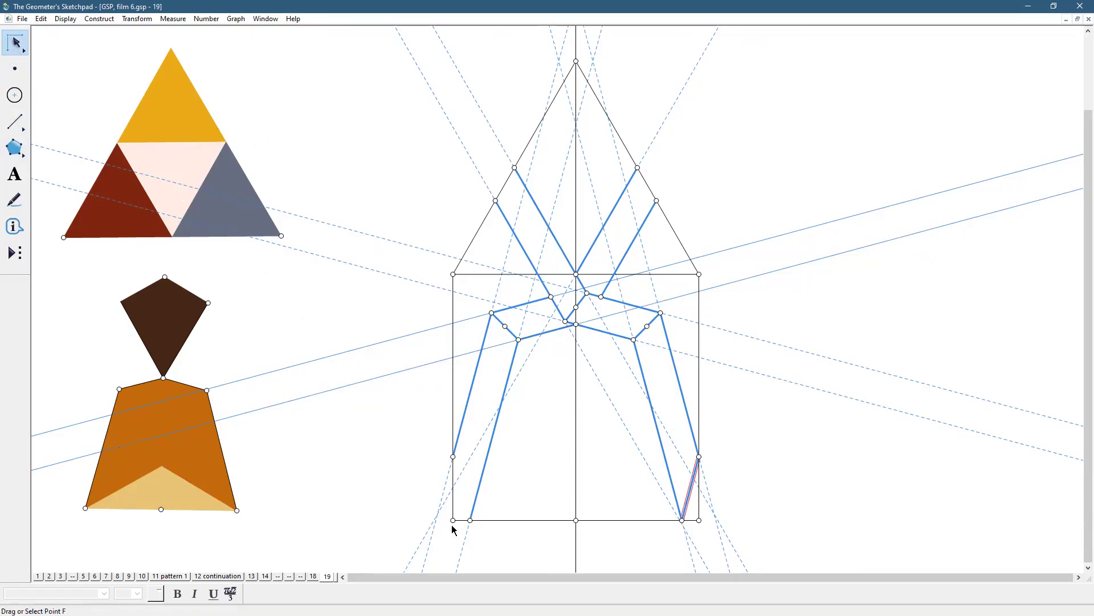
click(735, 491)
Hide all the sloping guide lines, both dashed and solid, while keeping the vertical axis and the blue outlines
drag(380, 539, 857, 572)
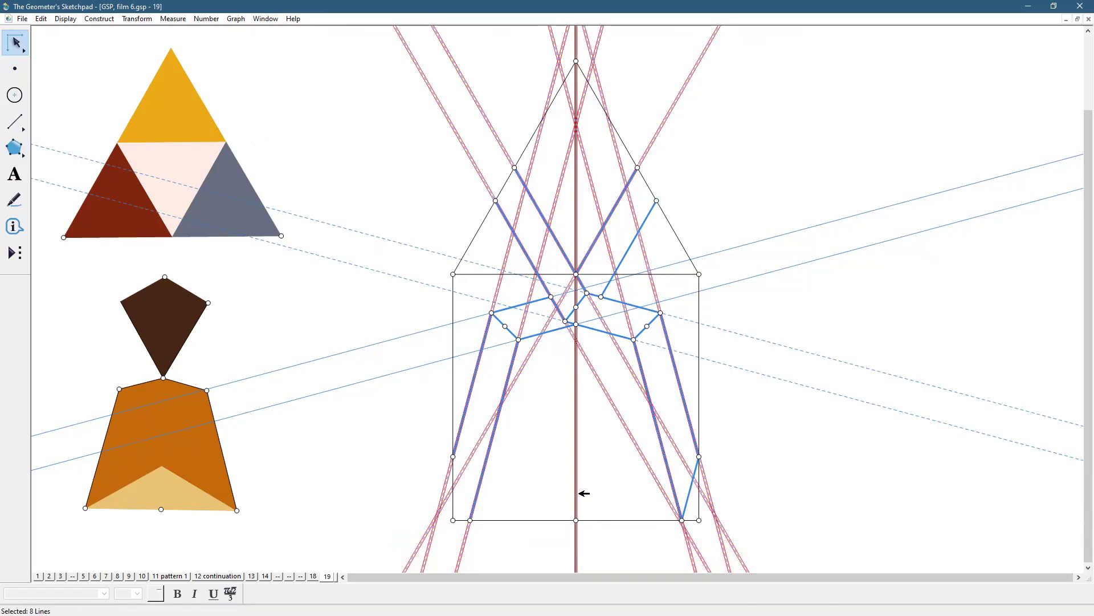
shift+click(584, 493)
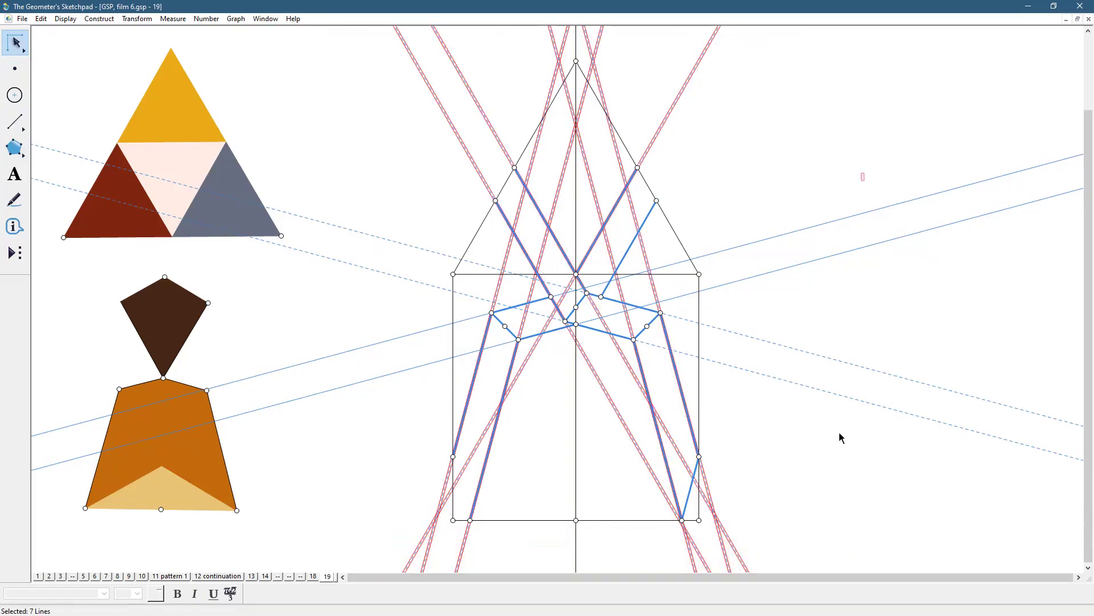
drag(865, 172, 839, 432)
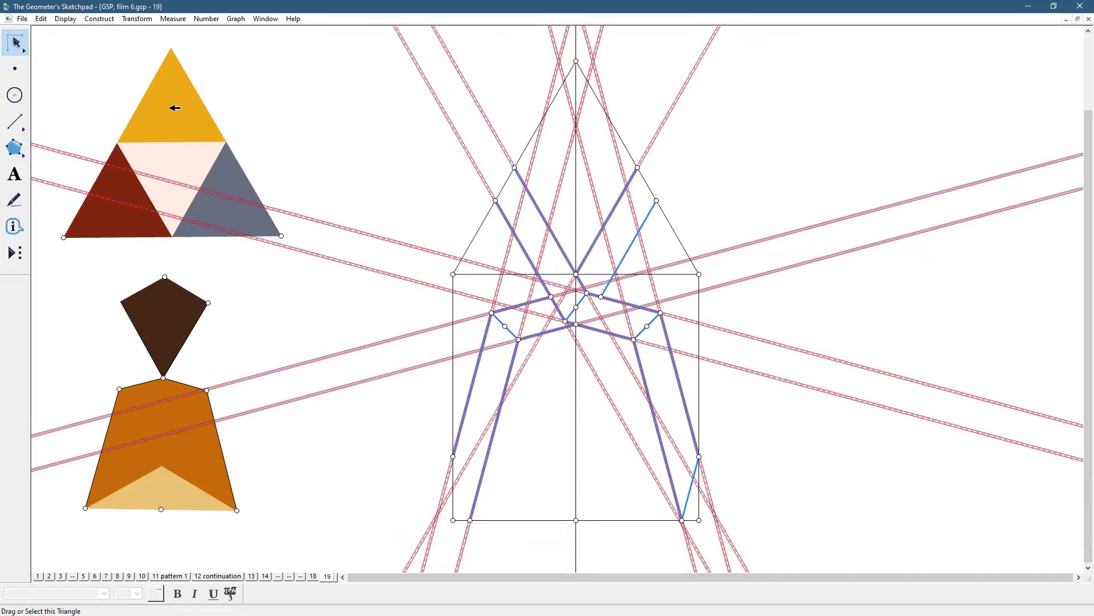
click(59, 23)
click(105, 85)
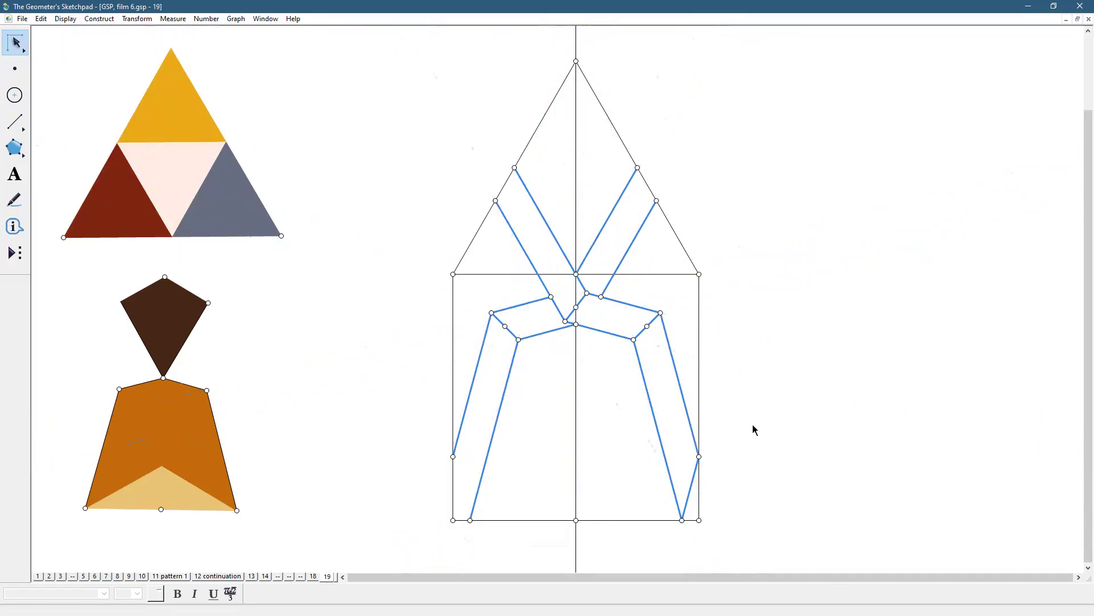
Hide the horizontal segment shared by the square and the triangle
click(634, 274)
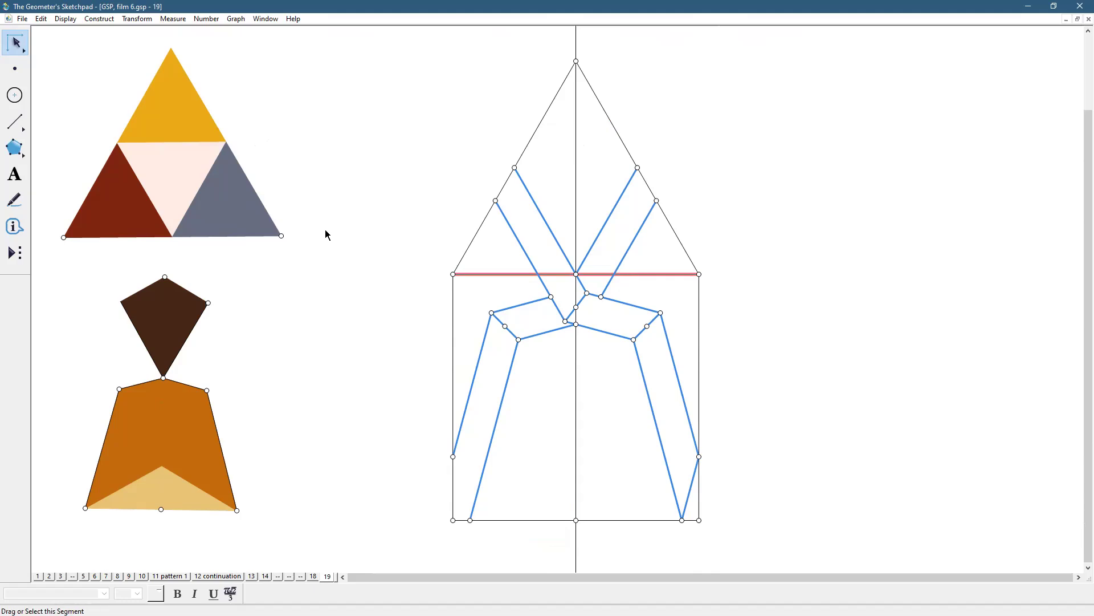
click(64, 20)
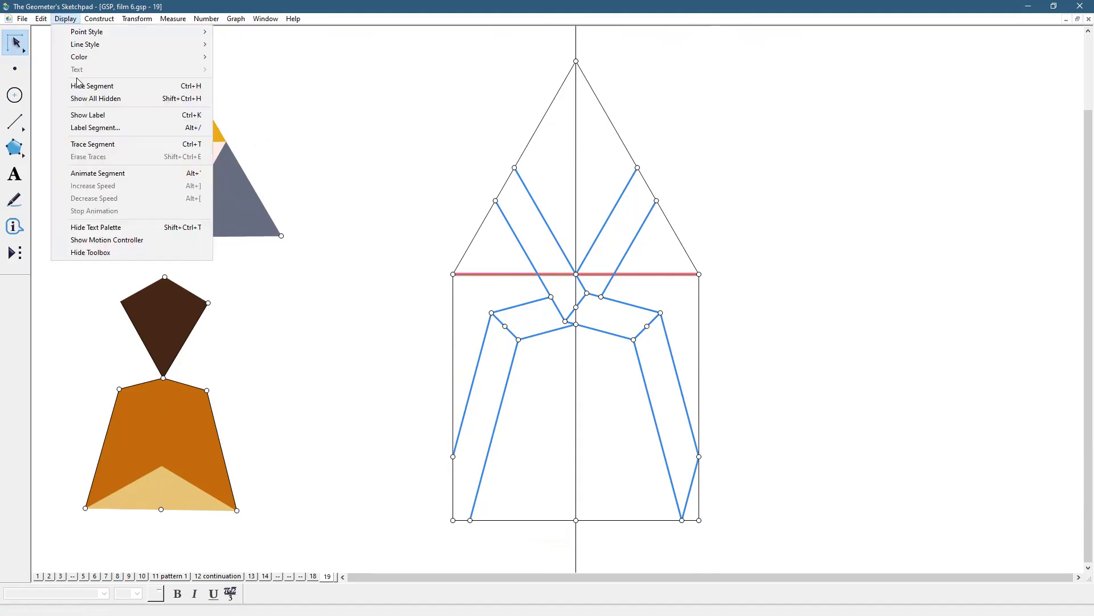
key(Return)
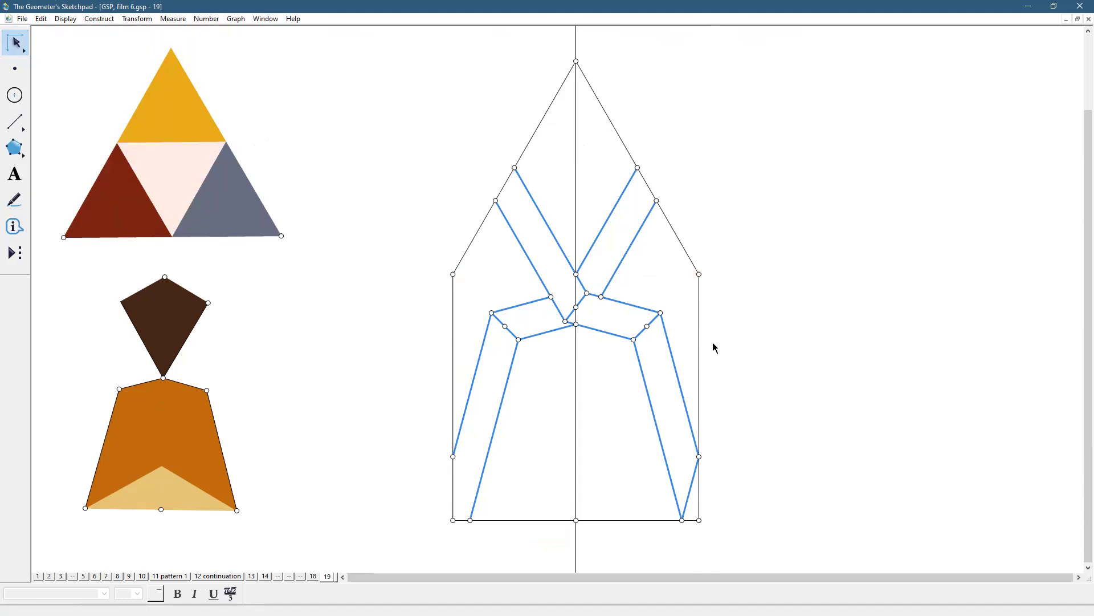
Construct a filled polygon over the right half of the band, from the triangle's right side along the axis to the square's lower right corner
click(15, 149)
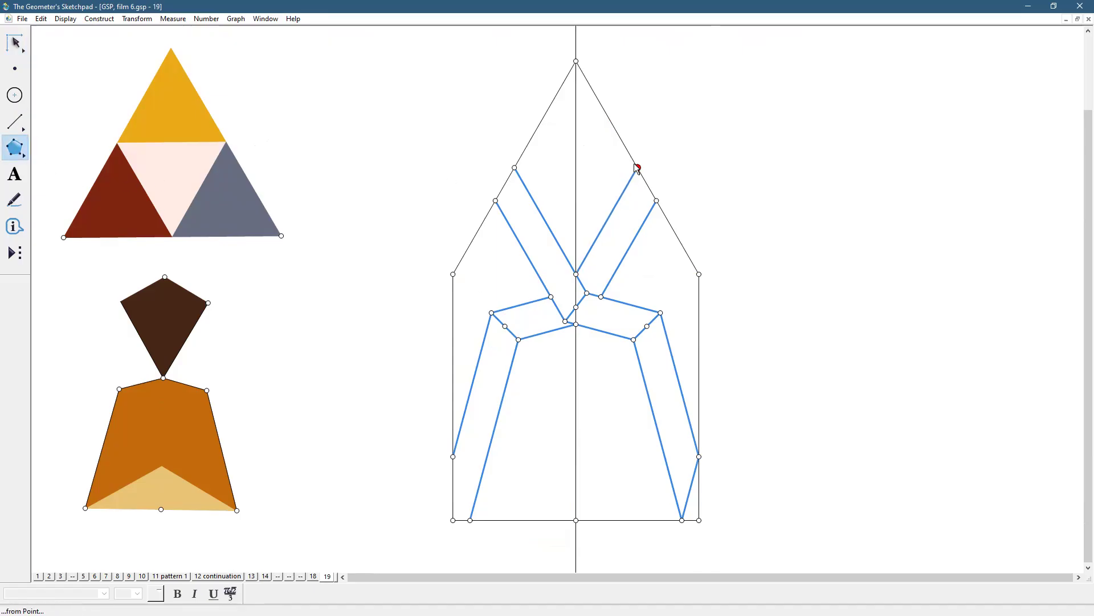
click(576, 274)
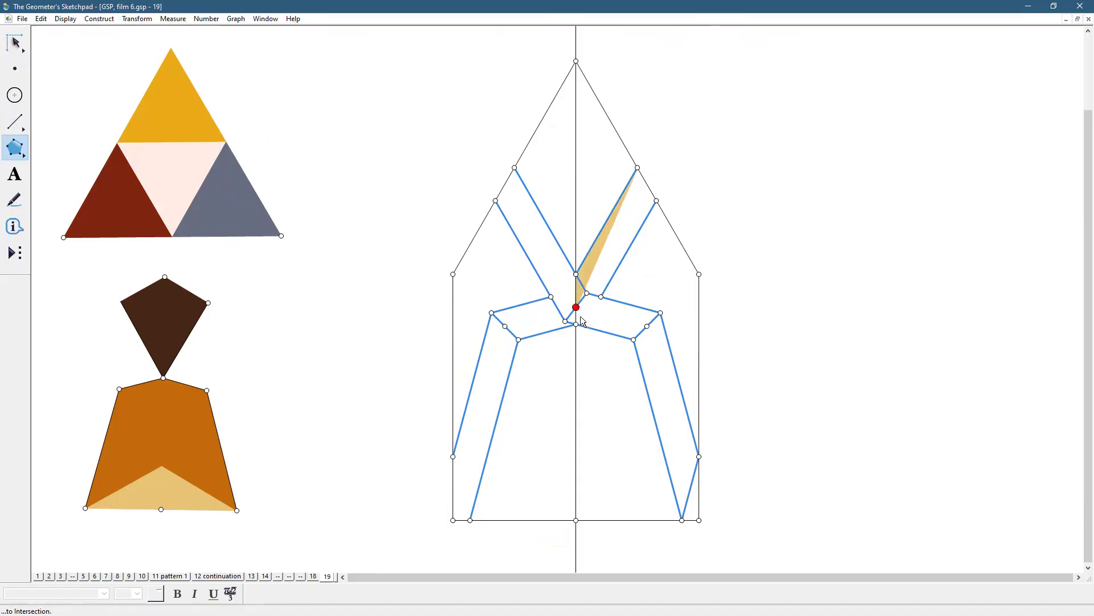
click(576, 324)
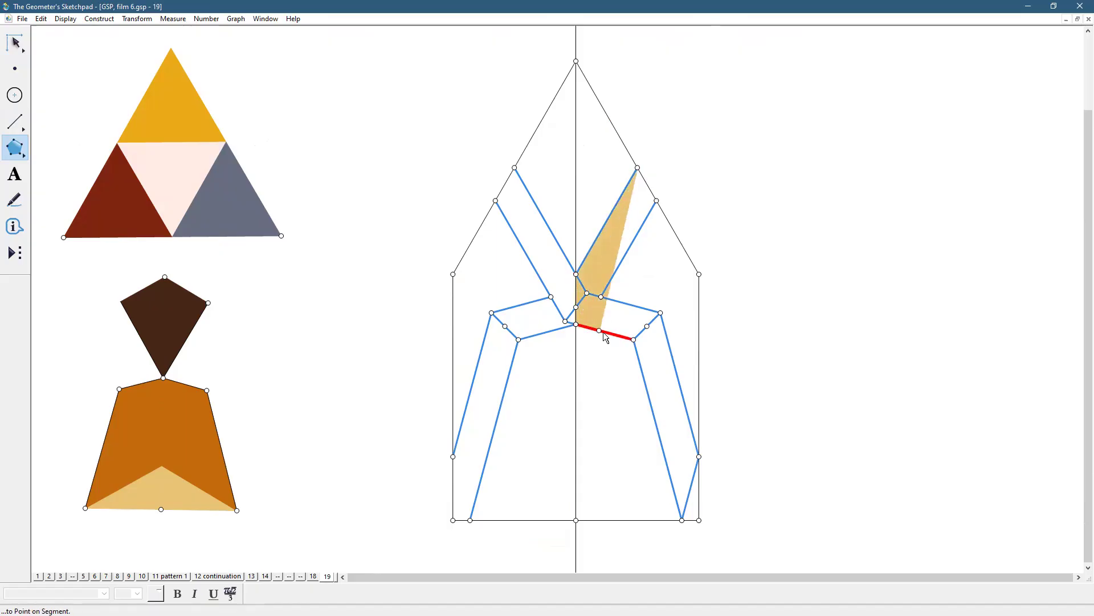
click(633, 339)
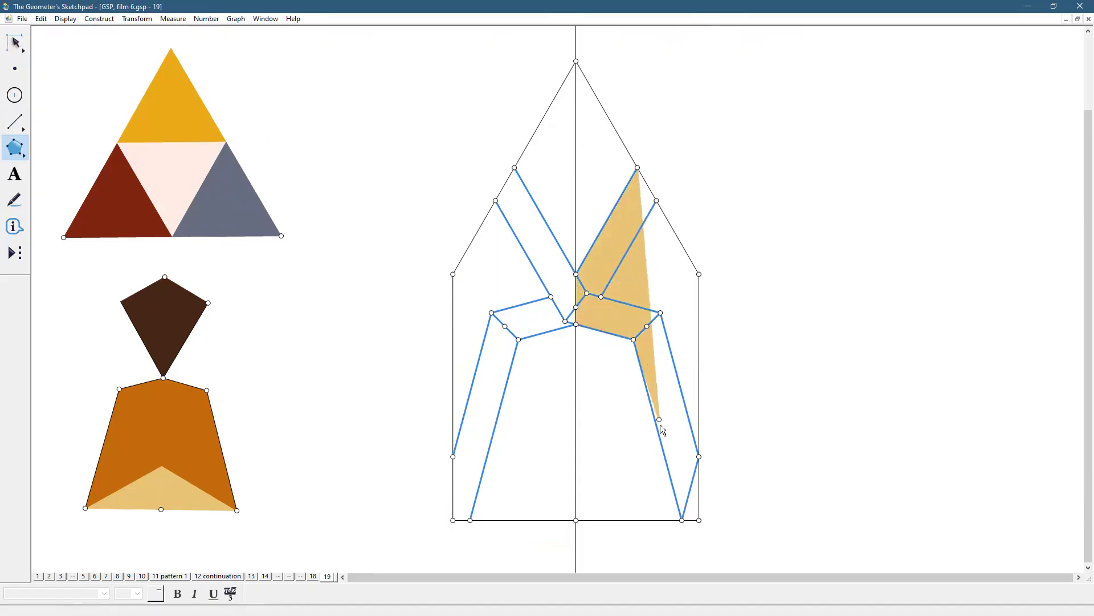
click(682, 520)
click(698, 520)
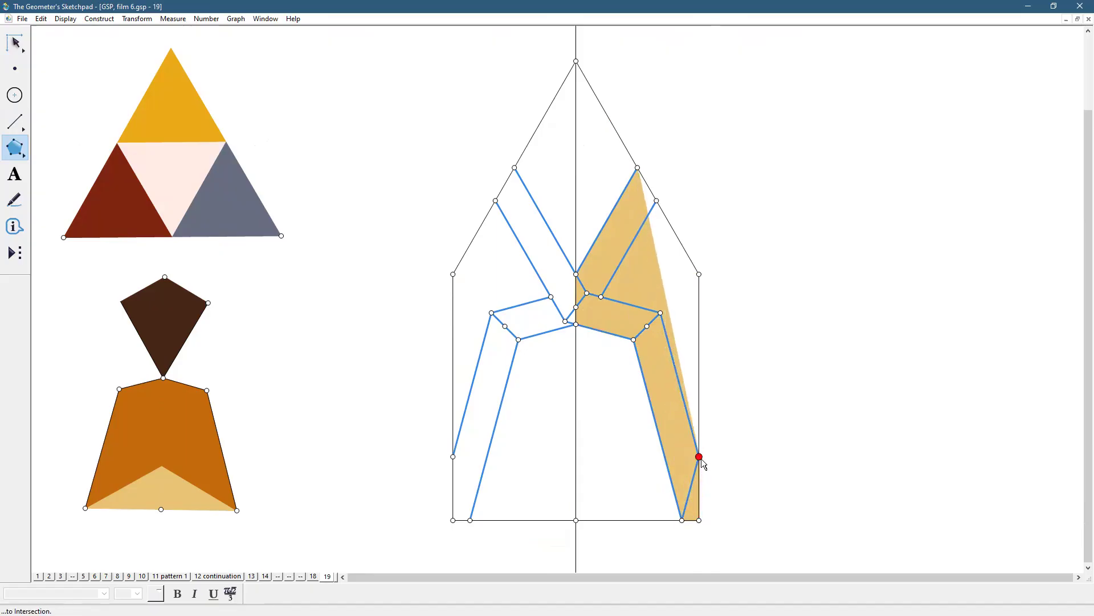
click(699, 456)
click(660, 313)
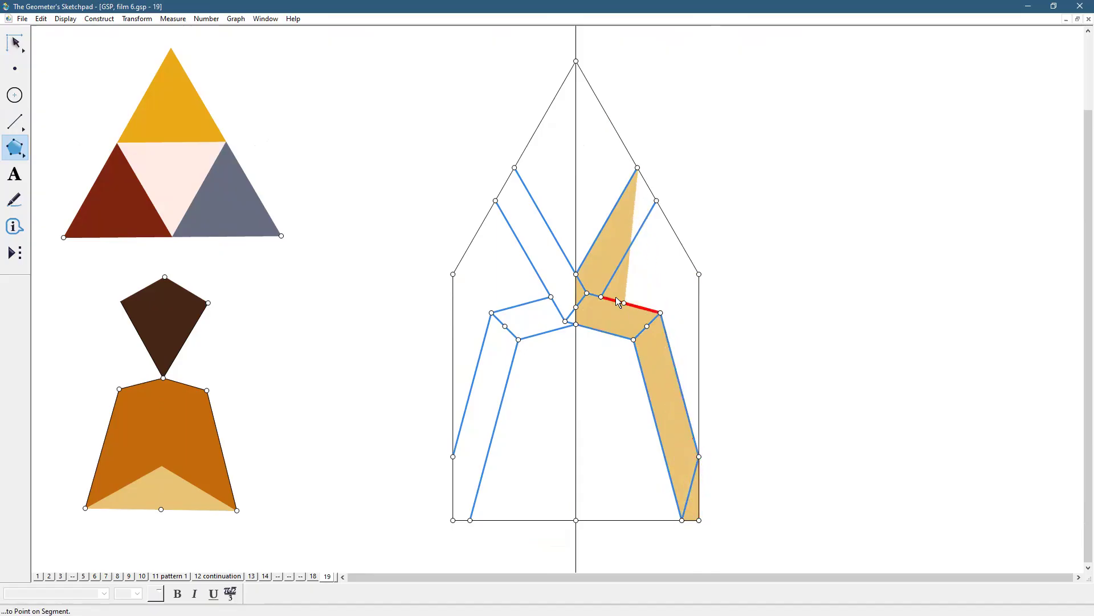
click(602, 297)
click(656, 201)
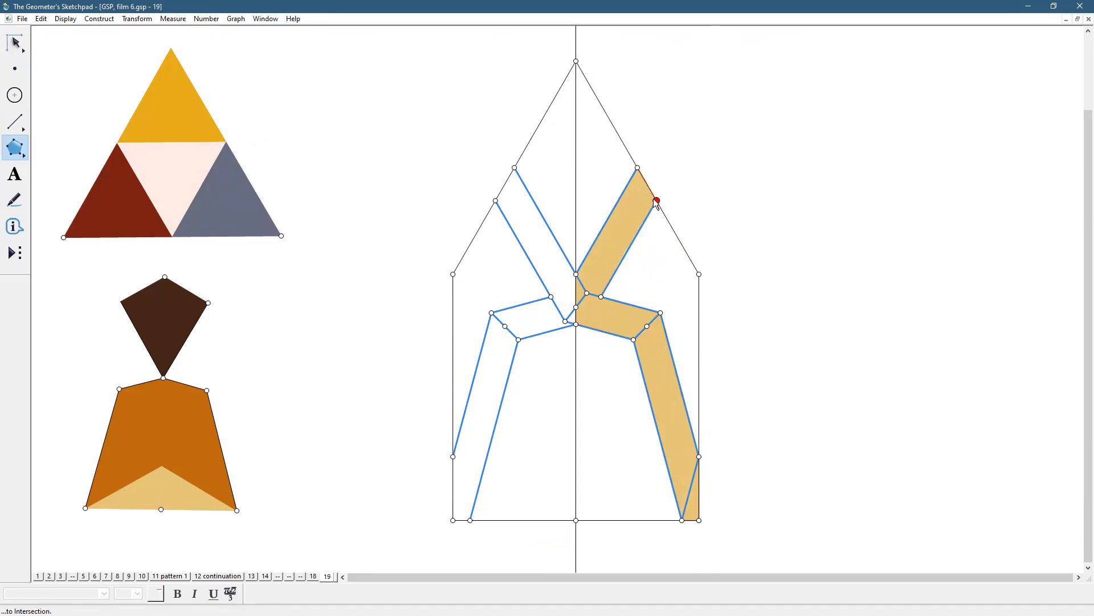
double_click(638, 168)
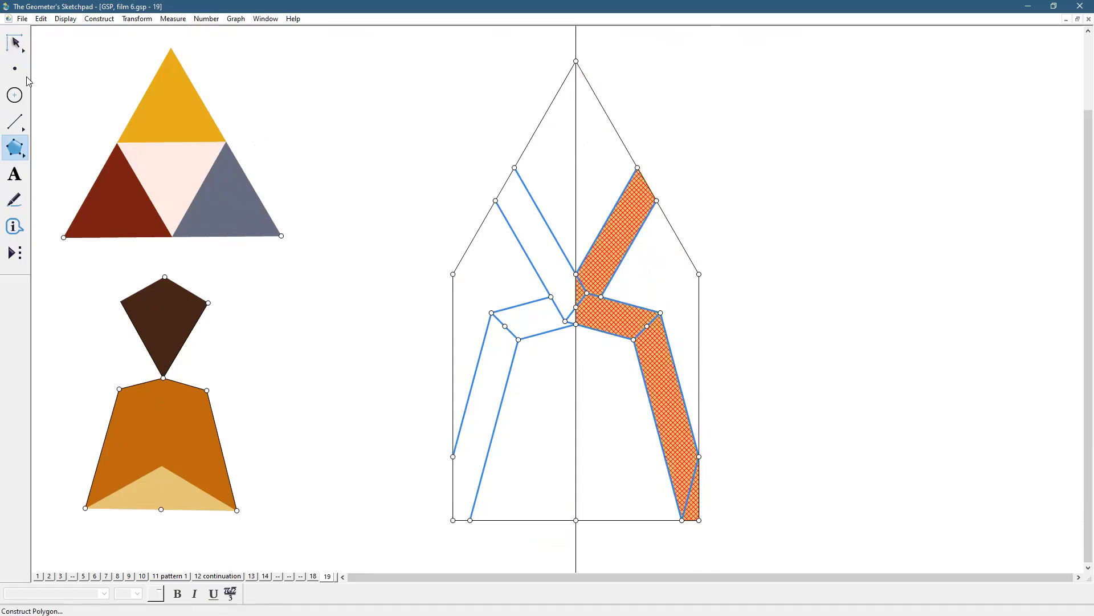
Recolor the band polygon pale pink (red 255, green 237, blue 230) together with the reference triangle's central piece, and clear the selection
click(16, 42)
click(174, 170)
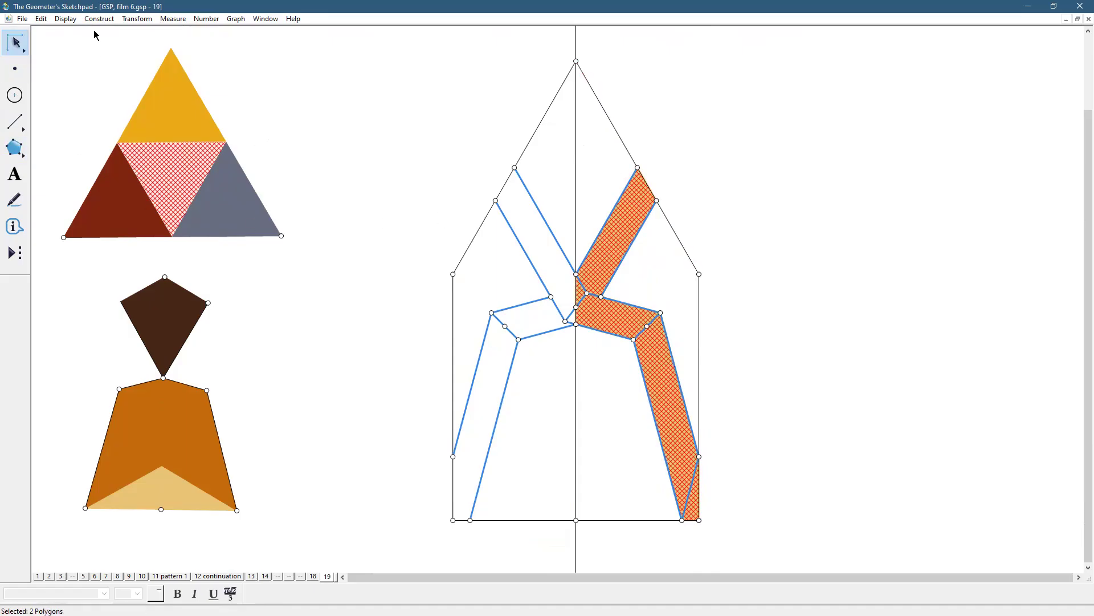
click(65, 19)
mouse_move(95, 60)
click(245, 212)
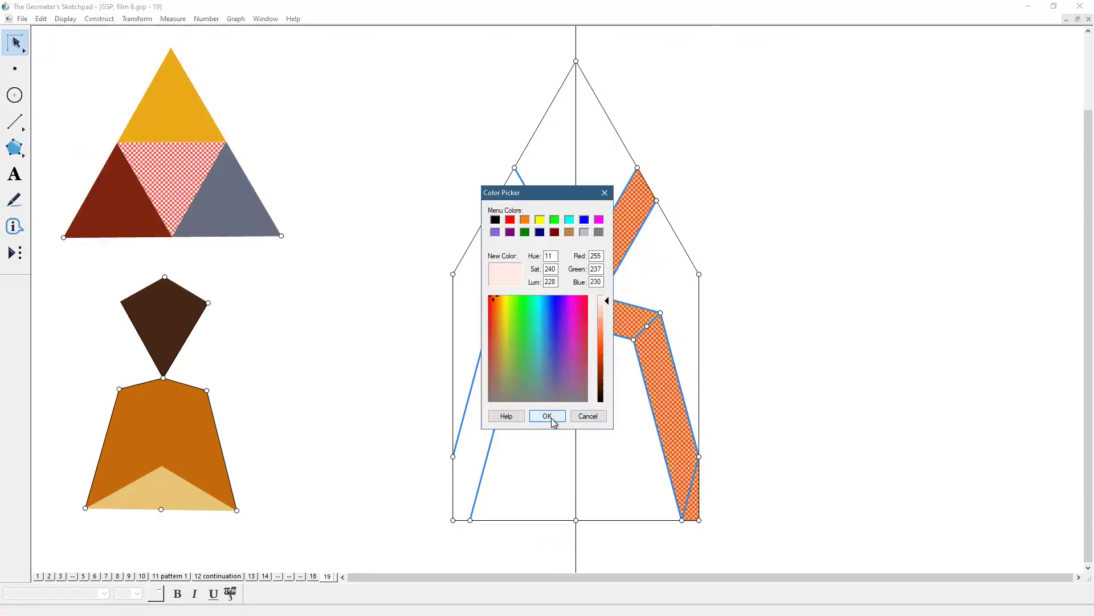
click(547, 416)
click(577, 405)
key(Escape)
Reflect the pale pink band polygon across the vertical axis to fill the left half of the band
click(659, 374)
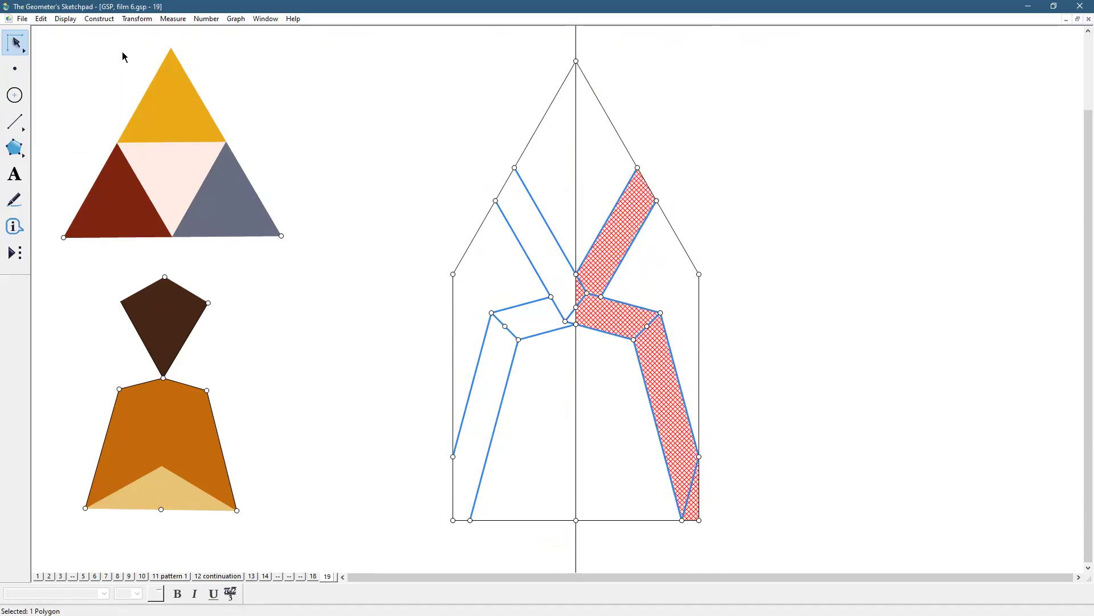
click(137, 19)
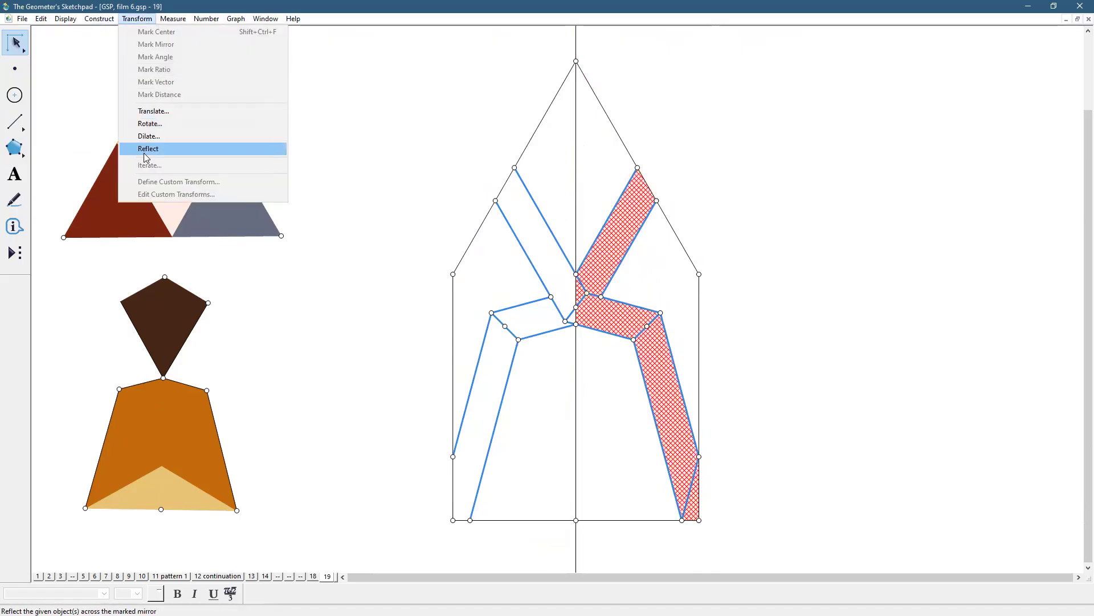
key(Return)
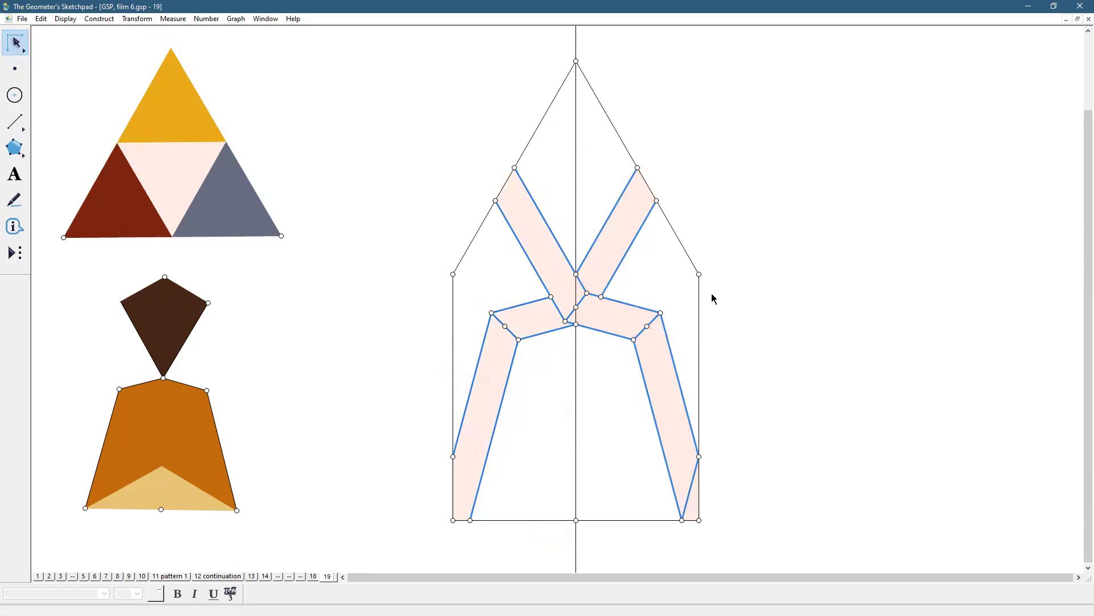
Construct a perpendicular to the triangle's right side through the left band's upper endpoint, and mark its intersection with the vertical axis
click(514, 167)
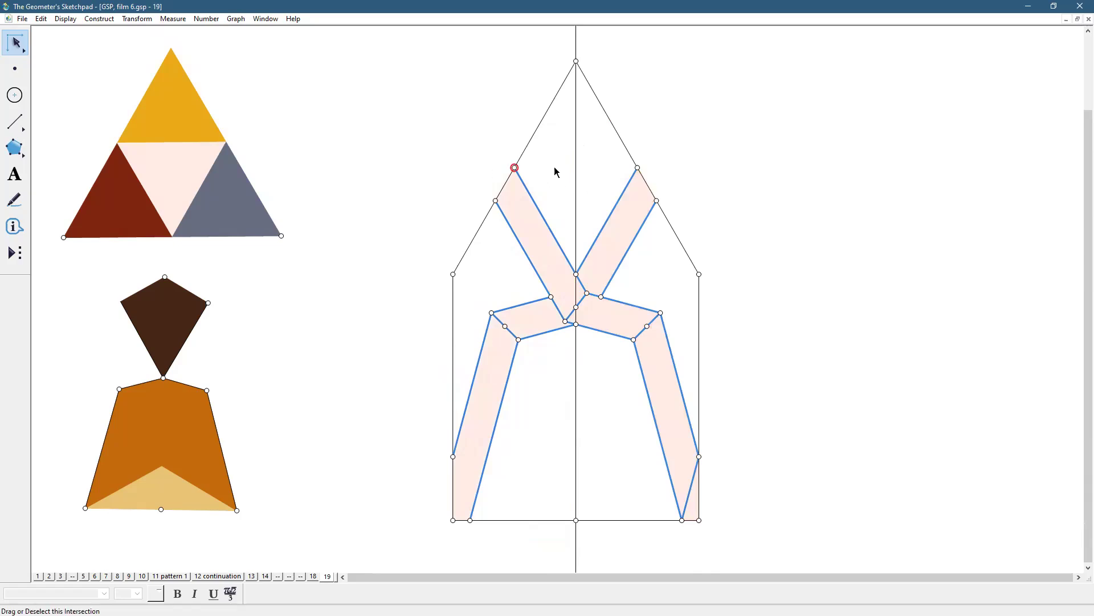
click(626, 138)
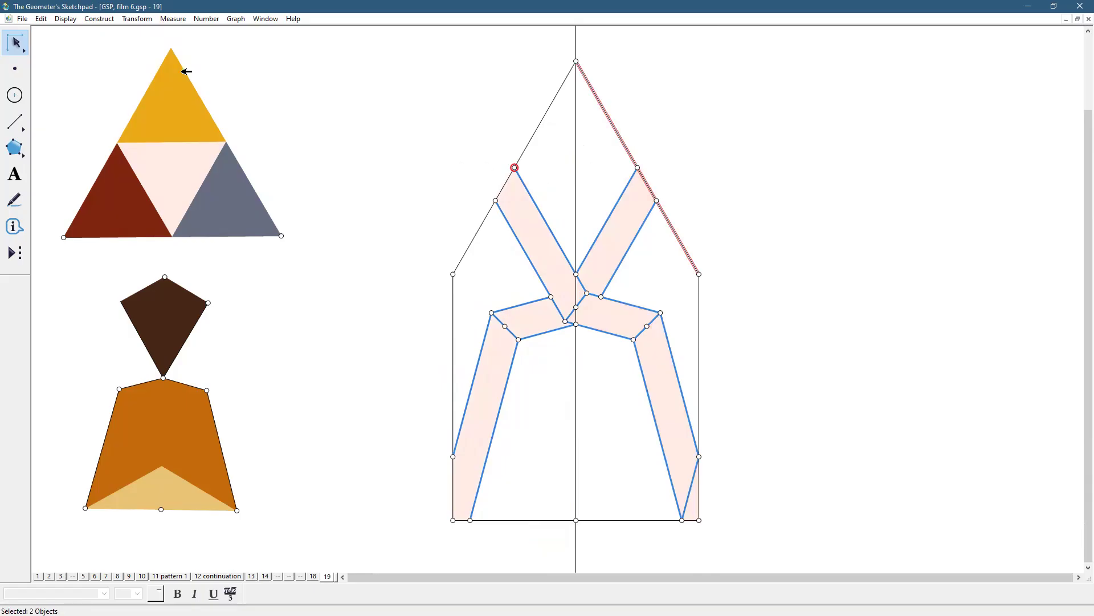
click(100, 19)
click(114, 124)
click(717, 212)
click(575, 132)
click(678, 137)
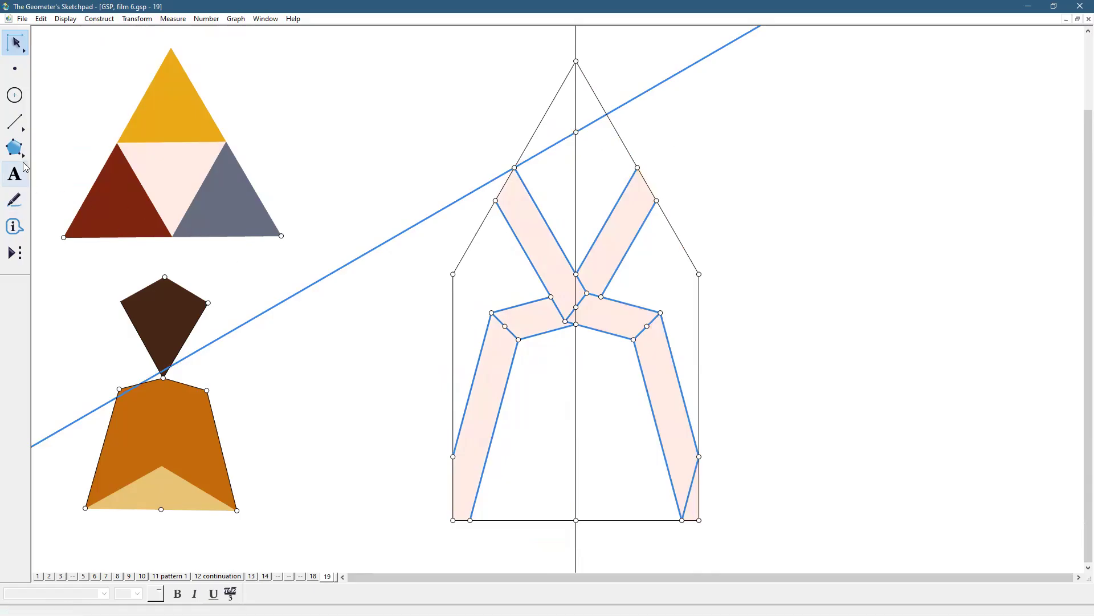
Construct a filled triangle from the new axis intersection to the point where the bands meet and the right band's upper endpoint
click(22, 149)
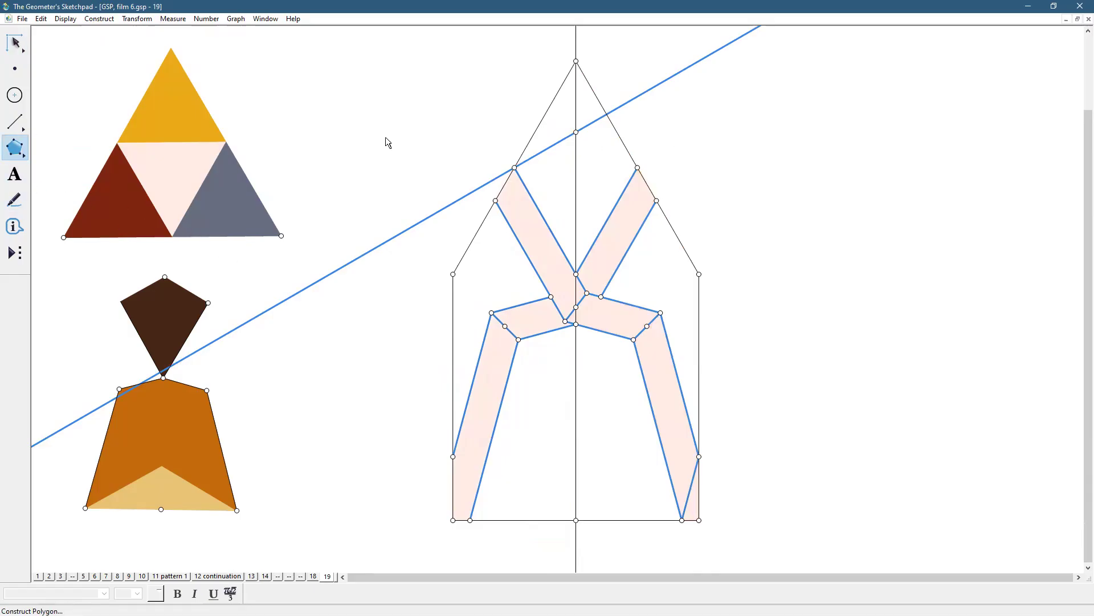
click(576, 135)
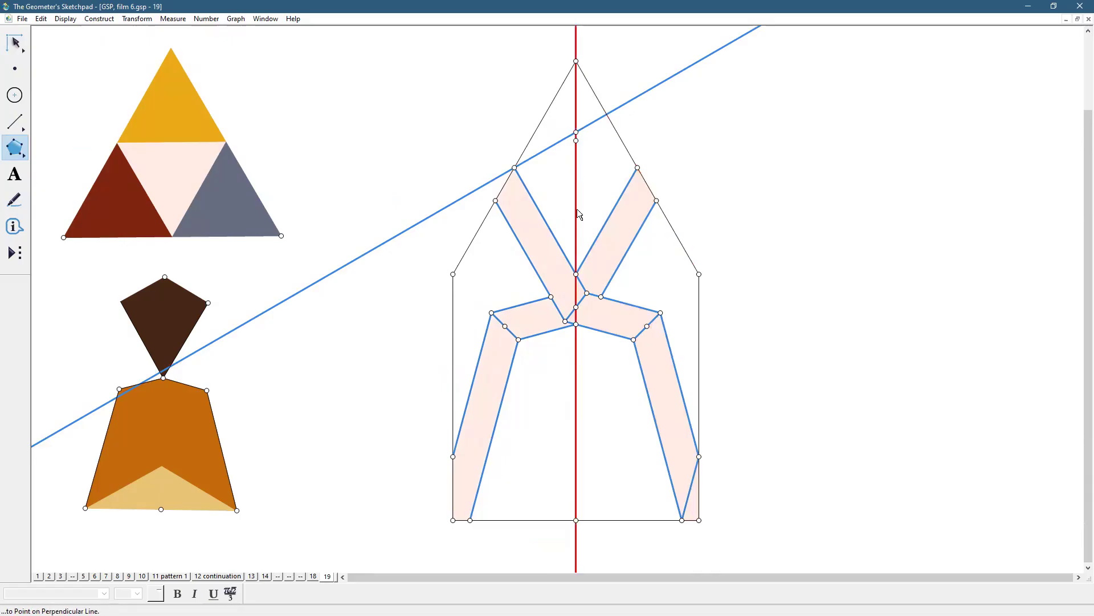
click(575, 274)
click(637, 168)
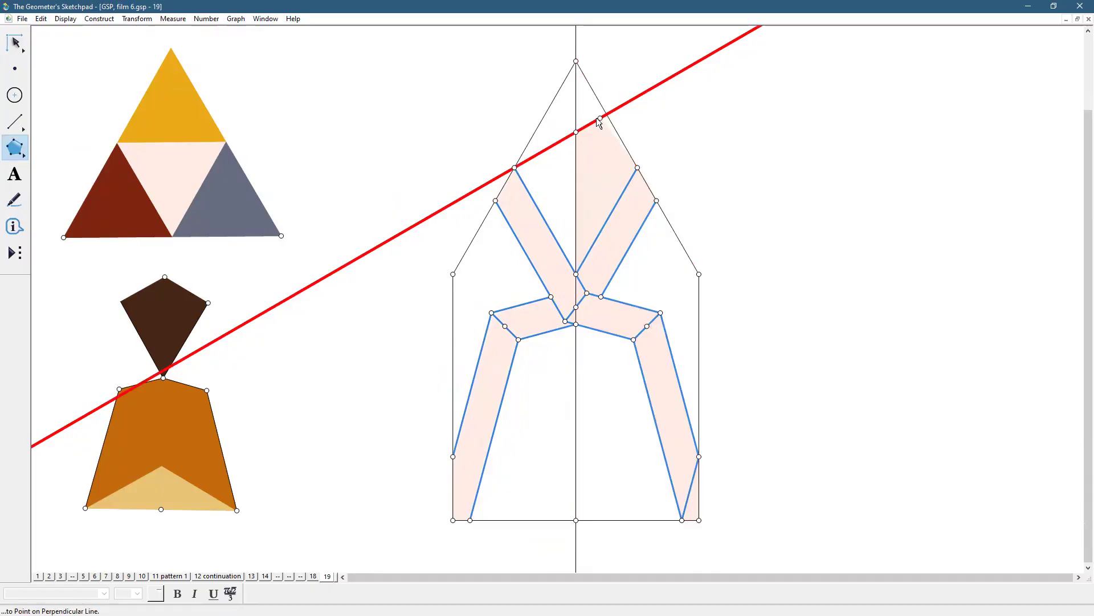
click(576, 132)
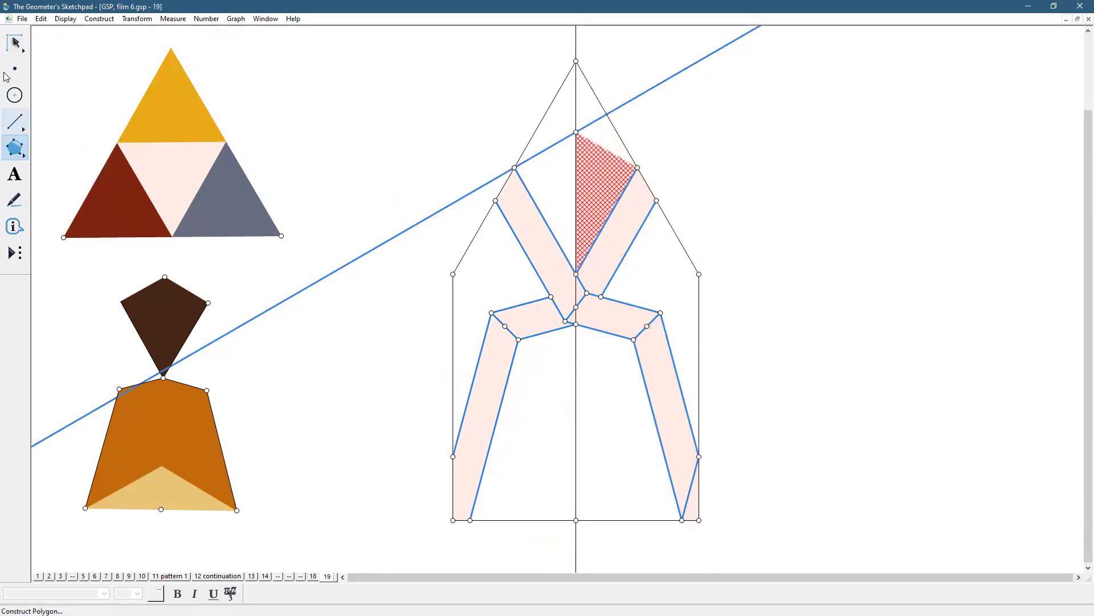
Recolor the new triangle slate gray (red 102, green 110, blue 128) together with the reference triangle's lower right piece
click(15, 43)
click(233, 190)
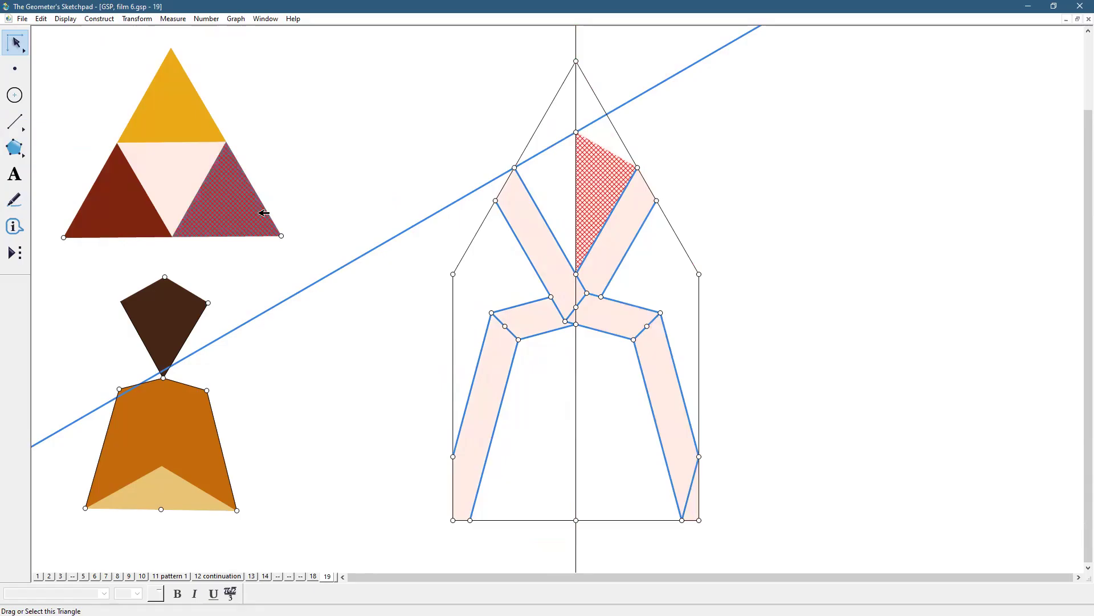
click(67, 19)
mouse_move(88, 58)
click(270, 213)
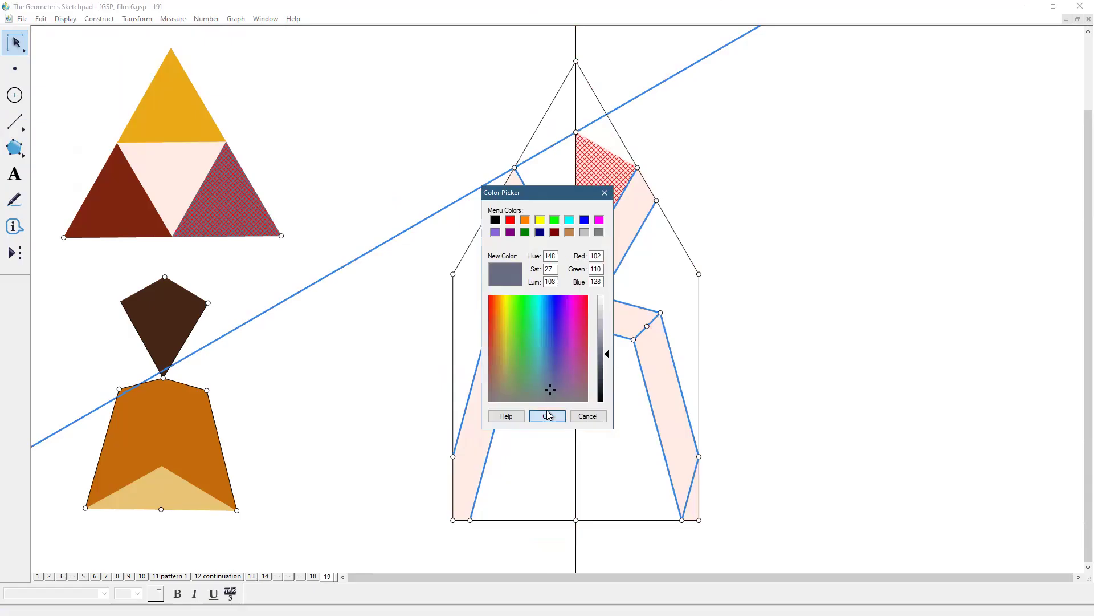
click(548, 415)
Construct a filled triangle from the motif's apex to the axis intersection below it and the right band's upper endpoint
click(14, 147)
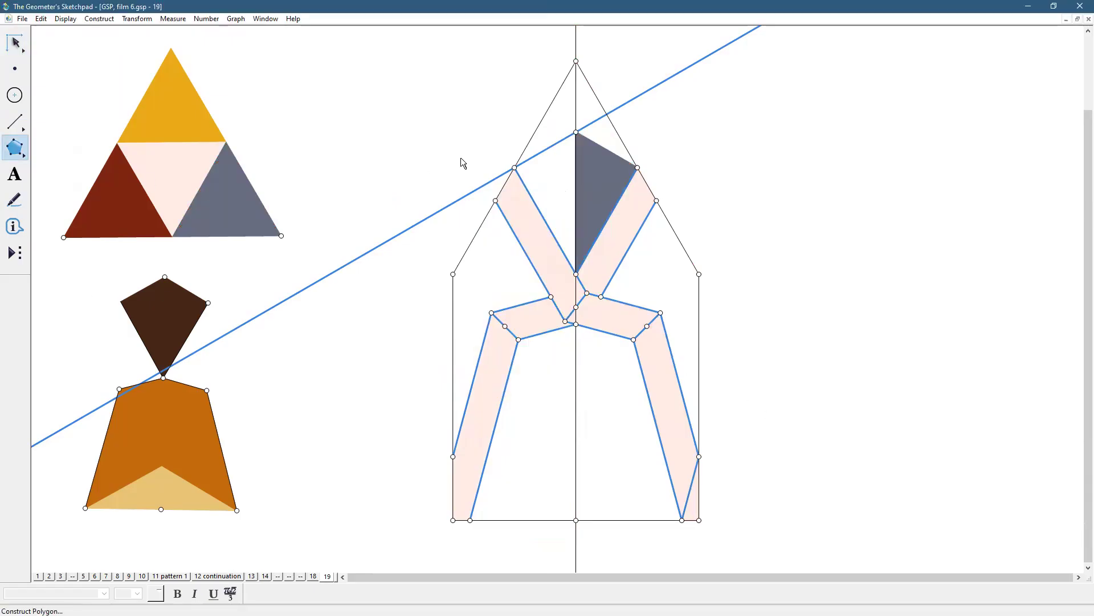
click(576, 61)
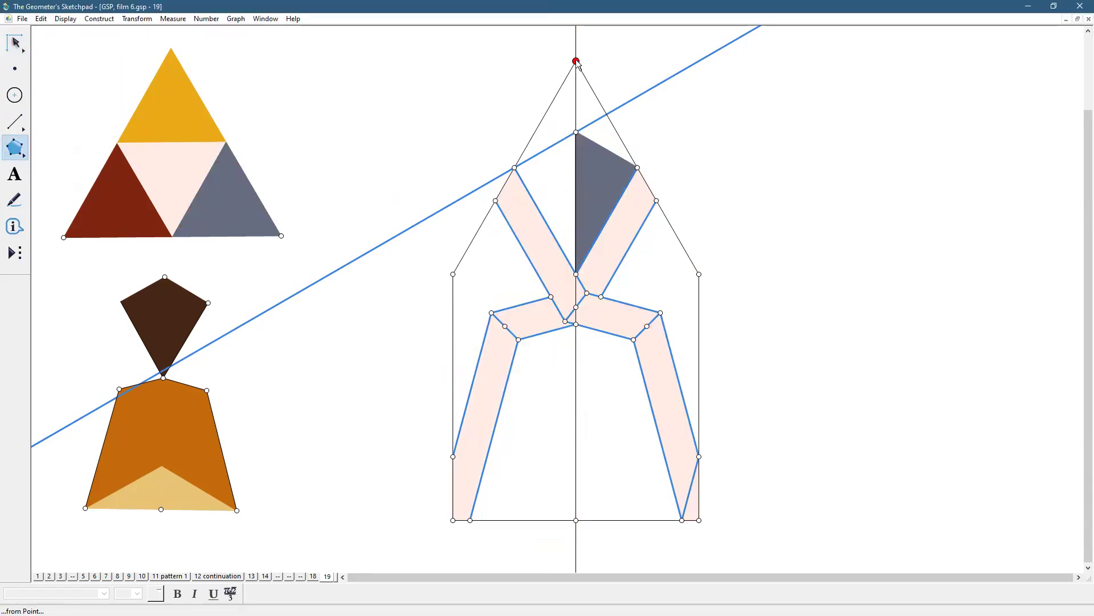
click(576, 132)
click(638, 167)
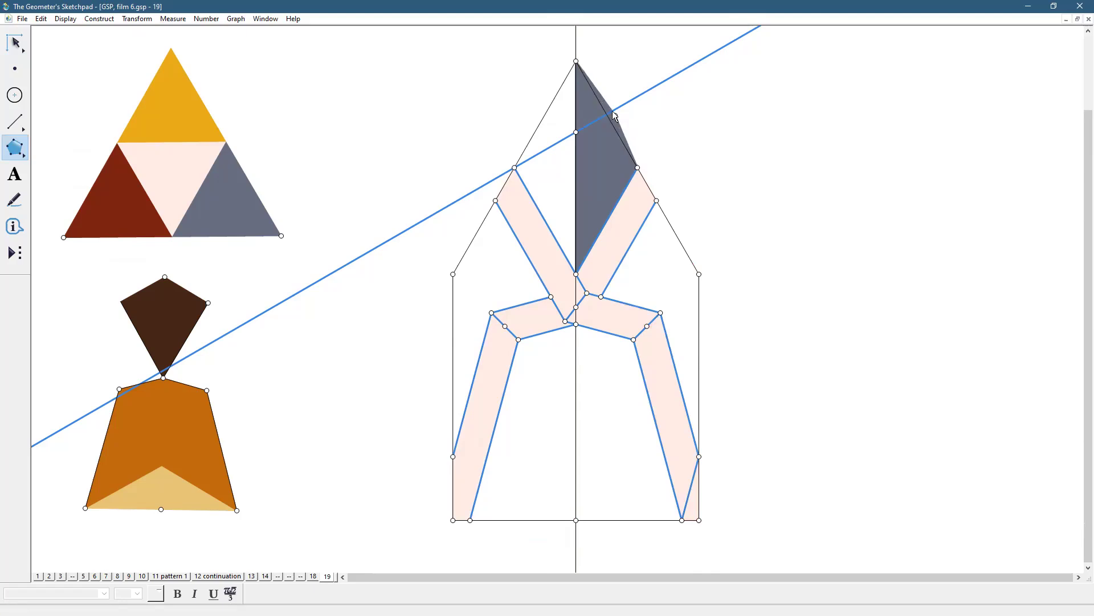
click(576, 61)
Recolor the apex triangle gold together with the reference triangle's top piece
click(15, 42)
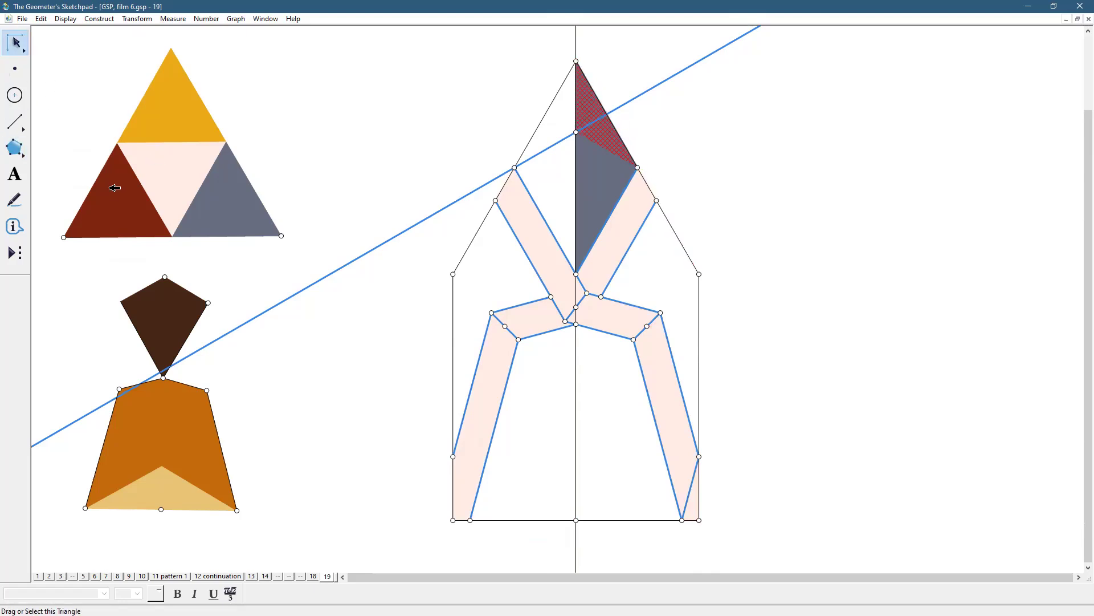
shift+click(171, 115)
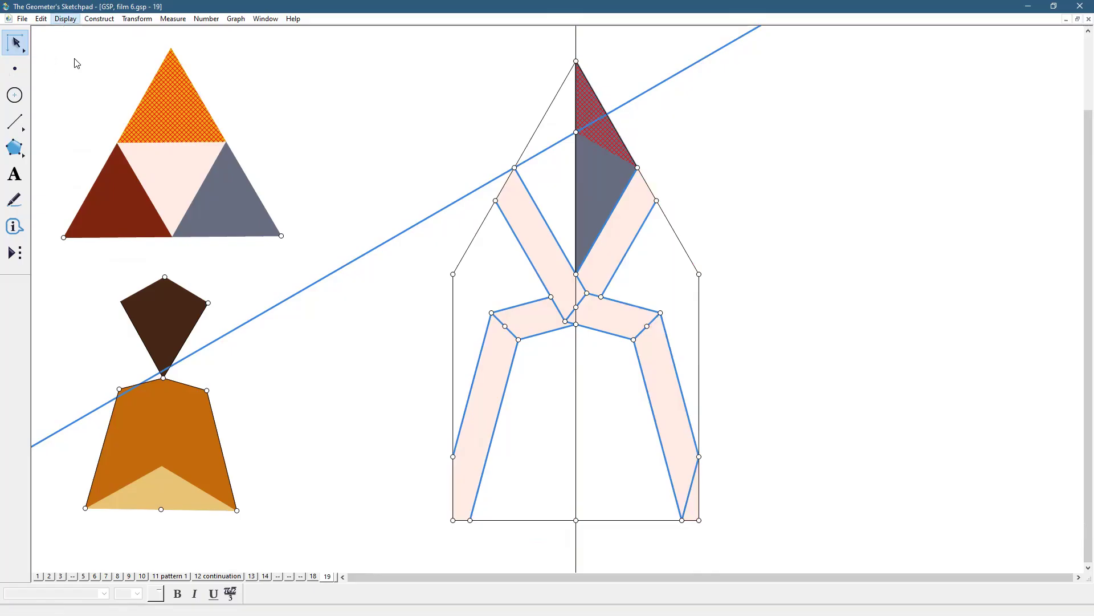
click(65, 19)
mouse_move(171, 57)
click(234, 212)
click(545, 417)
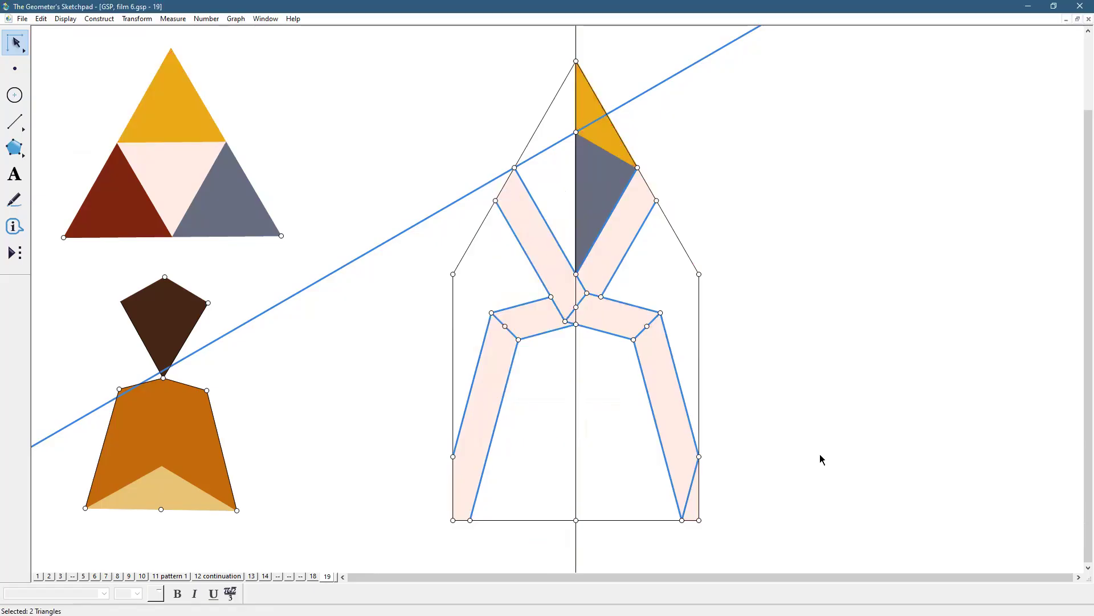
Rotate the square's base segment by 30° about the left band's inner endpoint on the base
click(470, 520)
click(469, 520)
click(511, 521)
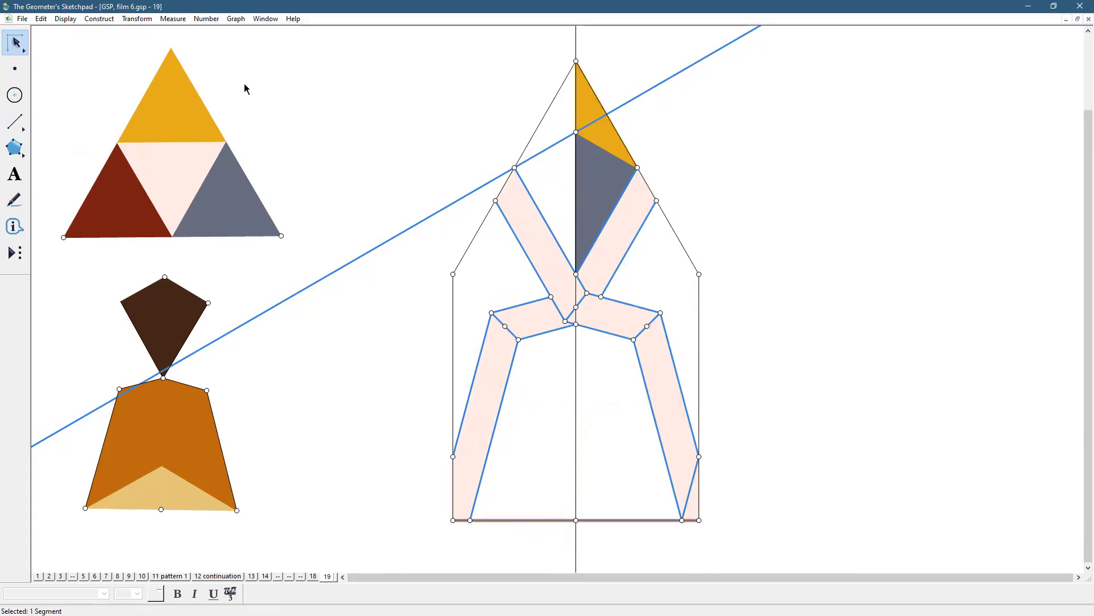
click(139, 20)
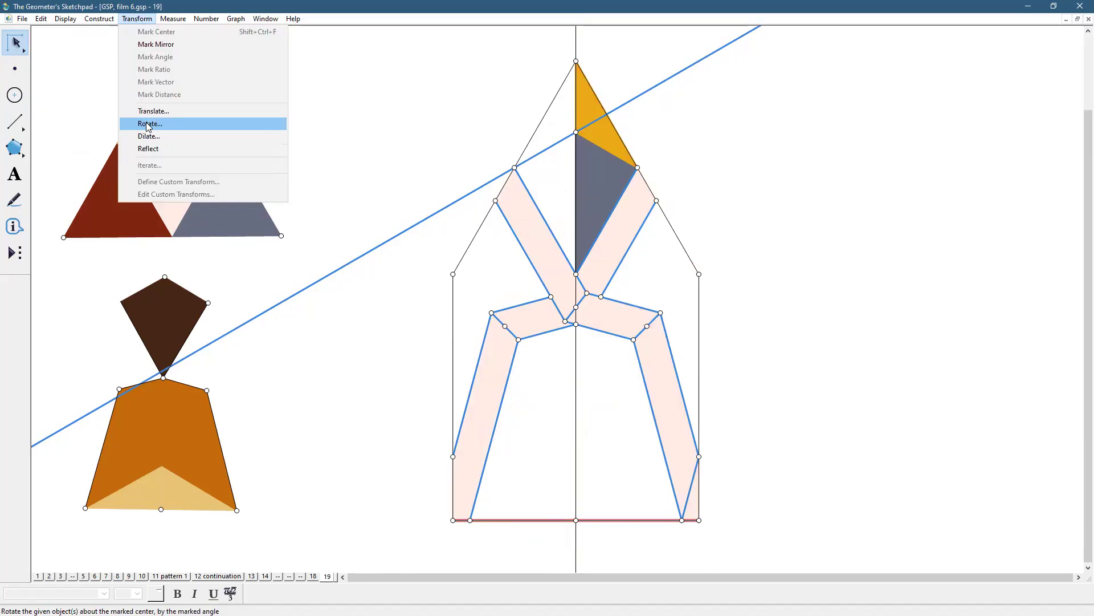
key(Return)
text(30)
click(862, 302)
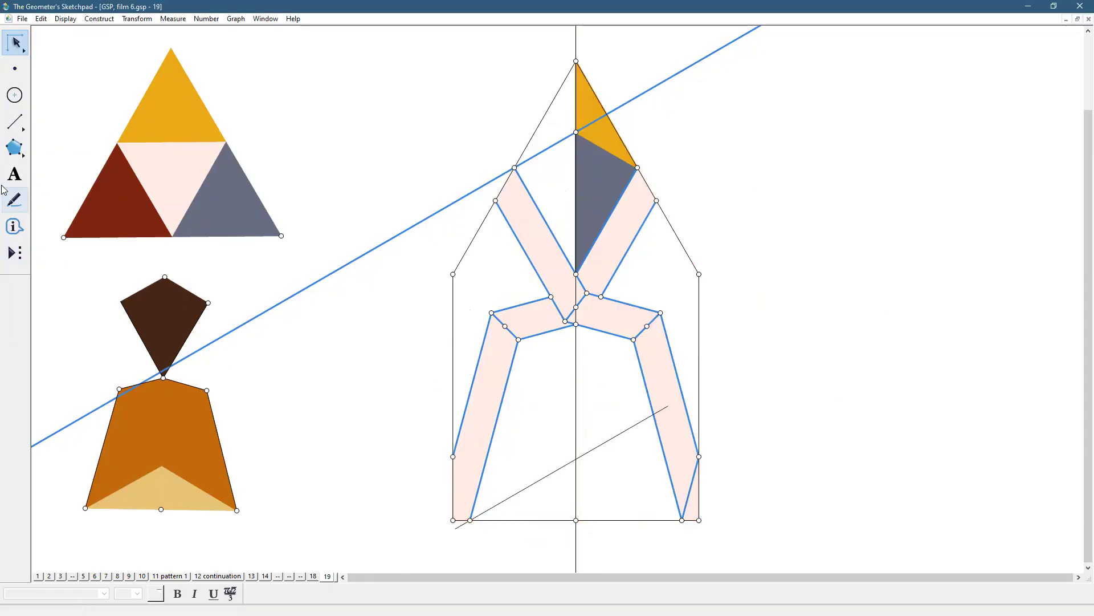
Fill a gold triangle between the bands' inner base endpoints and the rotated segment's intersection with the axis, and clear the selection
click(14, 147)
click(576, 520)
click(577, 459)
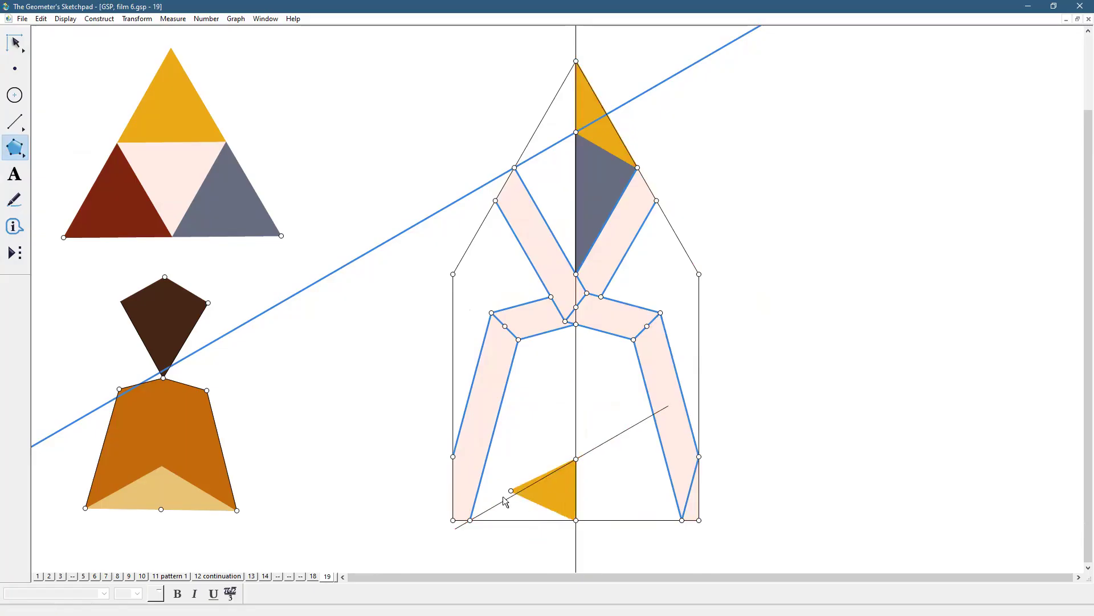
click(577, 519)
click(682, 520)
click(577, 459)
click(576, 520)
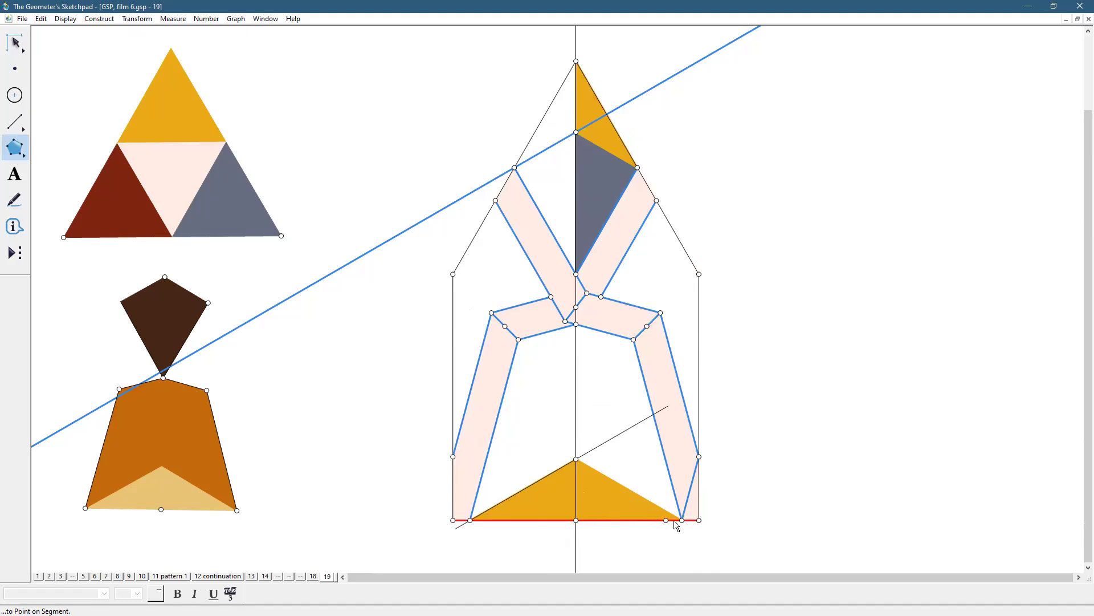
click(681, 520)
click(14, 42)
click(744, 356)
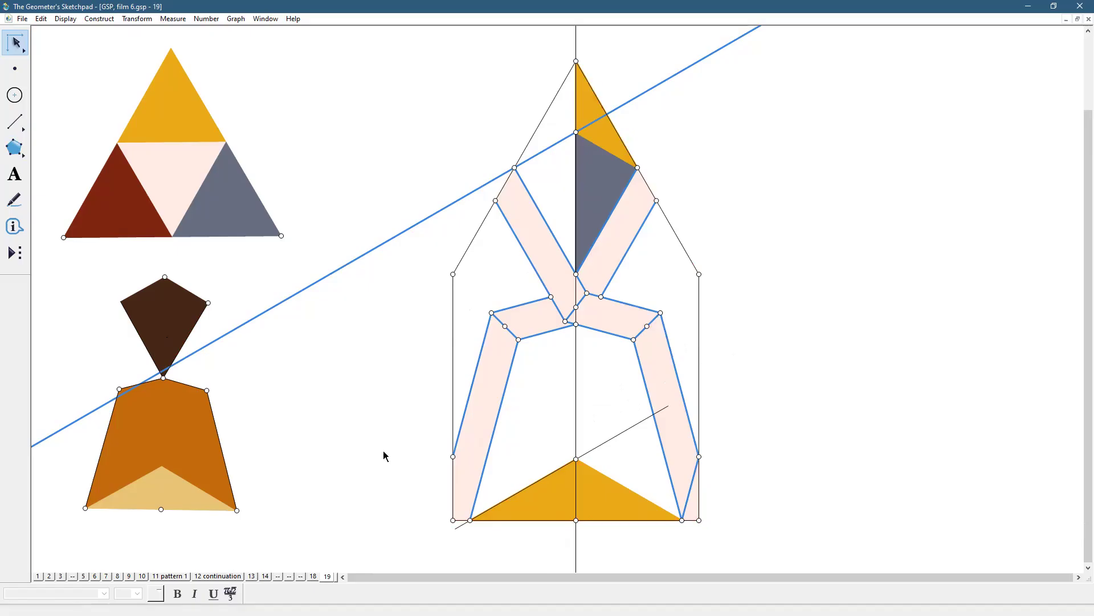
Construct a filled quadrilateral over the right half of the area enclosed by the bands, above the gold base triangle
click(15, 148)
click(682, 520)
click(634, 340)
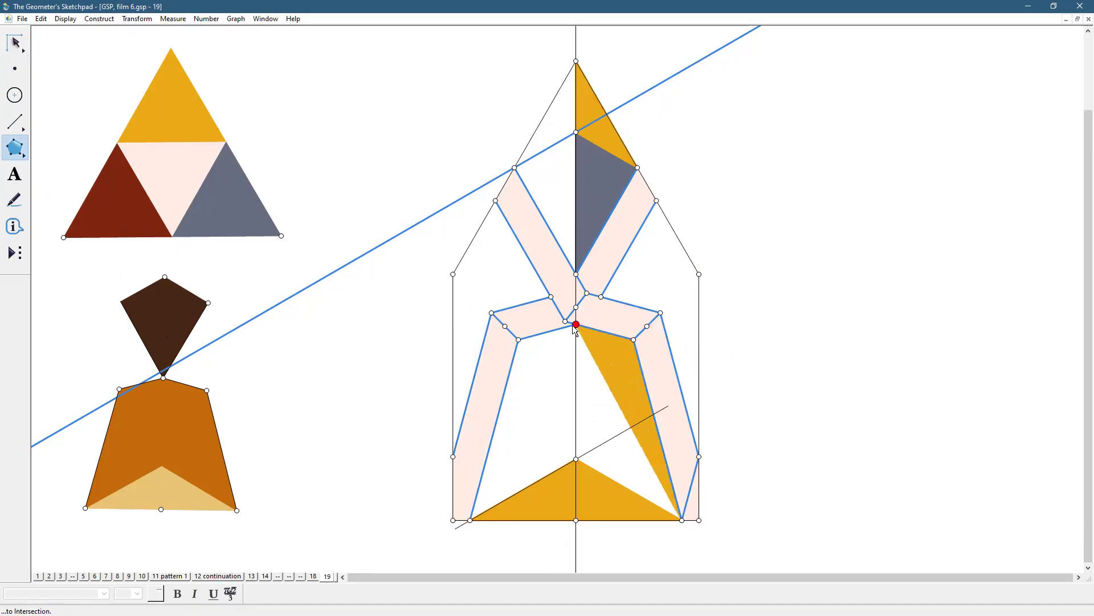
click(576, 324)
click(576, 458)
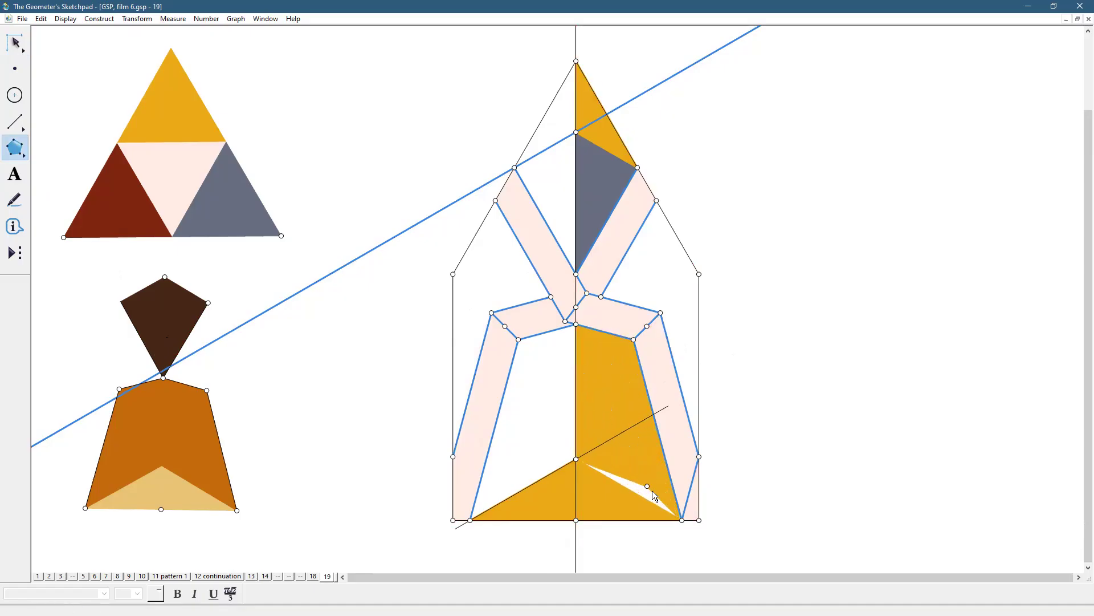
click(683, 520)
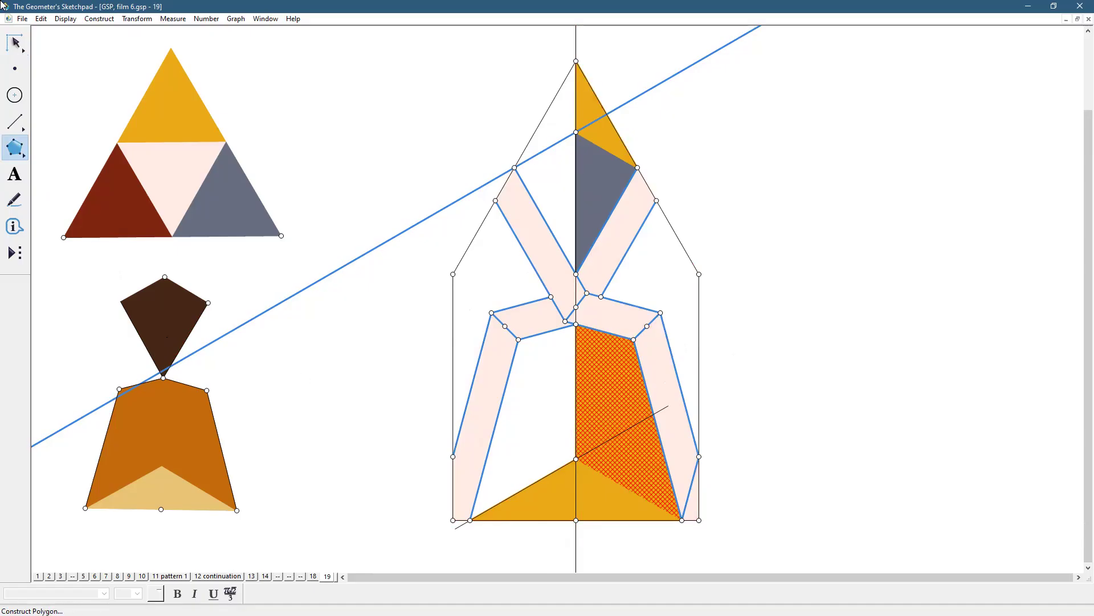
Recolor the quadrilateral slate gray together with the reference triangle's lower right piece
click(8, 39)
click(238, 202)
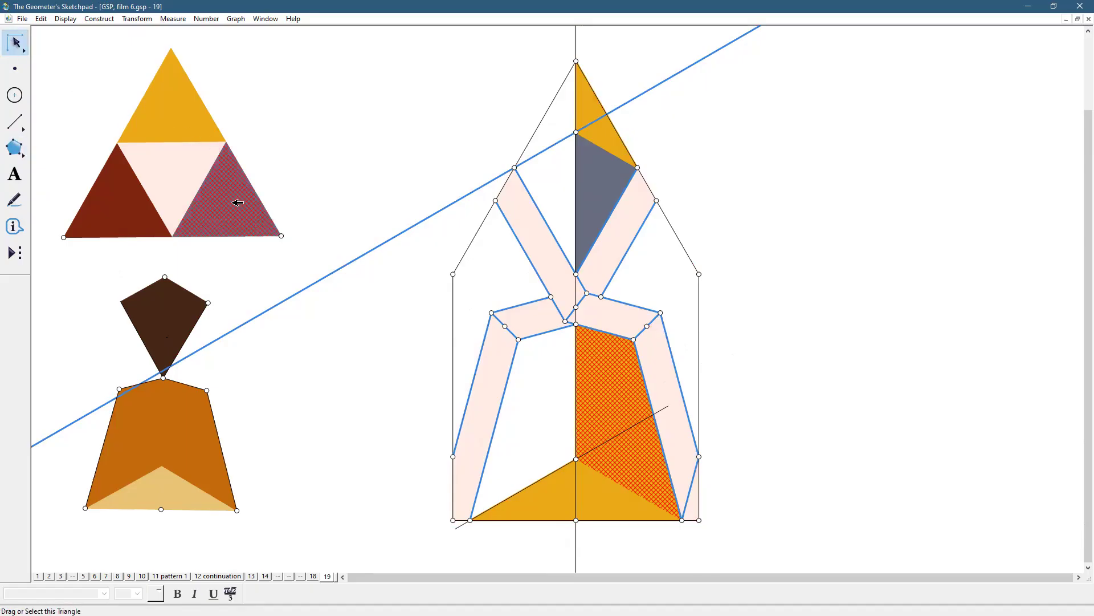
click(65, 18)
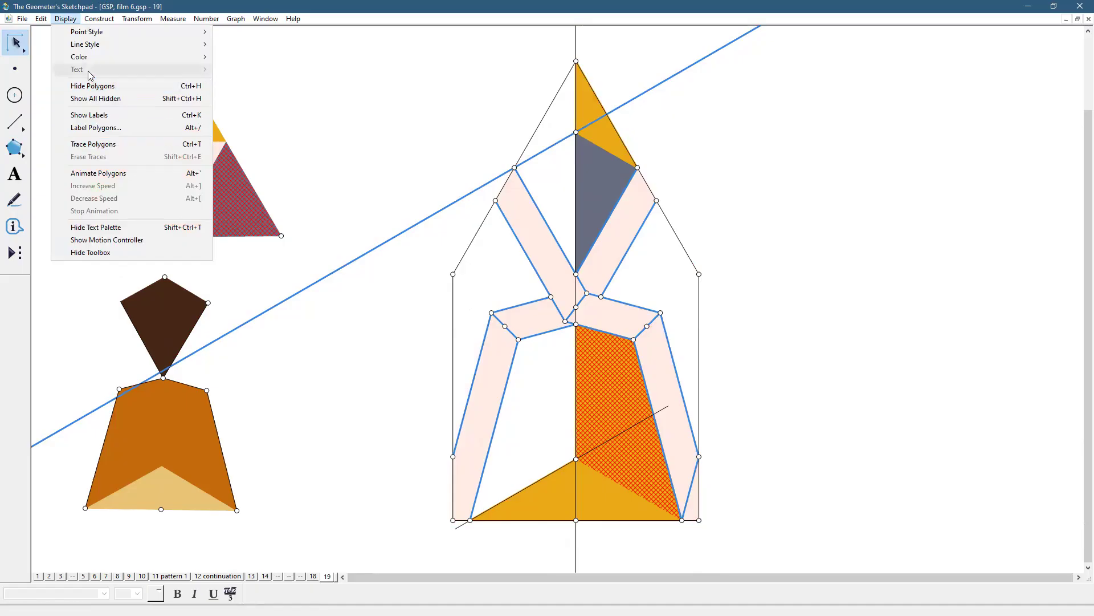
mouse_move(91, 56)
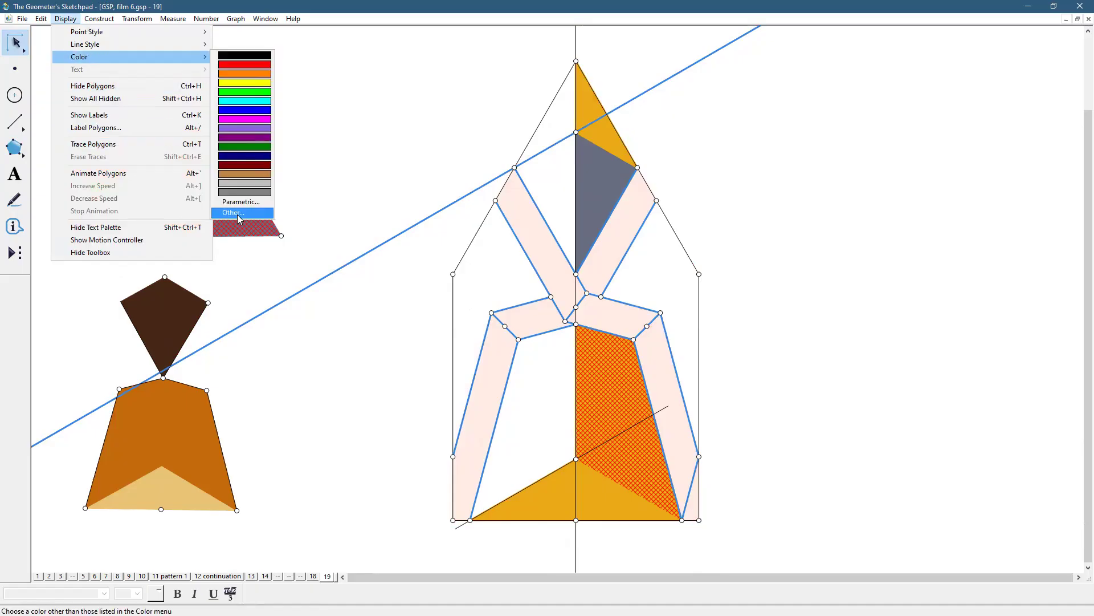
click(701, 435)
Reflect the slate gray quadrilateral across the vertical axis to fill the left half of the enclosed area
double_click(576, 358)
click(611, 363)
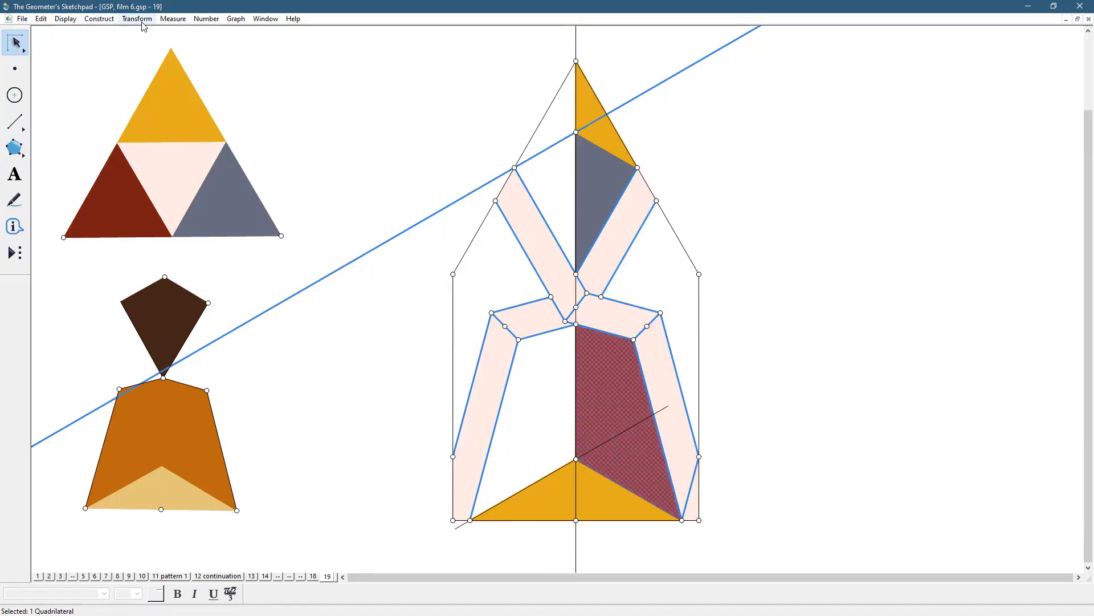
click(138, 18)
click(158, 146)
click(814, 483)
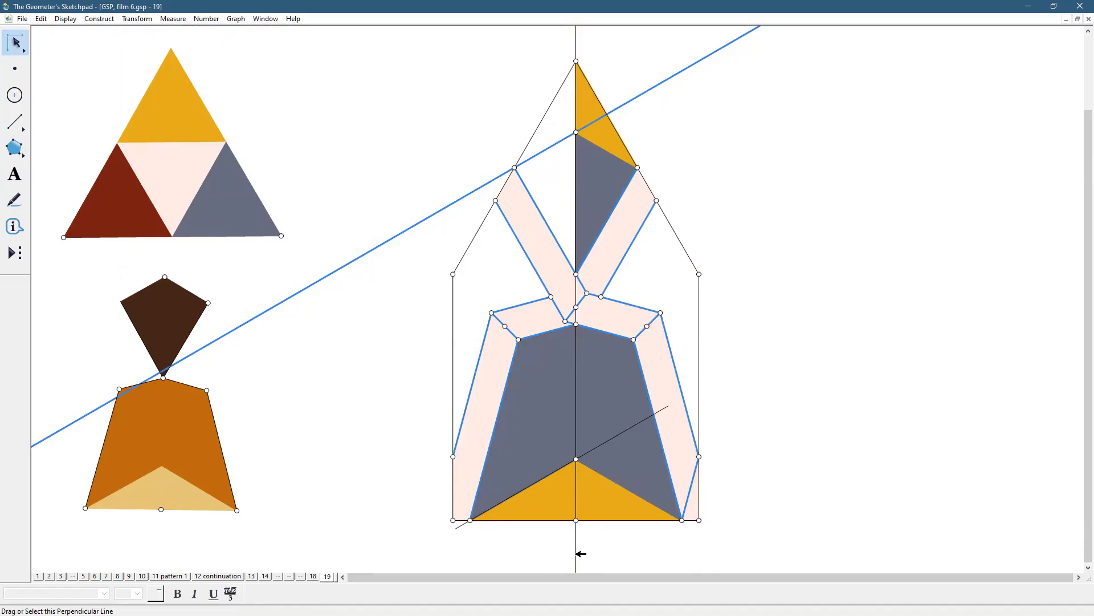
click(633, 427)
click(418, 224)
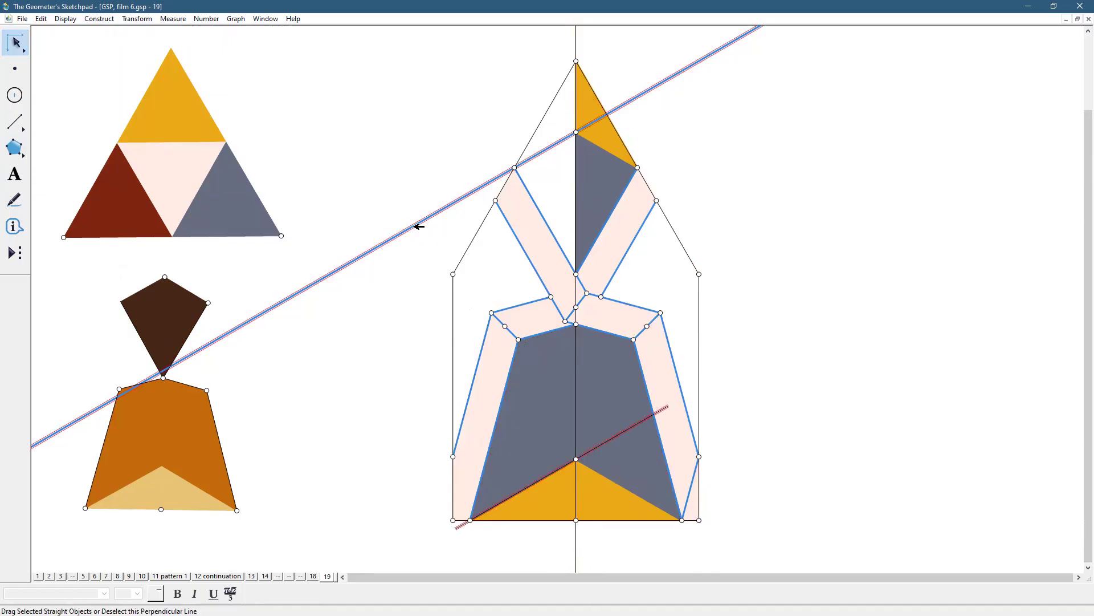
click(759, 386)
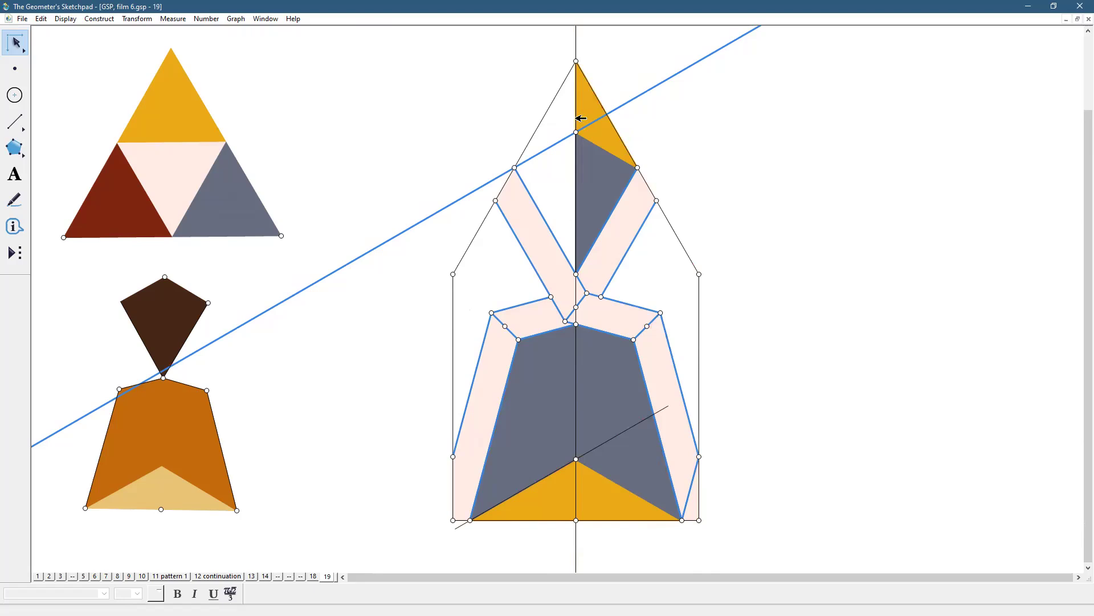
Reflect the upper slate gray and gold triangles across the vertical axis to complete the motif's top
click(602, 173)
click(133, 20)
click(155, 149)
click(730, 378)
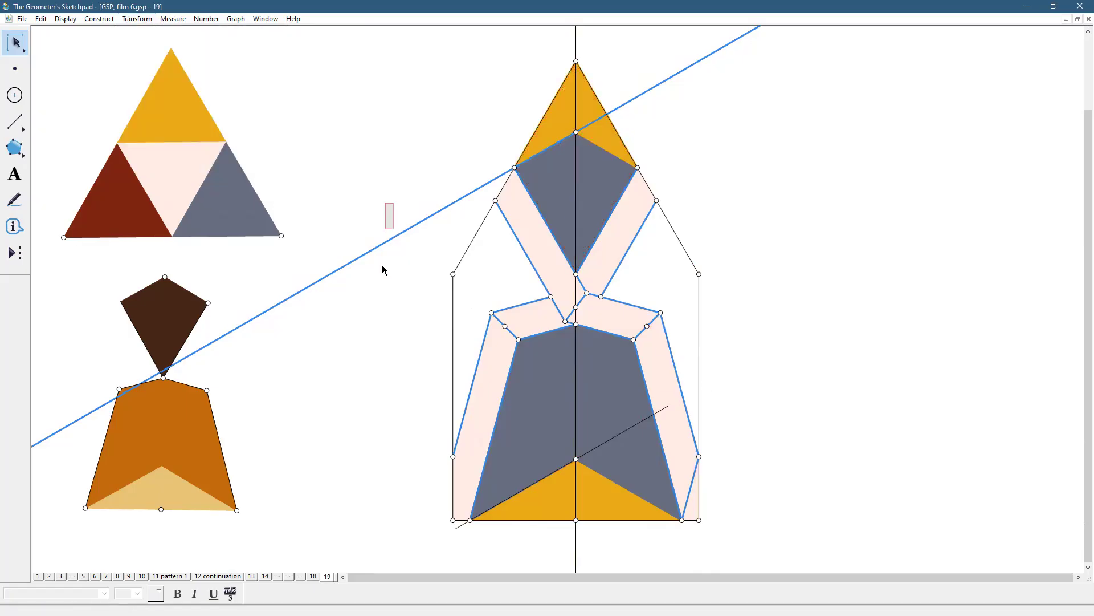
drag(394, 203, 382, 266)
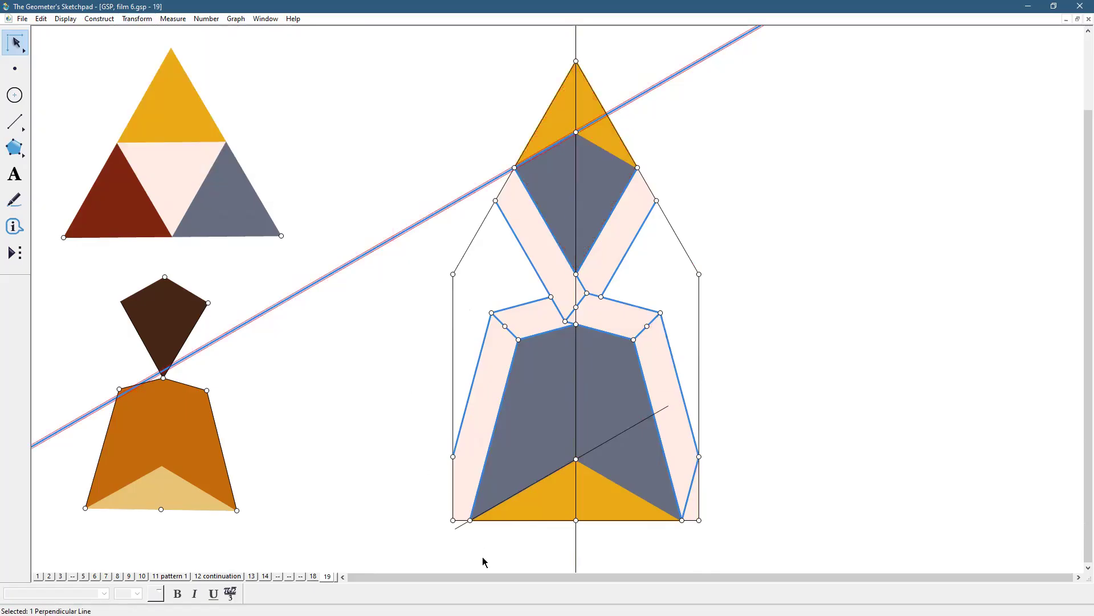
drag(486, 564, 593, 556)
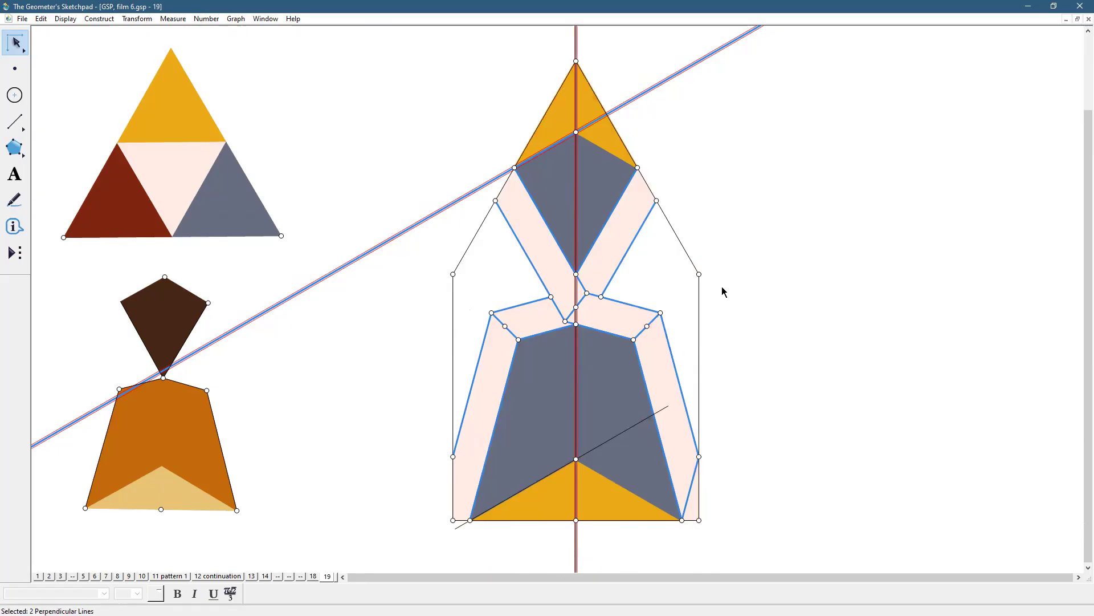
drag(718, 244, 678, 290)
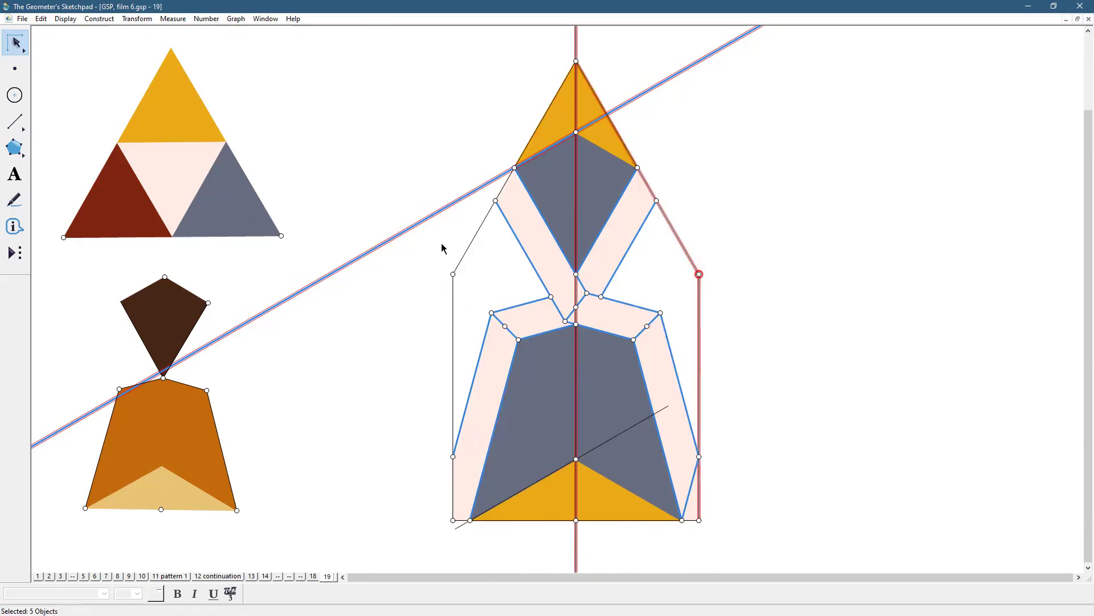
click(468, 276)
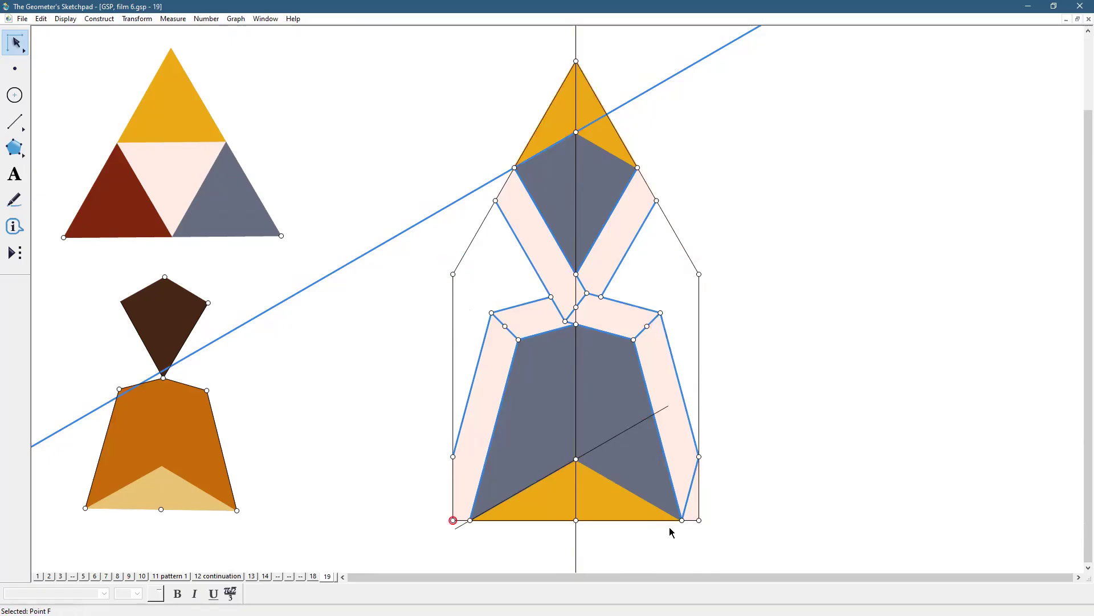
click(699, 520)
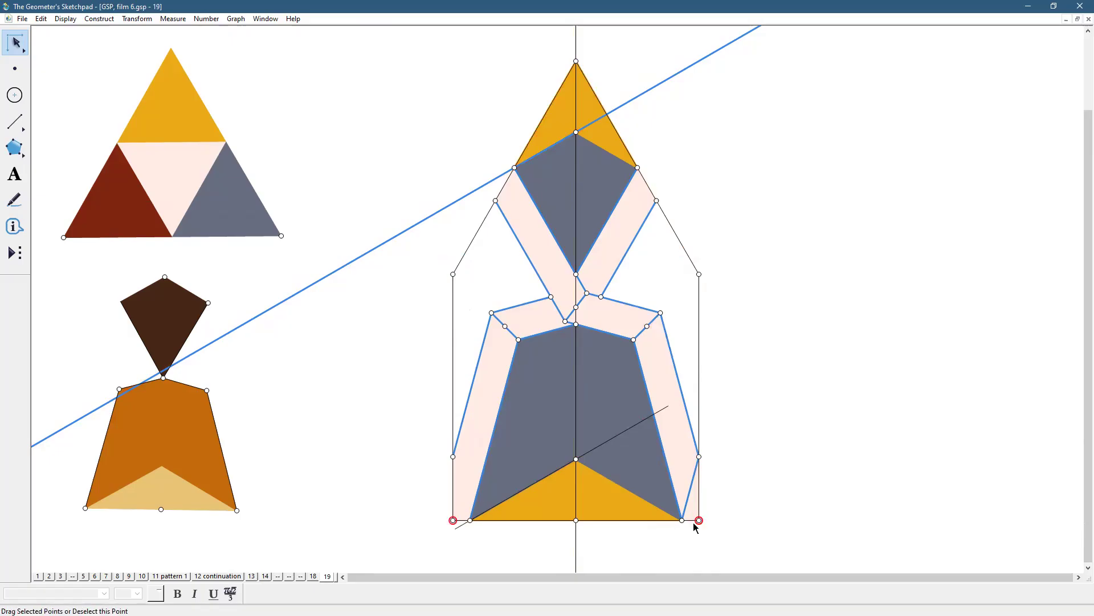
click(423, 528)
Create a custom tool named "temp 2" from the outline's two base corners and the left band's two endpoints on the outline
click(453, 520)
click(699, 520)
click(471, 520)
click(453, 455)
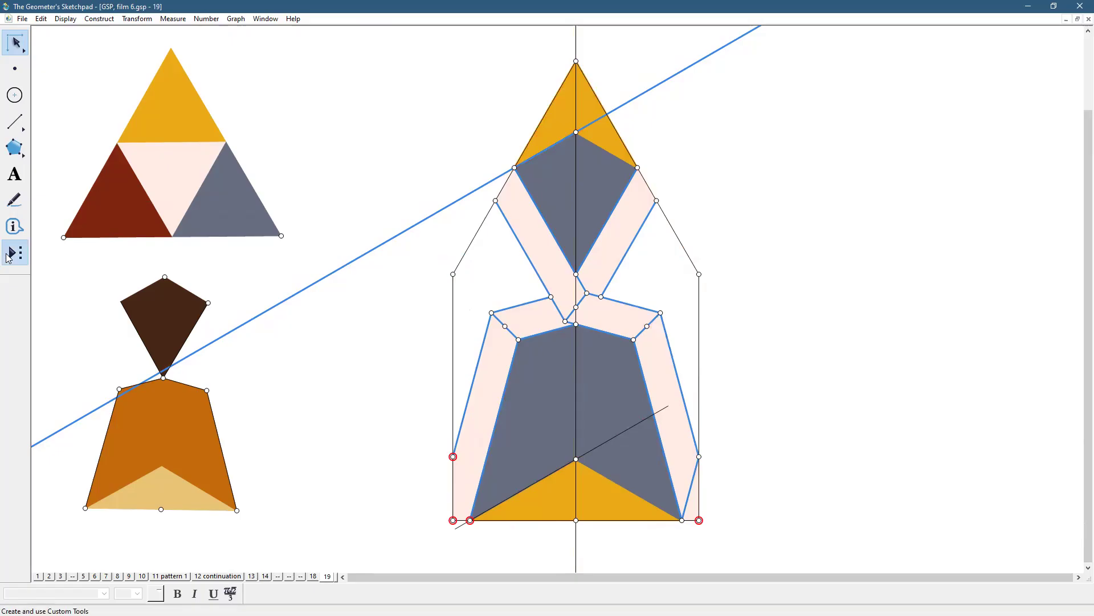
click(9, 258)
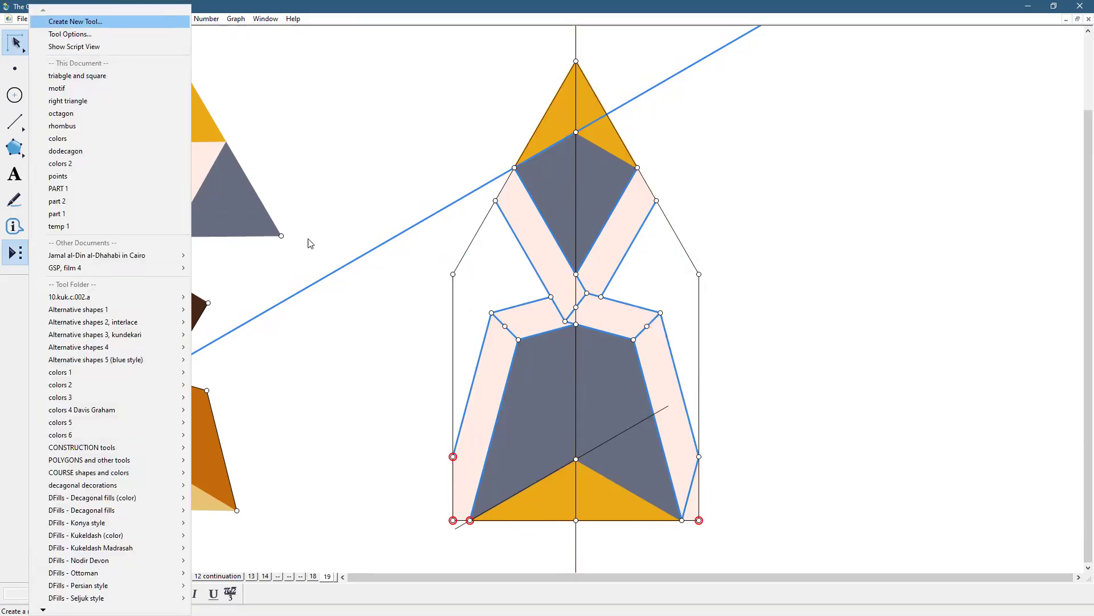
key(Return)
text(tem)
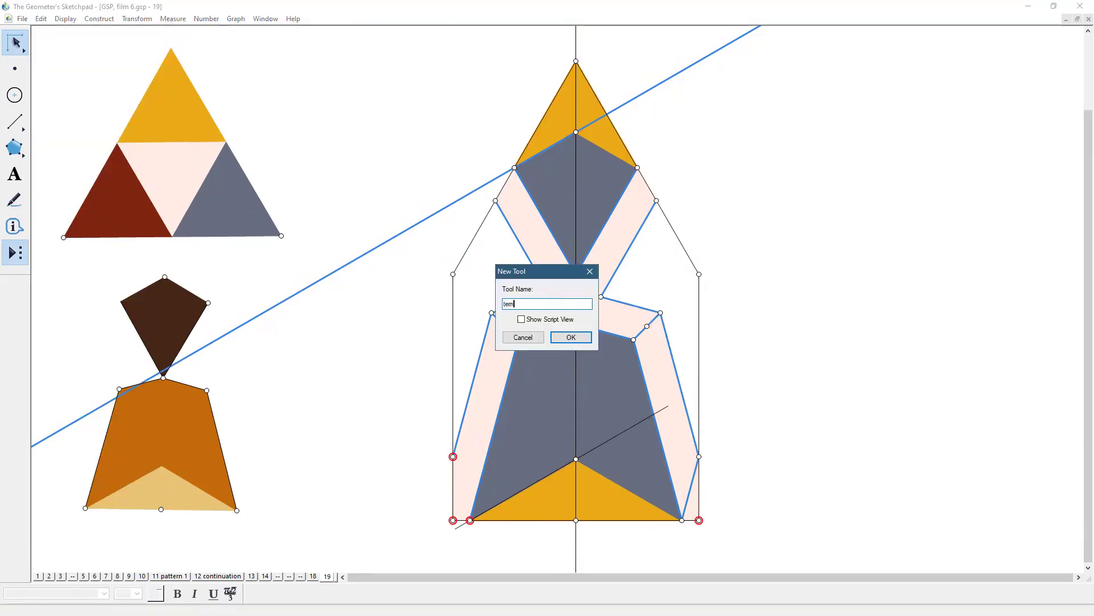
text(p 2)
key(Return)
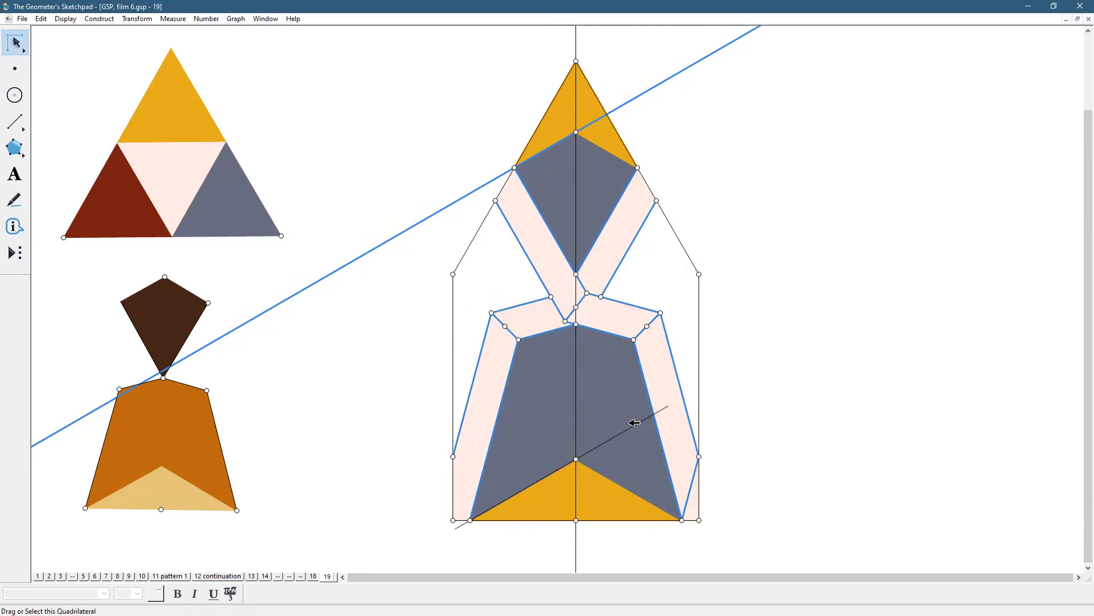
Hide the slanted black segment through the gold base triangle's apex and the long blue construction line crossing the motif's upper part
click(658, 411)
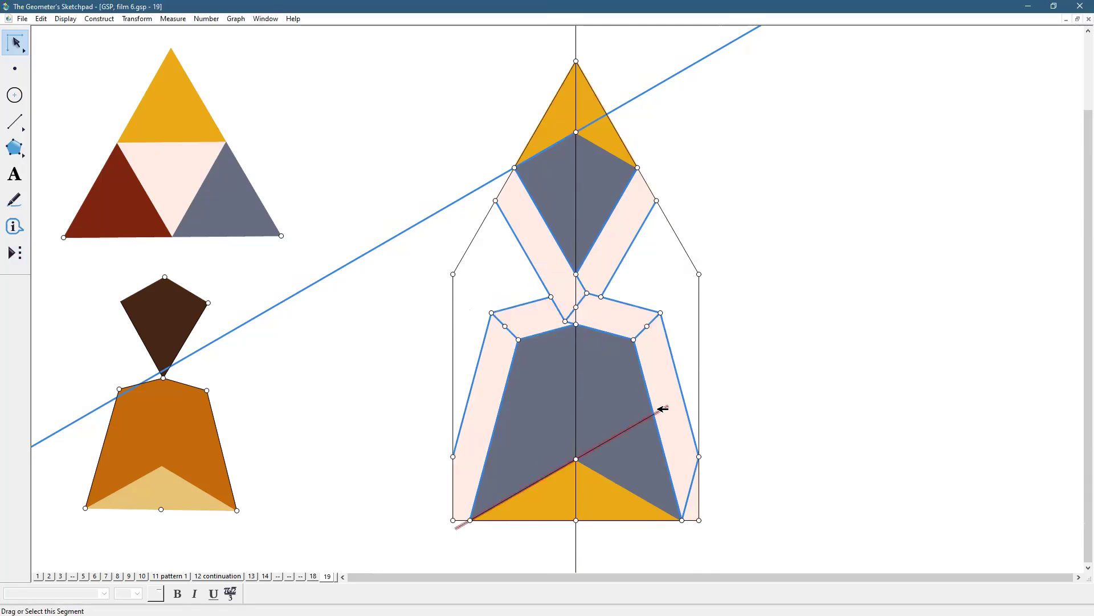
click(422, 226)
click(64, 19)
click(83, 88)
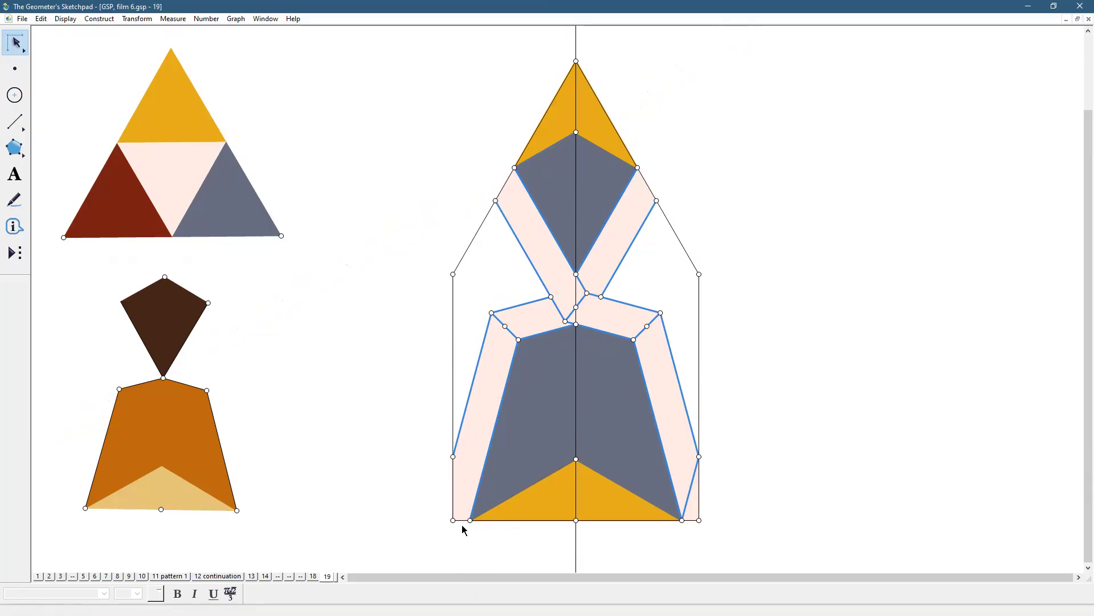
Check the pattern grid on page 14 and select the motif's outer outline with its two side corner points on page 19
click(265, 576)
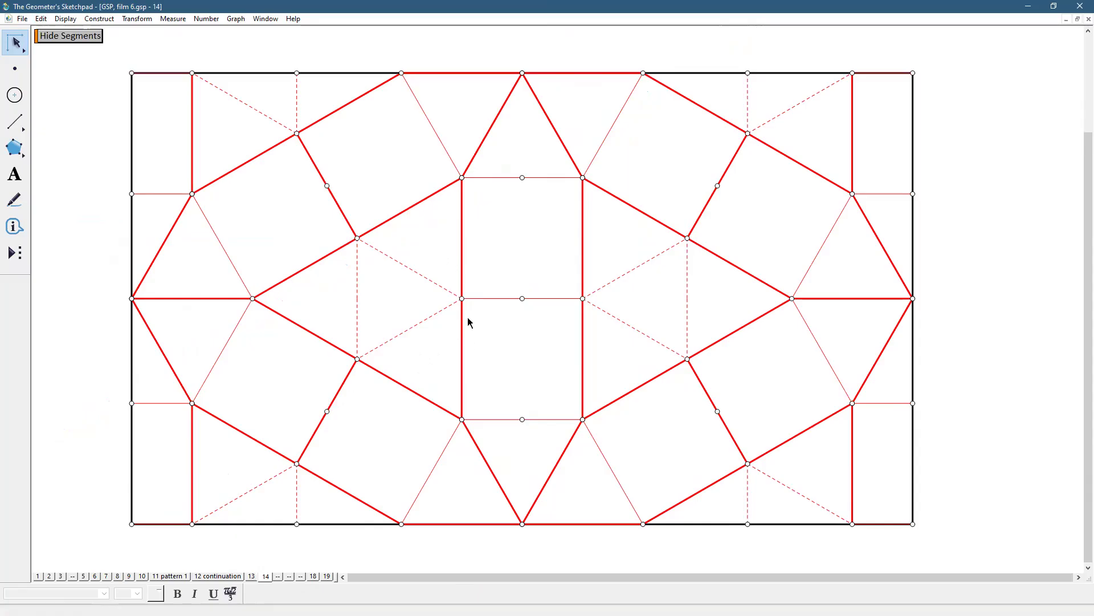
click(327, 577)
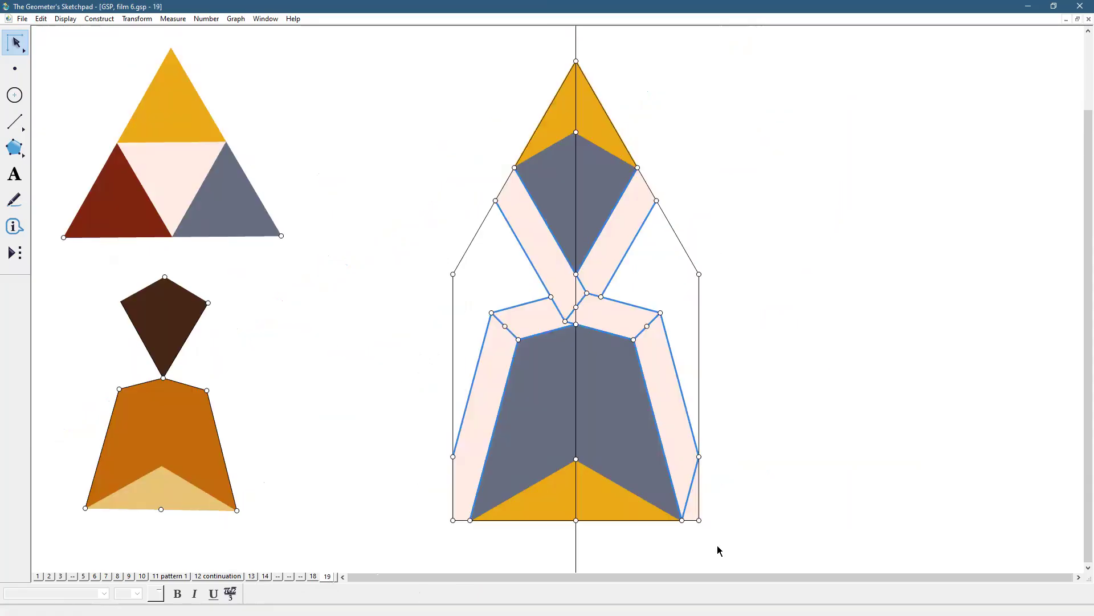
drag(410, 241, 462, 331)
drag(672, 254, 722, 287)
click(617, 518)
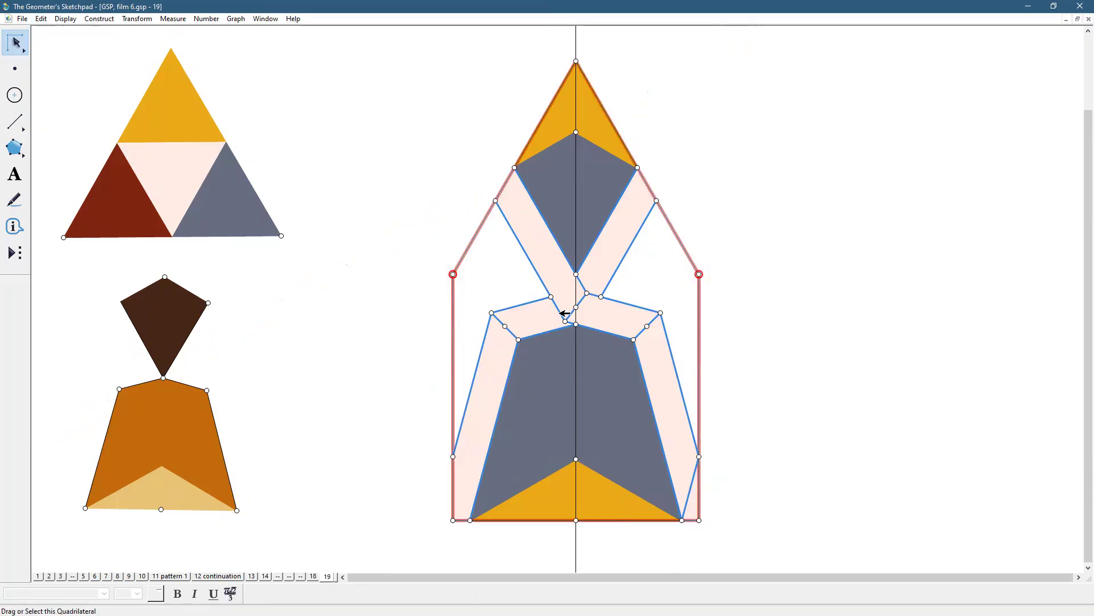
click(576, 258)
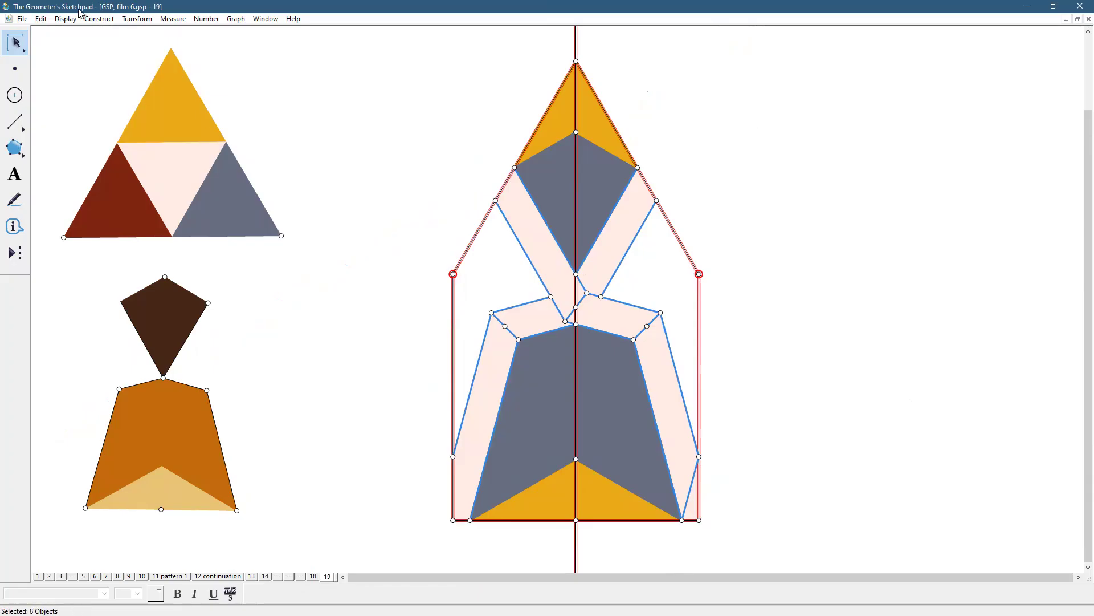
click(66, 27)
click(65, 21)
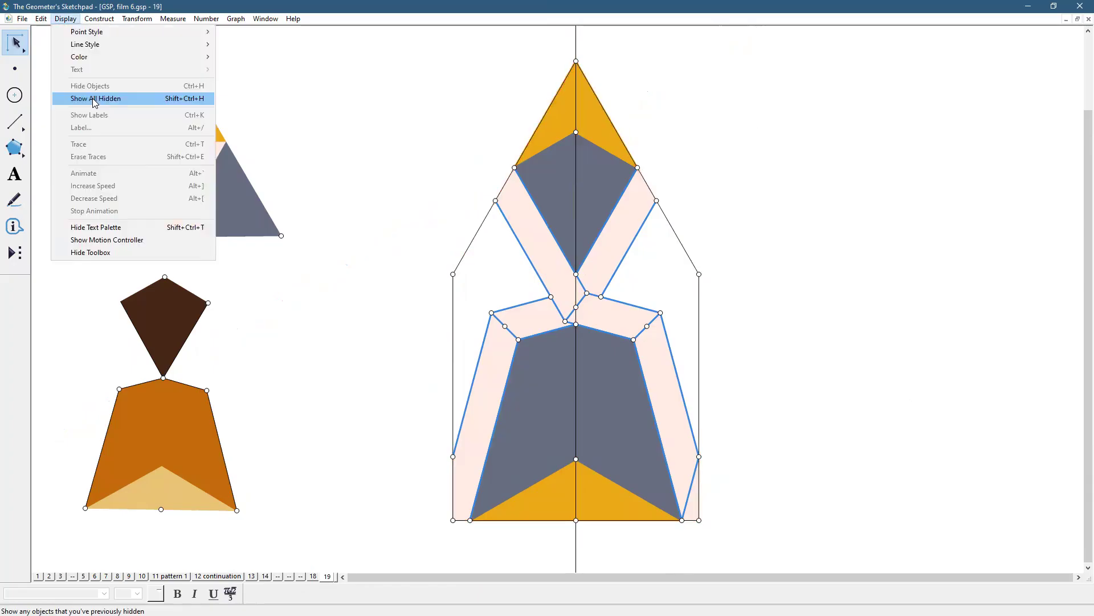
click(298, 133)
Hide the outer outline segments and the vertical symmetry line of the large figure
drag(446, 218, 454, 323)
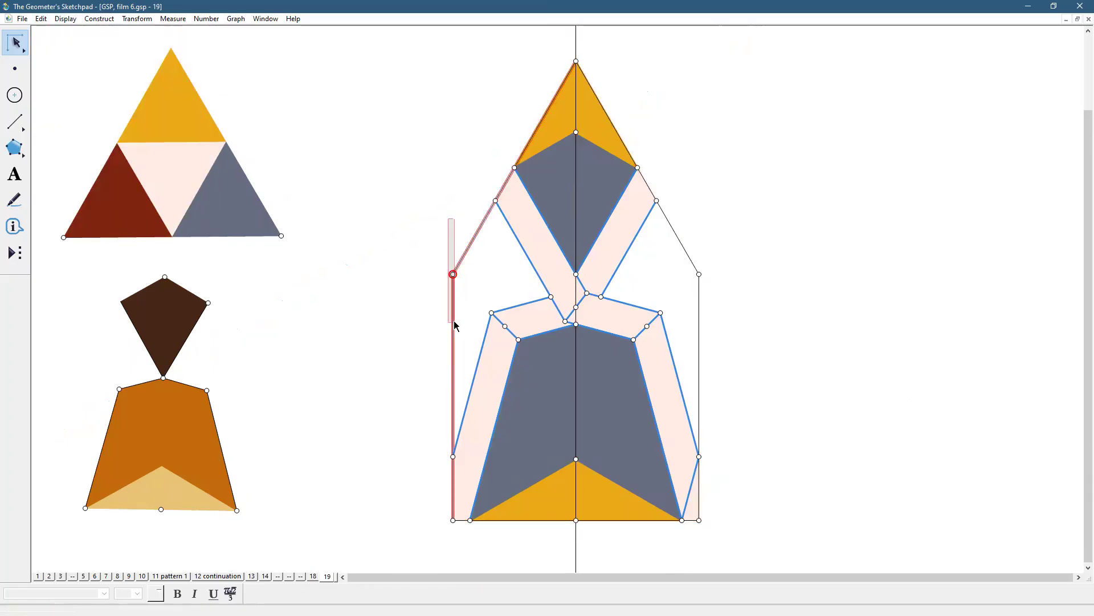
drag(769, 240, 676, 314)
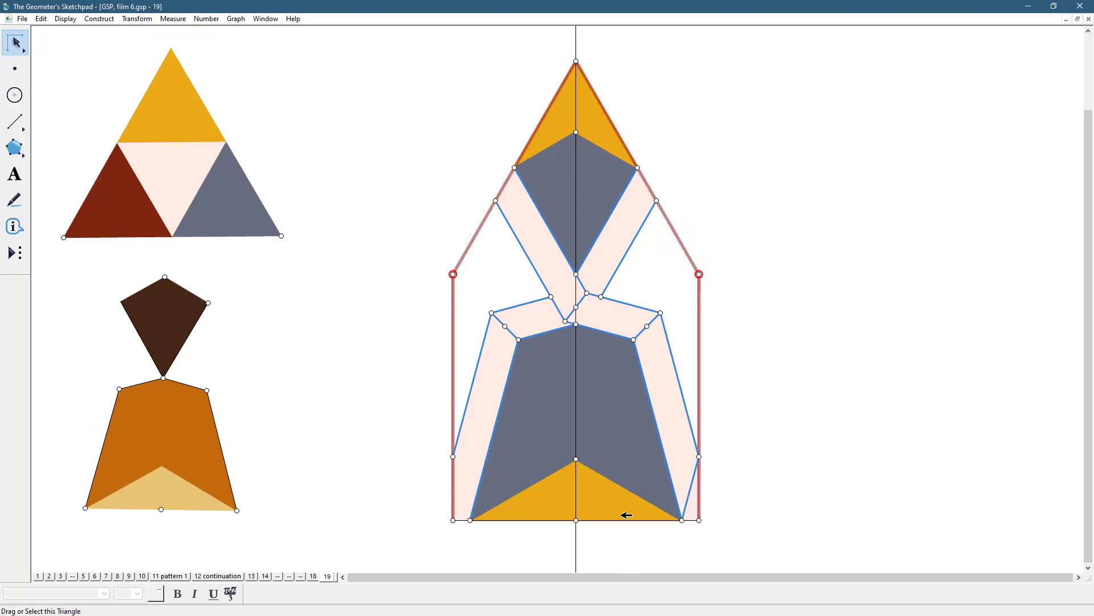
shift+click(576, 542)
click(65, 19)
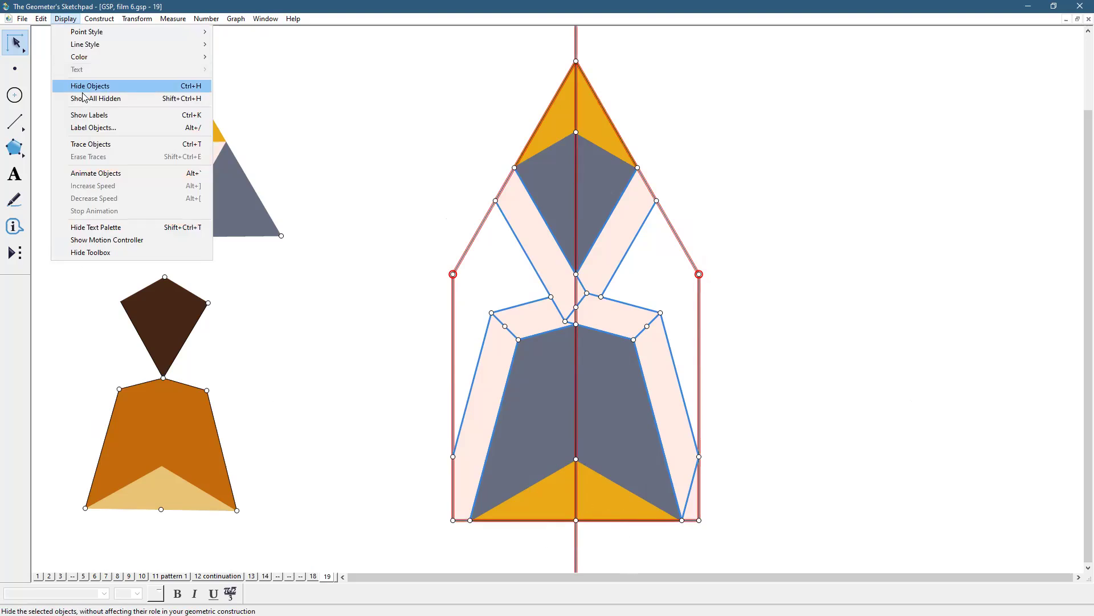
click(84, 87)
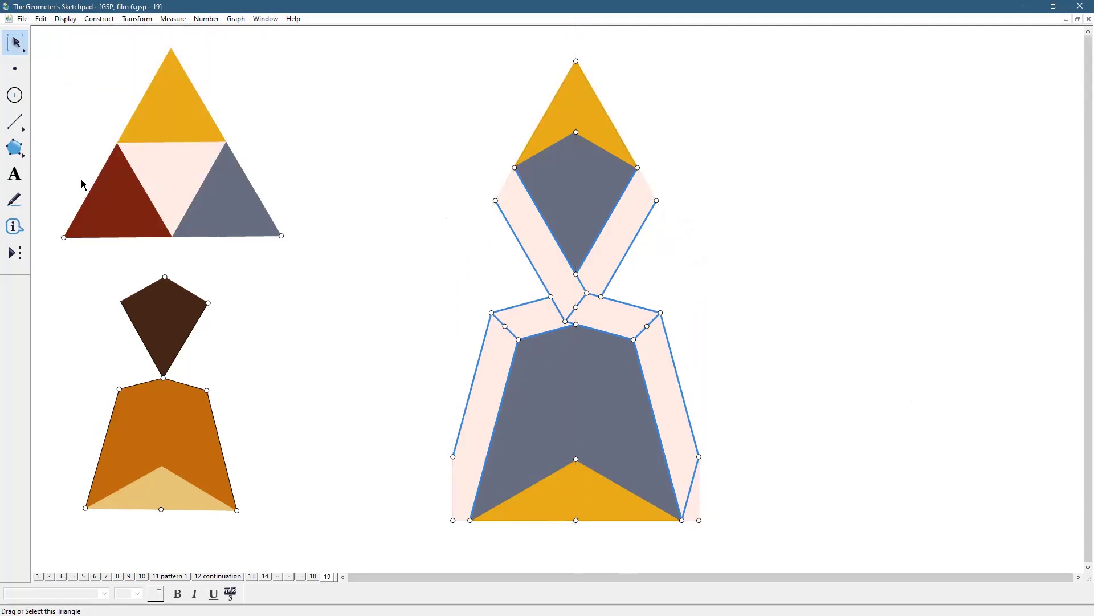
click(15, 68)
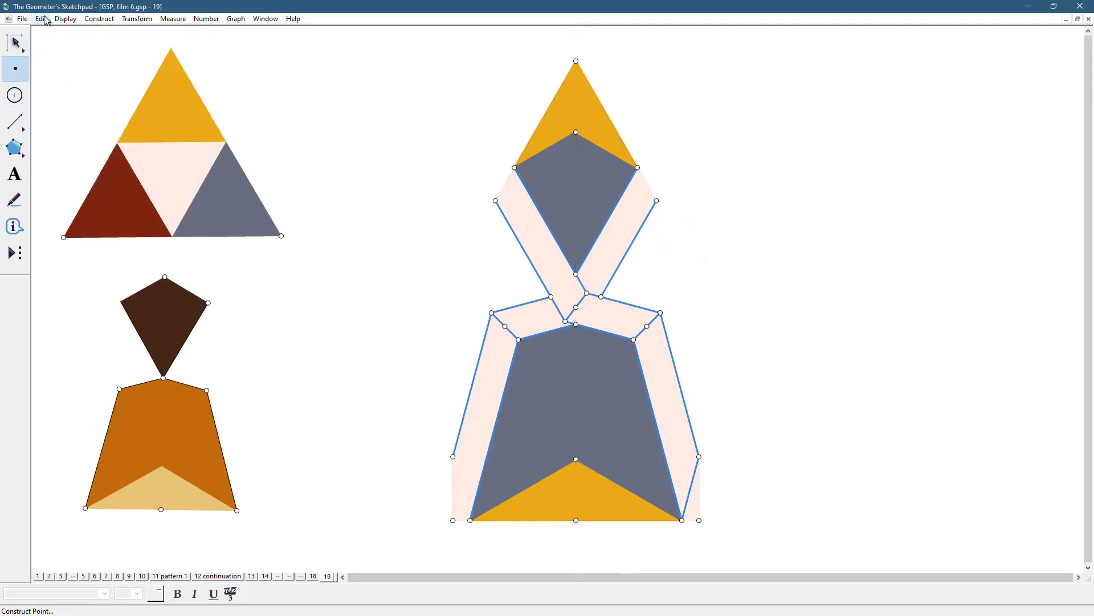
click(41, 19)
click(84, 127)
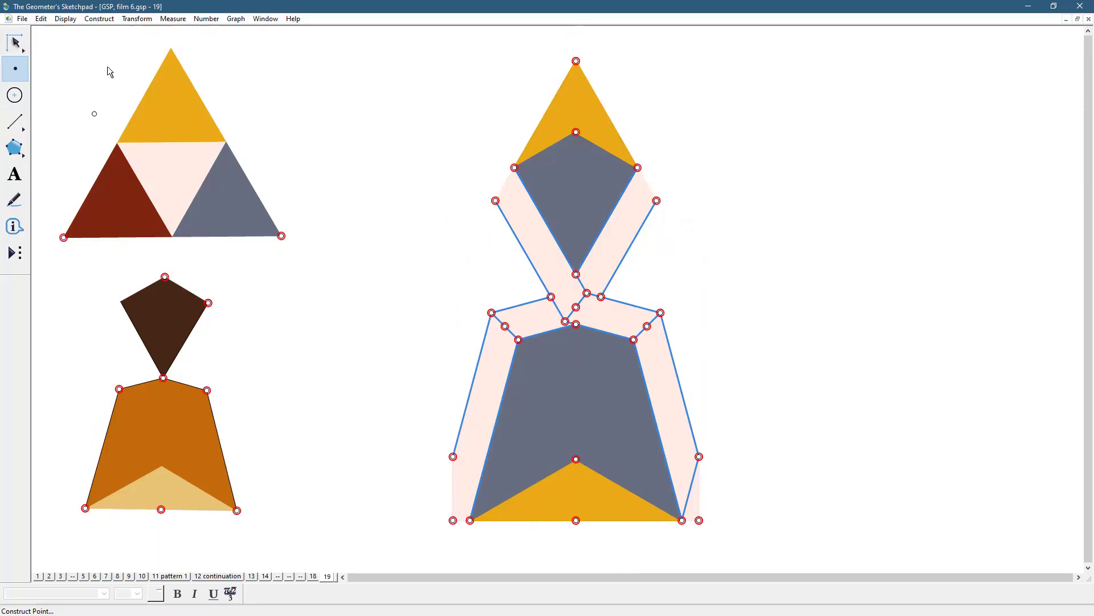
click(60, 22)
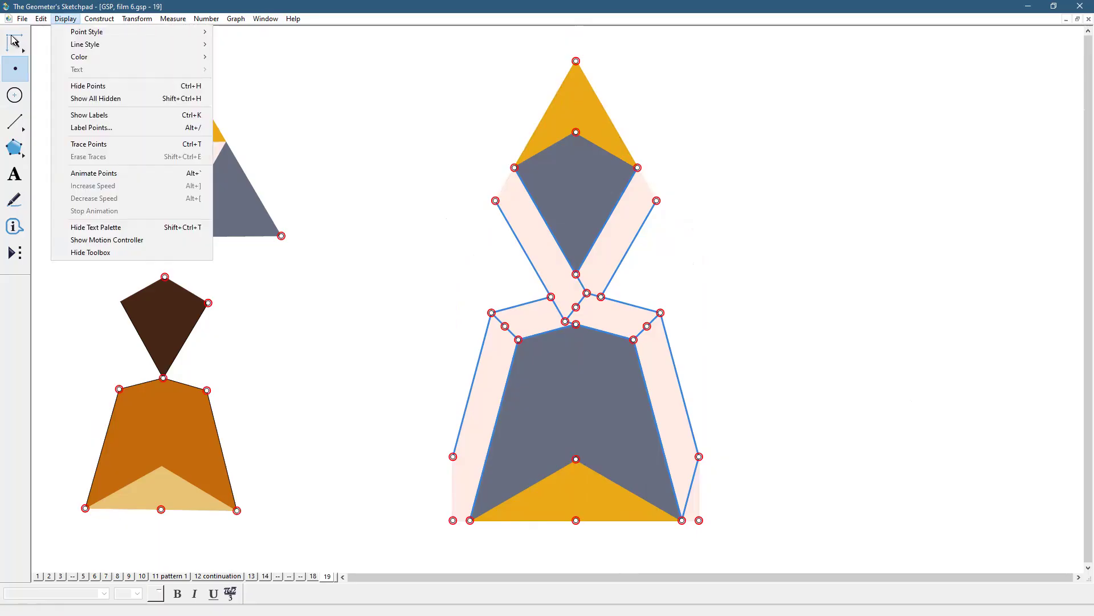
click(440, 546)
key(Escape)
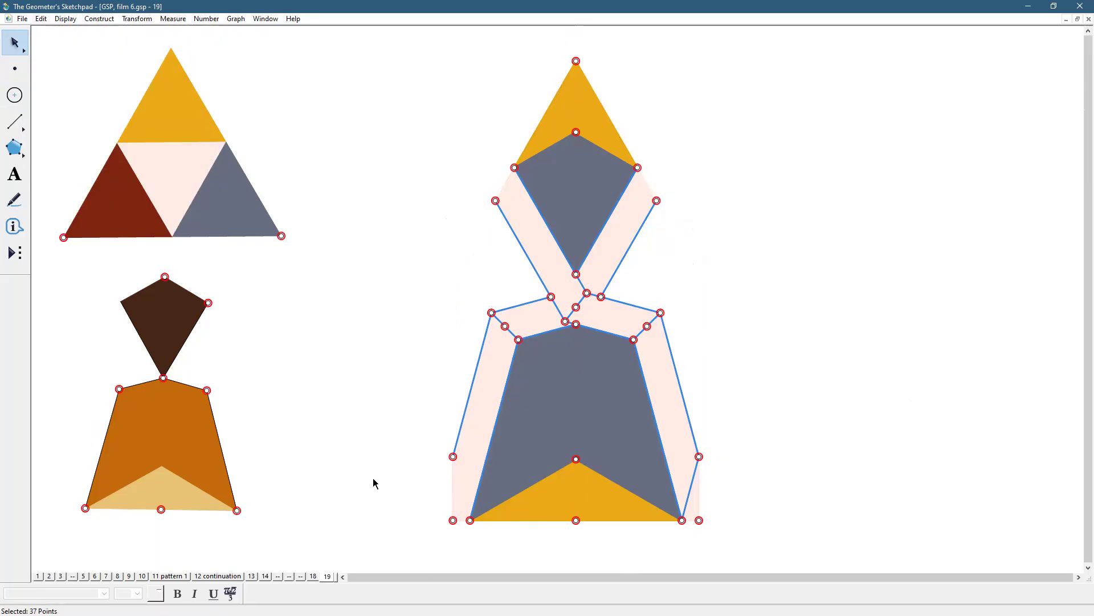
shift+click(453, 519)
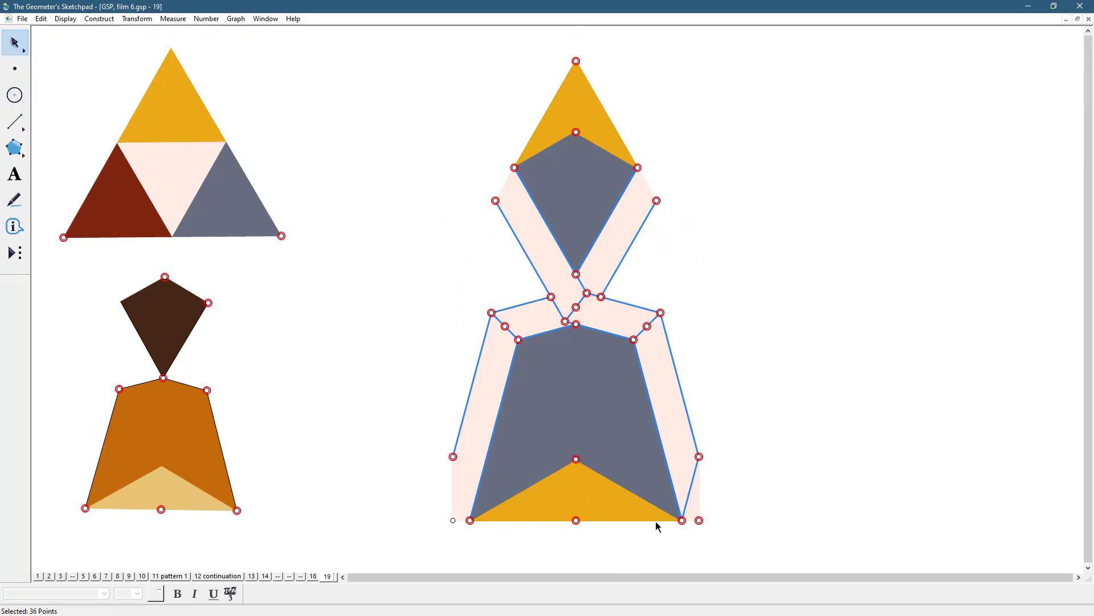
click(704, 527)
click(453, 520)
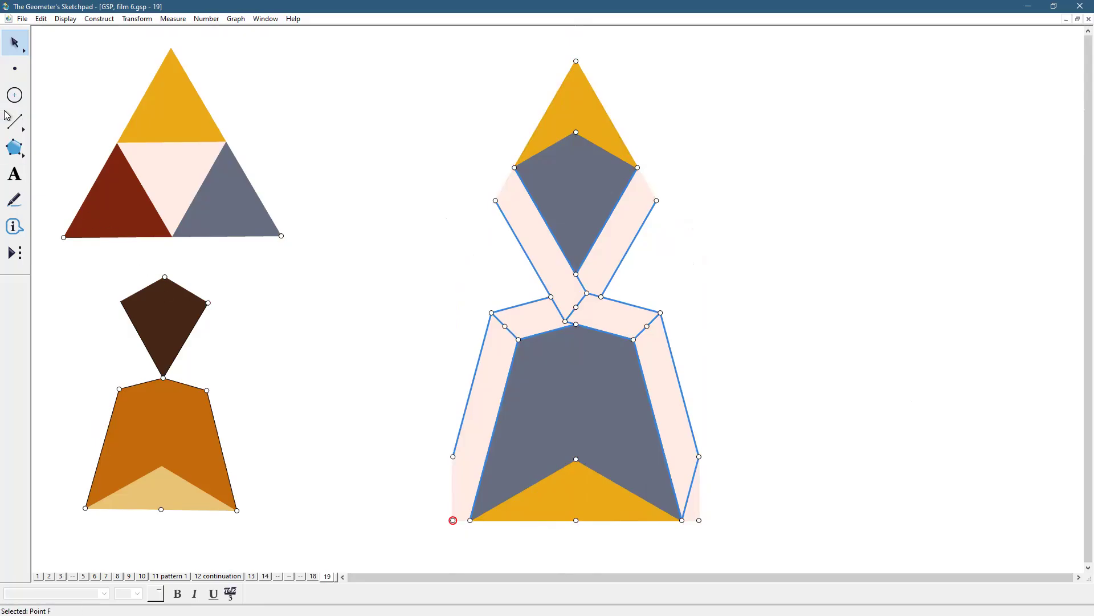
Hide all points on the page except the two bottom corner points of the large figure
click(15, 68)
click(23, 19)
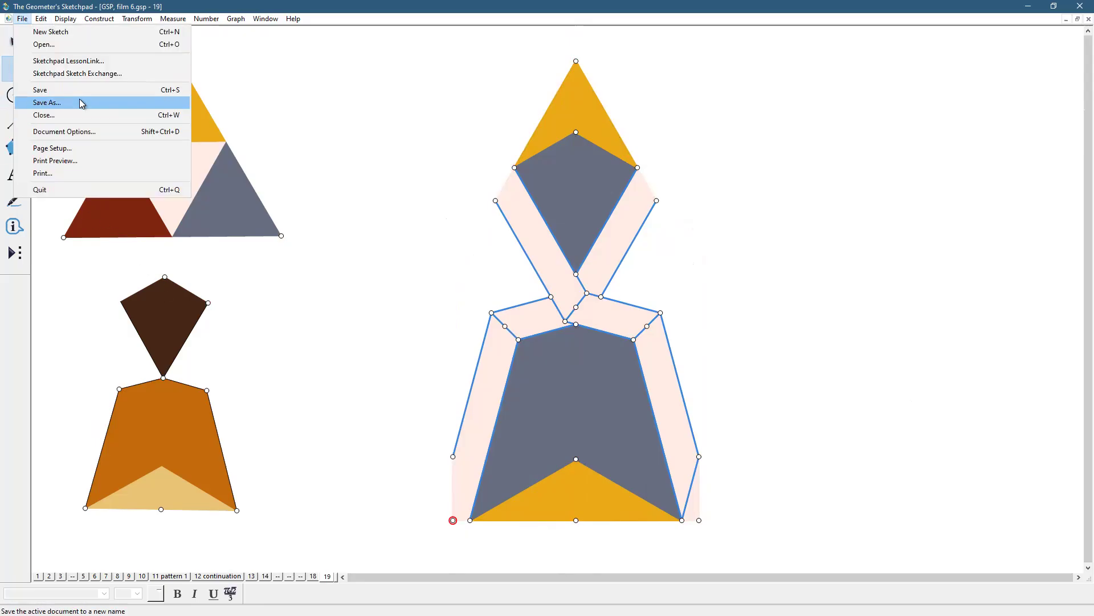
mouse_move(41, 19)
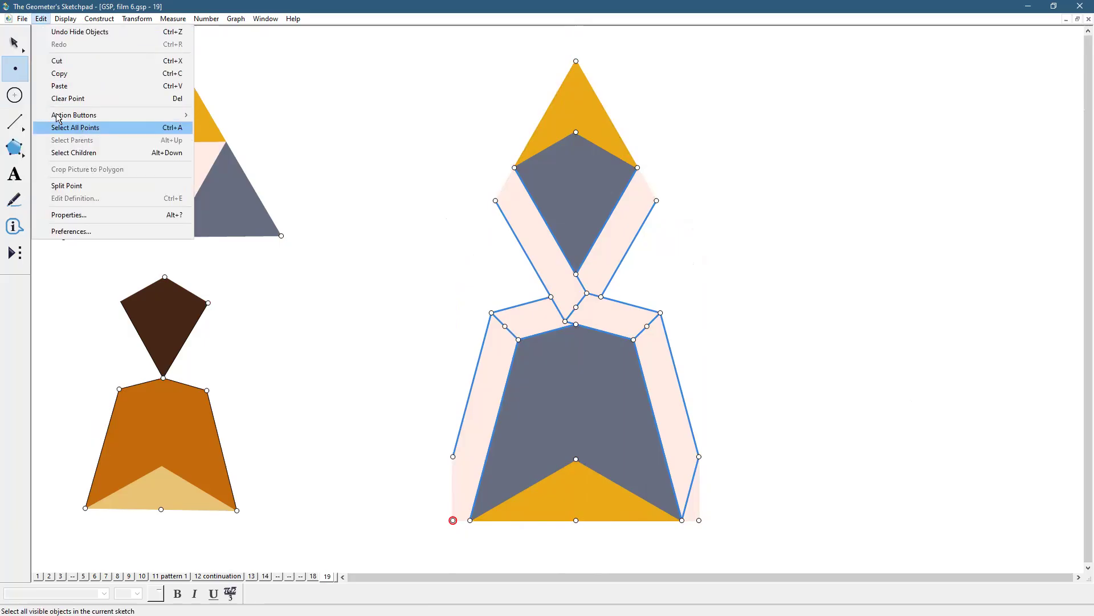
click(58, 127)
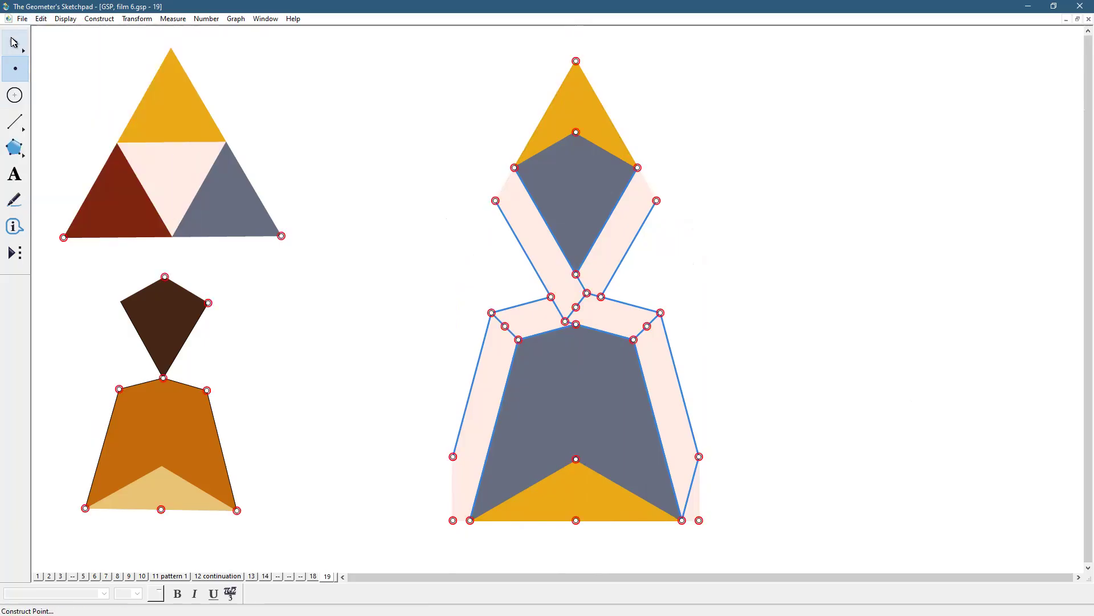
shift+click(453, 520)
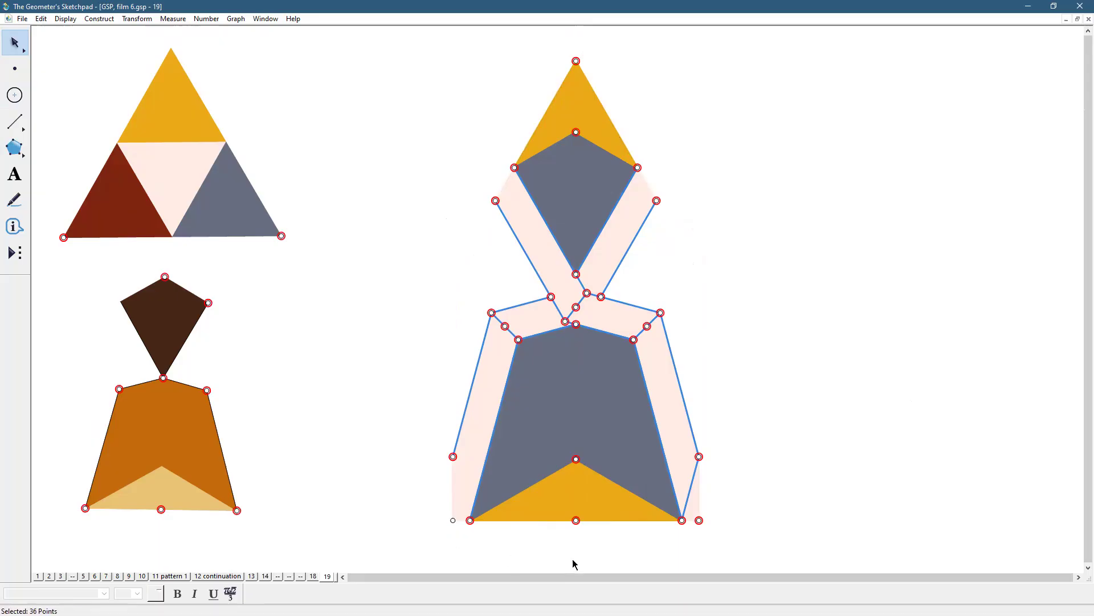
shift+click(699, 520)
click(66, 19)
click(81, 86)
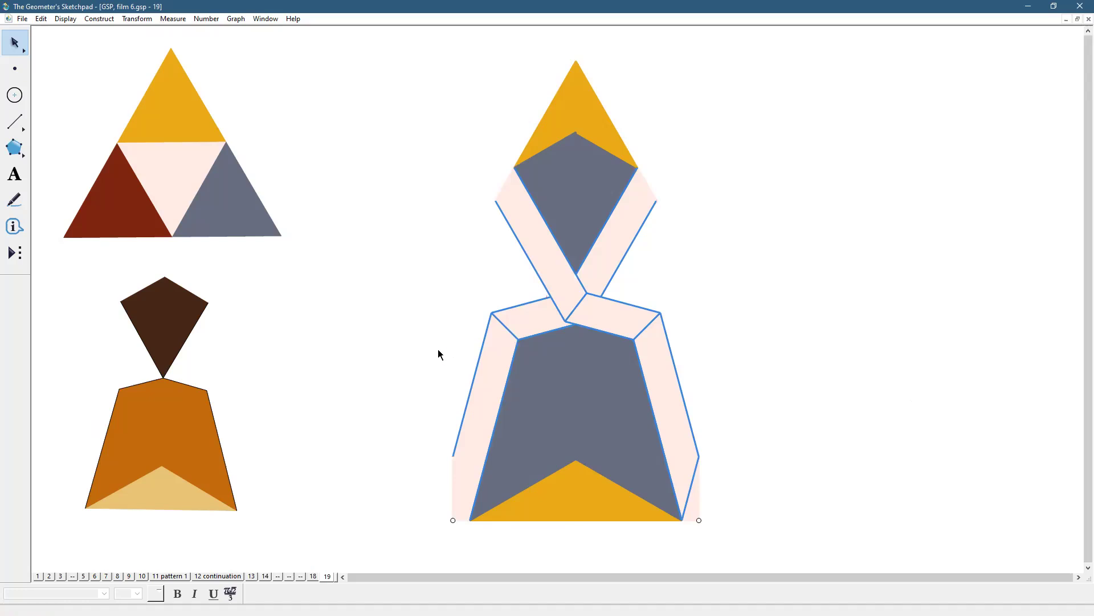
Set the line style of the whole large figure to Thin
drag(418, 66, 763, 542)
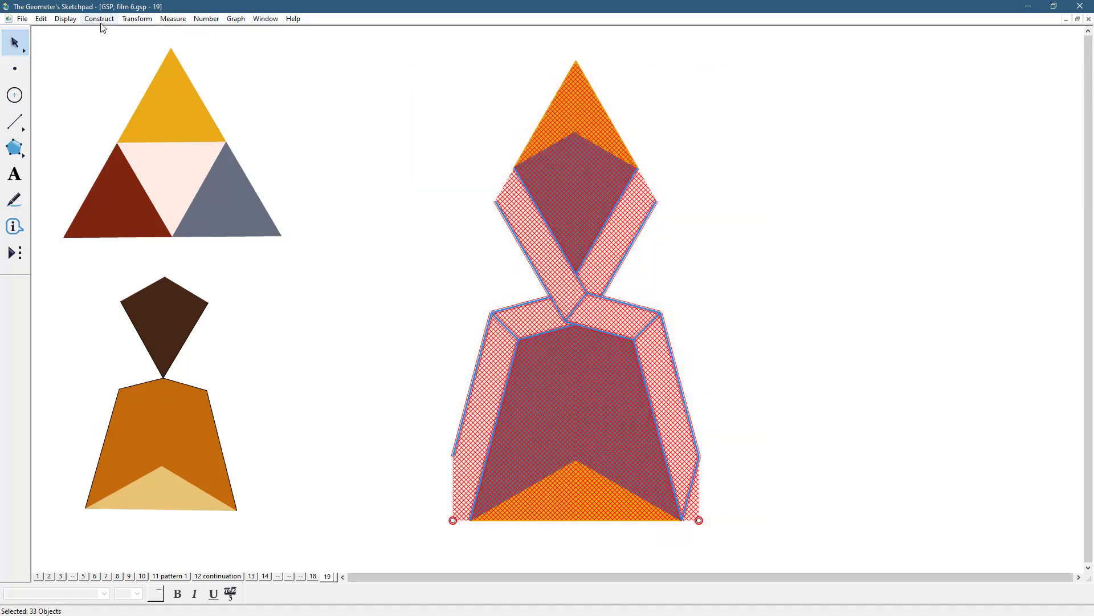
click(75, 23)
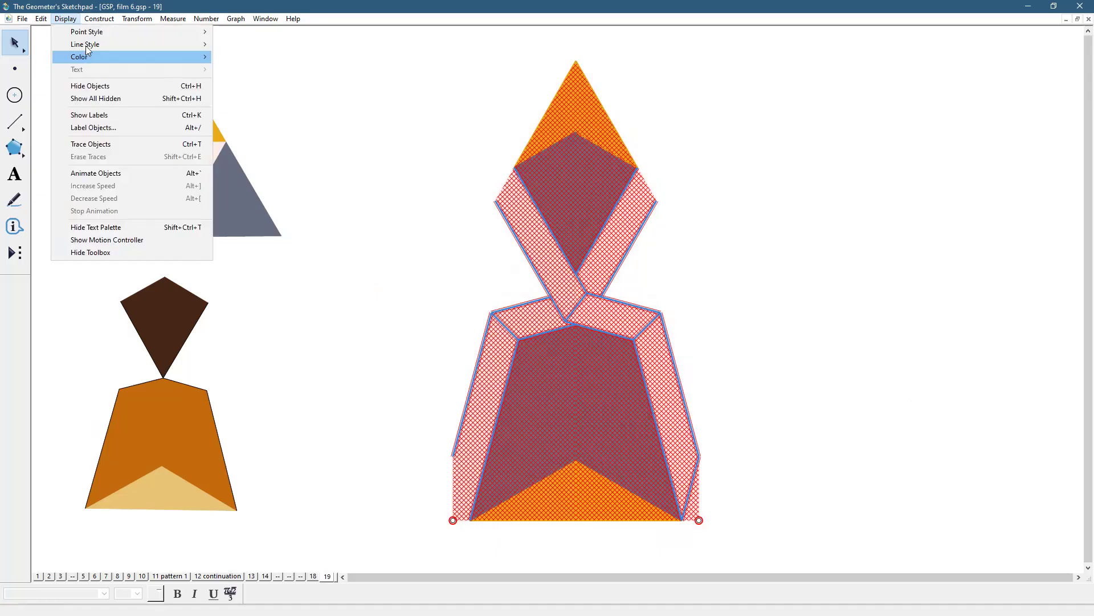
mouse_move(86, 44)
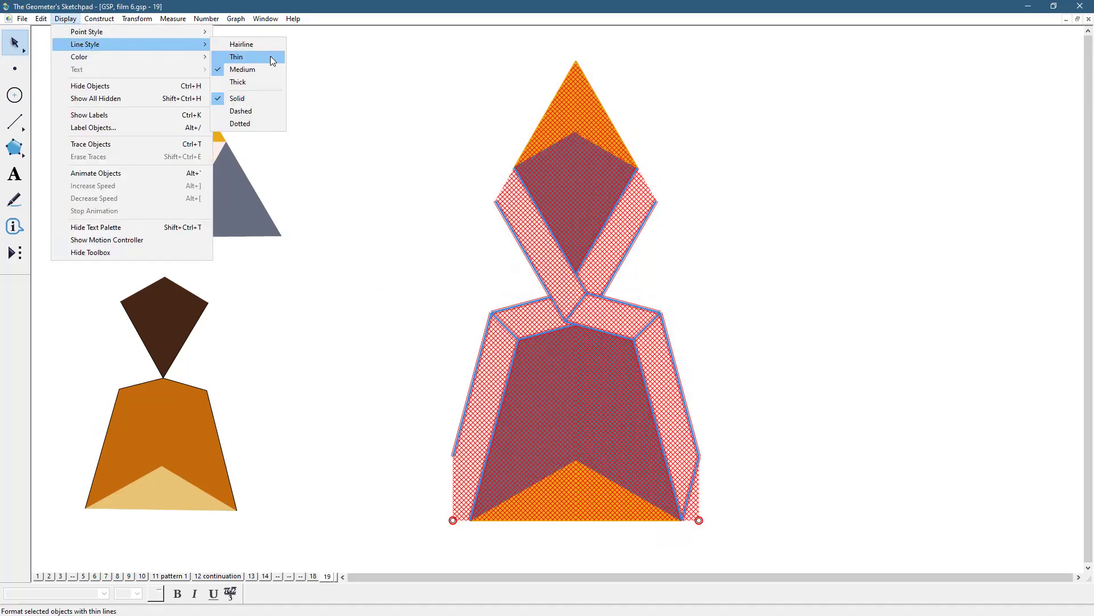
click(272, 61)
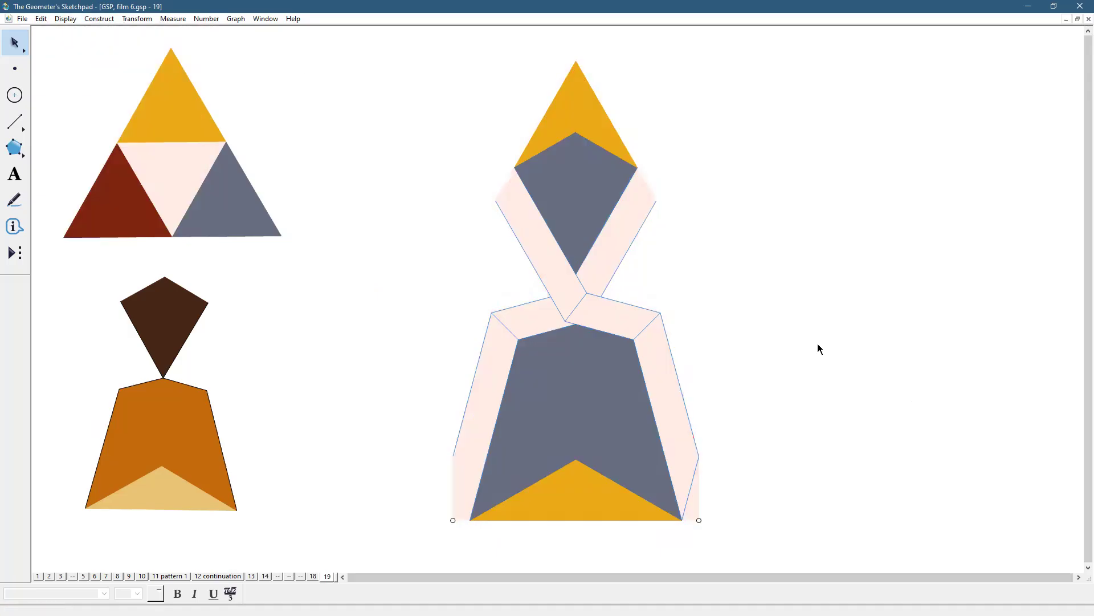
Create a custom tool named "temp" from the large figure and its two bottom corner points
click(19, 129)
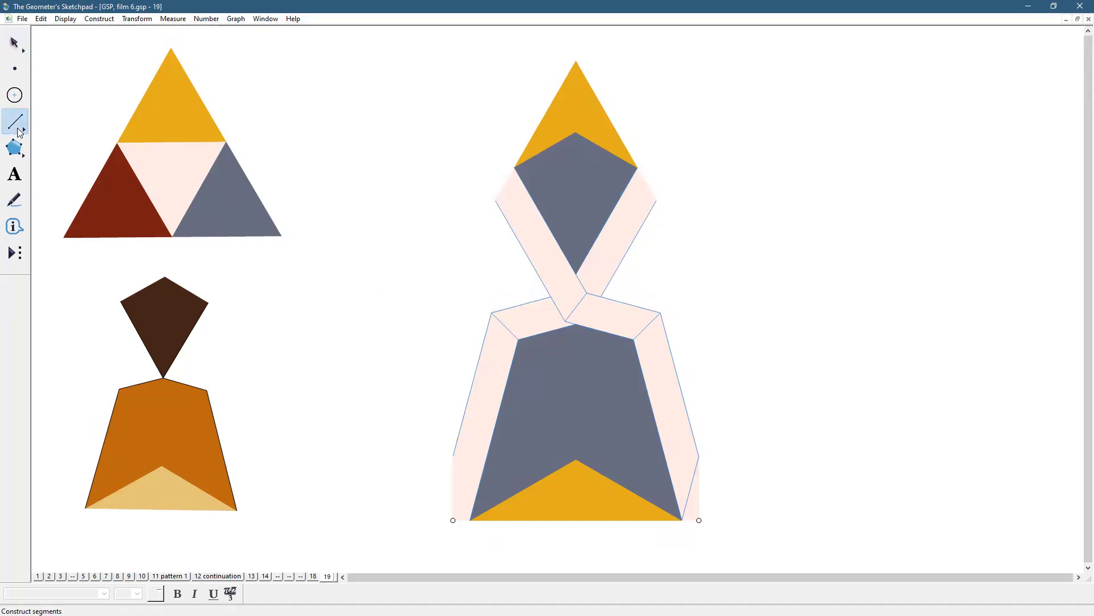
click(16, 47)
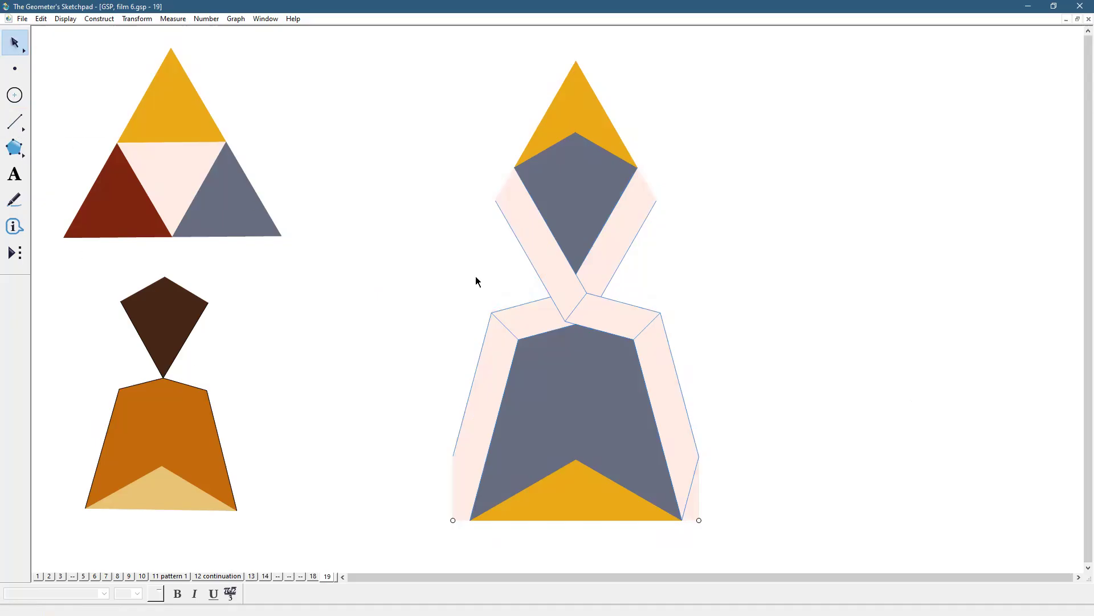
click(453, 519)
click(699, 520)
mouse_move(416, 65)
mouse_down()
mouse_move(585, 381)
mouse_move(721, 525)
mouse_up()
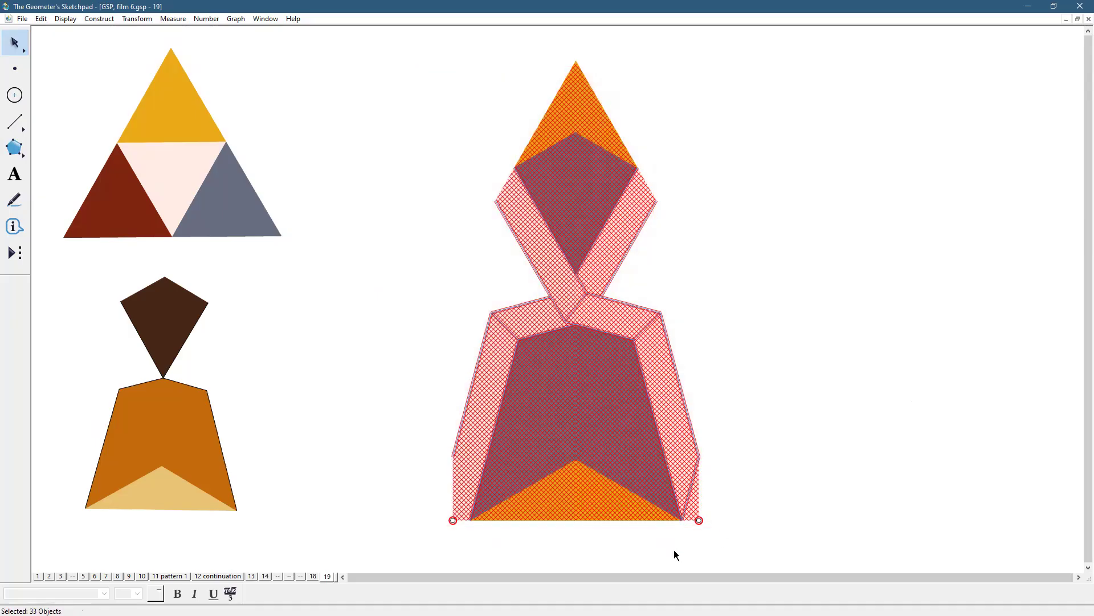
click(16, 253)
click(88, 24)
text(temp)
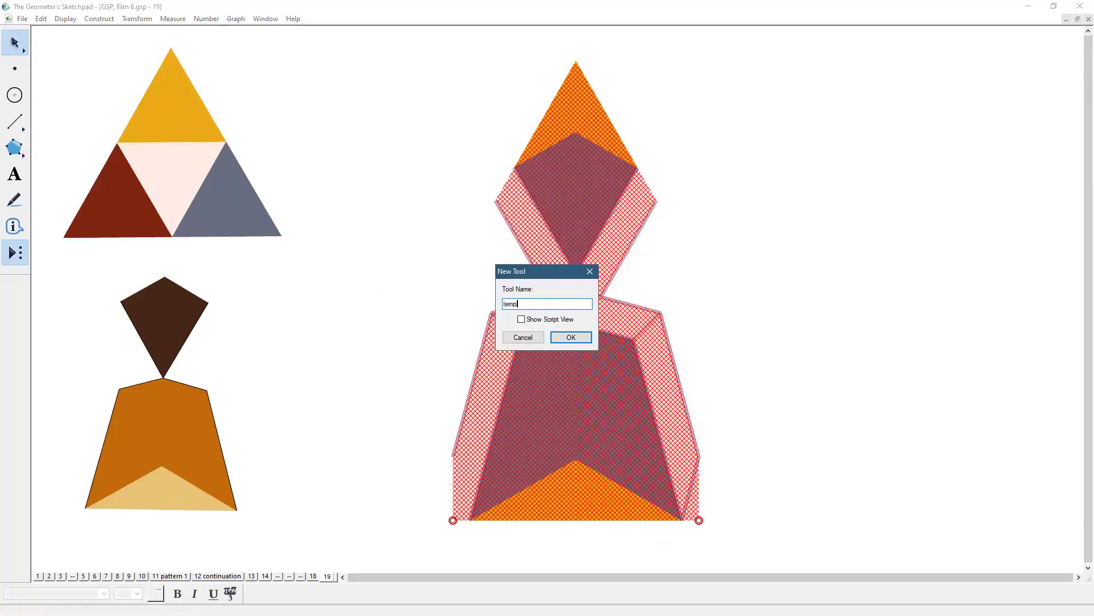
key(Return)
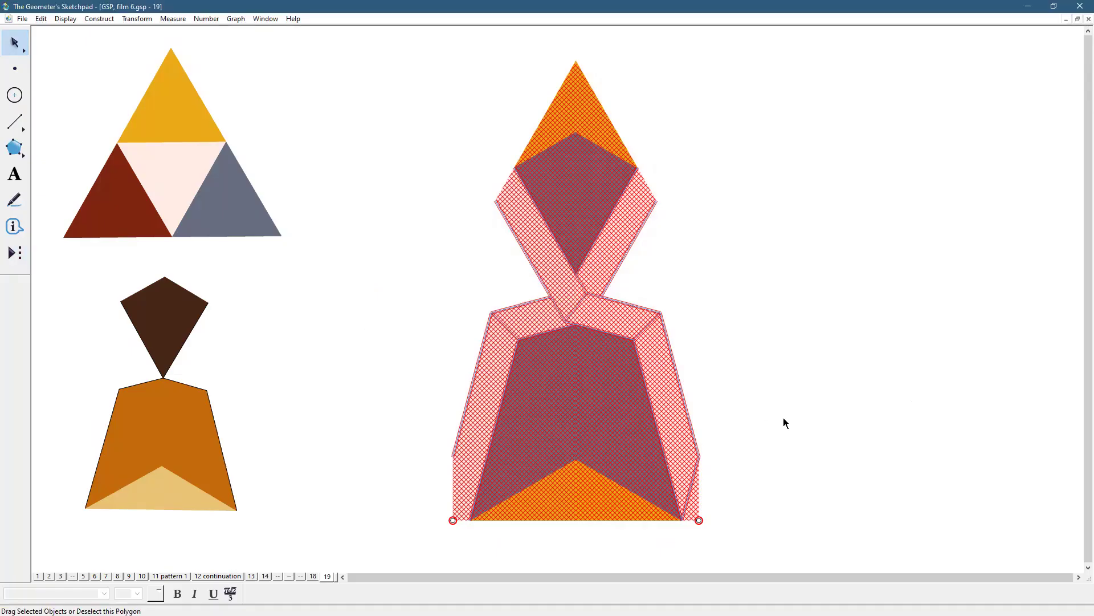
click(802, 414)
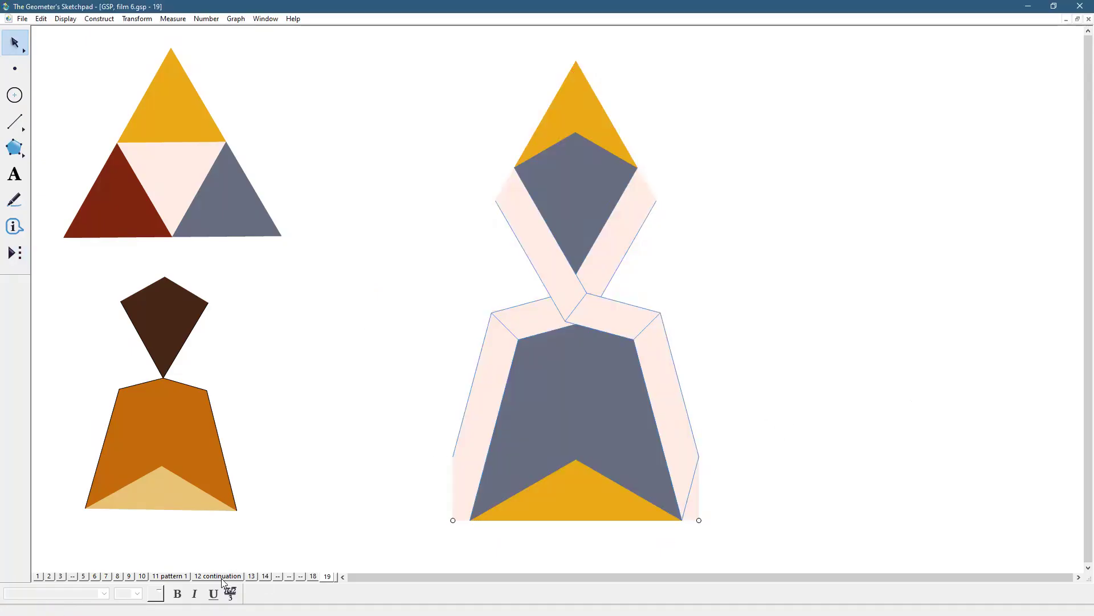
Compare the tiling layouts on pages 13 and 14, and settle on page 14
click(253, 576)
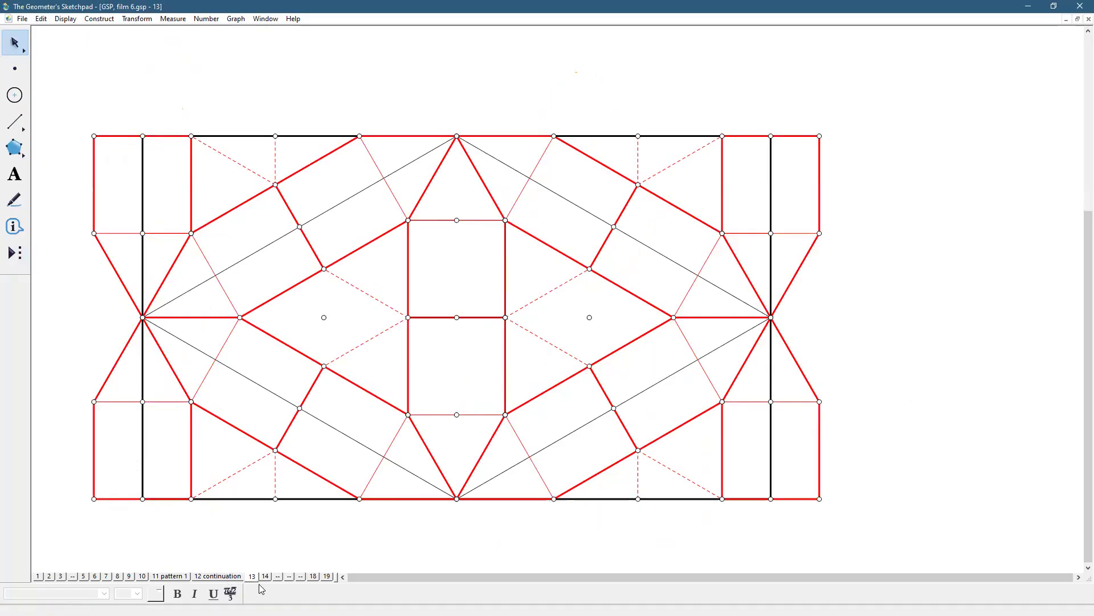
click(265, 575)
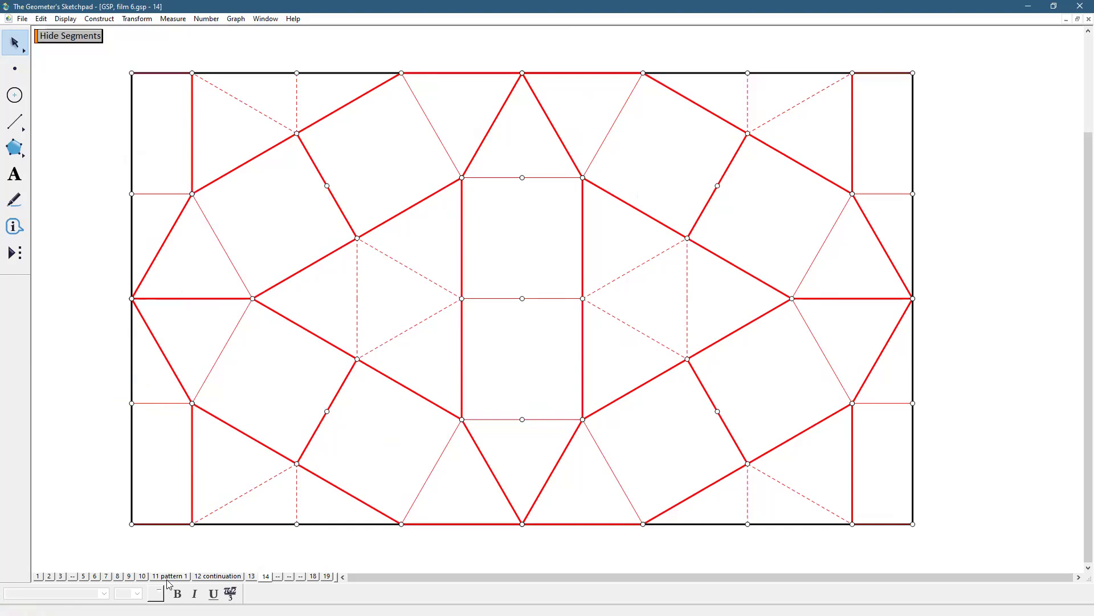
click(251, 577)
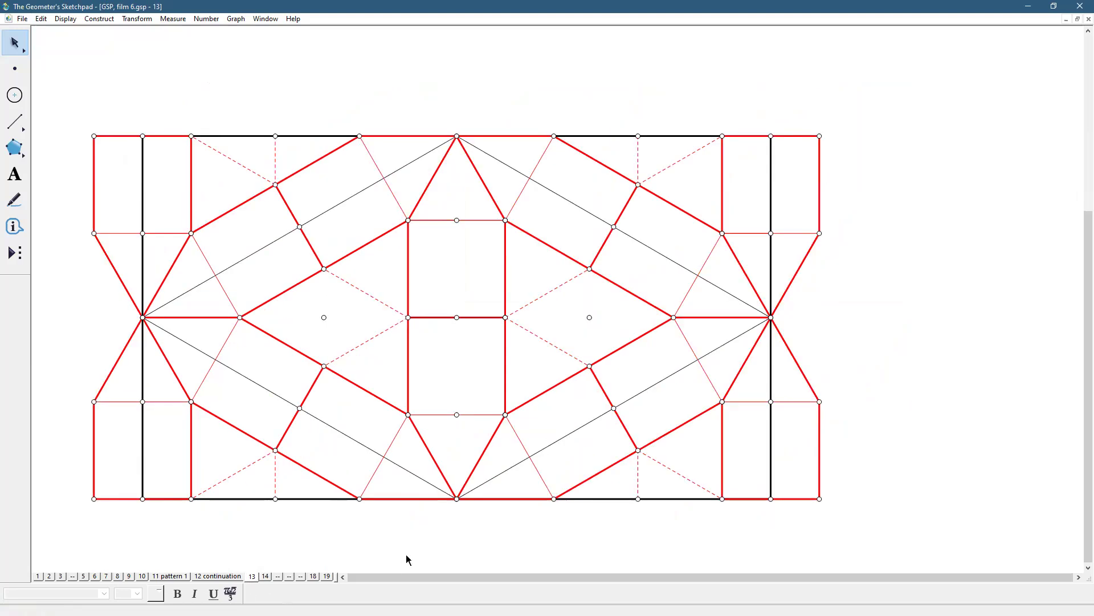
click(266, 576)
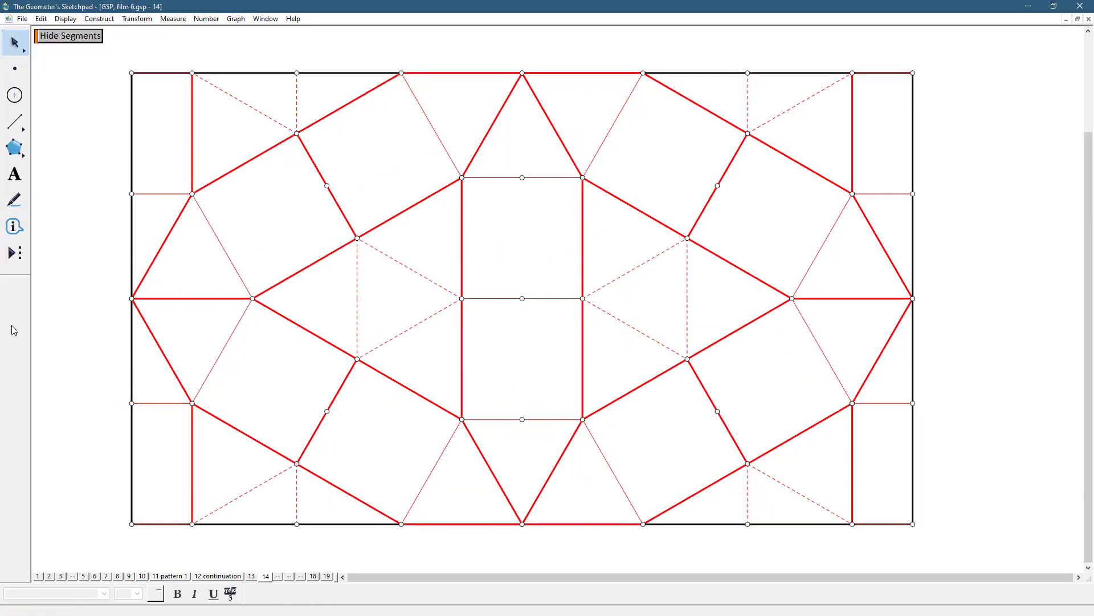
Place two copies of the temp figure base to base on the central horizontal segment, one pointing up and one down
click(9, 261)
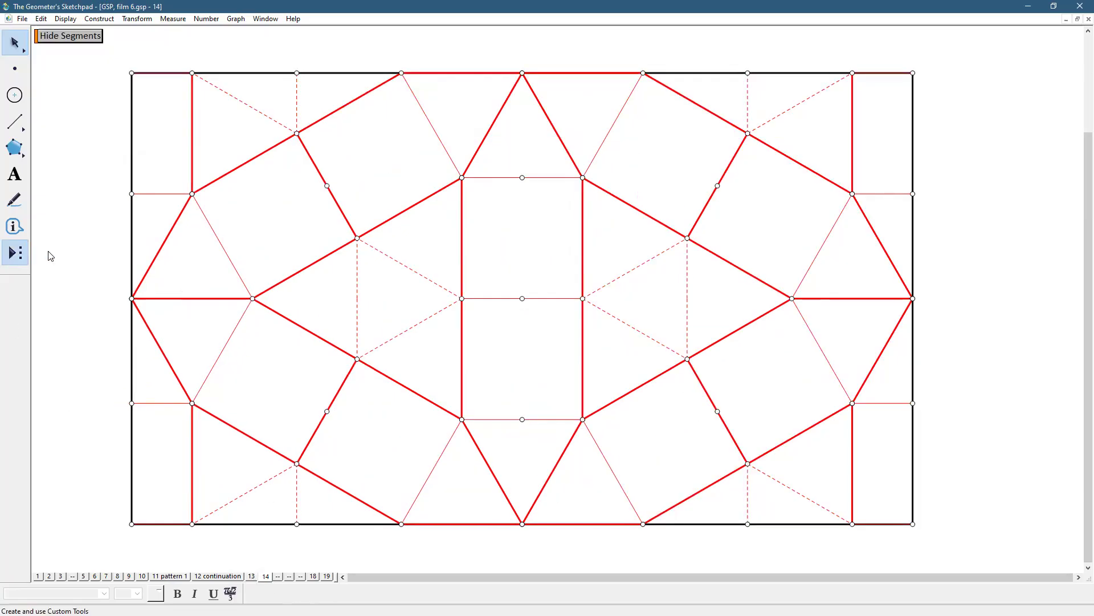
click(58, 251)
click(461, 298)
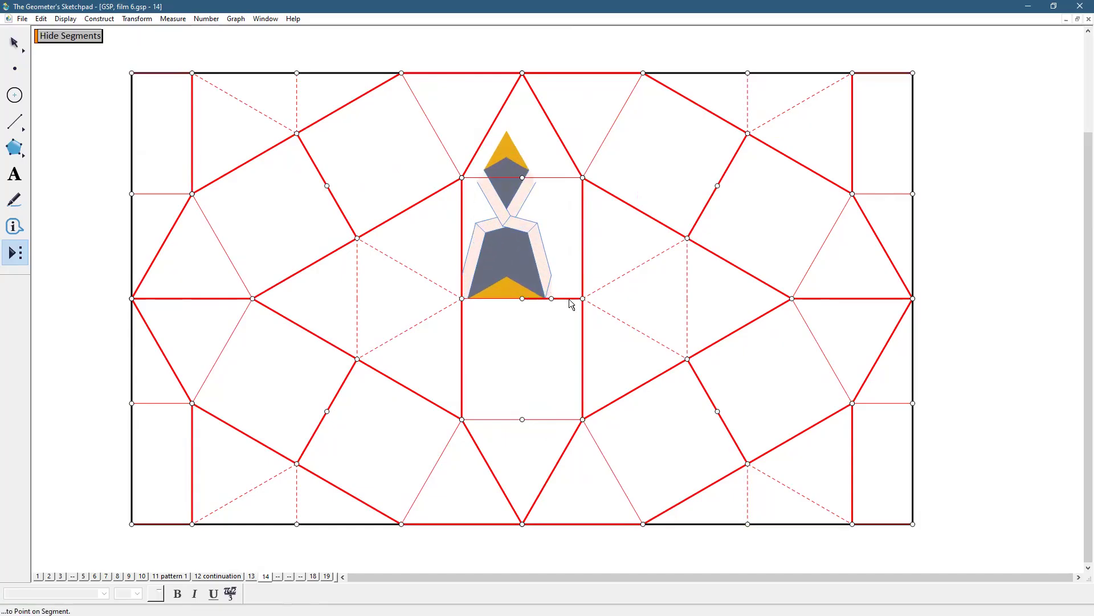
click(583, 299)
click(583, 298)
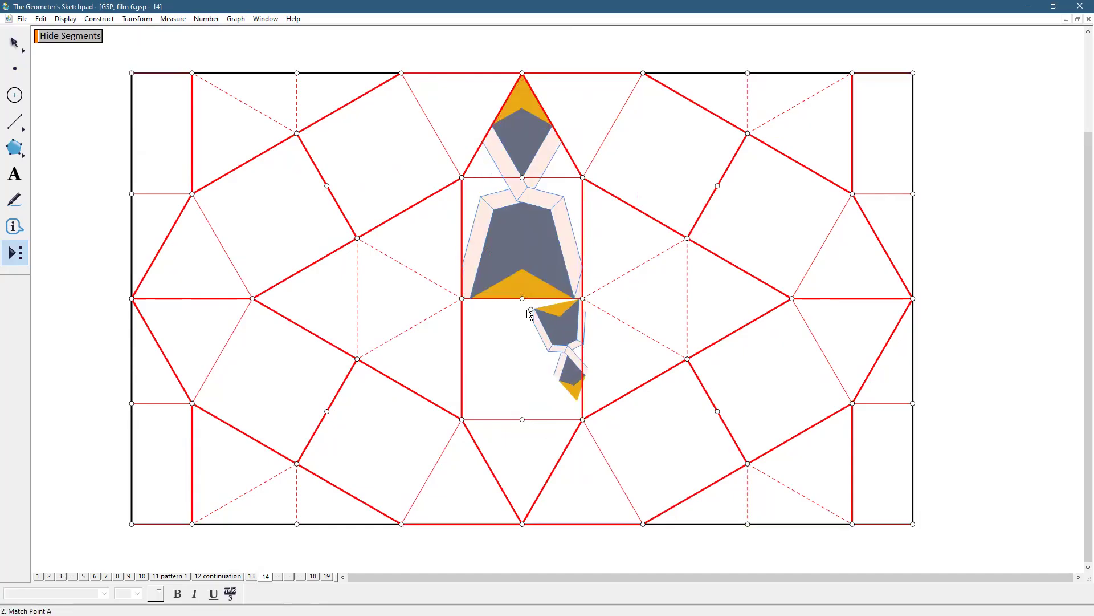
click(464, 300)
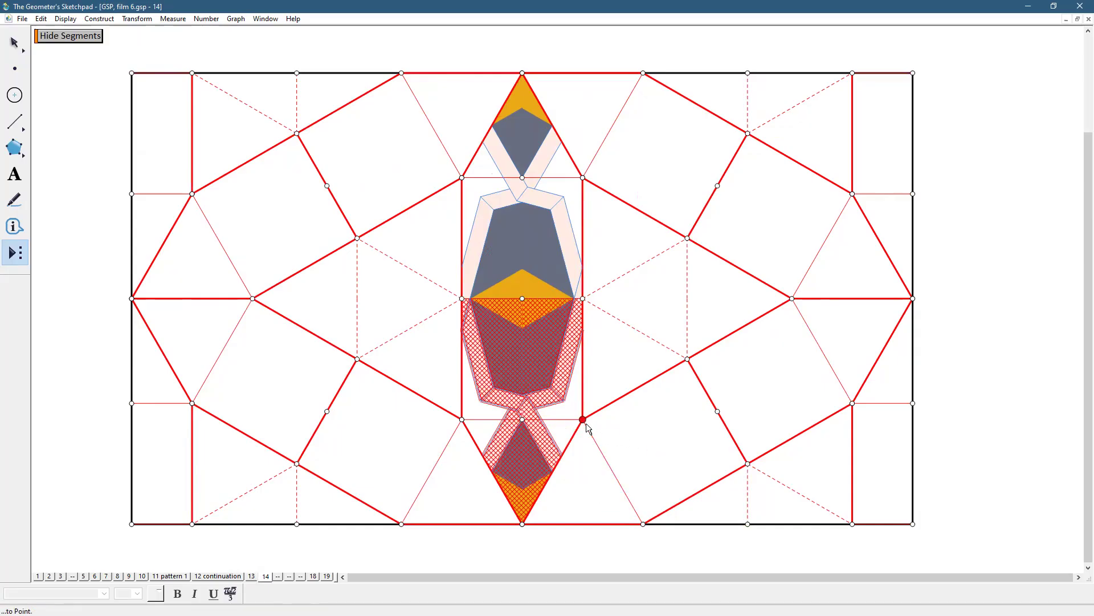
Place two copies of the temp figure base to base on the slanted square-side segment in the tiling's lower right area, facing opposite ways
click(688, 359)
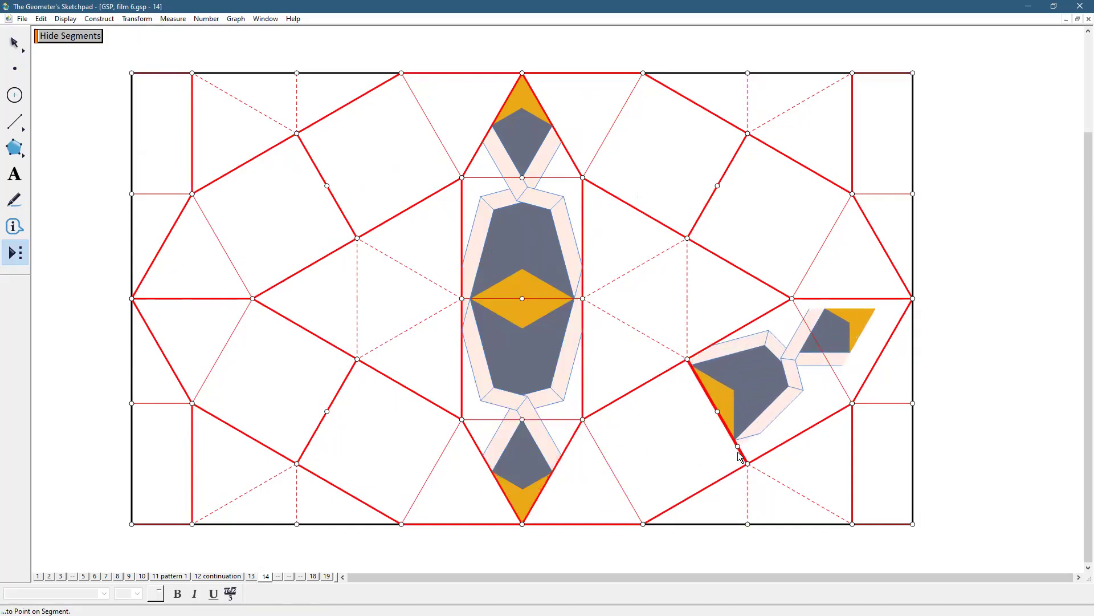
click(748, 464)
click(748, 464)
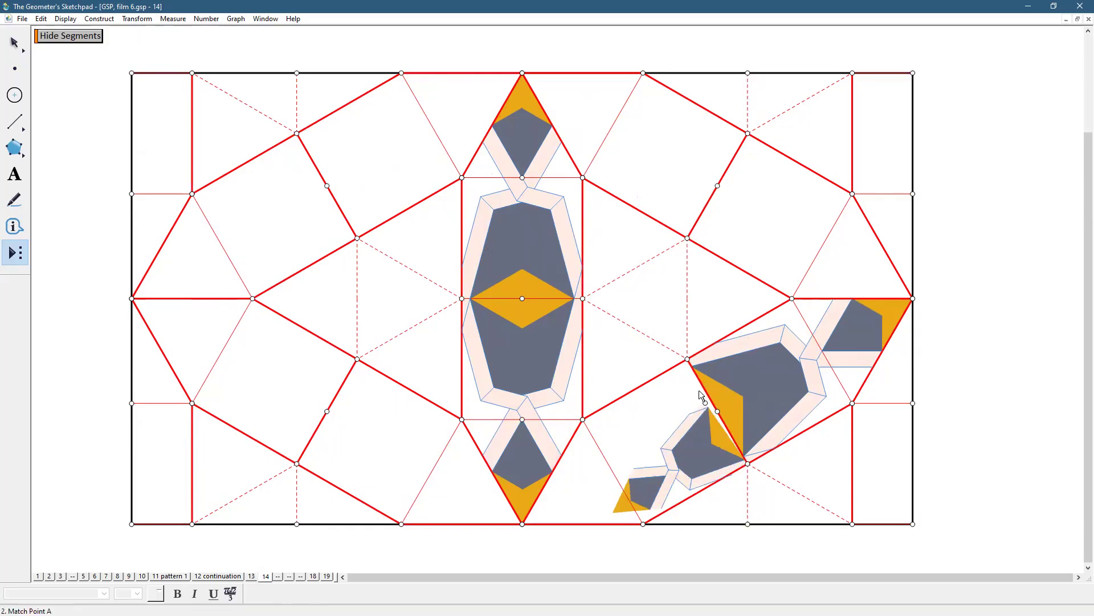
click(687, 360)
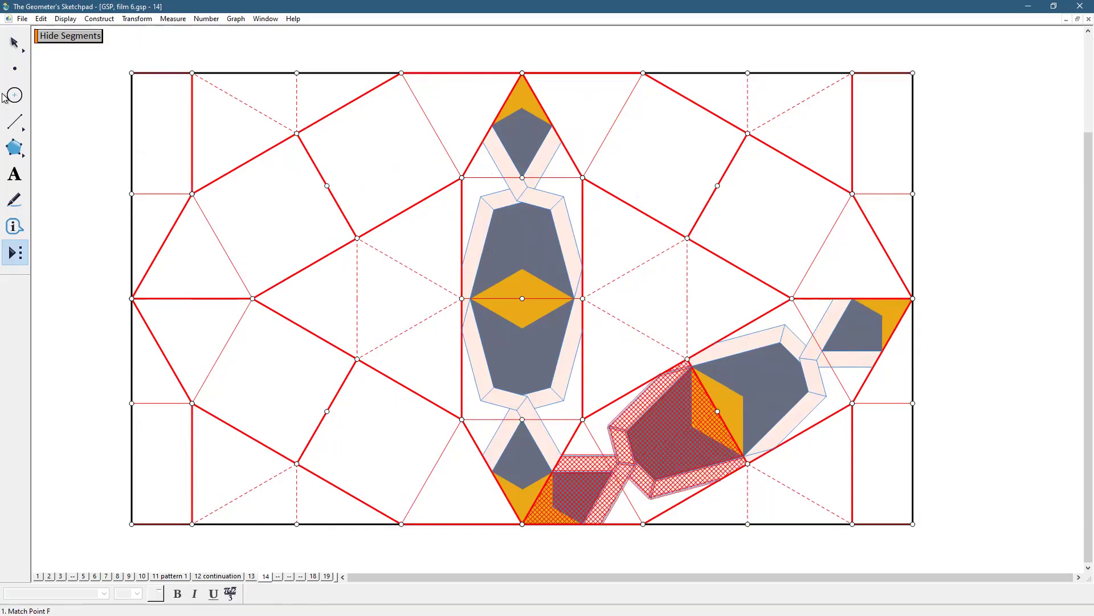
Add a new blank page 20 to the document after page 19
click(14, 42)
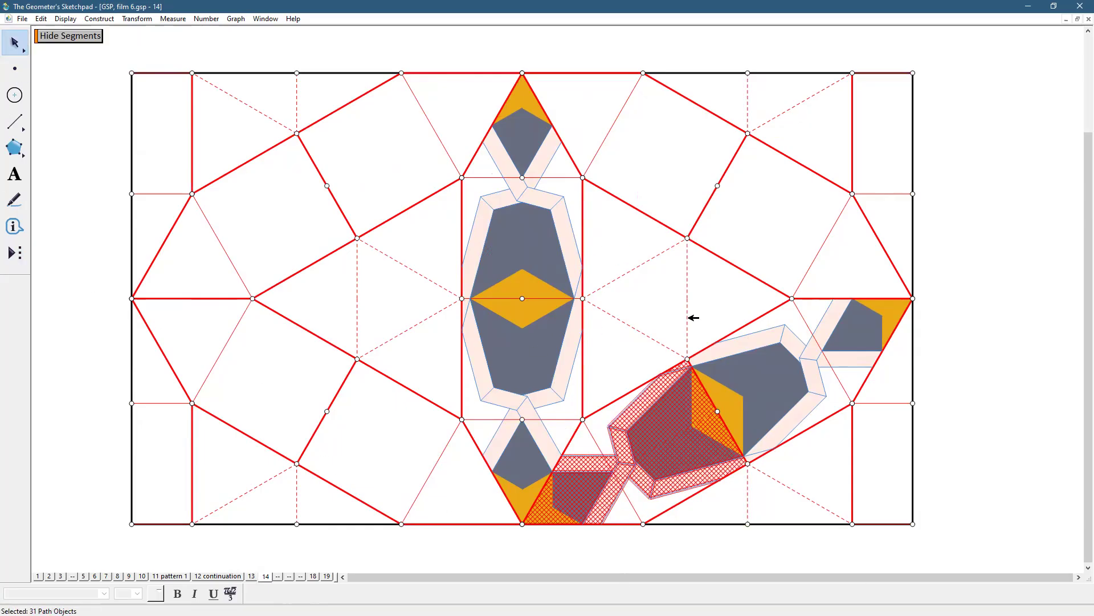
click(327, 577)
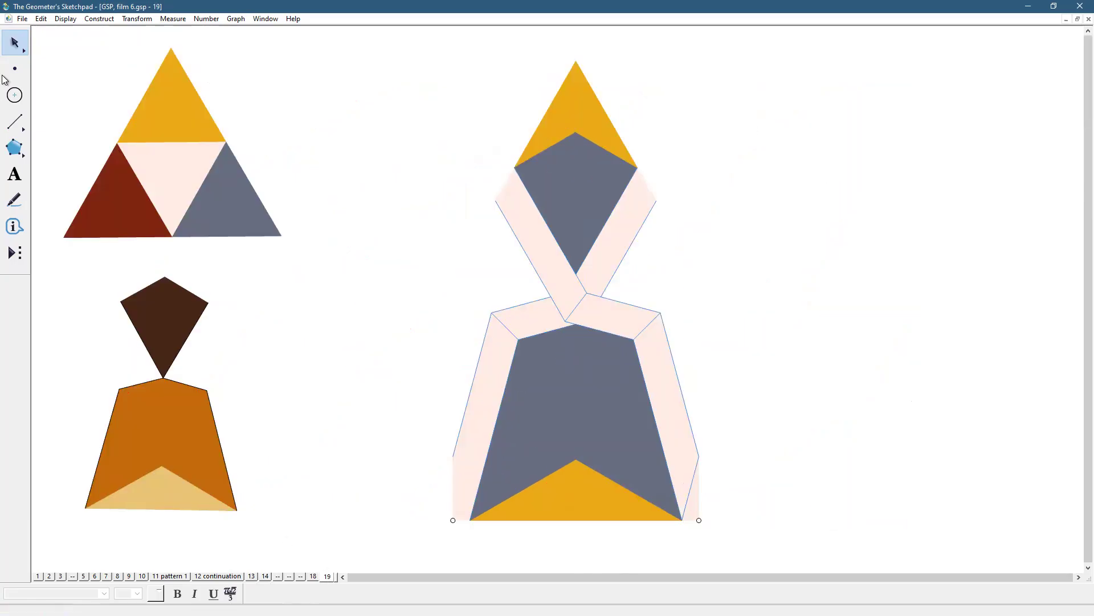
click(22, 19)
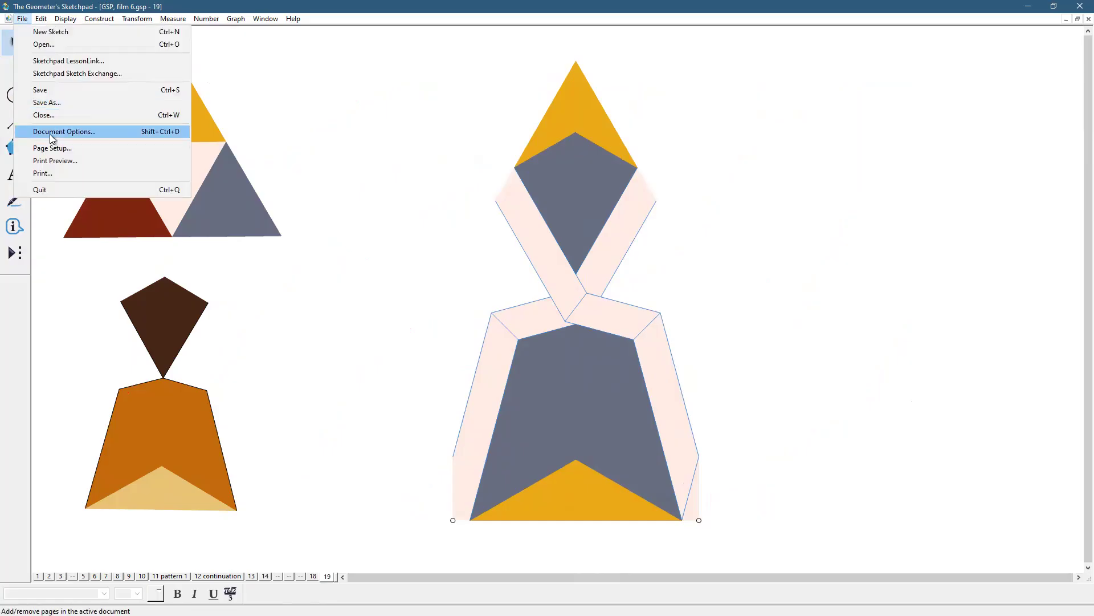
click(52, 132)
click(771, 166)
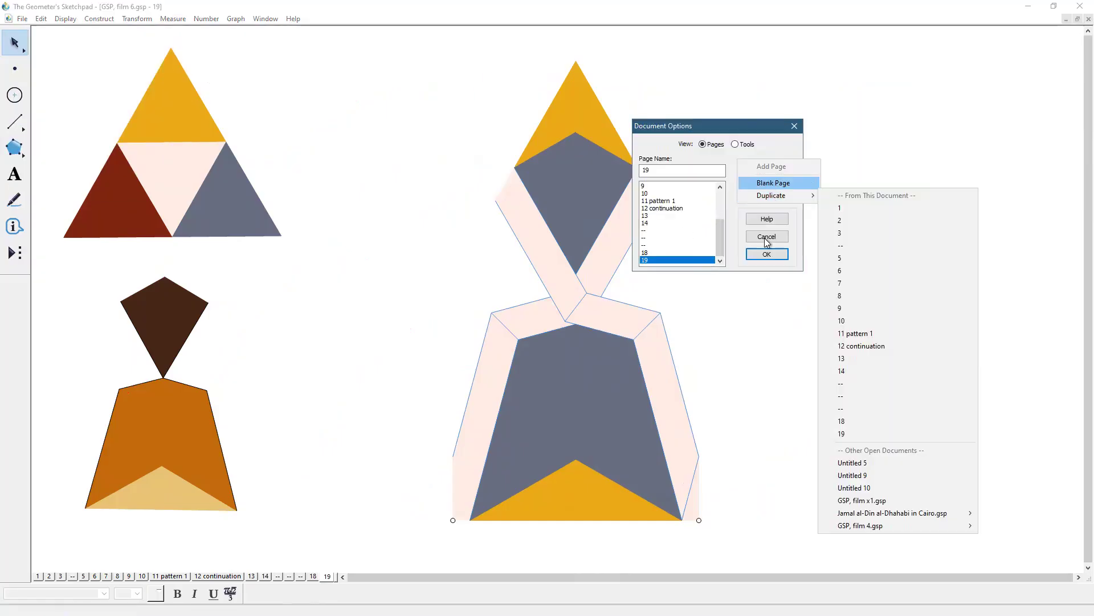
key(Return)
key(Return)
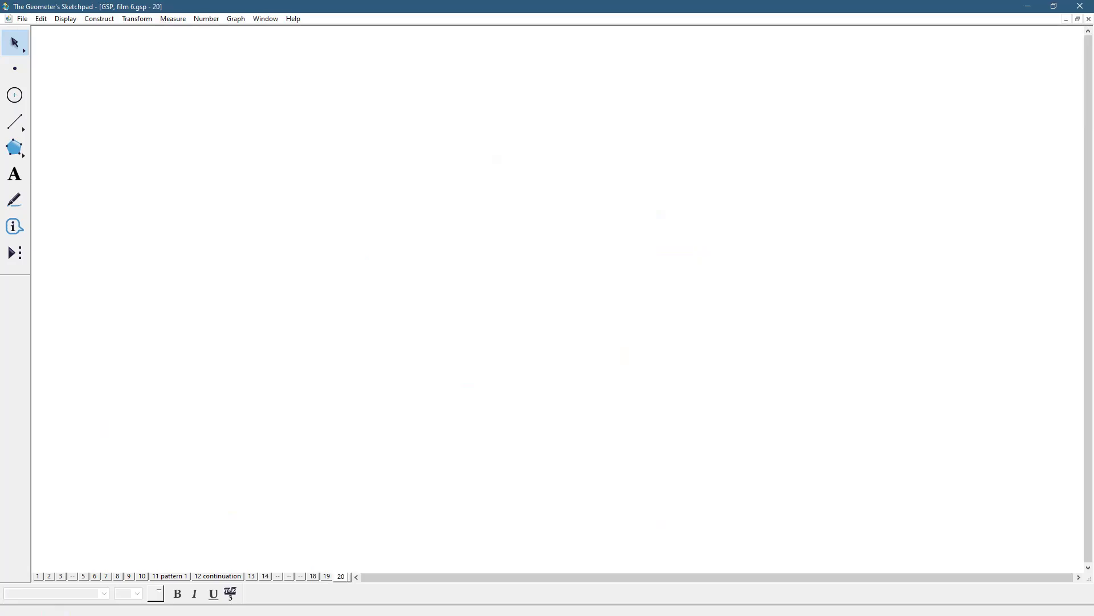
Construct a large equilateral triangle with a horizontal base on the blank page using the custom "triangle (3)" tool
click(23, 260)
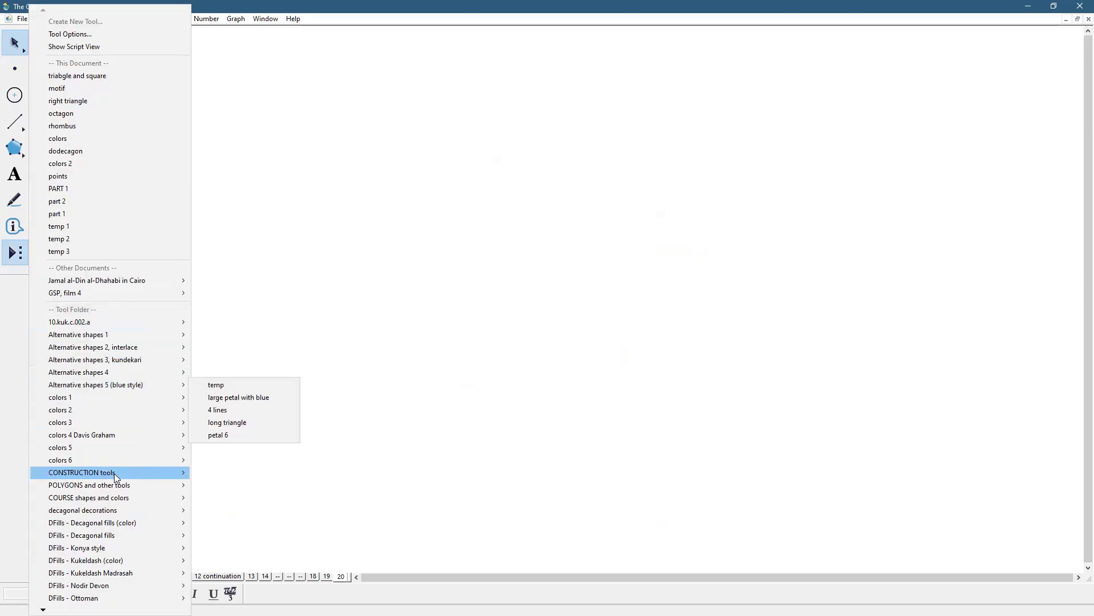
mouse_move(116, 484)
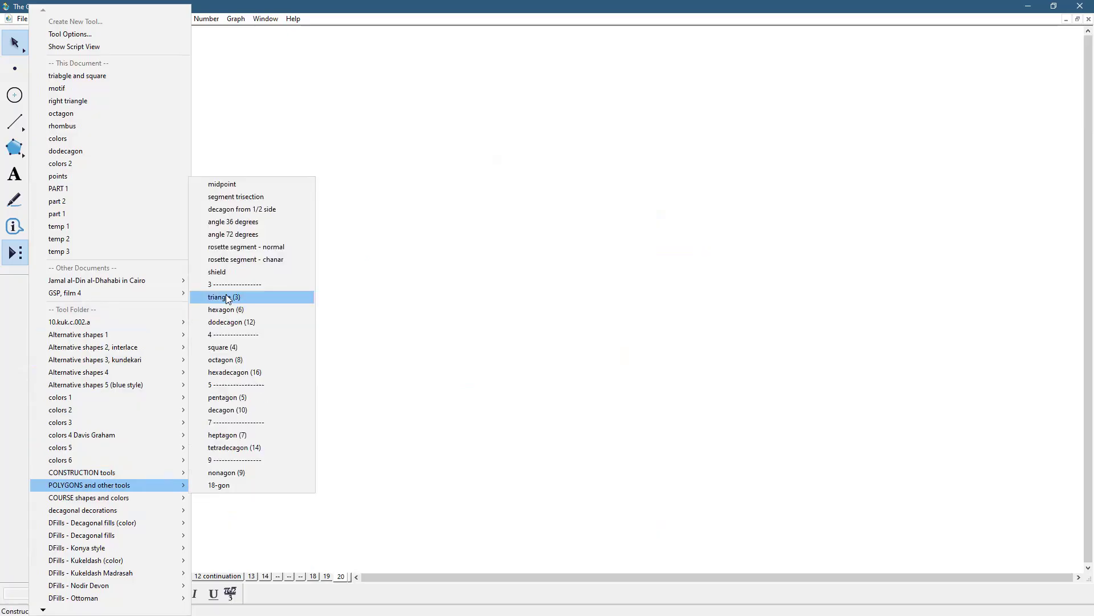
click(226, 295)
click(384, 452)
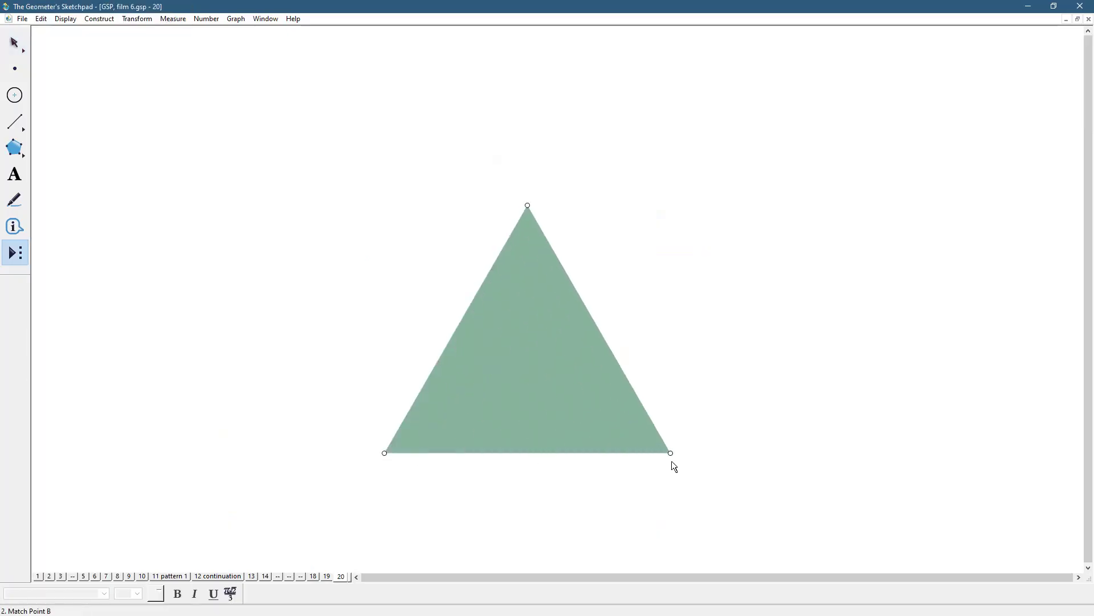
click(689, 454)
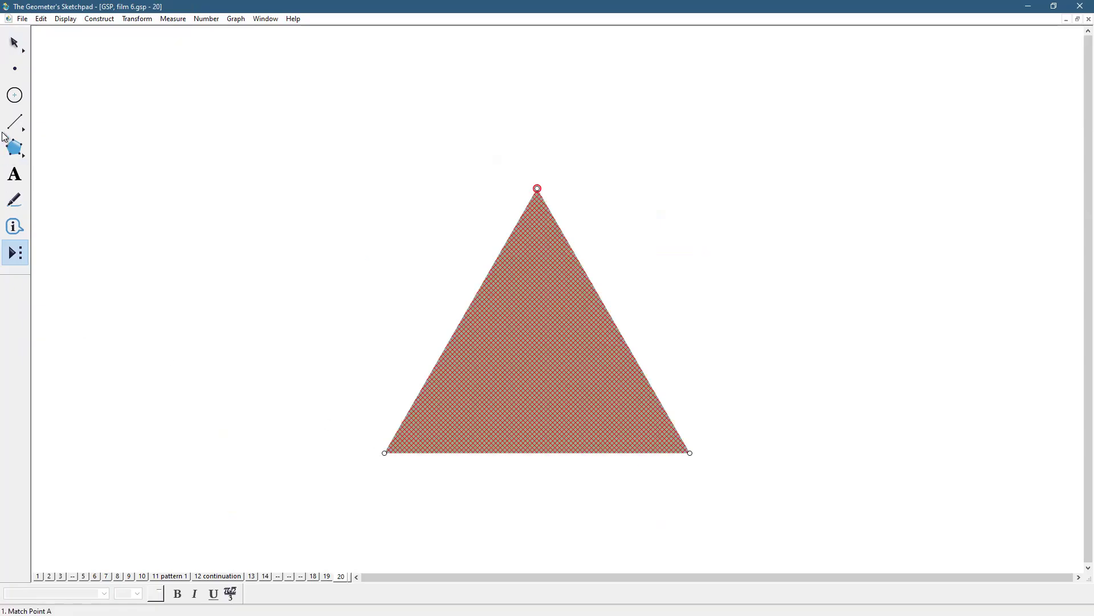
Draw segments along all three sides of the triangle and delete its coloured interior
click(15, 121)
mouse_move(546, 188)
mouse_down()
mouse_move(513, 219)
mouse_move(384, 454)
mouse_move(688, 456)
mouse_move(589, 291)
mouse_move(557, 201)
mouse_move(537, 188)
mouse_up()
click(14, 43)
click(283, 208)
click(523, 348)
key(Delete)
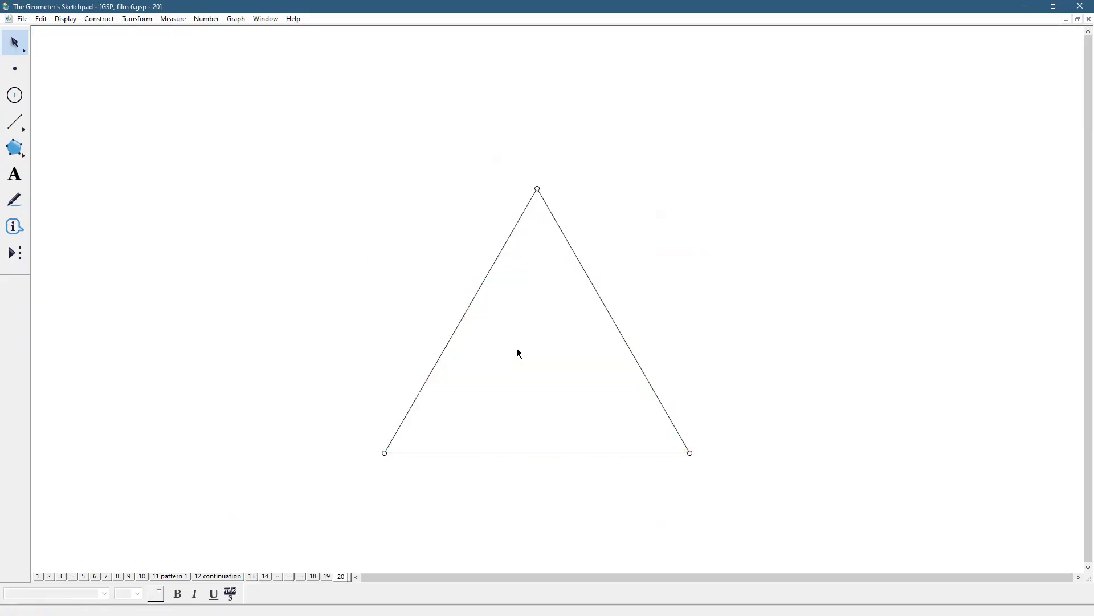
Construct the midpoints of the triangle's three sides
drag(422, 268, 714, 290)
drag(603, 406, 589, 489)
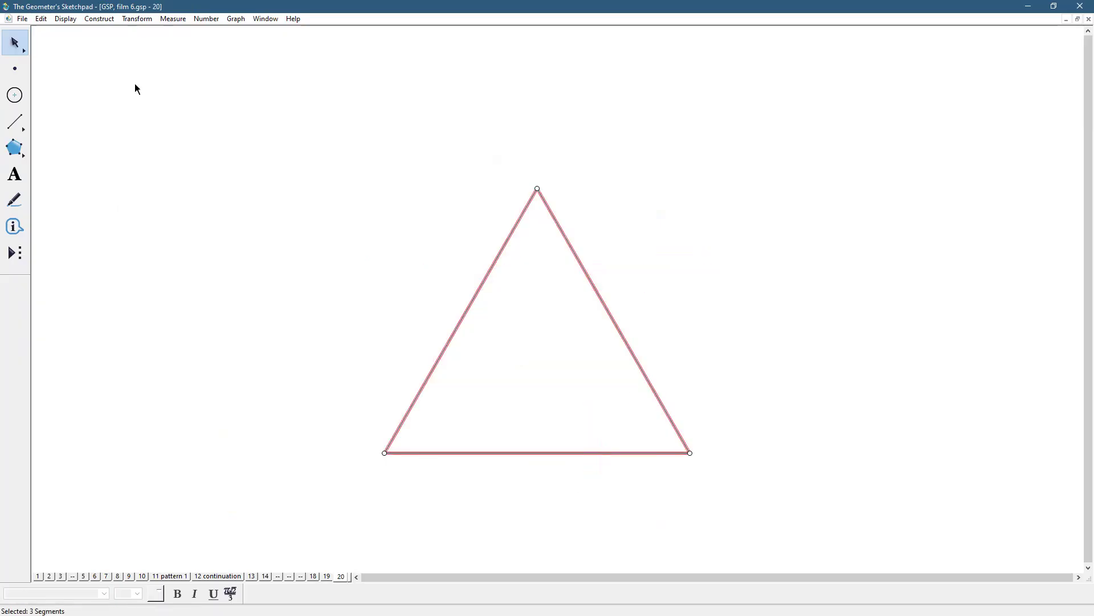
click(98, 24)
click(129, 45)
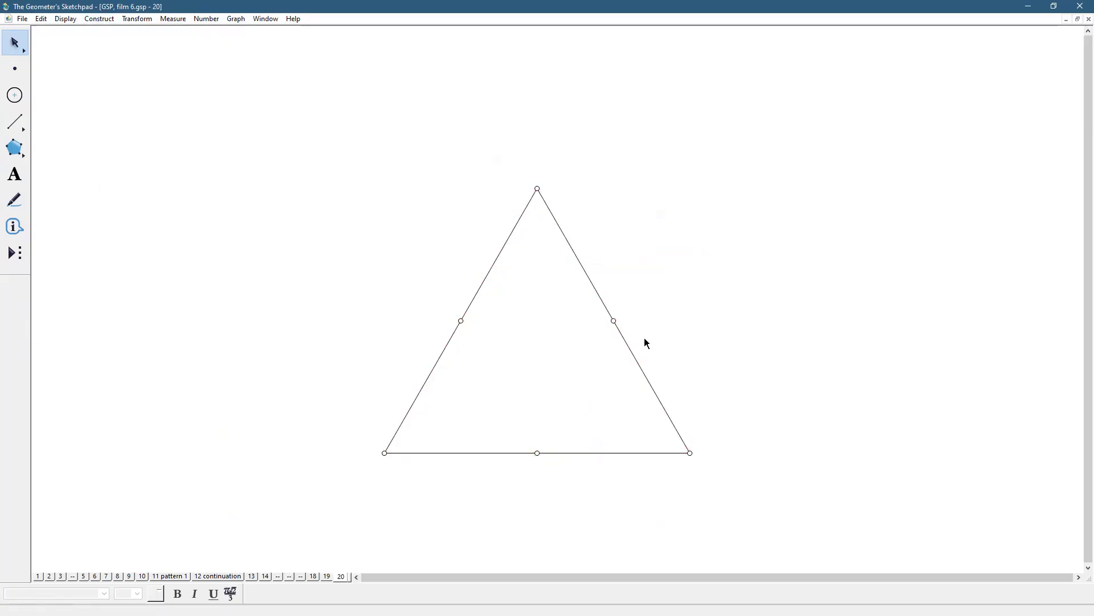
click(15, 123)
click(15, 253)
click(135, 265)
click(217, 344)
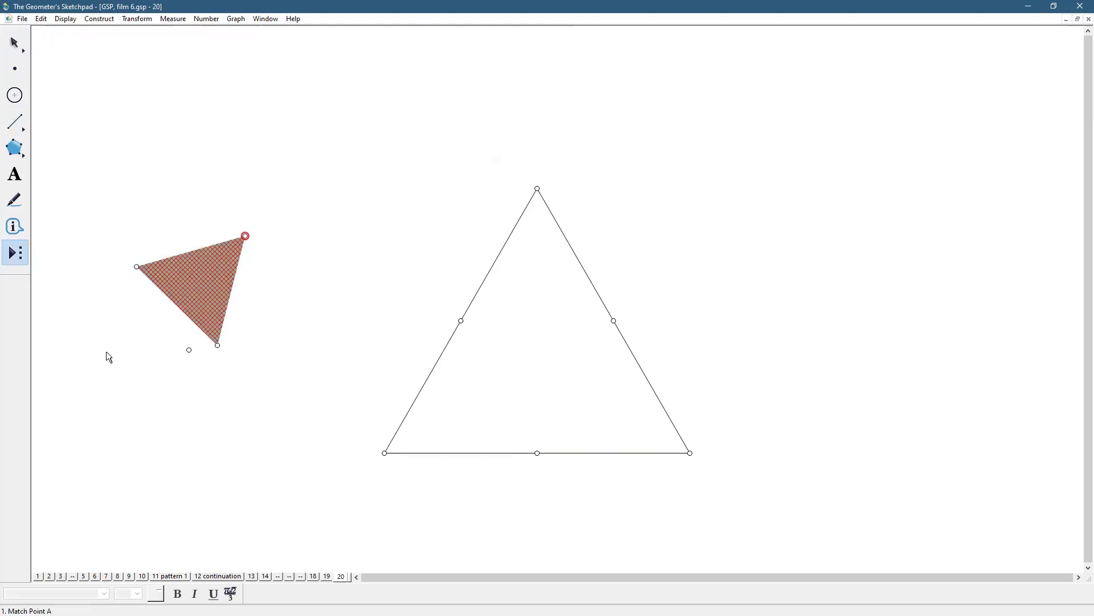
key(Escape)
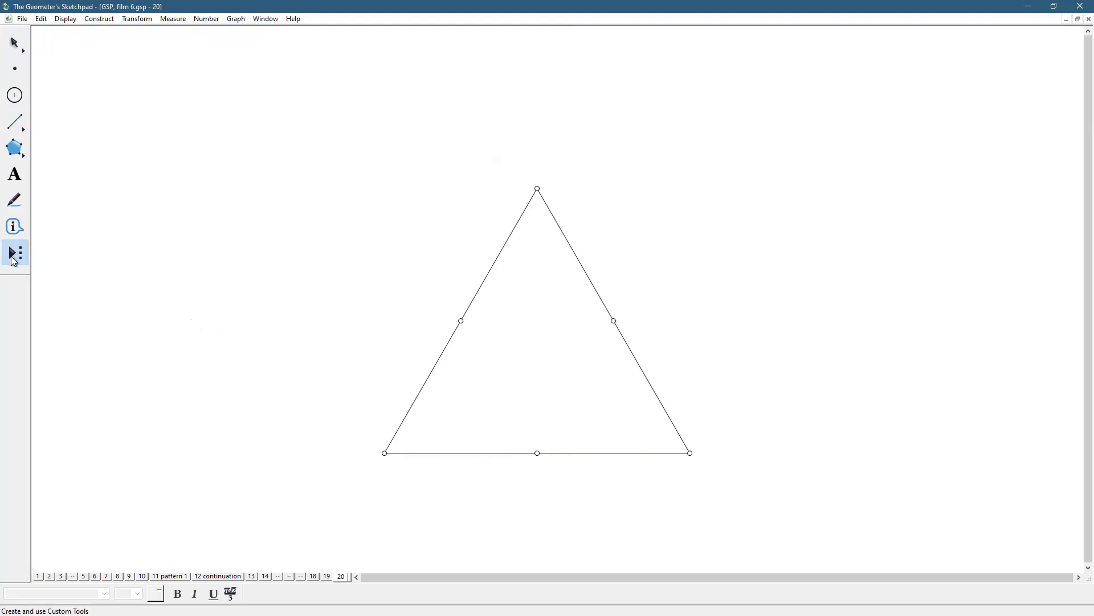
Place a trial set of points with the custom points tool in the empty area beside the triangle
click(14, 257)
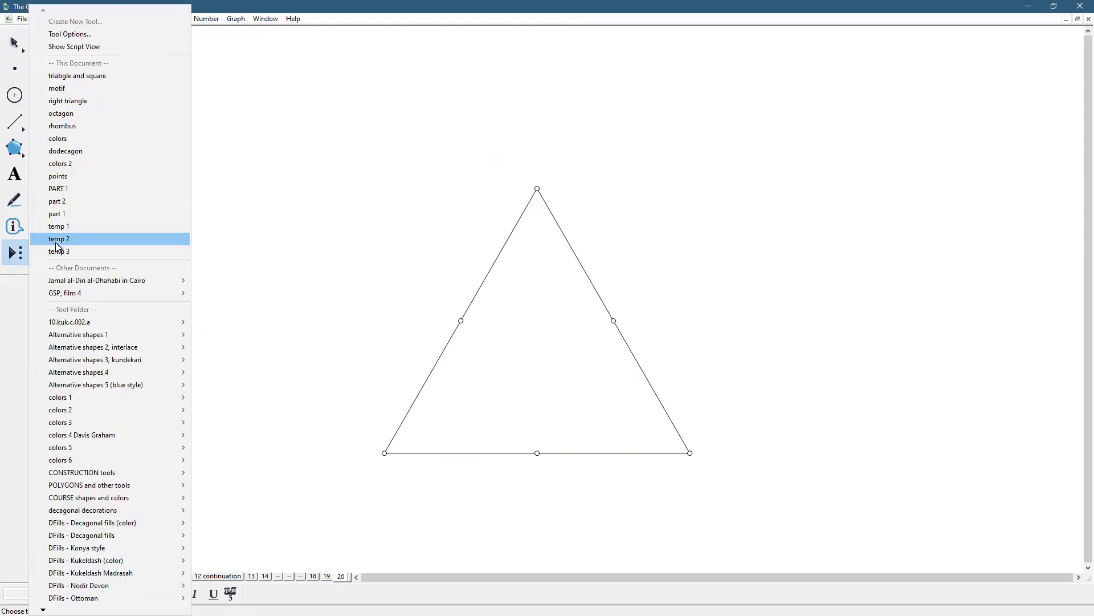
click(209, 276)
click(281, 287)
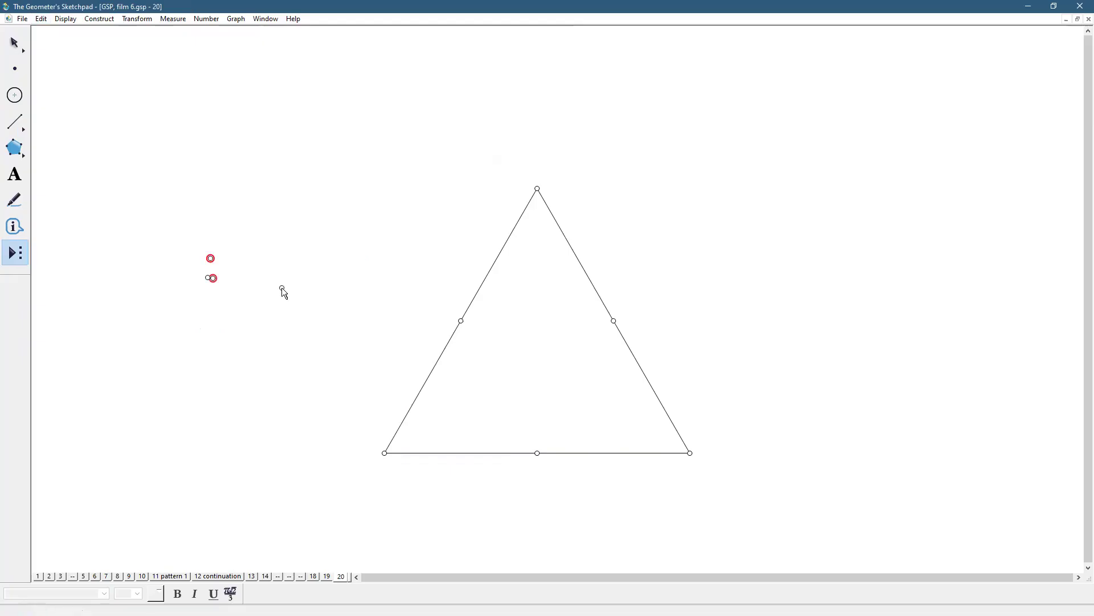
click(14, 42)
click(335, 245)
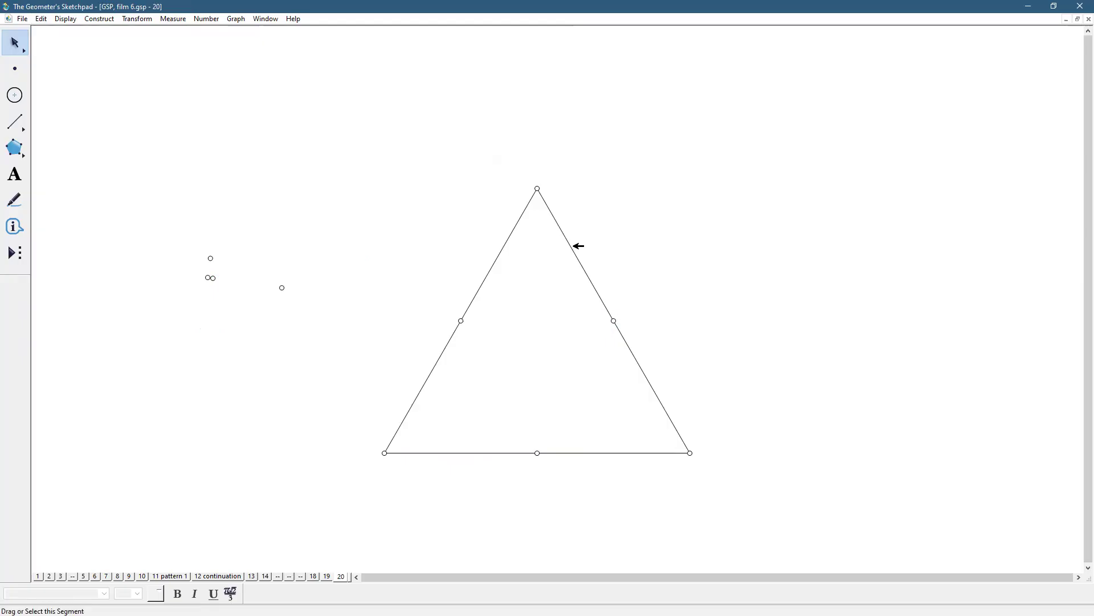
Rotate the triangle's apex by -90 degrees about the midpoint of its right side
click(536, 188)
click(743, 392)
click(613, 321)
click(557, 176)
click(536, 188)
click(143, 21)
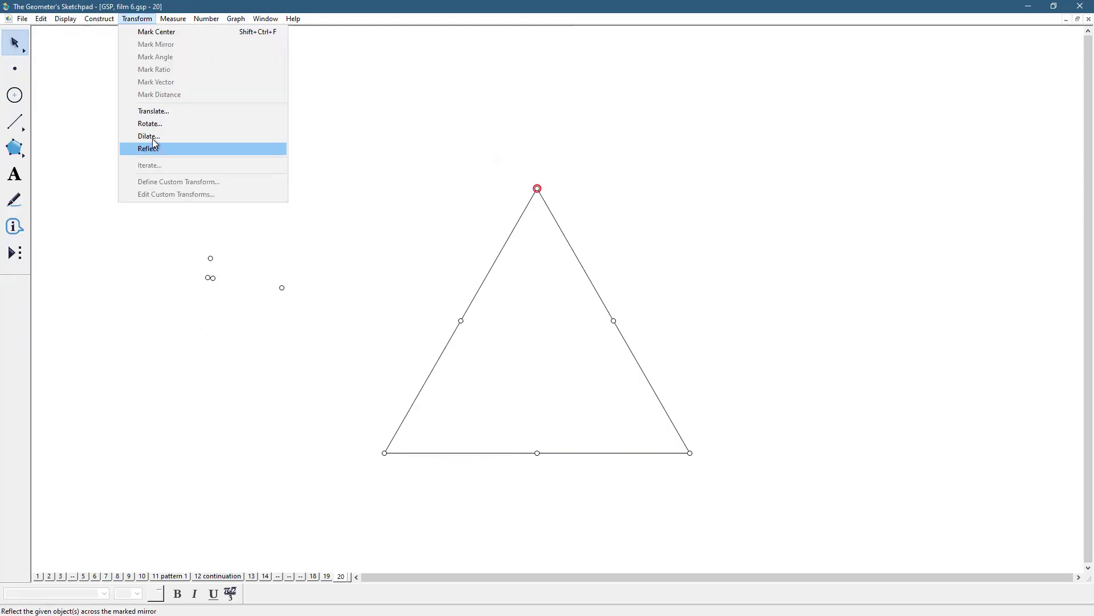
click(150, 124)
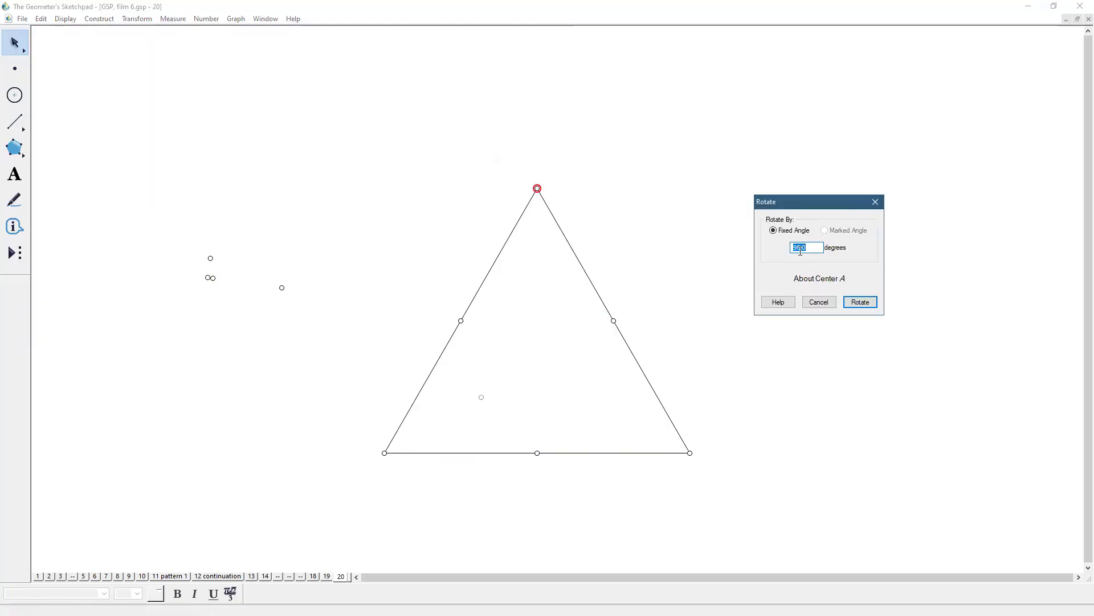
click(793, 247)
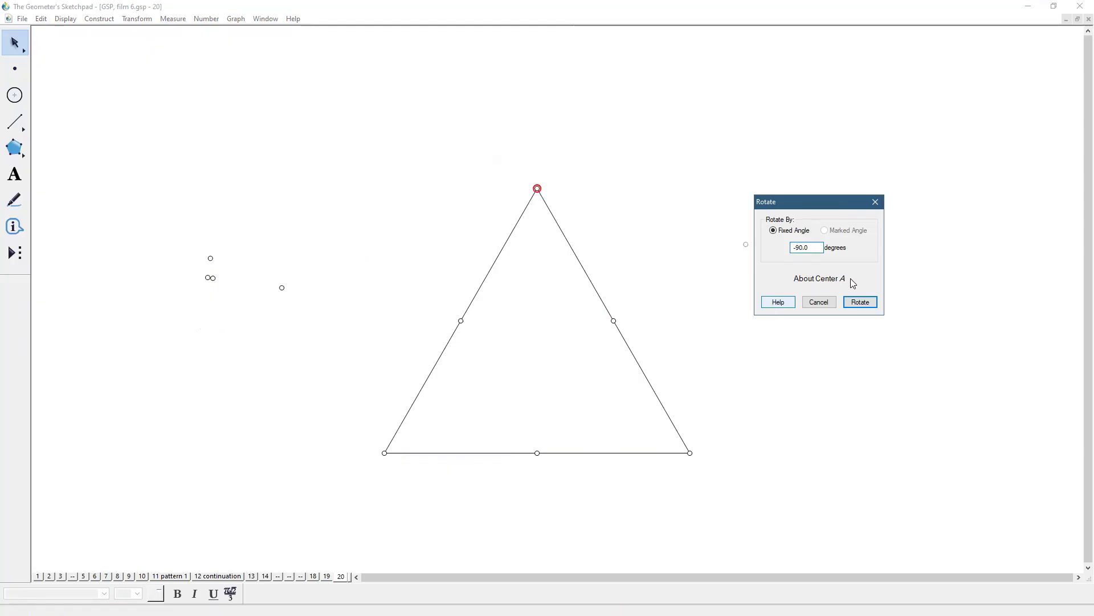
click(861, 302)
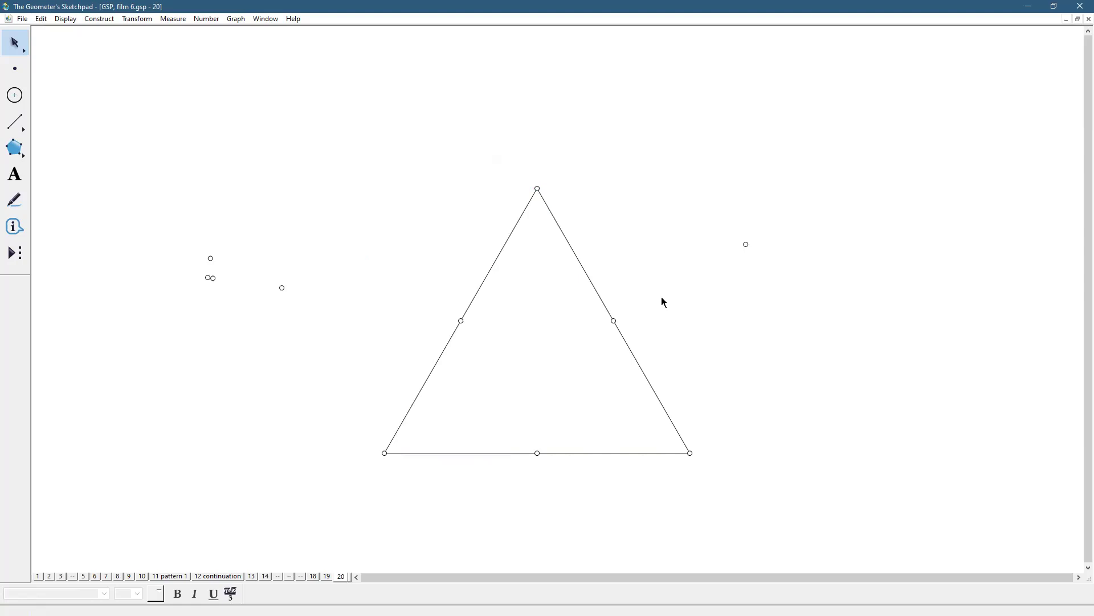
Hide the trial points and apply the custom points tool from the right side's midpoint to the rotated point
drag(175, 236, 307, 313)
key(ctrl+h)
click(15, 252)
click(614, 320)
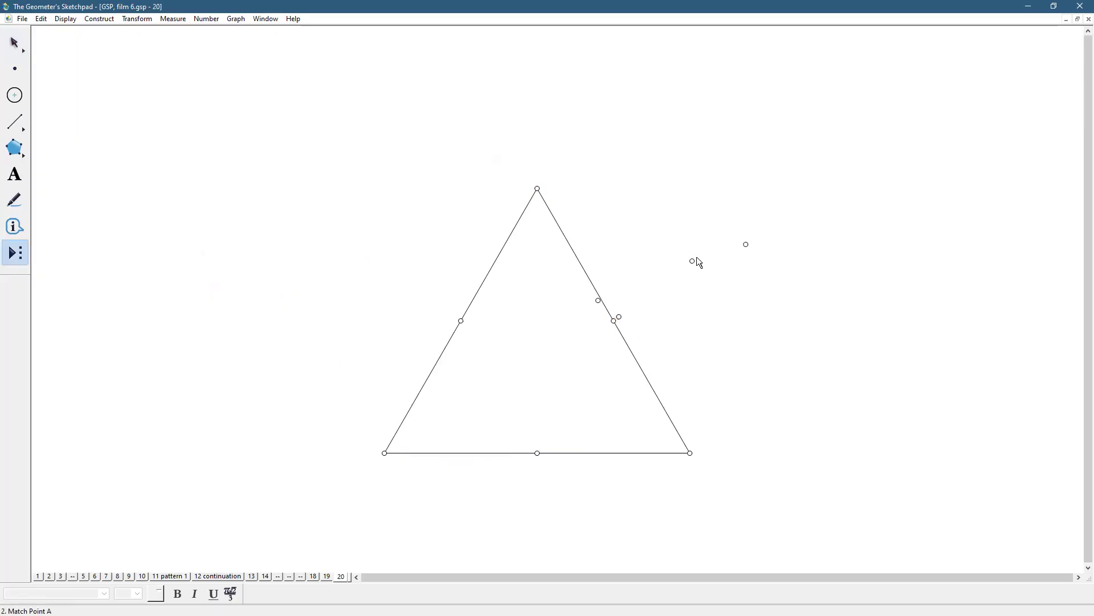
click(747, 245)
click(14, 42)
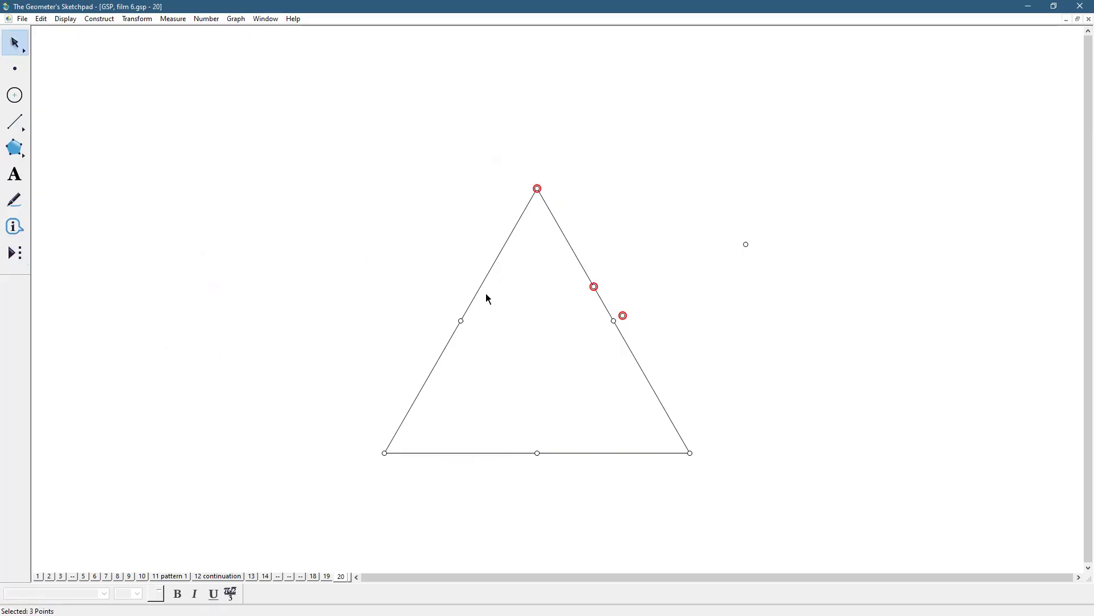
key(Escape)
Hide the rotated helper point outside the triangle
click(745, 244)
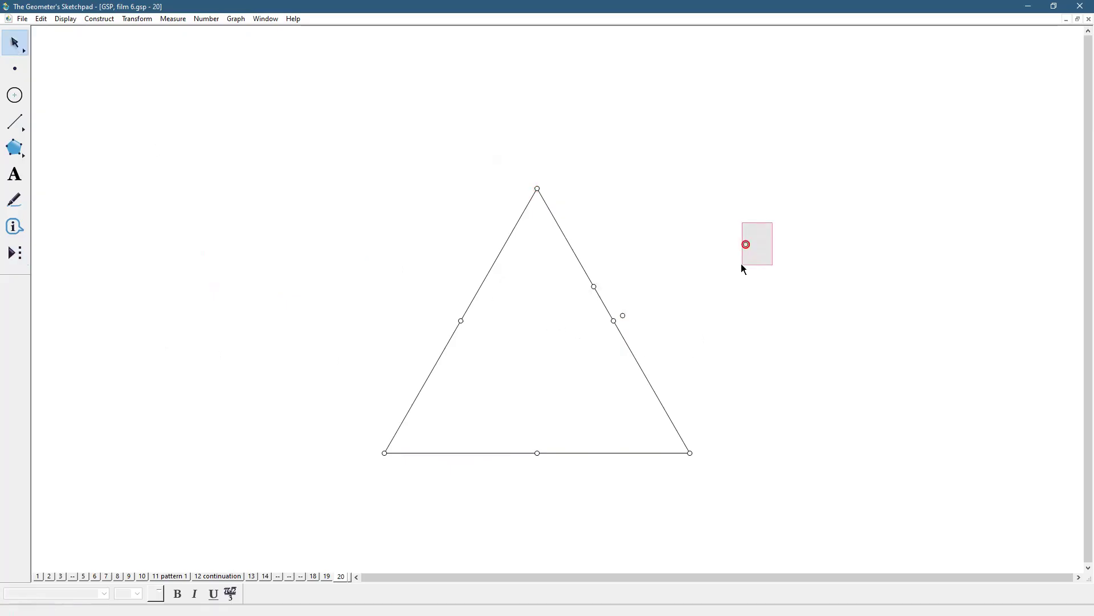
click(65, 19)
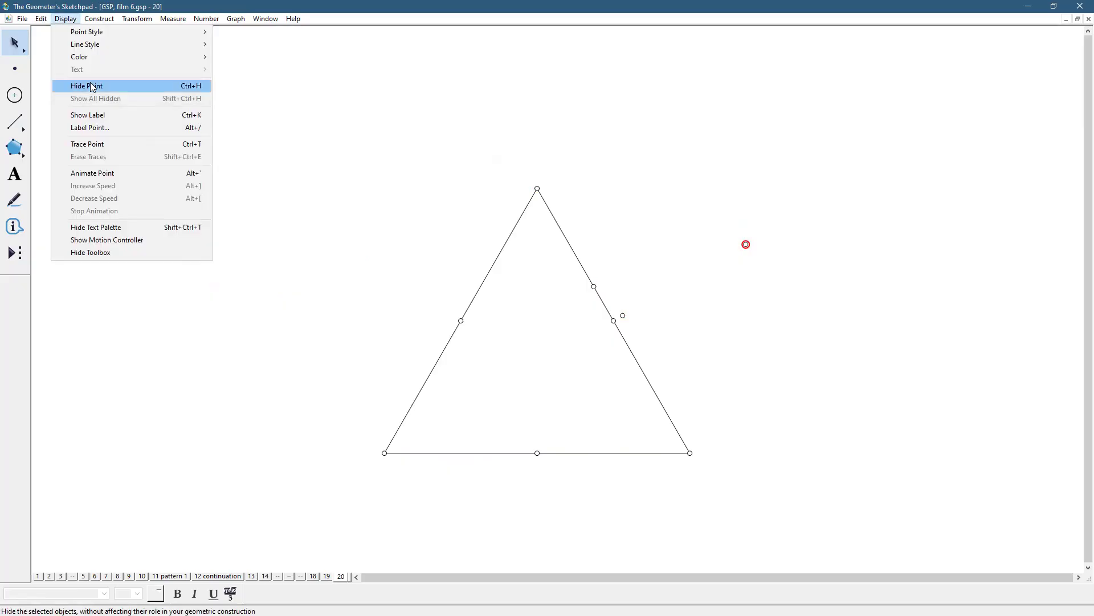
click(91, 86)
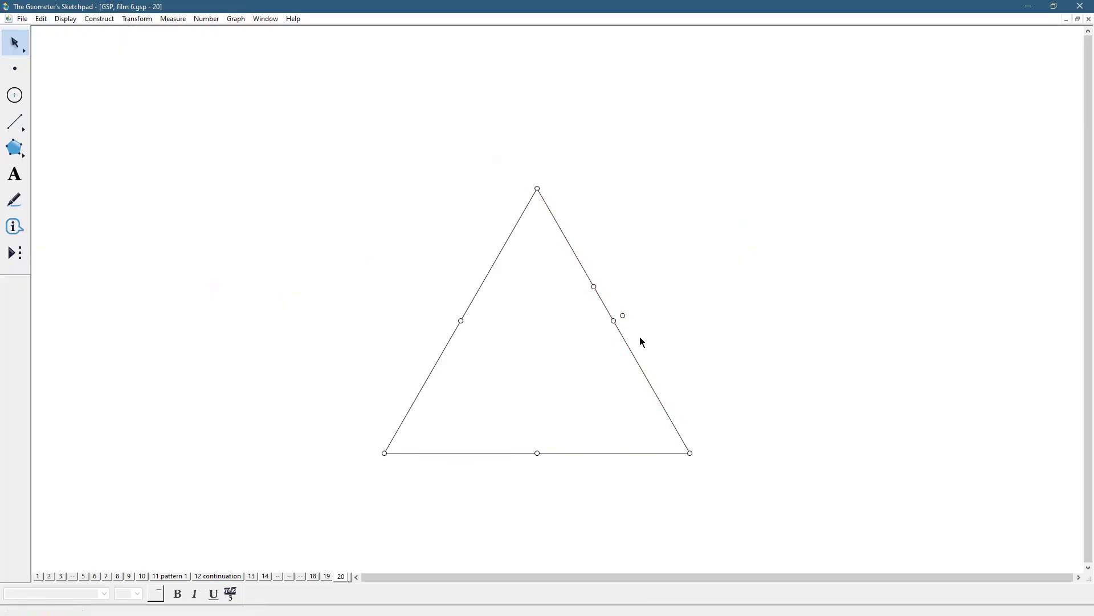
Create the image of the small outer point inside the triangle, directly opposite across the right side's midpoint, and hide the original
click(628, 315)
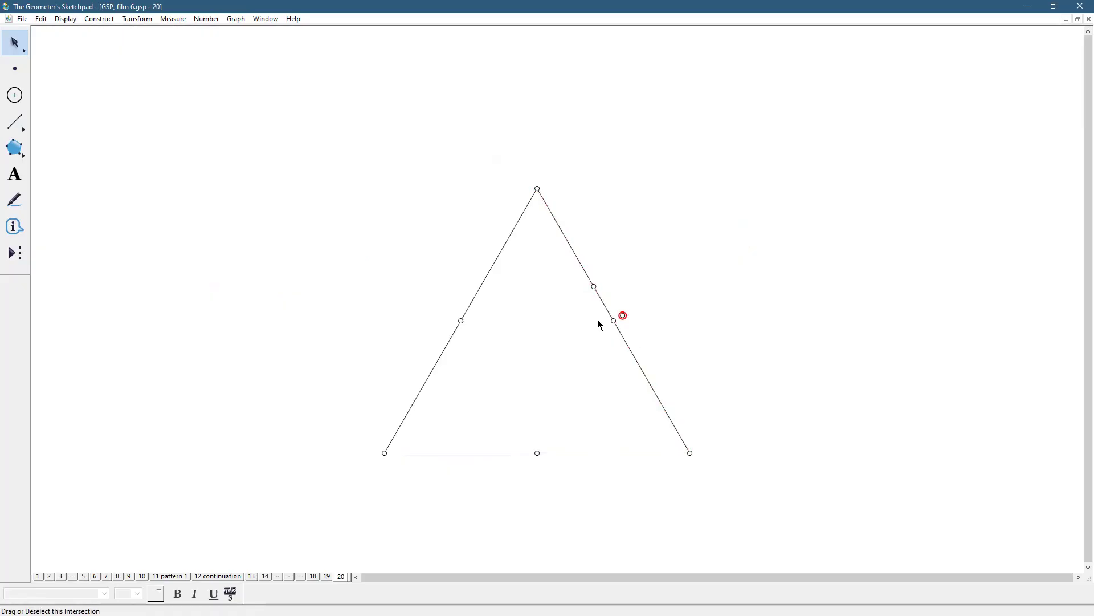
click(136, 18)
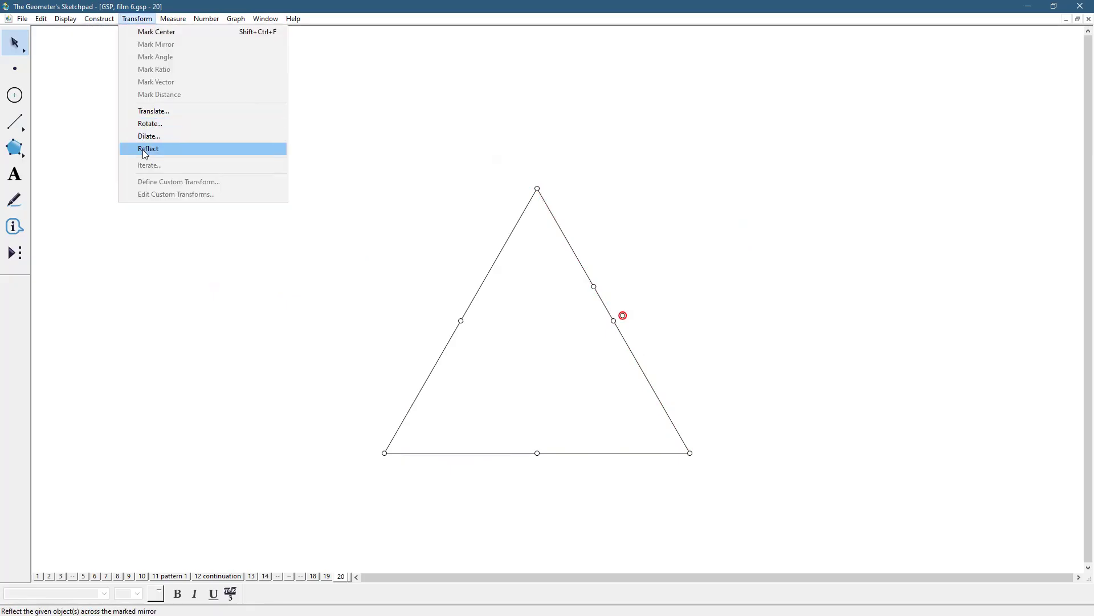
key(Return)
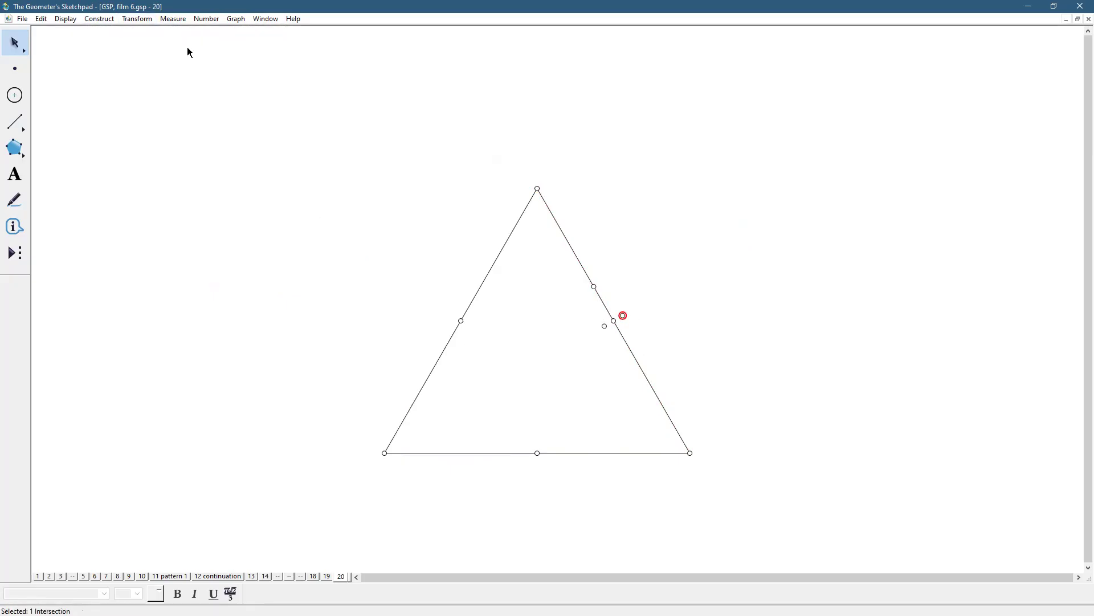
click(130, 20)
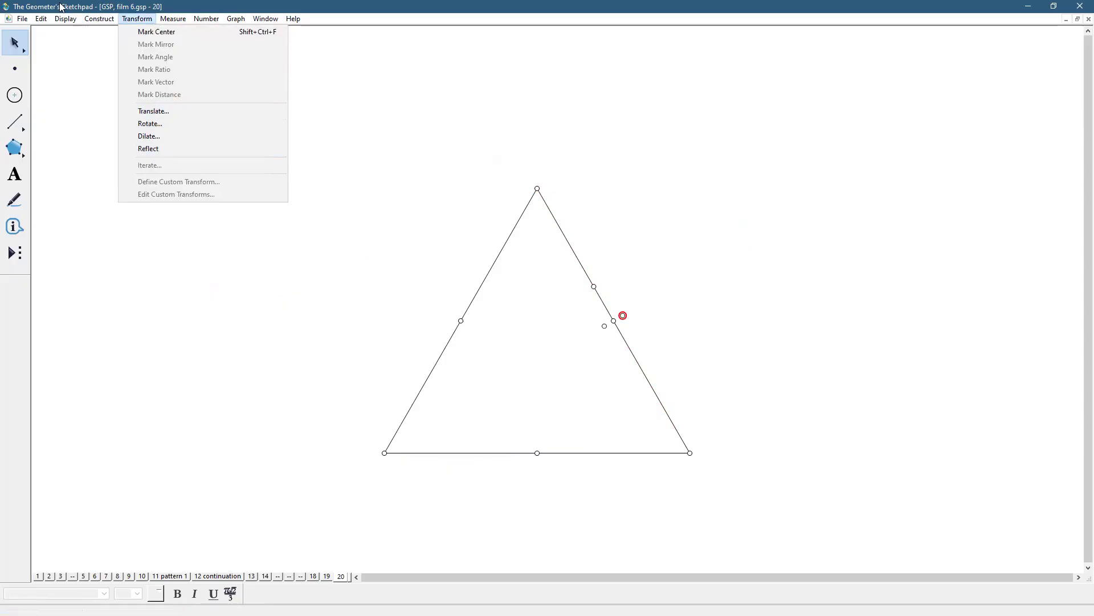
mouse_move(66, 19)
click(80, 84)
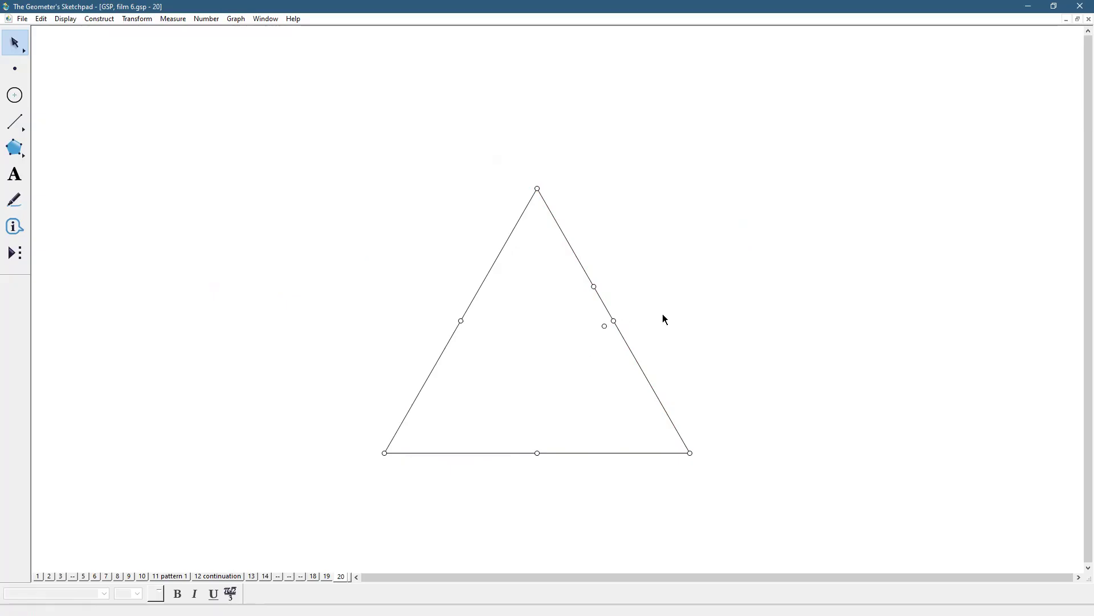
Draw the triangle's three medians as segments joining each vertex to the midpoint of the opposite side
click(15, 122)
drag(614, 327, 386, 454)
drag(536, 189, 537, 453)
drag(461, 320, 690, 453)
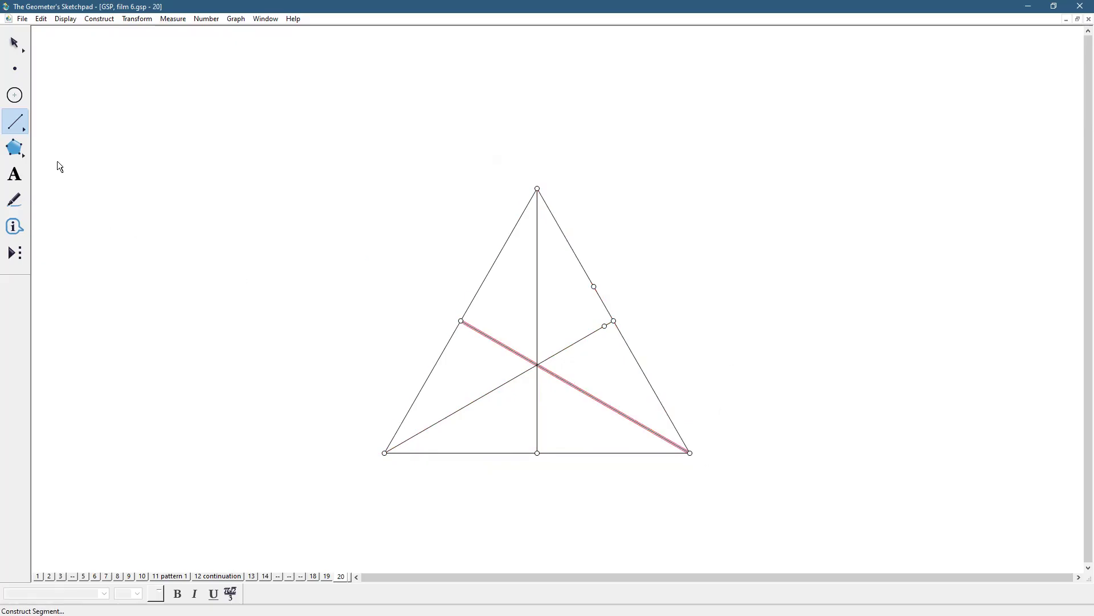
Rotate the triangle's right side by 15 degrees about its midpoint
click(15, 43)
click(717, 291)
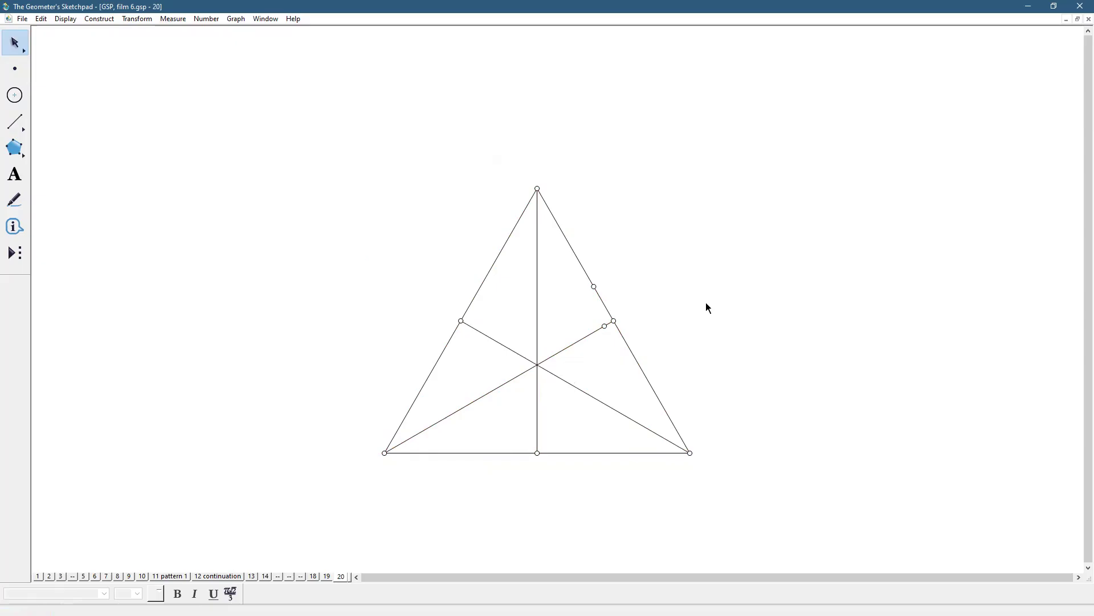
click(621, 334)
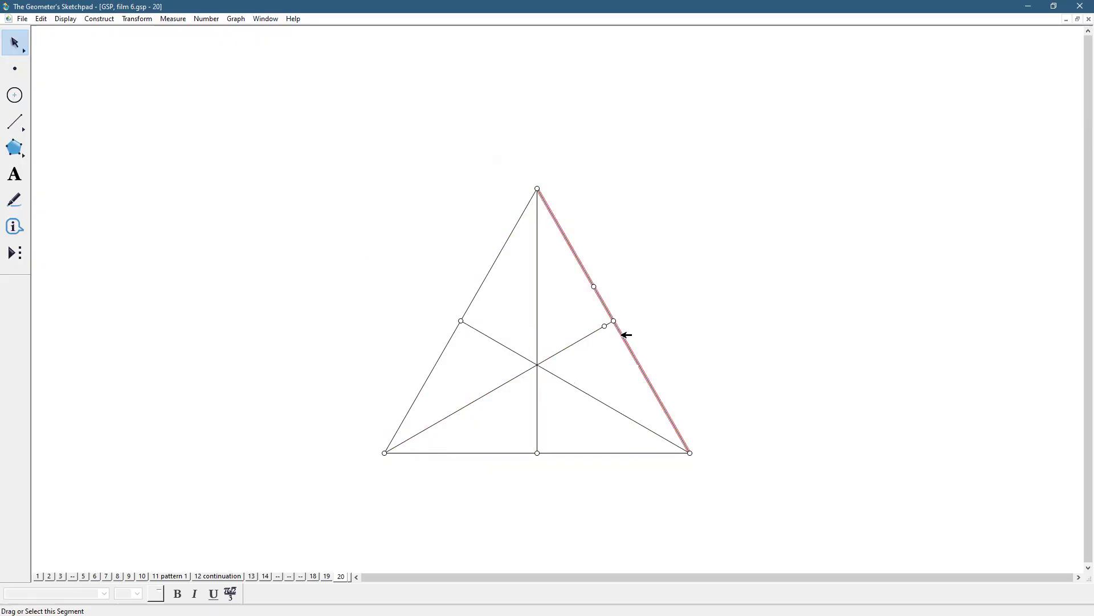
click(136, 19)
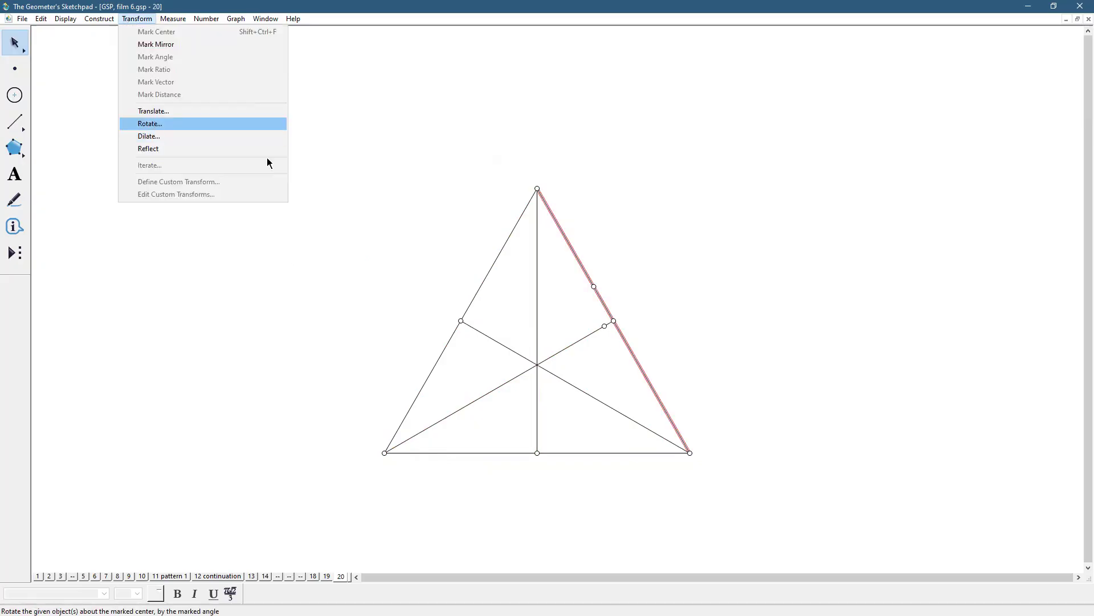
key(Return)
text(15)
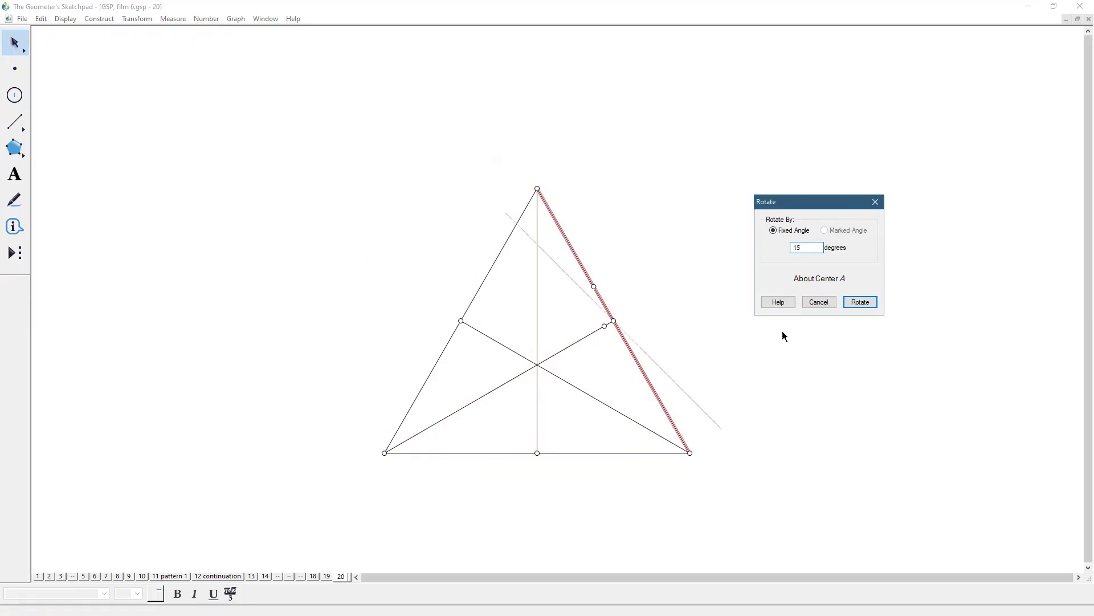
click(860, 302)
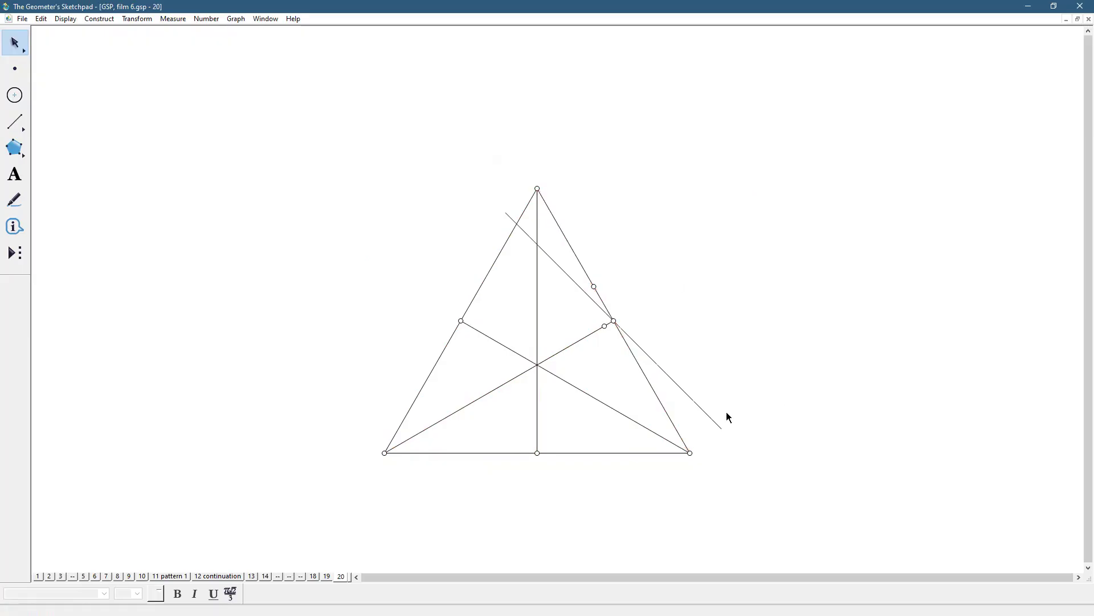
Mark the triangle's right side as mirror and reflect the rotated segment across it
click(671, 416)
click(697, 404)
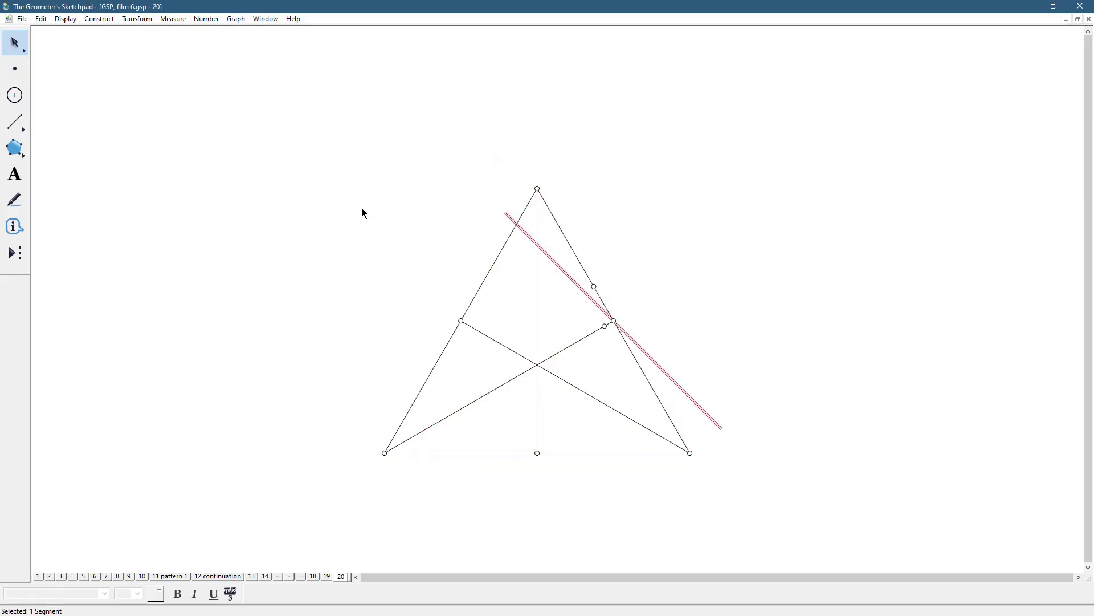
click(144, 21)
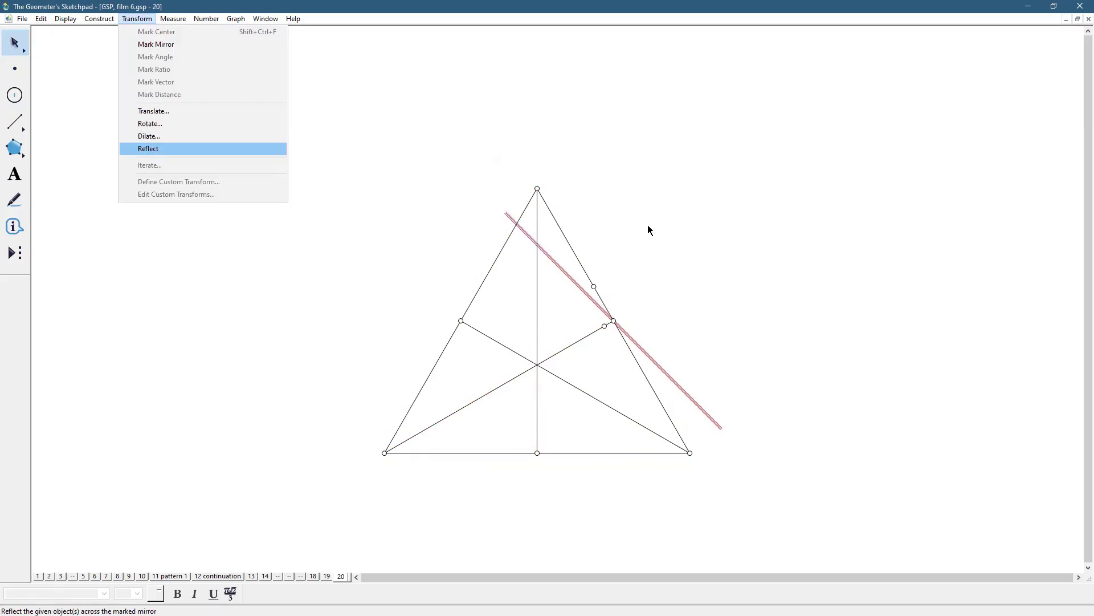
key(Return)
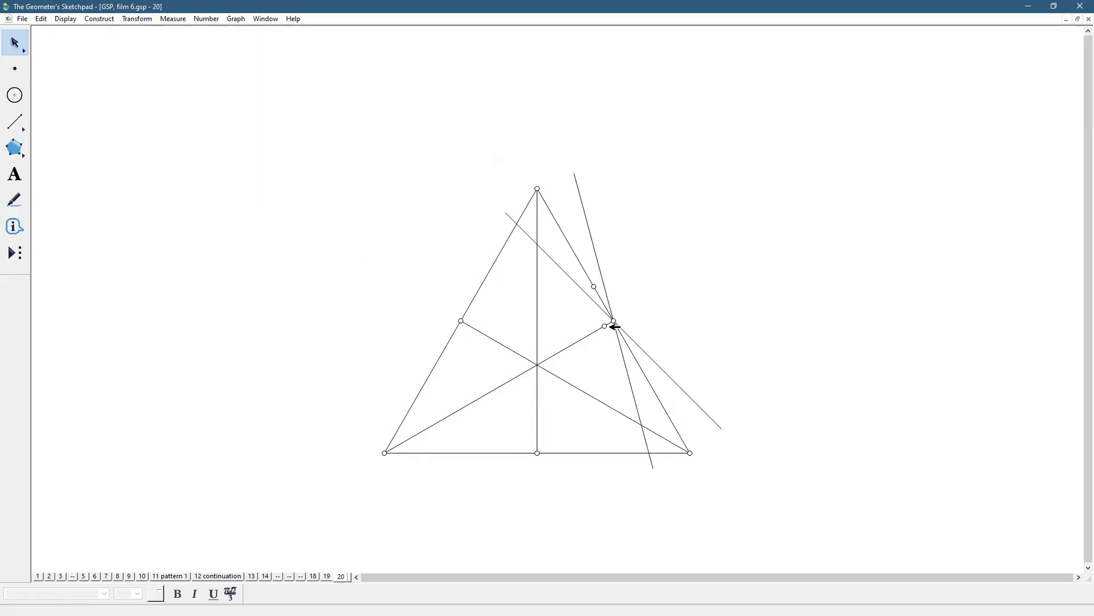
Construct a line through the point above the right side's midpoint, parallel to the steeper reflected segment
click(594, 286)
click(603, 275)
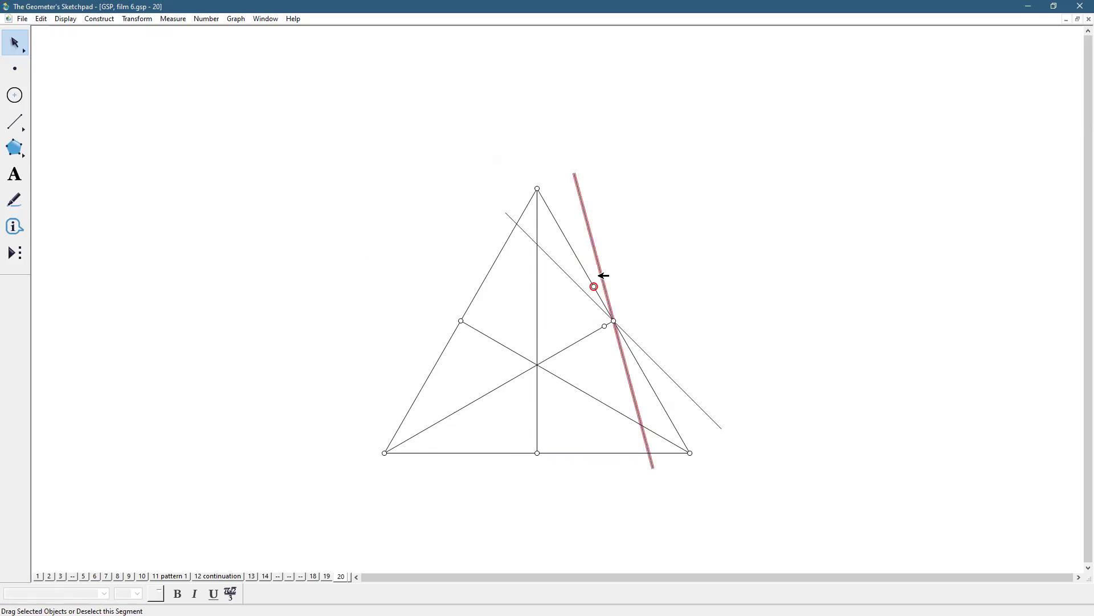
click(108, 21)
click(134, 112)
click(733, 313)
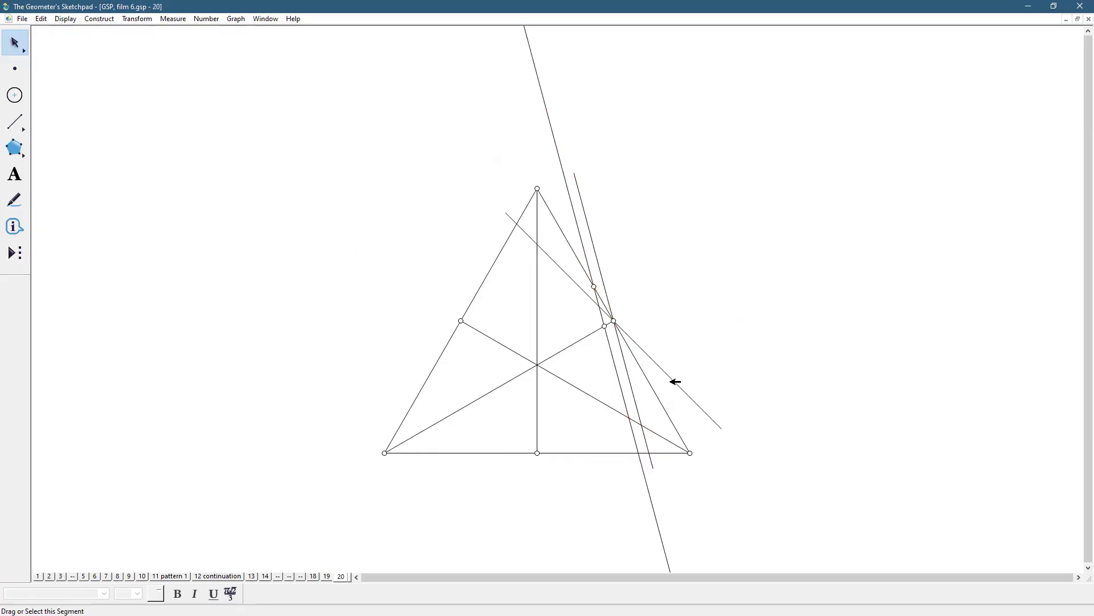
Hide the two helper segments crossing at the right side's midpoint
click(675, 377)
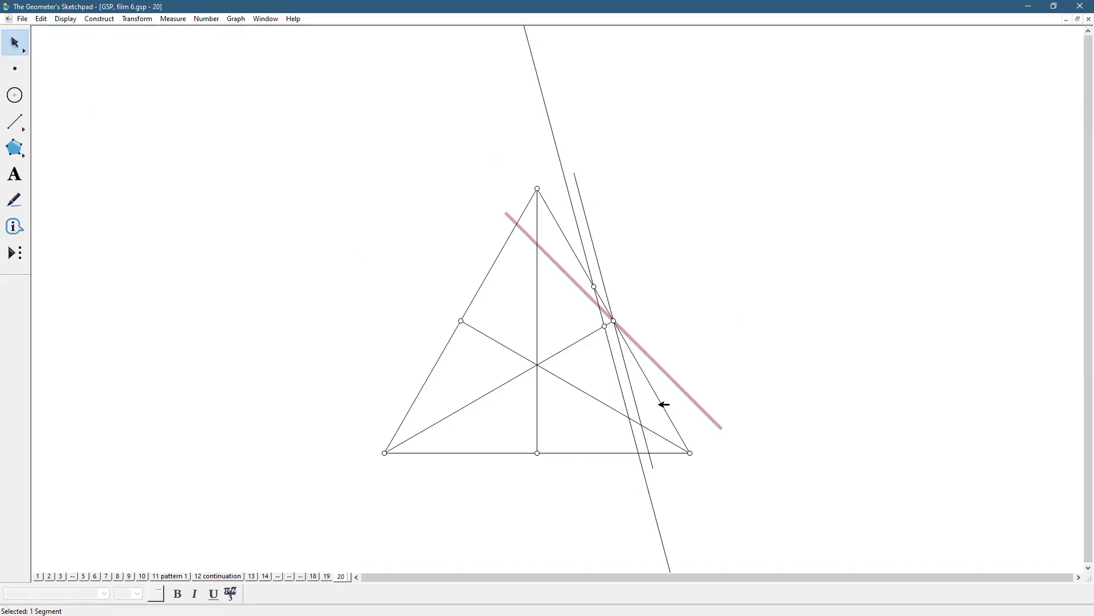
click(685, 335)
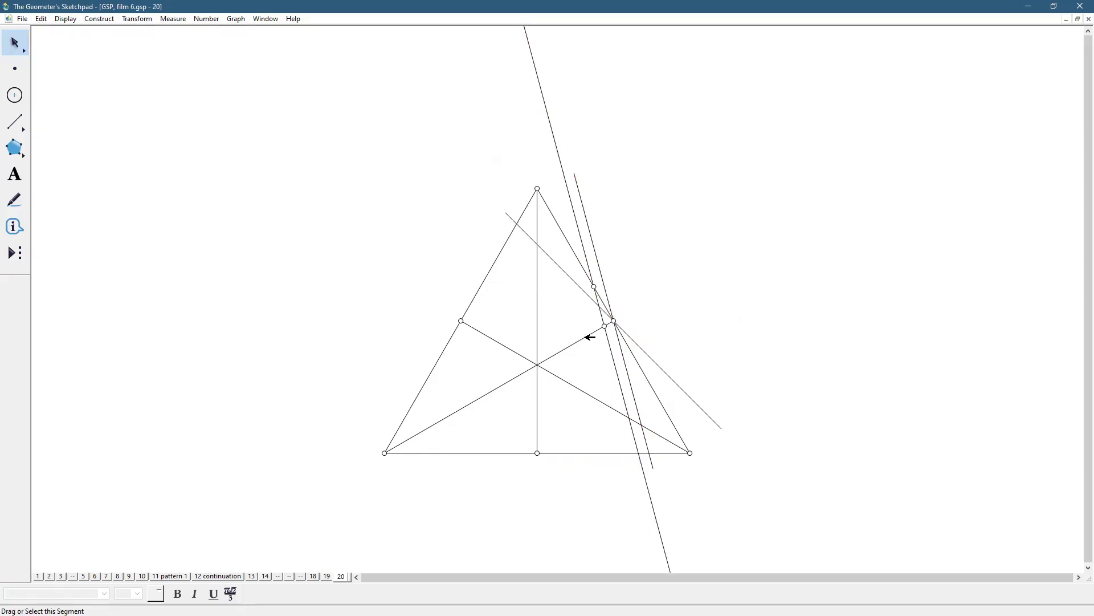
click(650, 355)
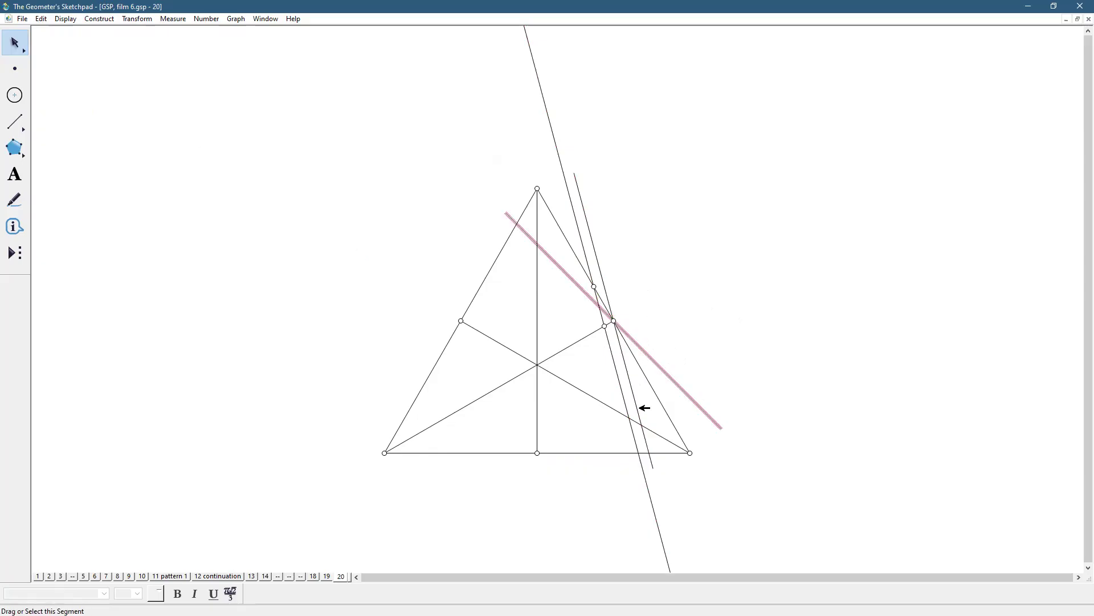
click(638, 409)
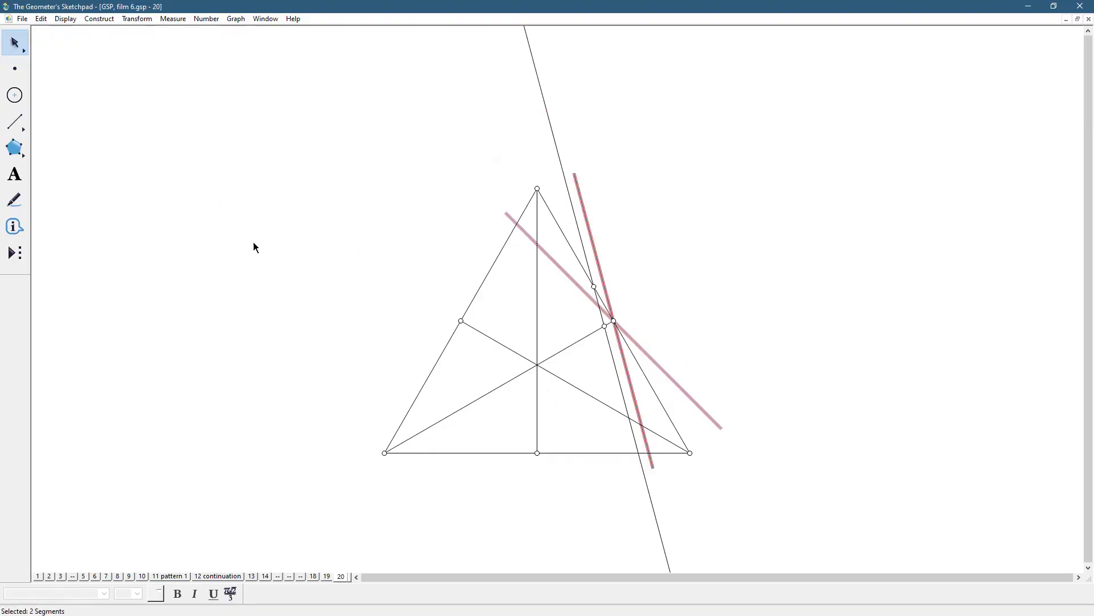
click(67, 20)
click(94, 85)
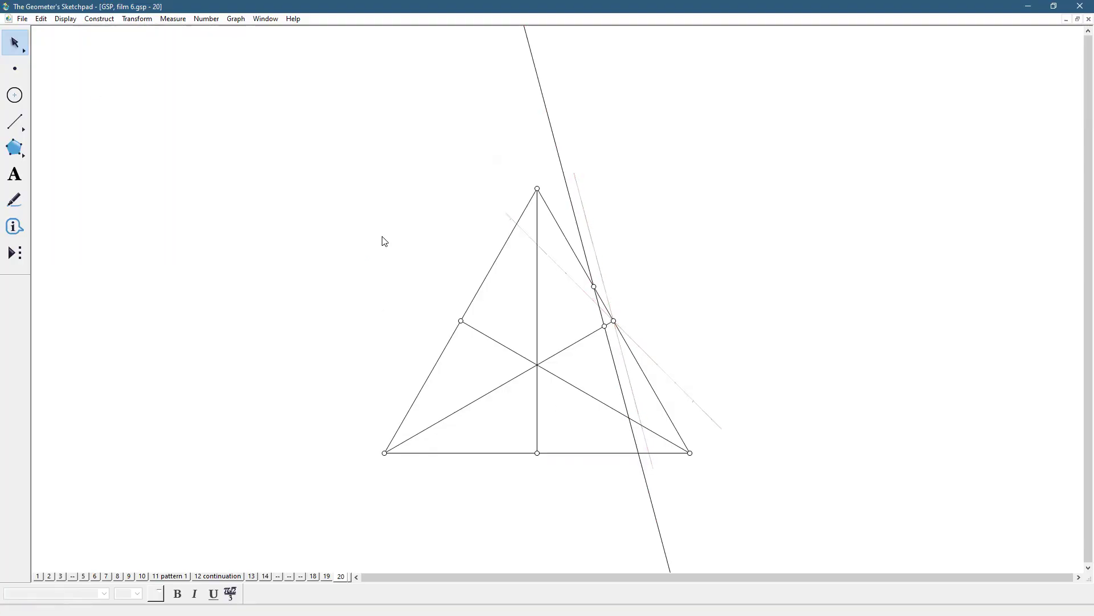
click(266, 576)
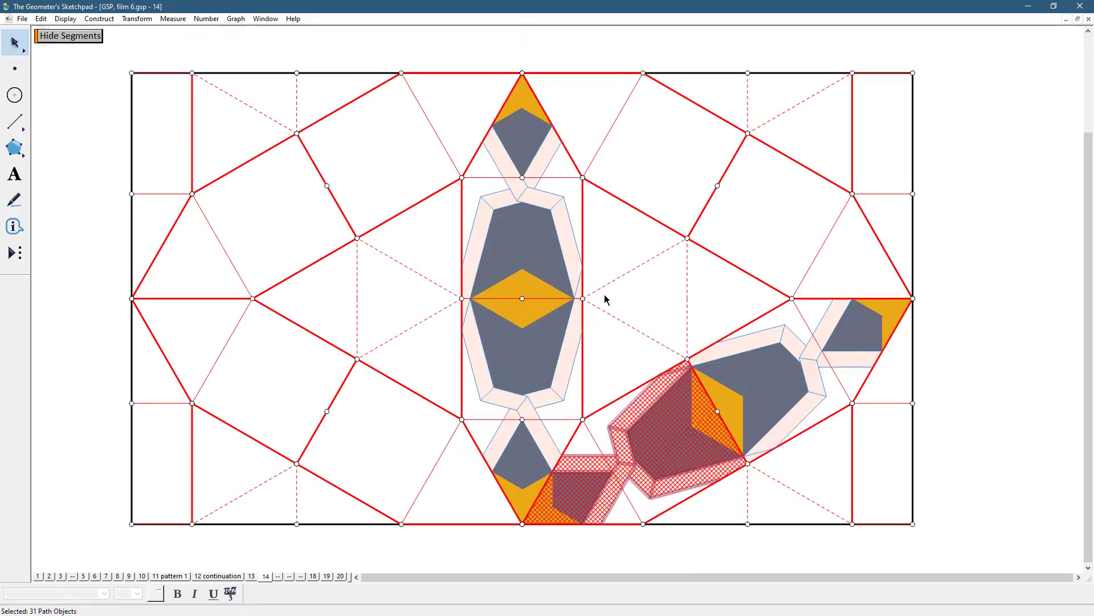
click(582, 297)
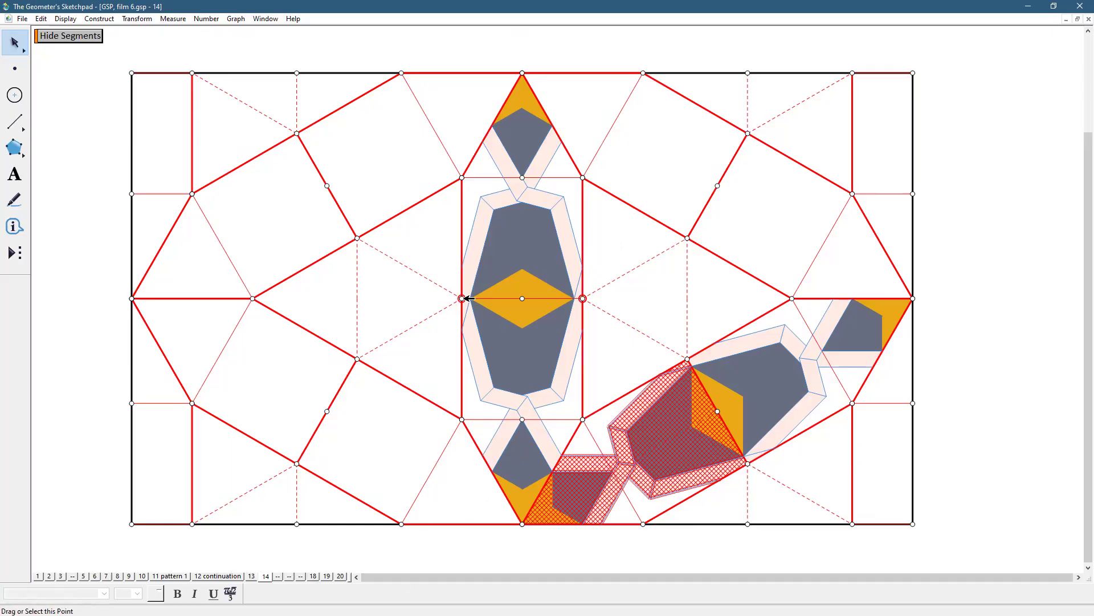
click(462, 265)
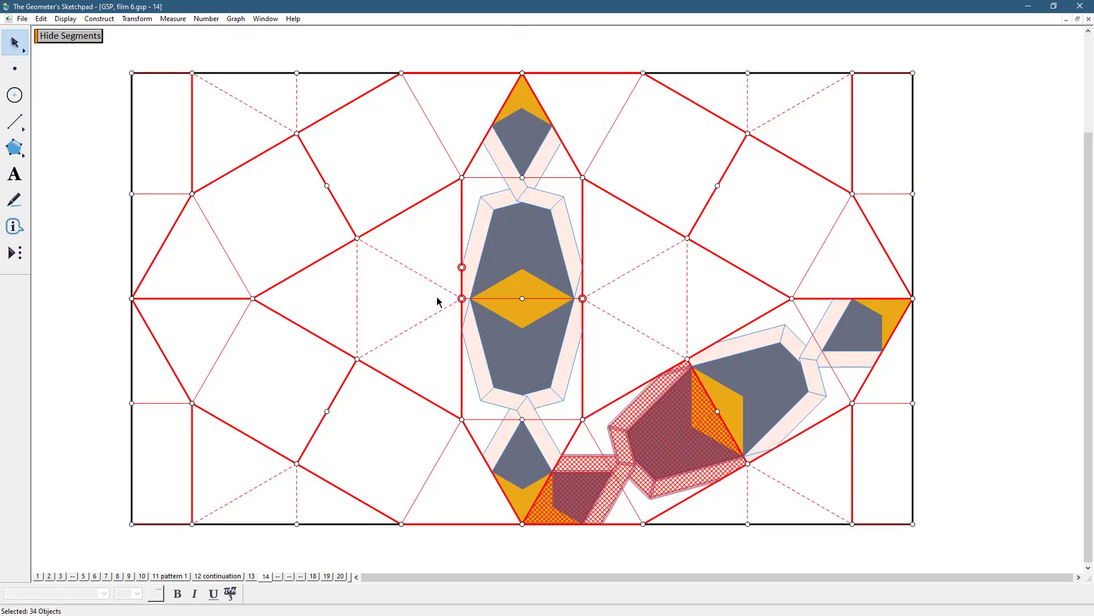
click(15, 69)
click(448, 298)
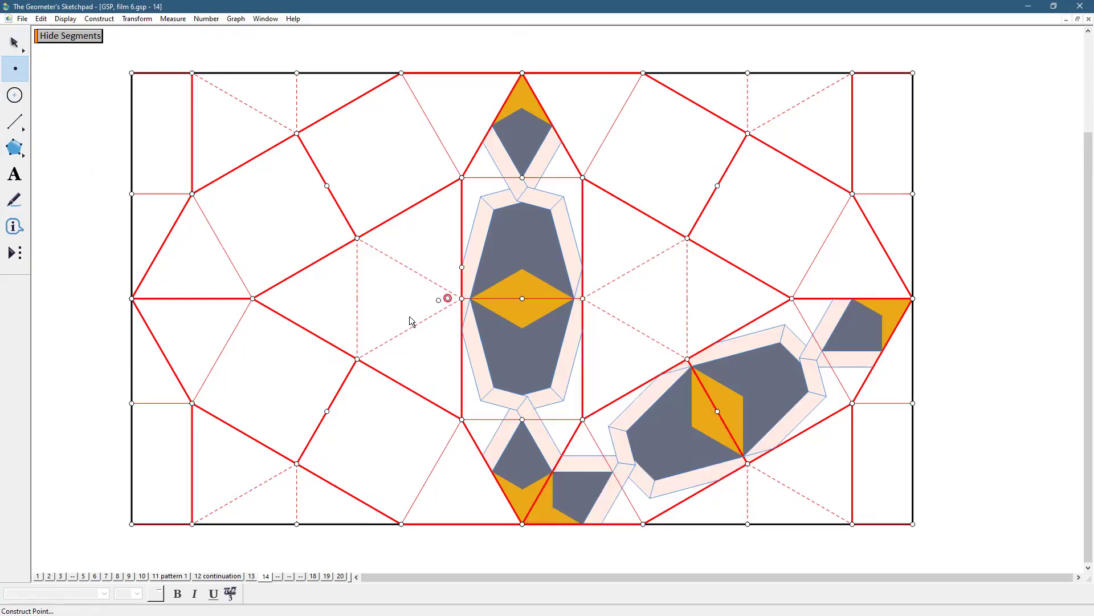
click(15, 42)
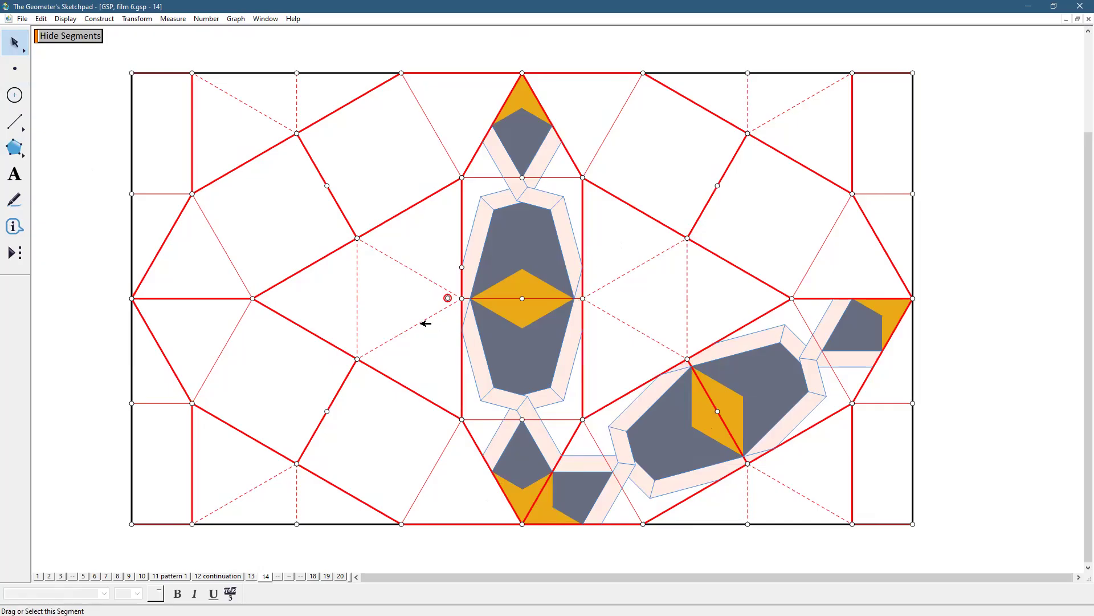
key(ctrl+z)
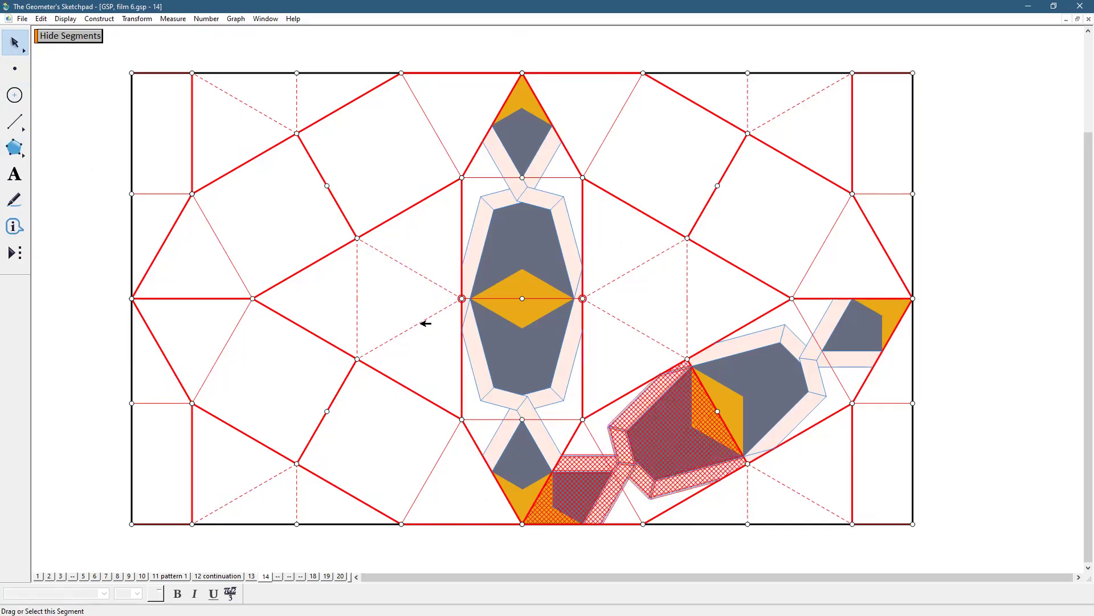
click(342, 577)
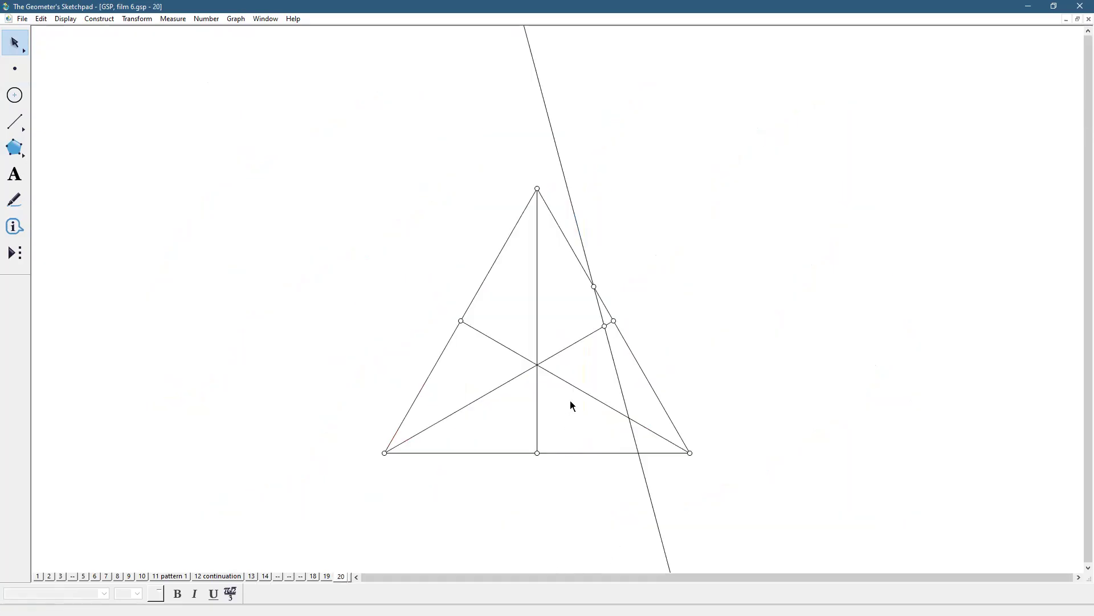
Mark the median ending at the right side's midpoint as mirror and reflect the steep parallel line across it
click(590, 336)
key(Escape)
click(618, 350)
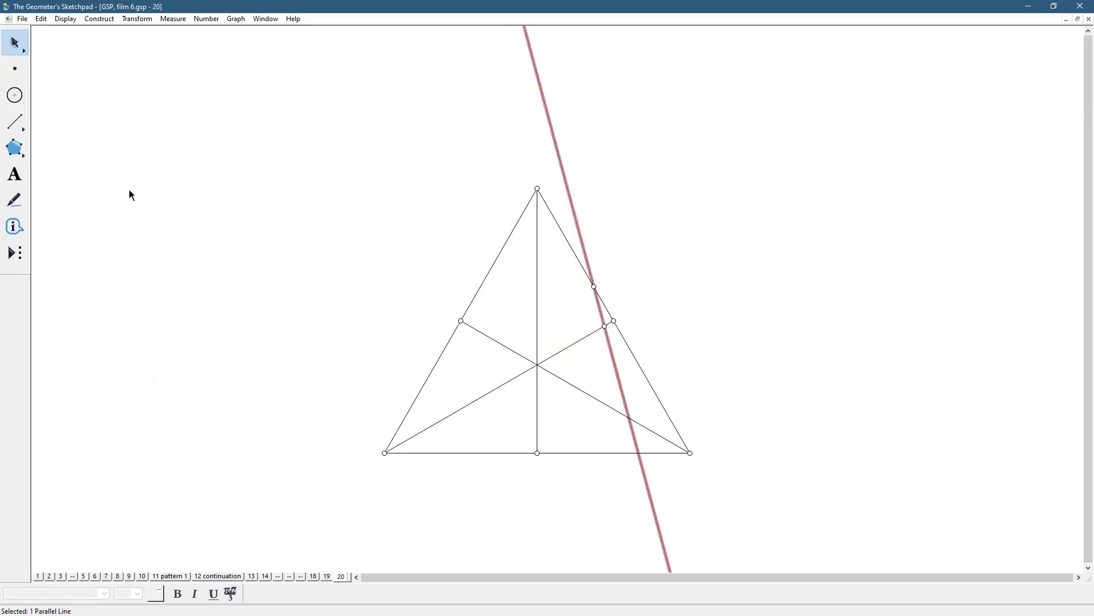
click(137, 18)
click(151, 149)
click(600, 252)
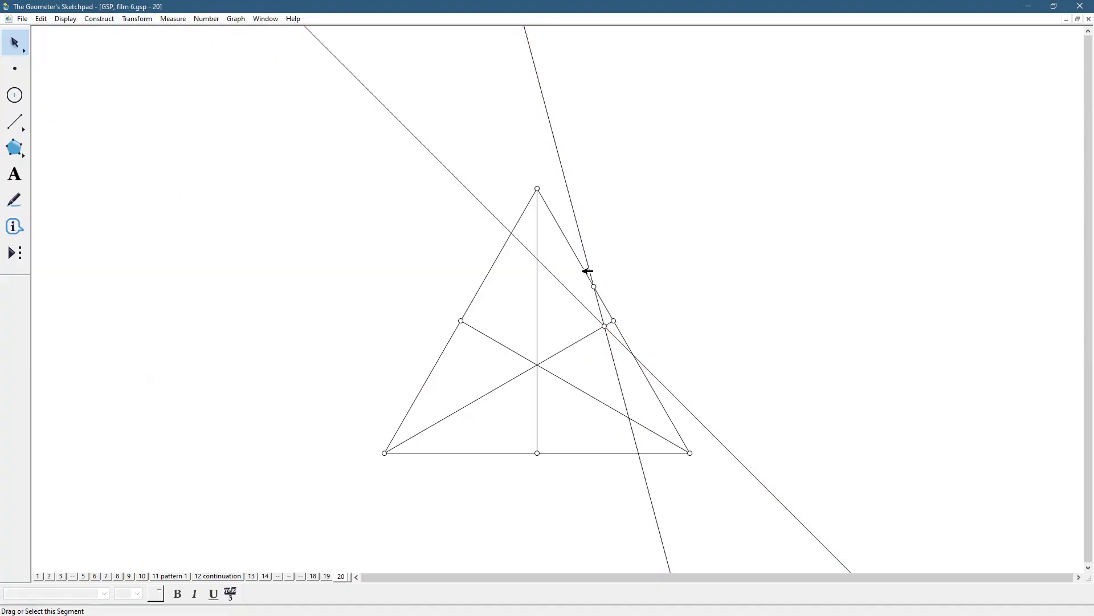
Construct a line through the point above the right side's midpoint, parallel to the newly reflected line
click(594, 286)
click(587, 307)
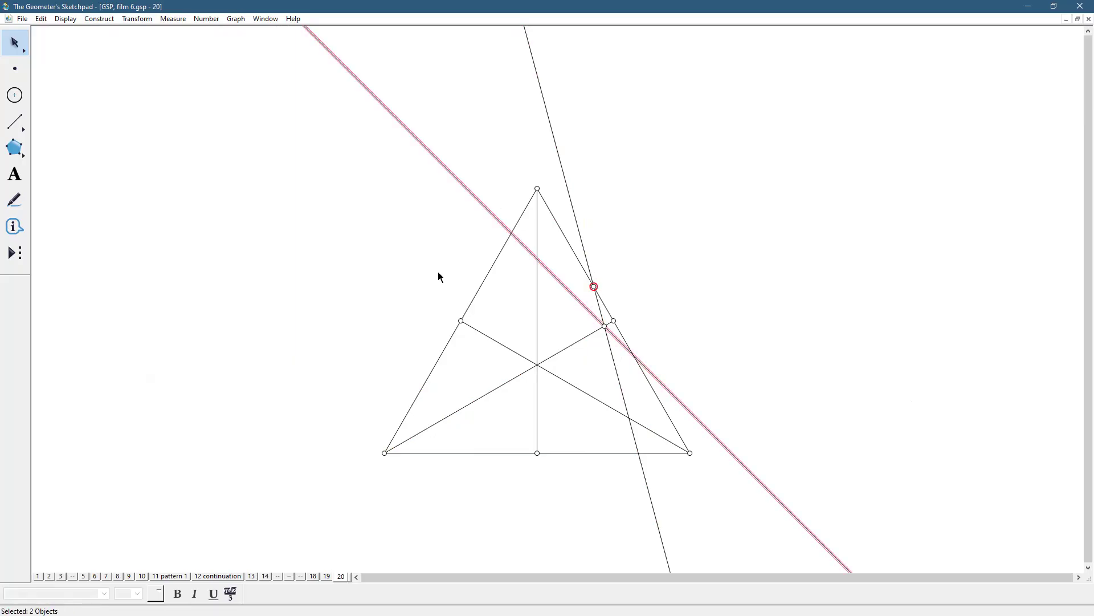
click(136, 18)
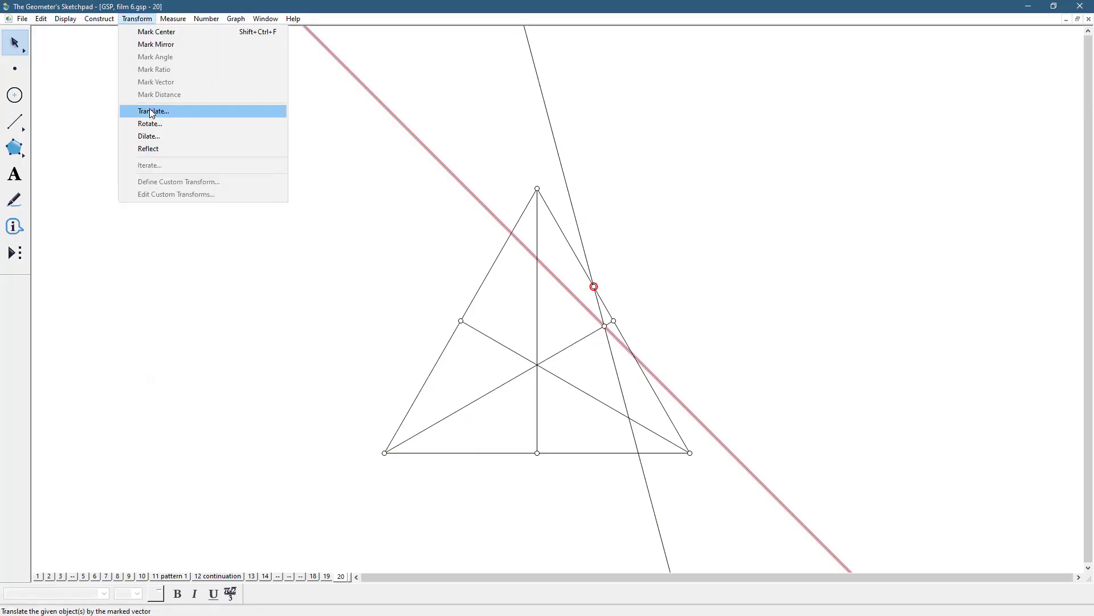
mouse_move(108, 19)
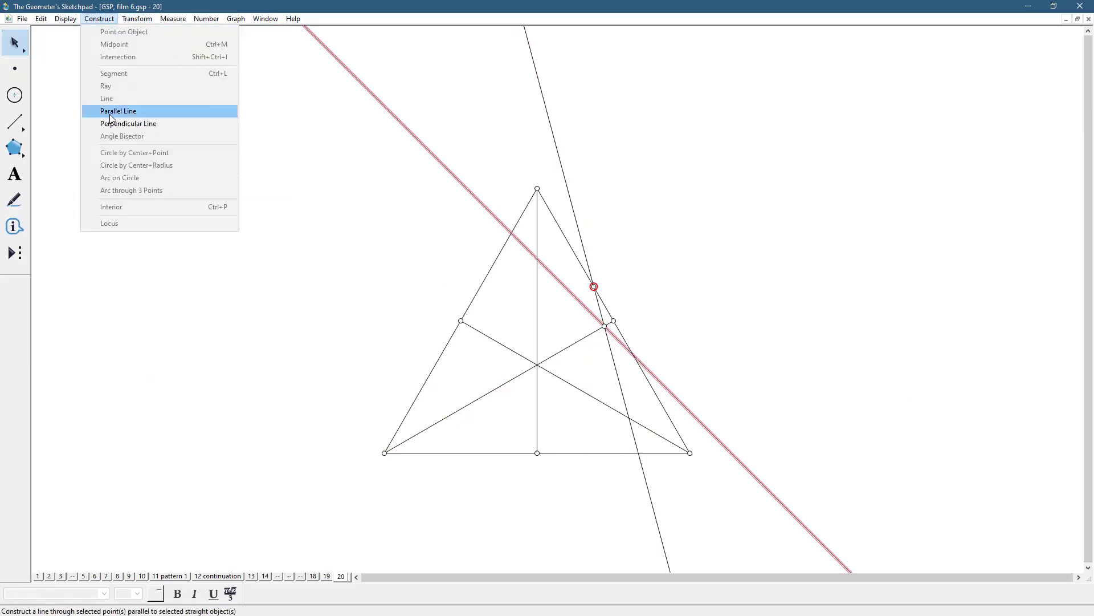
click(111, 111)
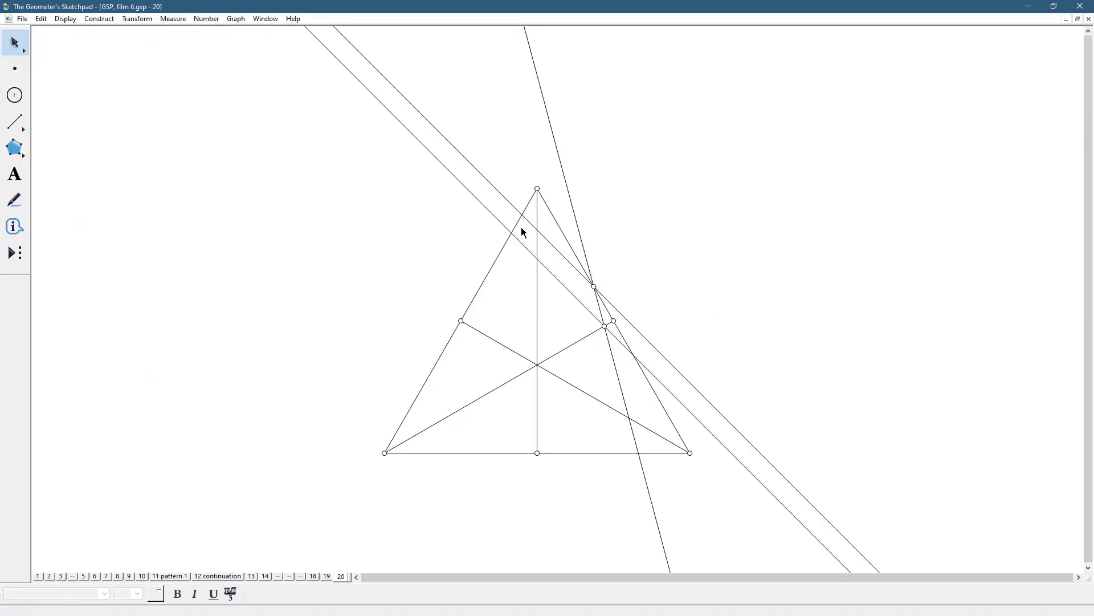
Create the intersection points of the two parallel diagonal lines with the vertical median
click(537, 230)
click(537, 259)
click(667, 234)
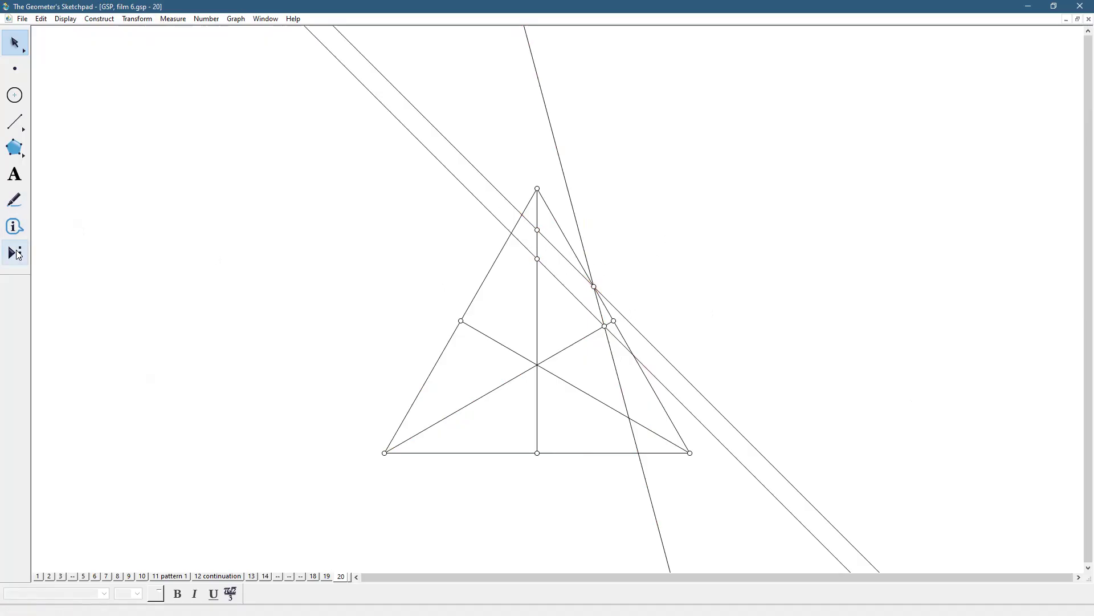
Place a colour sample triangle to the right of the construction with the custom tool colors 2
click(16, 254)
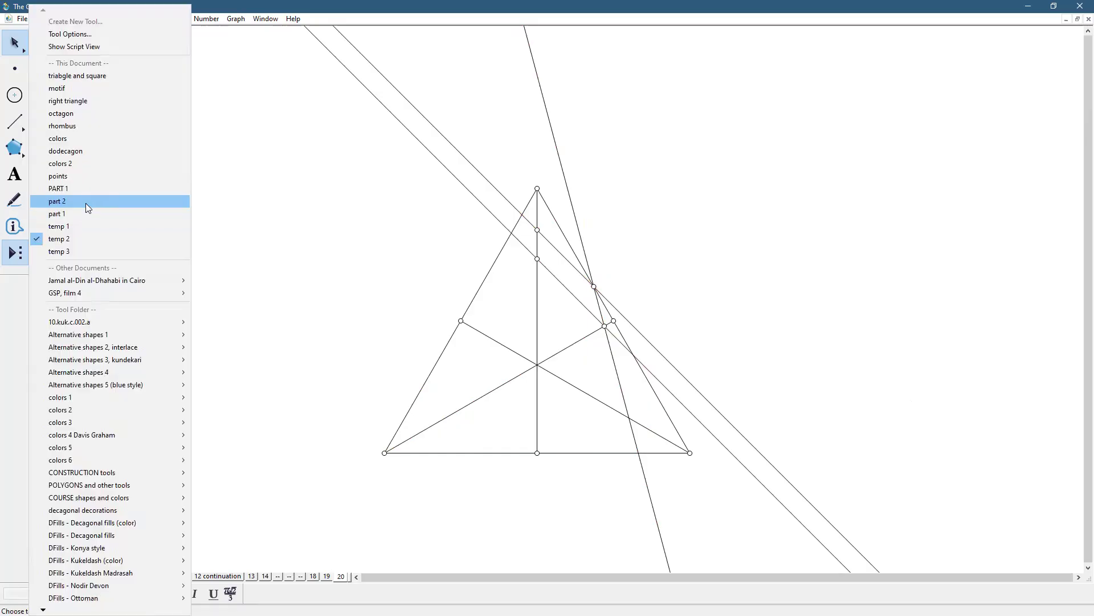
click(80, 167)
click(724, 308)
click(910, 301)
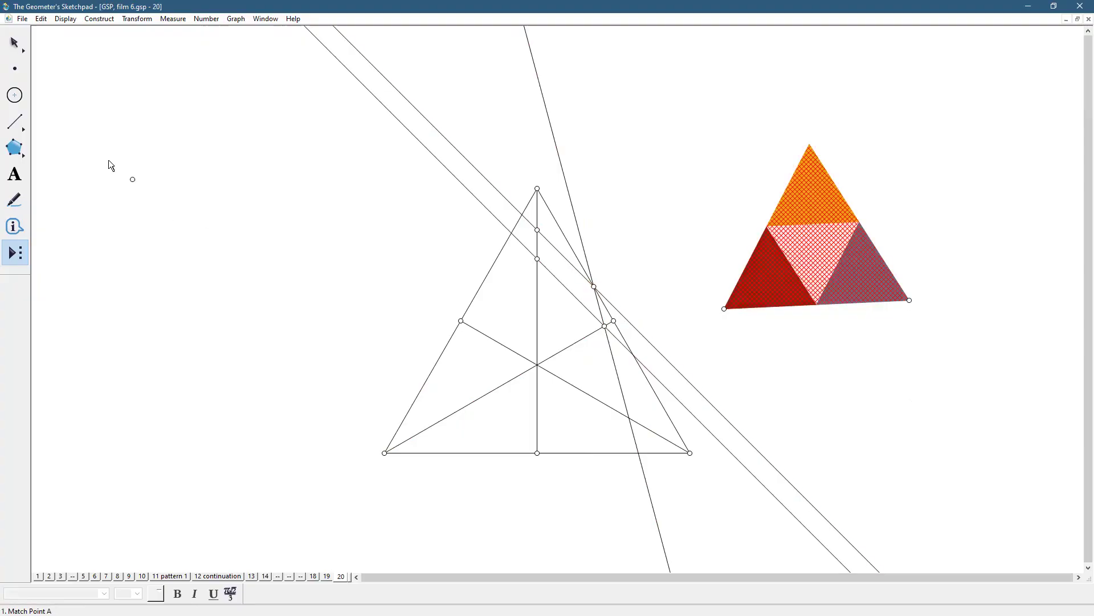
click(9, 34)
click(592, 116)
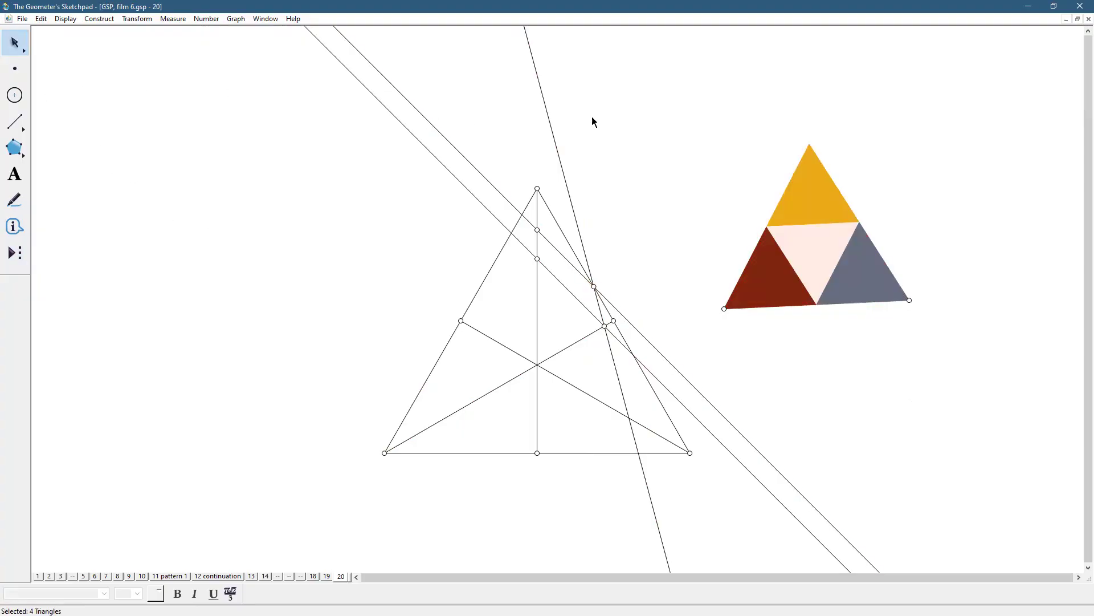
Construct a four-sided polygon between the two diagonal lines, from the vertical median's intersection points to the two points near the right side's midpoint
click(14, 148)
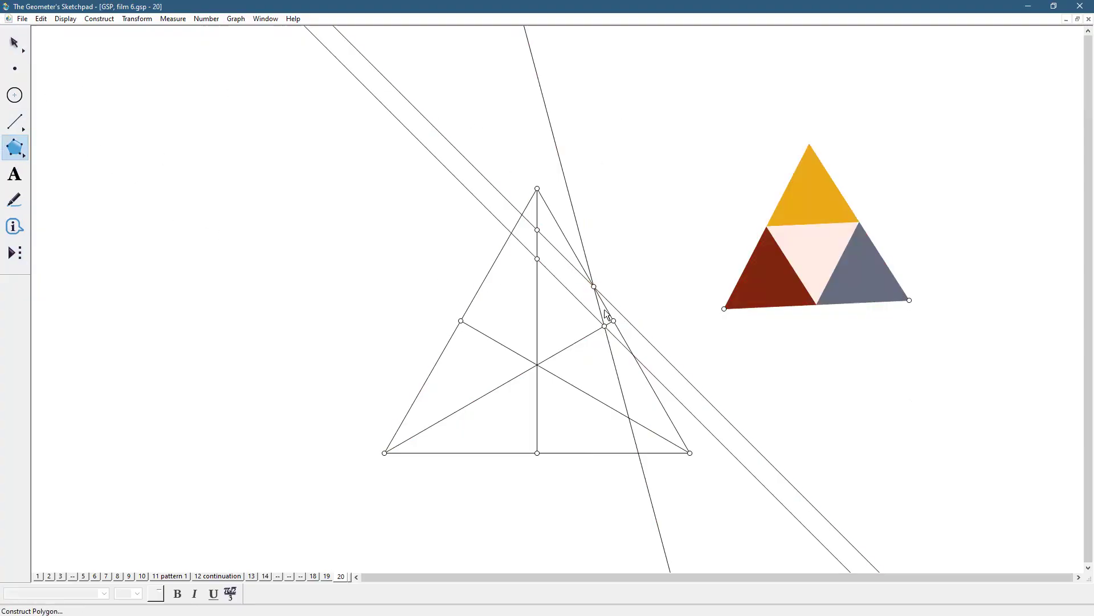
click(594, 285)
click(537, 229)
click(537, 258)
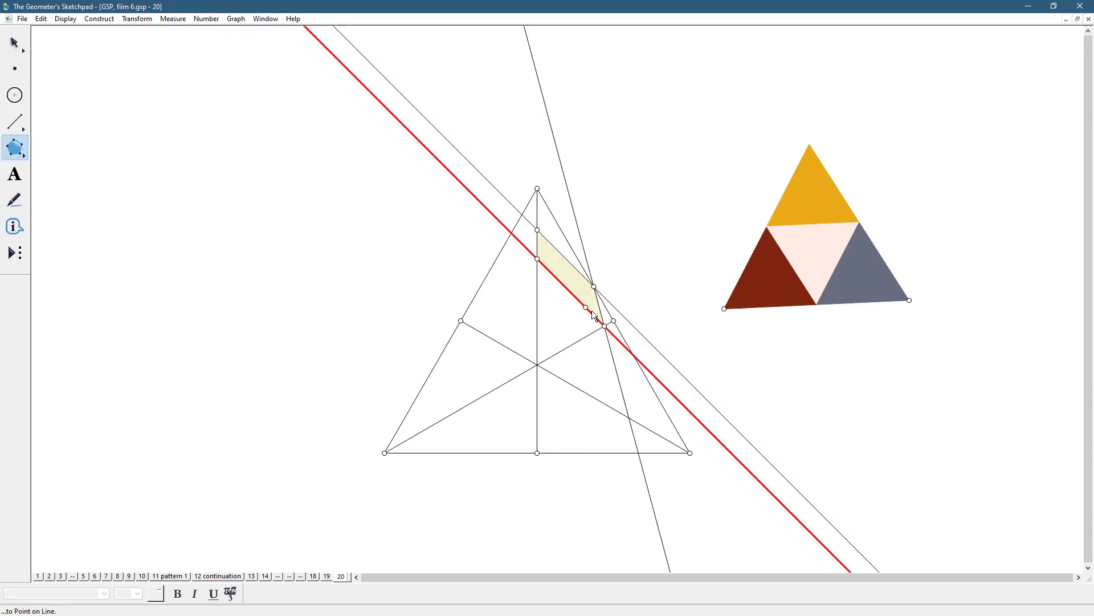
double_click(605, 326)
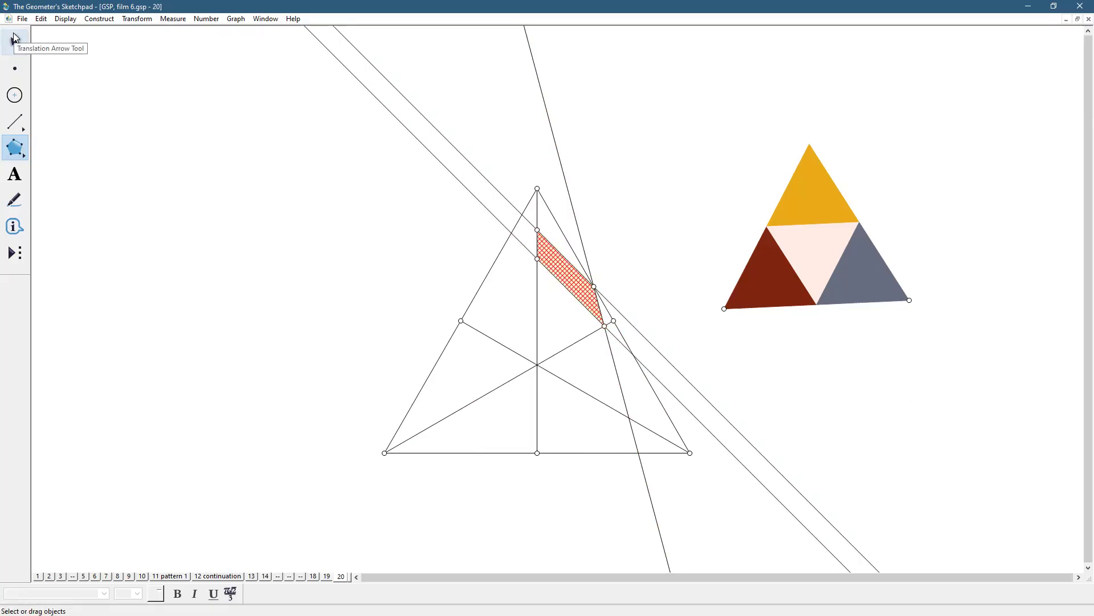
Undo the four-sided polygon and construct a five-sided one between the diagonal lines that also includes the right side's midpoint
key(ctrl+z)
click(614, 322)
click(594, 287)
click(537, 230)
click(537, 258)
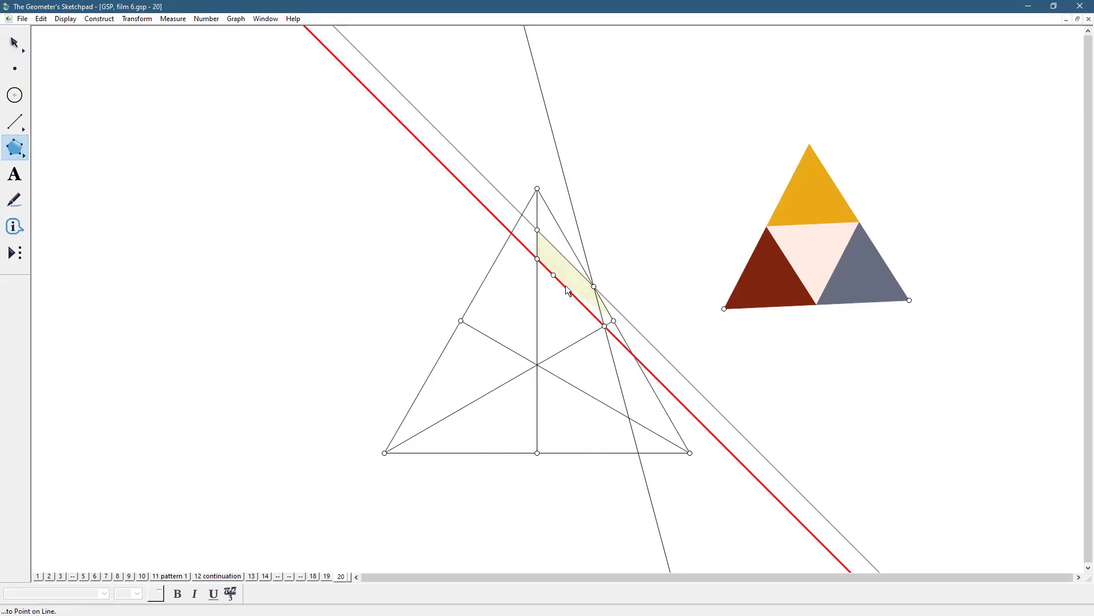
click(605, 326)
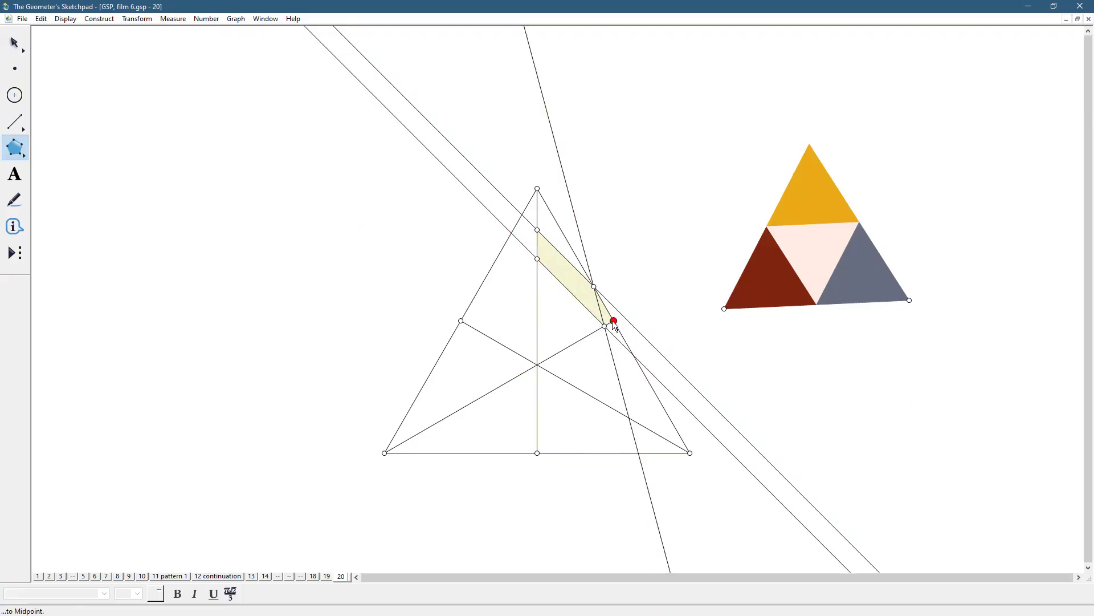
click(614, 321)
Colour the new pentagon with the pale pink of the sample's central triangle (red 255, green 237, blue 230)
click(19, 46)
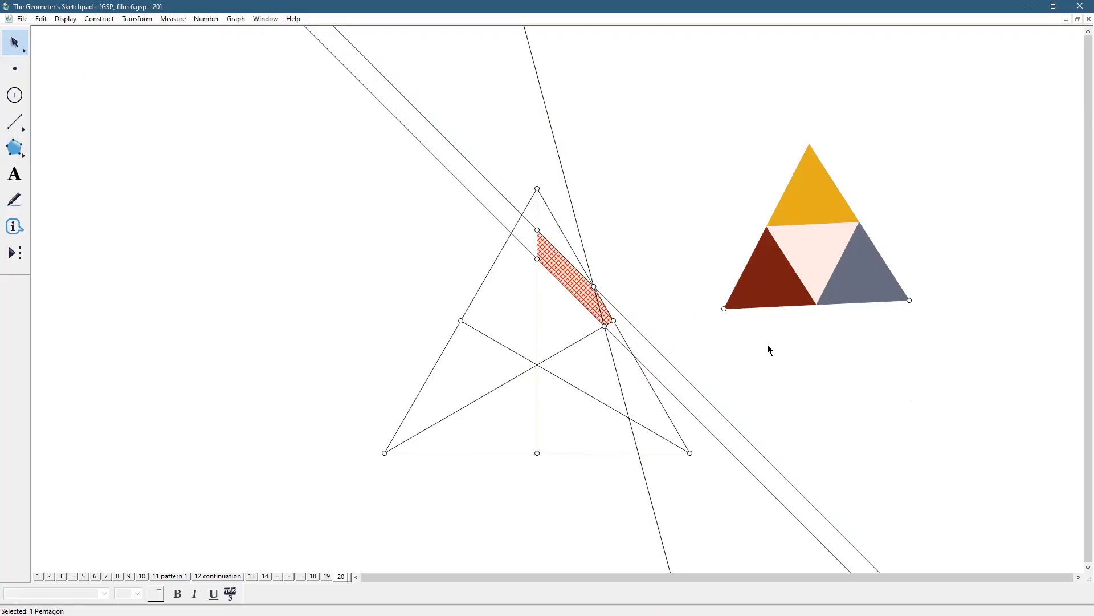
click(808, 290)
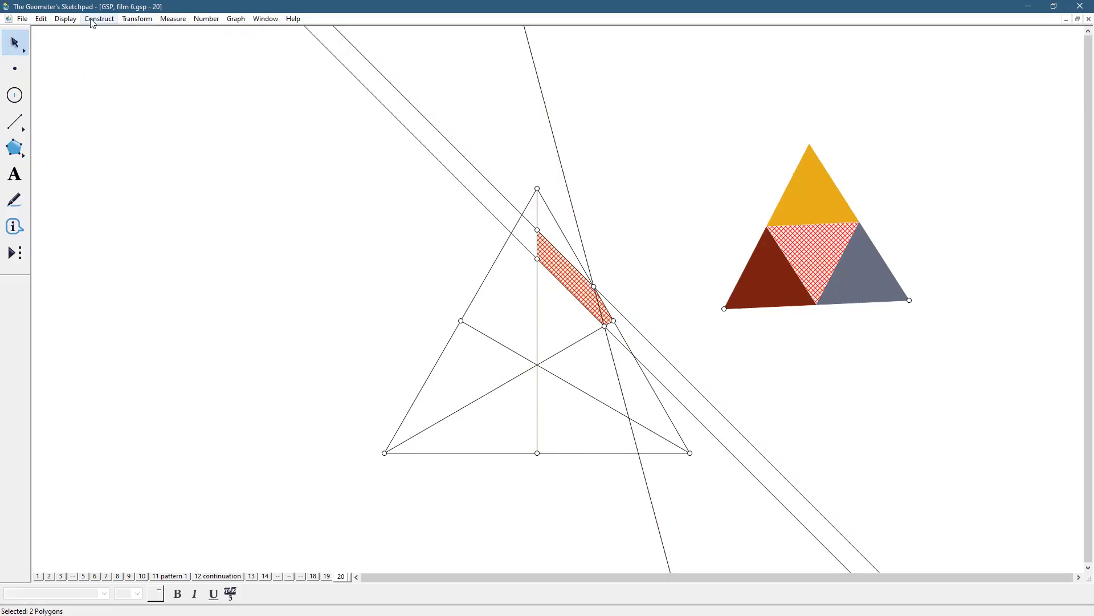
click(65, 19)
mouse_move(92, 52)
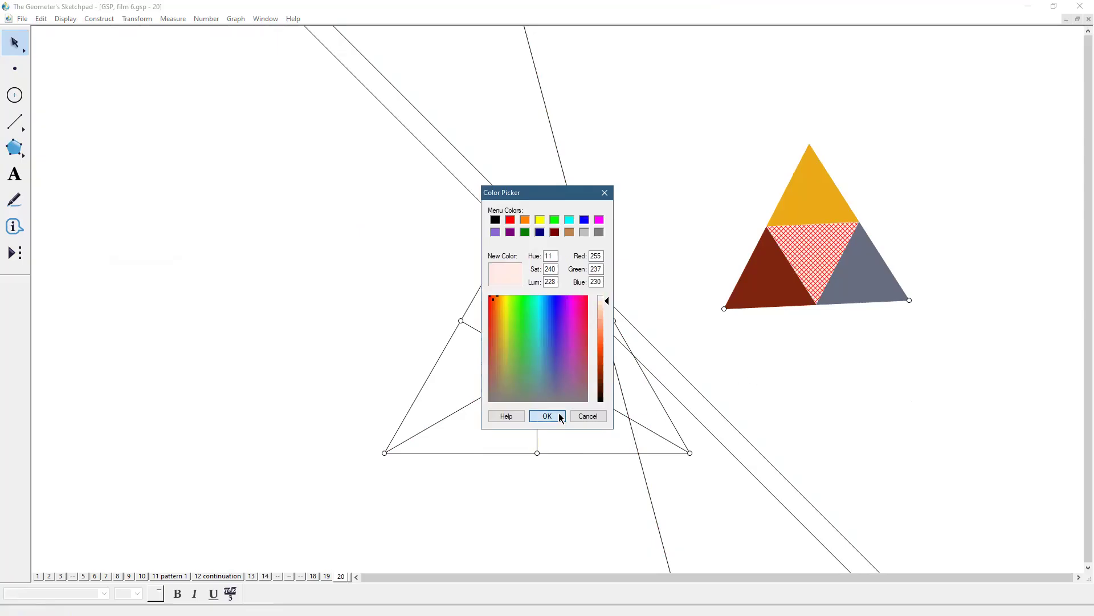
click(547, 415)
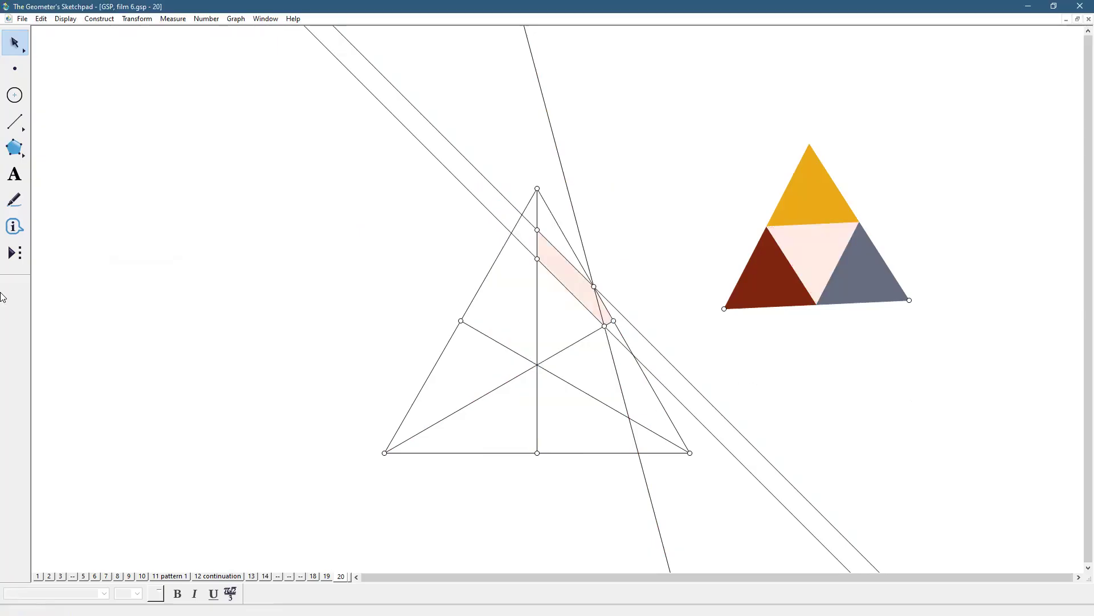
Construct segments along the pentagon's two long diagonal edges, starting from its two points on the vertical median
click(15, 121)
click(537, 230)
click(594, 287)
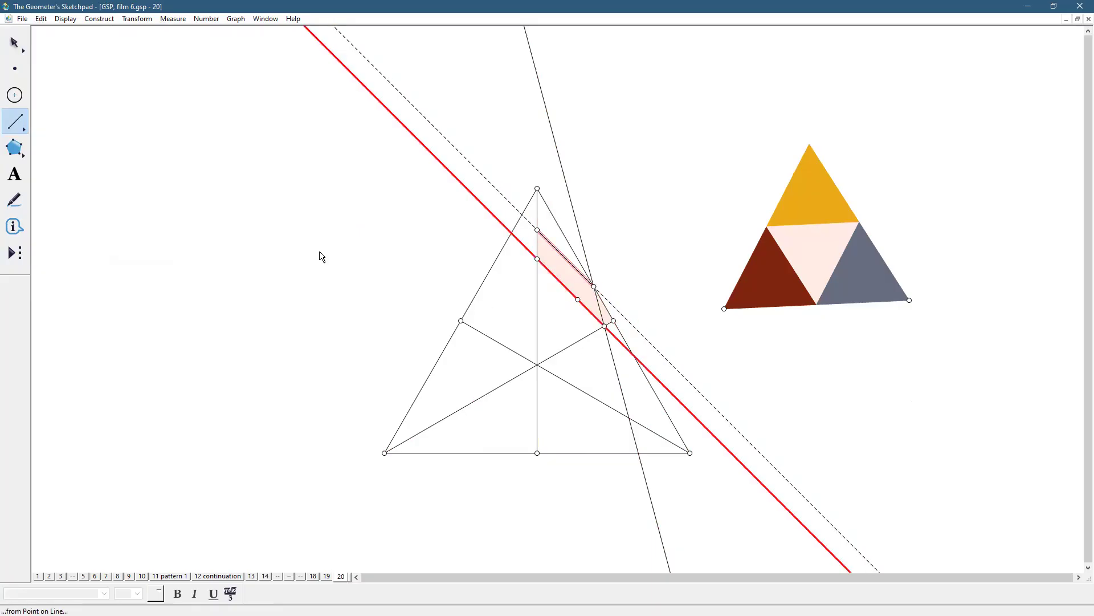
click(538, 259)
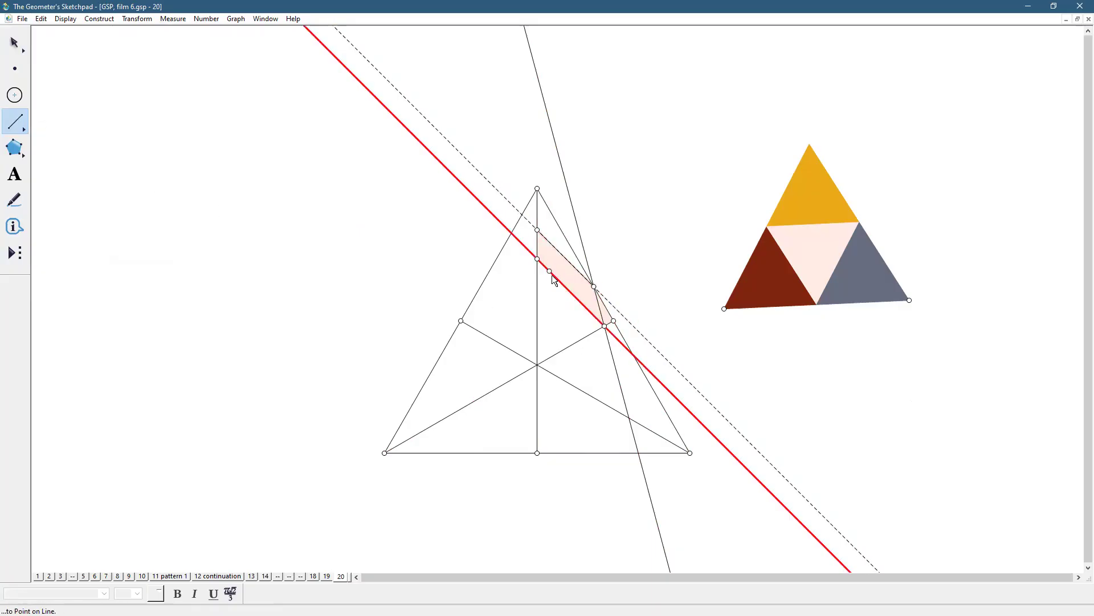
click(605, 326)
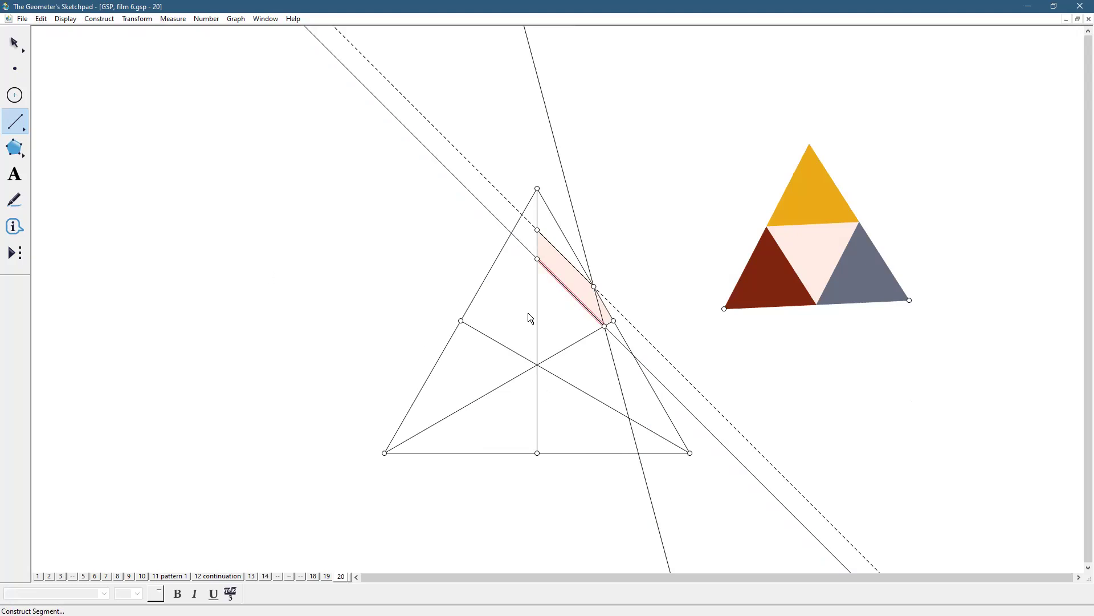
Hide the steep line and the two parallel diagonal lines together with the selected lower-edge segment
click(15, 43)
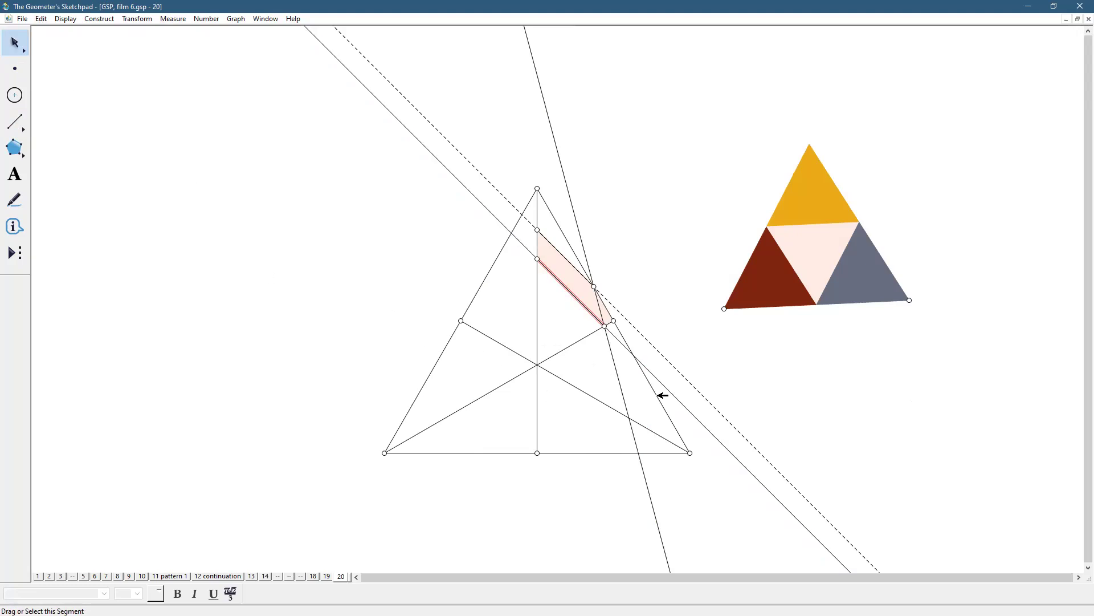
click(623, 386)
click(674, 392)
click(679, 366)
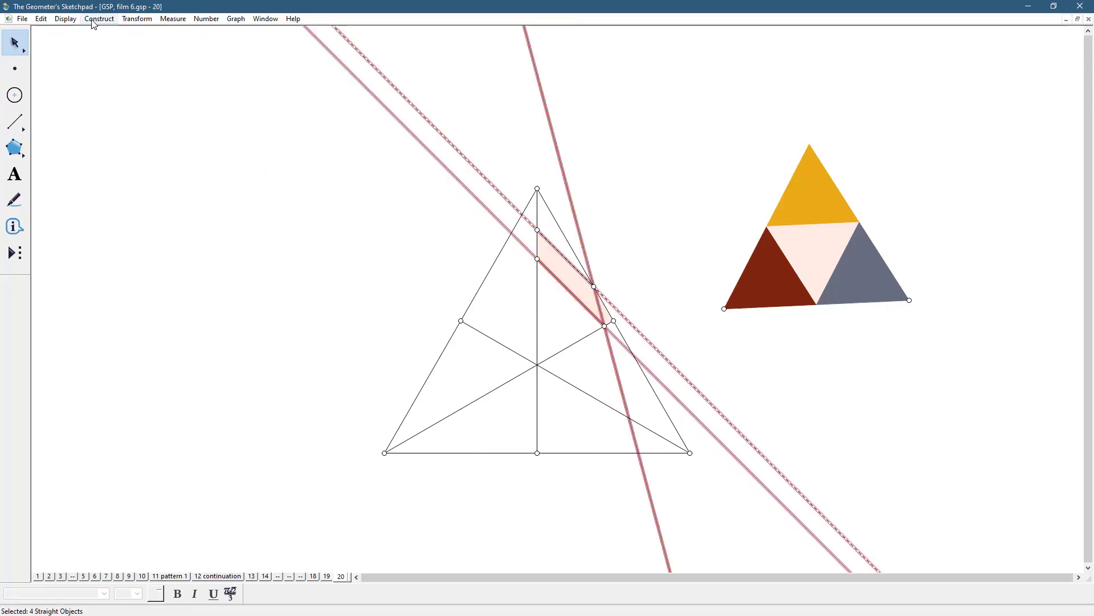
click(65, 19)
click(76, 84)
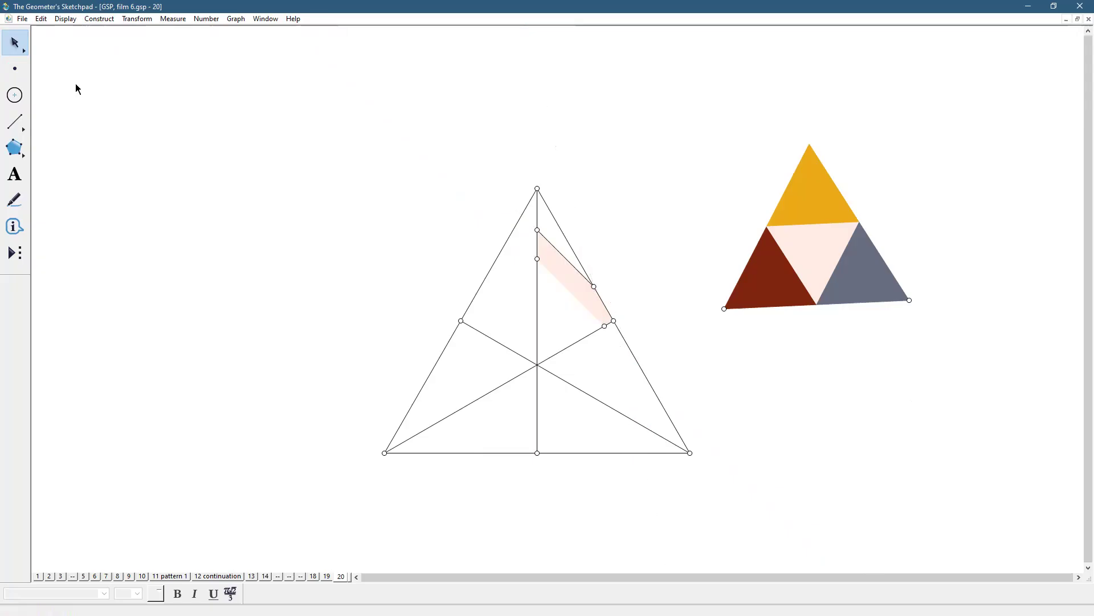
Construct the segment along the pentagon's lower diagonal edge again, from the median point to the point near the right side's midpoint
click(15, 121)
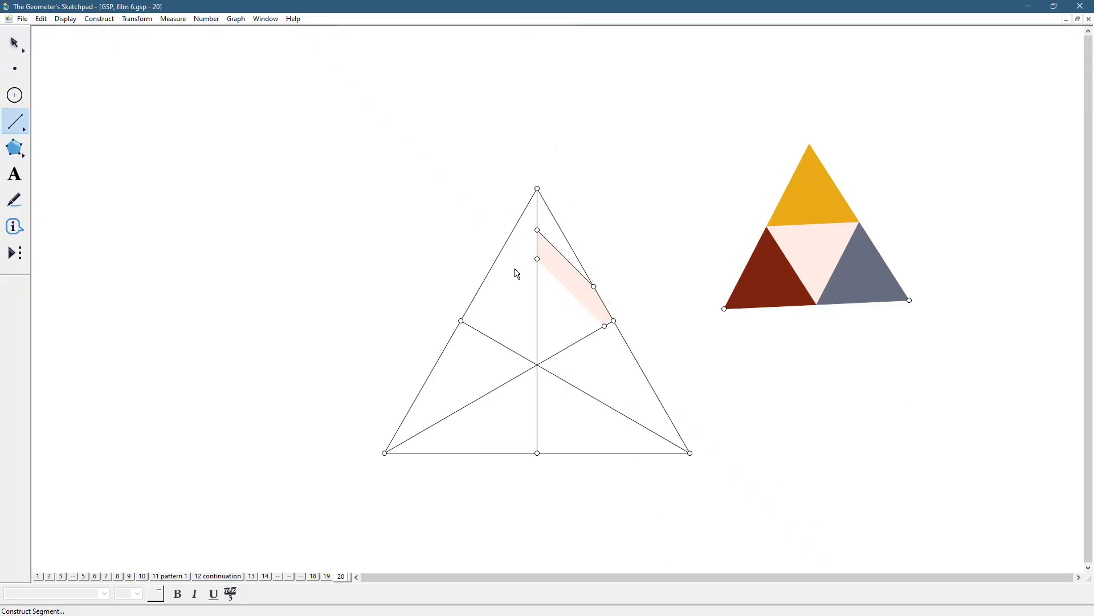
drag(537, 258, 547, 277)
drag(593, 322, 604, 326)
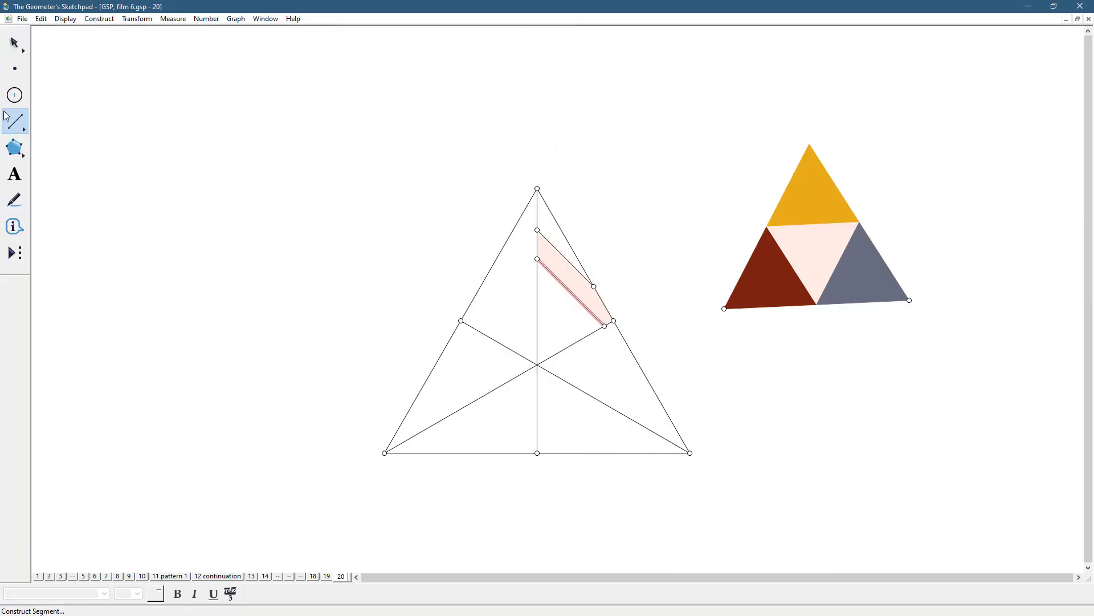
click(14, 42)
key(Escape)
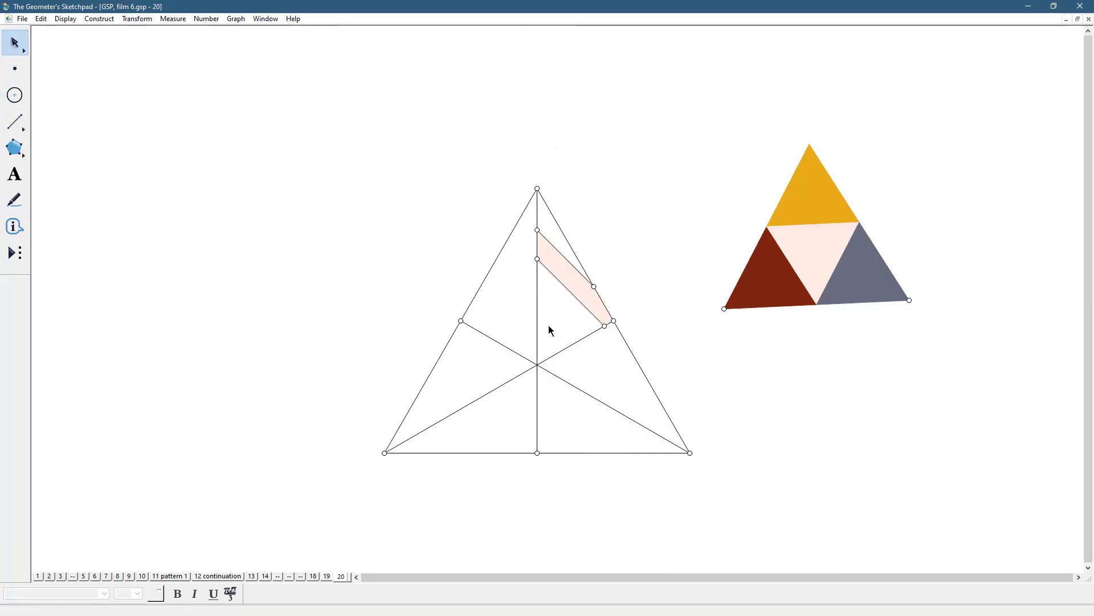
Construct a triangular polygon from the medians' intersection to the two endpoints of the pentagon's lower diagonal edge
click(15, 148)
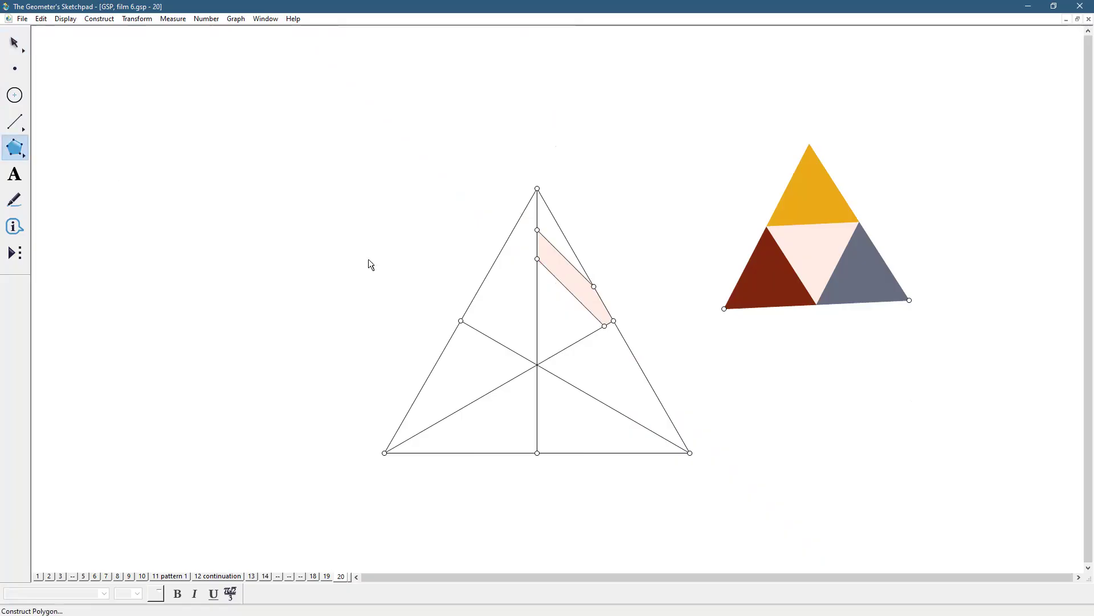
click(538, 365)
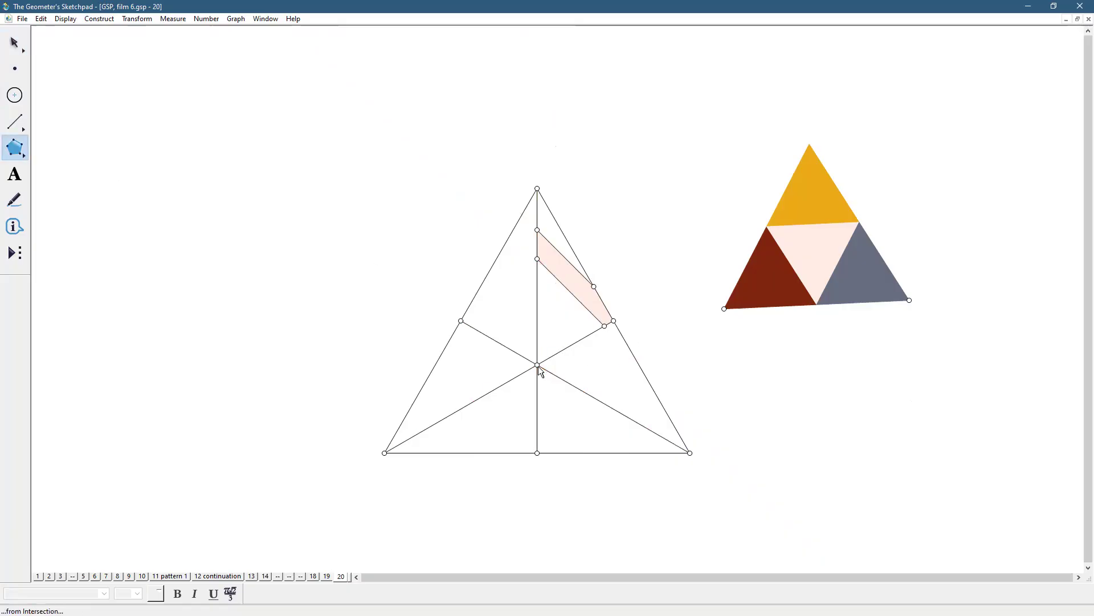
click(605, 326)
click(537, 259)
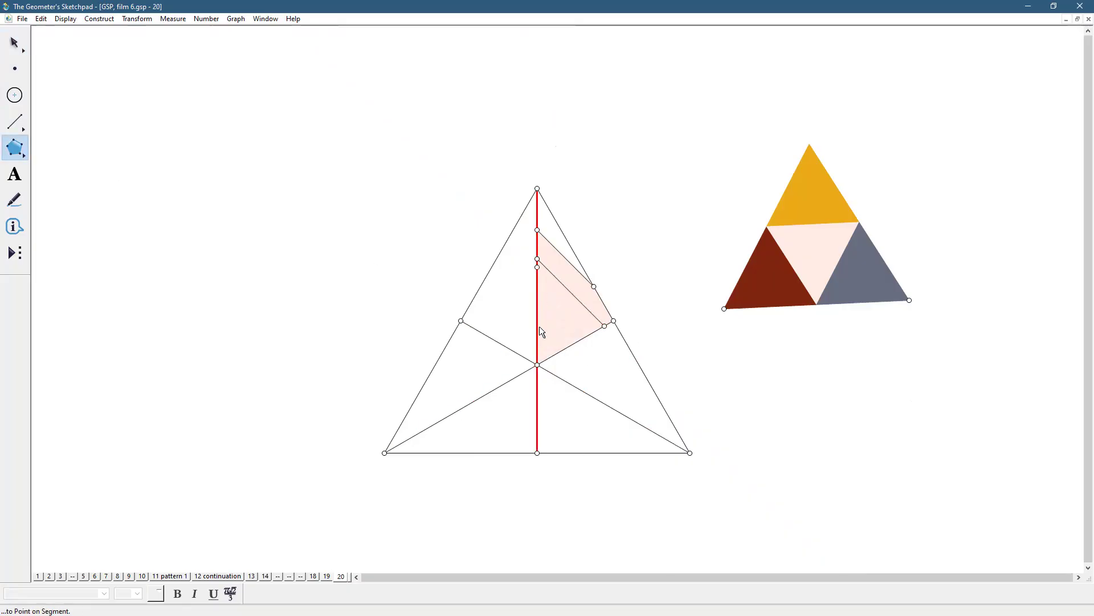
click(538, 365)
Colour the inner triangle with the grey-blue of the sample's lower-right triangle
click(14, 42)
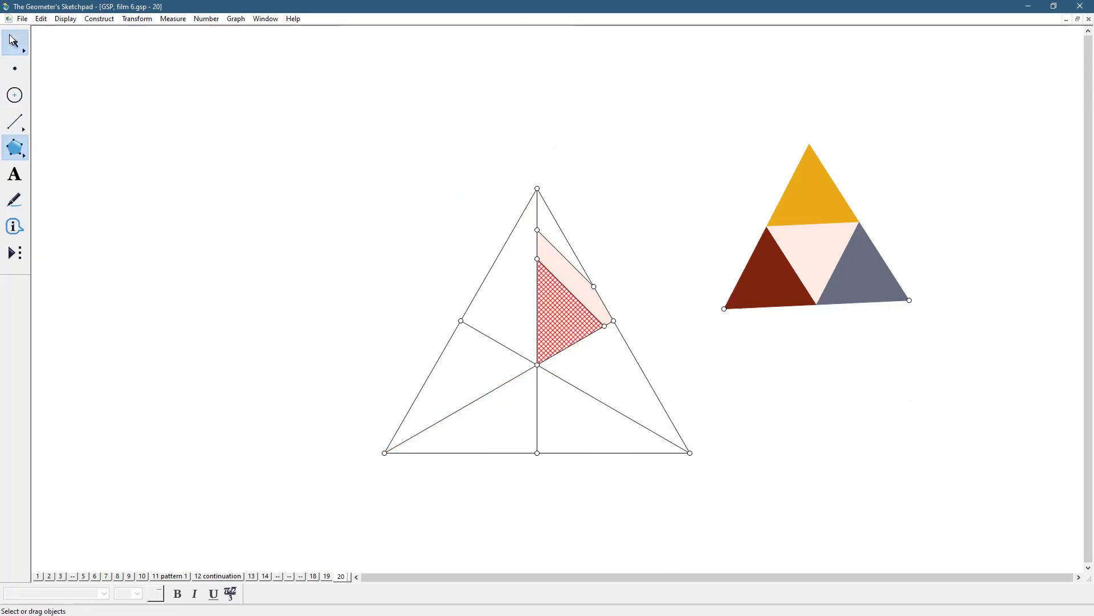
shift+click(865, 267)
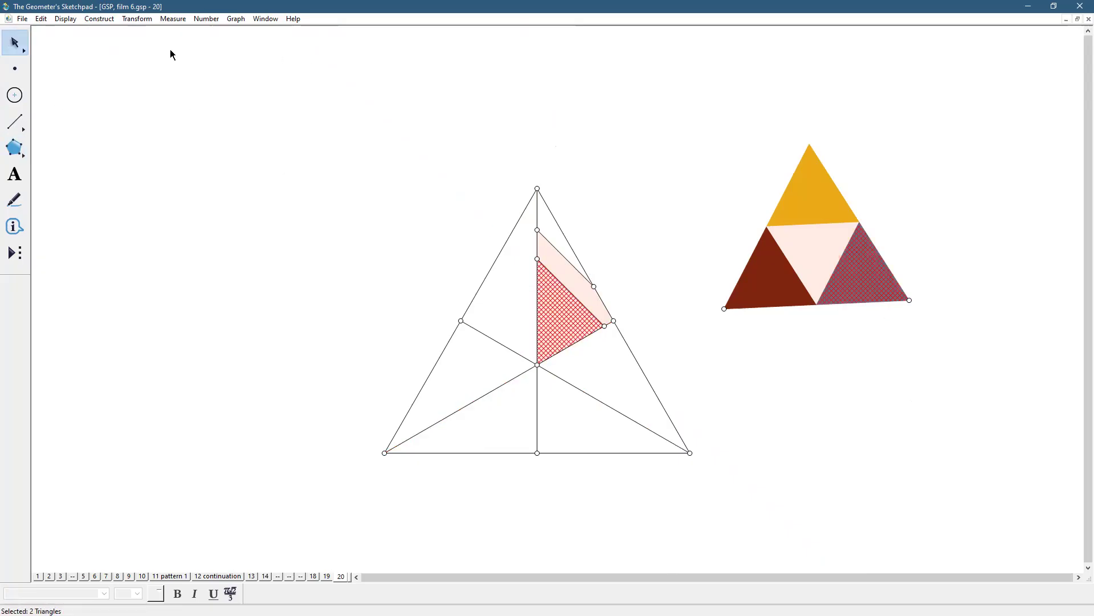
click(71, 21)
mouse_move(114, 57)
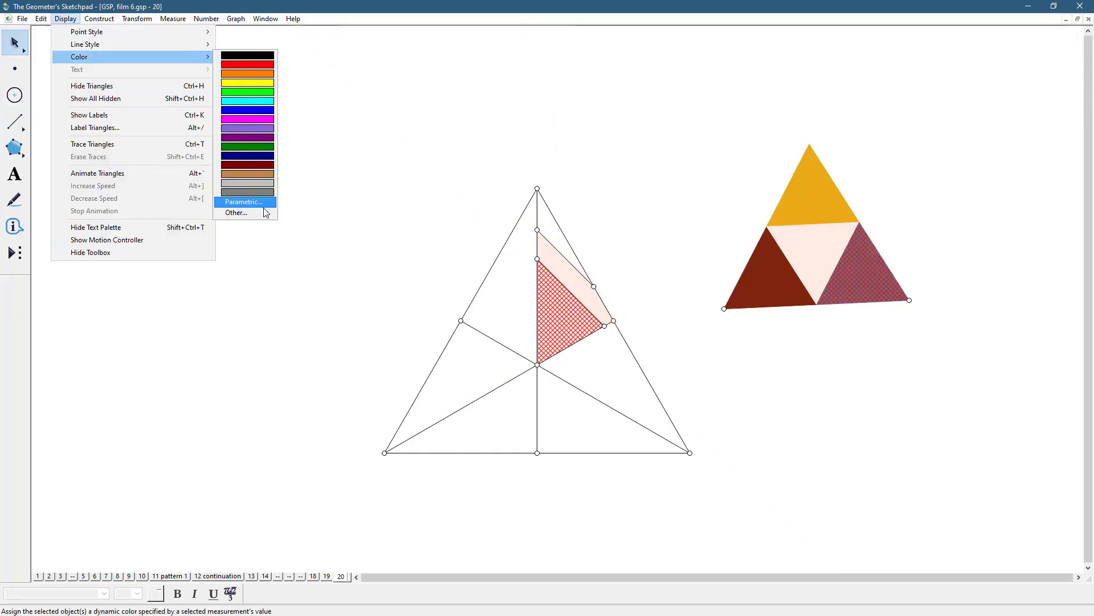
key(Return)
click(549, 419)
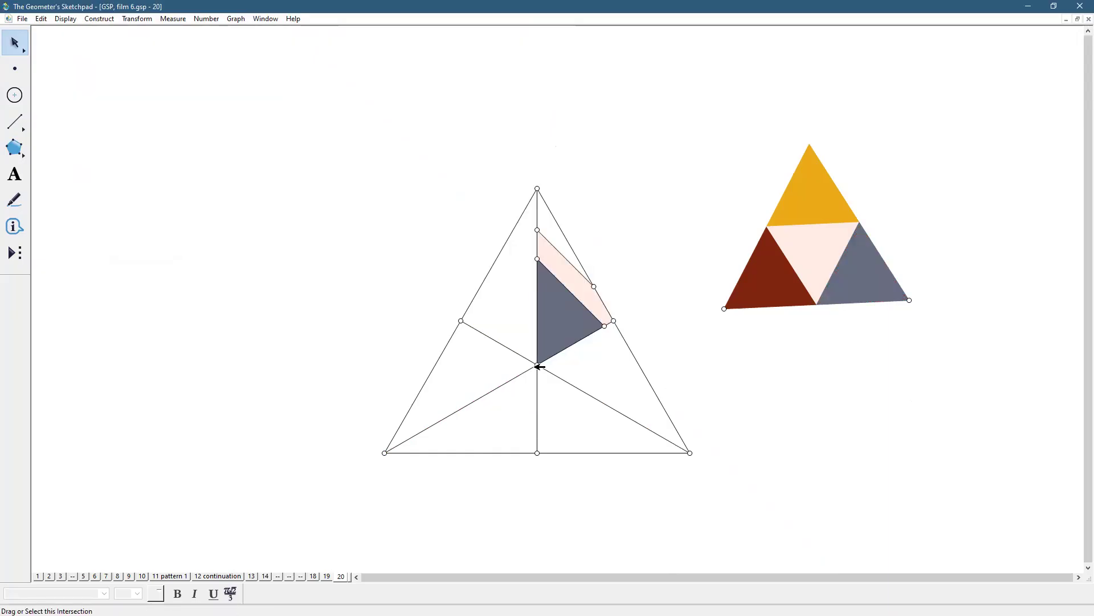
Reflect the grey-blue triangle, the pink pentagon, their edge segments and outer points across the vertical median
click(539, 396)
click(540, 396)
click(555, 336)
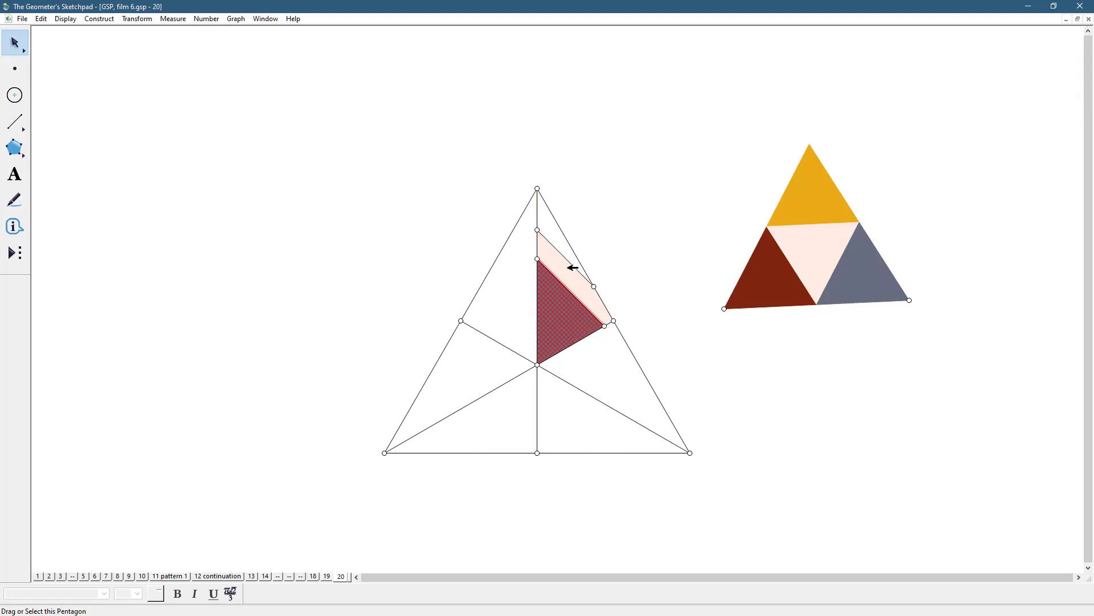
shift+click(575, 274)
shift+click(596, 285)
shift+click(606, 326)
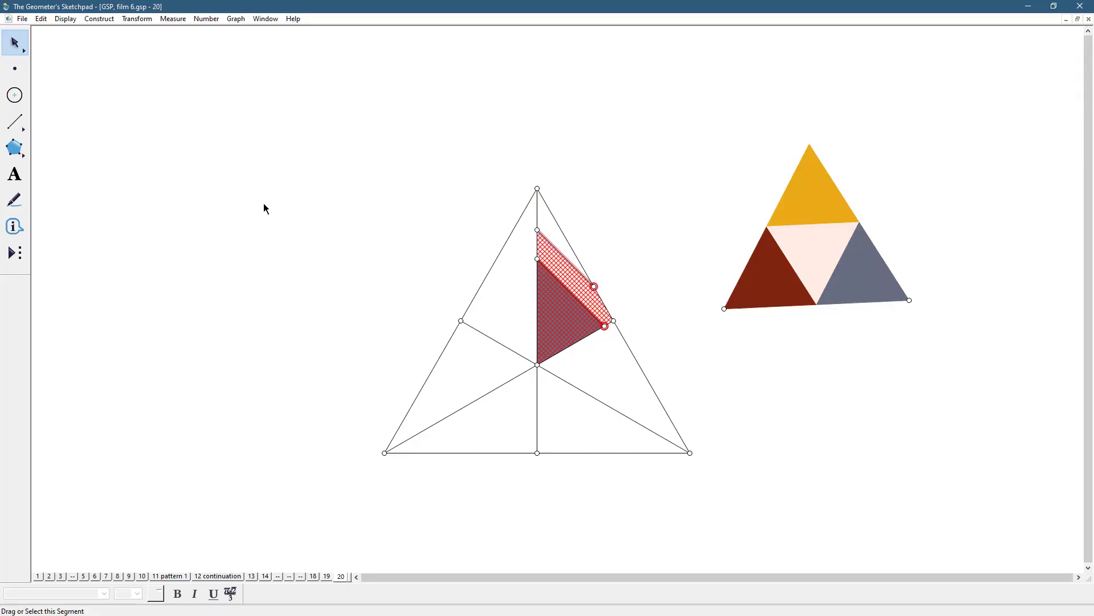
click(137, 18)
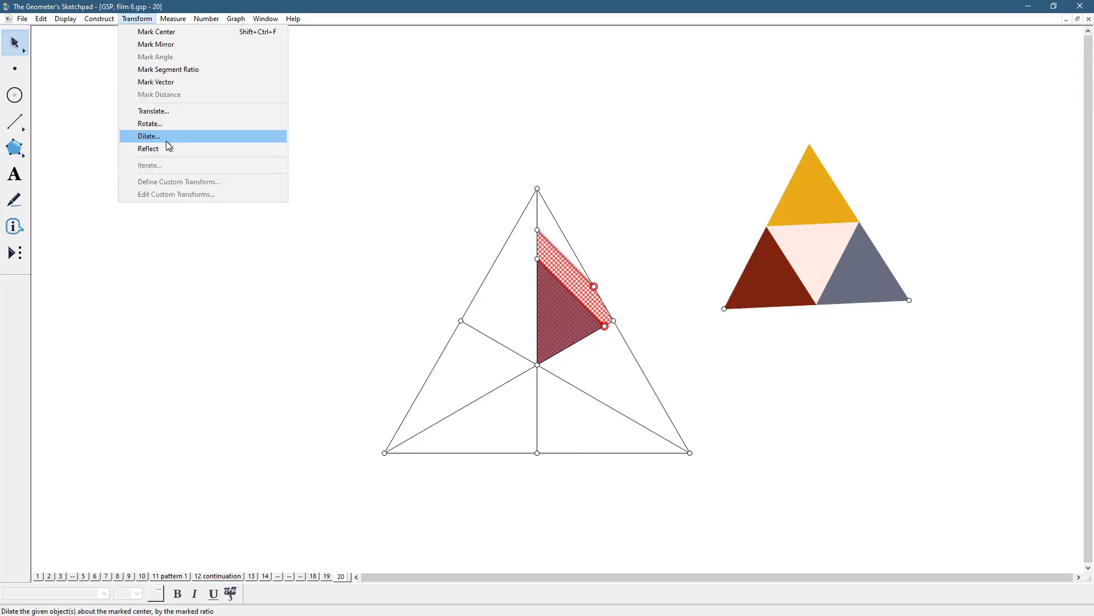
click(165, 149)
Reflect both halves of the upper motif with their segments and points across the median from the lower-right vertex
shift+click(585, 389)
shift+click(585, 388)
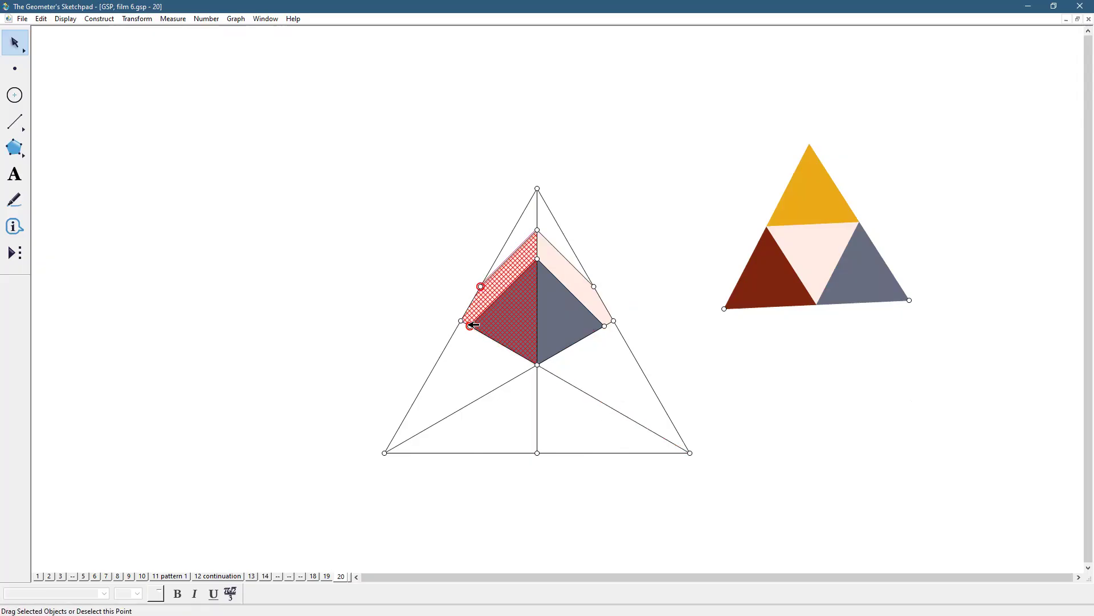
shift+click(484, 334)
shift+click(538, 259)
shift+click(538, 230)
shift+click(548, 297)
shift+click(560, 269)
shift+click(589, 281)
shift+click(593, 286)
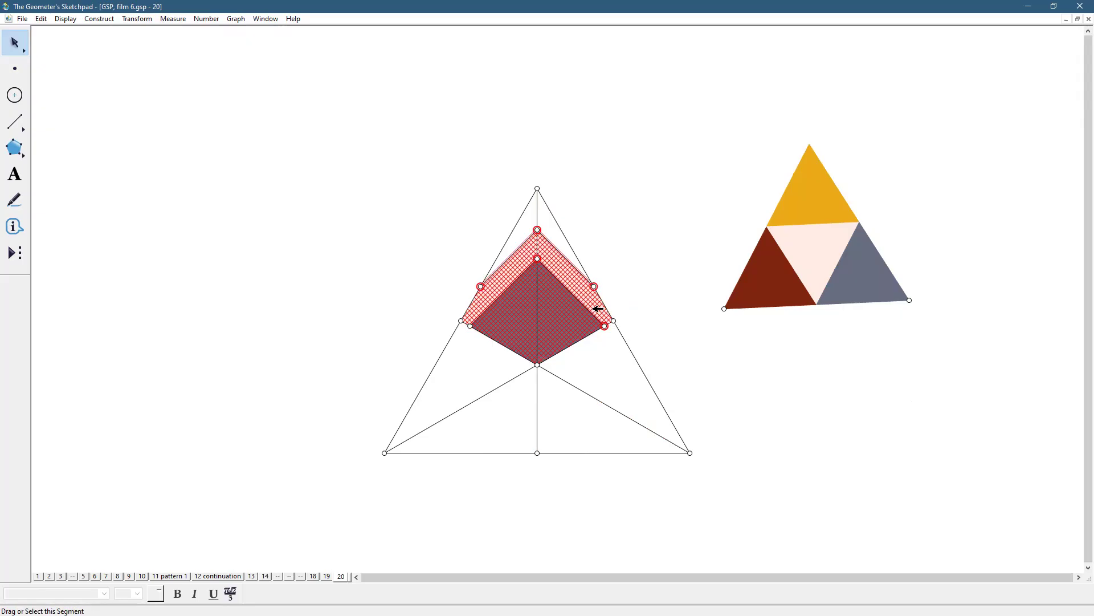
shift+click(595, 308)
click(162, 148)
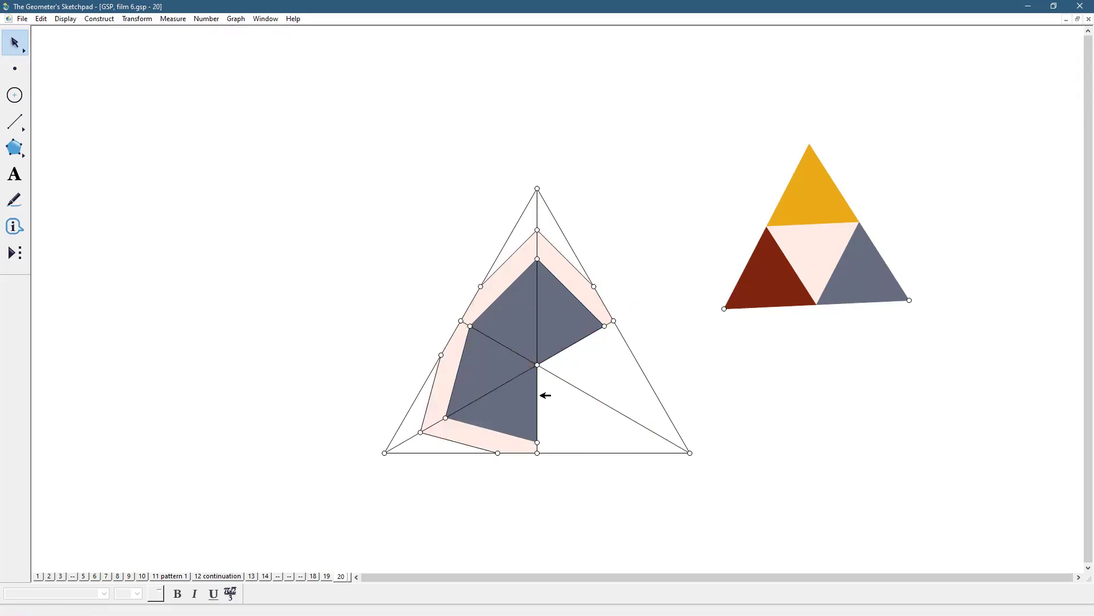
Reflect both halves of the lower-left motif, with their edge segments and points, across the vertical median
click(542, 392)
click(580, 431)
click(492, 373)
click(484, 362)
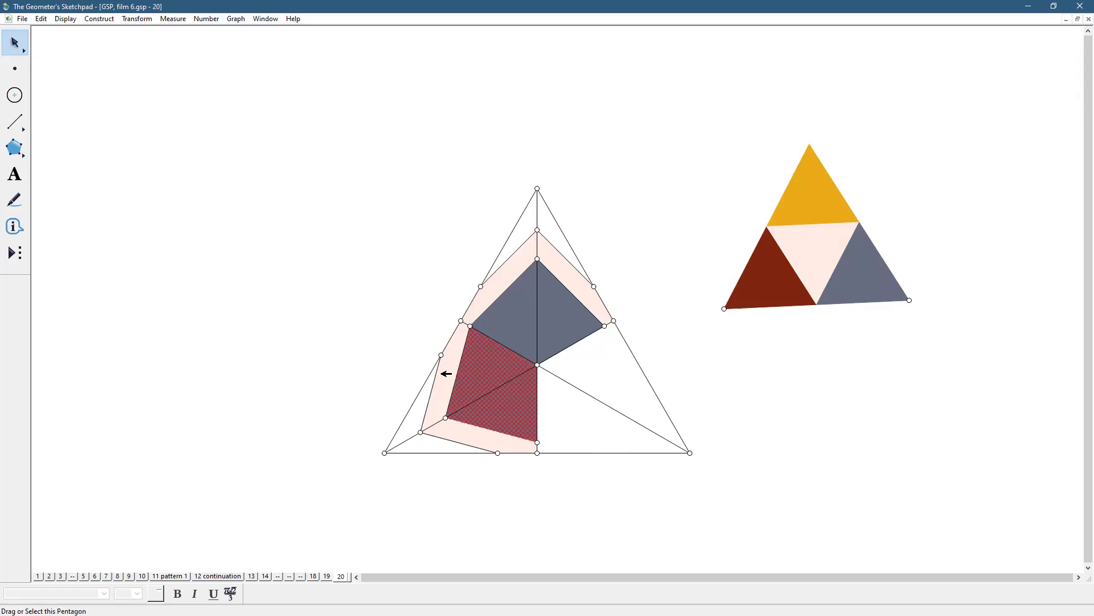
click(445, 372)
click(485, 443)
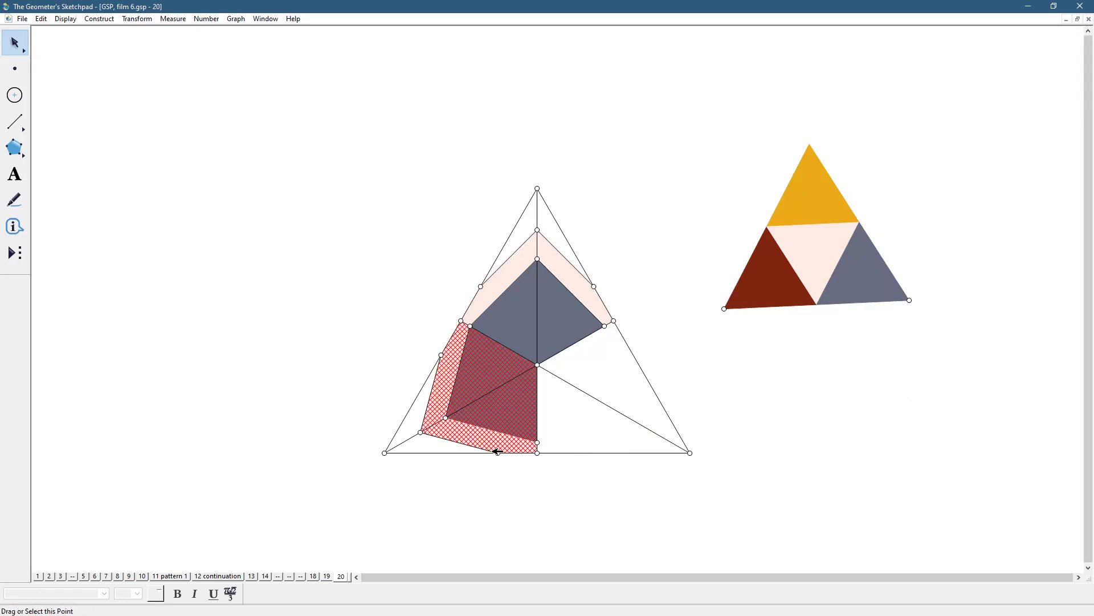
click(497, 452)
click(420, 432)
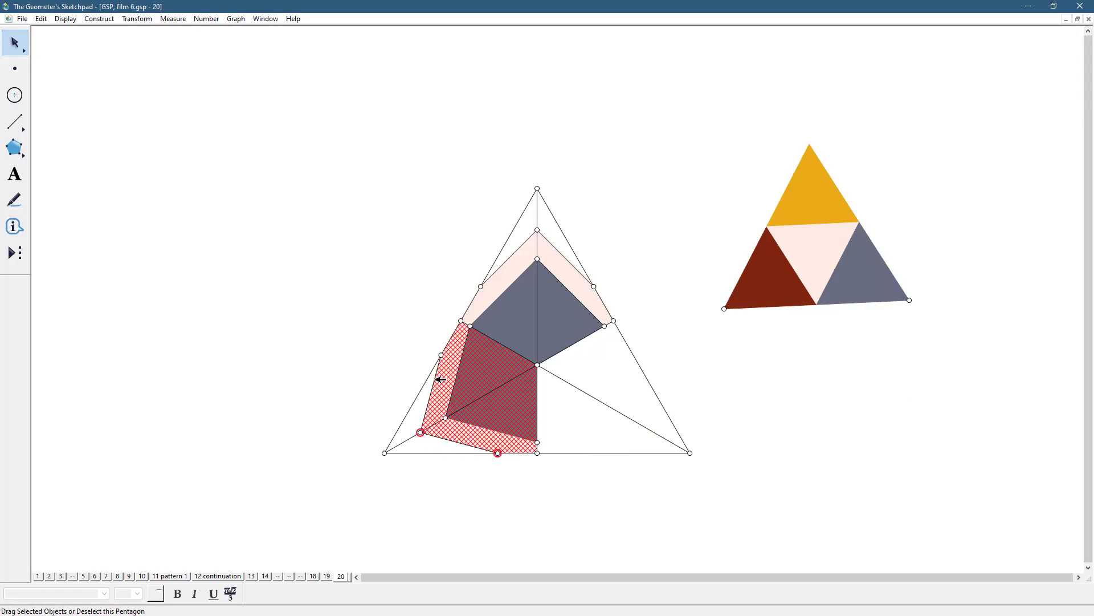
click(442, 354)
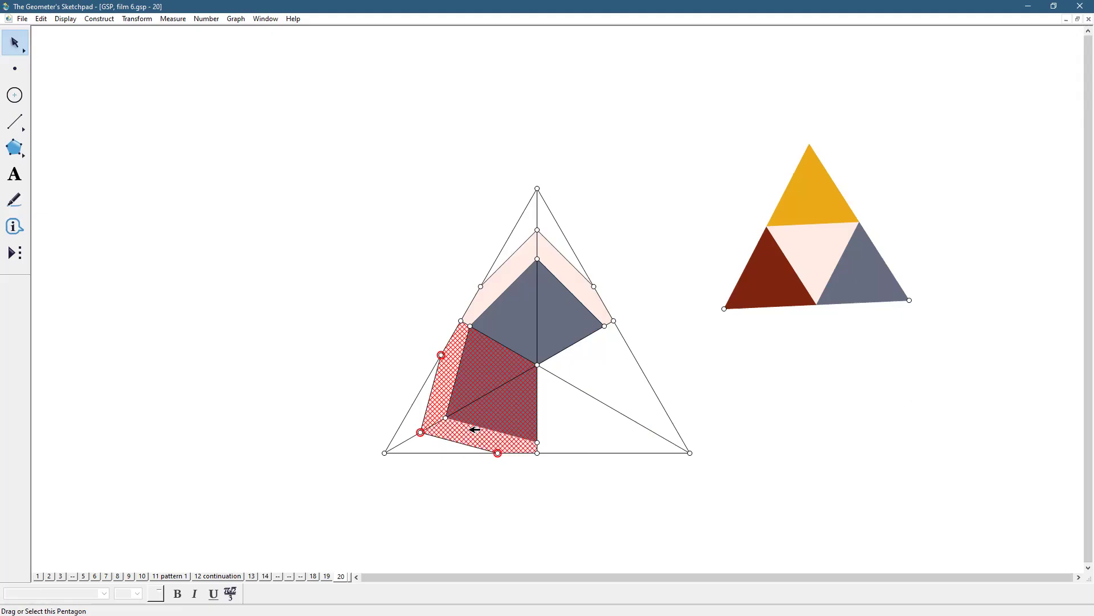
click(453, 394)
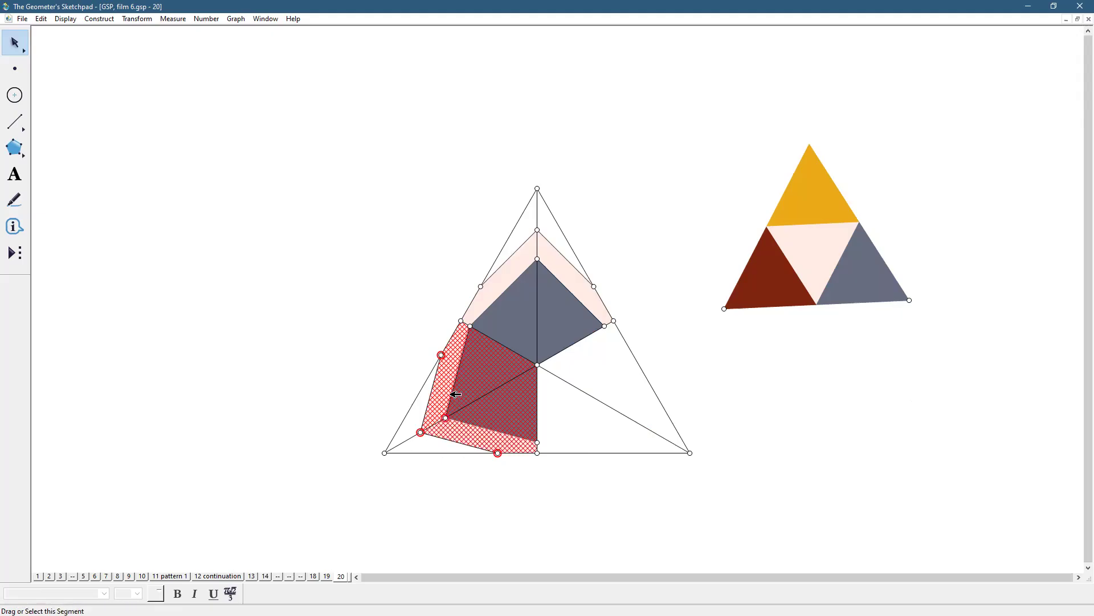
shift+click(500, 431)
shift+click(499, 430)
shift+click(432, 391)
shift+click(460, 443)
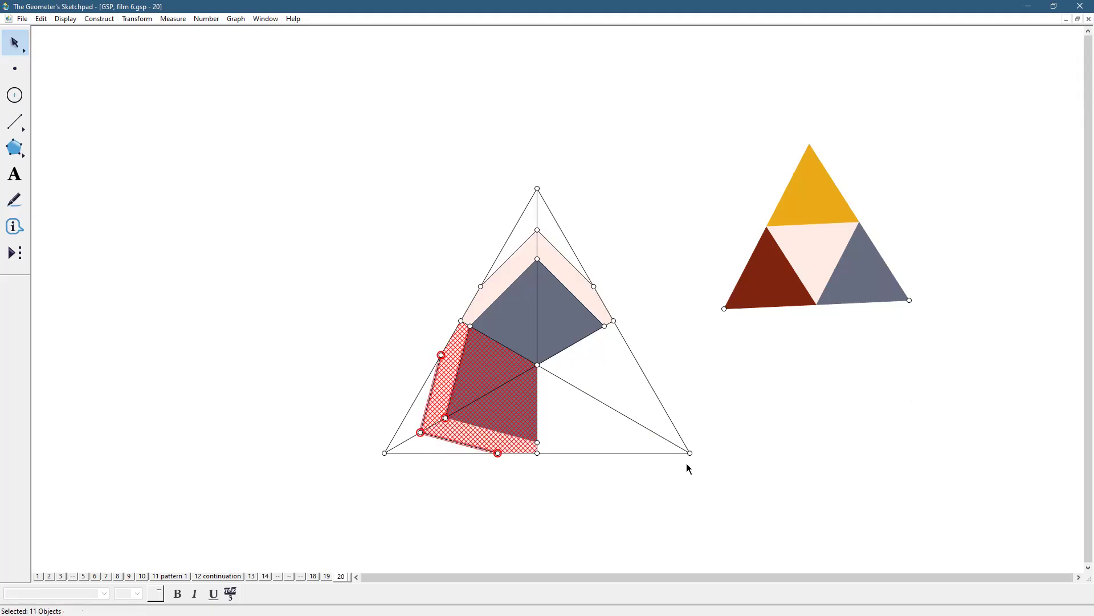
click(137, 19)
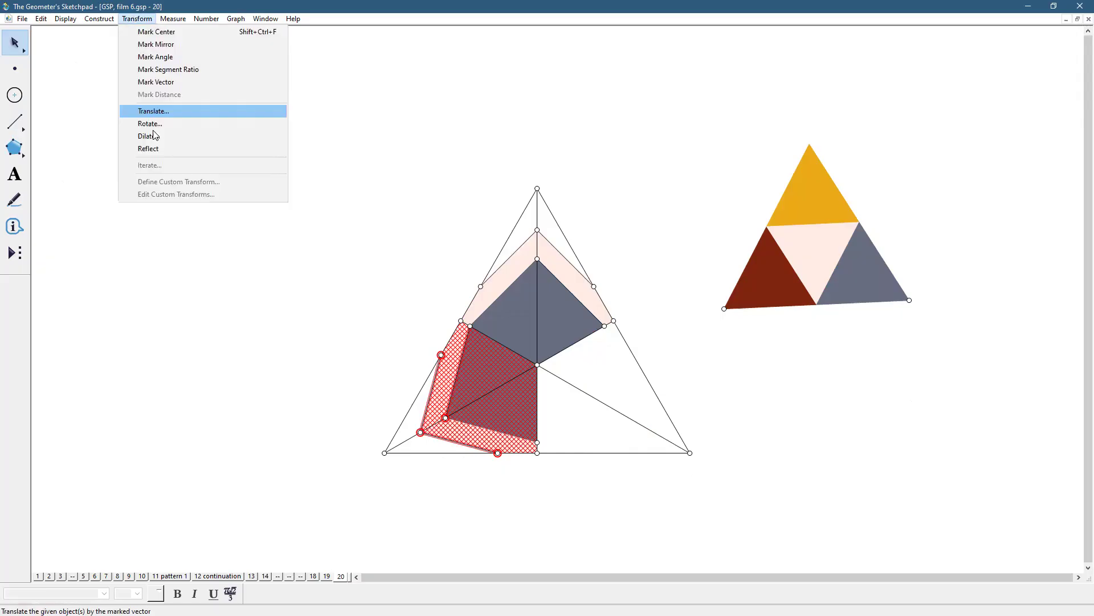
click(152, 149)
click(740, 393)
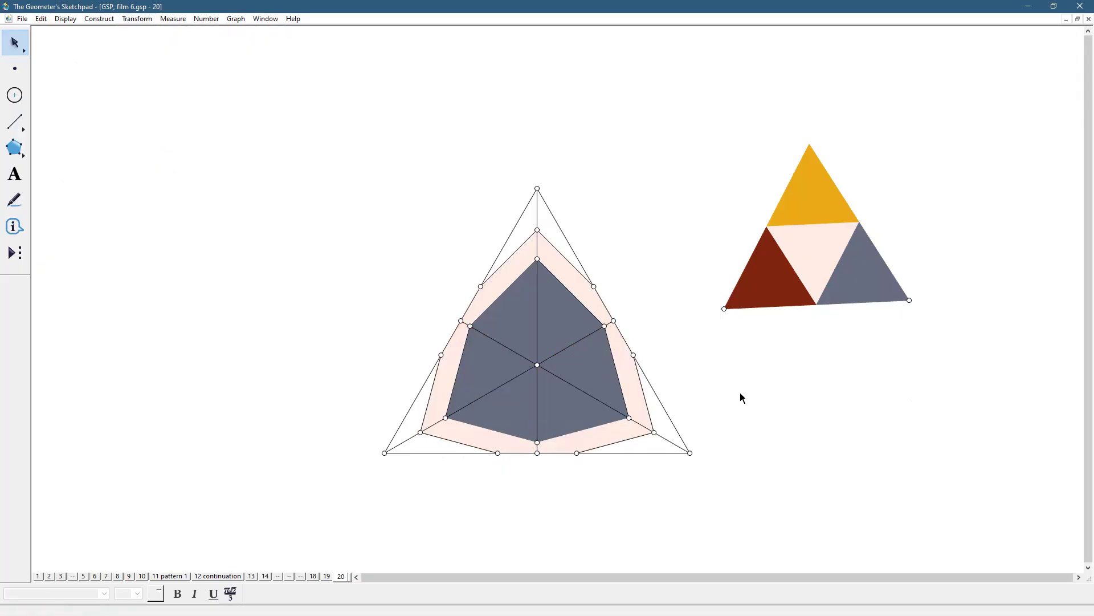
Outline the inner grey-blue hexagon with segments joining its neighbouring vertices
click(15, 122)
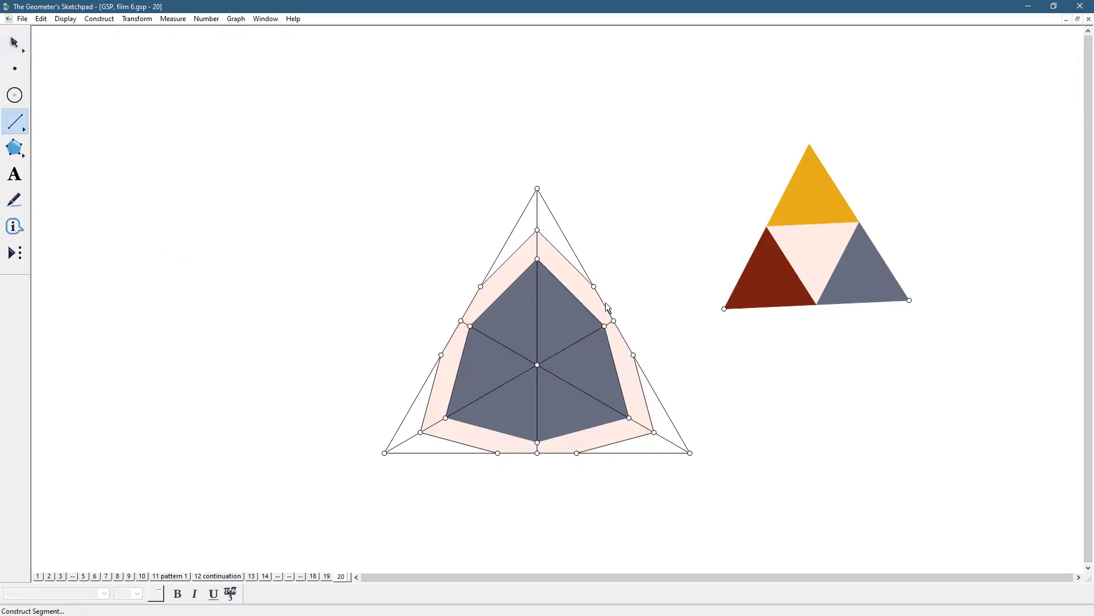
mouse_move(537, 259)
mouse_down()
mouse_move(604, 326)
mouse_move(629, 419)
mouse_move(536, 442)
mouse_move(447, 417)
mouse_up()
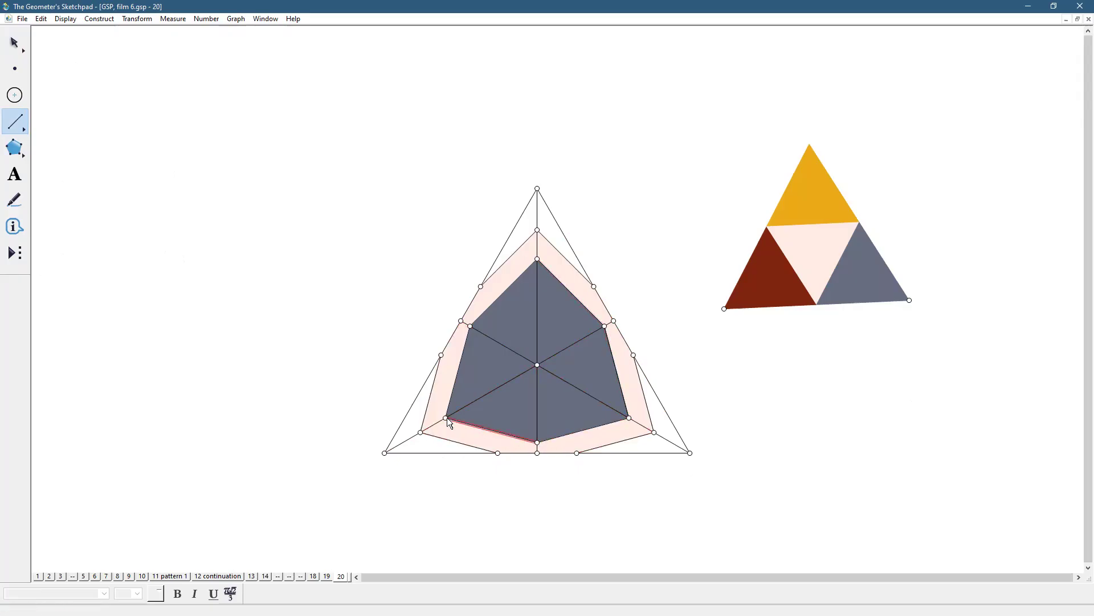
drag(539, 261, 470, 326)
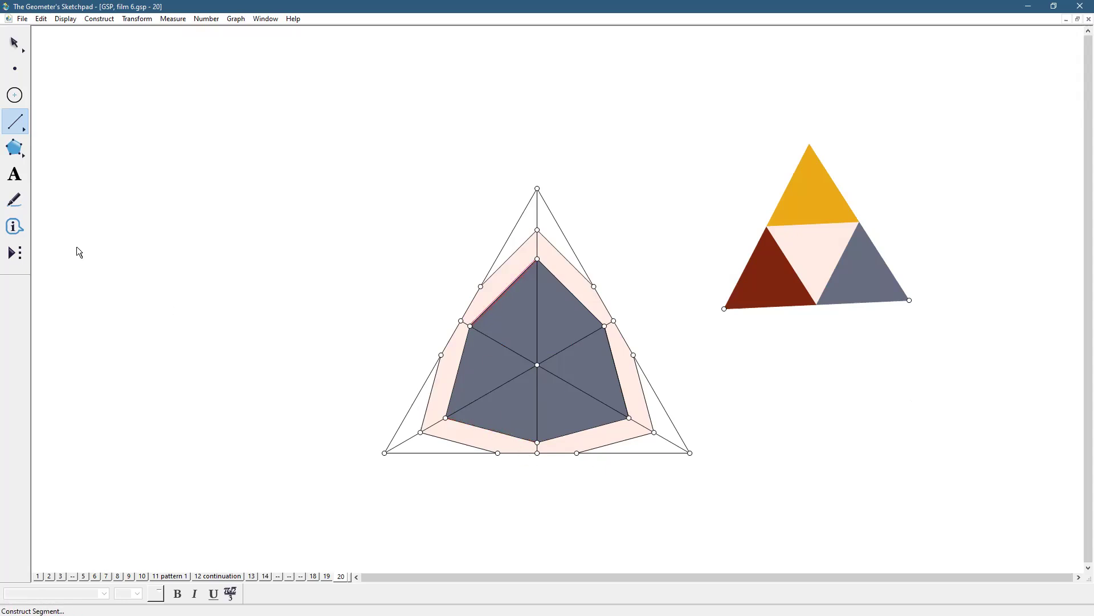
click(15, 43)
key(Escape)
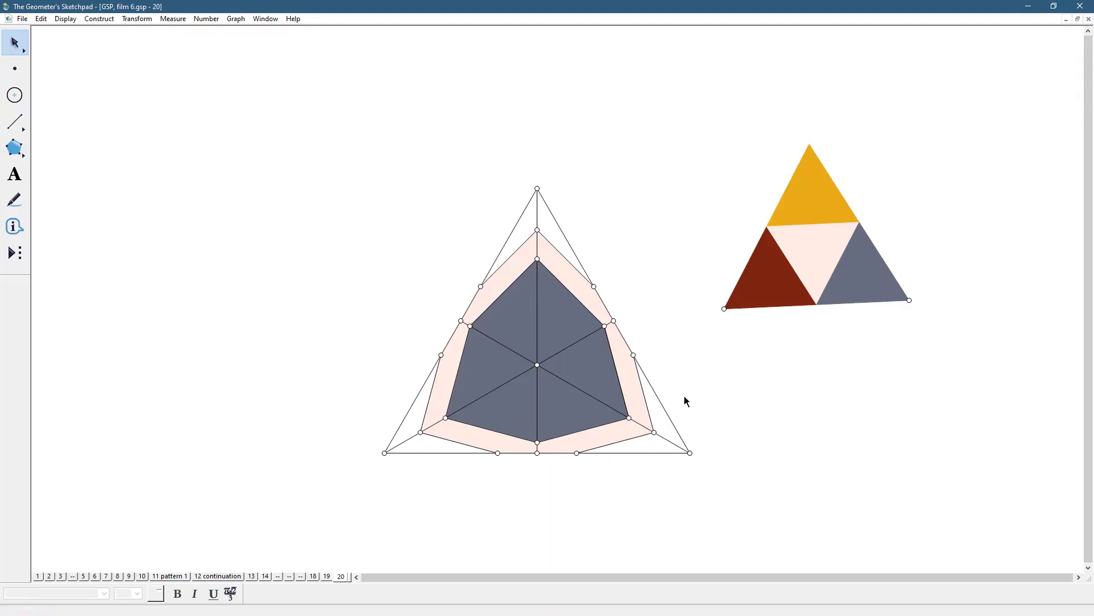
Draw three interlace segments across the pink band, joining the hexagon's side-midpoint vertices to the nearby outer points in rotational order
click(15, 121)
click(616, 341)
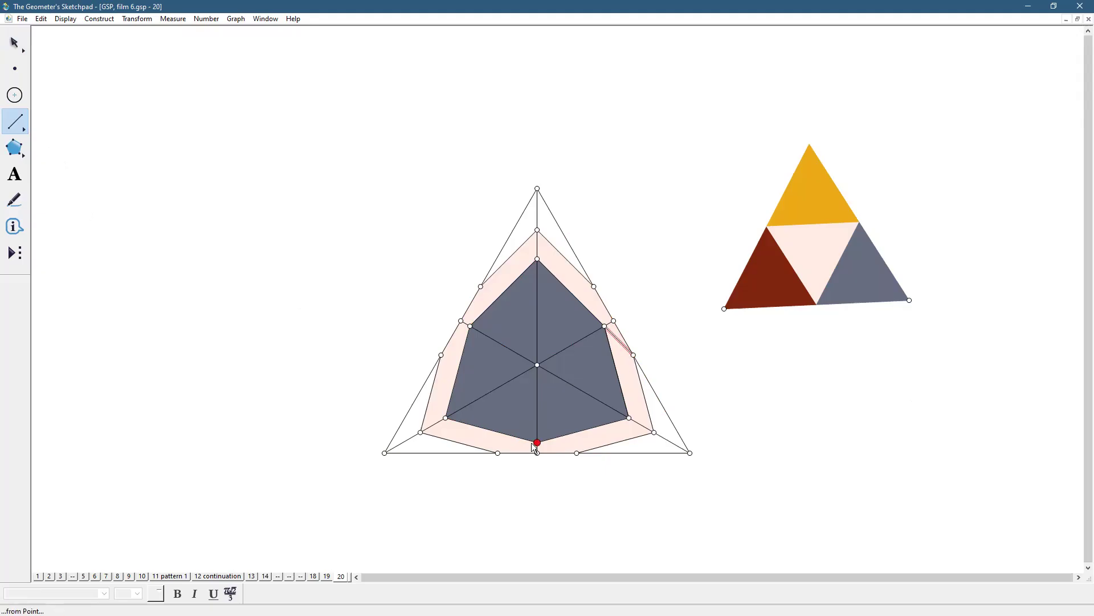
drag(538, 443, 498, 453)
drag(481, 287, 471, 327)
click(15, 42)
click(651, 230)
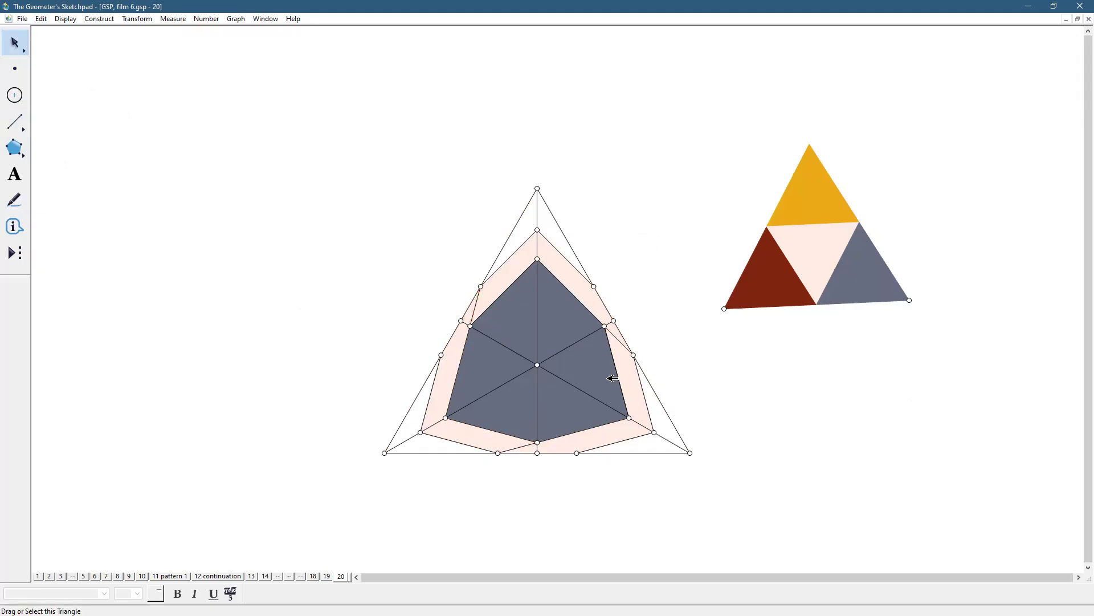
click(606, 357)
click(562, 327)
click(809, 380)
Recolour all six inner triangles with a light blue of red 111, green 134, blue 230
click(584, 362)
click(574, 399)
click(514, 398)
click(503, 368)
click(522, 319)
click(551, 315)
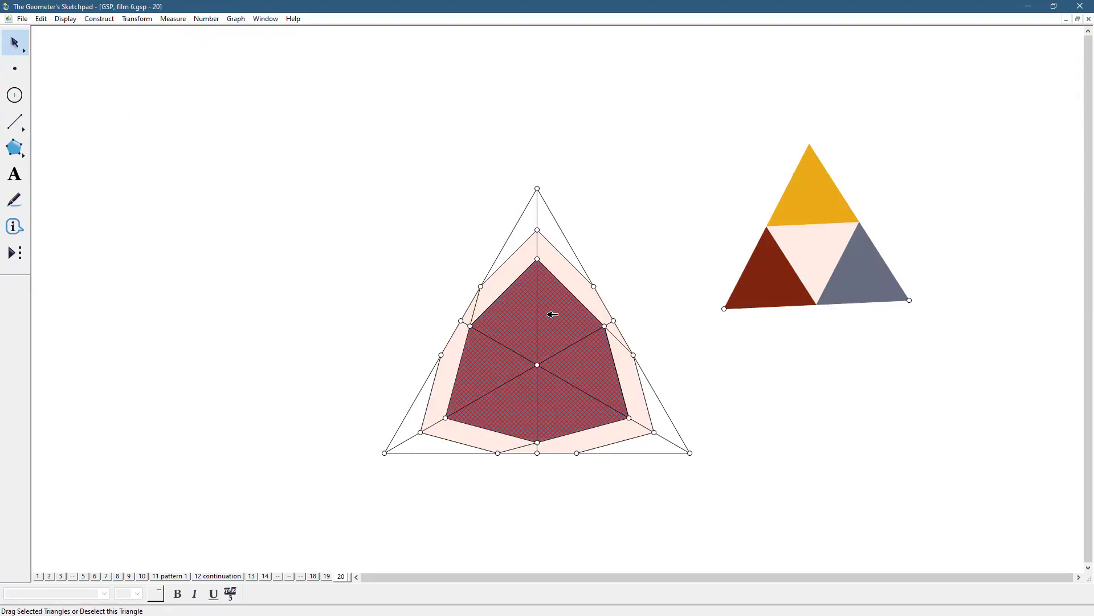
click(57, 22)
mouse_move(91, 57)
click(239, 221)
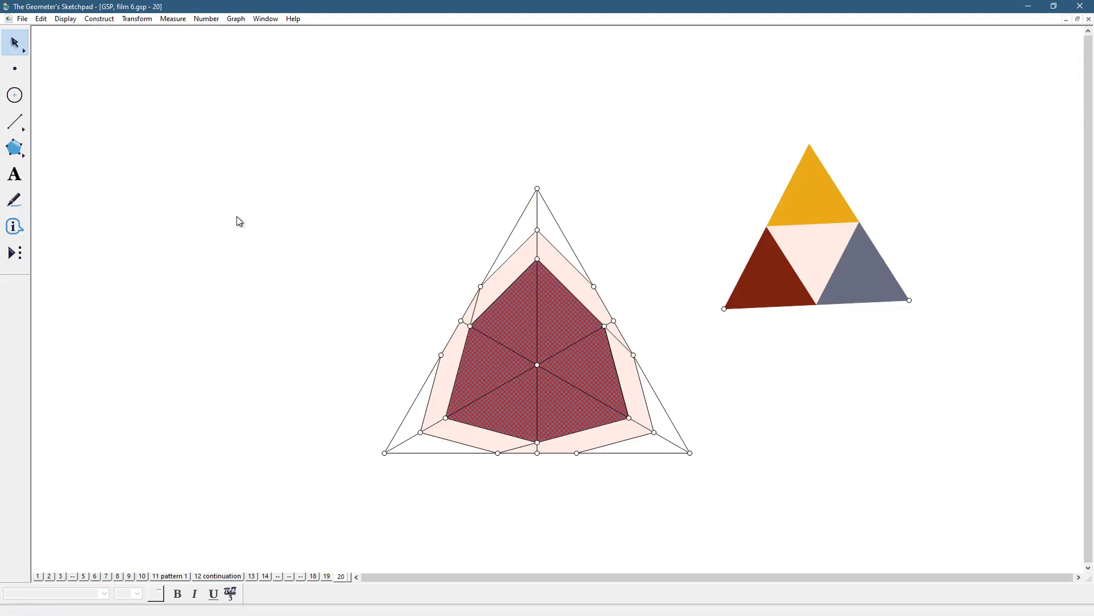
click(552, 327)
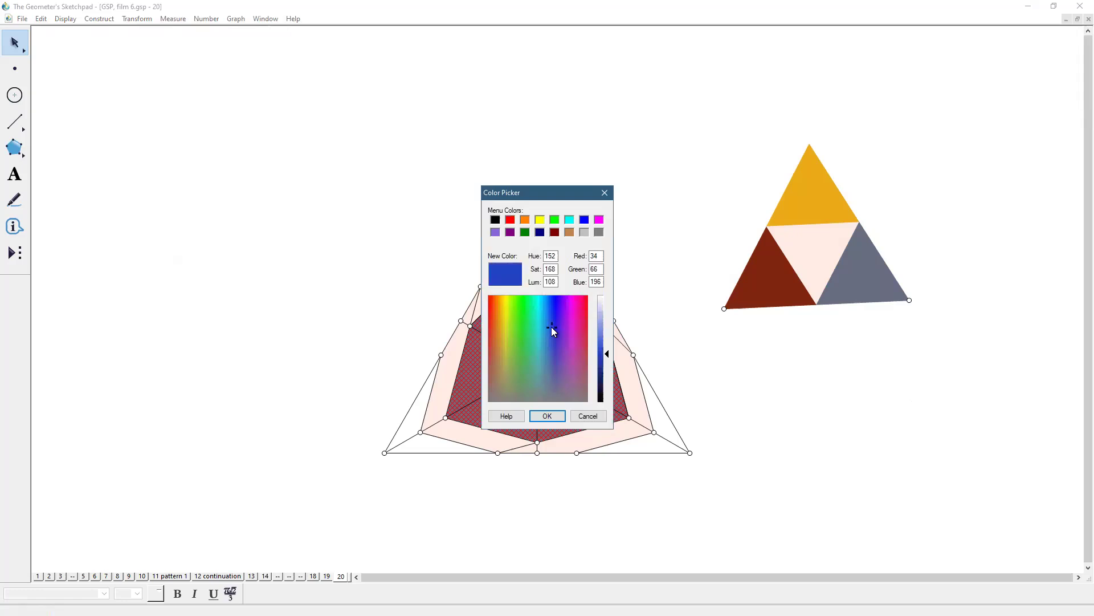
click(606, 327)
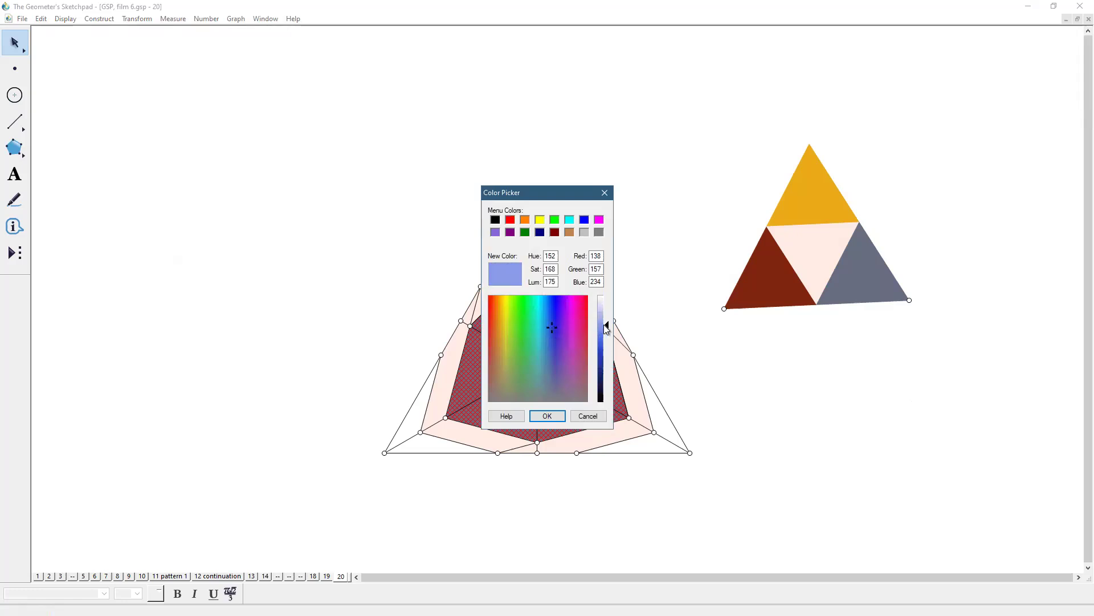
drag(604, 334, 604, 331)
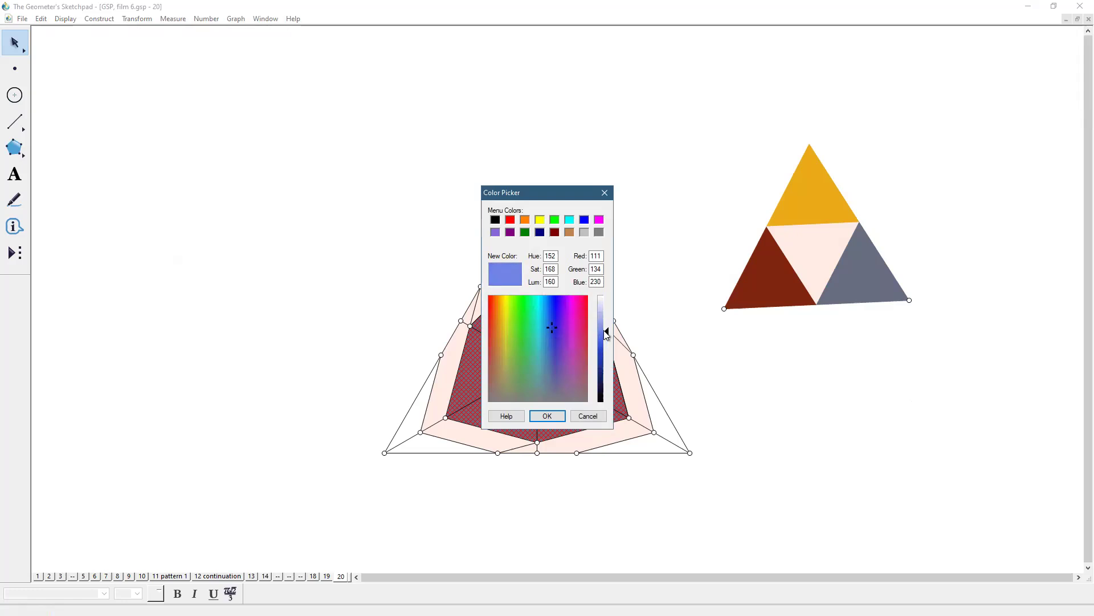
click(549, 416)
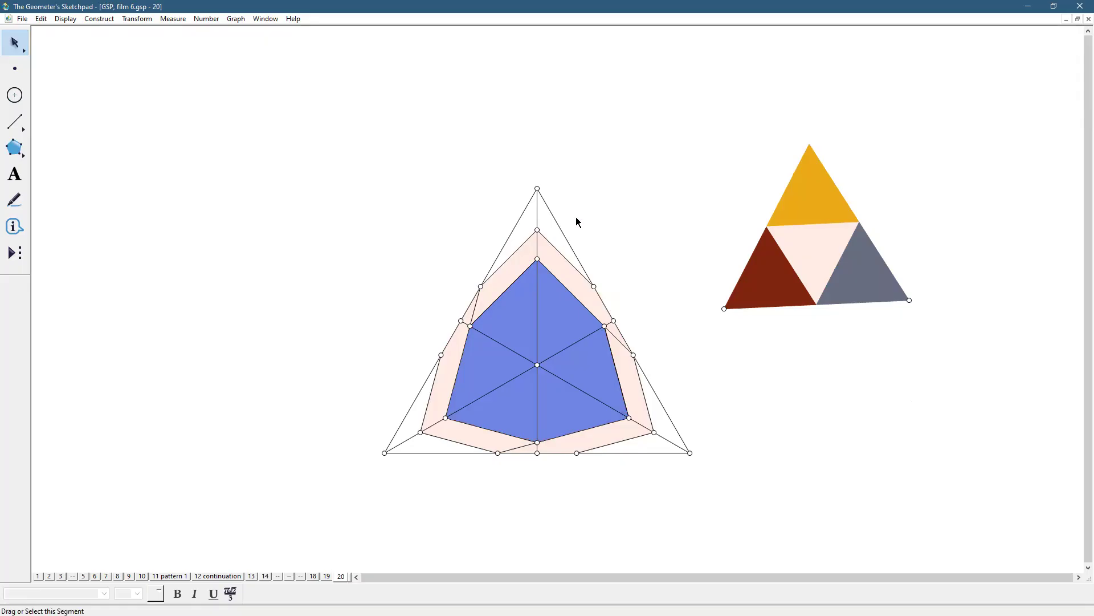
Hide the three sides and three medians of the large equilateral triangle
click(537, 220)
drag(489, 208, 580, 214)
shift+click(659, 452)
shift+click(650, 429)
shift+click(406, 441)
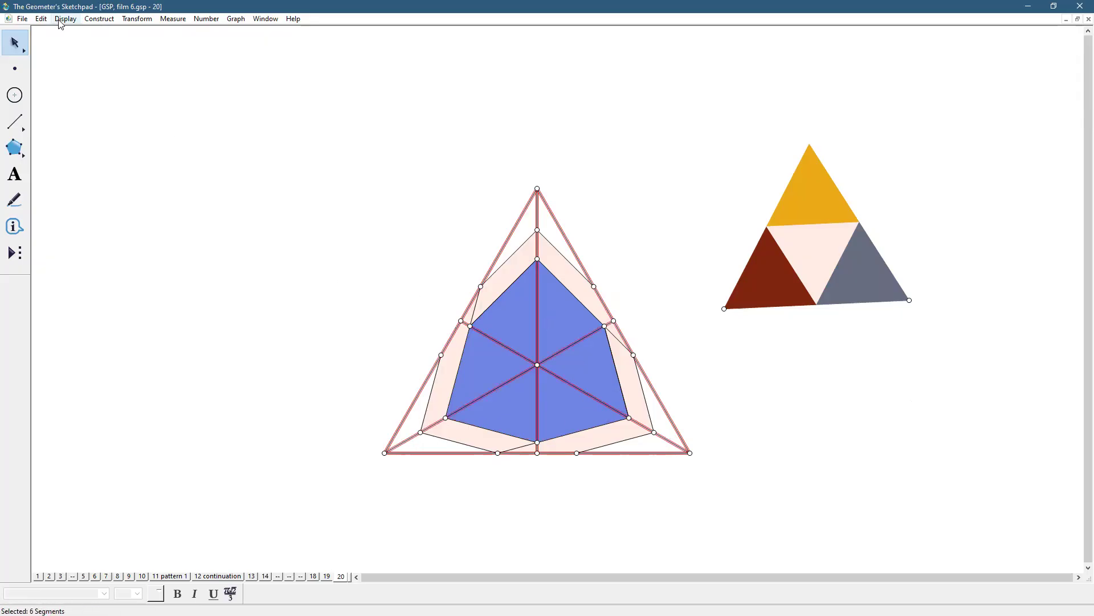
key(alt+d)
click(94, 87)
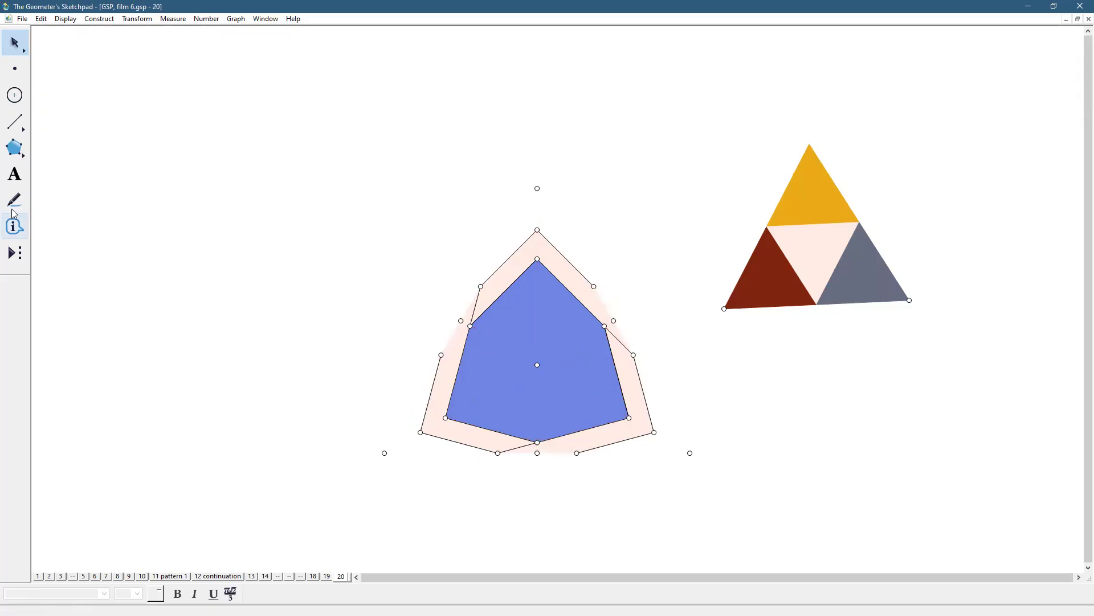
Draw short segments joining each of the three outer band tips to the adjacent corner of the blue hexagon
click(15, 68)
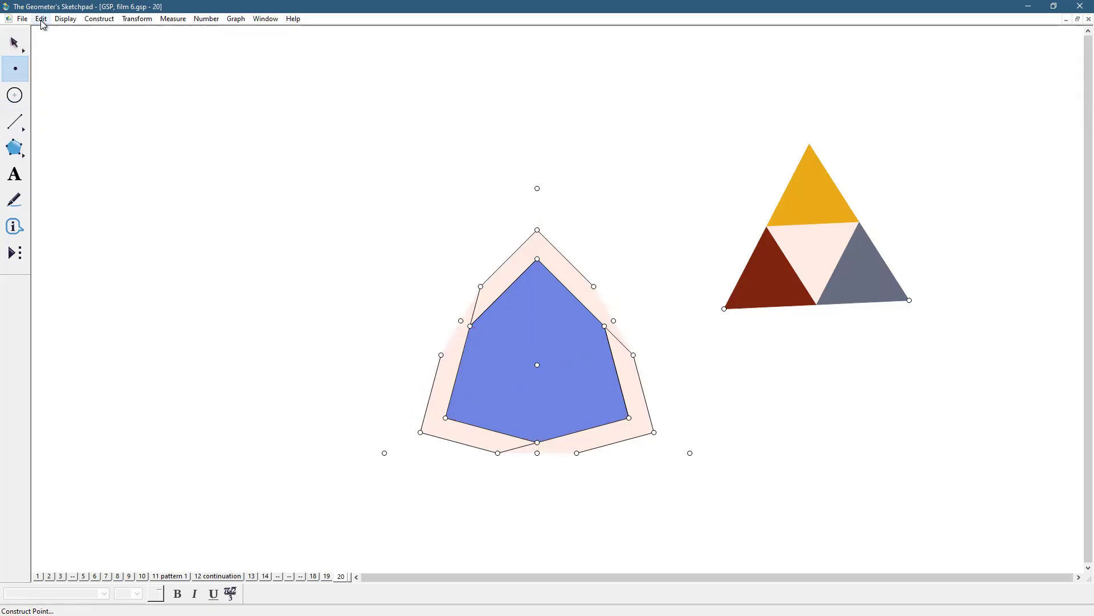
click(16, 122)
click(538, 231)
click(537, 260)
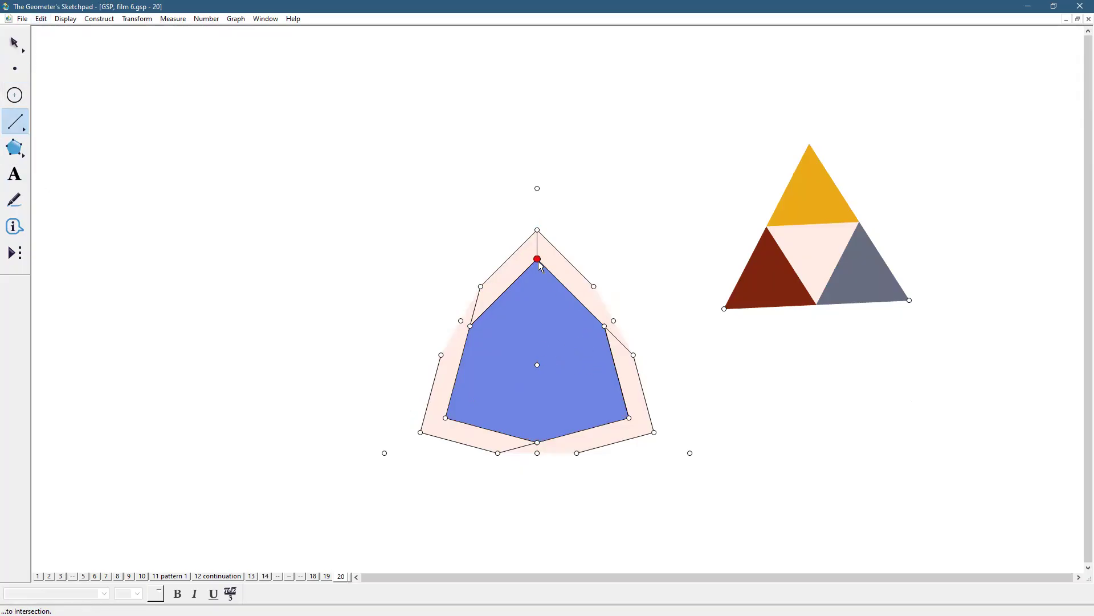
click(629, 418)
click(654, 432)
click(446, 418)
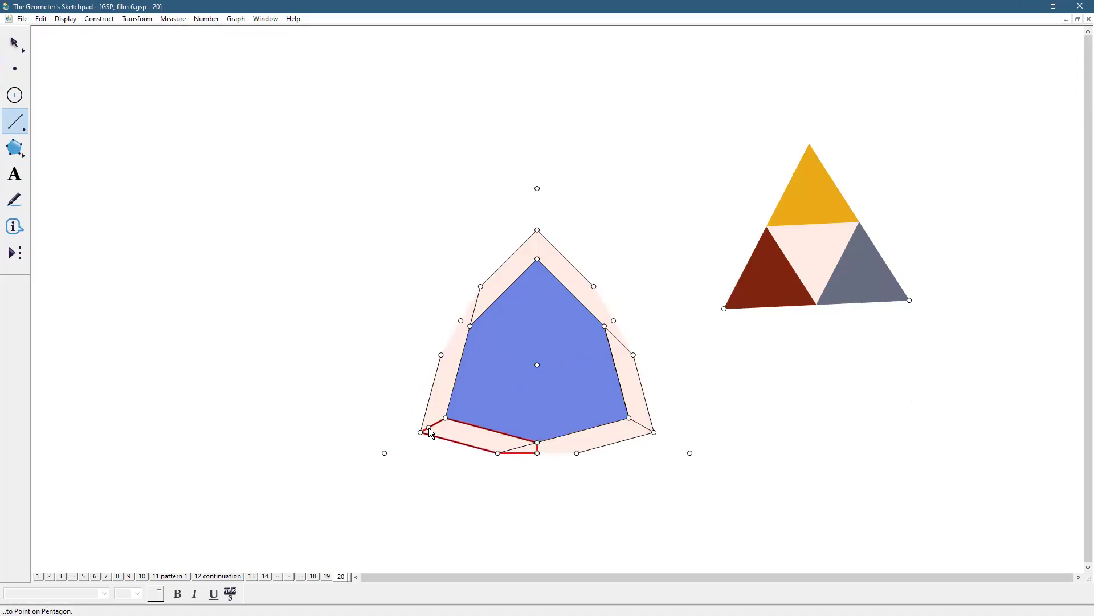
click(420, 432)
click(15, 43)
Hide all points on the page except the two base vertices of the large triangle
click(15, 69)
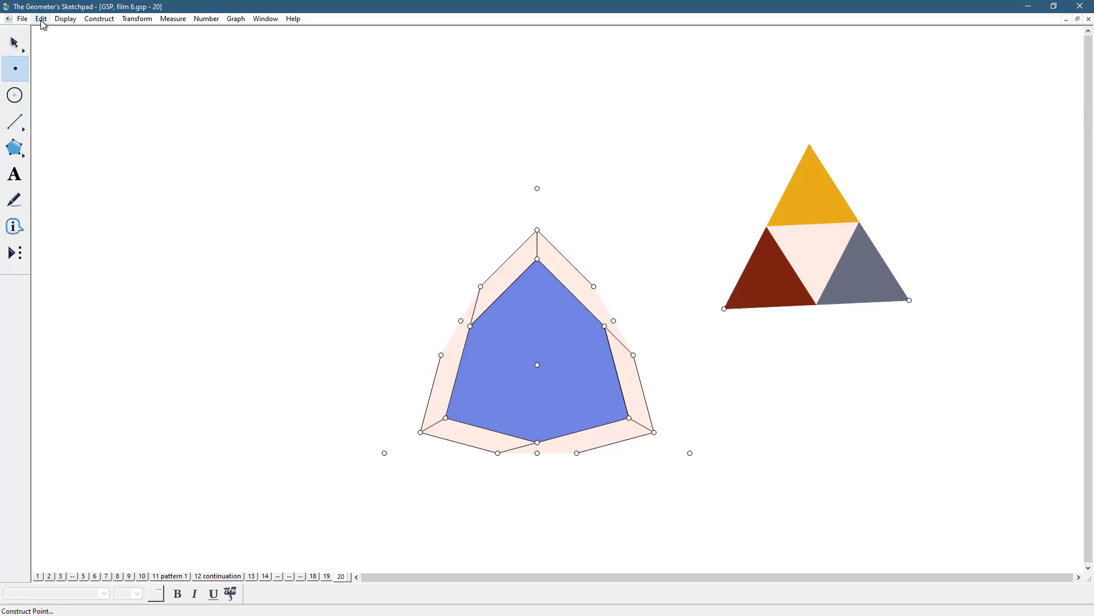
key(ctrl+a)
click(14, 43)
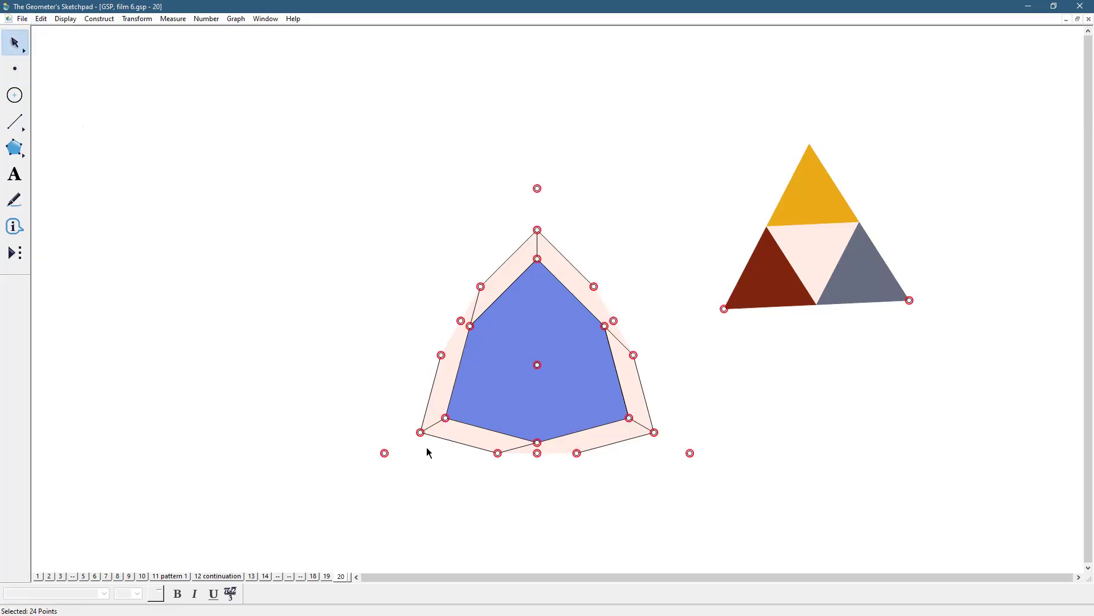
shift+click(384, 453)
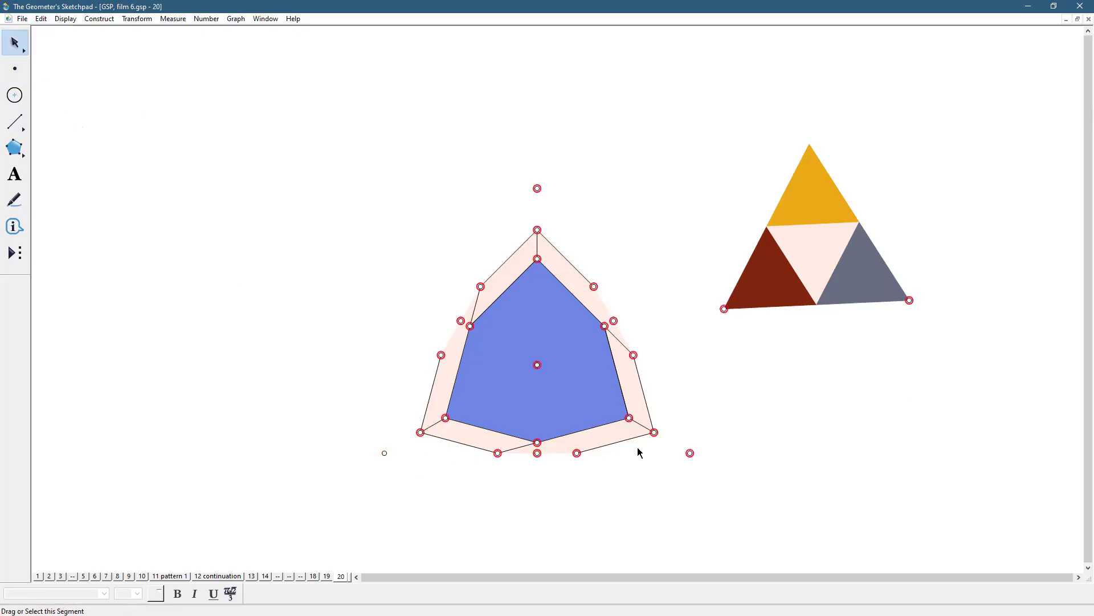
shift+click(690, 452)
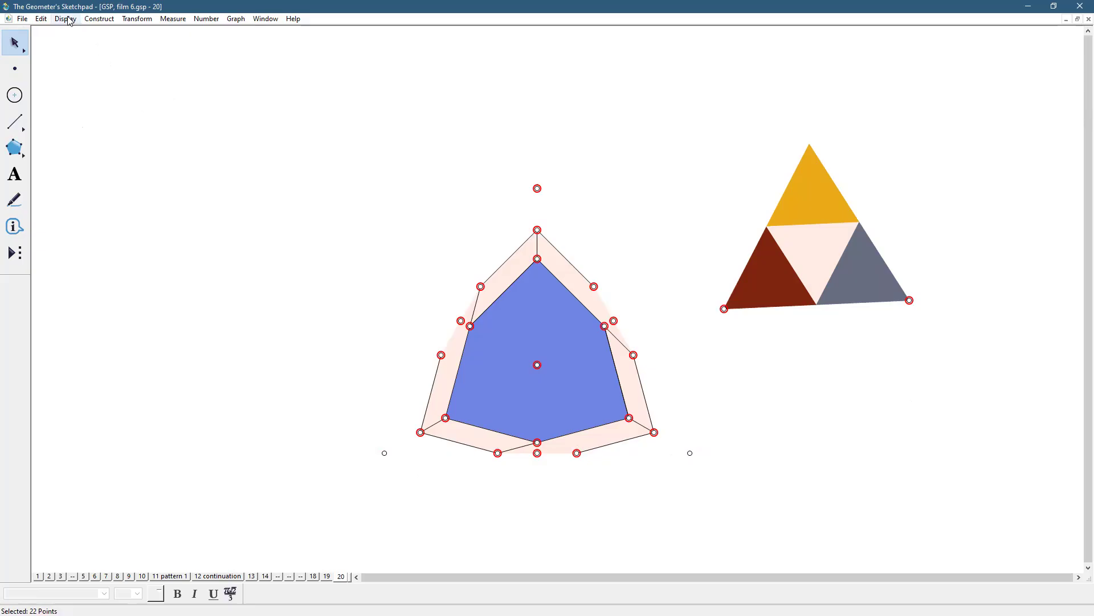
click(80, 92)
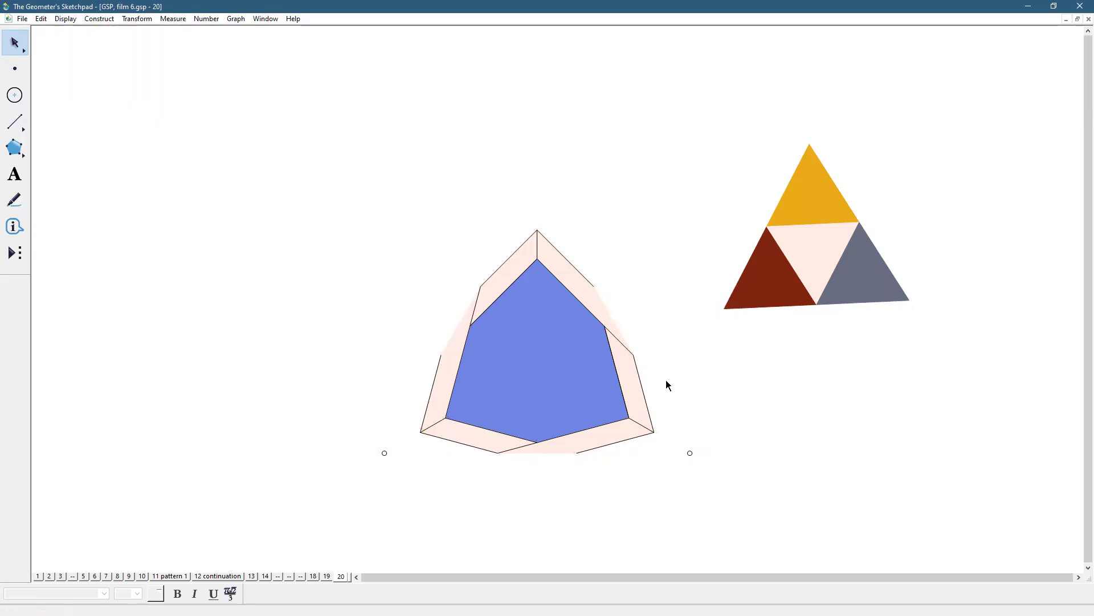
Create a custom tool named "temp 4" from the two base vertices and the complete motif
click(384, 453)
shift+click(690, 453)
mouse_move(306, 171)
mouse_down()
mouse_move(596, 501)
mouse_move(676, 519)
mouse_up()
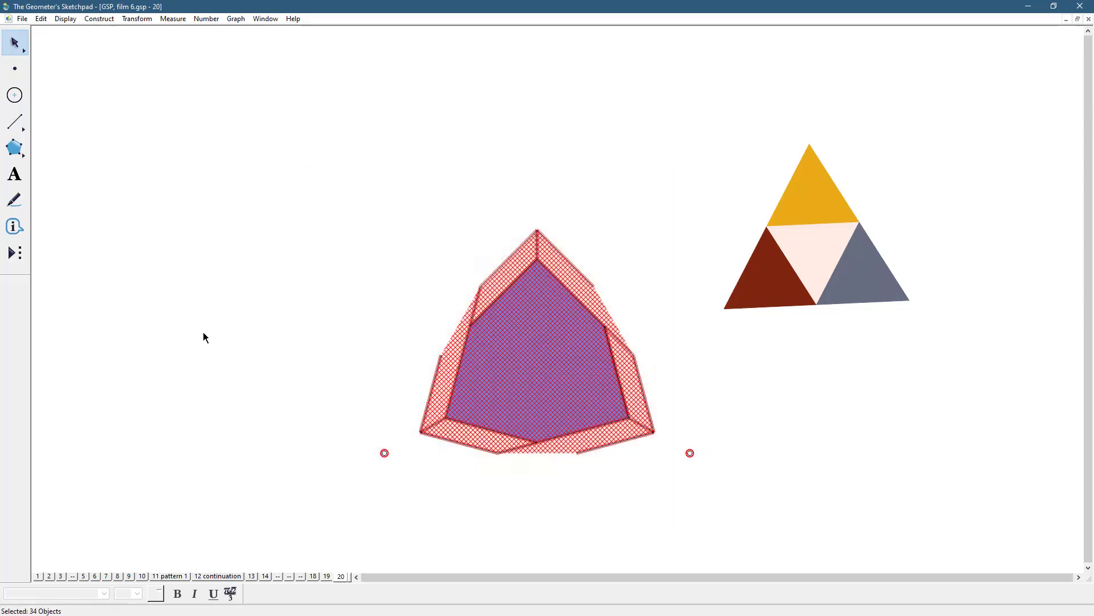
click(96, 23)
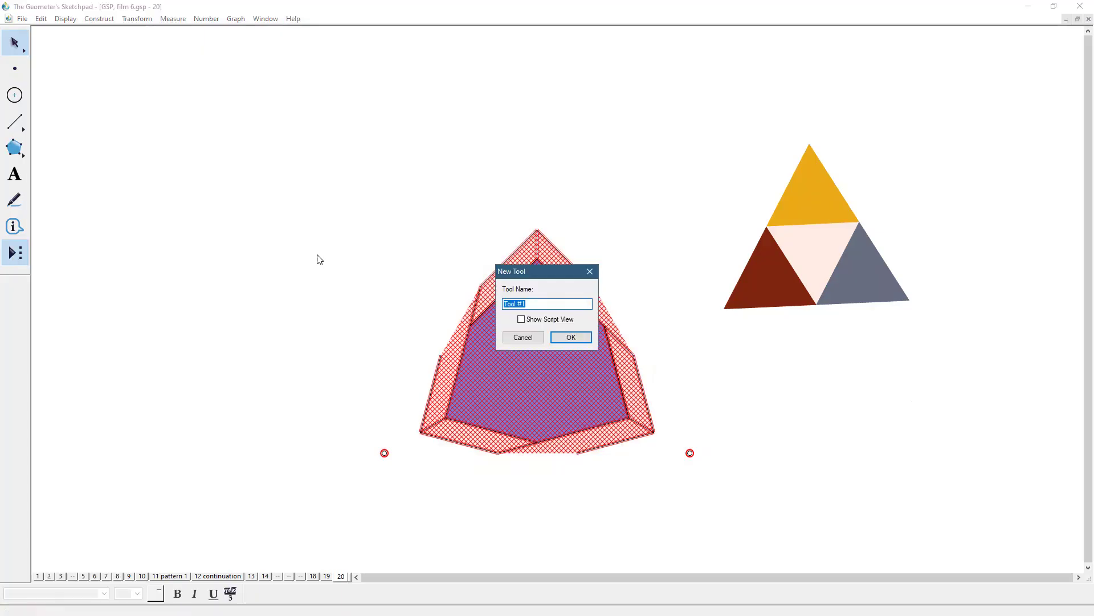
text(temp 4)
key(Return)
click(341, 326)
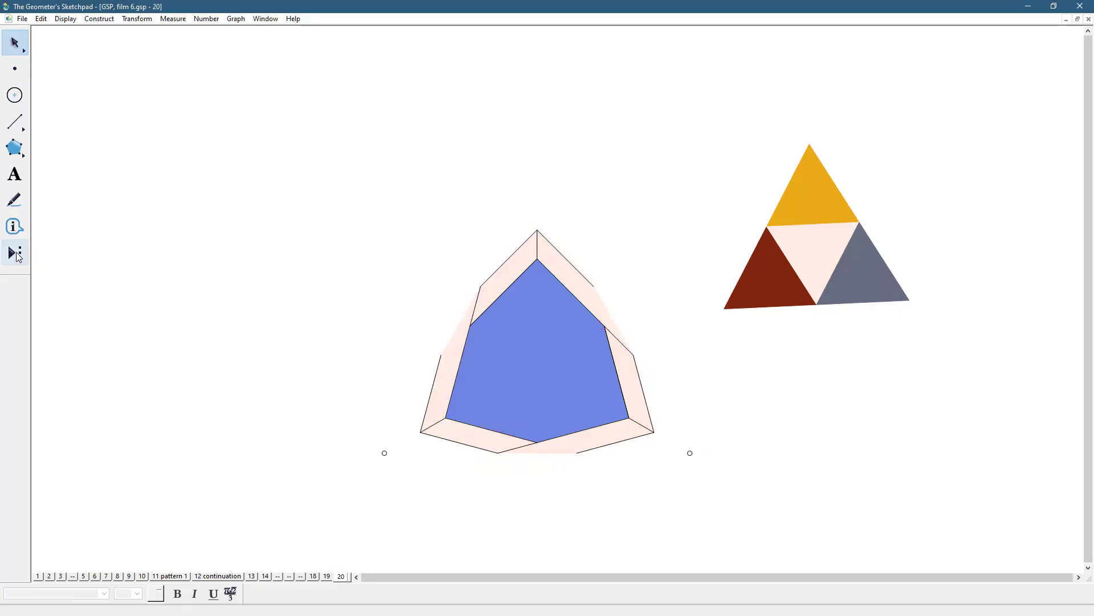
Try out the custom tools temp 2 and temp 1, and draw a small test copy of the temp 3 motif in the blank area
click(12, 258)
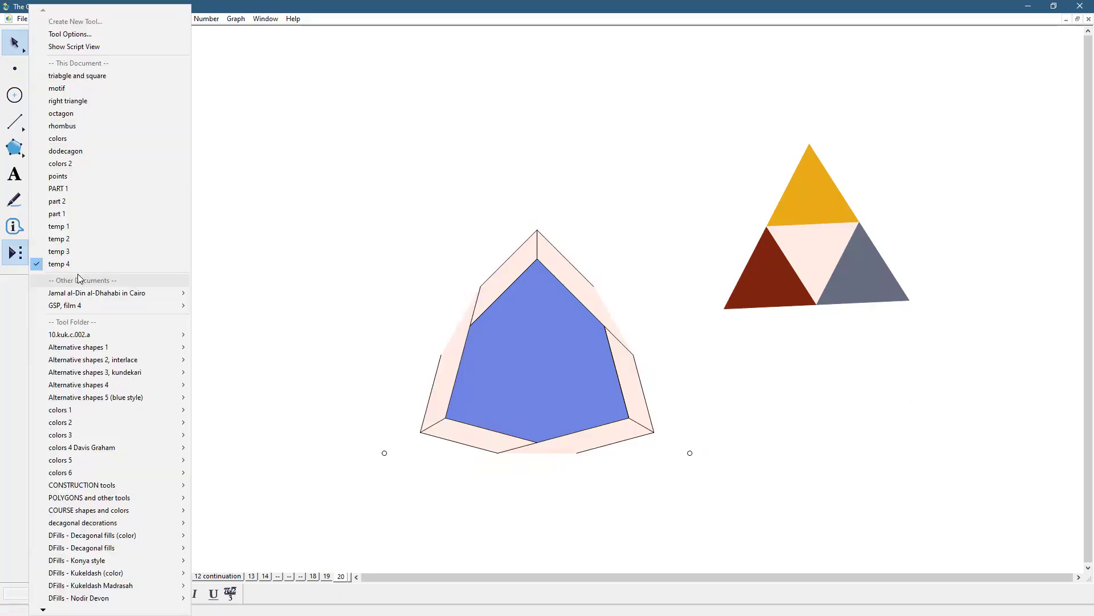
click(68, 245)
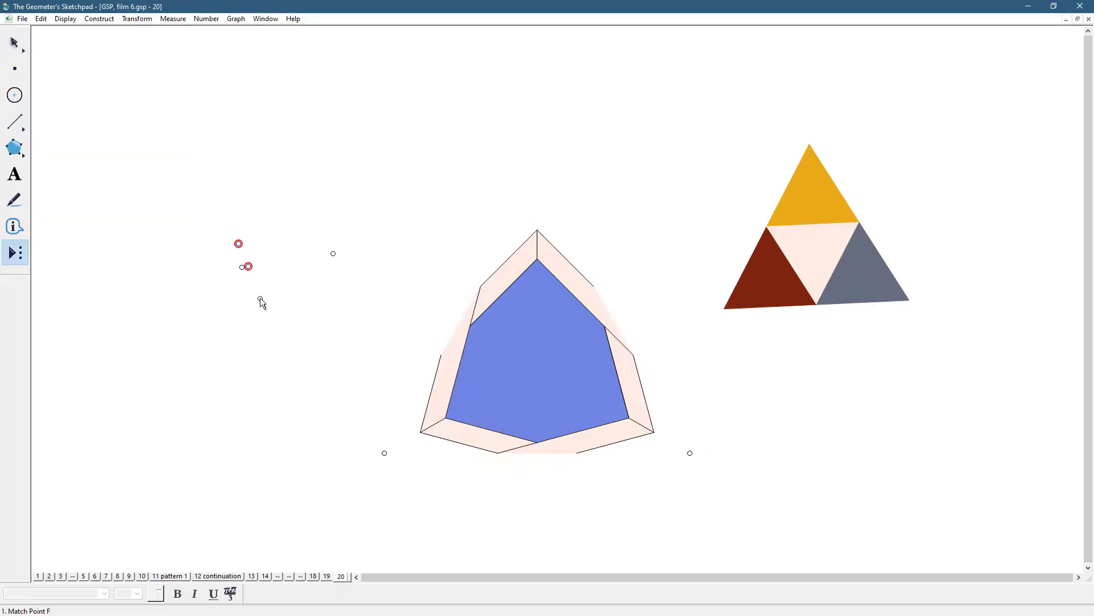
click(22, 258)
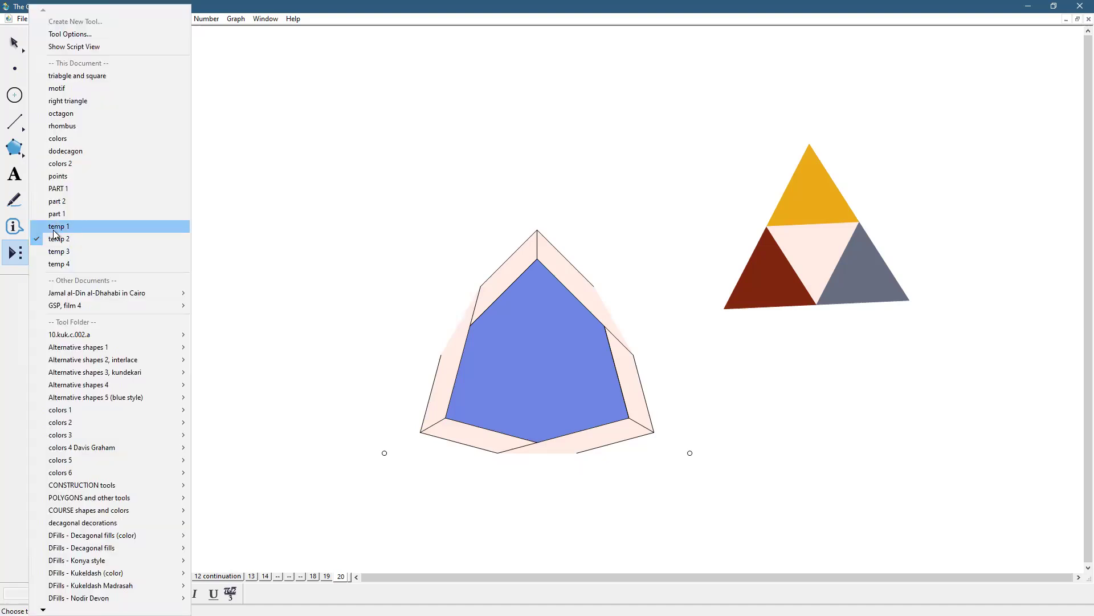
click(55, 227)
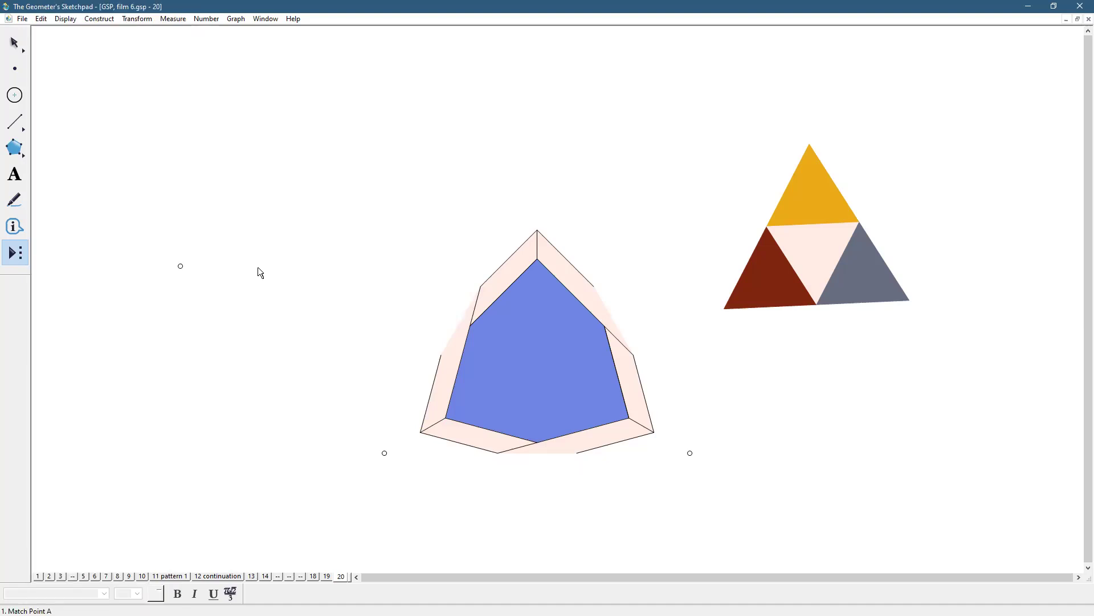
click(23, 255)
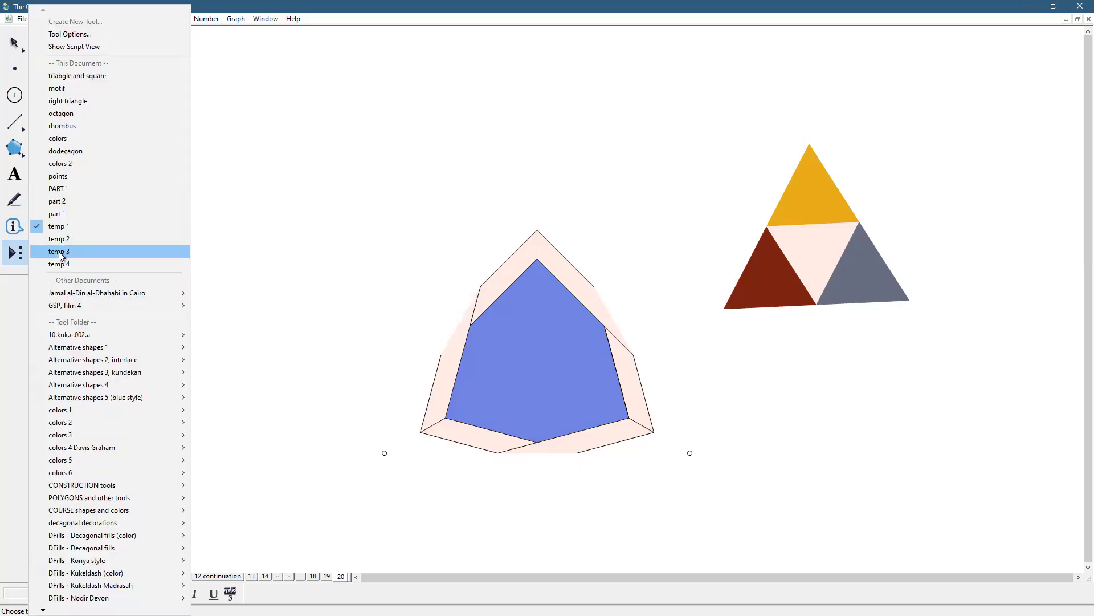
click(61, 251)
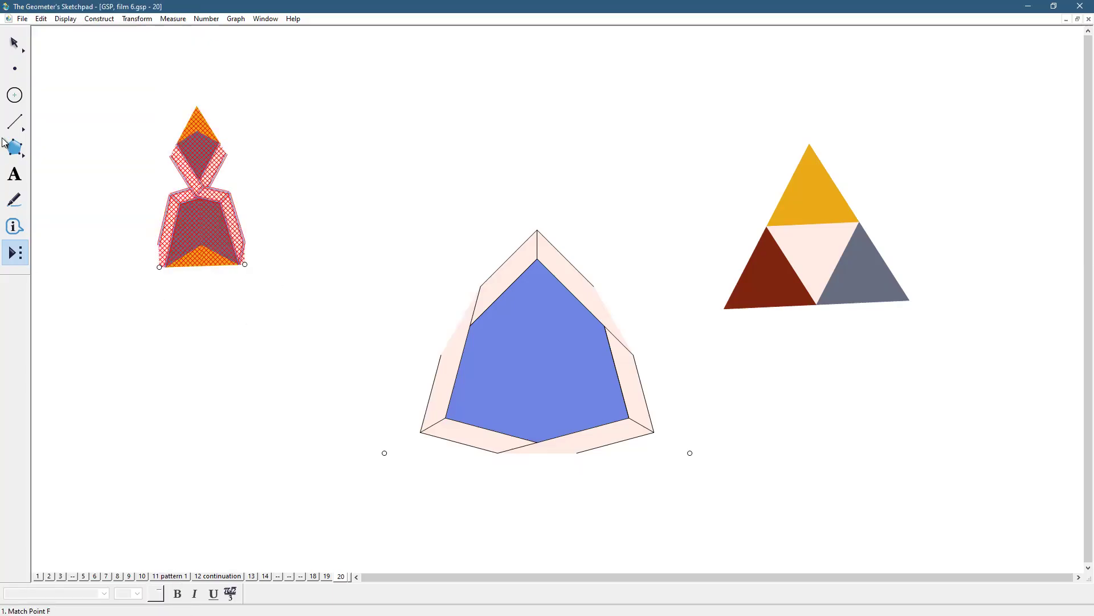
click(12, 49)
click(289, 210)
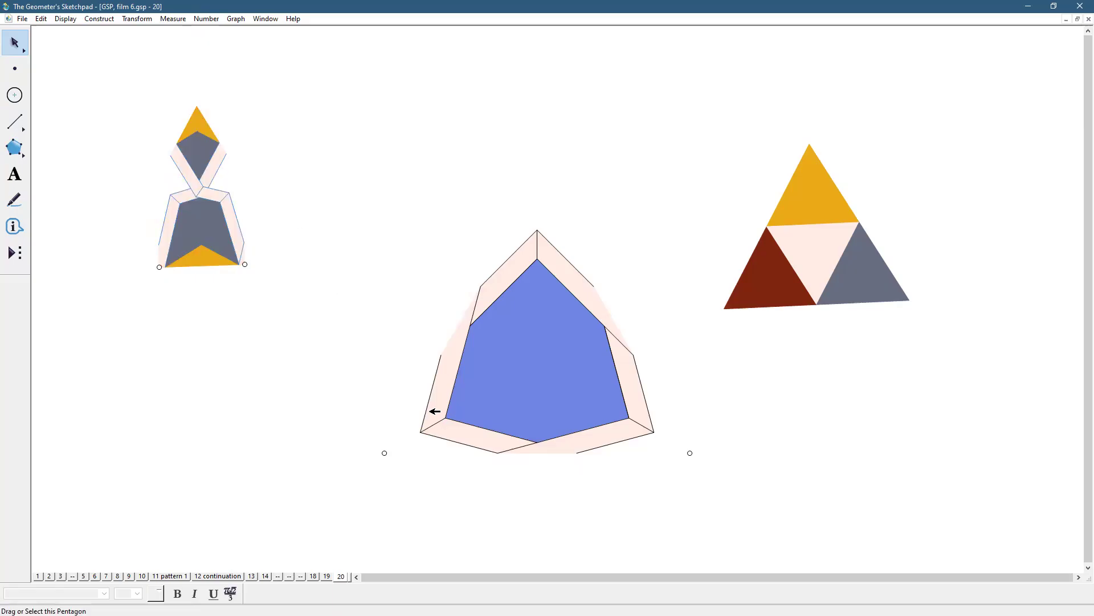
Go to page 14, clear its selection, and duplicate that page as a new page of the document
click(265, 576)
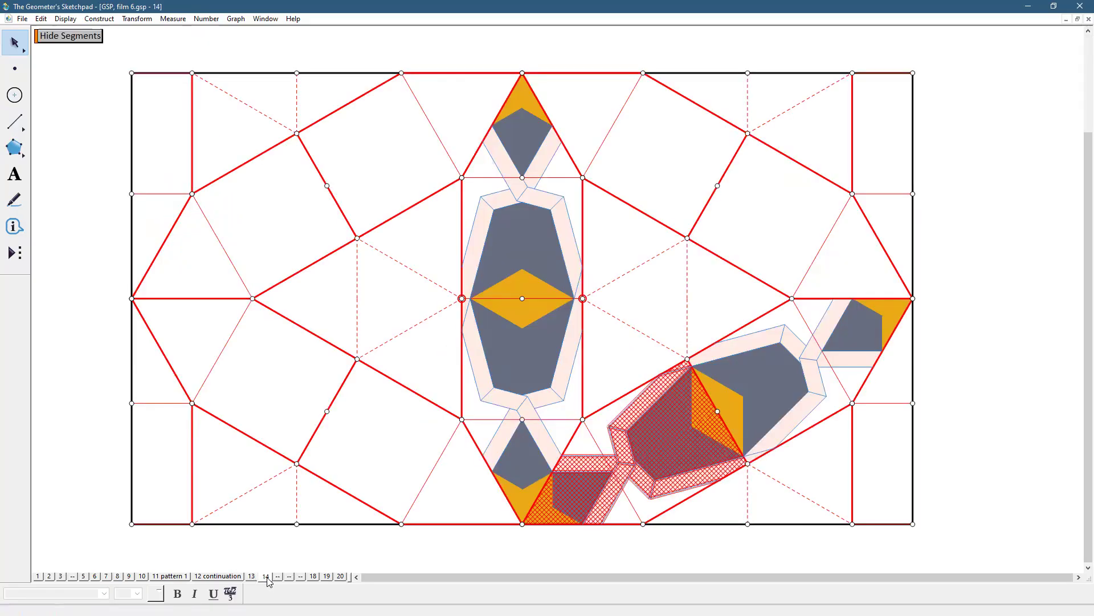
click(948, 479)
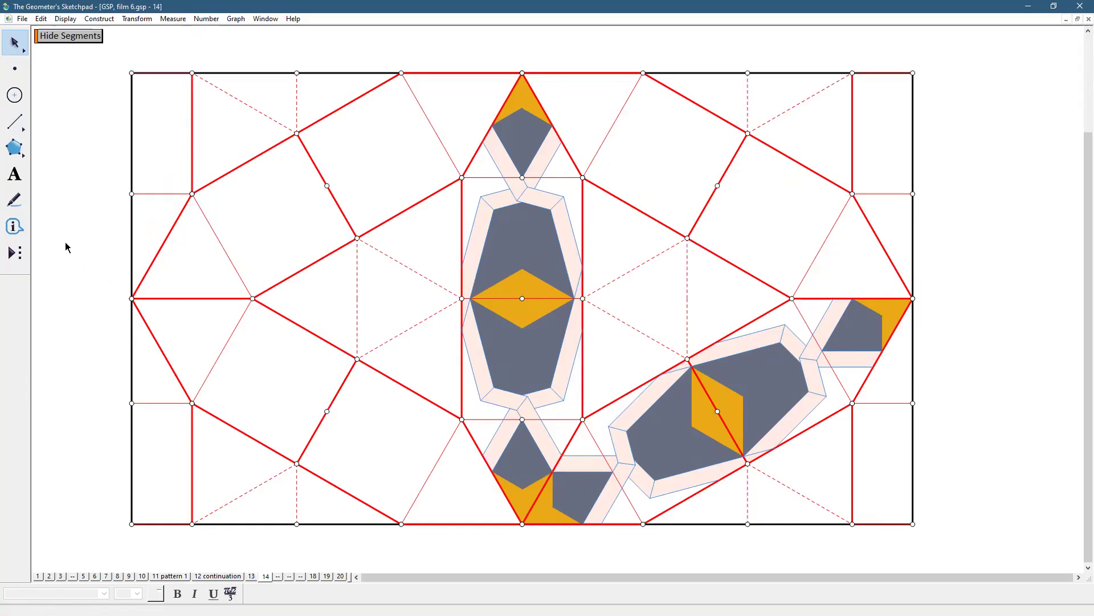
click(23, 18)
click(57, 130)
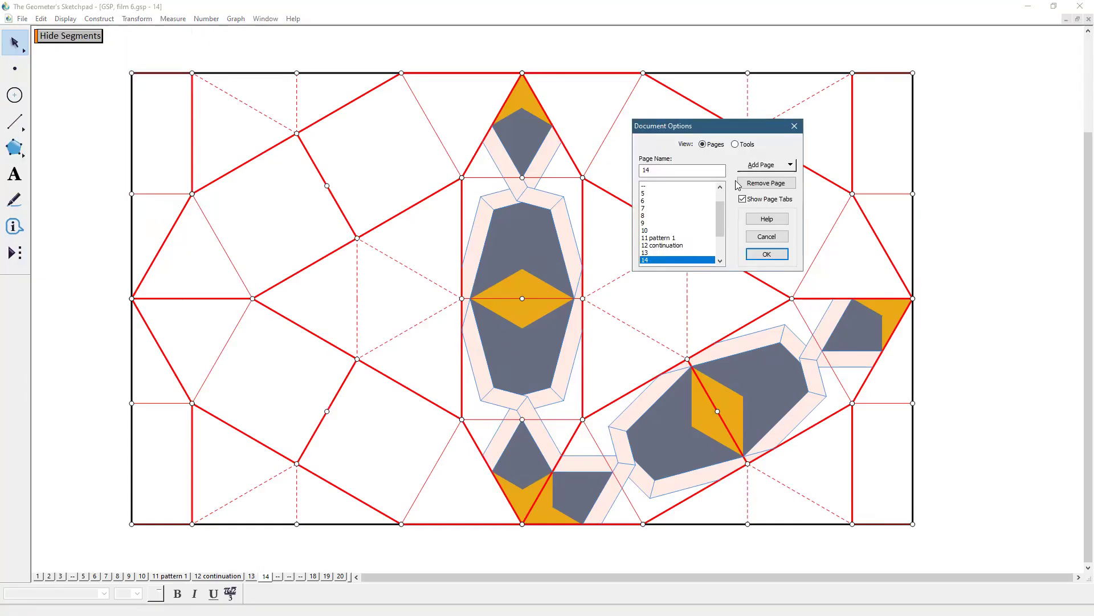
click(767, 165)
mouse_move(774, 195)
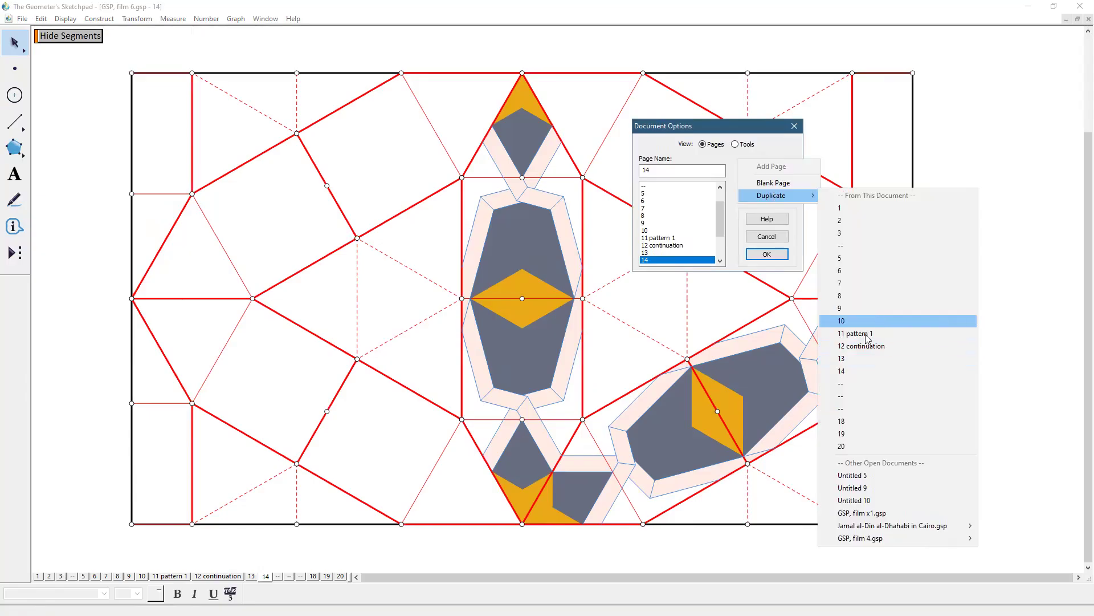
click(841, 371)
click(769, 257)
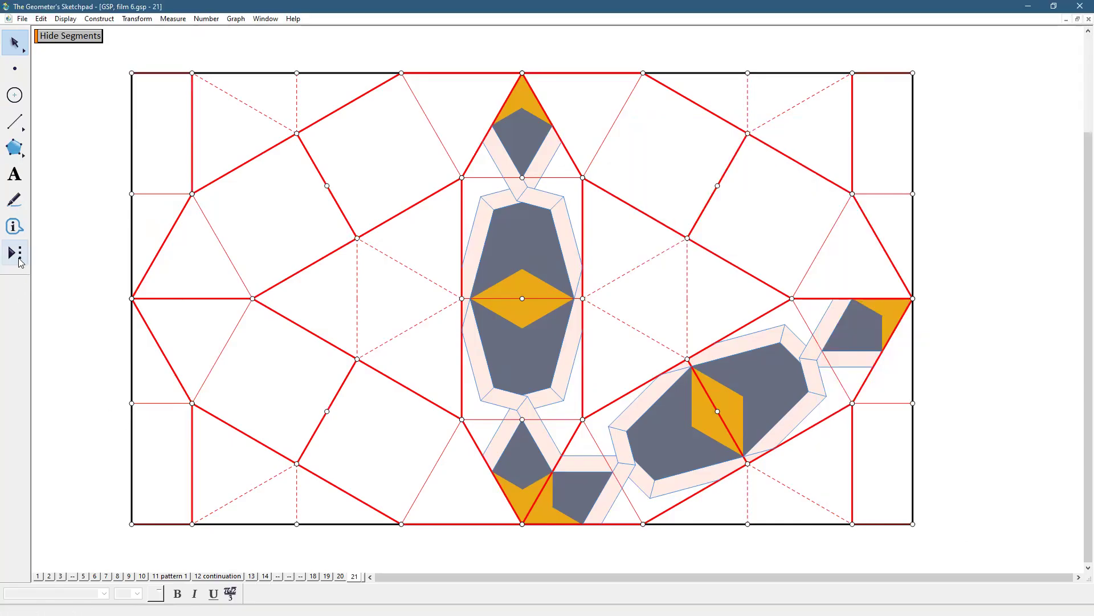
Place two temp 3 motifs back to back on the short slanted segment in the upper-left part of the tiling
click(15, 252)
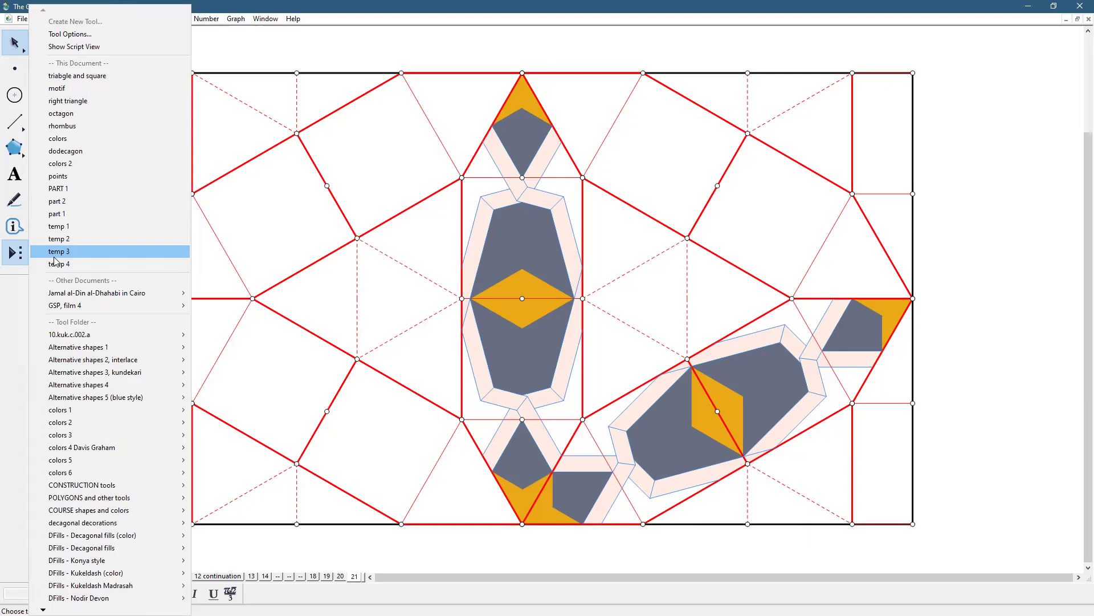
click(65, 263)
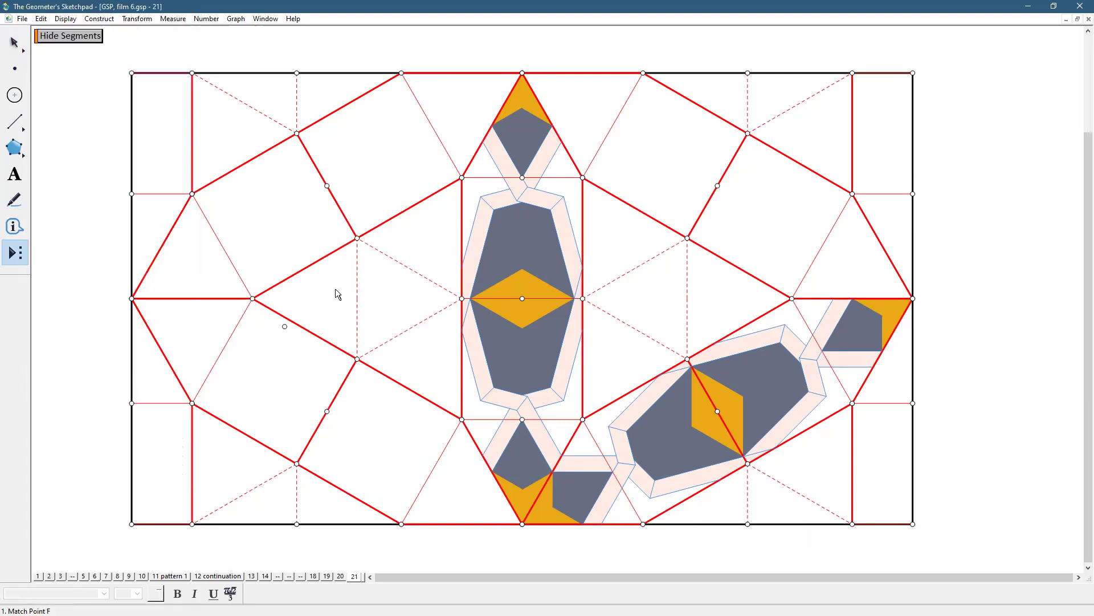
click(296, 134)
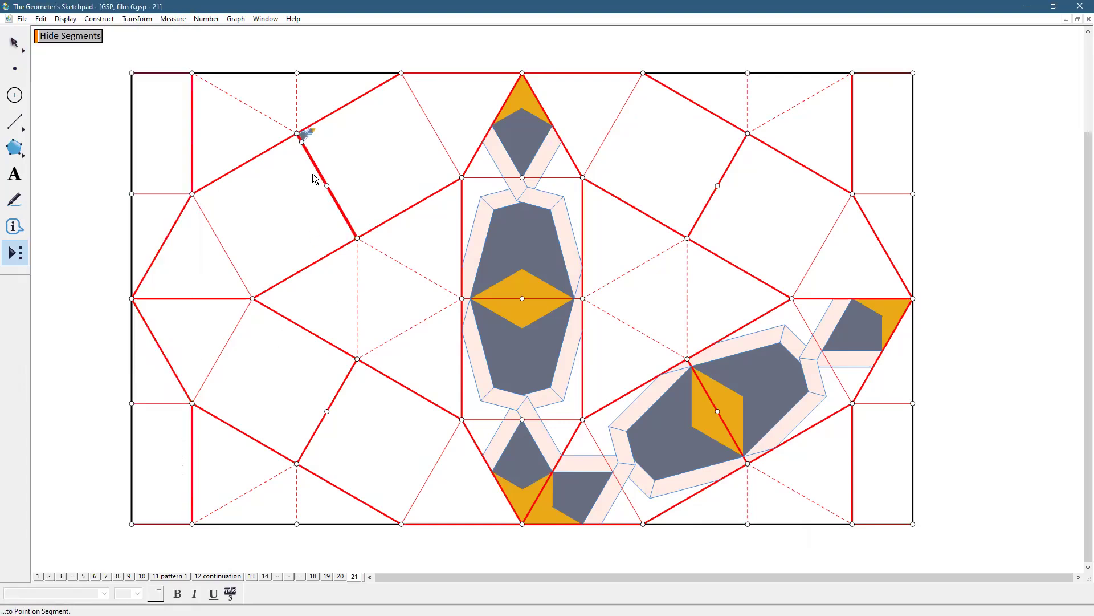
click(357, 238)
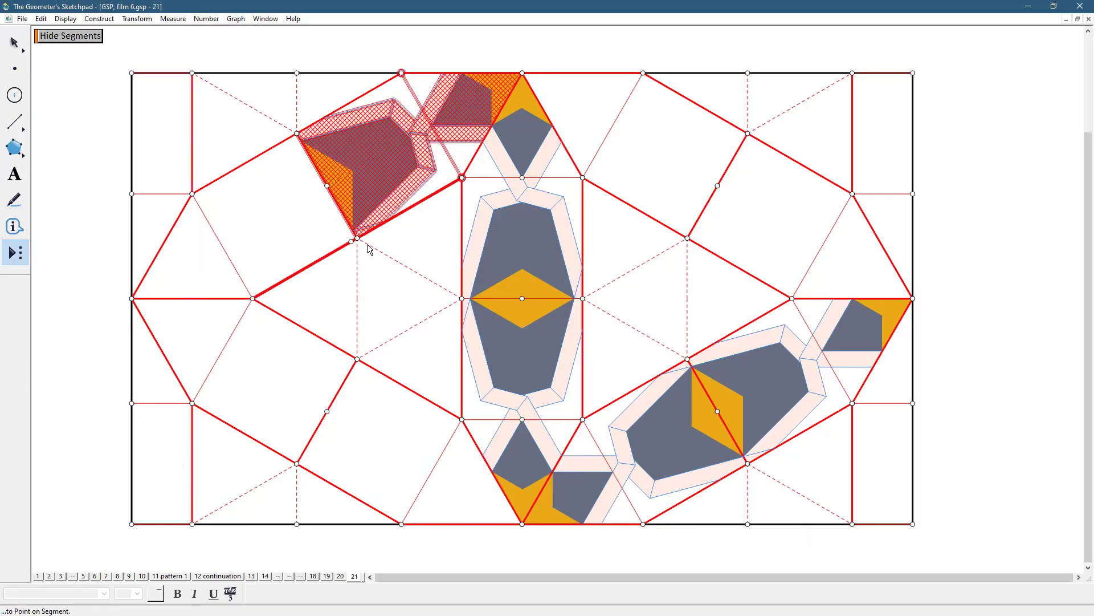
click(357, 237)
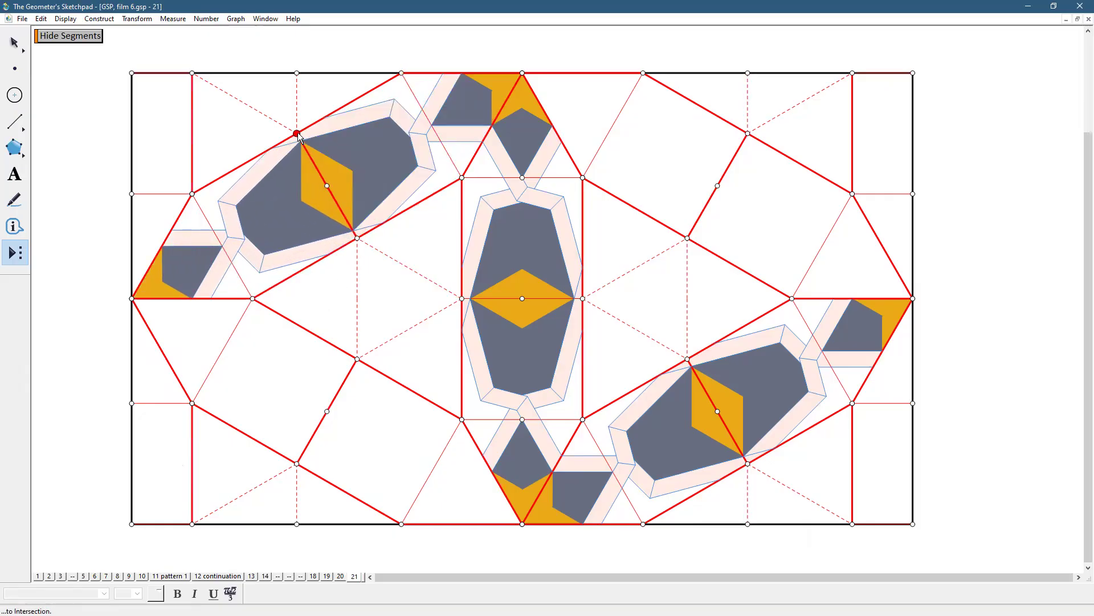
Place back-to-back pairs of temp 3 motifs on the short slanted segments in the lower-left and upper-right parts of the tiling
click(339, 372)
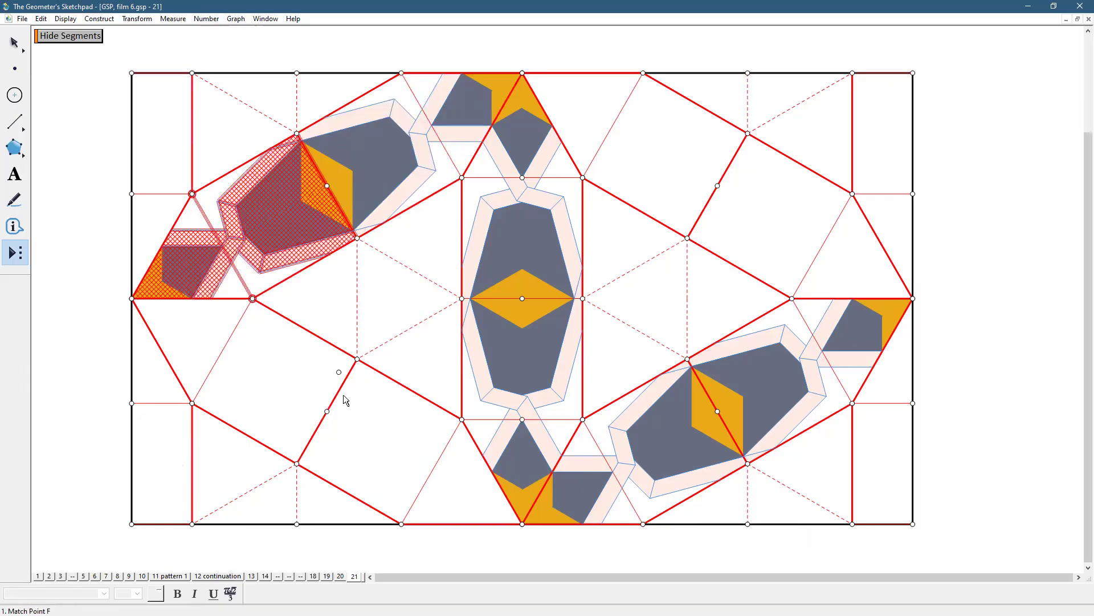
click(297, 463)
click(356, 359)
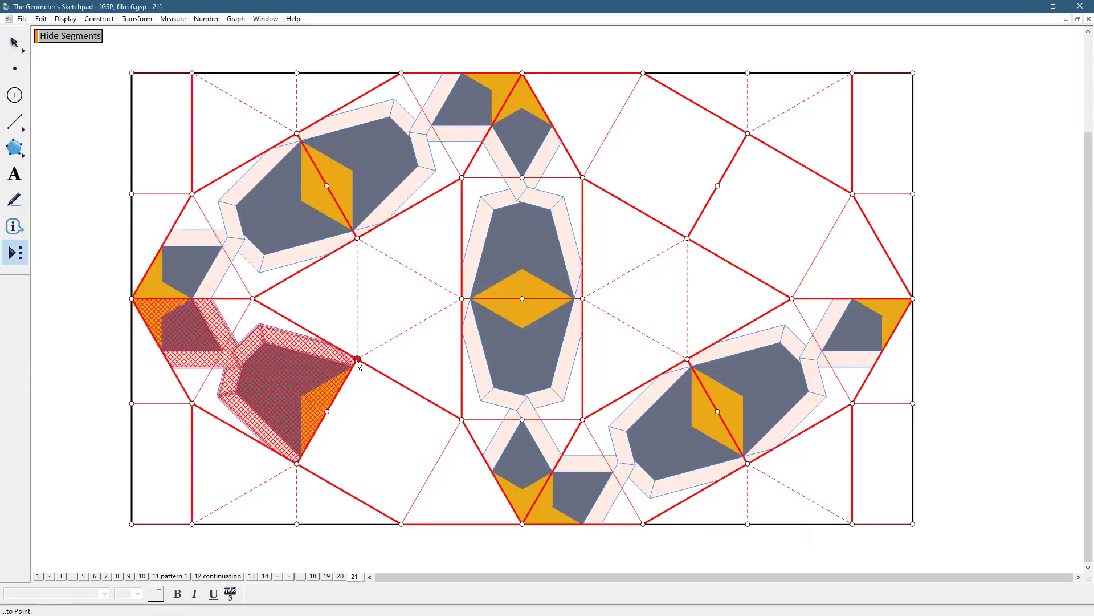
click(355, 359)
click(297, 463)
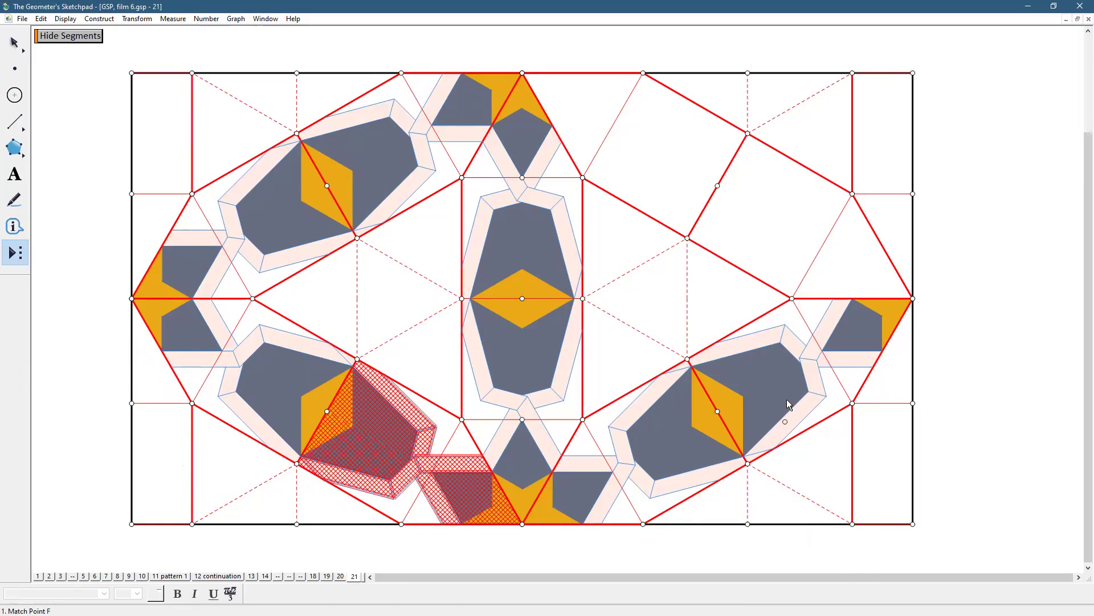
click(747, 134)
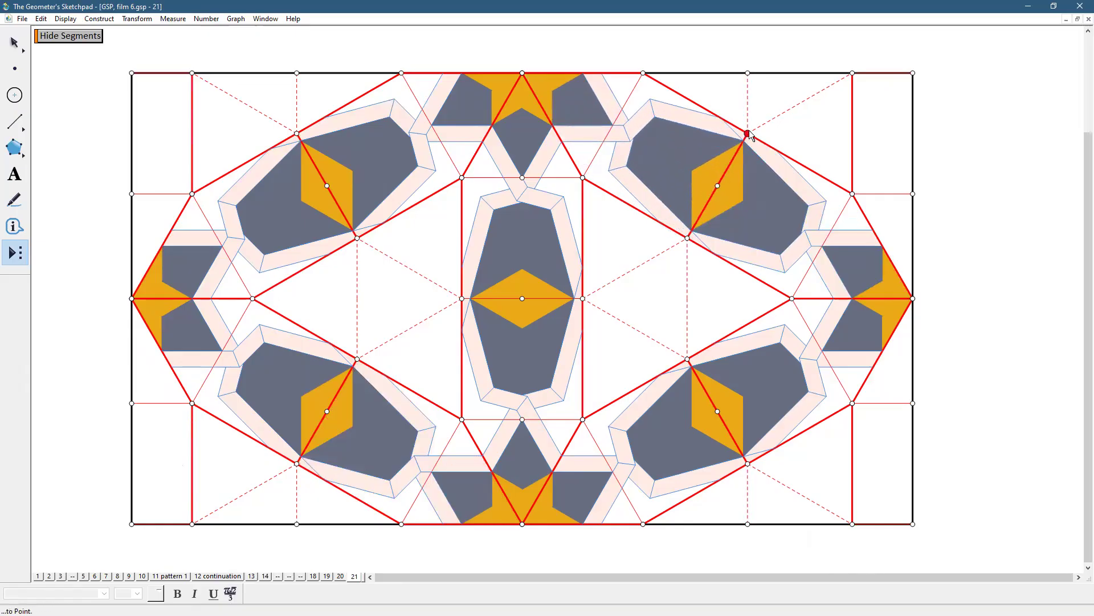
click(748, 134)
Reflect the top and bottom border points nearest the right corners across the outer rectangle's right edge
click(15, 43)
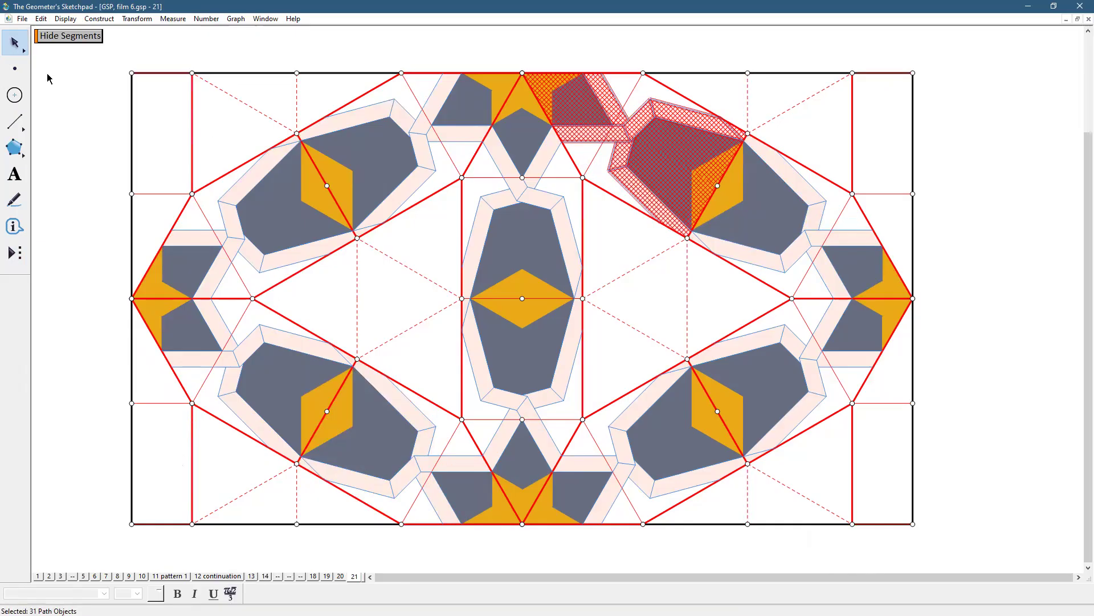
shift+click(913, 258)
shift+click(915, 259)
shift+click(854, 73)
shift+click(853, 523)
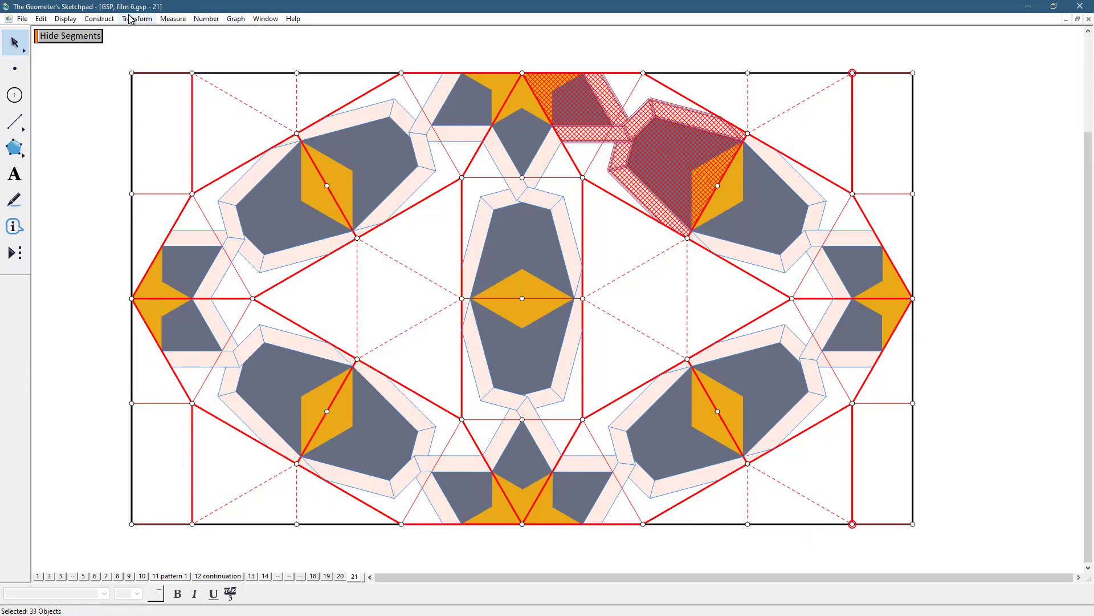
click(131, 19)
key(Return)
Place temp 3 motifs across the rectangle's right edge, one at each corner, spanning each border point and its reflected point
click(15, 252)
click(109, 358)
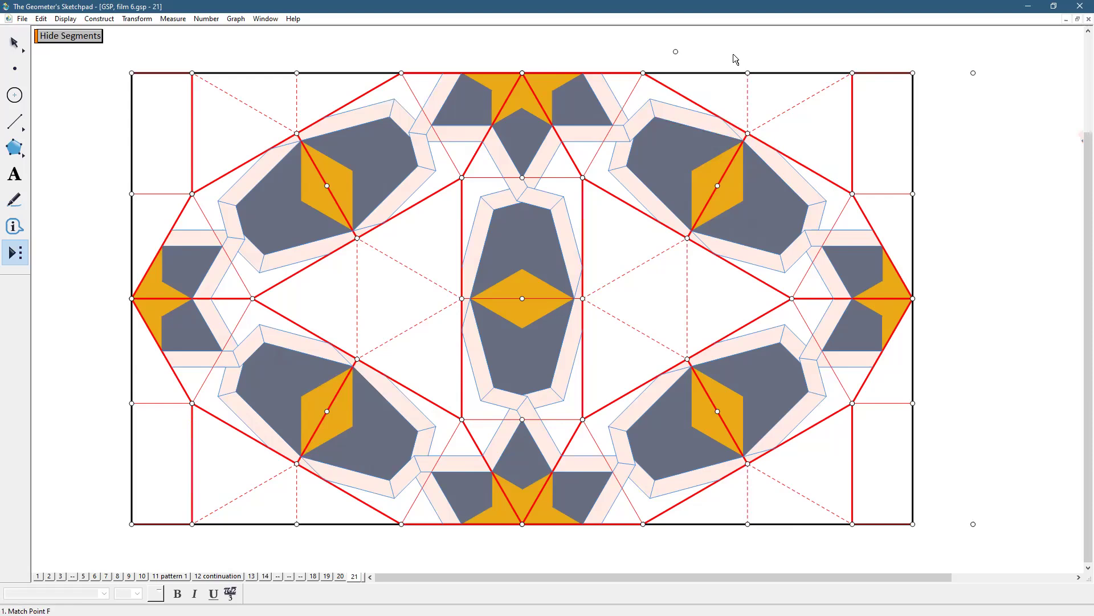
click(973, 73)
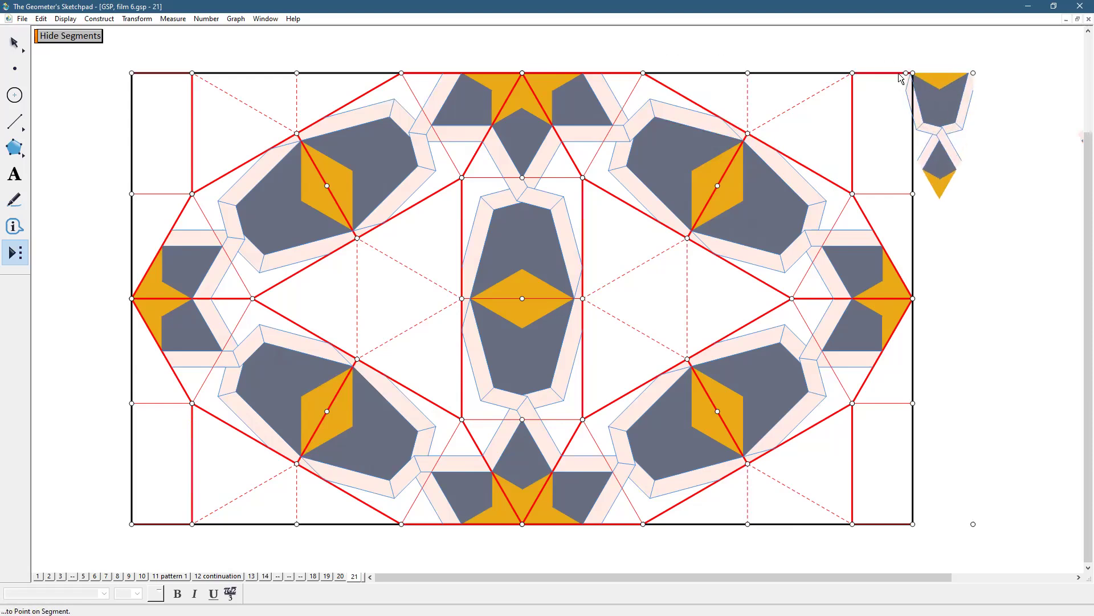
click(913, 298)
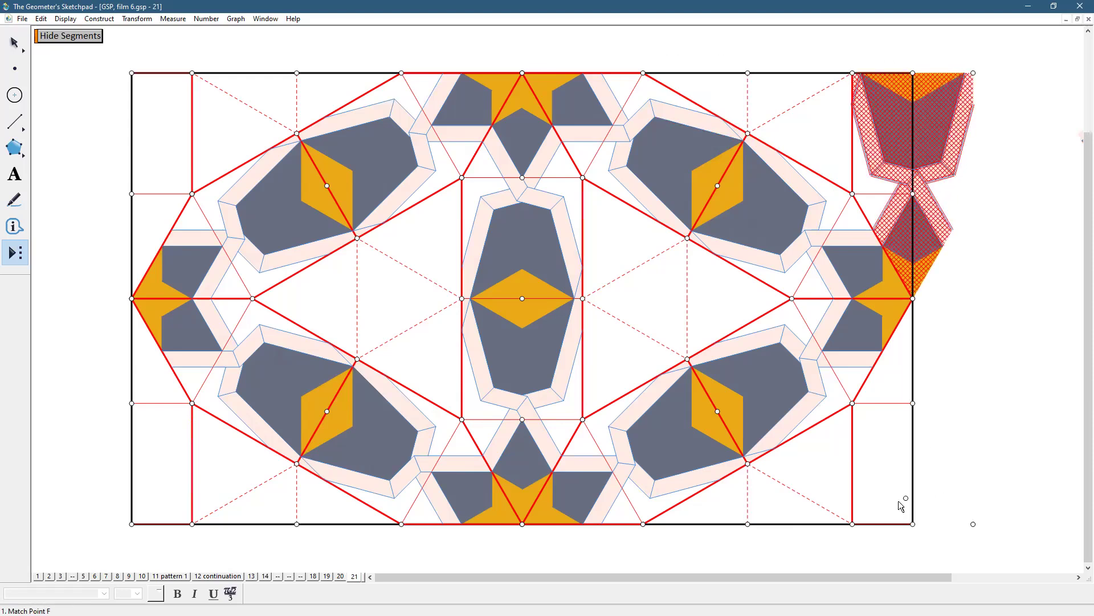
click(852, 524)
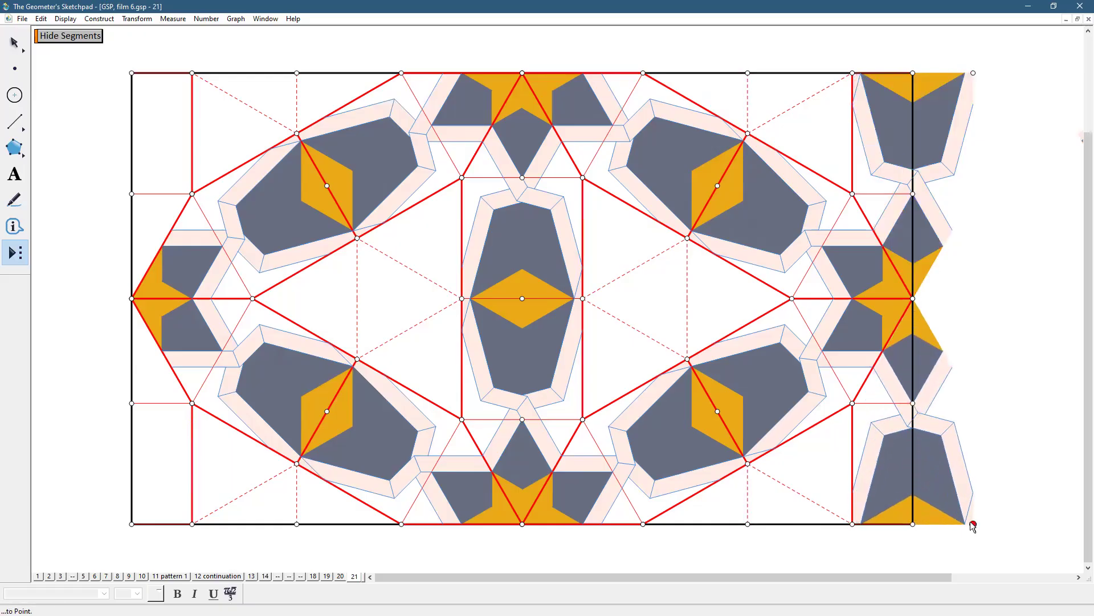
click(973, 523)
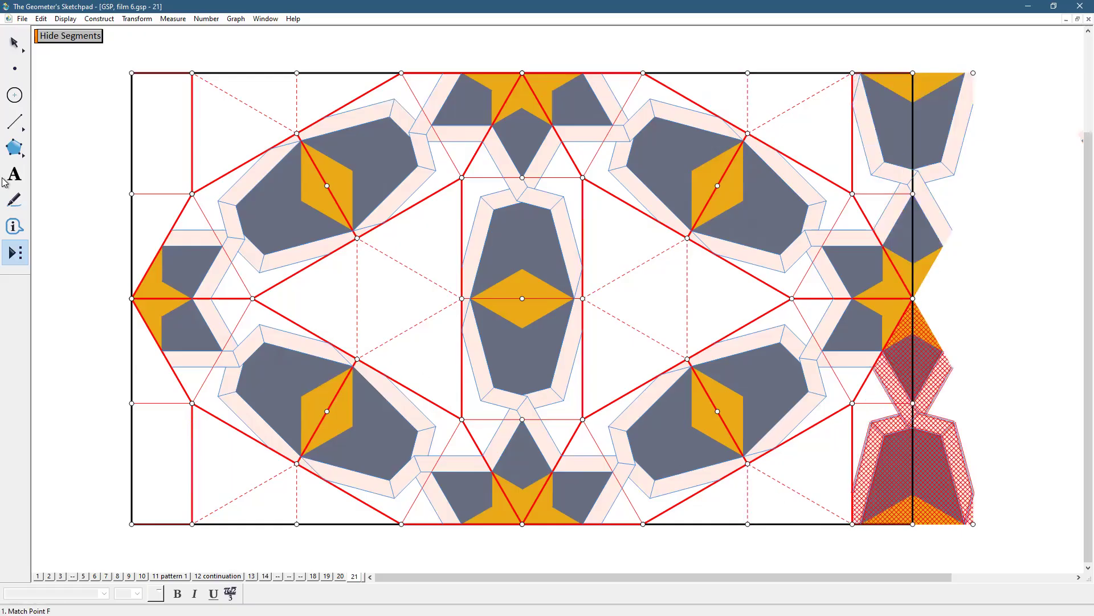
click(14, 43)
click(43, 100)
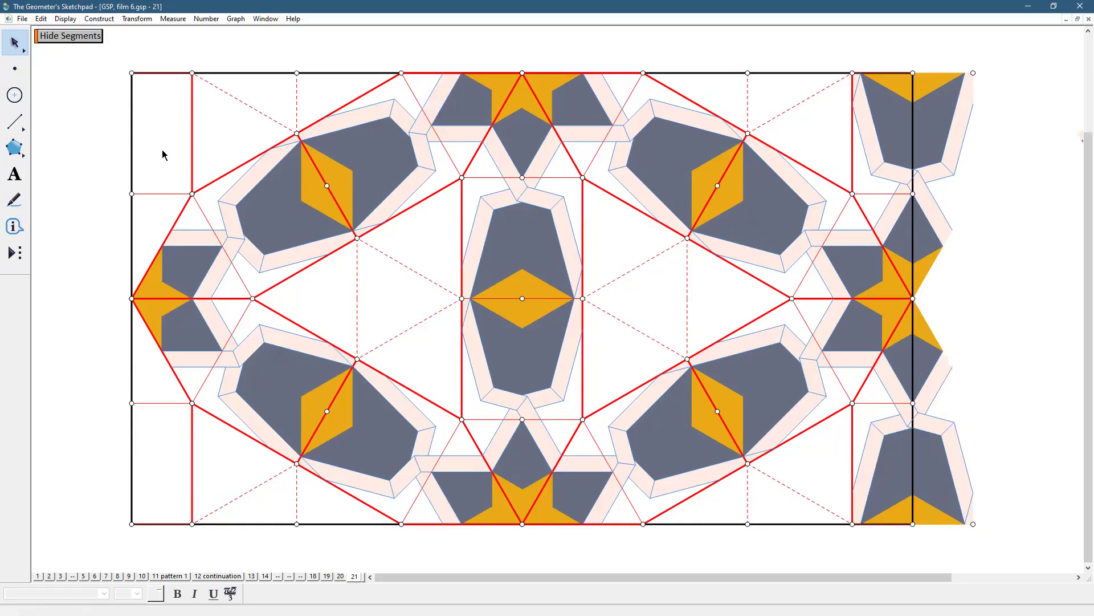
Reflect the top and bottom border points nearest the left corners across the outer rectangle's left edge
double_click(134, 152)
click(192, 73)
click(192, 523)
click(137, 18)
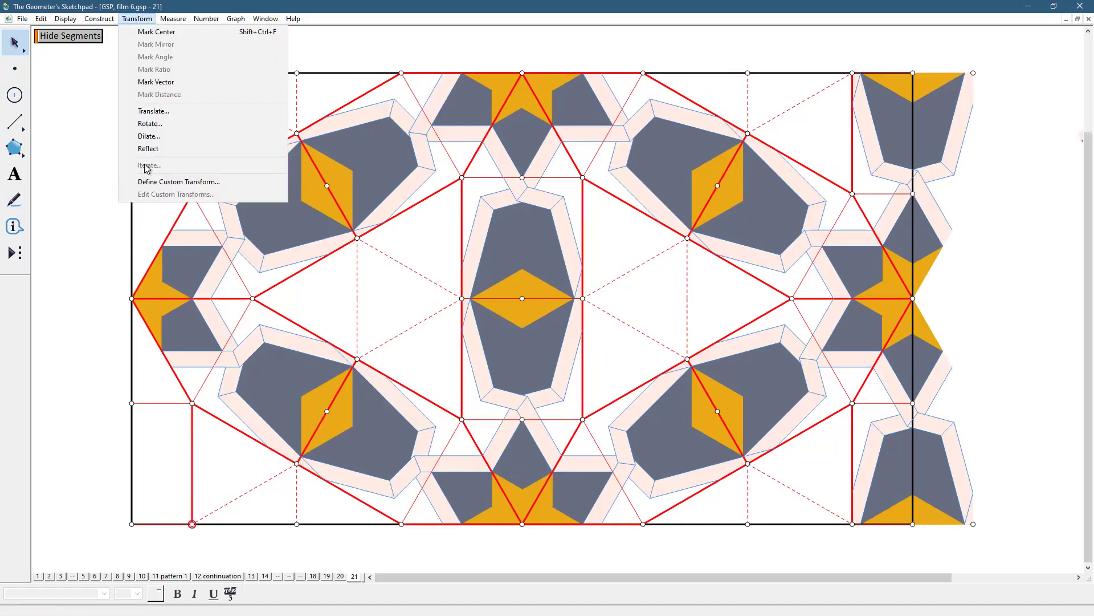
click(150, 150)
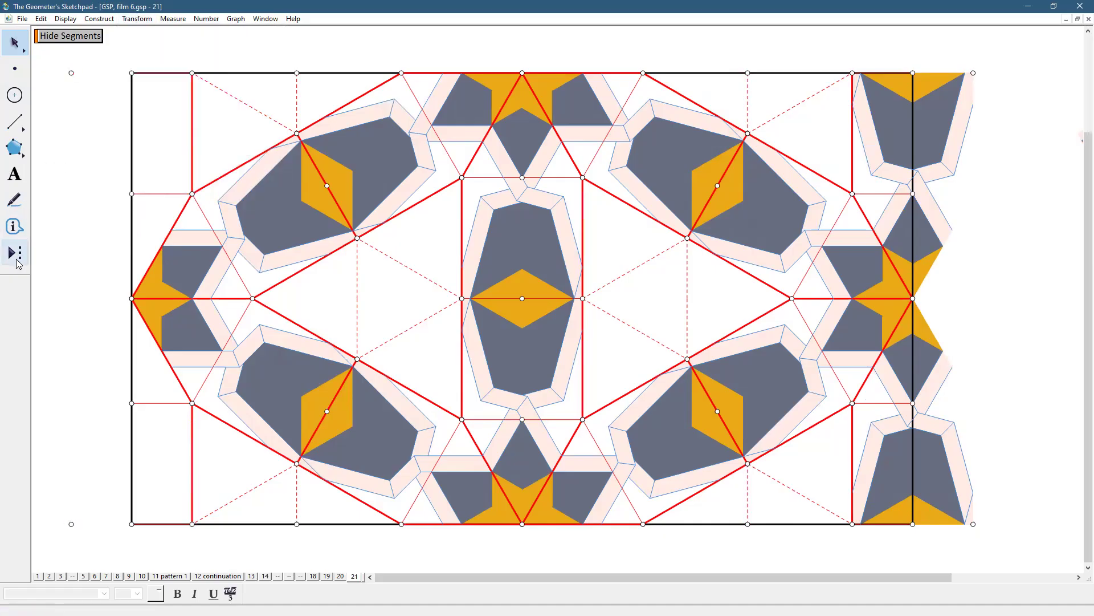
Place temp 3 motifs across the rectangle's left edge, one at each corner, spanning each border point and its reflected point
click(15, 253)
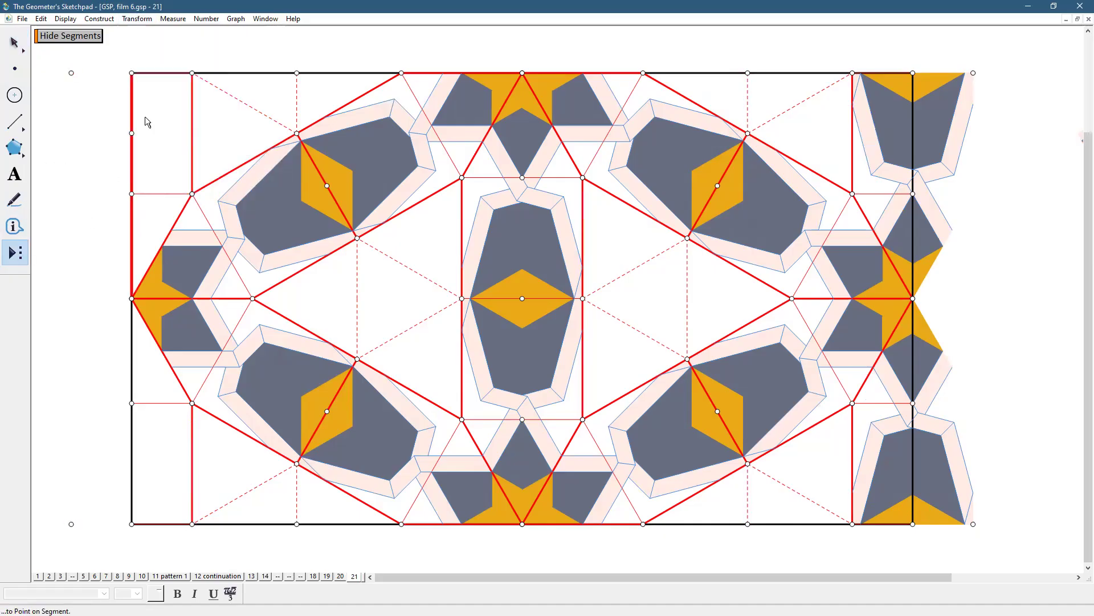
click(192, 73)
click(72, 73)
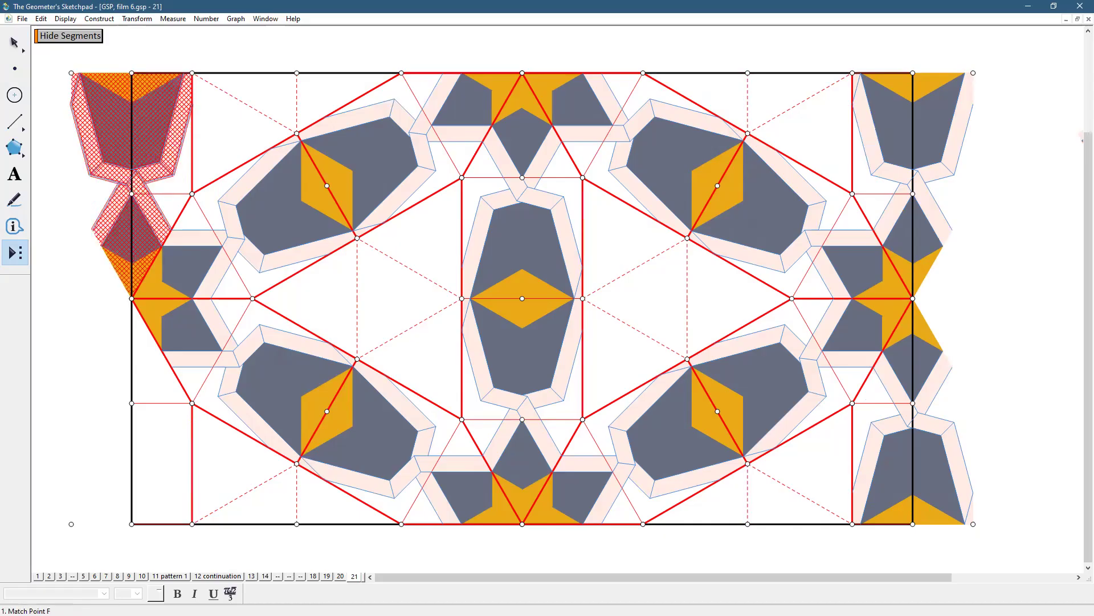
click(72, 524)
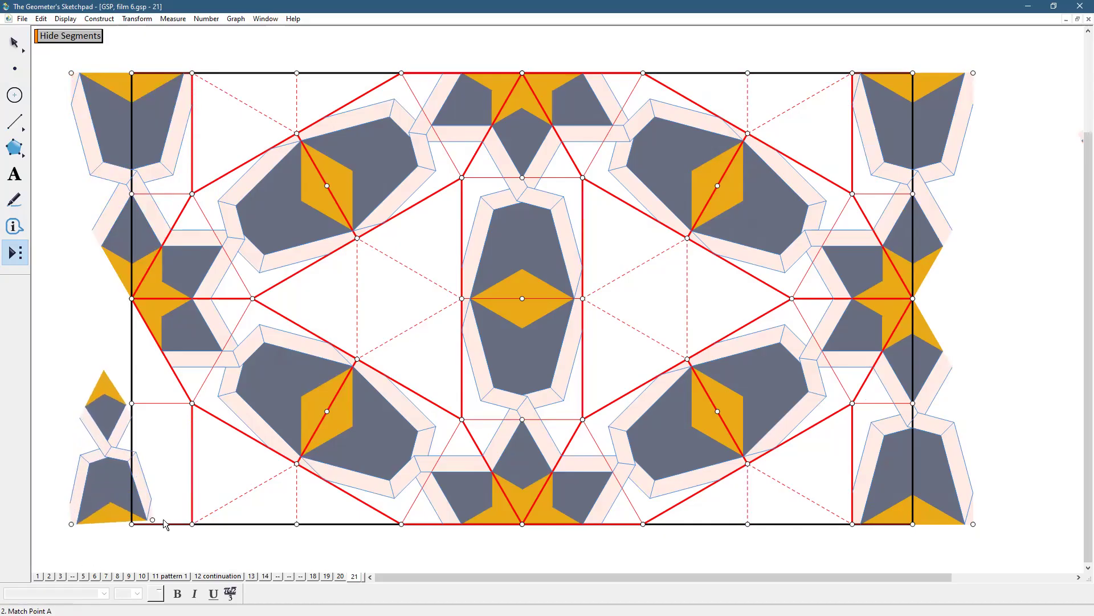
click(190, 527)
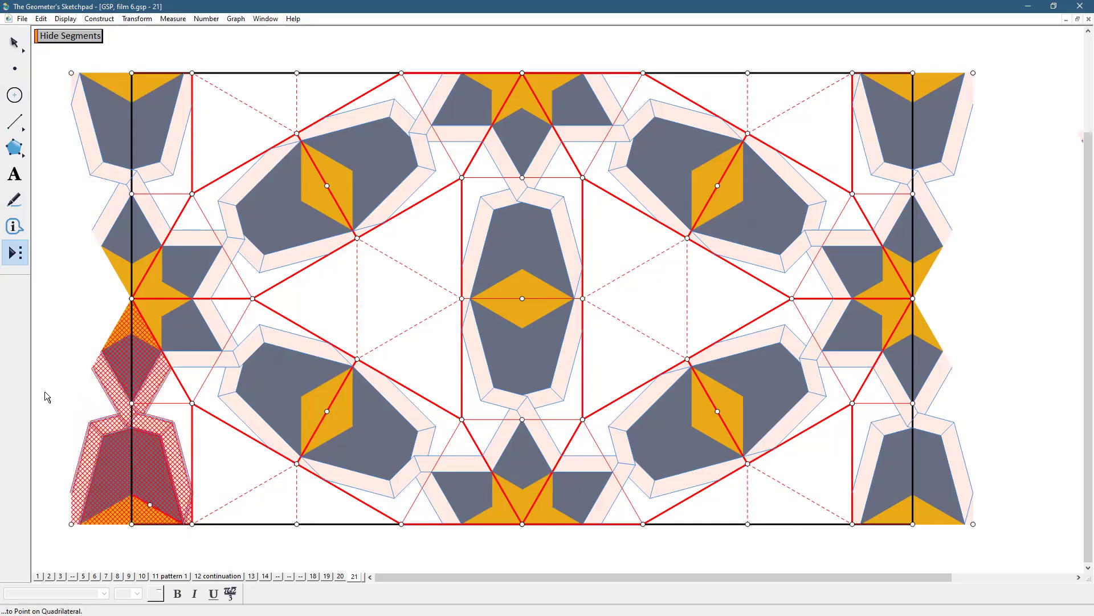
Try a temp 4 motif in the triangular cell left of the central motif, and undo its placement
click(12, 42)
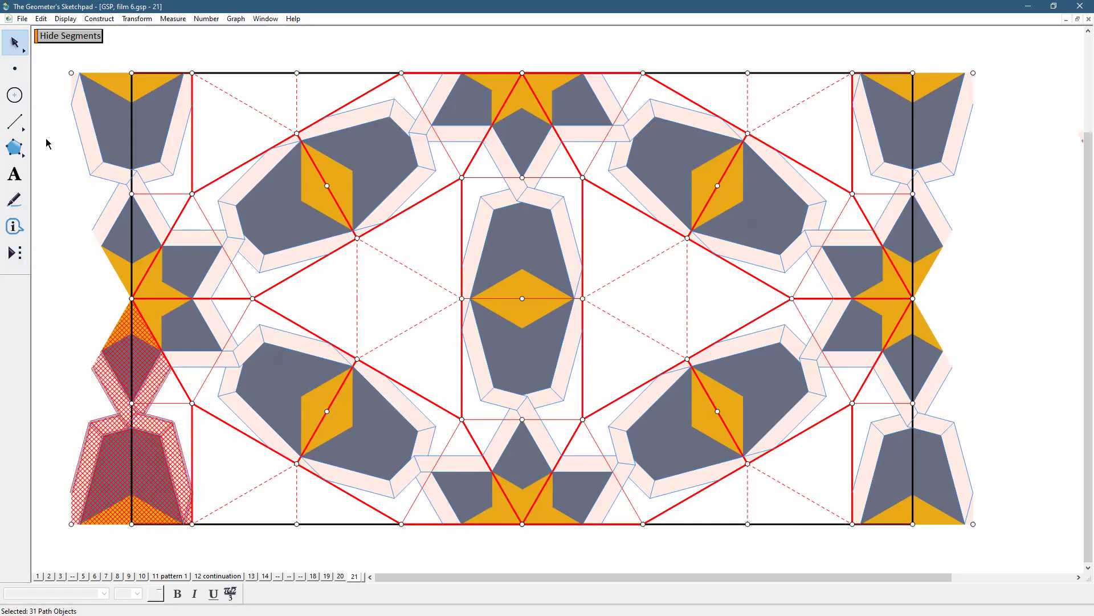
click(68, 196)
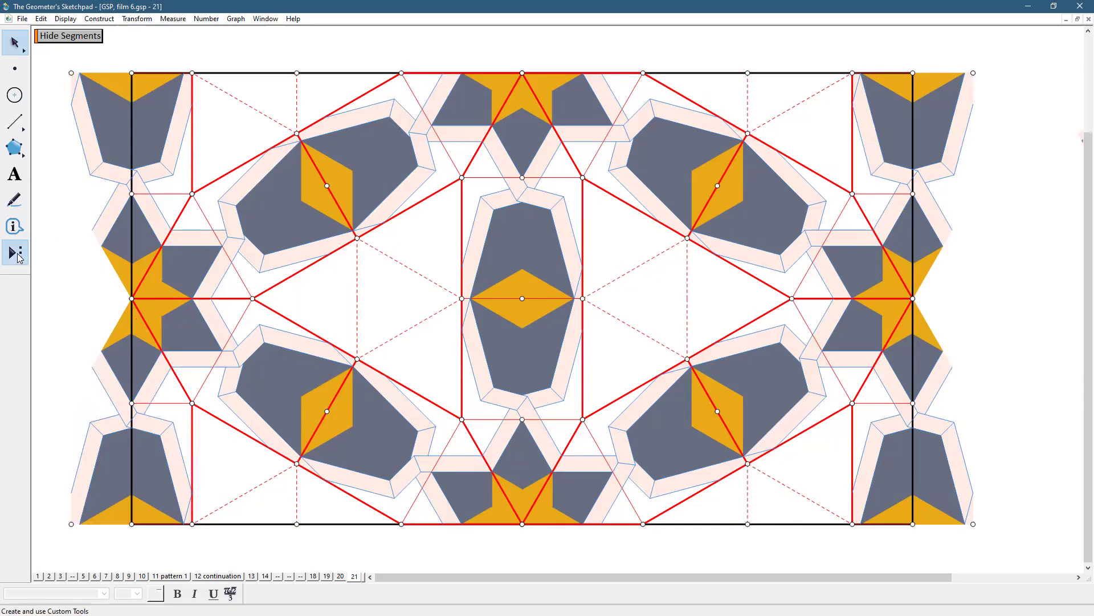
click(19, 257)
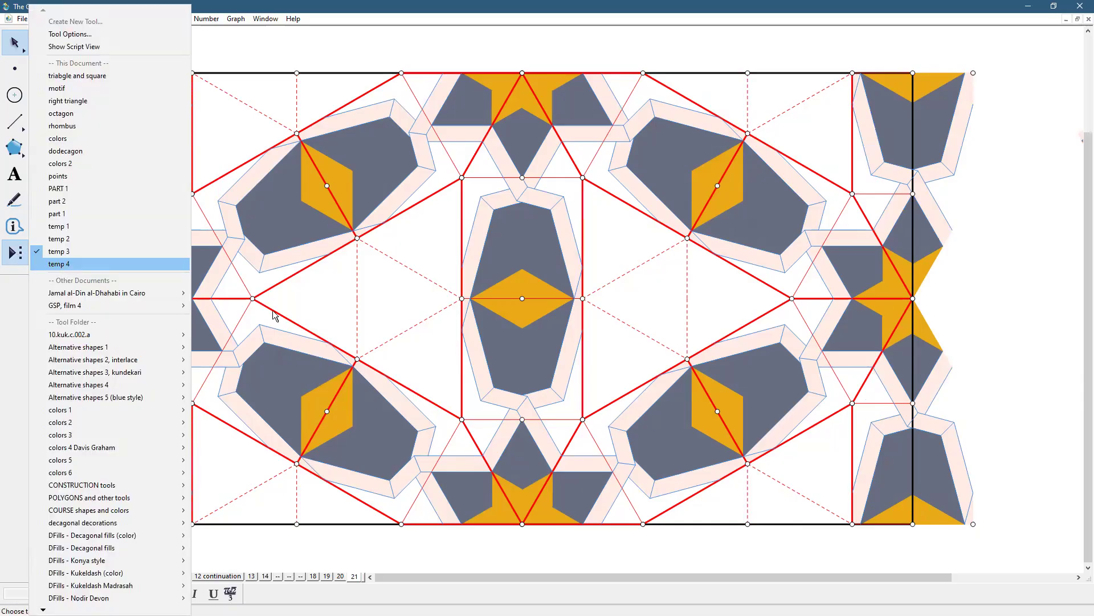
click(253, 299)
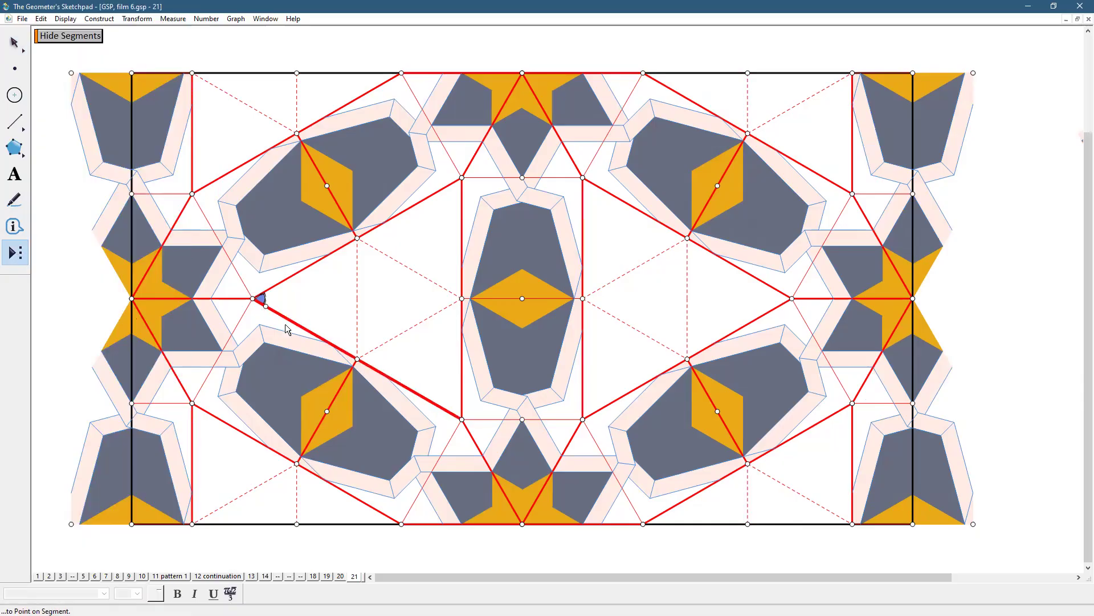
click(462, 419)
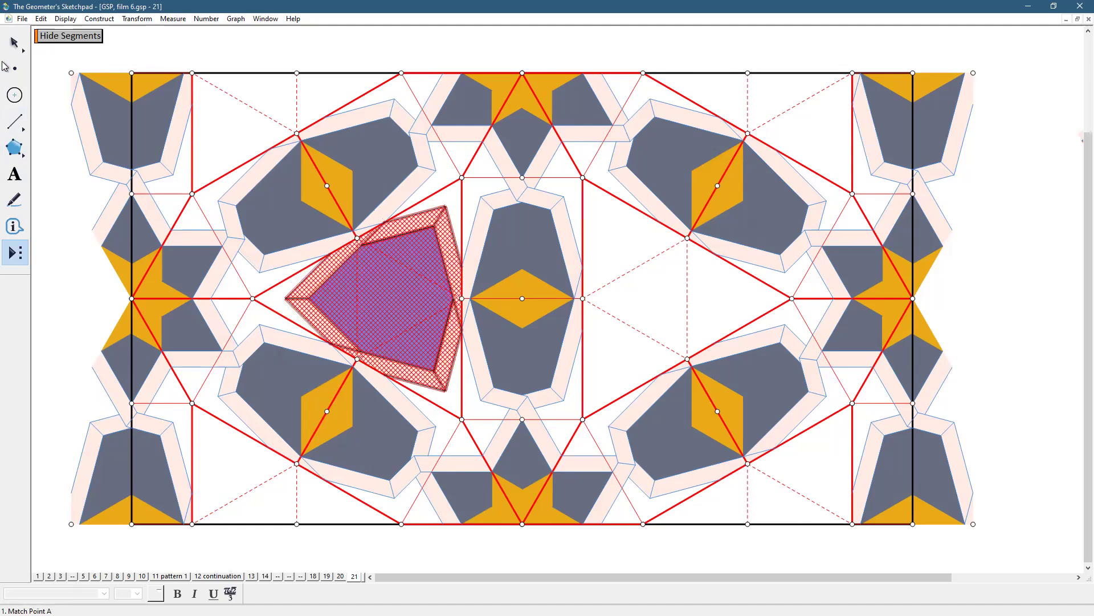
click(15, 42)
click(58, 171)
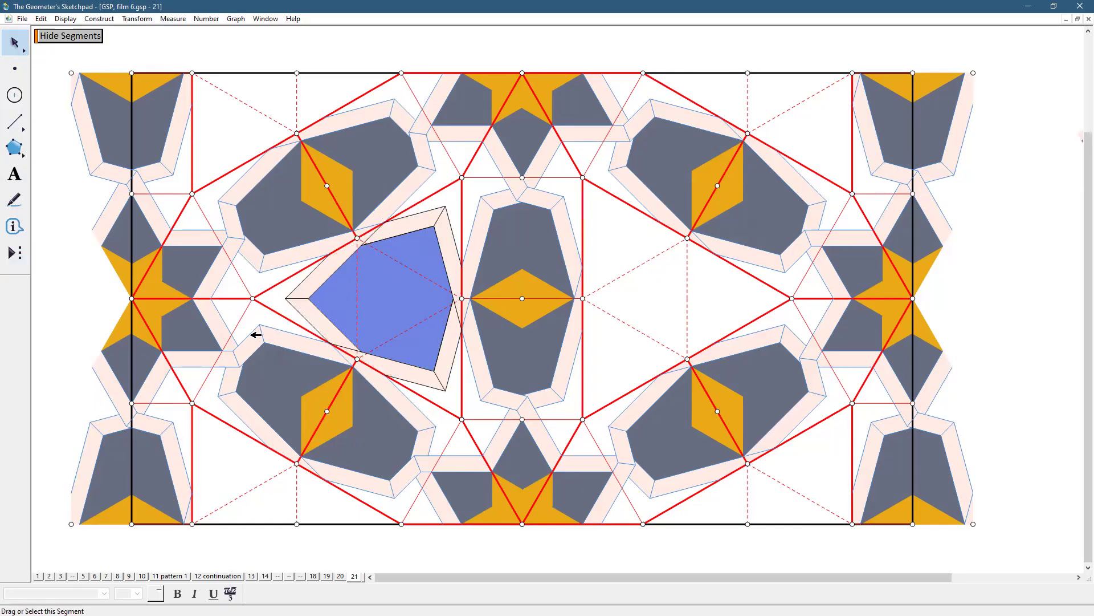
click(462, 315)
key(ctrl+z)
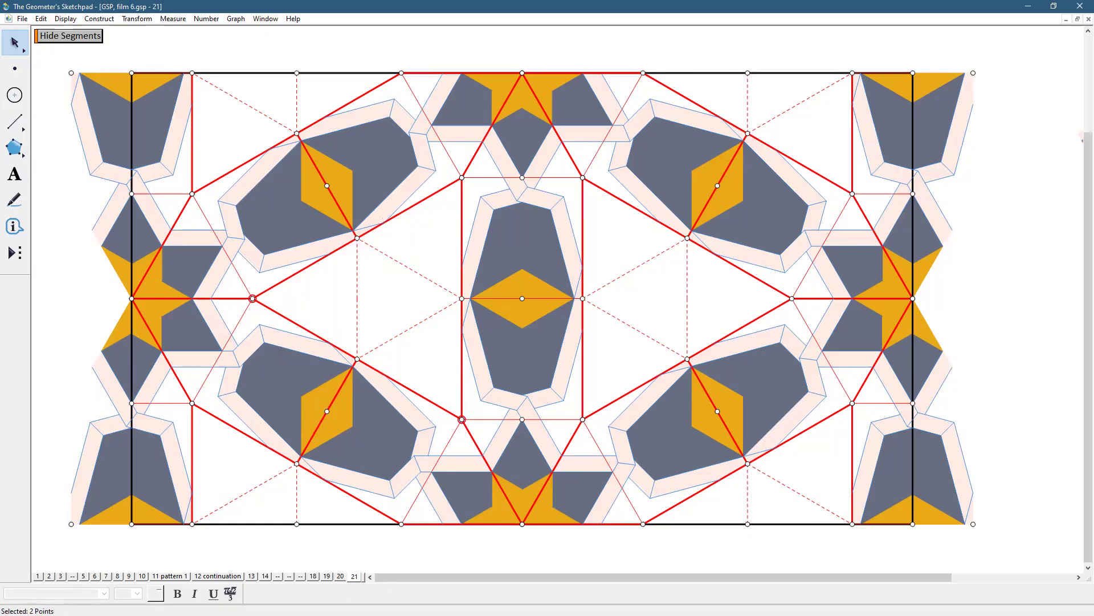
On page 20, undo the edits back to the motif's visible construction points and delete the short crossing segment at its upper-left strap overlap
click(341, 577)
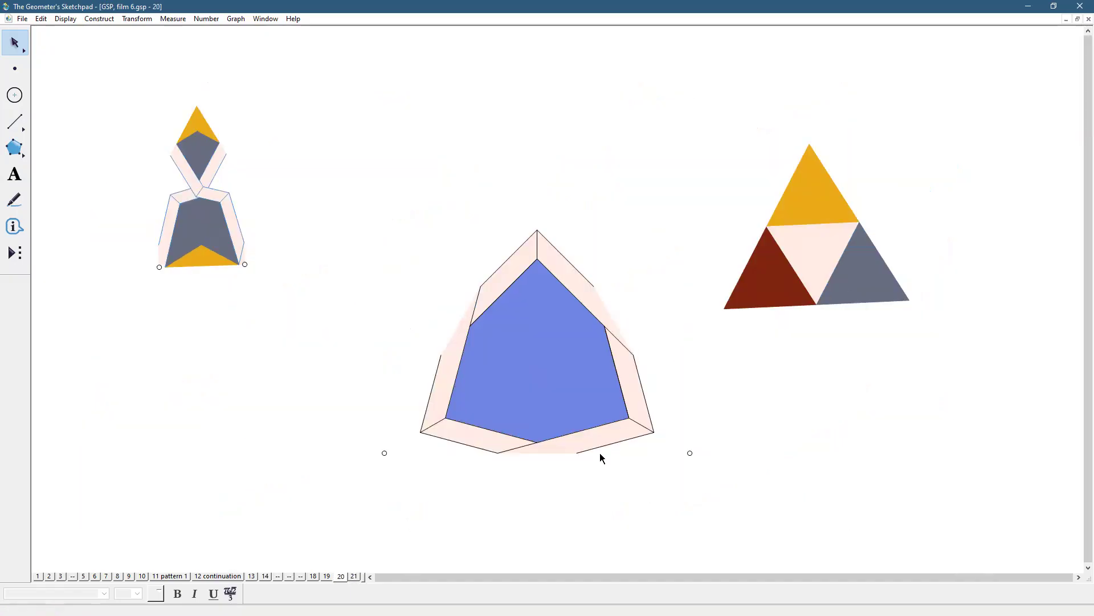
key(ctrl+z)
key(ctrl+z)
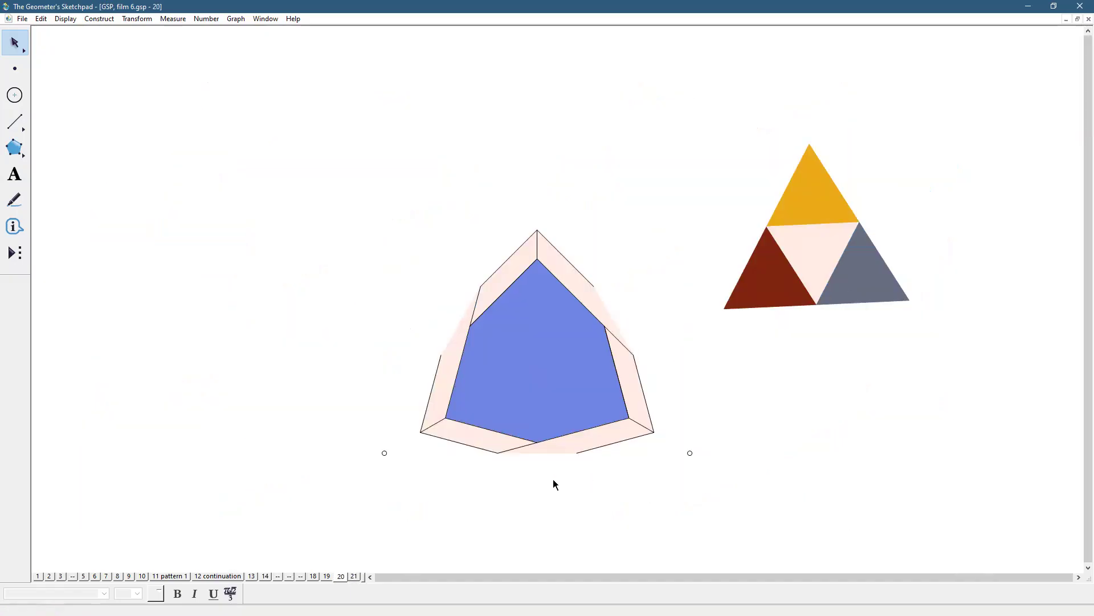
click(700, 446)
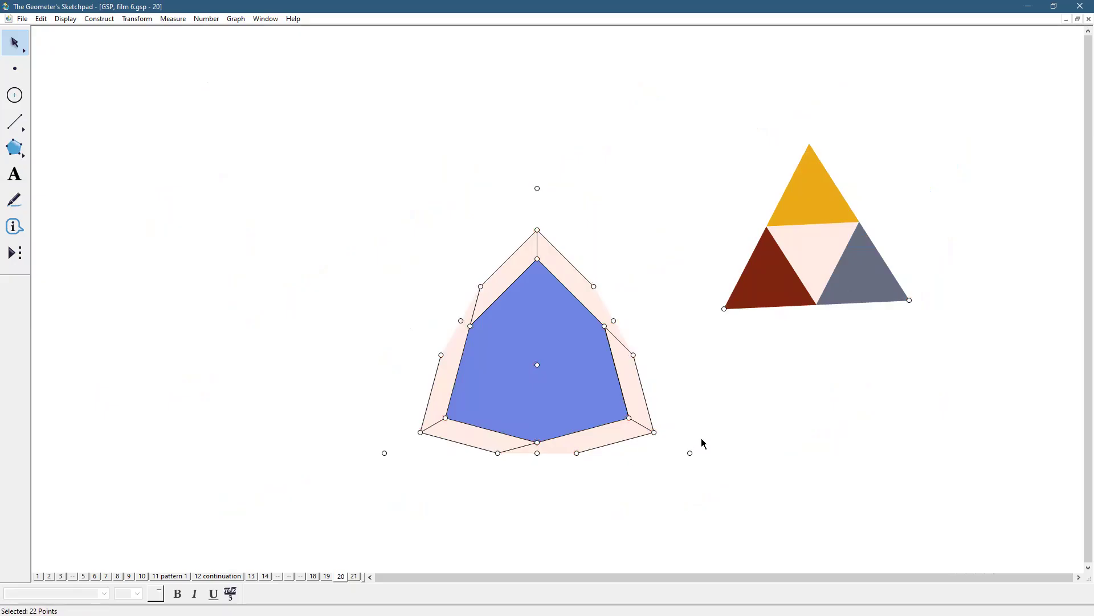
click(479, 301)
key(Delete)
Draw short segments in the opposite crossing direction at the motif's three strap overlaps, joining strap corners to the blue polygon's nearest vertices
click(15, 123)
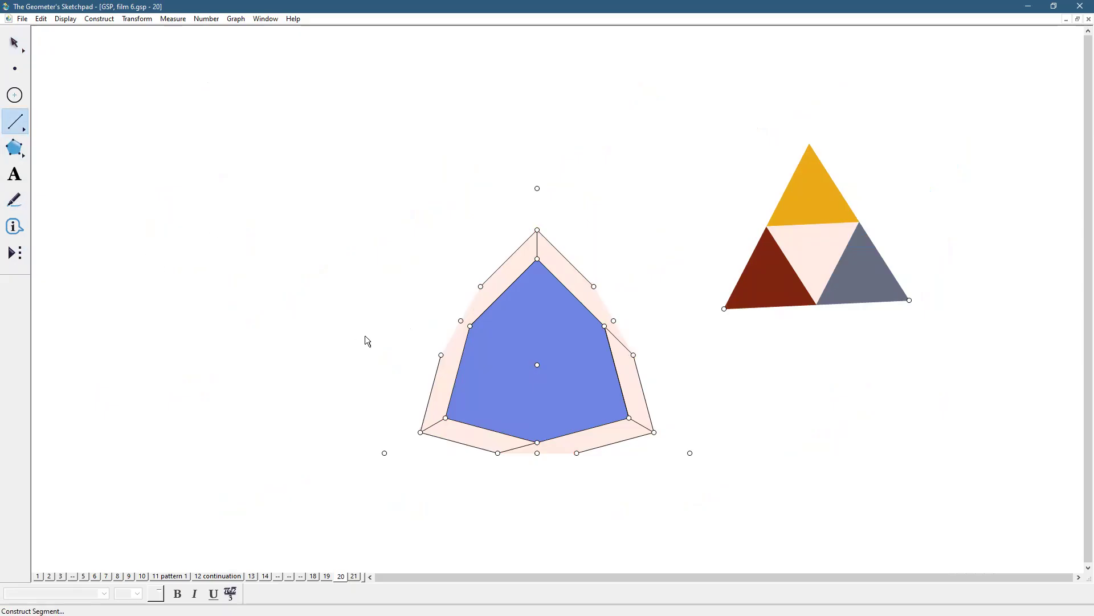
click(442, 355)
click(577, 453)
click(604, 325)
click(594, 286)
Hide the old crossing segments at the motif's upper-right and bottom strap overlaps
click(18, 38)
click(643, 321)
click(622, 338)
key(ctrl+h)
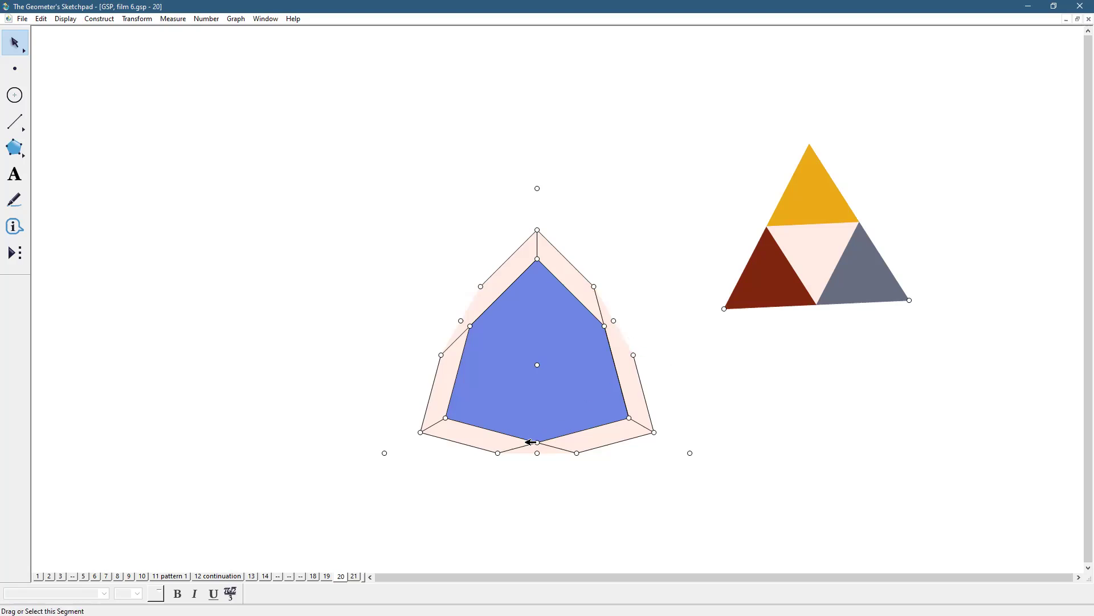
key(ctrl+h)
Hide all points on the page except the two base points of the triangular motif
click(15, 69)
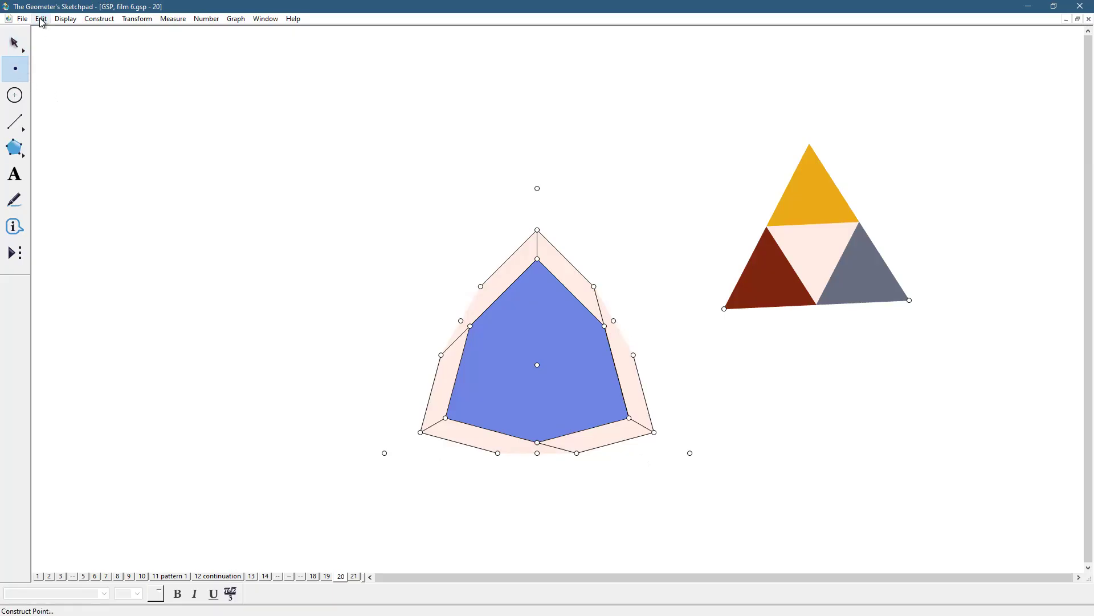
key(alt+e)
click(72, 127)
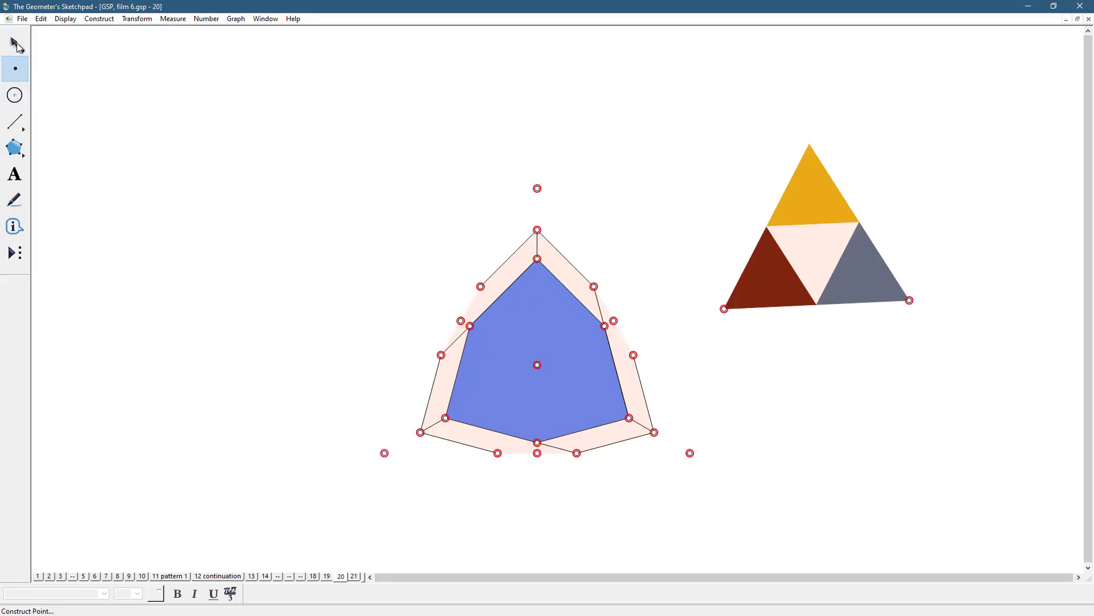
shift+click(385, 454)
shift+click(690, 453)
click(64, 19)
click(96, 86)
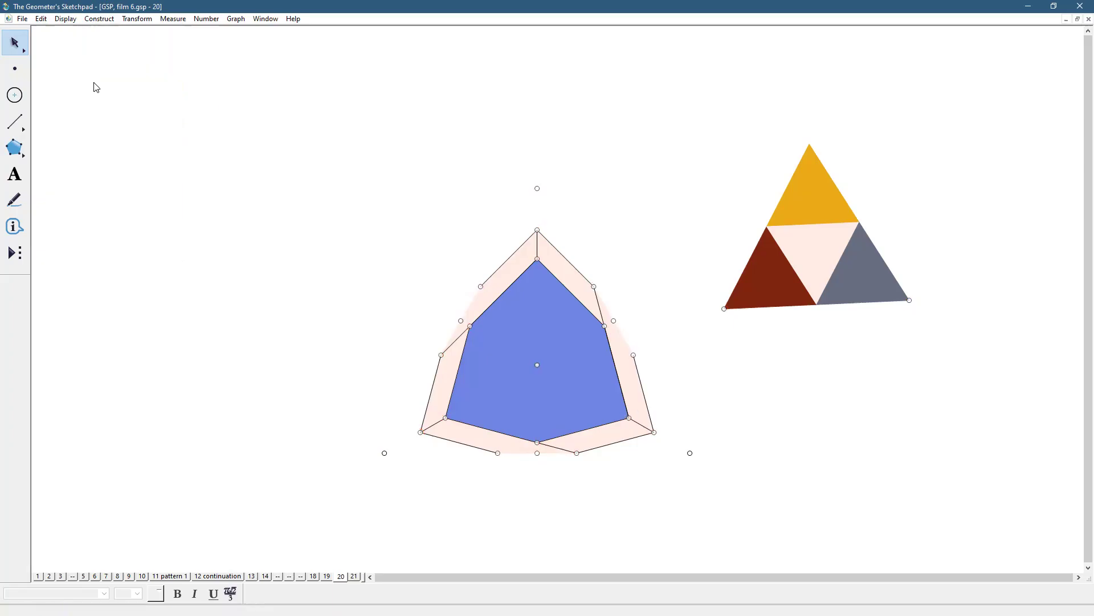
Create a custom tool named temp 5 from the two base points and the revised triangular motif
click(385, 452)
click(690, 453)
drag(336, 176, 697, 537)
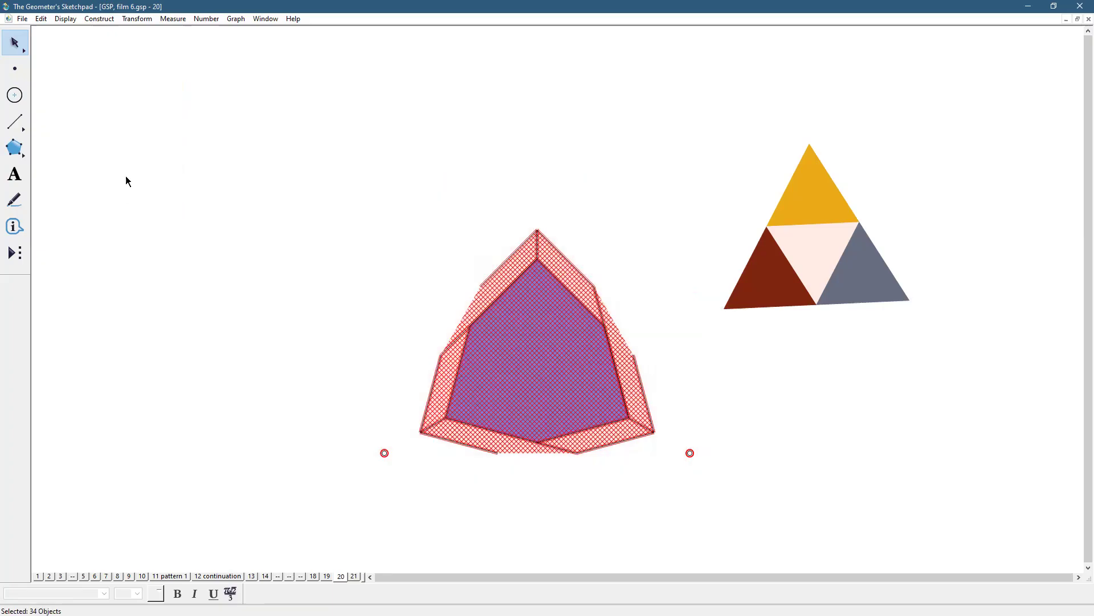
click(15, 253)
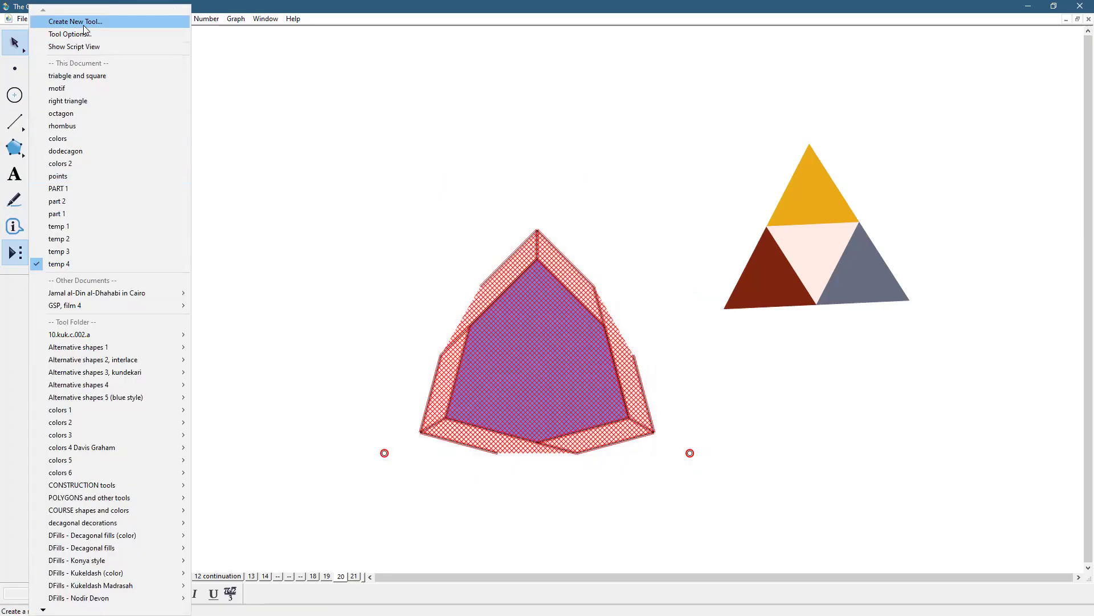
text(temp 5)
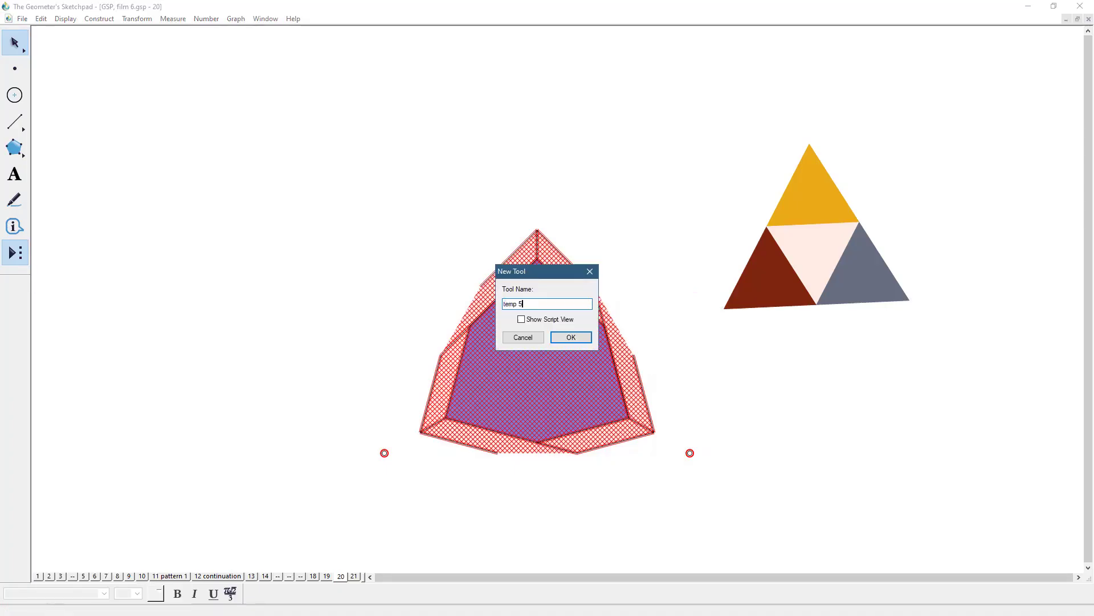
key(Return)
click(236, 195)
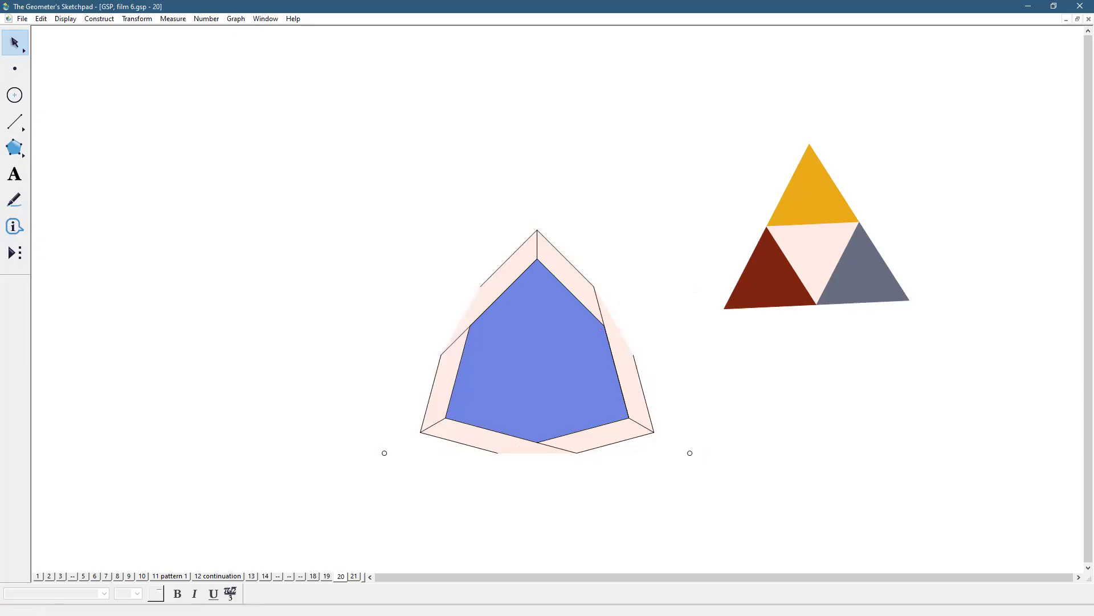
On page 21, place temp 5 motifs in the two triangular cells beside the central motif and the cell on the upper-left border
click(354, 576)
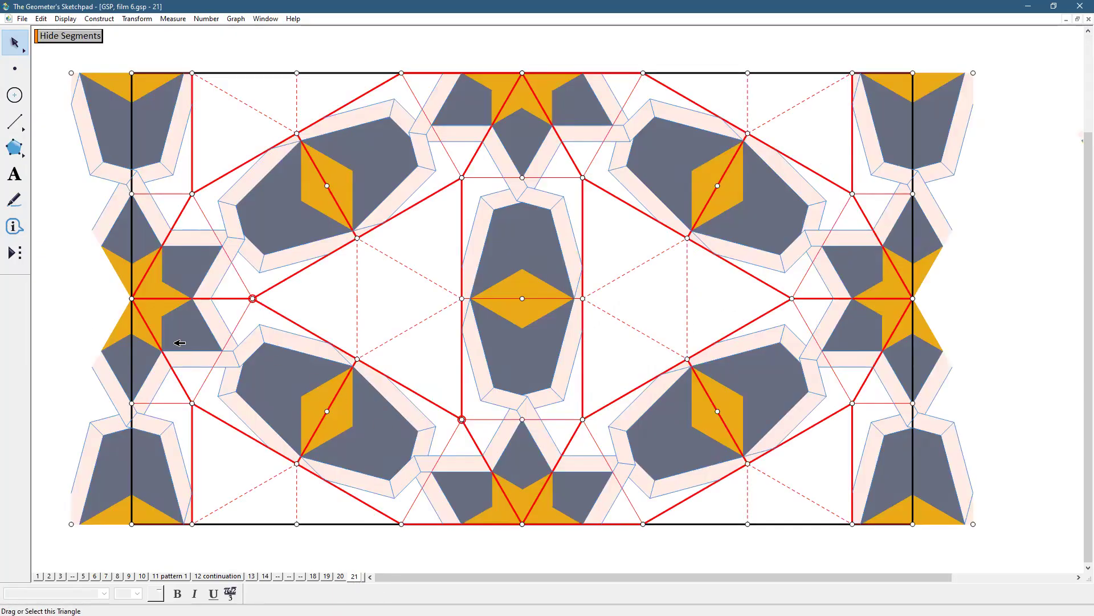
click(12, 246)
click(252, 298)
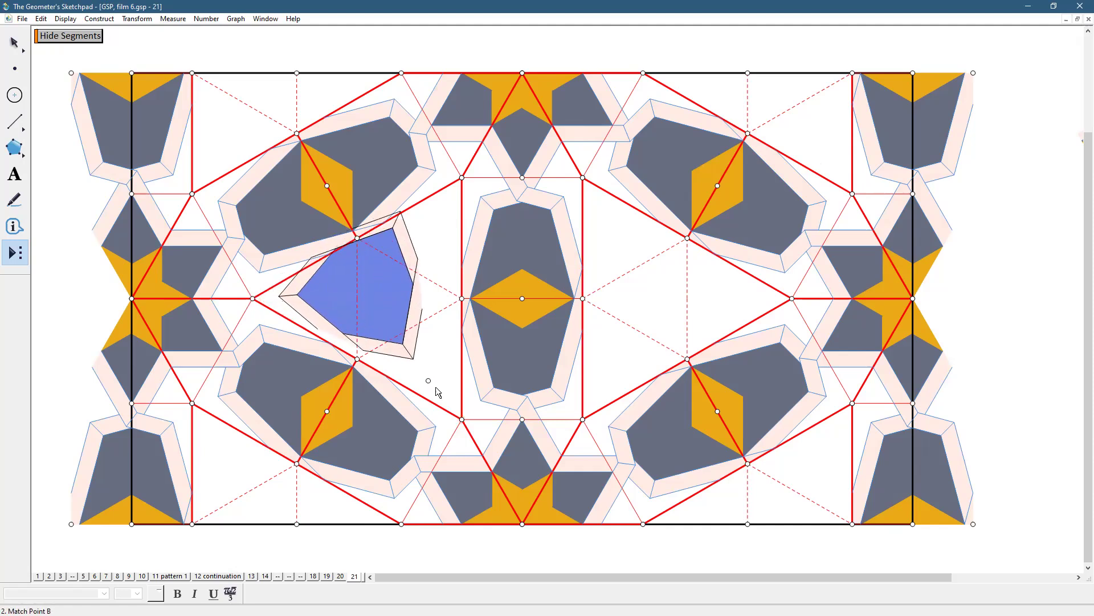
click(460, 421)
click(192, 194)
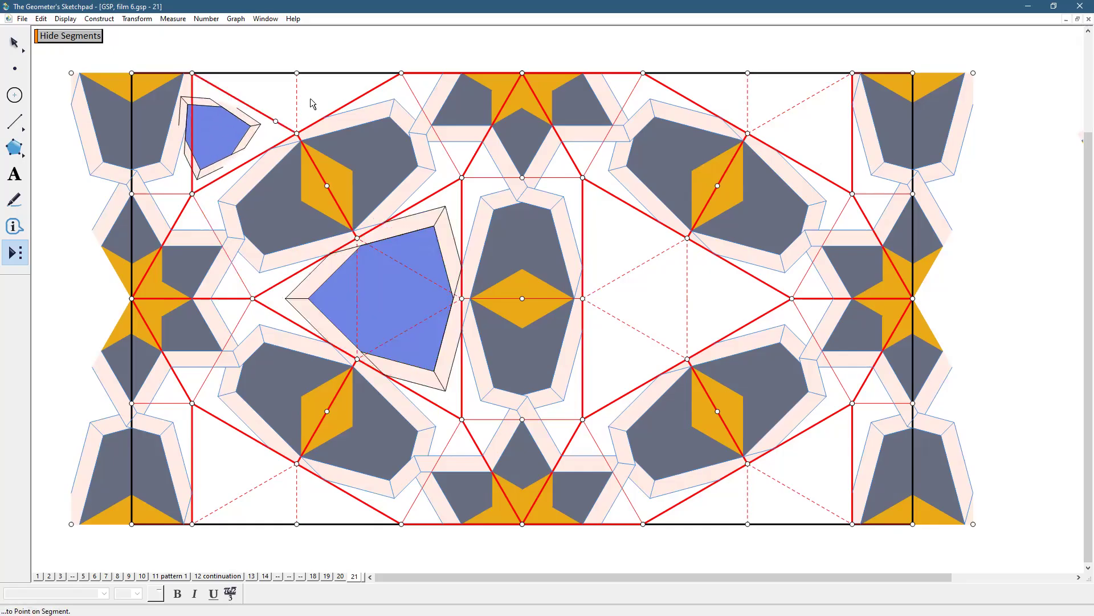
click(401, 73)
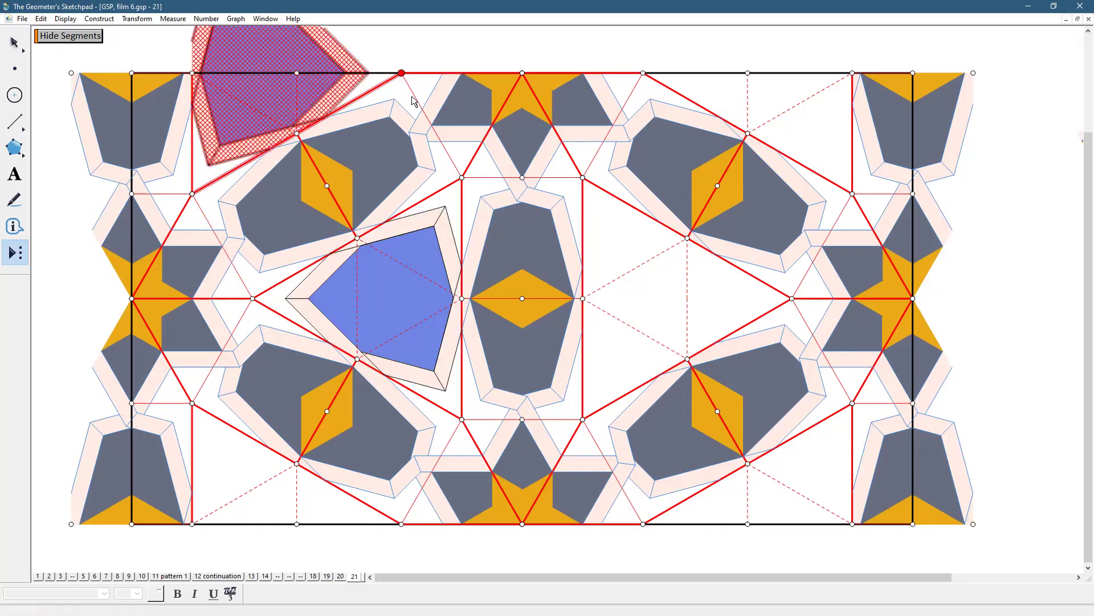
click(583, 177)
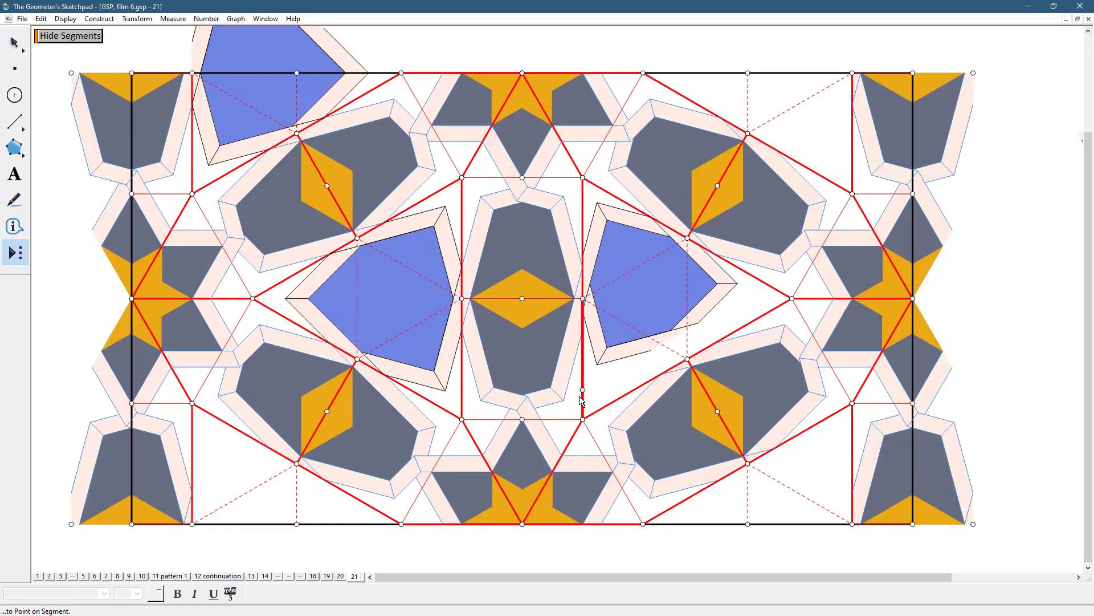
click(583, 419)
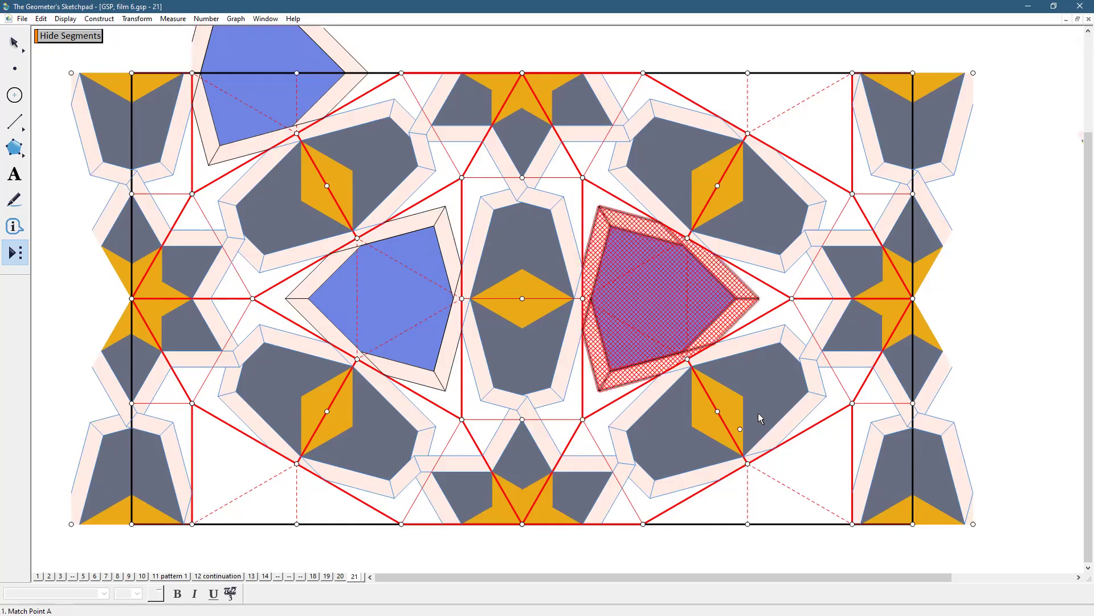
Place temp 5 motifs in the triangular cells on the lower-right, lower-left and upper-right borders
click(853, 403)
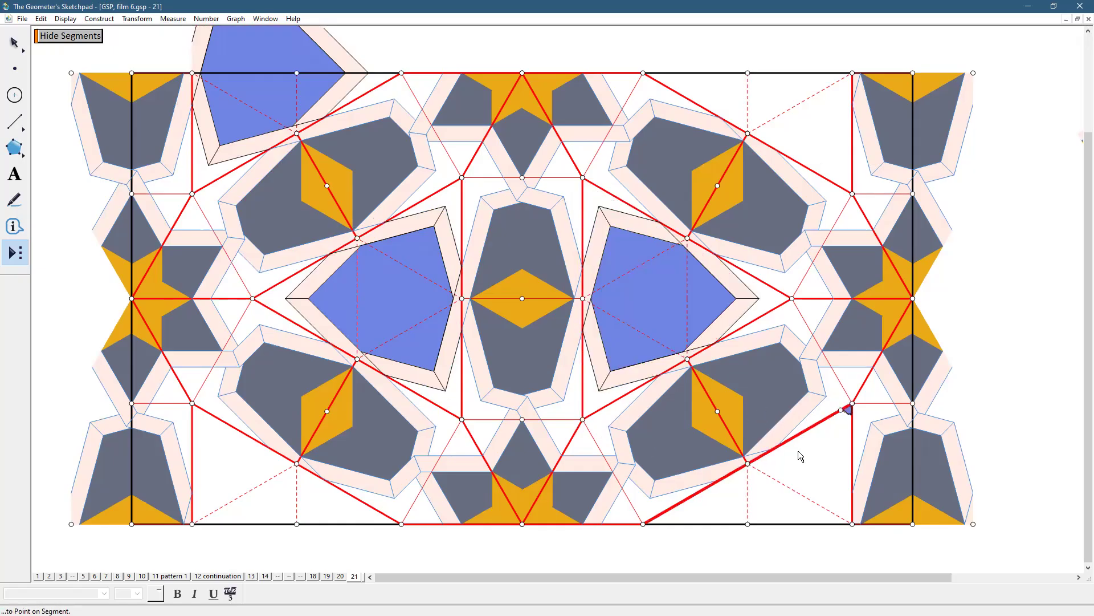
click(635, 524)
click(401, 524)
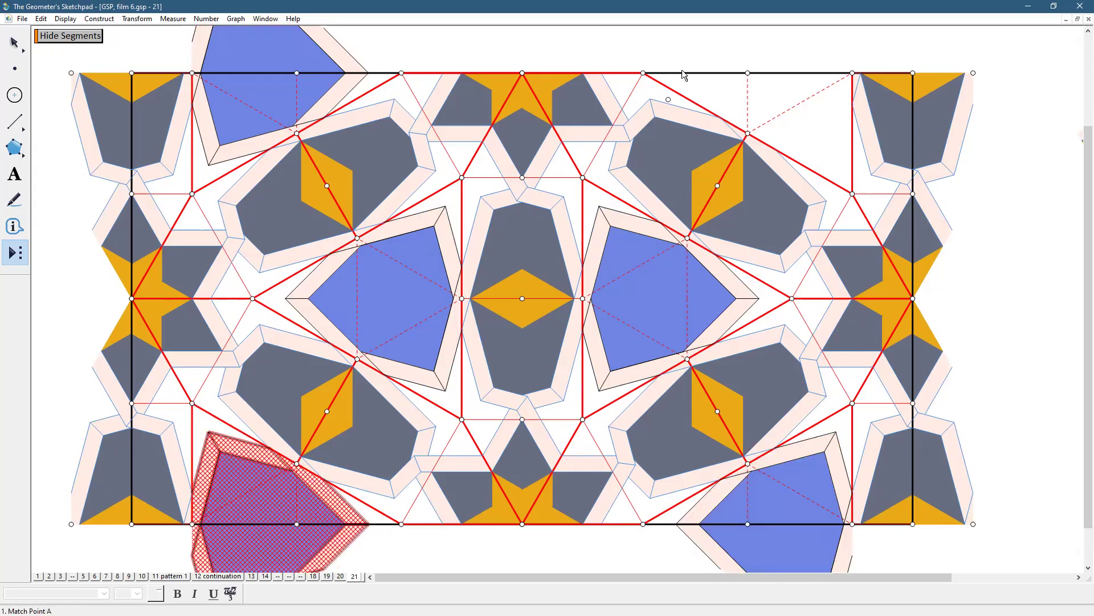
click(643, 73)
click(852, 194)
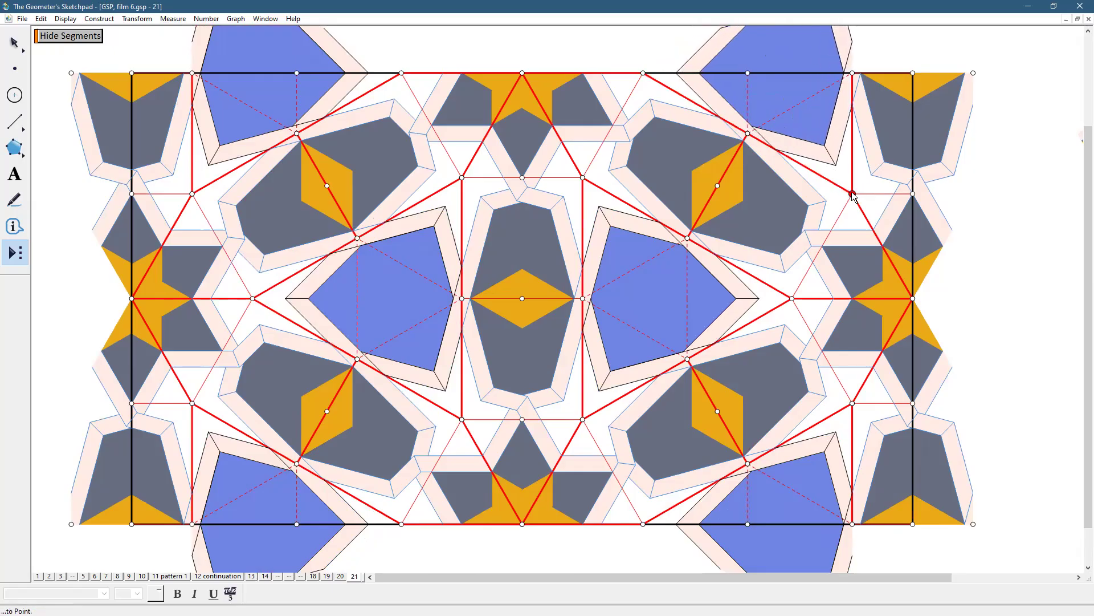
click(15, 43)
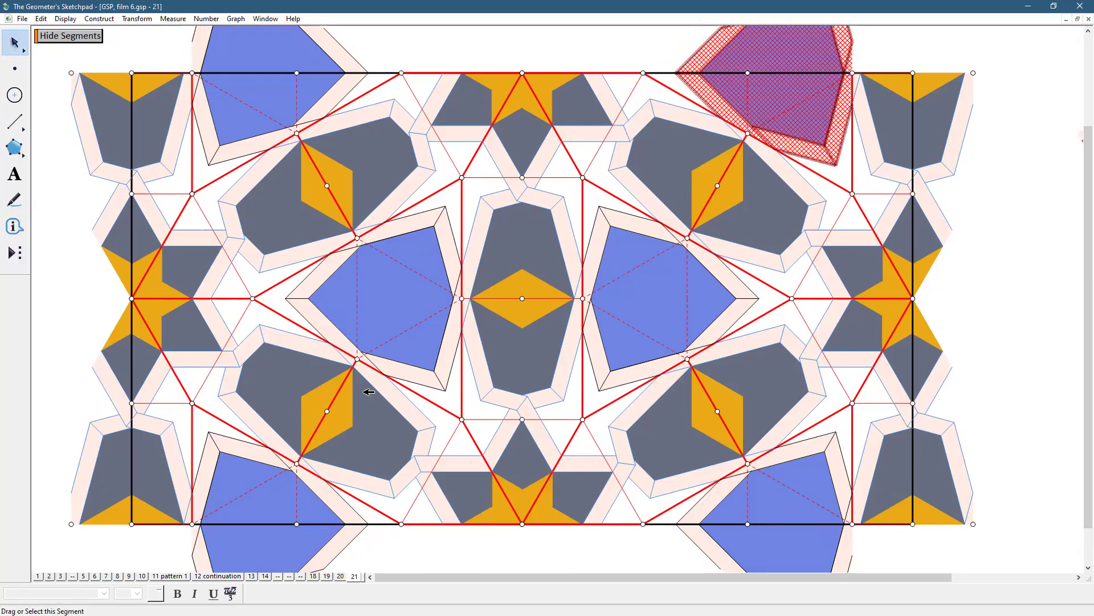
click(579, 566)
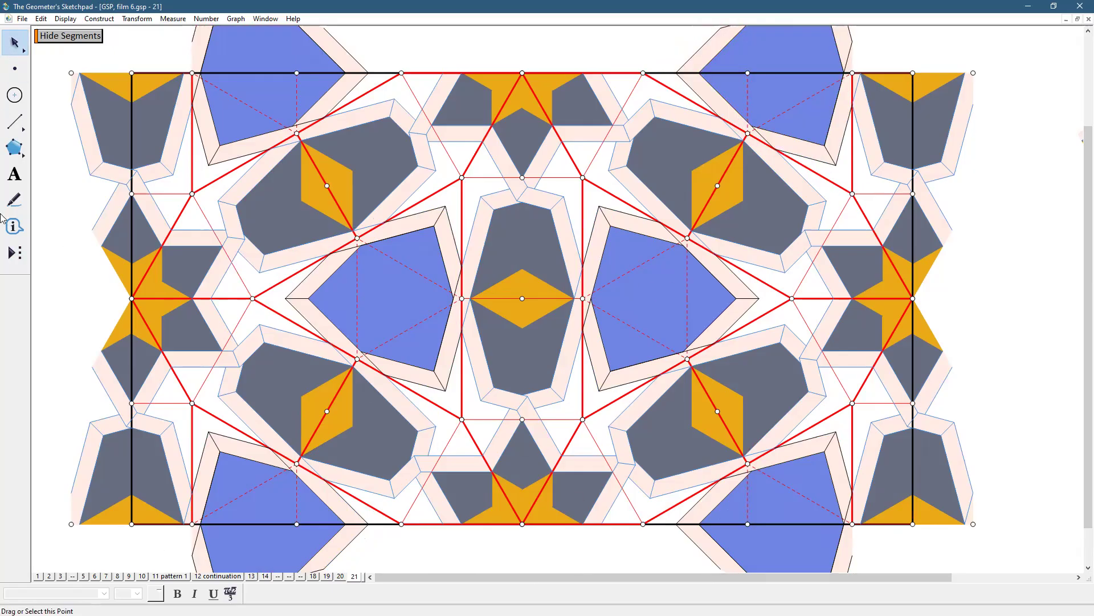
Add a new page to the document as a duplicate of page 21
click(22, 18)
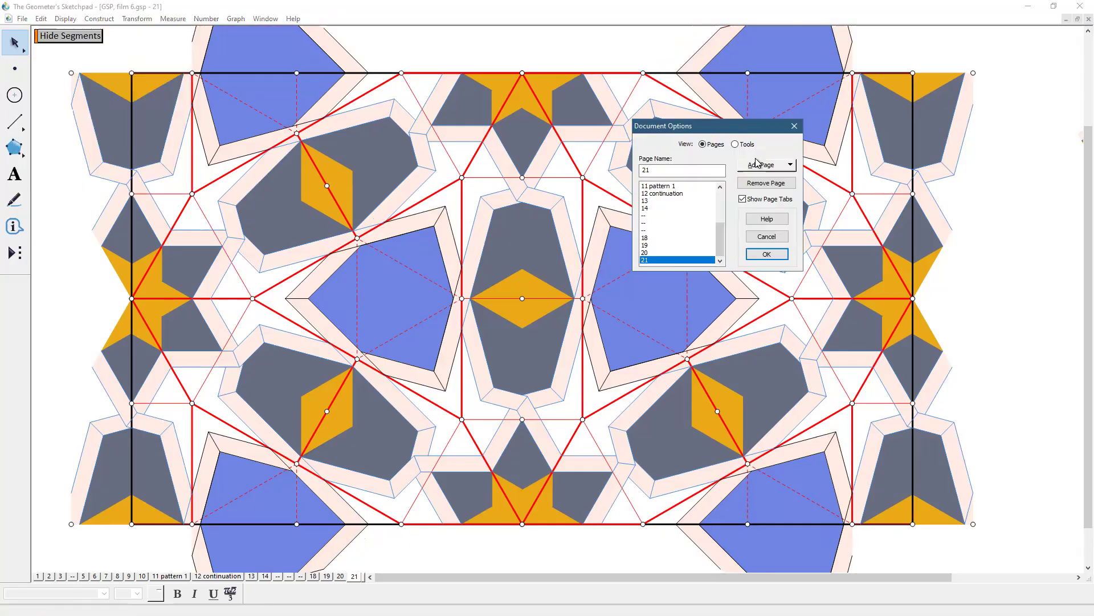
click(756, 167)
mouse_move(780, 196)
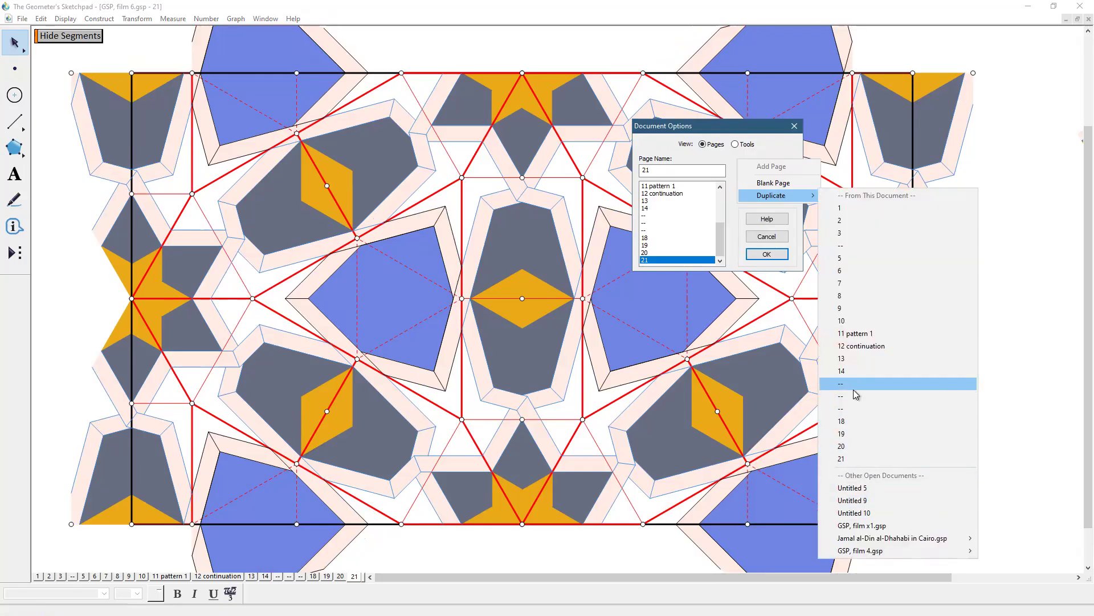
click(848, 458)
click(766, 257)
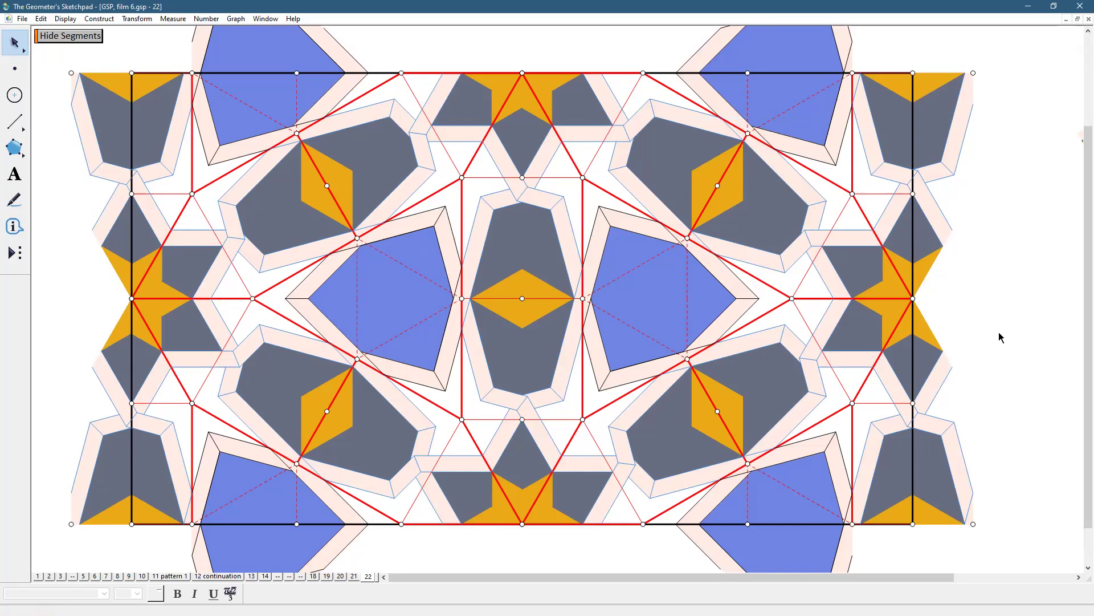
Hide the motif parts and points that overhang the outer rectangle's right edge on page 22
mouse_move(1012, 64)
mouse_down()
mouse_move(968, 488)
mouse_move(917, 545)
mouse_up()
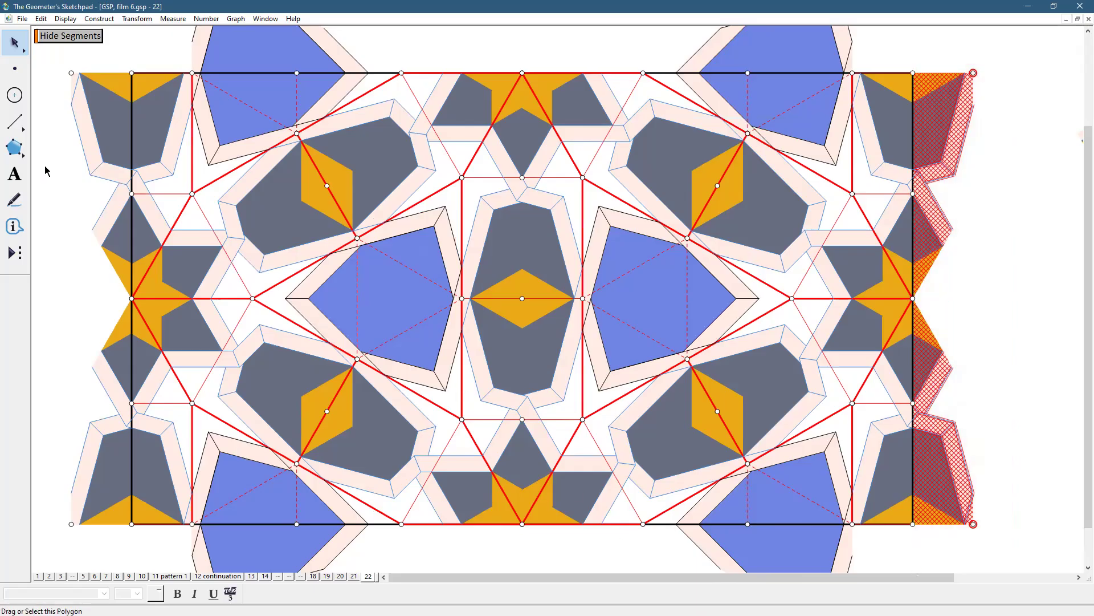
click(66, 18)
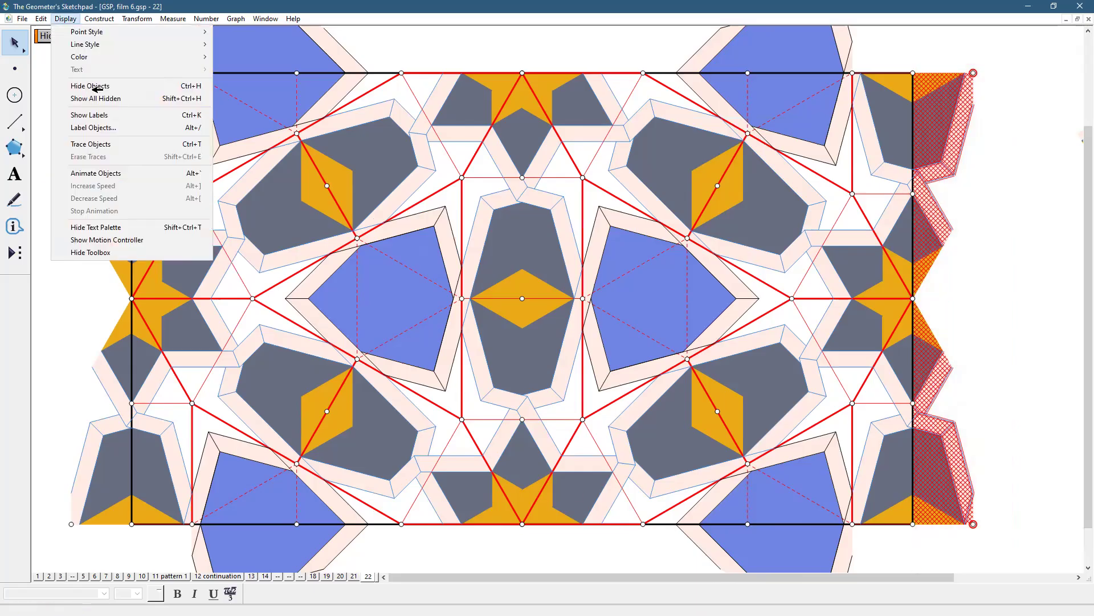
click(90, 87)
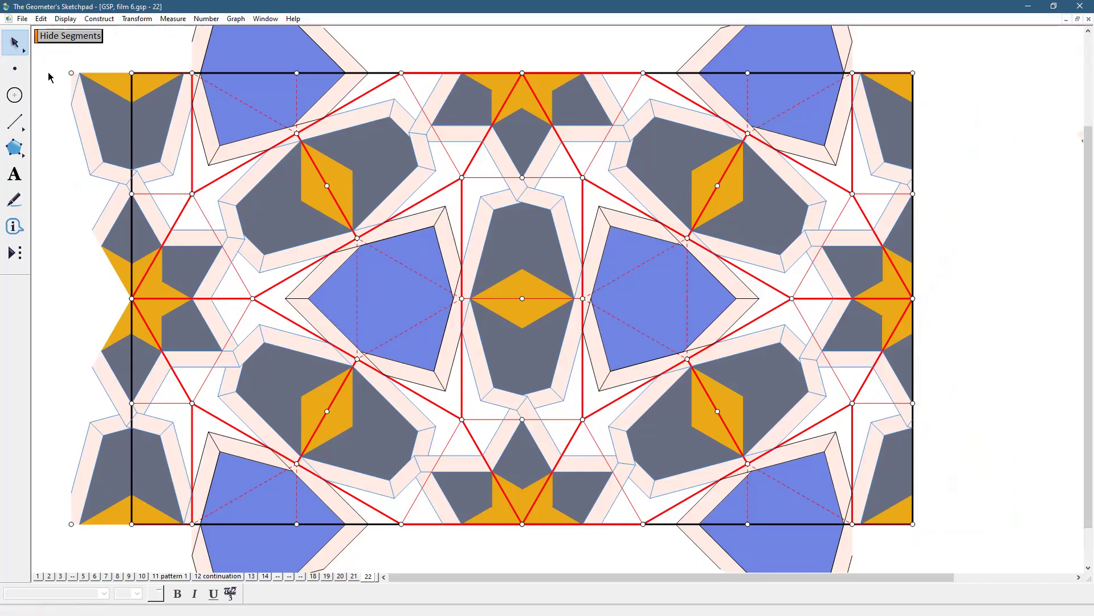
Hide the motif parts and points overhanging the rectangle's left edge, including the small leftover strap pieces
mouse_move(46, 60)
mouse_down()
mouse_move(84, 412)
mouse_move(126, 537)
mouse_up()
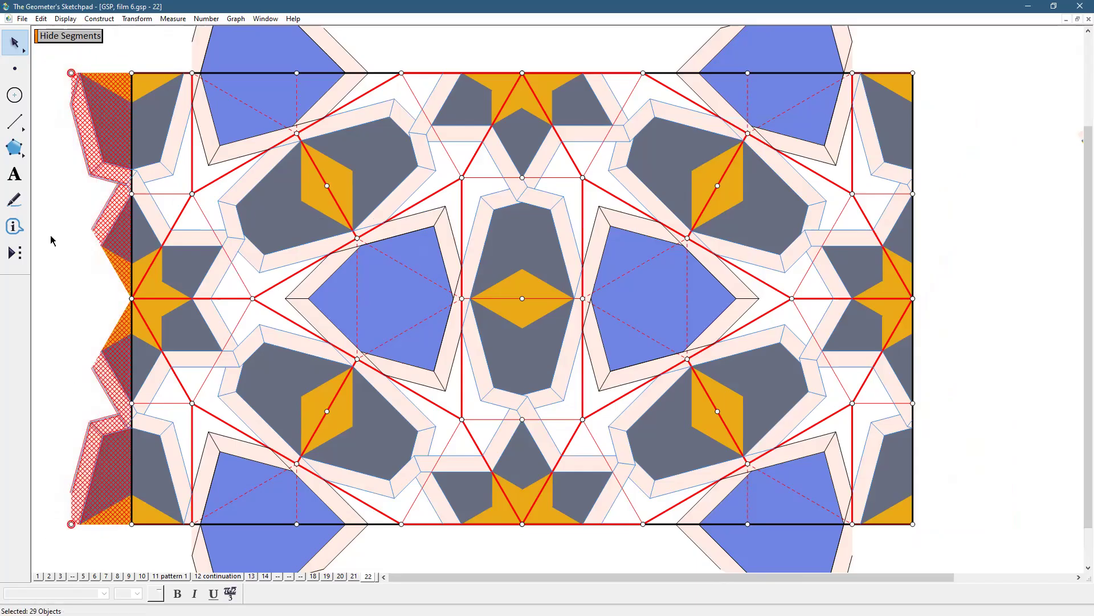
click(64, 18)
click(91, 86)
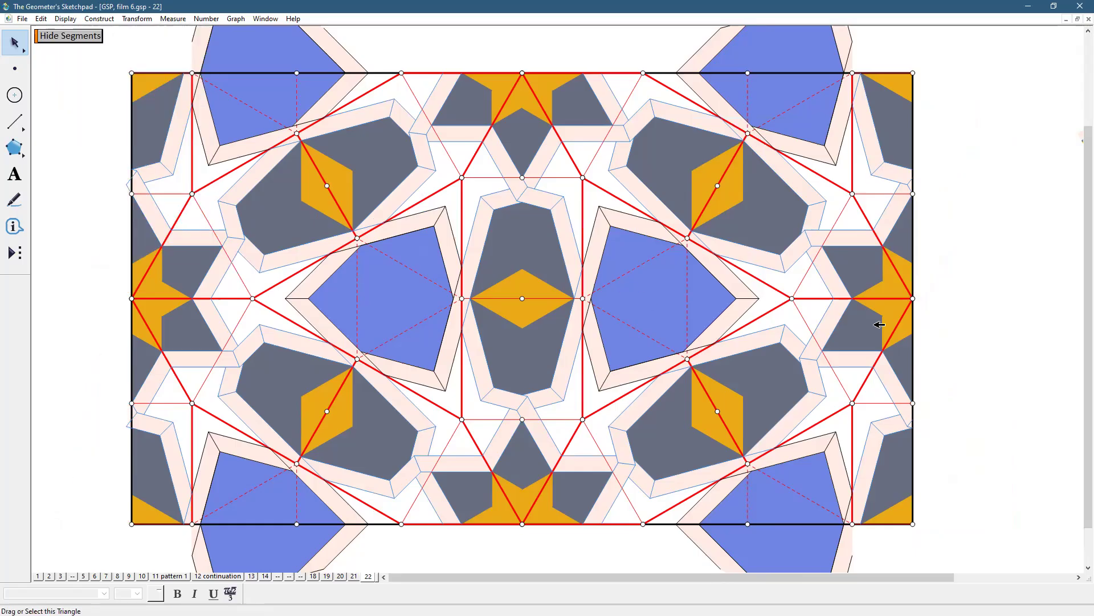
drag(96, 232, 134, 446)
click(63, 19)
click(67, 86)
Hide the parts of the two blue motifs that overhang the rectangle's bottom edge
scroll(950, 440, down, 3)
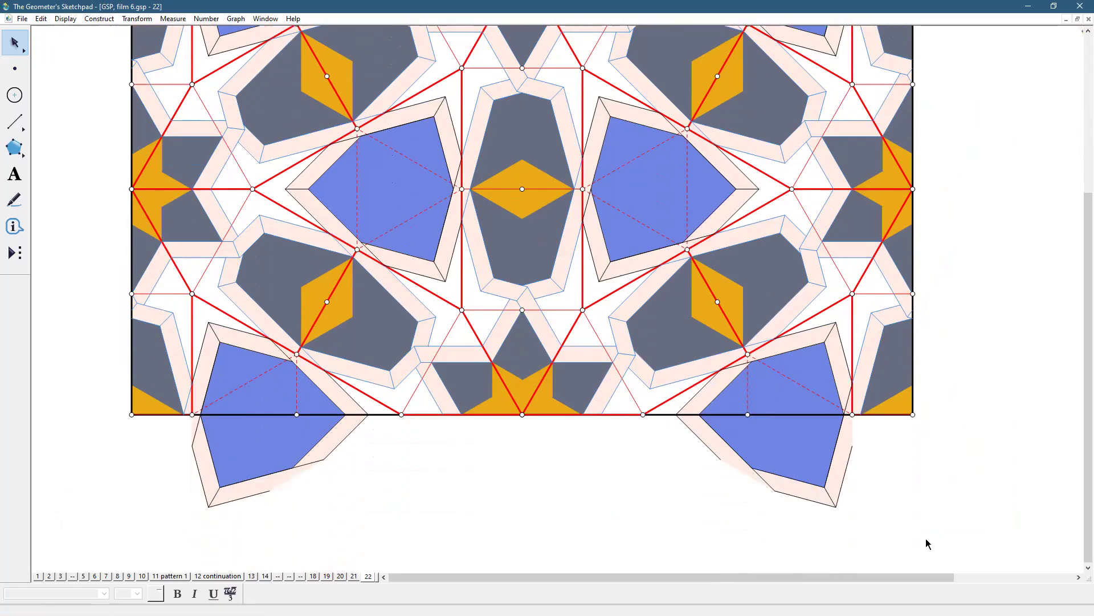
mouse_move(2, 506)
mouse_down()
mouse_move(73, 405)
mouse_move(62, 422)
mouse_up()
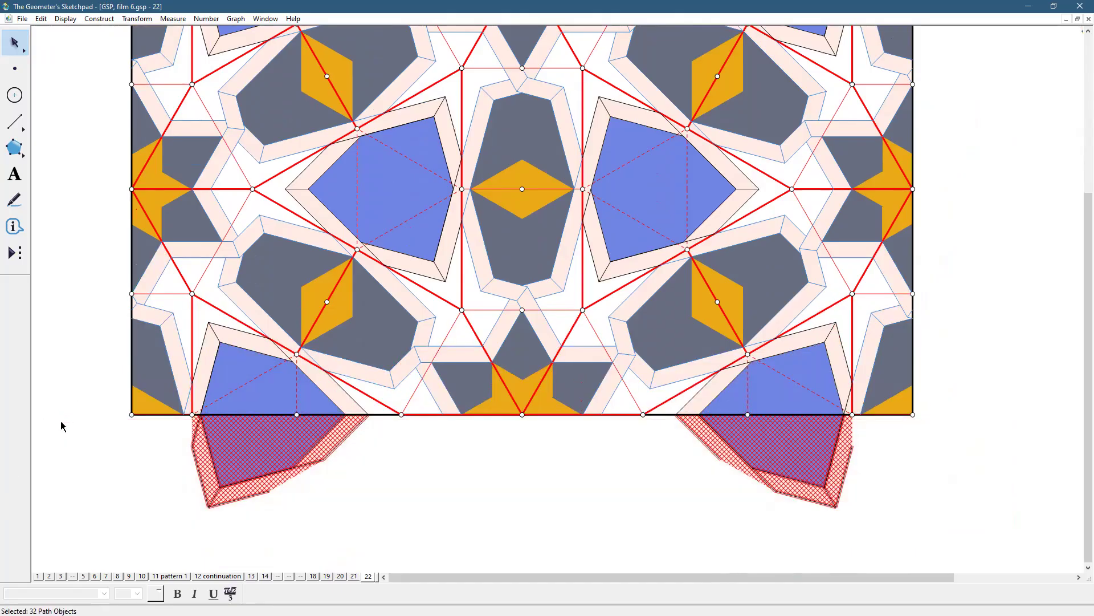
click(66, 19)
click(142, 86)
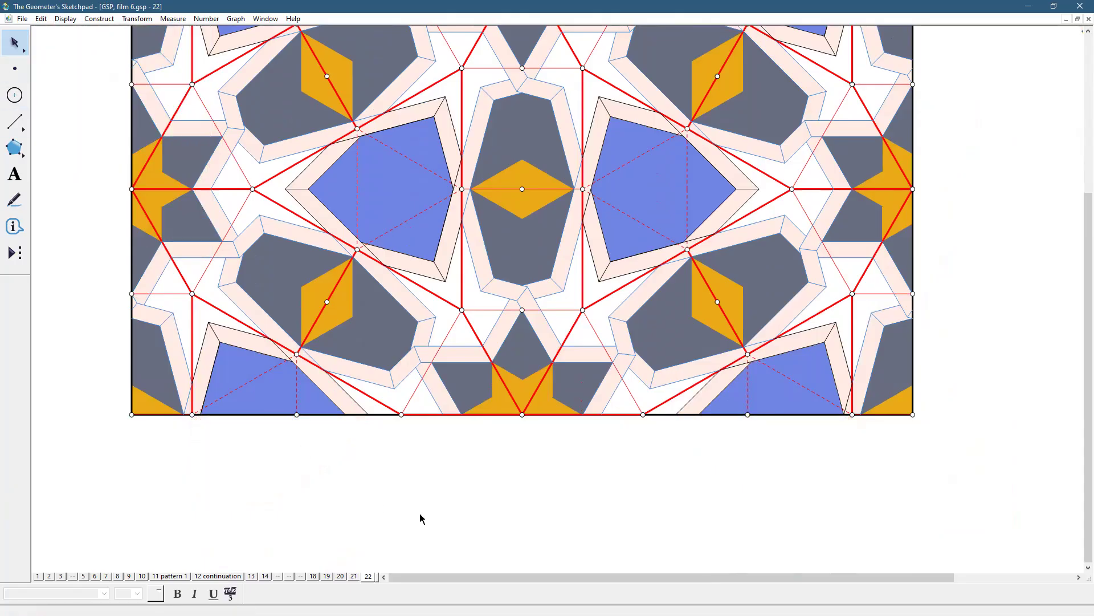
Hide the blue motif parts above the rectangle's top edge, together with the stray point and the "complete tessellation" caption
scroll(420, 517, up, 3)
scroll(420, 517, up, 6)
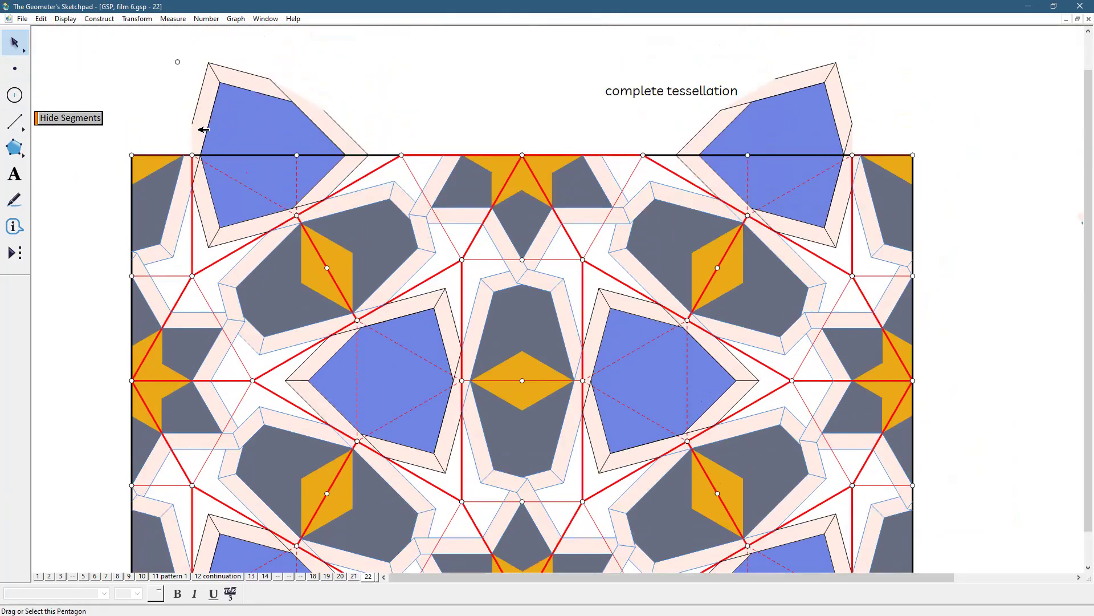
drag(148, 47, 927, 164)
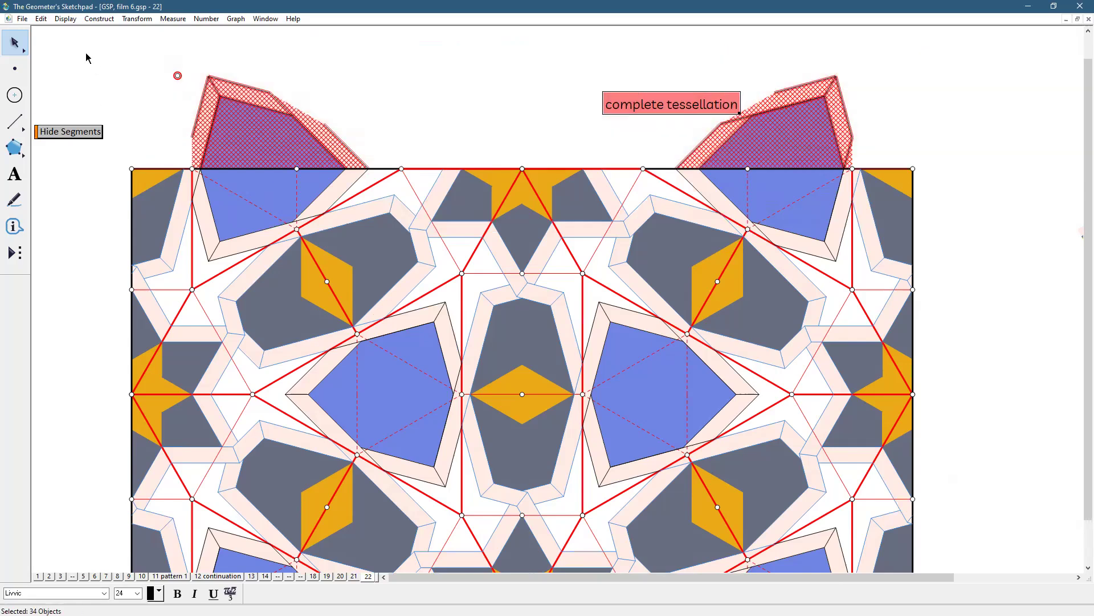
click(58, 20)
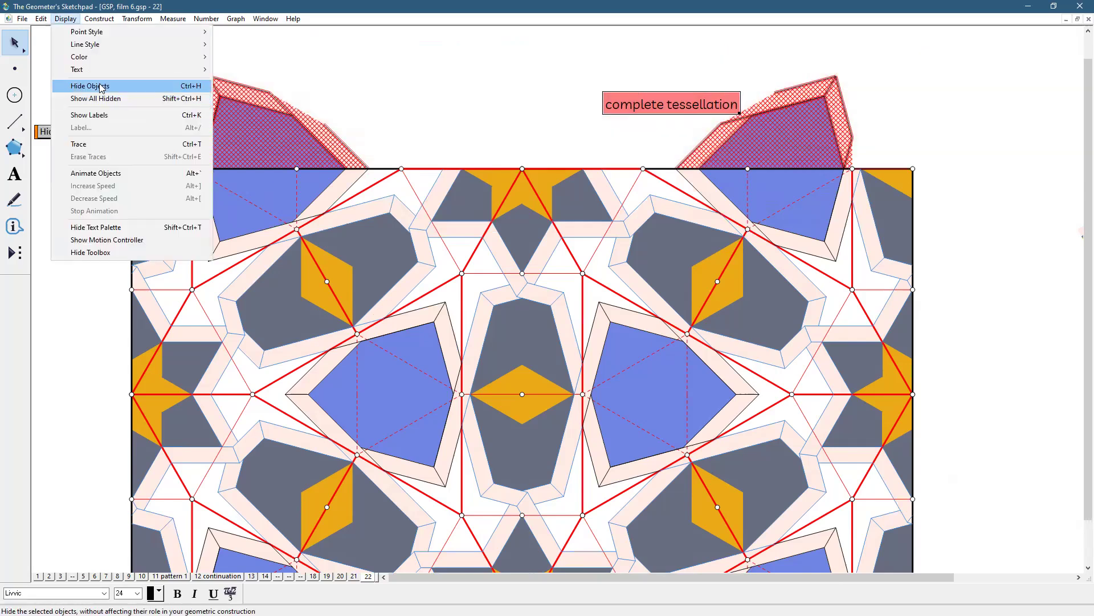
click(91, 85)
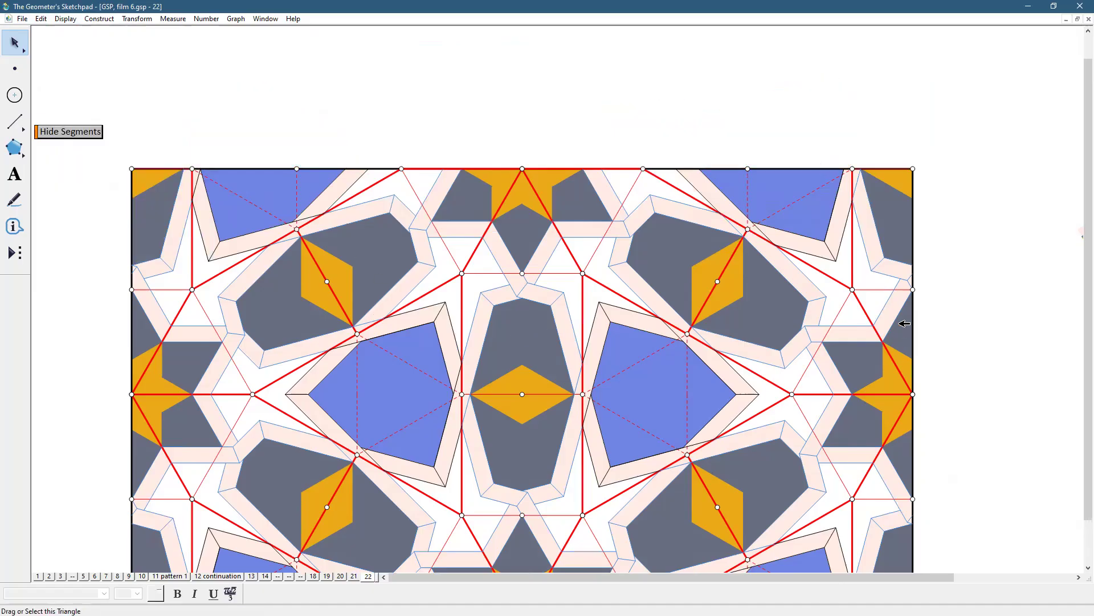
Hide the red and black construction segments of the underlying grid
scroll(945, 310, down, 2)
scroll(945, 309, down, 2)
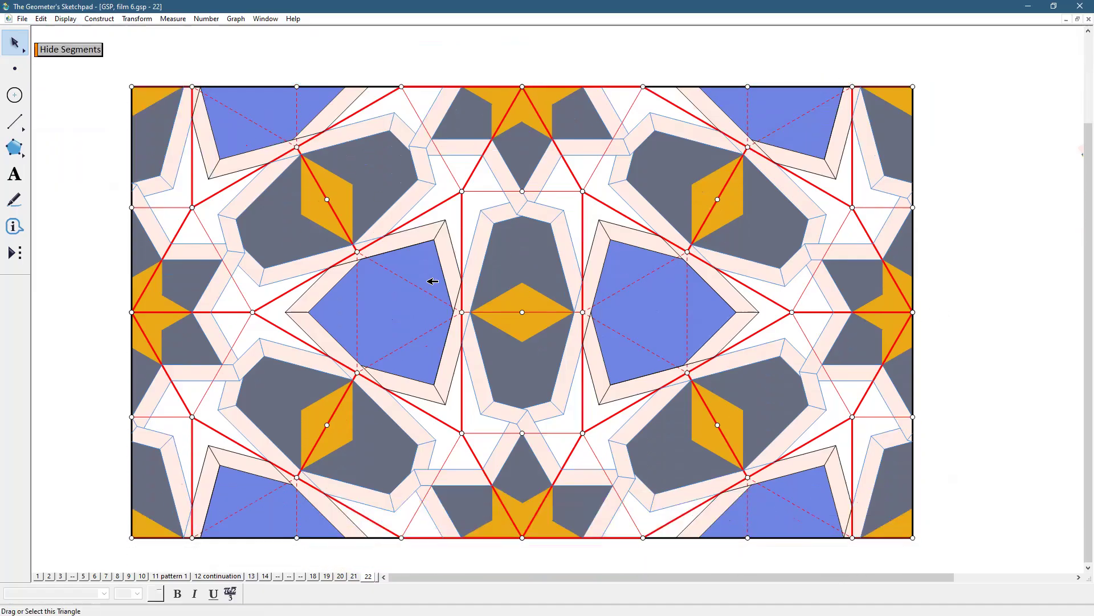
click(68, 52)
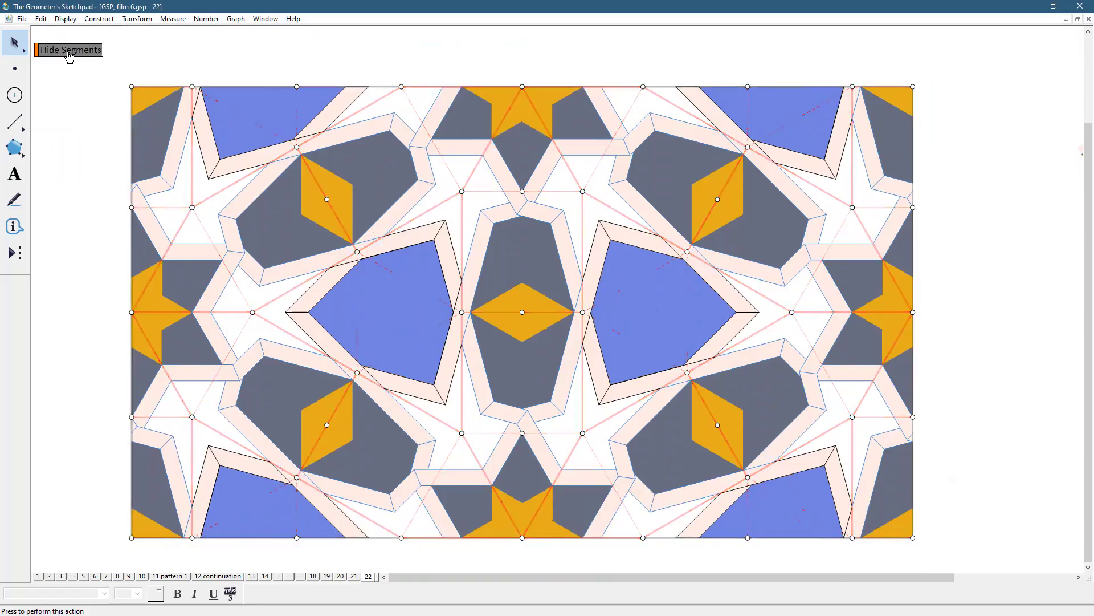
Draw segments along all four sides of the outer rectangle between its corner points and colour them black
click(15, 121)
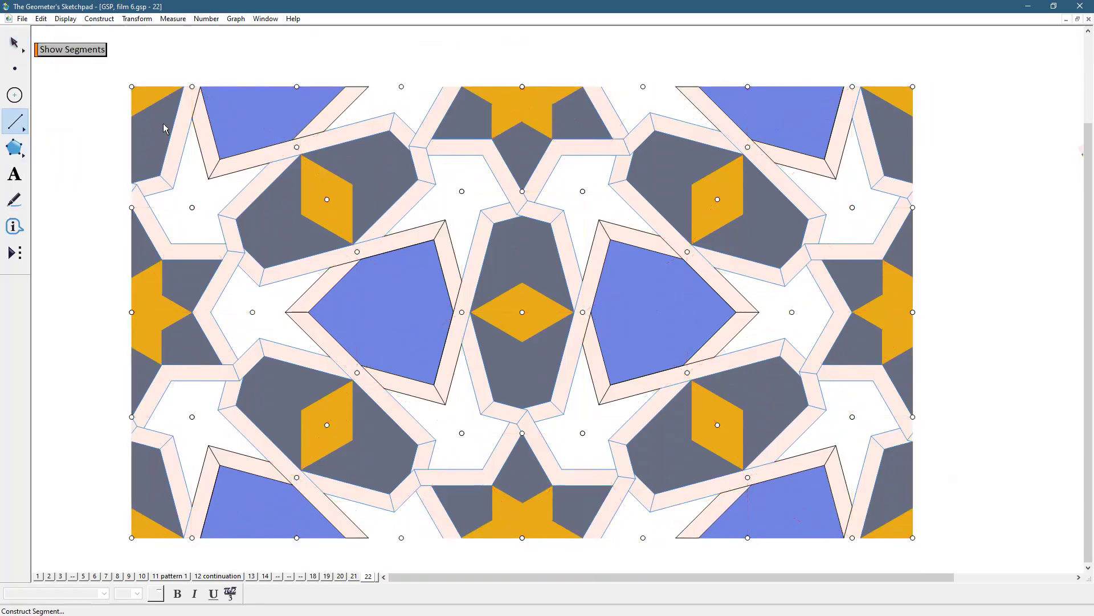
drag(132, 86, 132, 537)
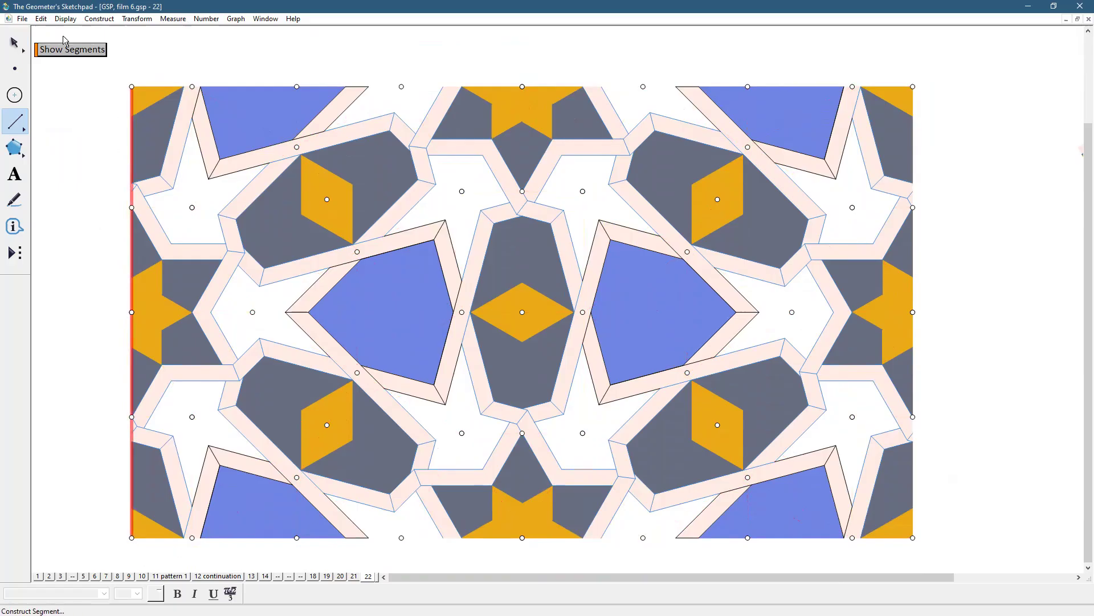
click(65, 18)
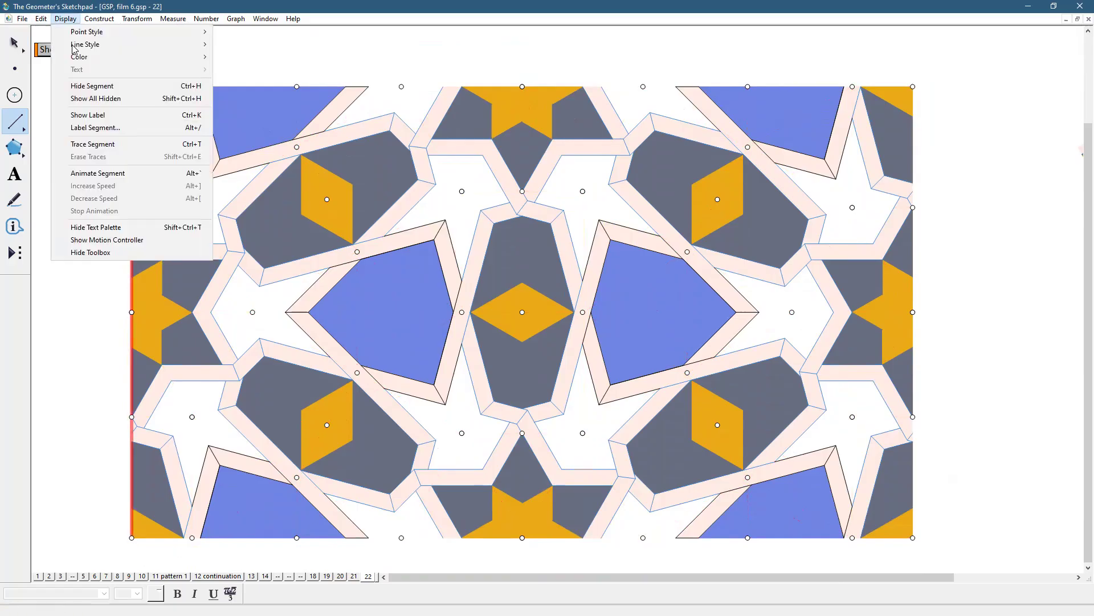
mouse_move(171, 56)
click(224, 55)
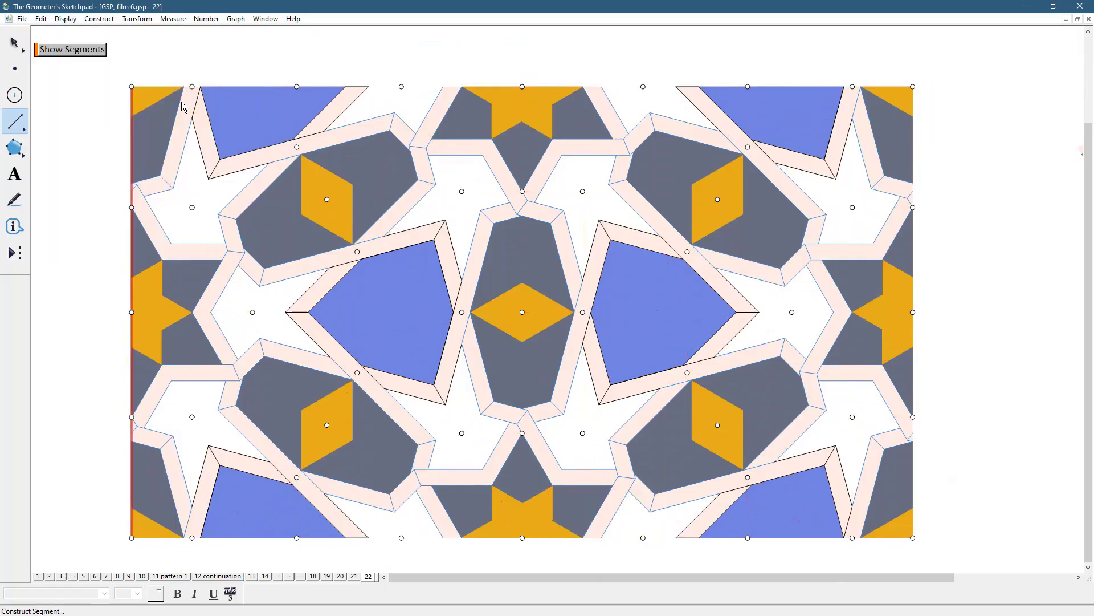
mouse_move(132, 86)
mouse_down()
mouse_move(899, 80)
mouse_move(918, 93)
mouse_move(906, 151)
mouse_move(912, 538)
mouse_move(133, 538)
mouse_up()
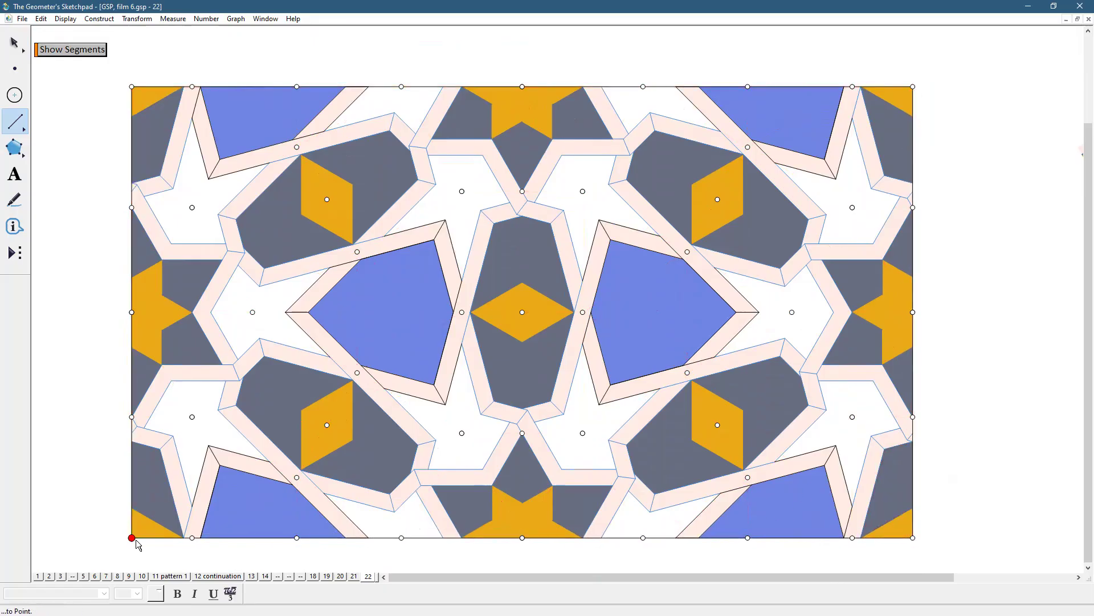
click(15, 42)
click(35, 126)
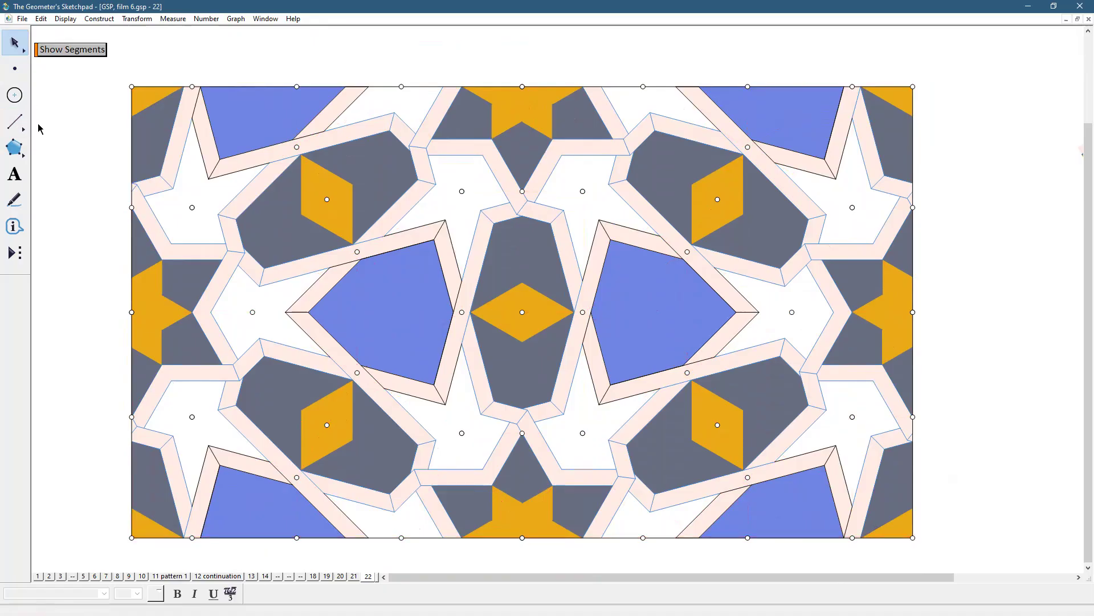
Select all visible segments of the pattern at once and recolour them black
click(413, 206)
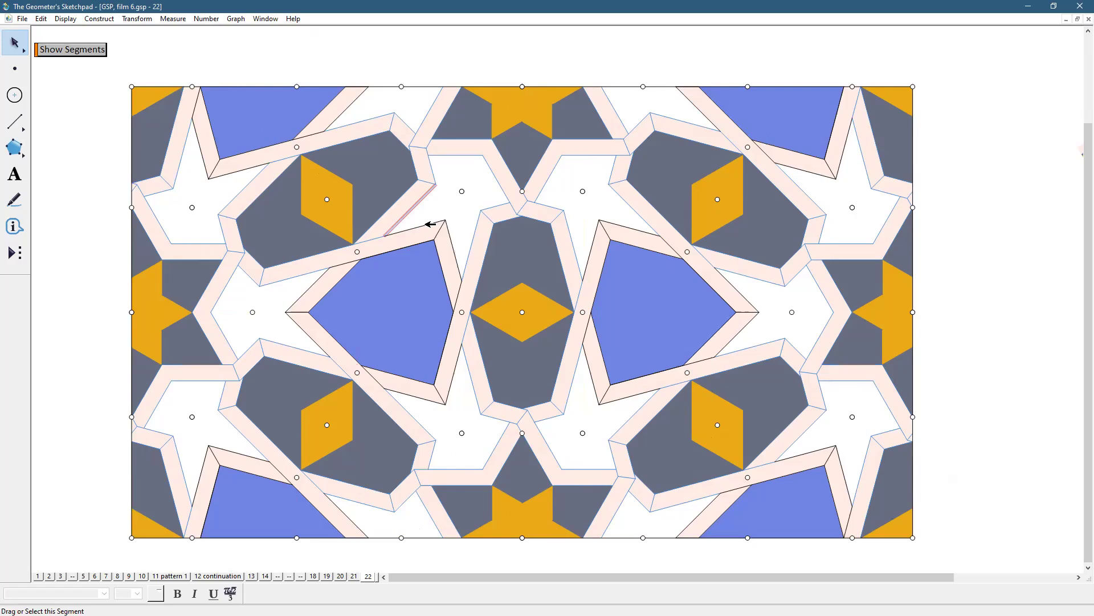
key(ctrl+h)
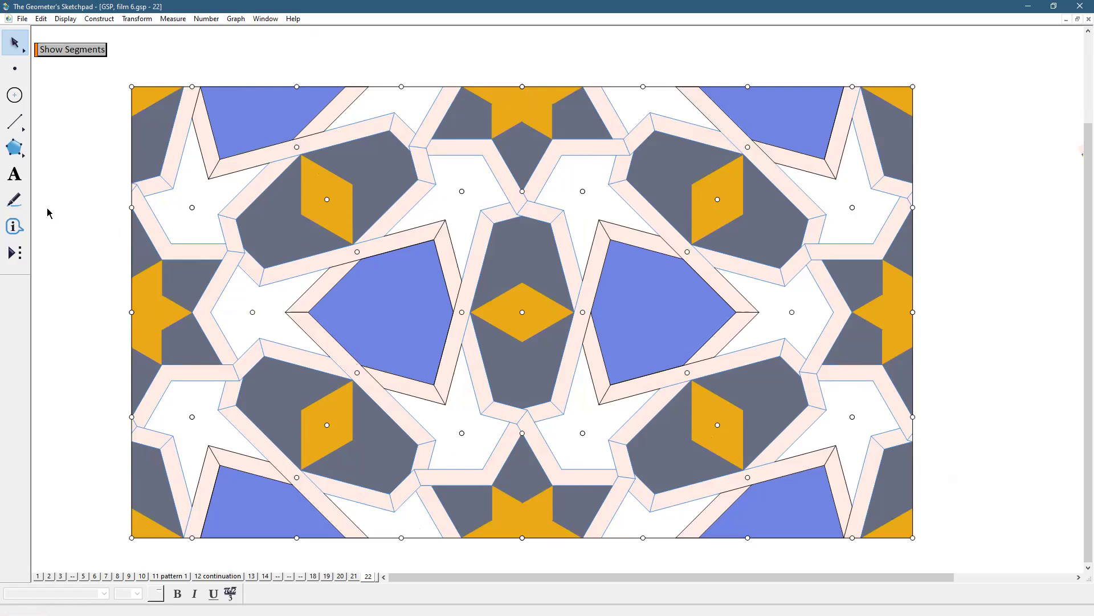
click(17, 126)
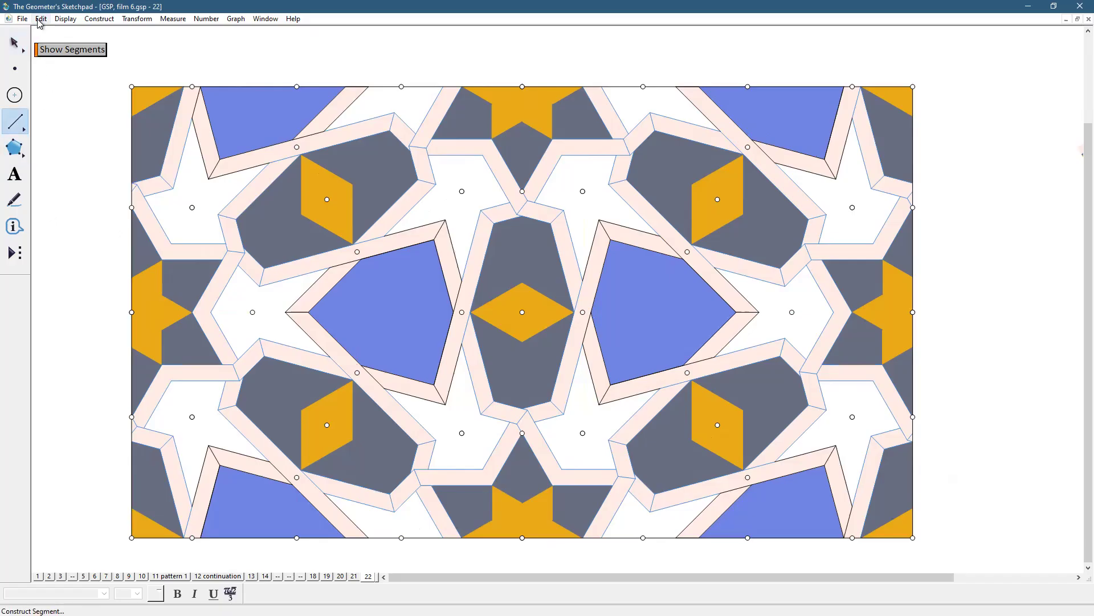
click(40, 21)
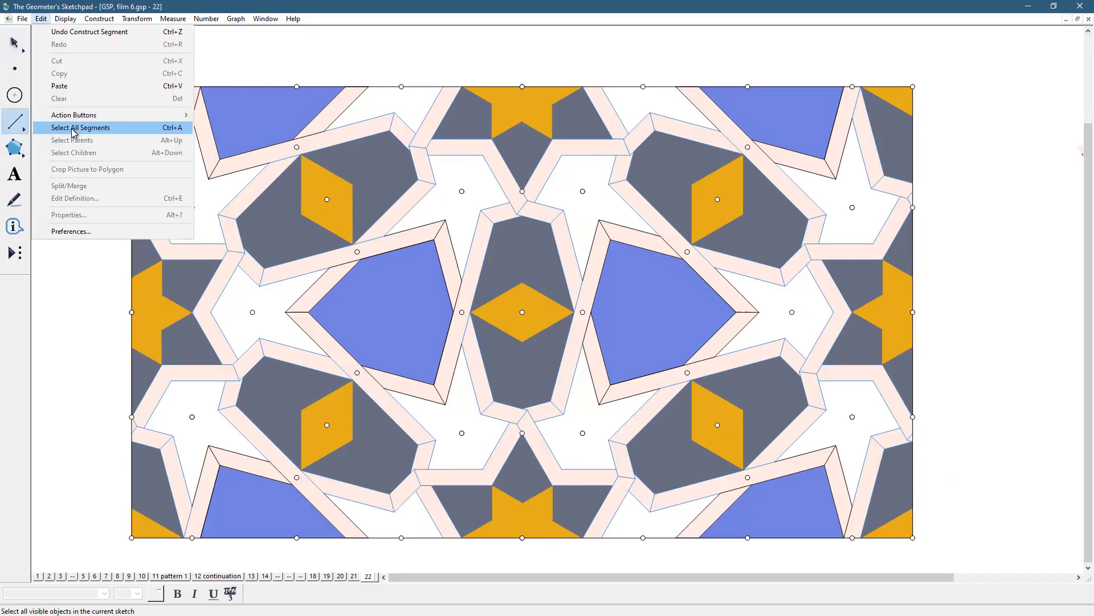
click(72, 128)
click(61, 19)
mouse_move(142, 57)
click(235, 59)
click(14, 43)
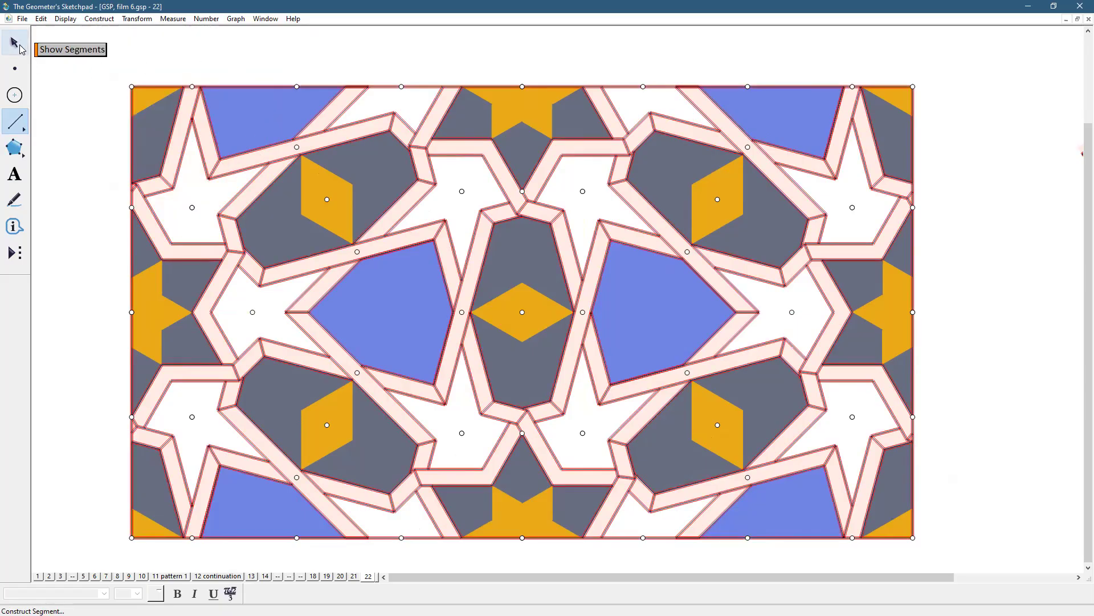
click(54, 145)
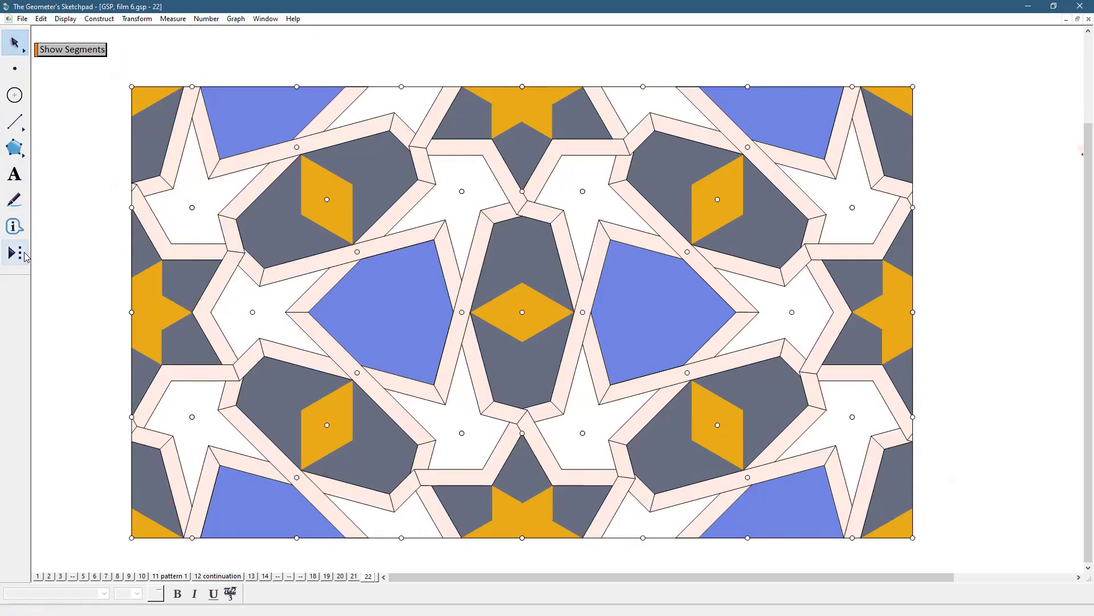
Place the colors 2 custom tool's colour-sample triangle in the empty area beside the rectangle's right edge
click(32, 252)
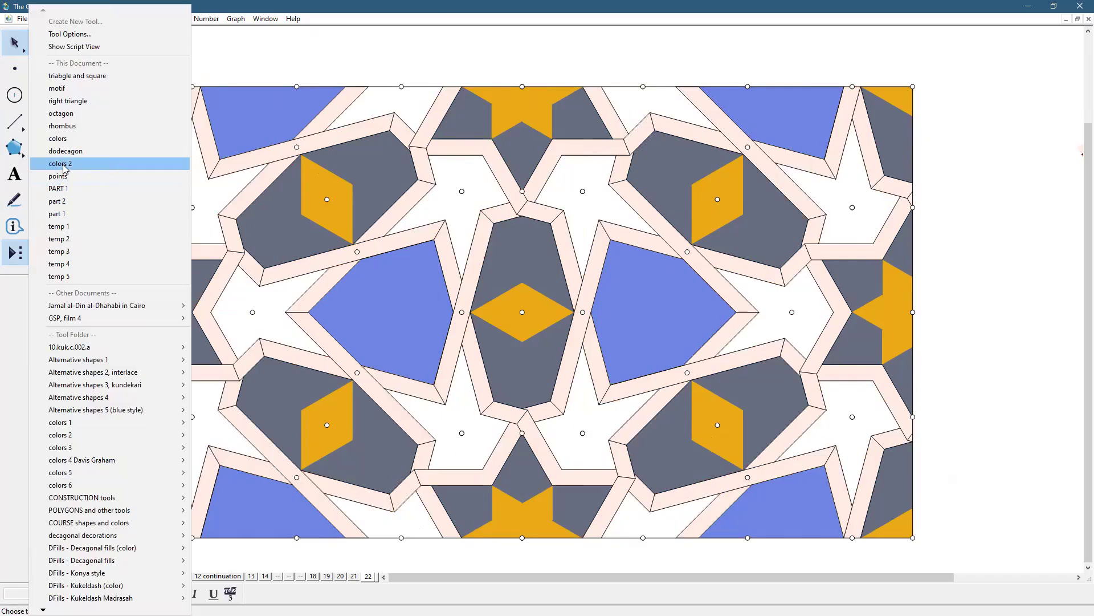
click(63, 165)
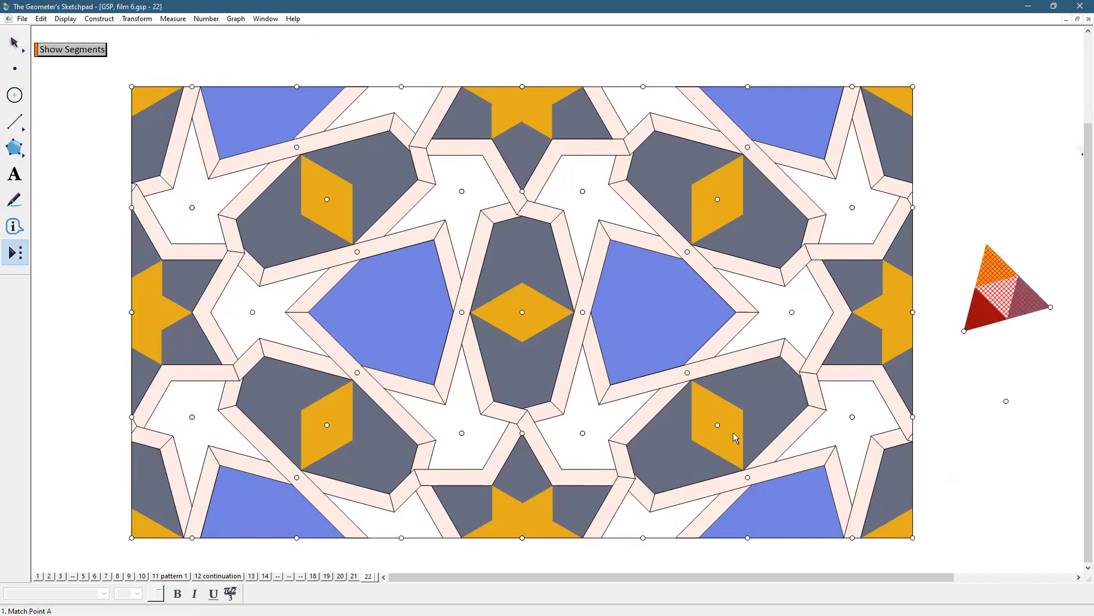
click(15, 42)
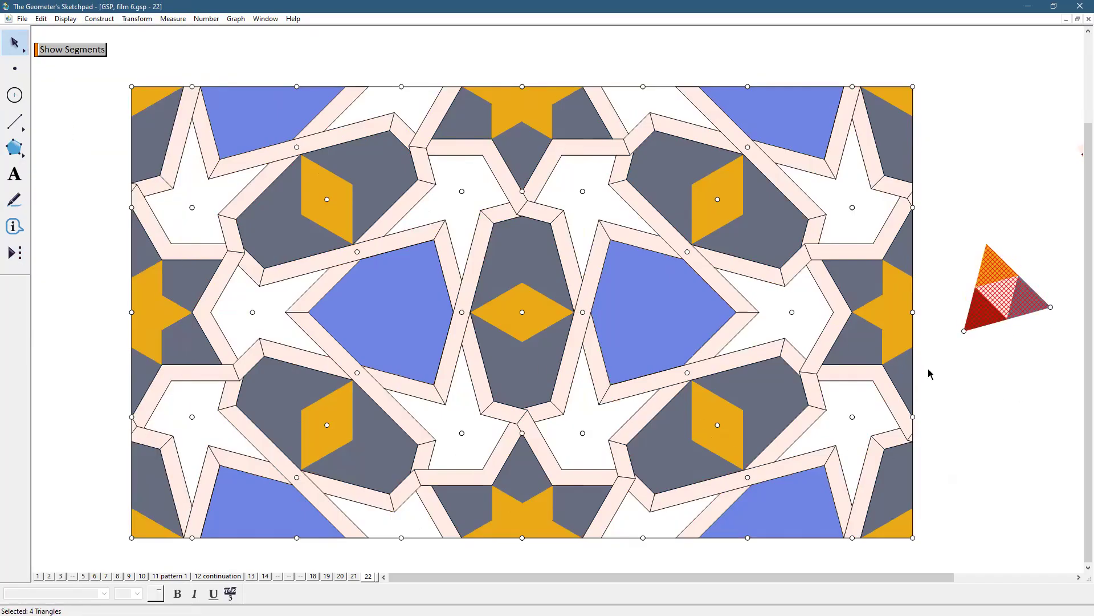
click(957, 380)
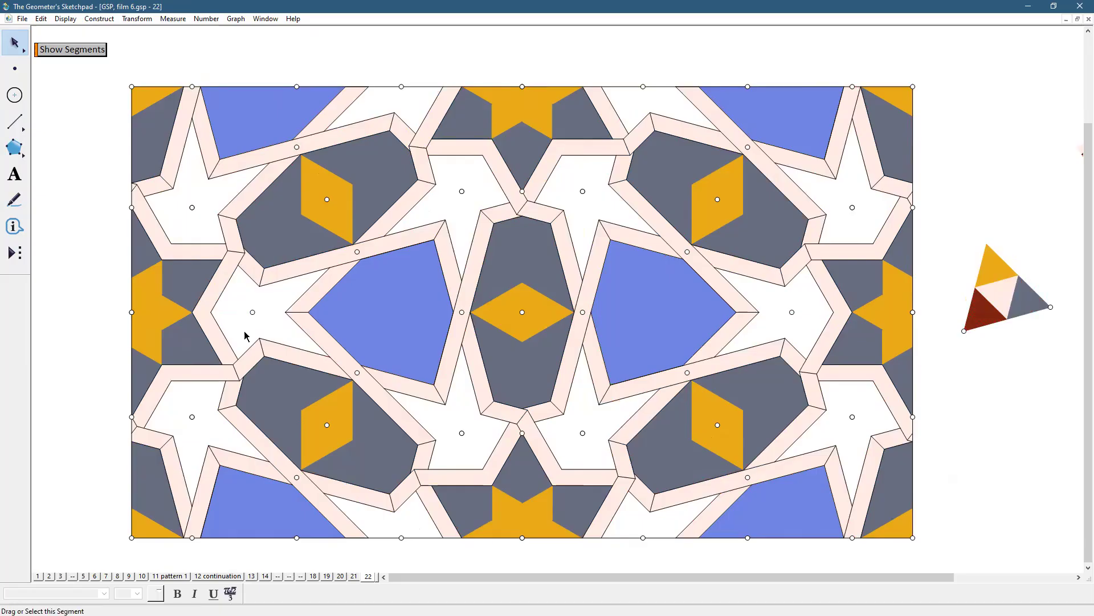
Construct a filled polygon over the whole tiling through the four corner points of the outer rectangle
click(14, 148)
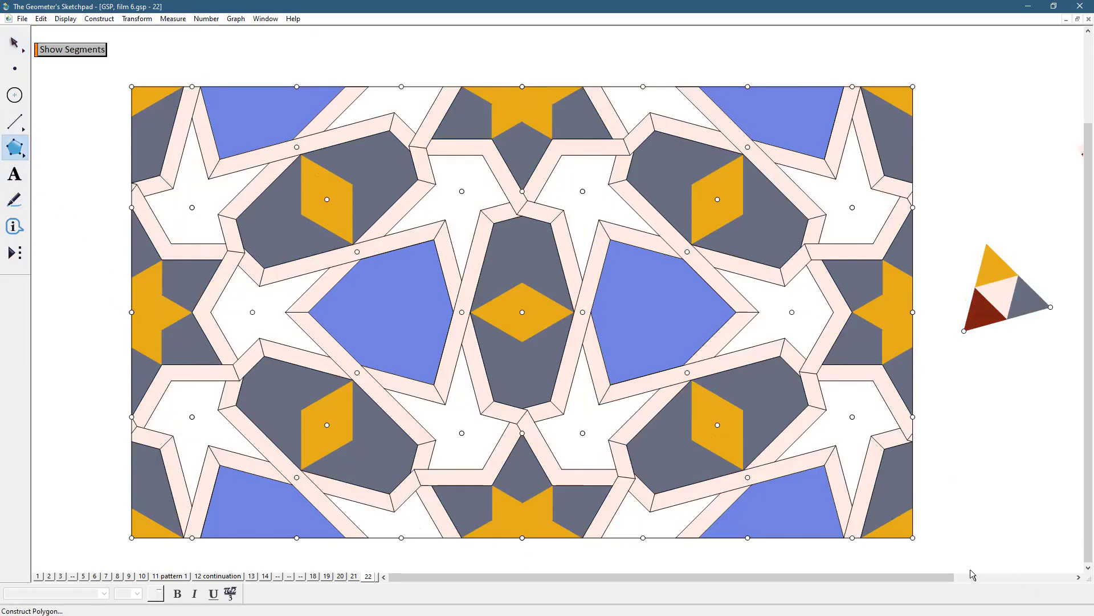
click(924, 433)
click(914, 87)
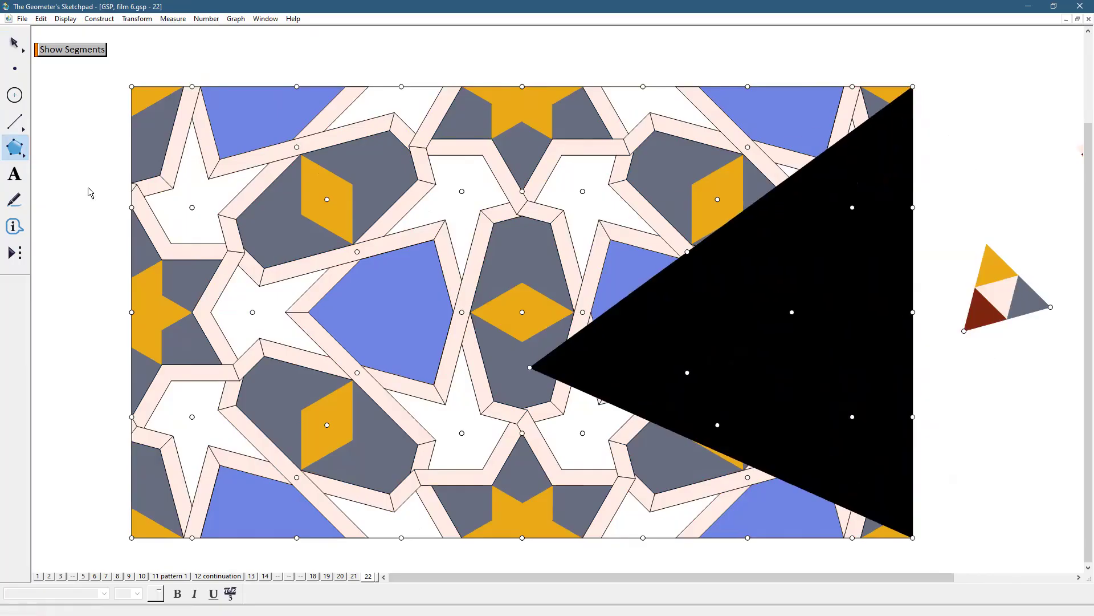
click(133, 86)
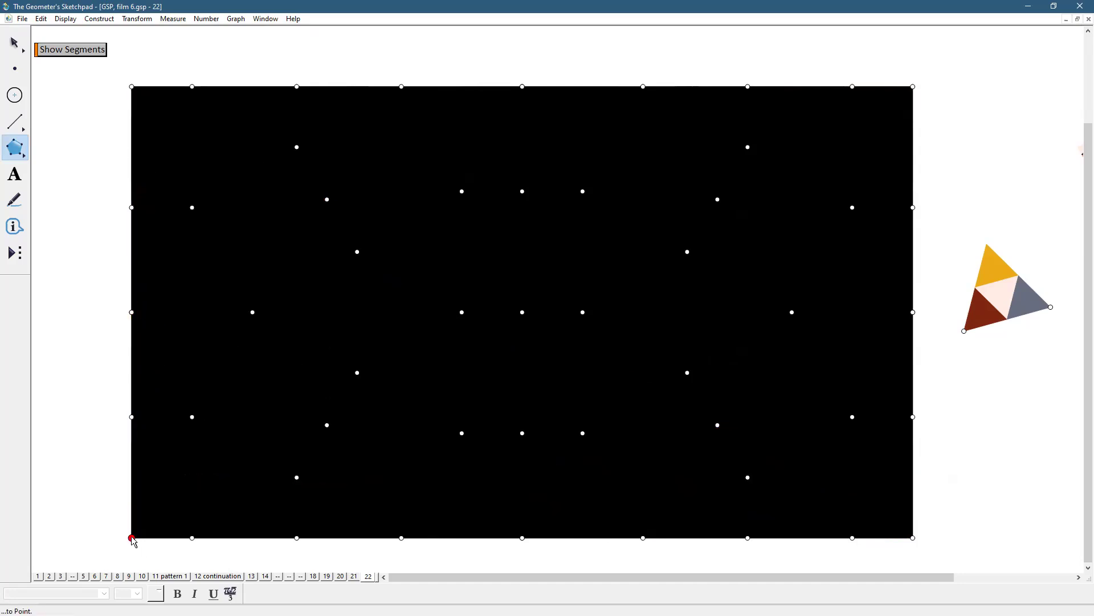
click(131, 538)
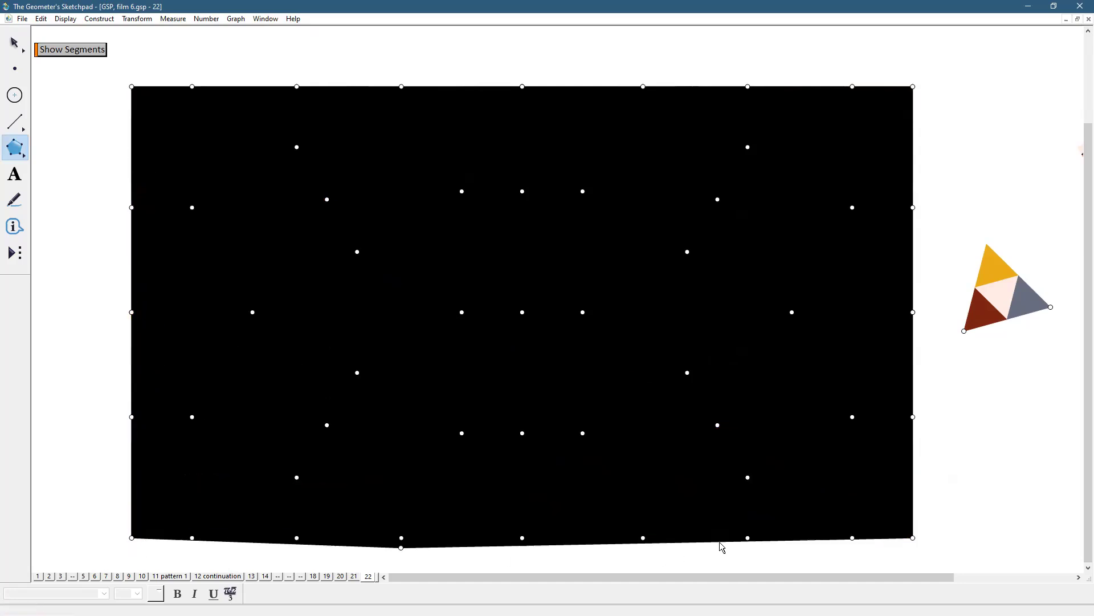
click(913, 537)
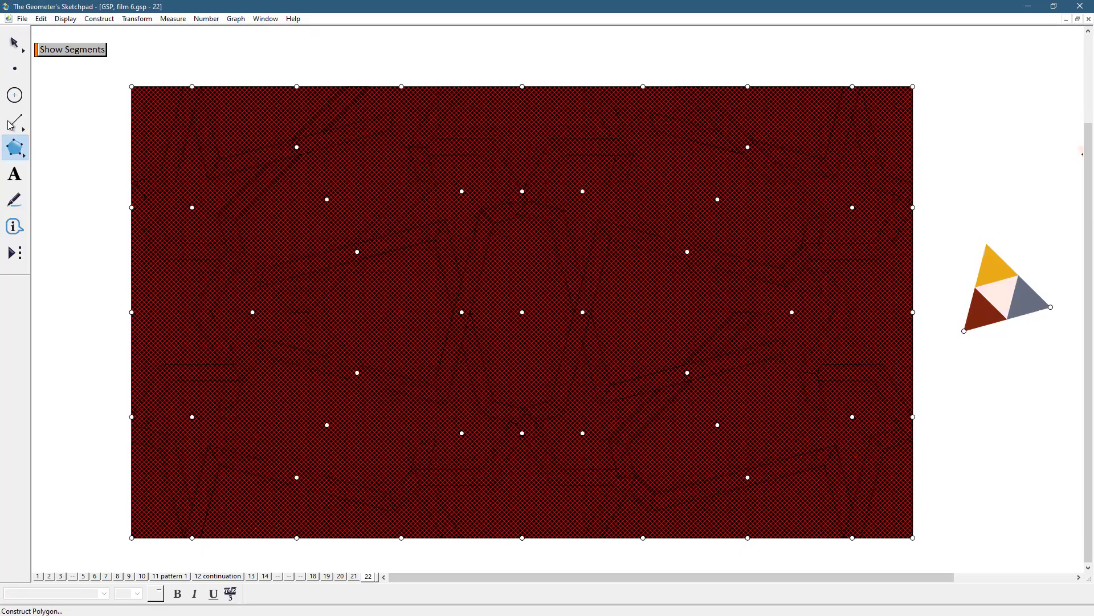
Send the black background quadrilateral behind the interlaced tiling
click(15, 43)
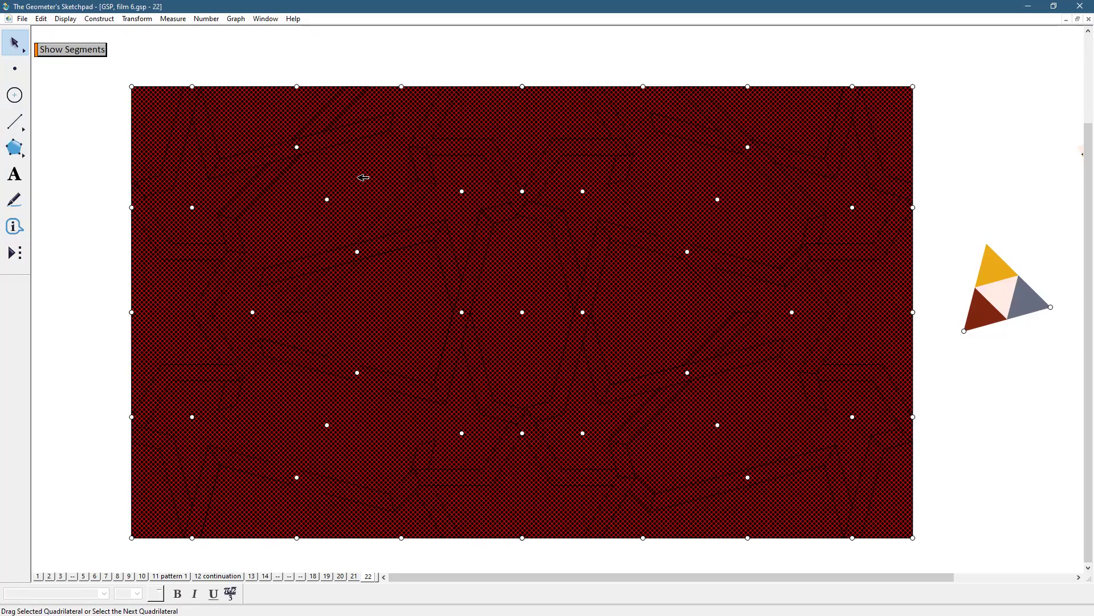
right_click(359, 181)
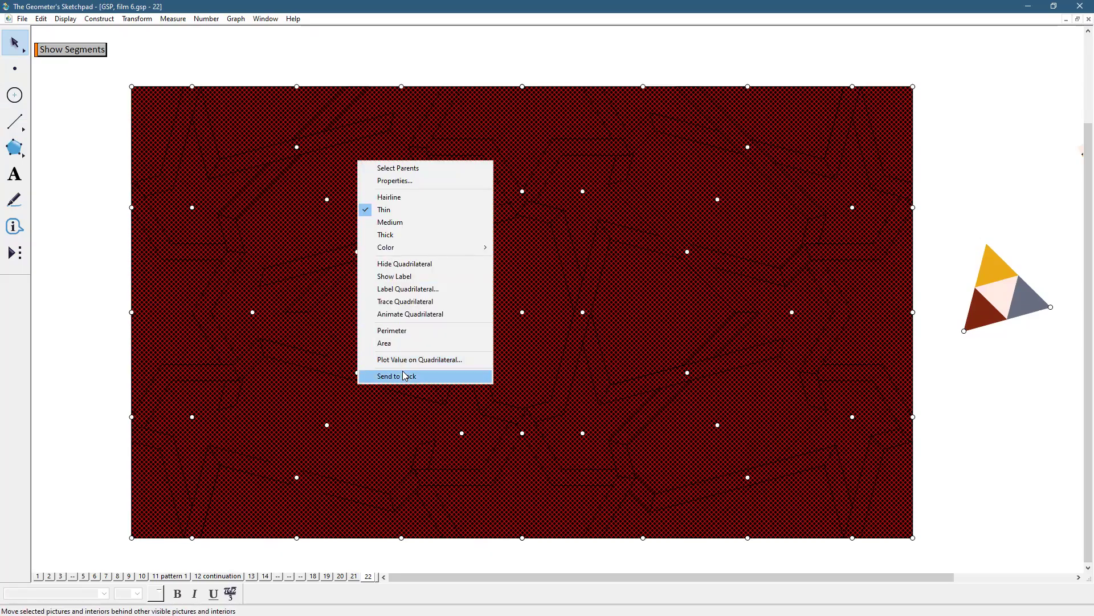
click(405, 376)
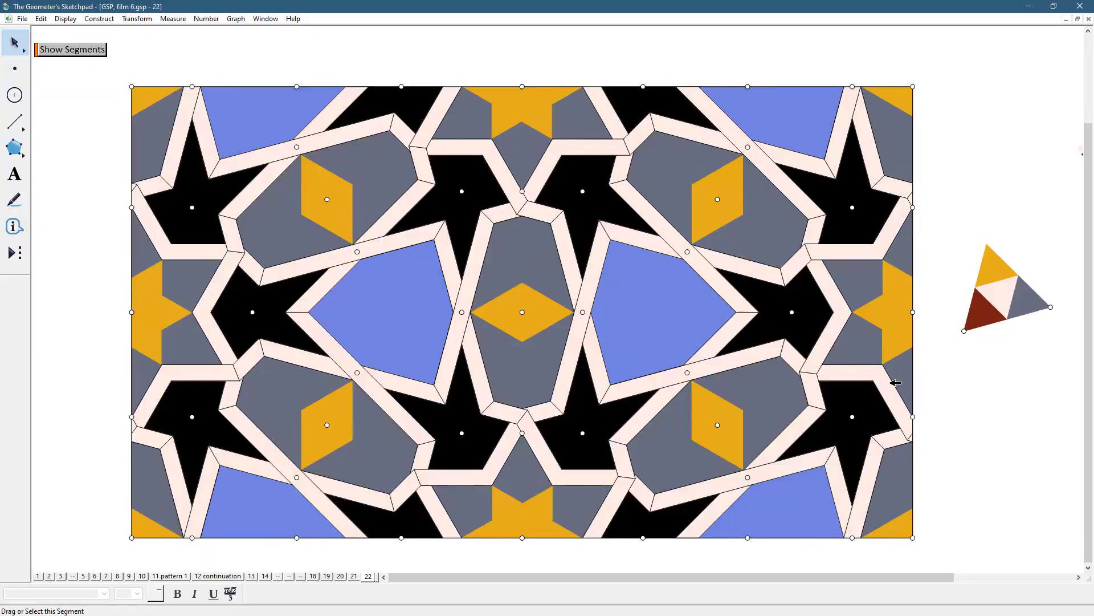
Select all points in the sketch at once and hide them
click(15, 68)
click(41, 20)
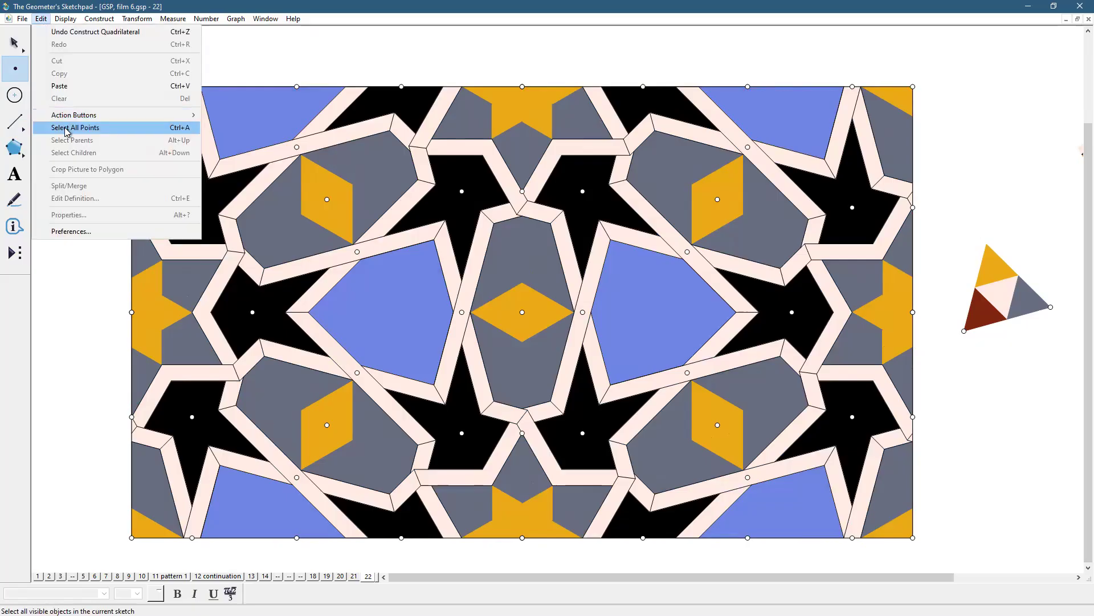
click(66, 129)
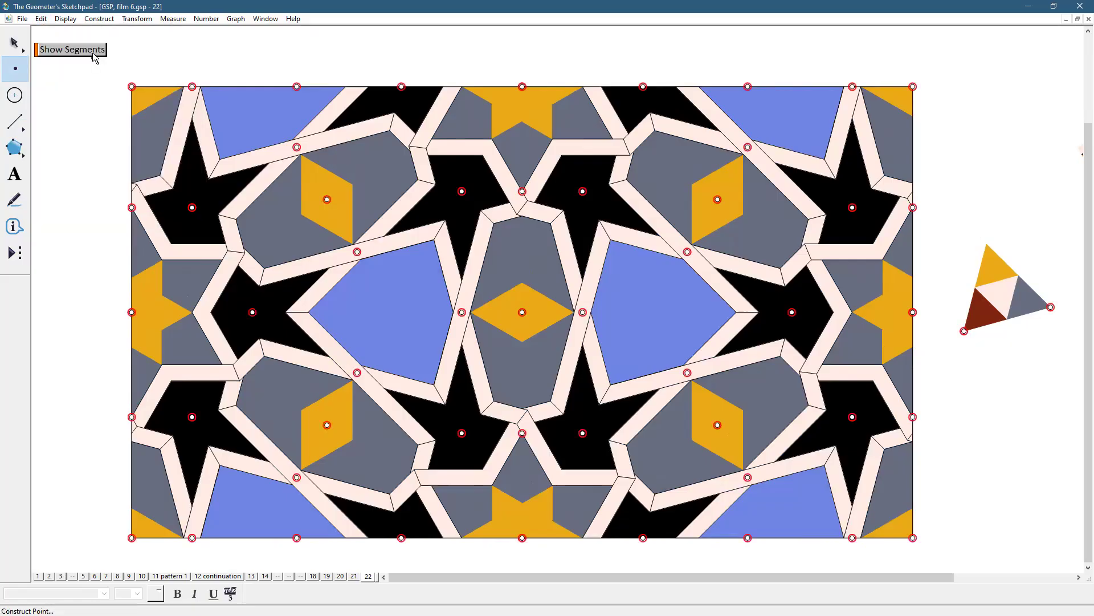
click(66, 20)
click(82, 87)
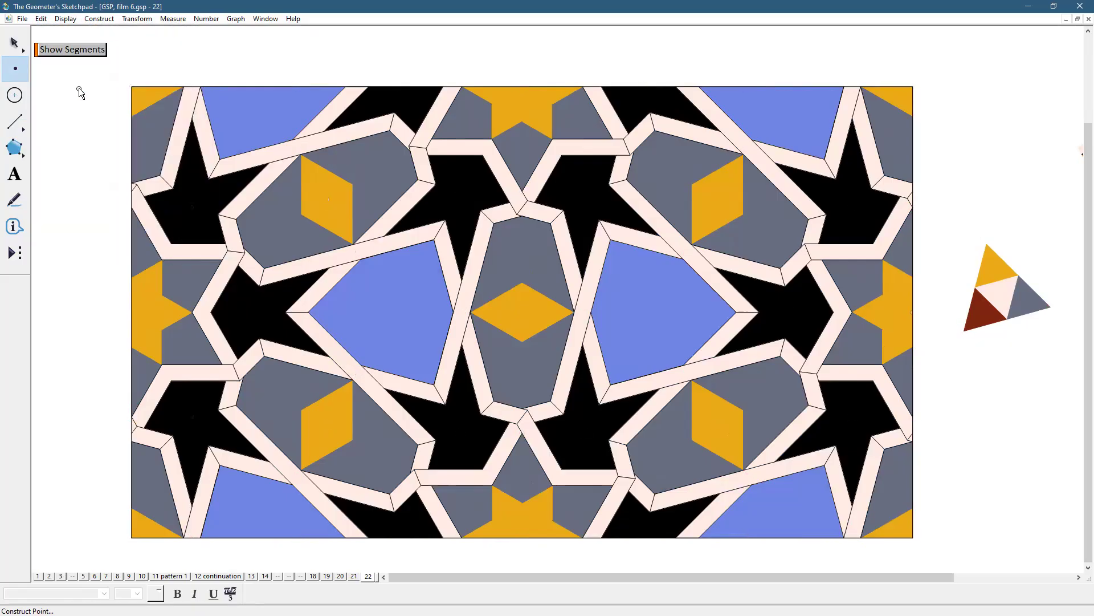
Recolour the black background quadrilateral with the dark red used in the colour-sample triangle
click(14, 44)
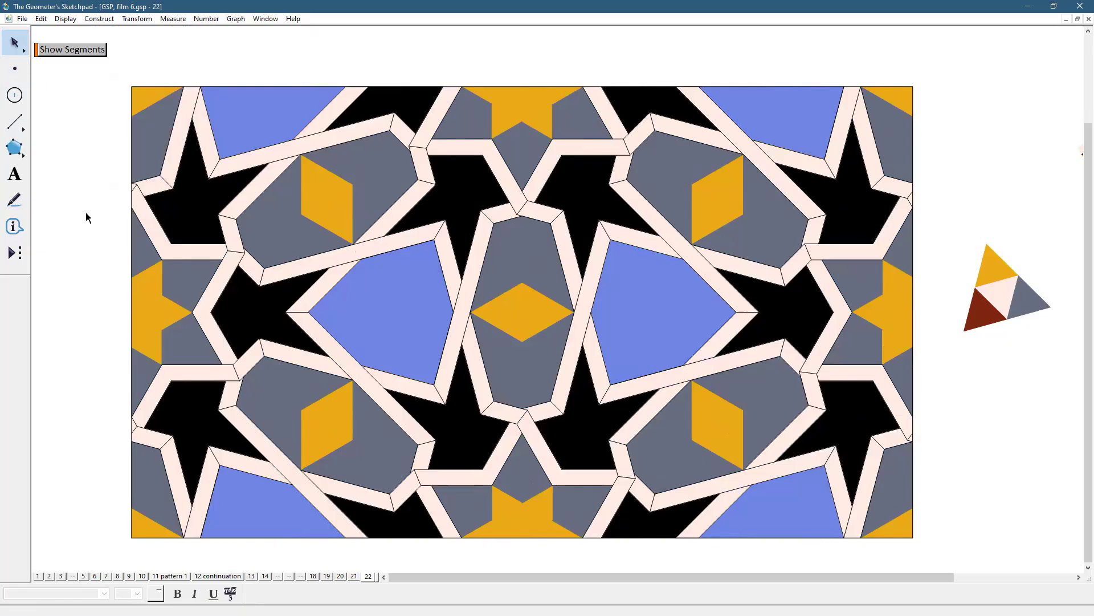
key(ctrl+a)
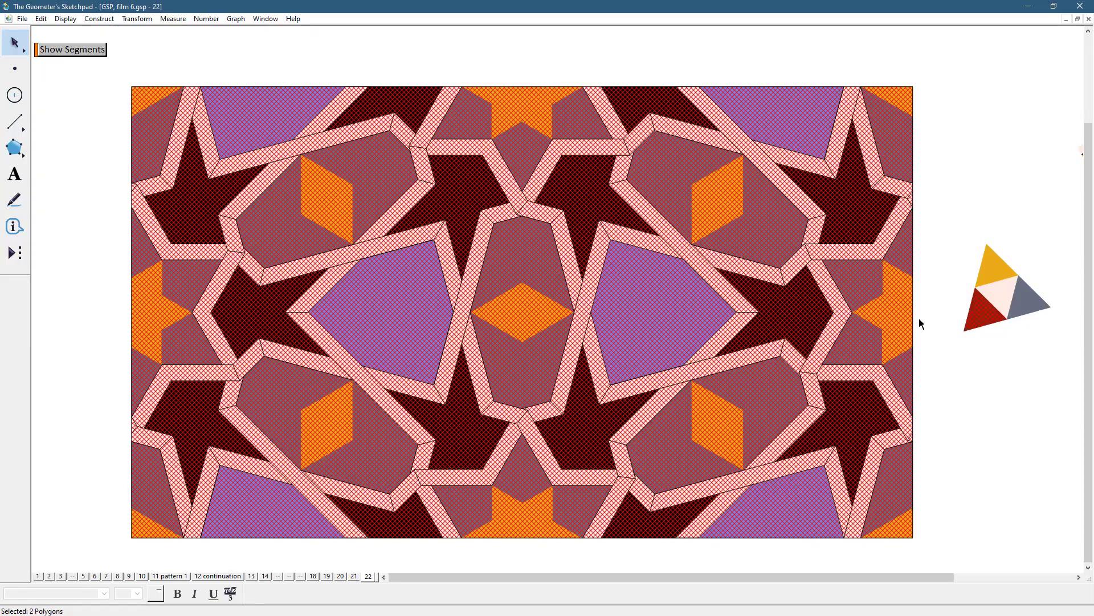
click(64, 19)
mouse_move(80, 57)
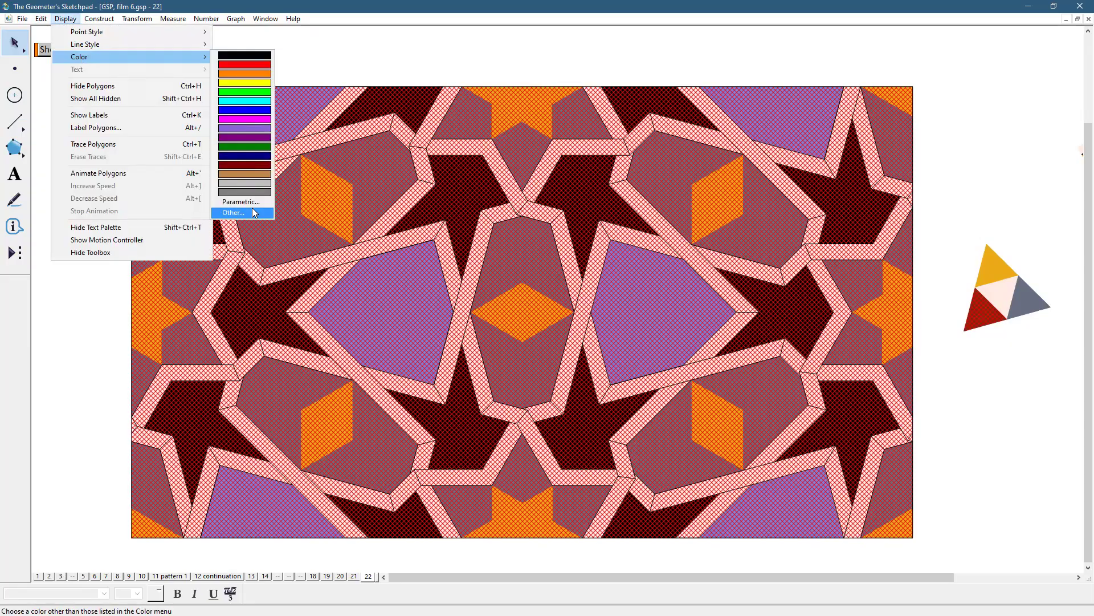
key(Return)
click(557, 416)
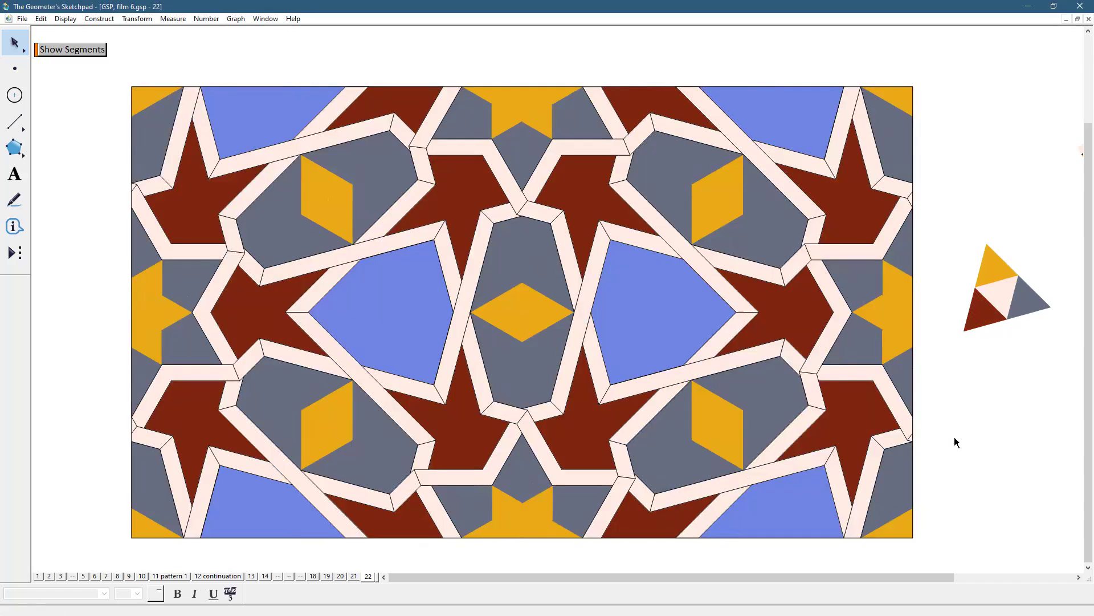
Add a new page 23 to the document as a duplicate of page 22
click(20, 22)
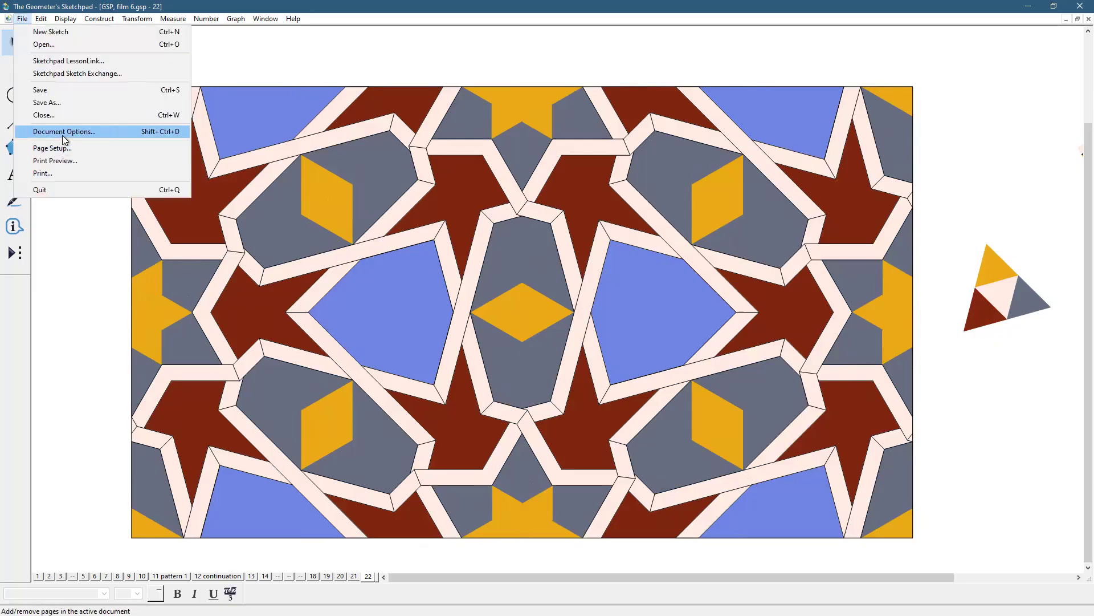
click(62, 135)
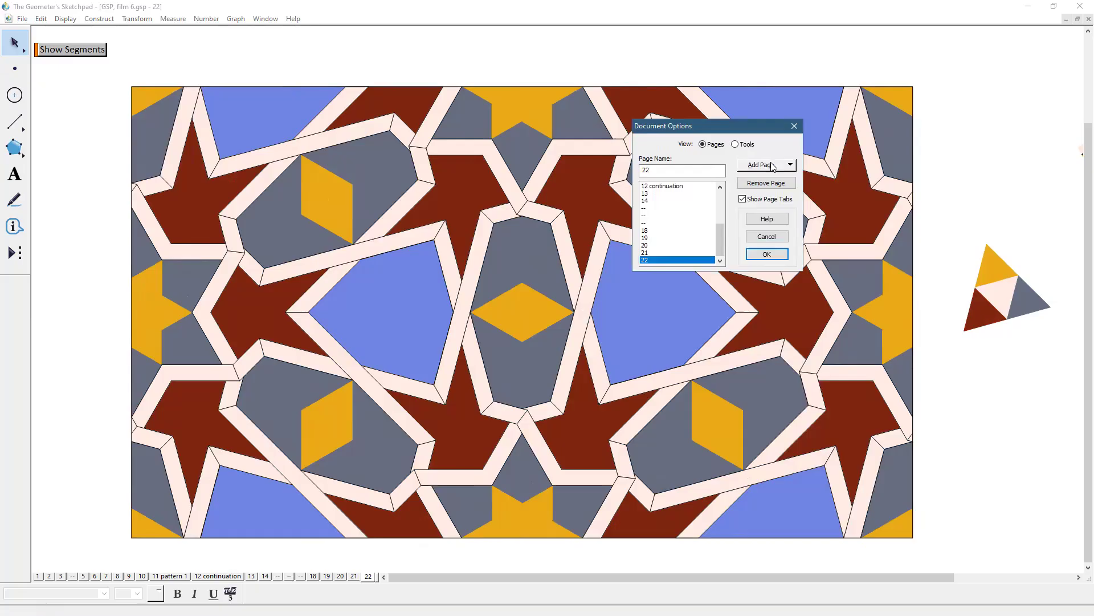
click(773, 166)
mouse_move(773, 196)
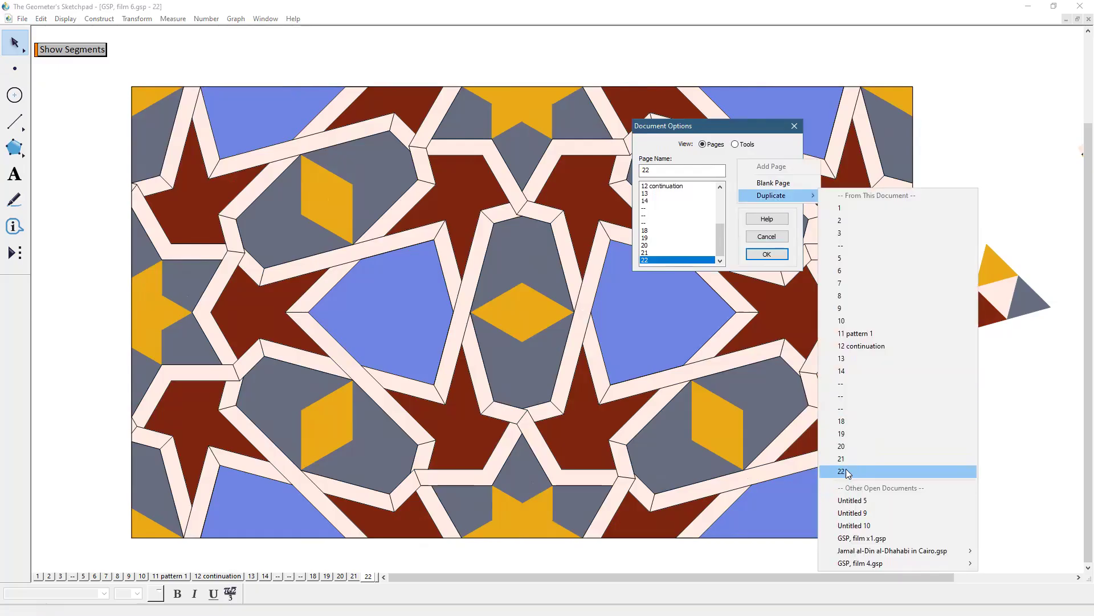
click(847, 473)
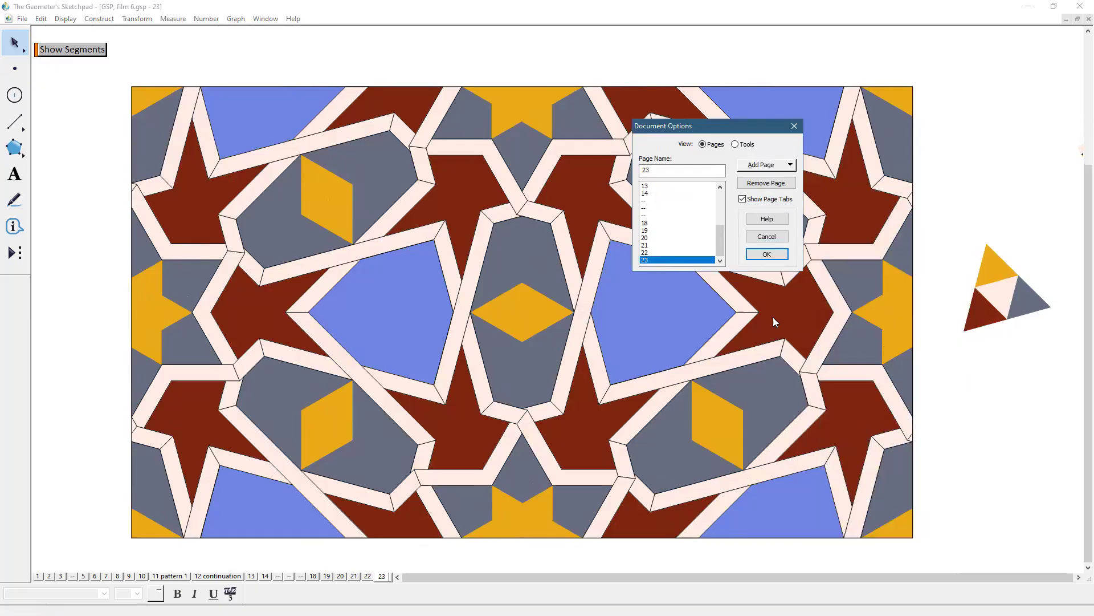
click(767, 253)
Clear the colour-sample triangle and the Show Segments button from page 23
drag(941, 176, 1053, 395)
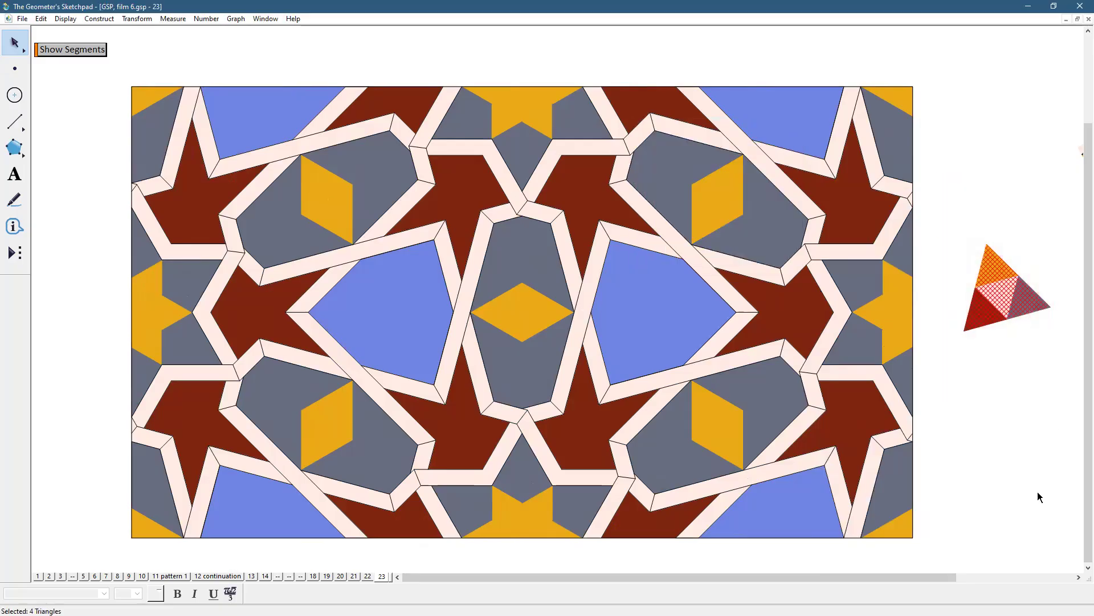
key(Delete)
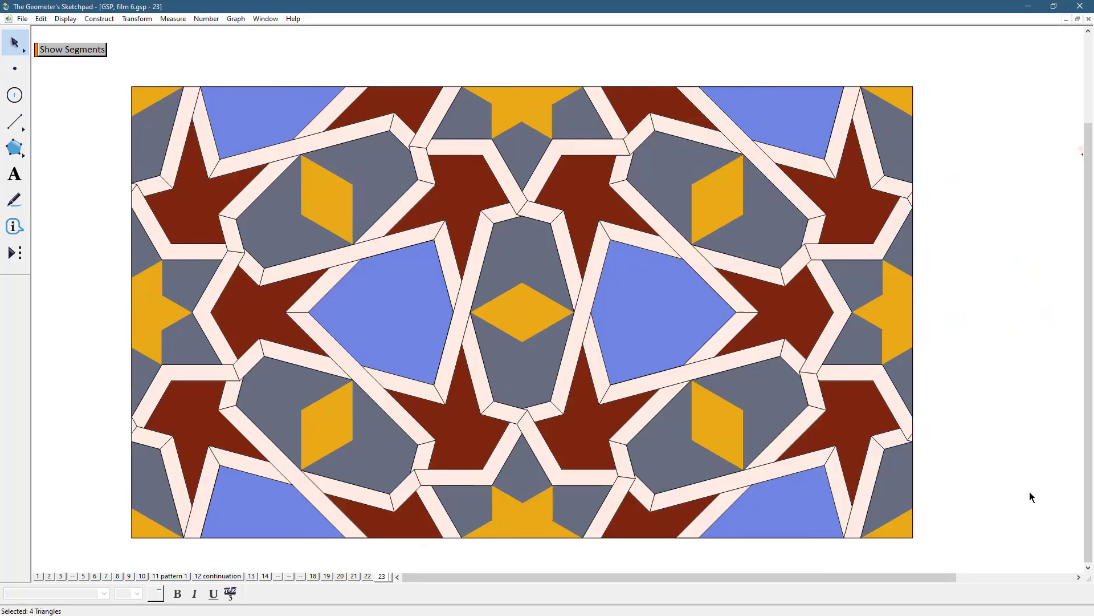
drag(126, 37, 63, 71)
key(ctrl+h)
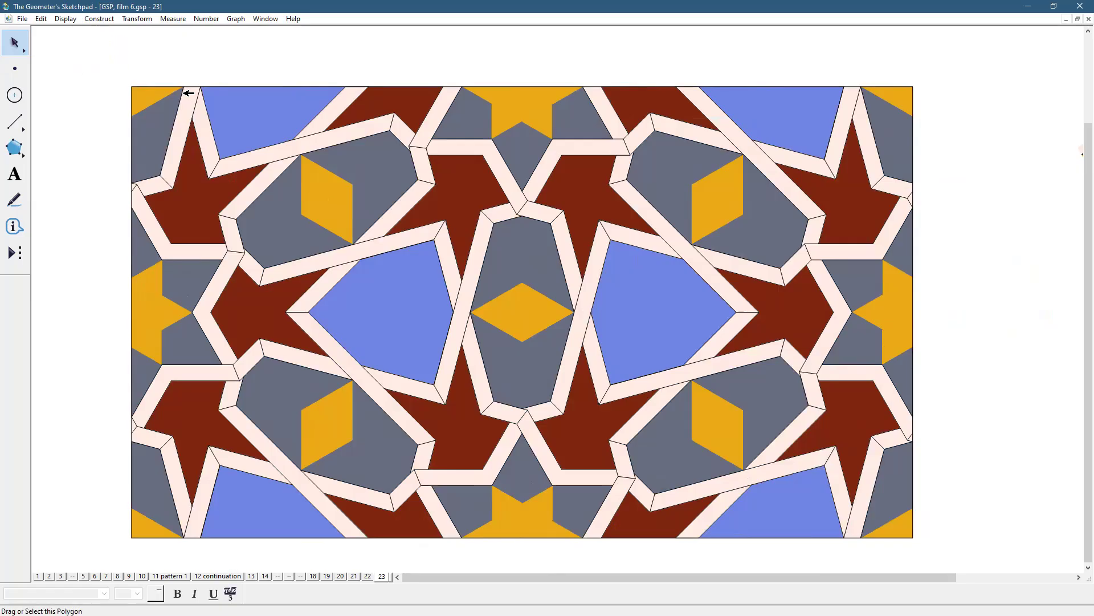
Construct points at the lower-left and upper-left corners of the tiling's outer rectangle
click(134, 536)
shift+click(132, 86)
click(953, 276)
Shrink the whole tiling toward its upper-left corner with the Dilate Arrow tool, to under half its current width
drag(12, 41, 90, 44)
mouse_move(536, 264)
mouse_down()
mouse_move(419, 309)
mouse_move(335, 300)
mouse_move(482, 218)
mouse_up()
drag(714, 69, 889, 306)
key(Delete)
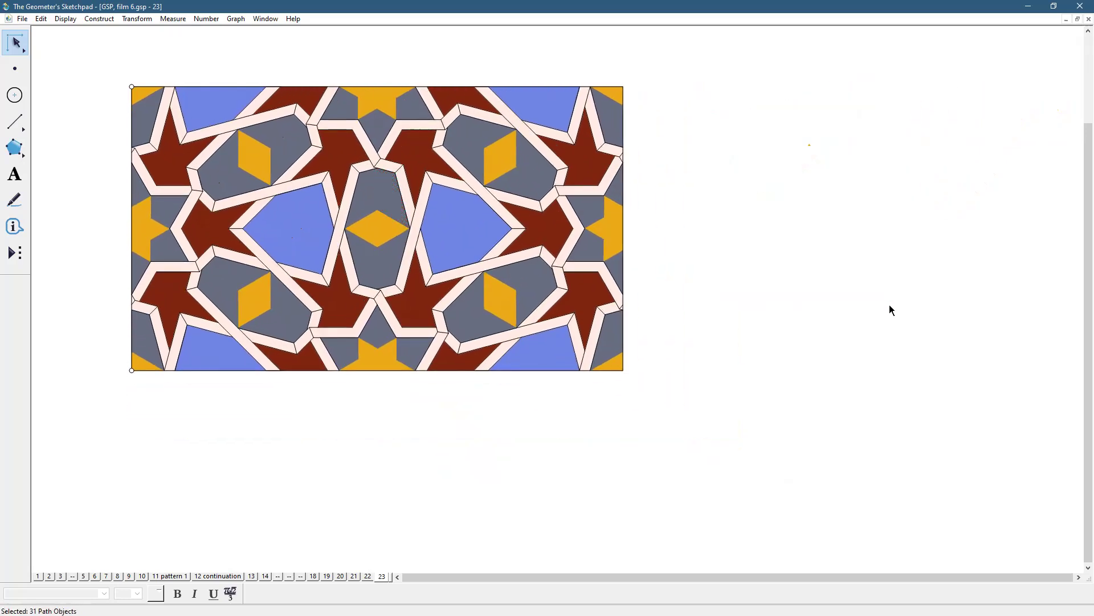
drag(427, 229, 338, 187)
Construct a point at the tiling's lower-right corner and mark the vector from the lower-left corner to it
click(485, 307)
click(472, 283)
click(567, 329)
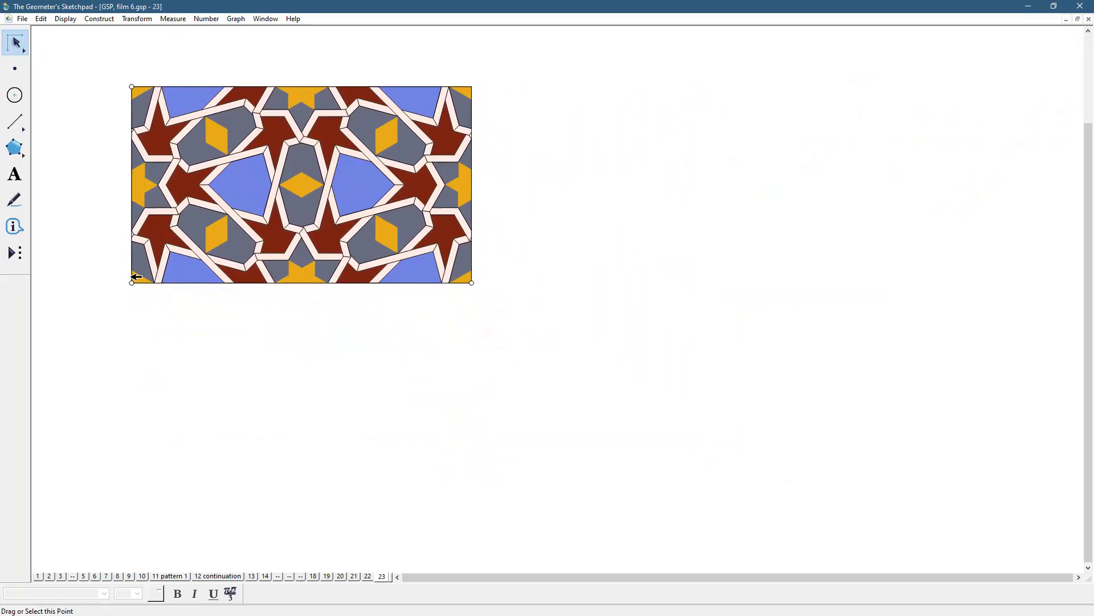
click(132, 282)
click(472, 283)
click(137, 19)
click(536, 233)
Translate the whole tiling by the marked vector and send the copy's dark red background quadrilateral to the back
drag(523, 69, 132, 340)
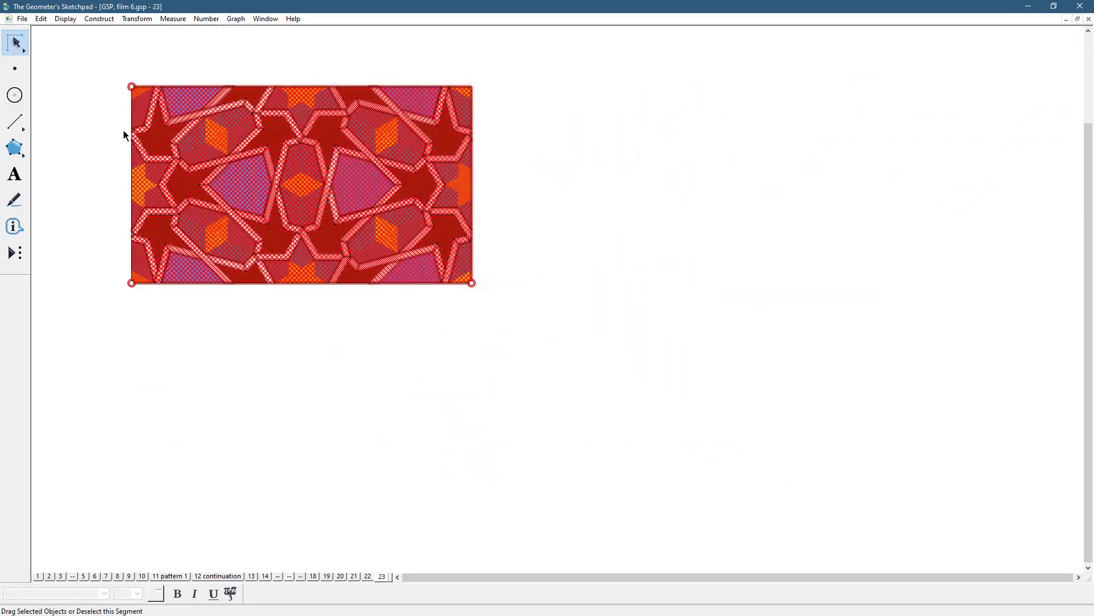
click(137, 19)
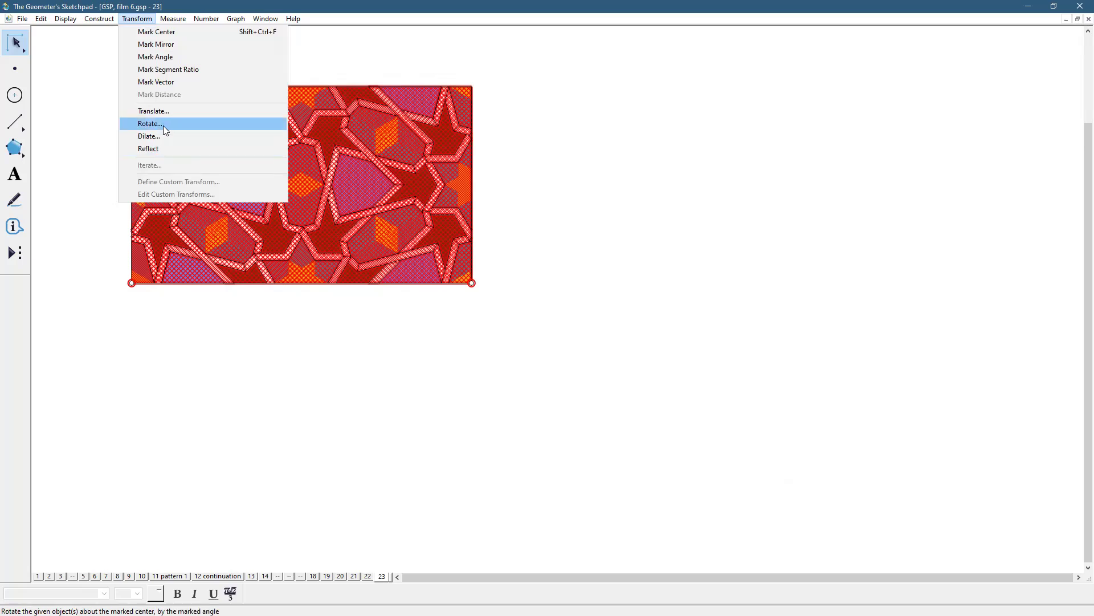
key(Escape)
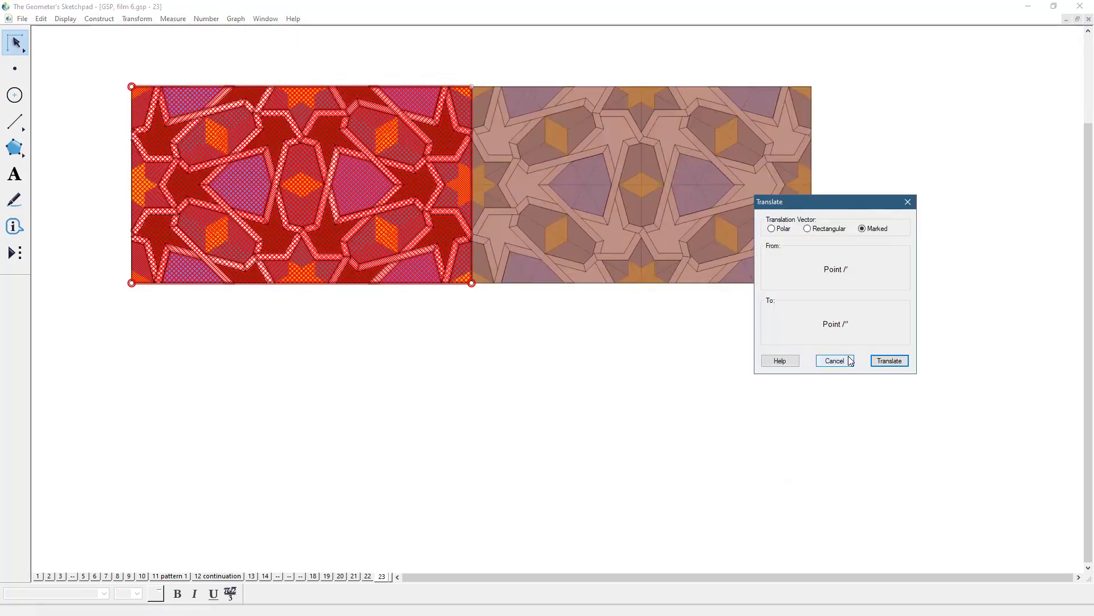
click(881, 362)
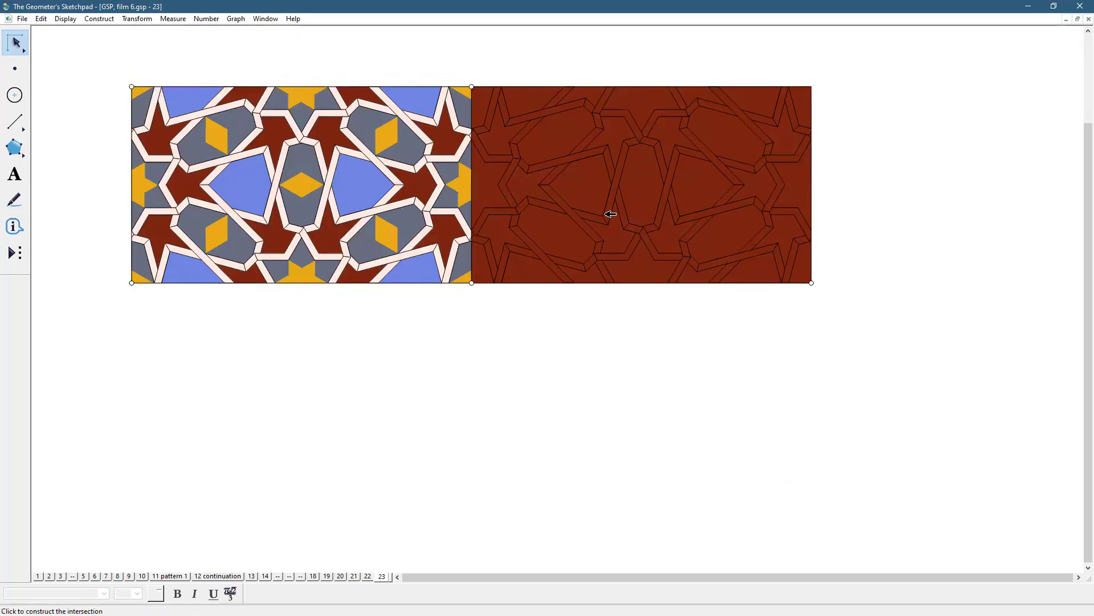
click(620, 240)
right_click(613, 223)
click(644, 437)
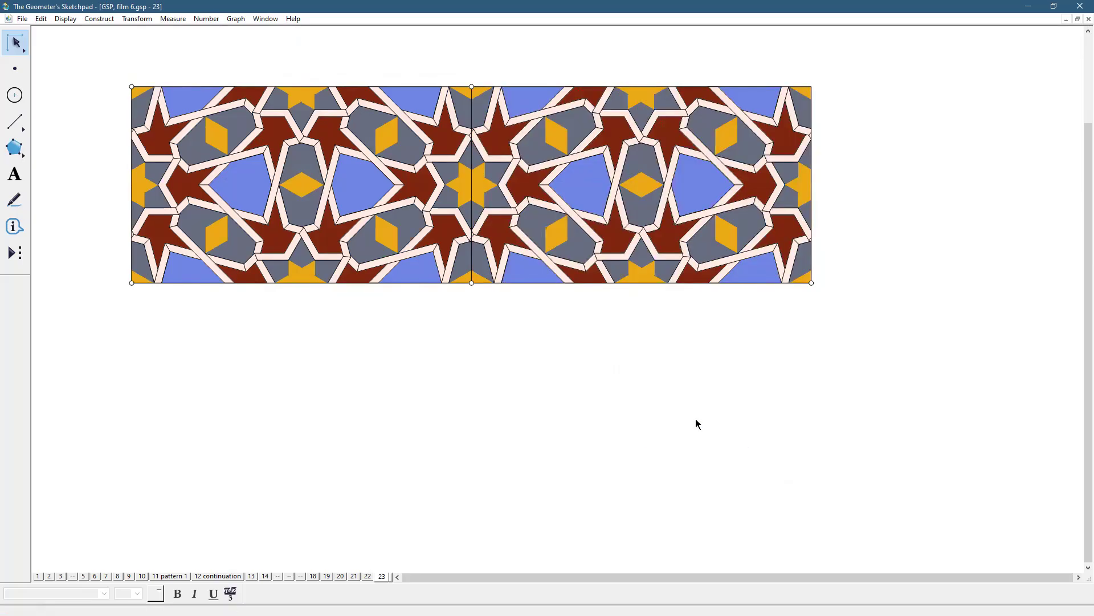
Hide the vertical border segment between the original tiling and its copy
click(471, 184)
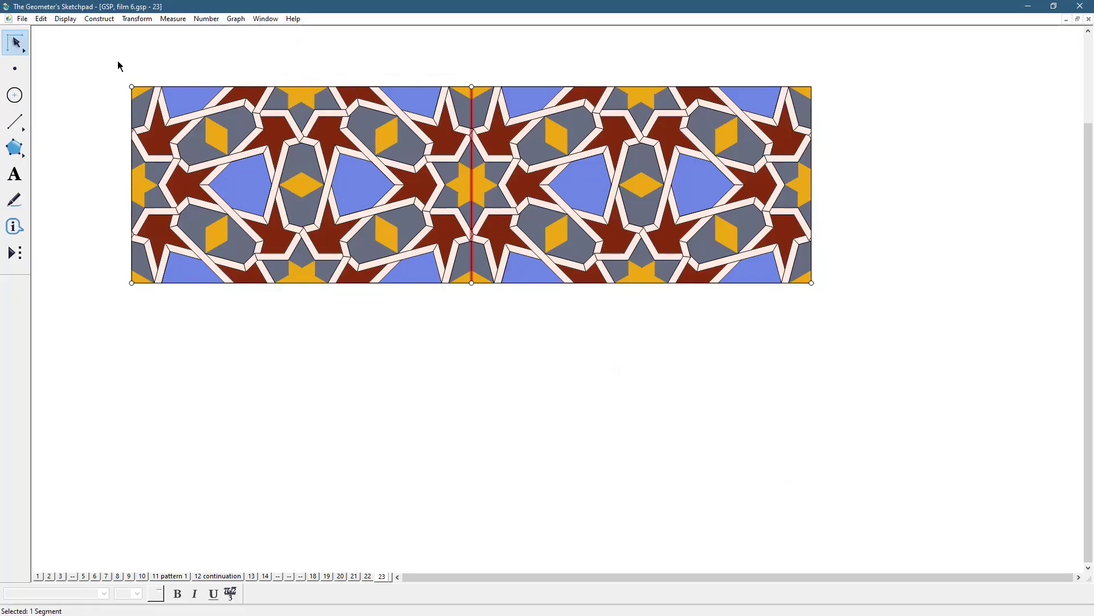
click(72, 20)
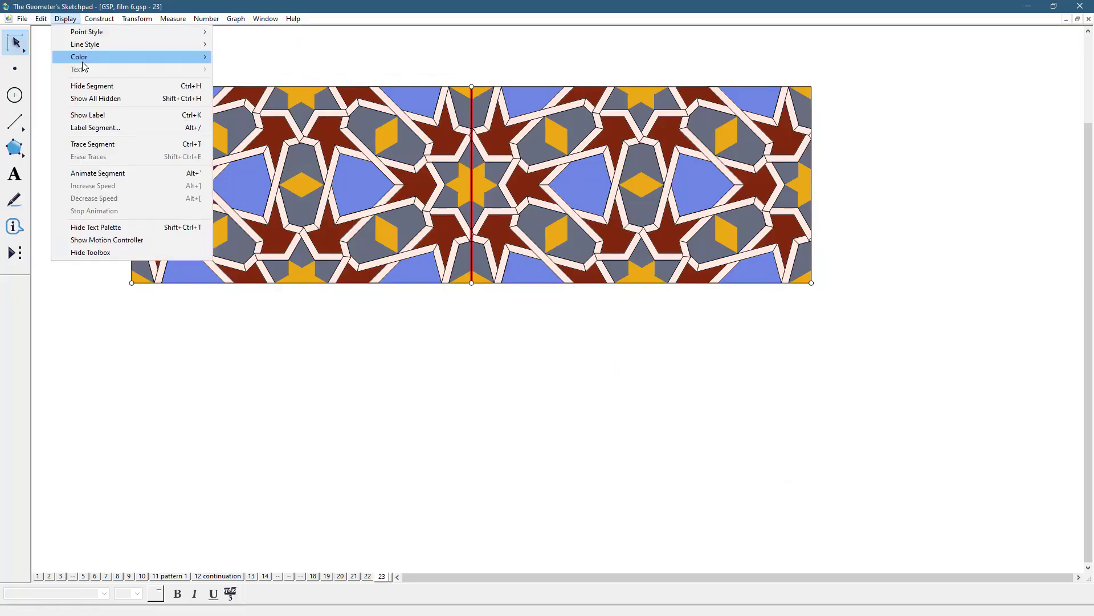
click(93, 86)
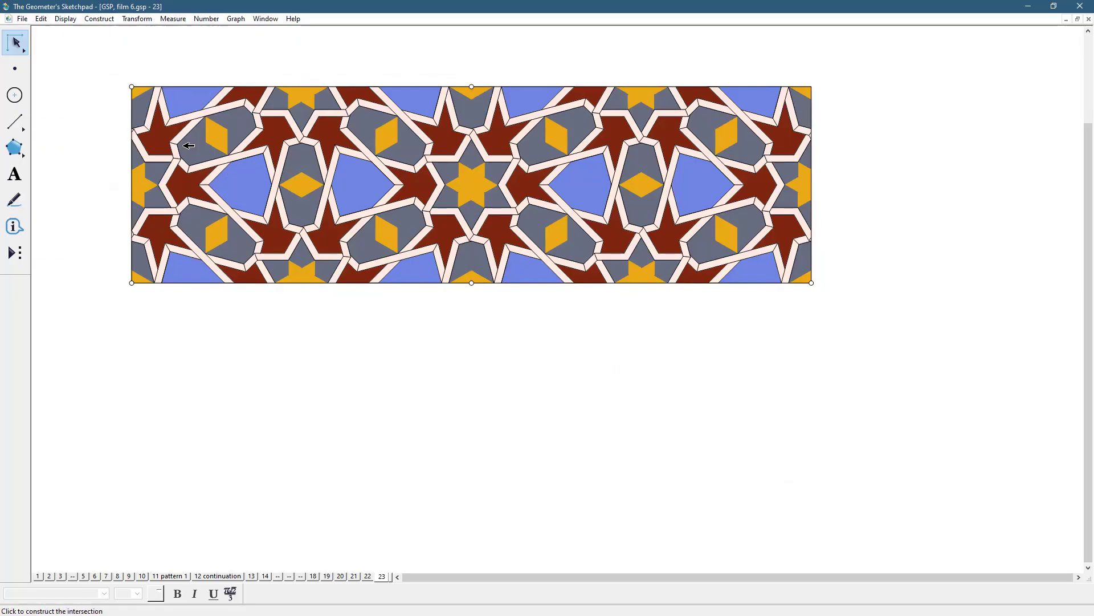
Mark the vector from the upper-left to the lower-left corner and translate the whole two-tile row by it
click(132, 87)
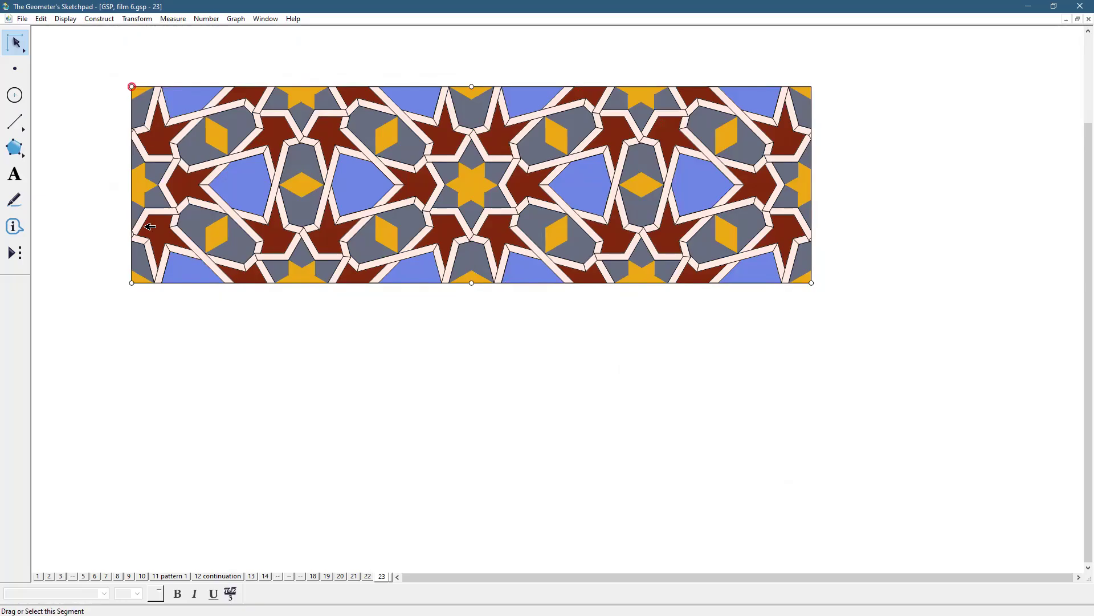
click(132, 282)
click(137, 19)
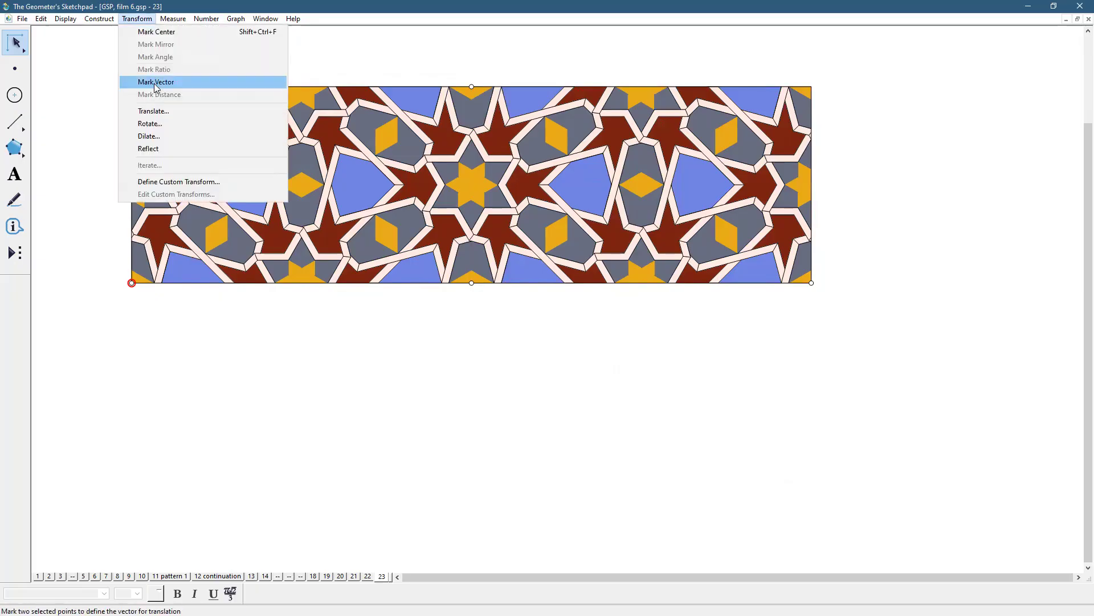
click(155, 82)
mouse_move(823, 358)
mouse_down()
mouse_move(816, 134)
mouse_move(305, 183)
mouse_move(103, 145)
mouse_move(99, 92)
mouse_up()
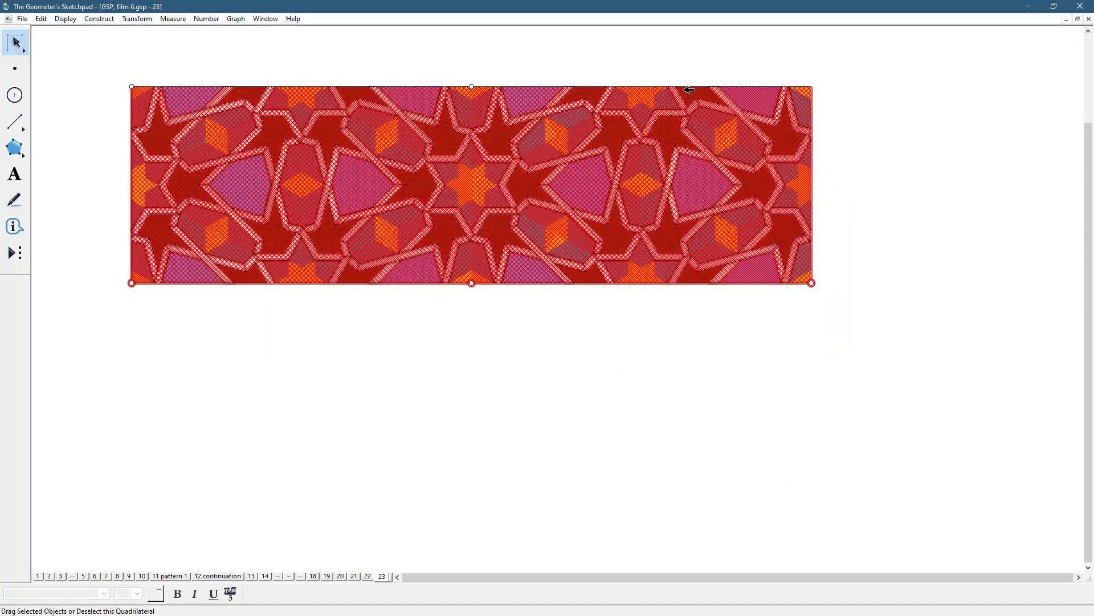
click(149, 19)
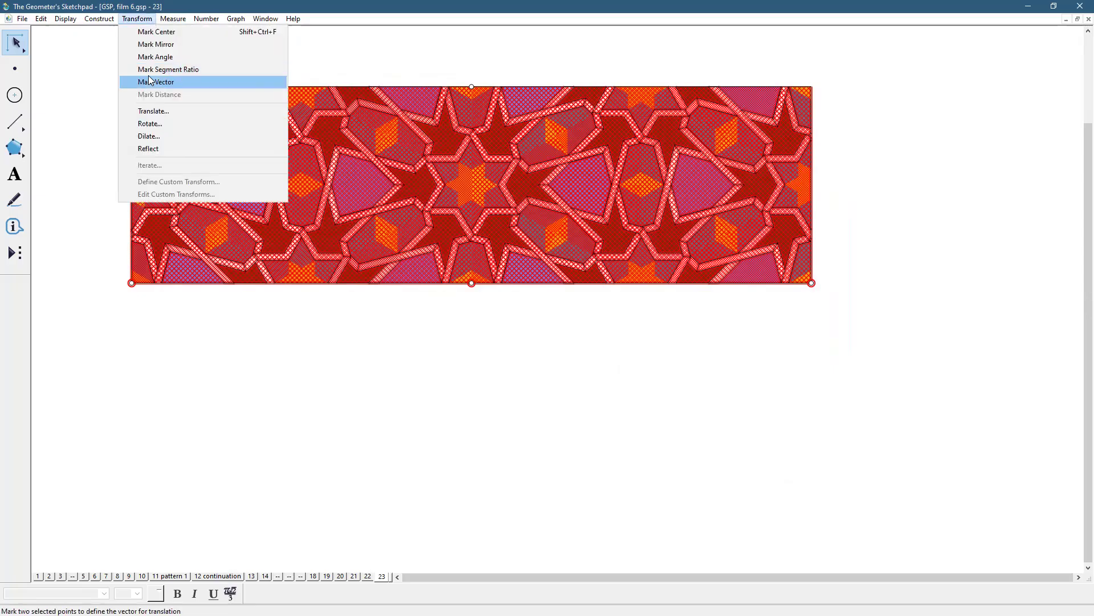
click(155, 112)
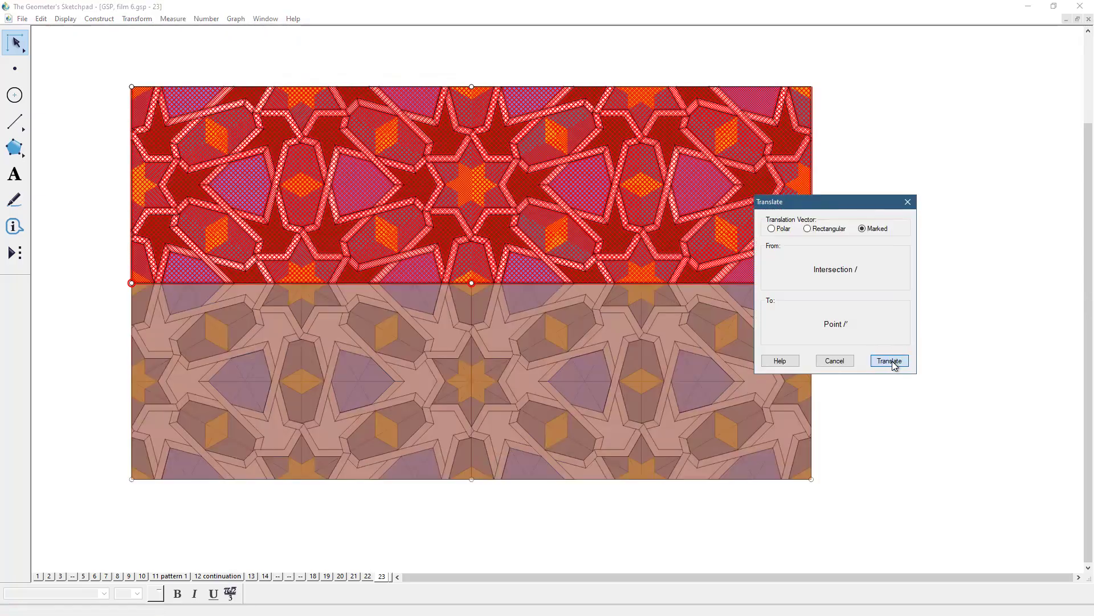
click(893, 362)
Send the dark red background quadrilaterals of both translated lower tiles to the back
click(581, 330)
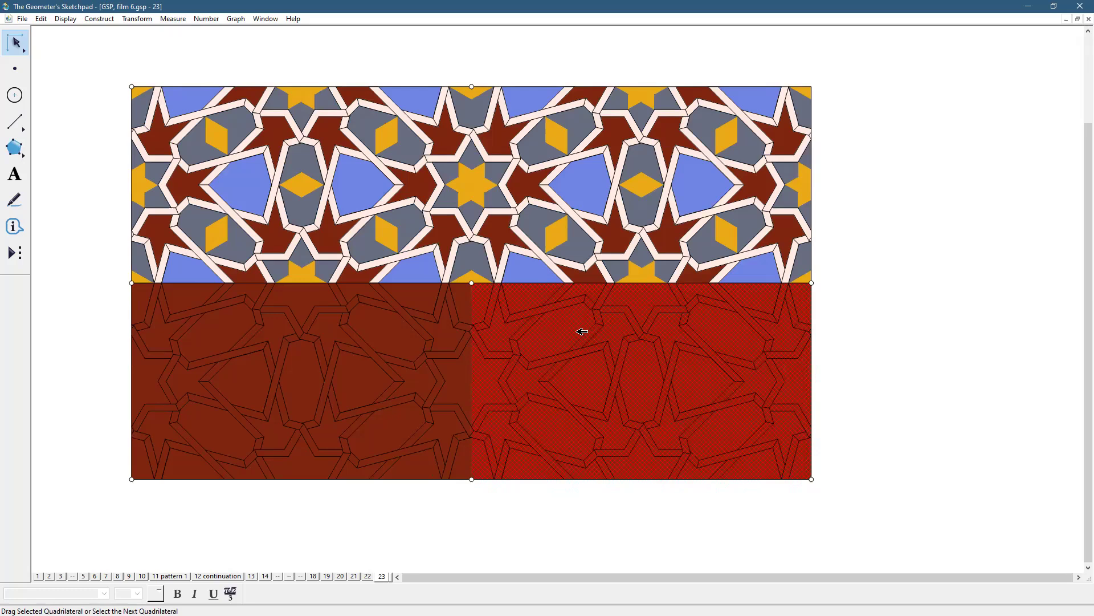
right_click(577, 316)
click(620, 530)
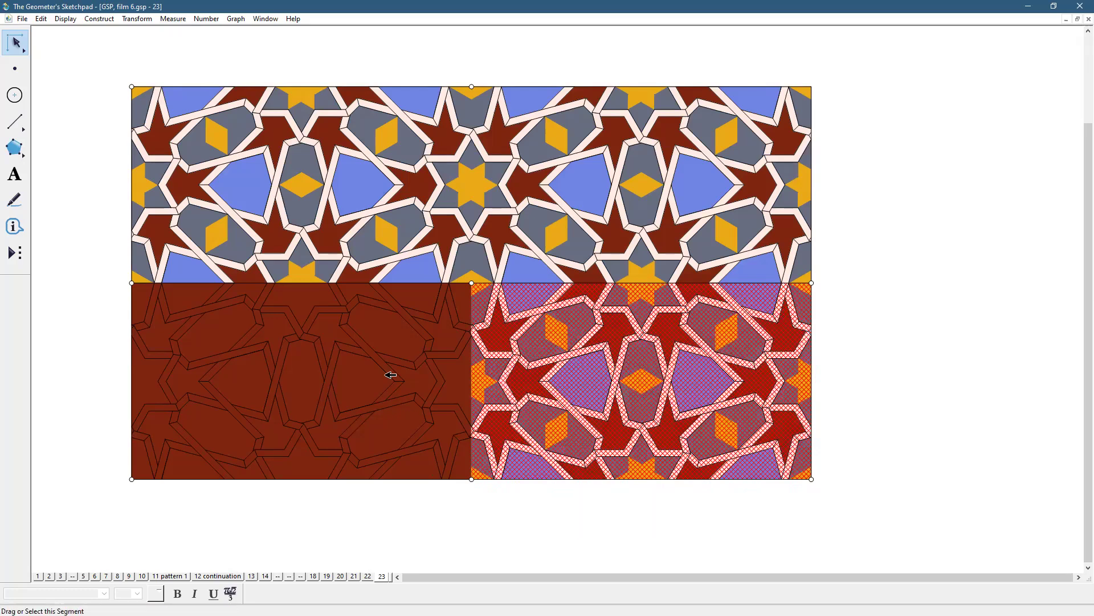
shift+click(388, 329)
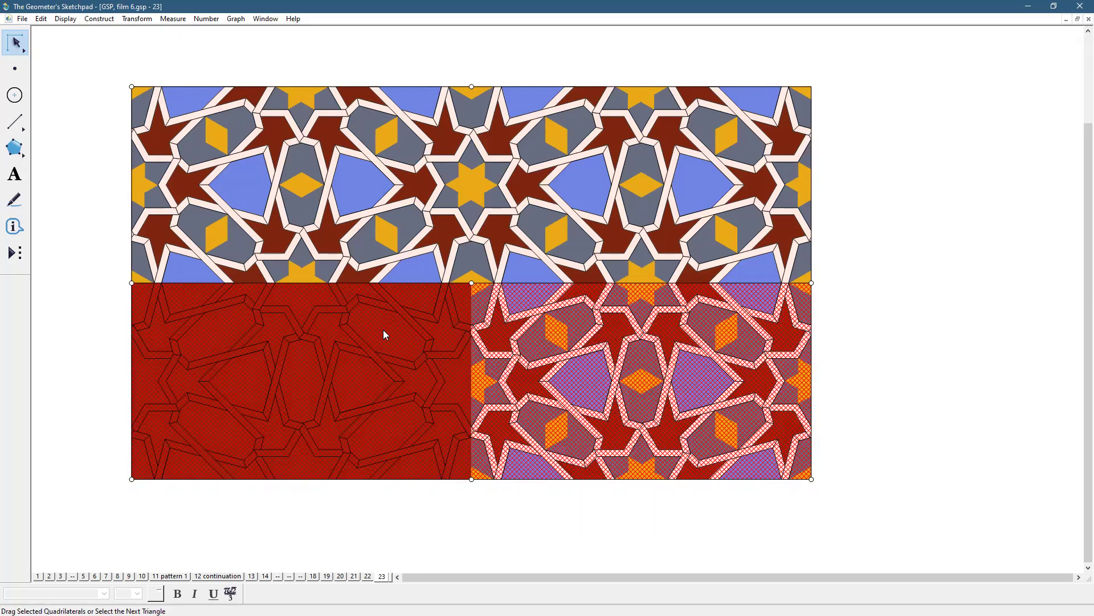
right_click(383, 314)
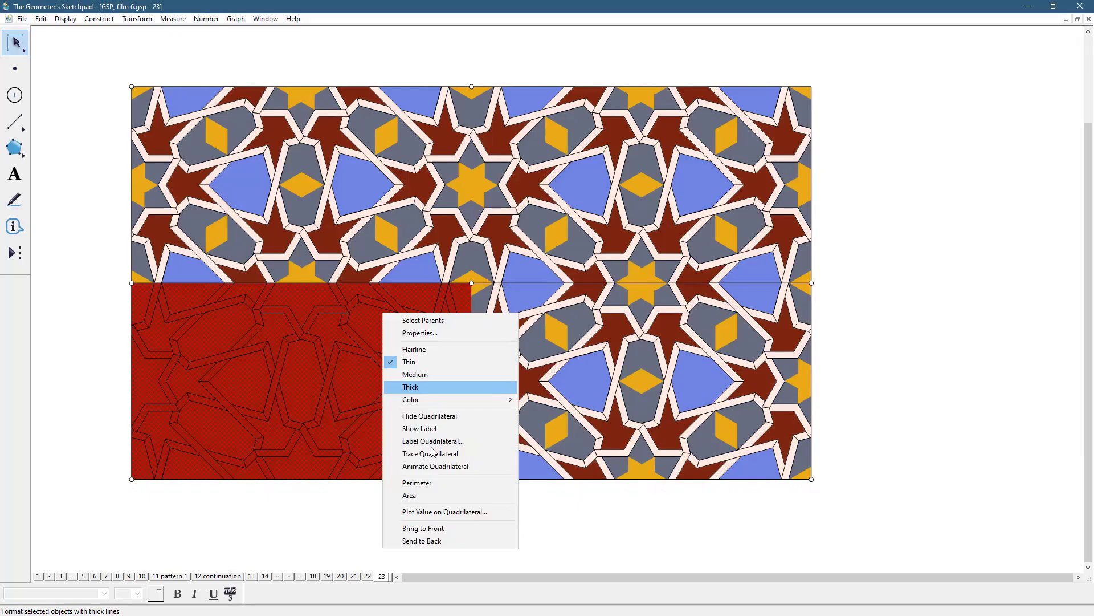
click(433, 542)
Hide the two horizontal border segments between the upper and lower rows of tiles
click(900, 362)
click(760, 284)
click(427, 283)
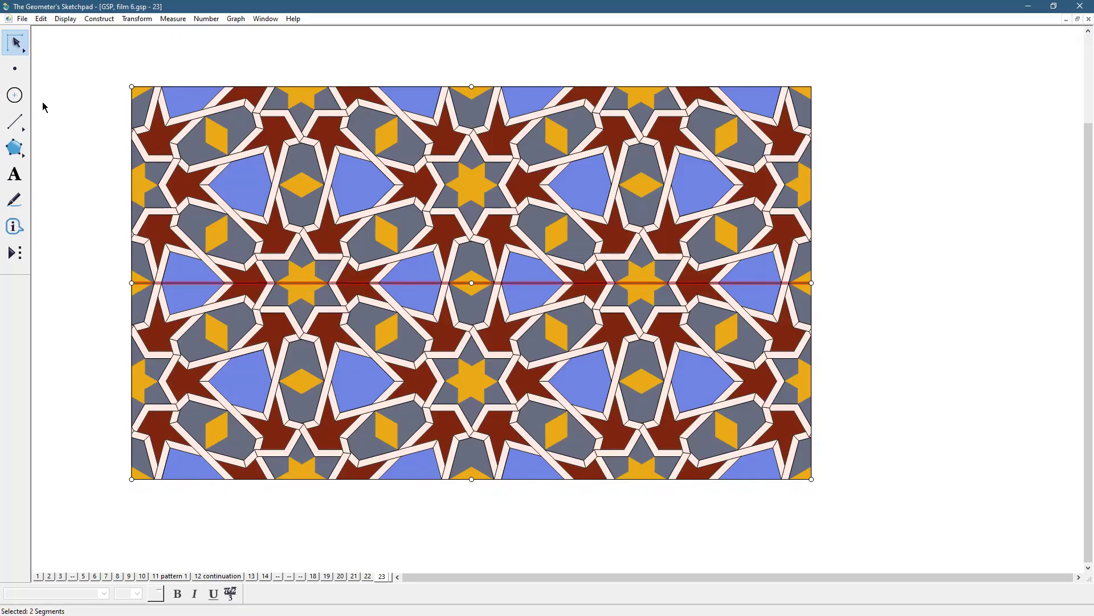
click(65, 19)
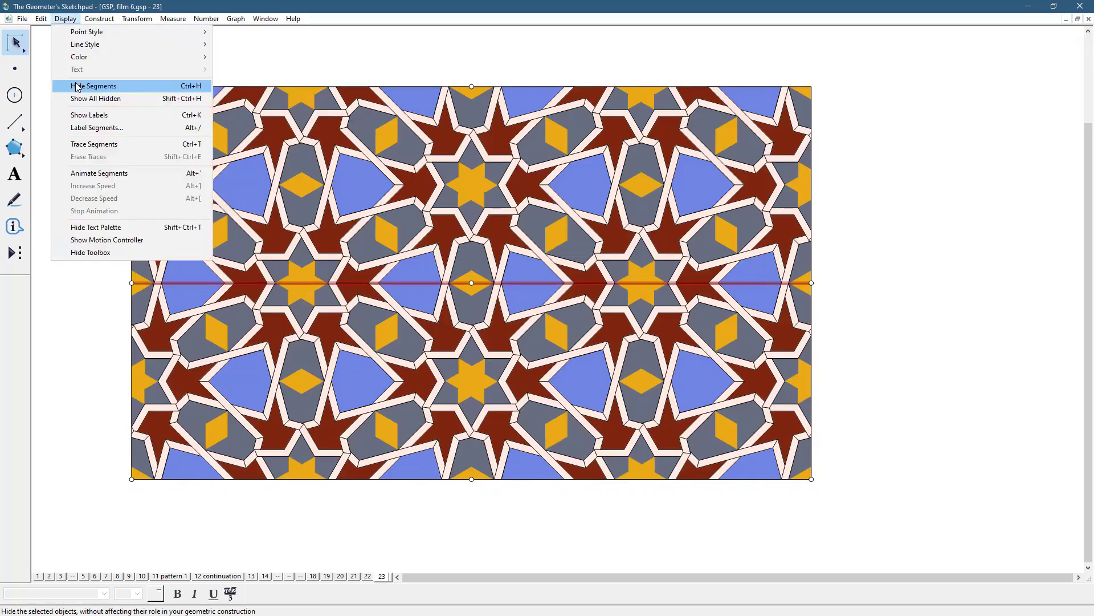
click(78, 87)
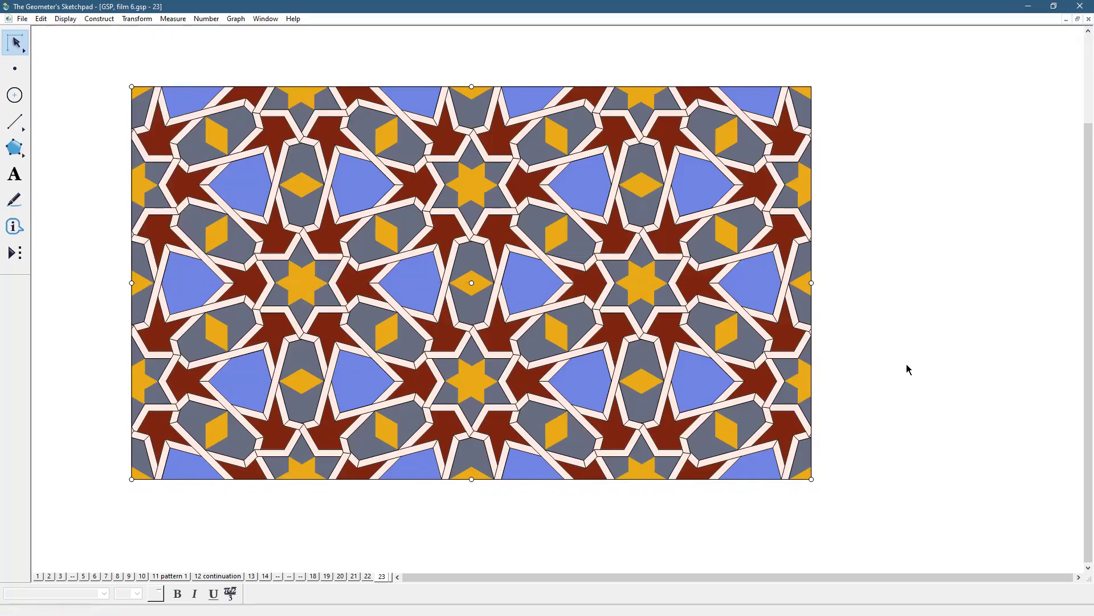
Select all points in the two-by-two pattern and hide them
click(22, 75)
click(43, 18)
click(58, 127)
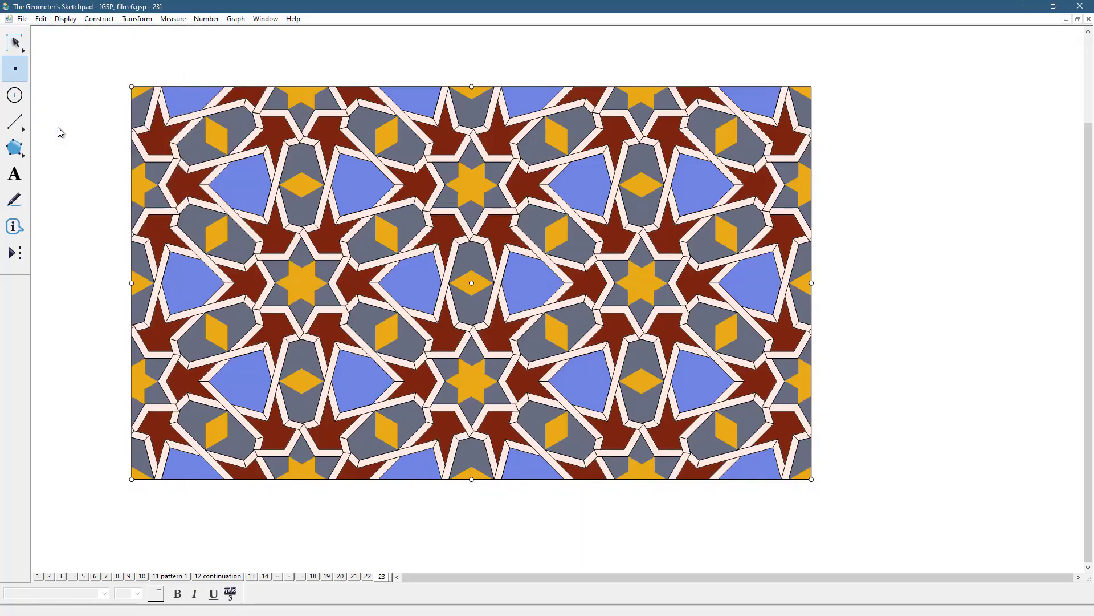
click(71, 20)
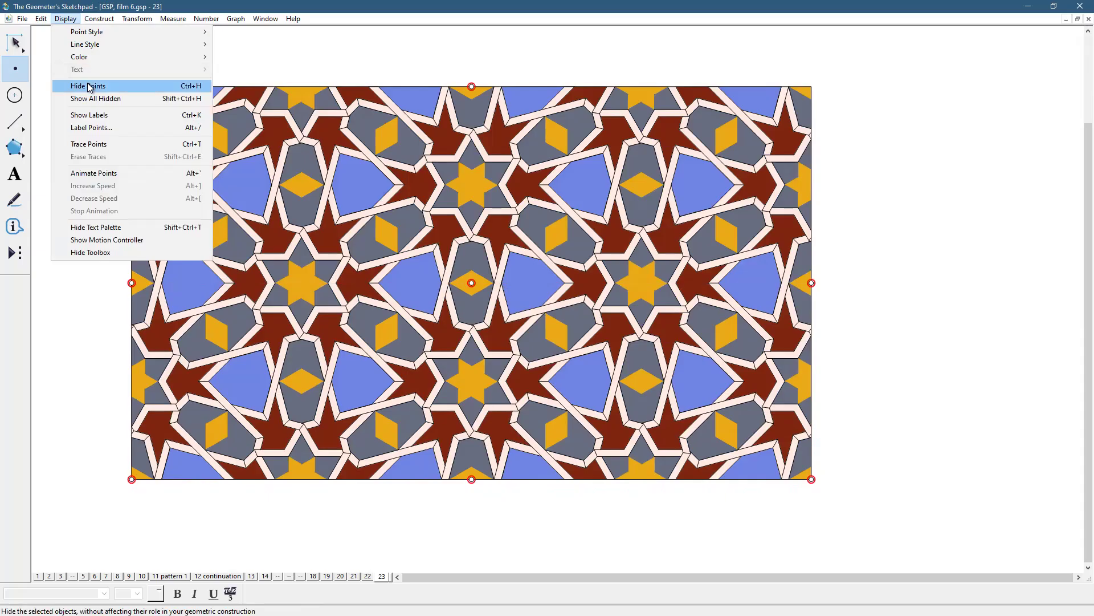
click(89, 87)
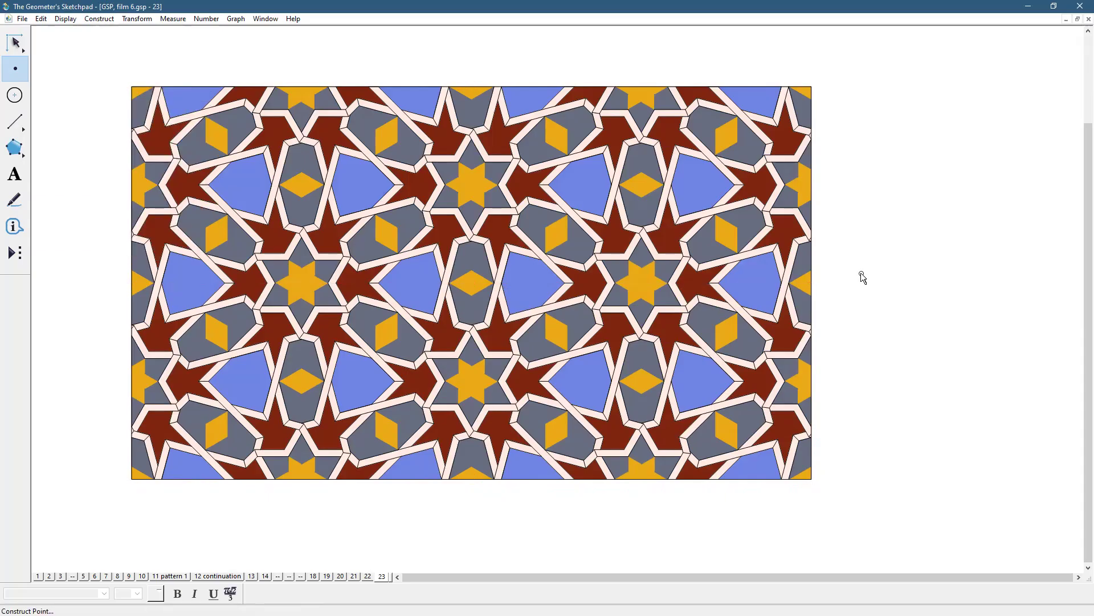